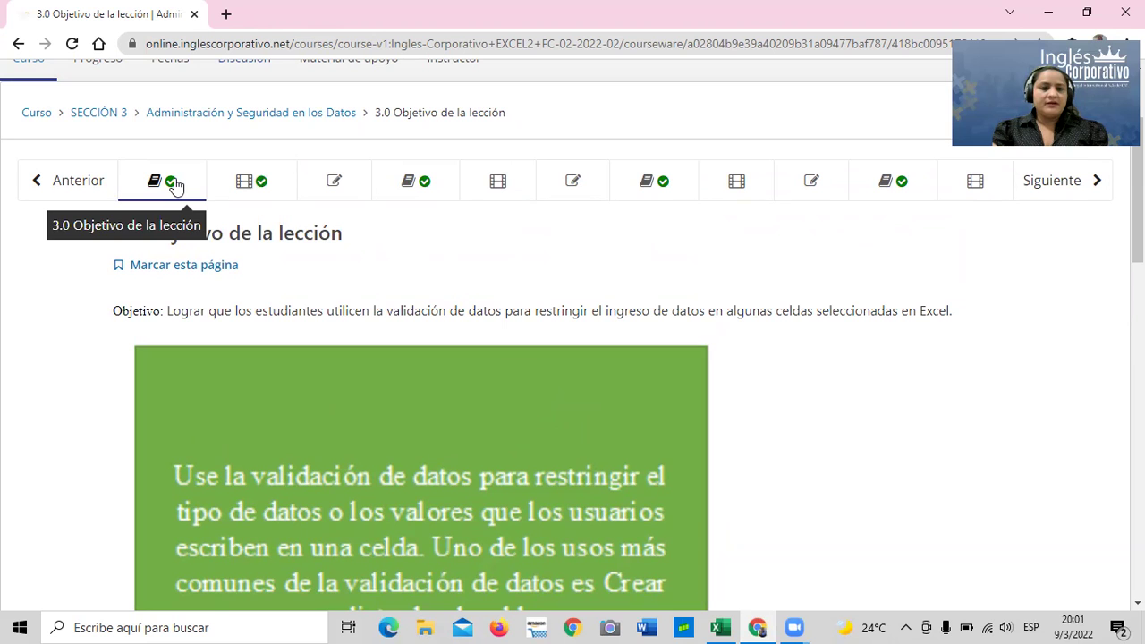
- Skim the whole 3.0 Objetivo de la lección page, then examine the lesson's objective and its data validation summary
{"action": "scroll", "coordinate": [470, 387], "scroll_direction": "down", "scroll_amount": 6}
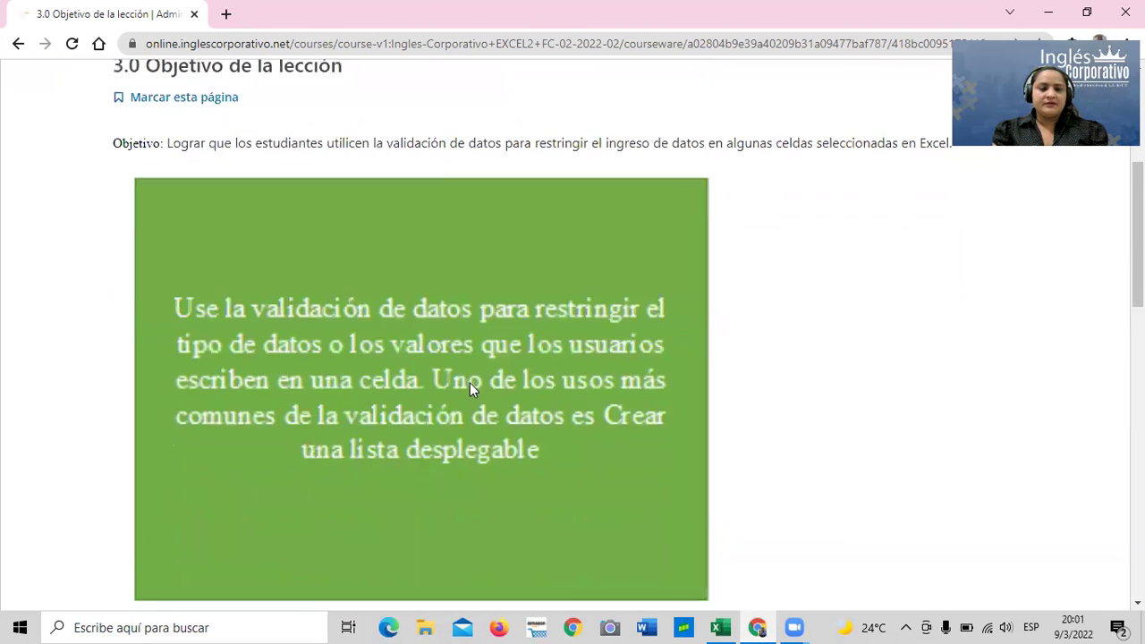
{"action": "scroll", "coordinate": [470, 383], "scroll_direction": "down", "scroll_amount": 8}
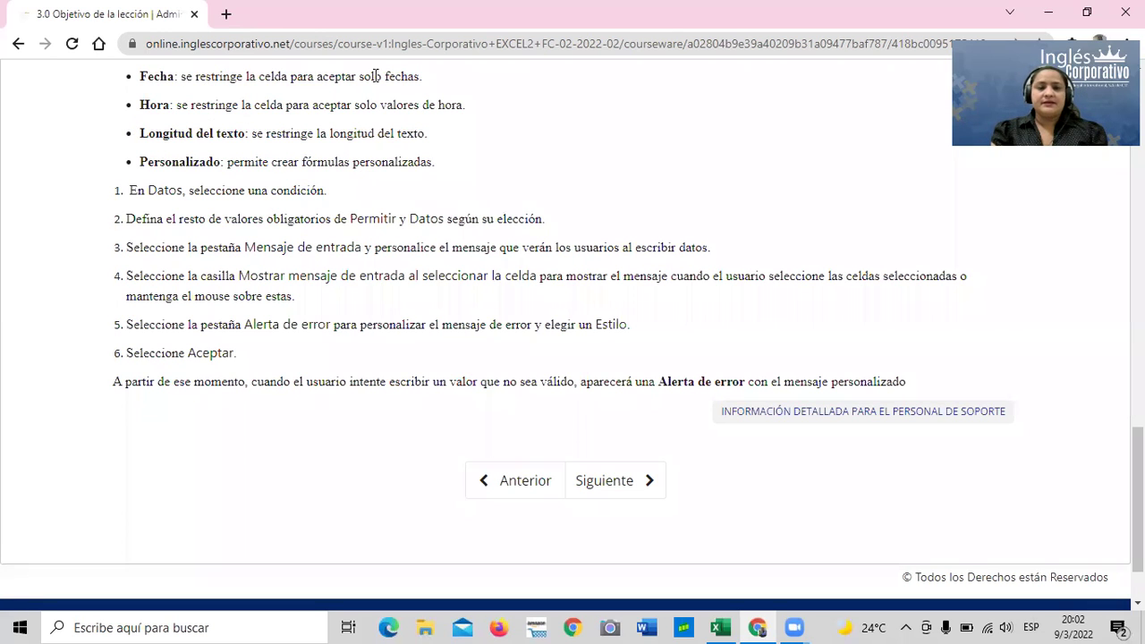
{"action": "scroll", "coordinate": [525, 218], "scroll_direction": "up", "scroll_amount": 6}
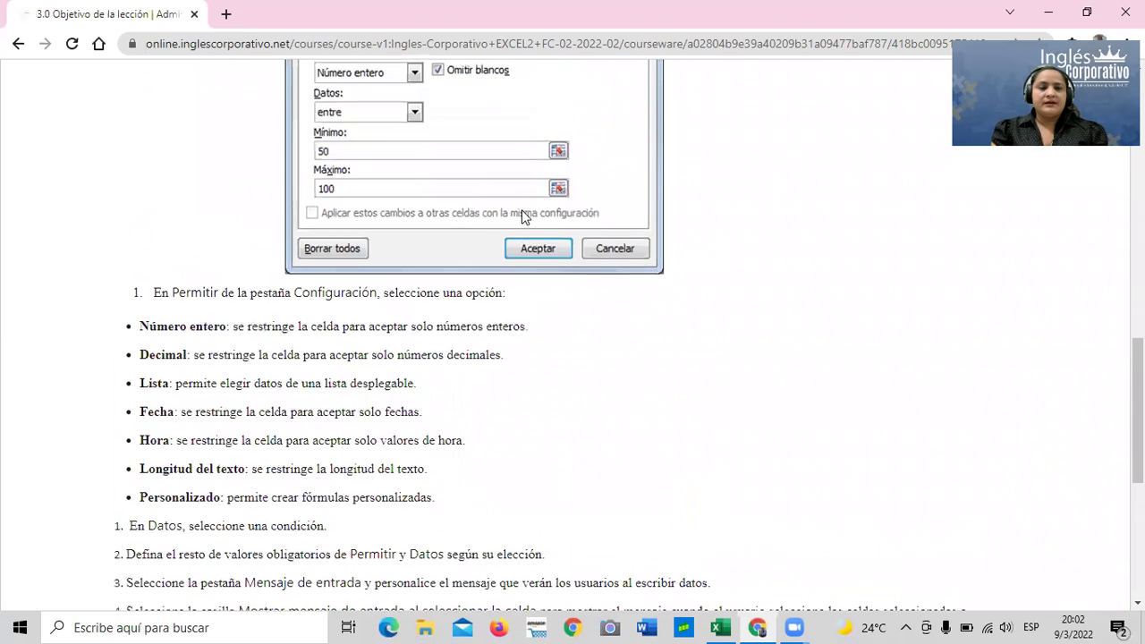
{"action": "scroll", "coordinate": [525, 218], "scroll_direction": "up", "scroll_amount": 8}
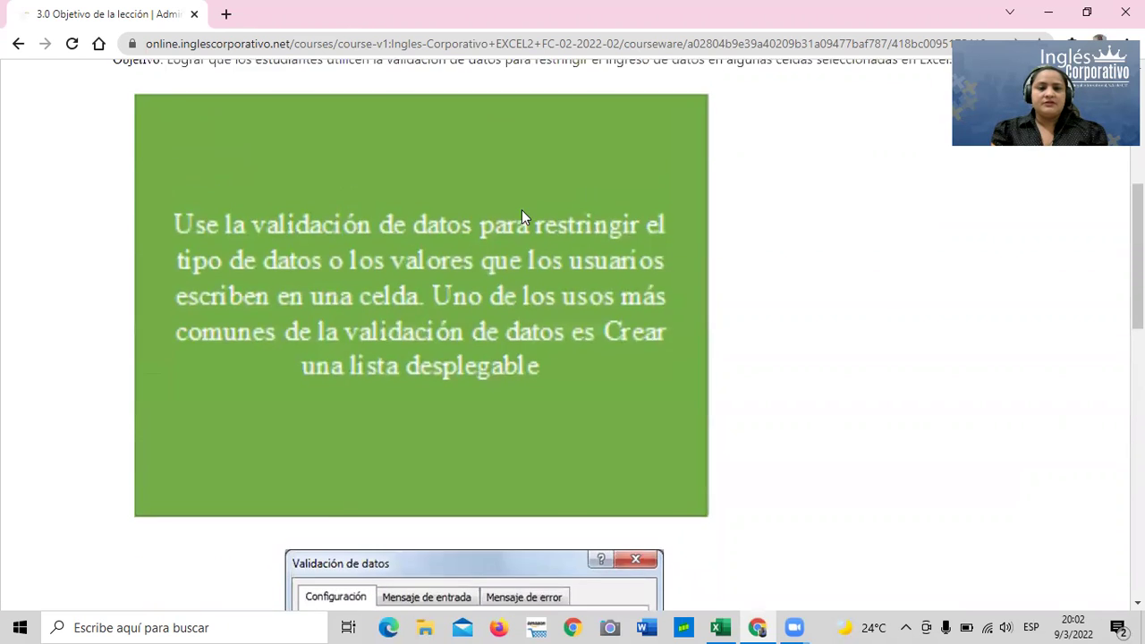
{"action": "scroll", "coordinate": [524, 218], "scroll_direction": "up", "scroll_amount": 1}
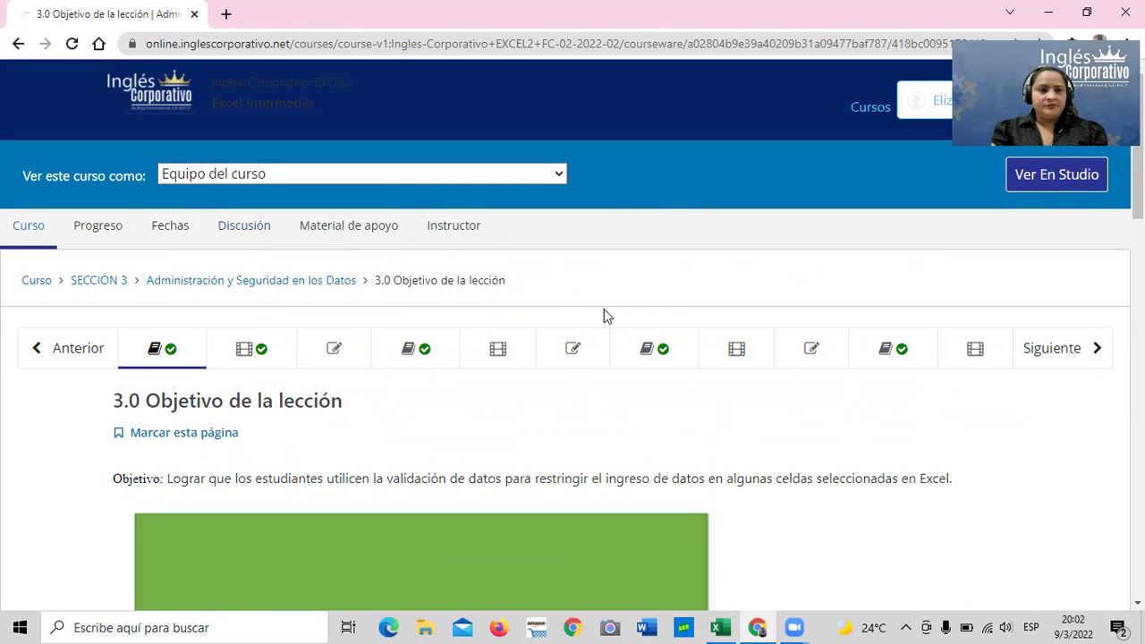
{"action": "scroll", "coordinate": [604, 310], "scroll_direction": "down", "scroll_amount": 1}
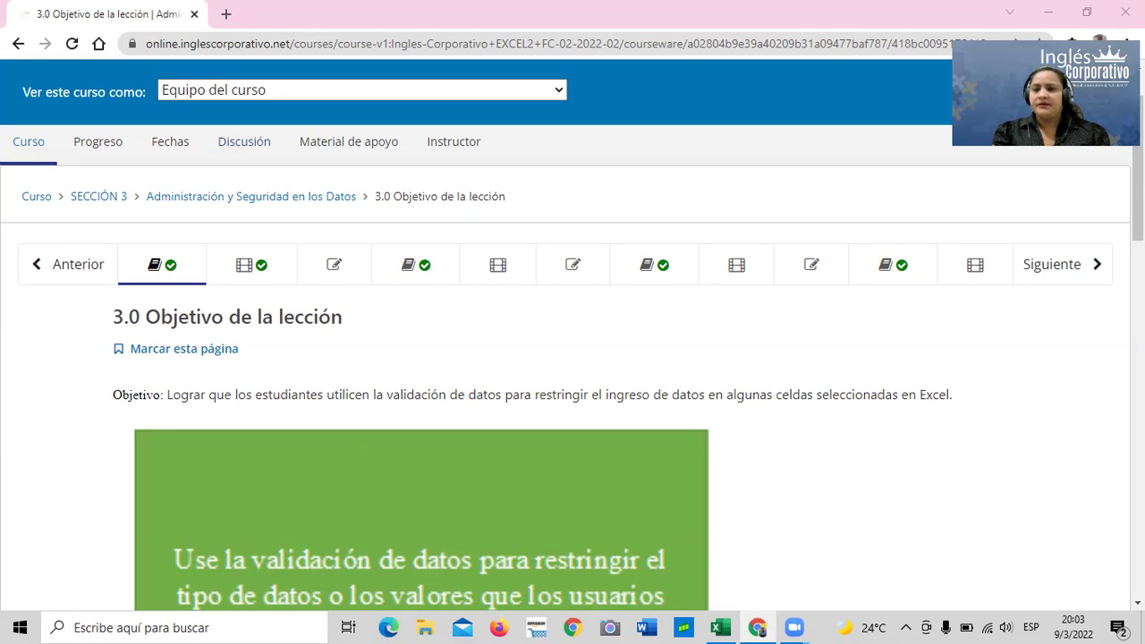
{"action": "scroll", "coordinate": [645, 363], "scroll_direction": "down", "scroll_amount": 1}
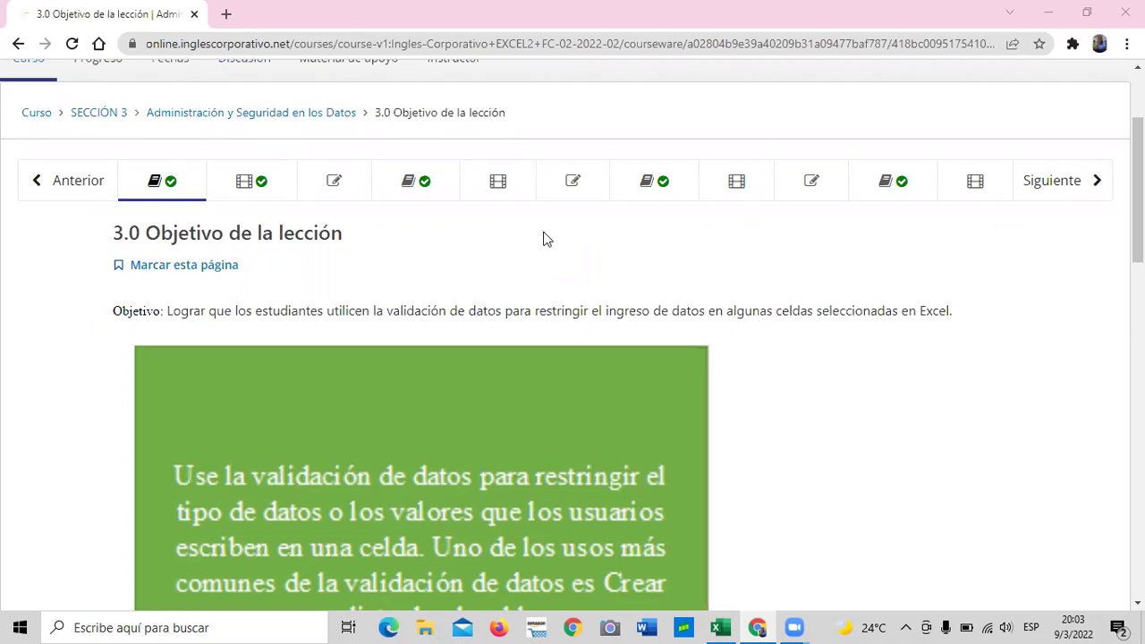
{"action": "scroll", "coordinate": [636, 224], "scroll_direction": "up", "scroll_amount": 1}
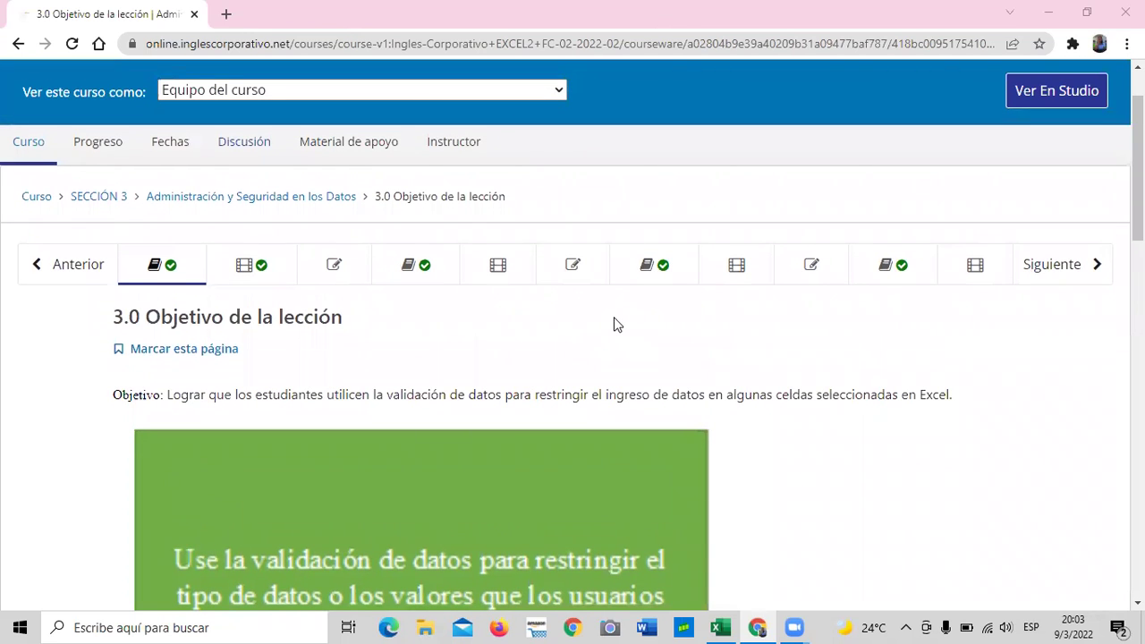
{"action": "scroll", "coordinate": [613, 324], "scroll_direction": "down", "scroll_amount": 1}
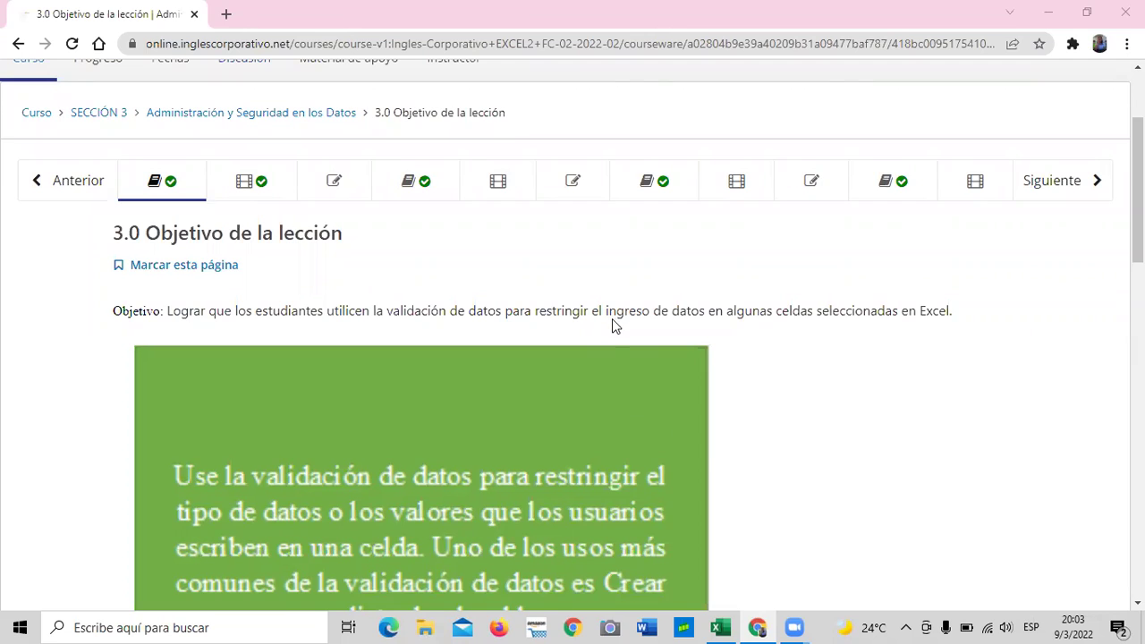
{"action": "scroll", "coordinate": [612, 324], "scroll_direction": "down", "scroll_amount": 3}
{"action": "scroll", "coordinate": [610, 324], "scroll_direction": "up", "scroll_amount": 2}
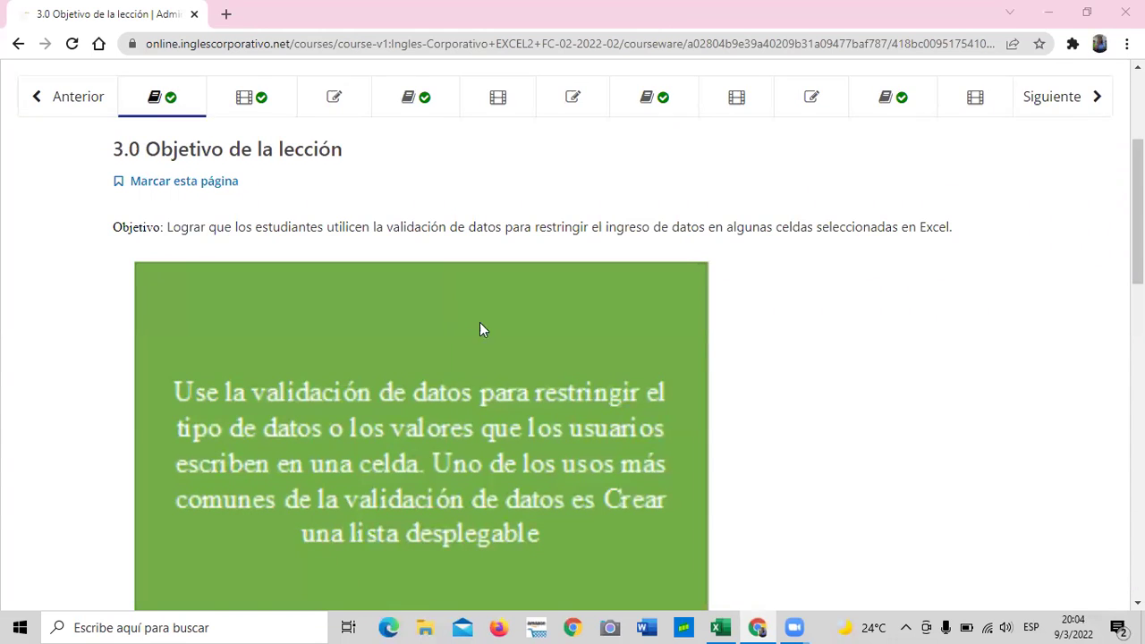
- Examine the sample Validación de datos dialog and the list of Permitir options, from Número entero to Personalizado
{"action": "scroll", "coordinate": [480, 322], "scroll_direction": "down", "scroll_amount": 1}
{"action": "scroll", "coordinate": [493, 333], "scroll_direction": "down", "scroll_amount": 2}
{"action": "scroll", "coordinate": [493, 333], "scroll_direction": "down", "scroll_amount": 1}
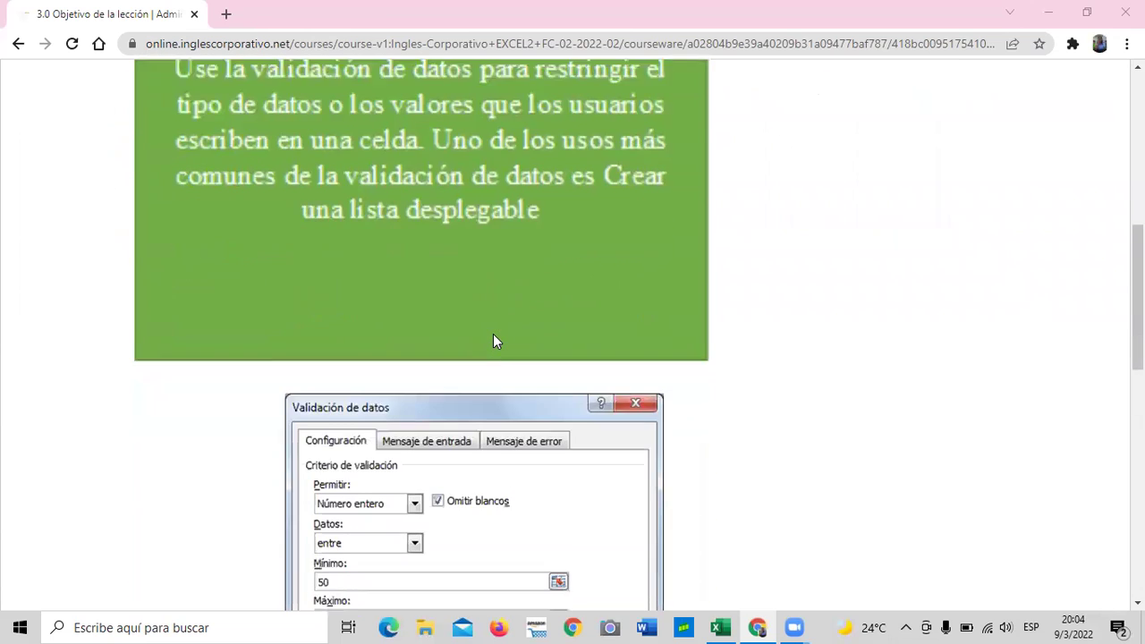
{"action": "scroll", "coordinate": [493, 333], "scroll_direction": "down", "scroll_amount": 3}
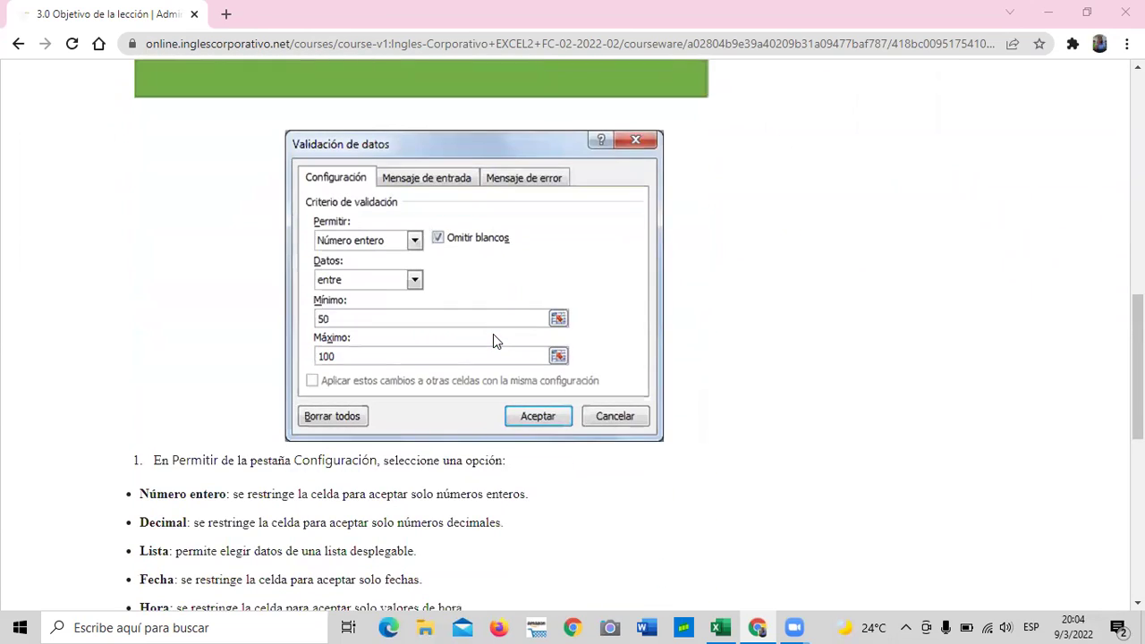
{"action": "scroll", "coordinate": [493, 334], "scroll_direction": "down", "scroll_amount": 3}
{"action": "scroll", "coordinate": [493, 338], "scroll_direction": "up", "scroll_amount": 3}
{"action": "scroll", "coordinate": [461, 325], "scroll_direction": "down", "scroll_amount": 3}
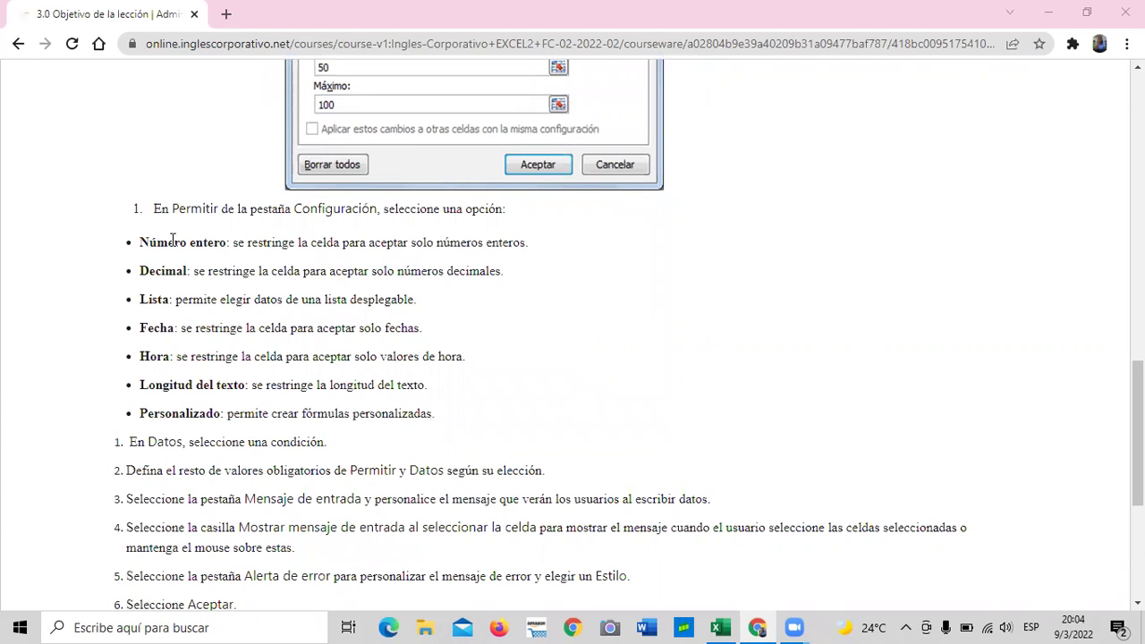
{"action": "scroll", "coordinate": [201, 303], "scroll_direction": "up", "scroll_amount": 2}
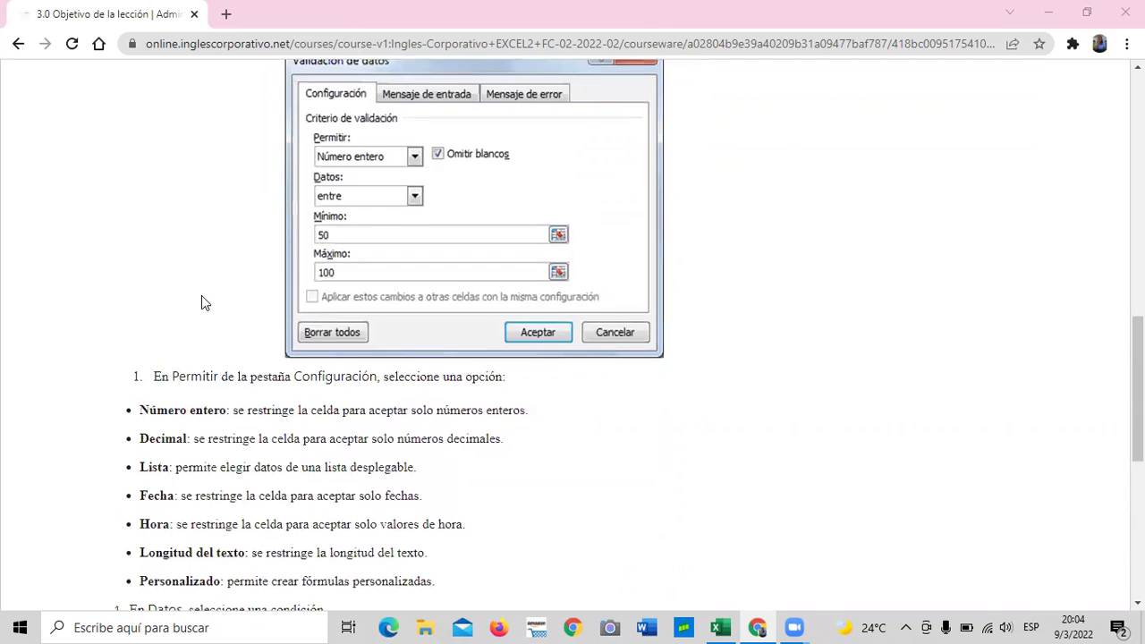
{"action": "scroll", "coordinate": [201, 302], "scroll_direction": "down", "scroll_amount": 2}
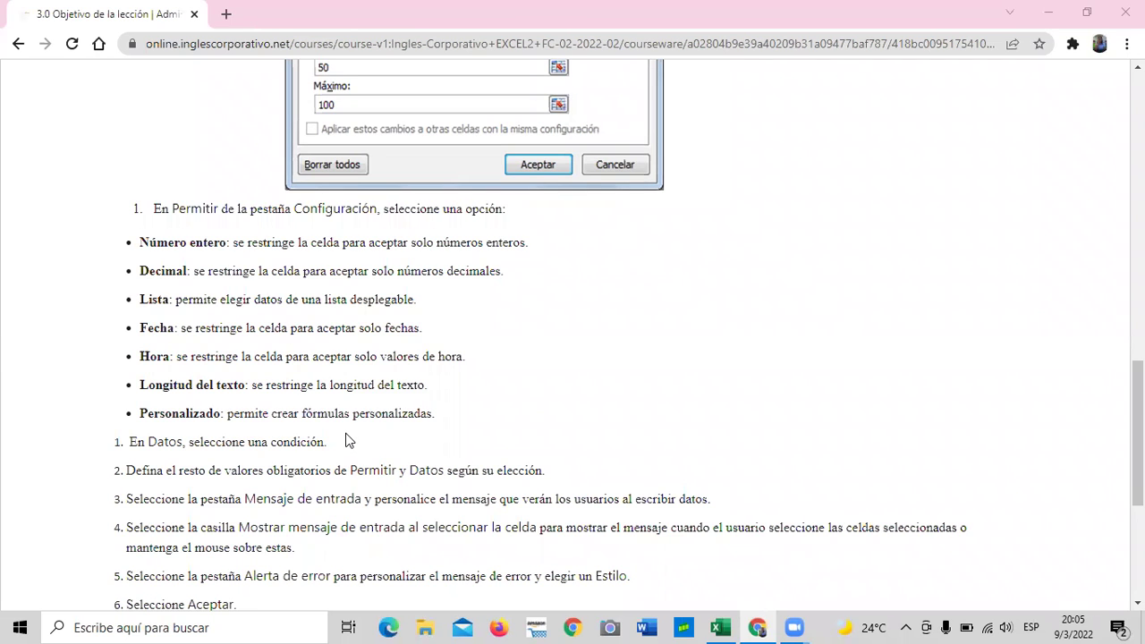
- Read the numbered instructions on setting the condition, the input message and the error alert, and recheck the page from its beginning
{"action": "scroll", "coordinate": [349, 440], "scroll_direction": "down", "scroll_amount": 1}
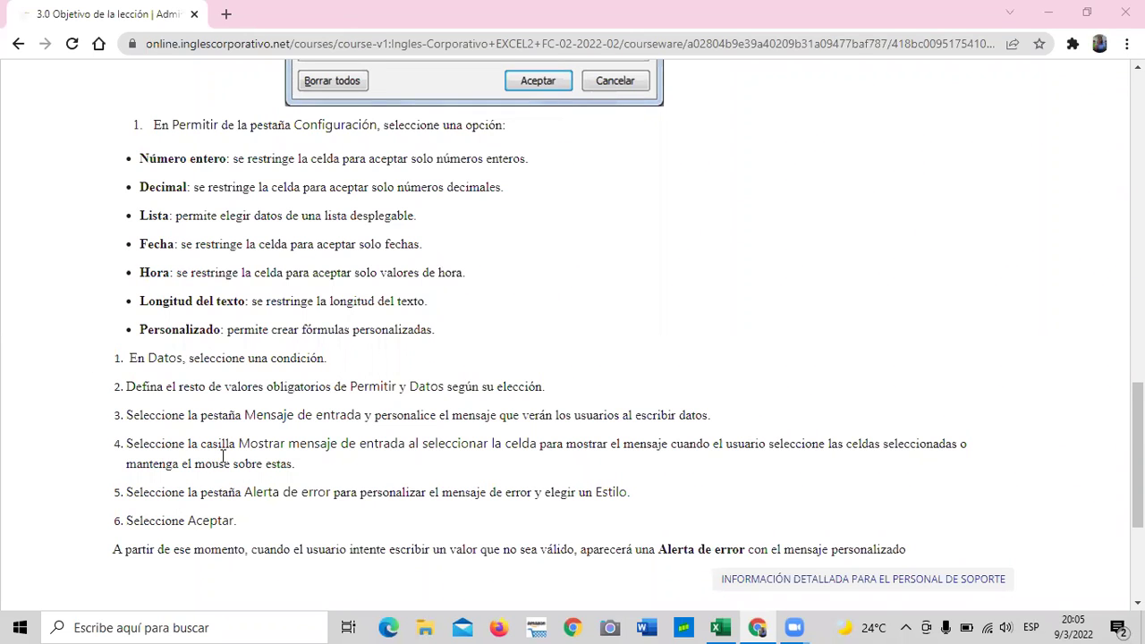
{"action": "scroll", "coordinate": [223, 457], "scroll_direction": "down", "scroll_amount": 1}
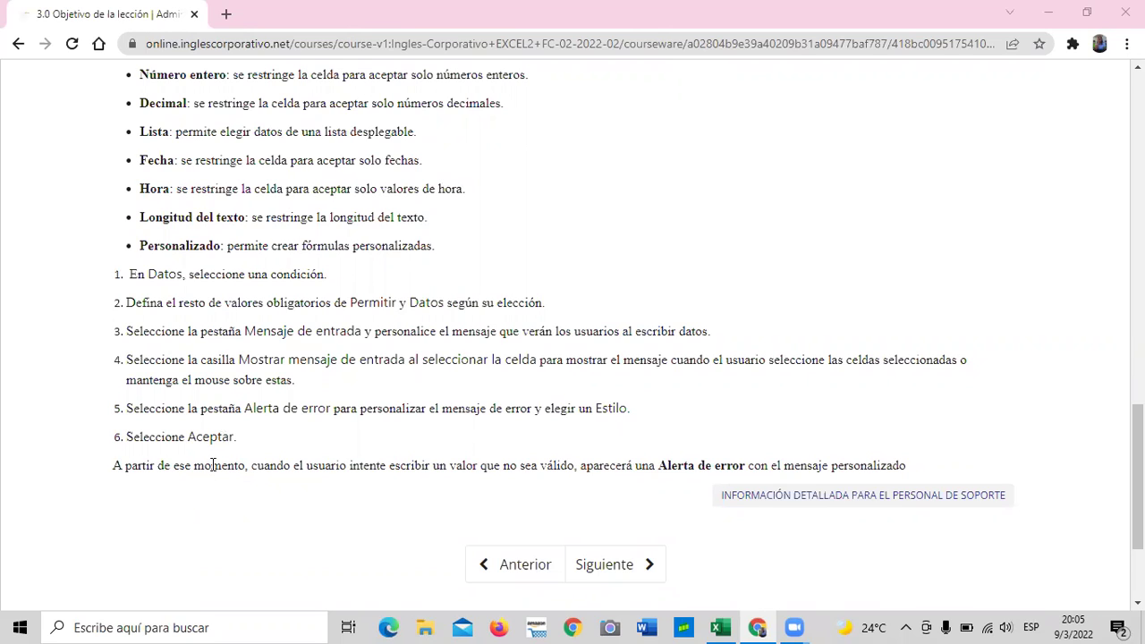
{"action": "scroll", "coordinate": [258, 433], "scroll_direction": "up", "scroll_amount": 1}
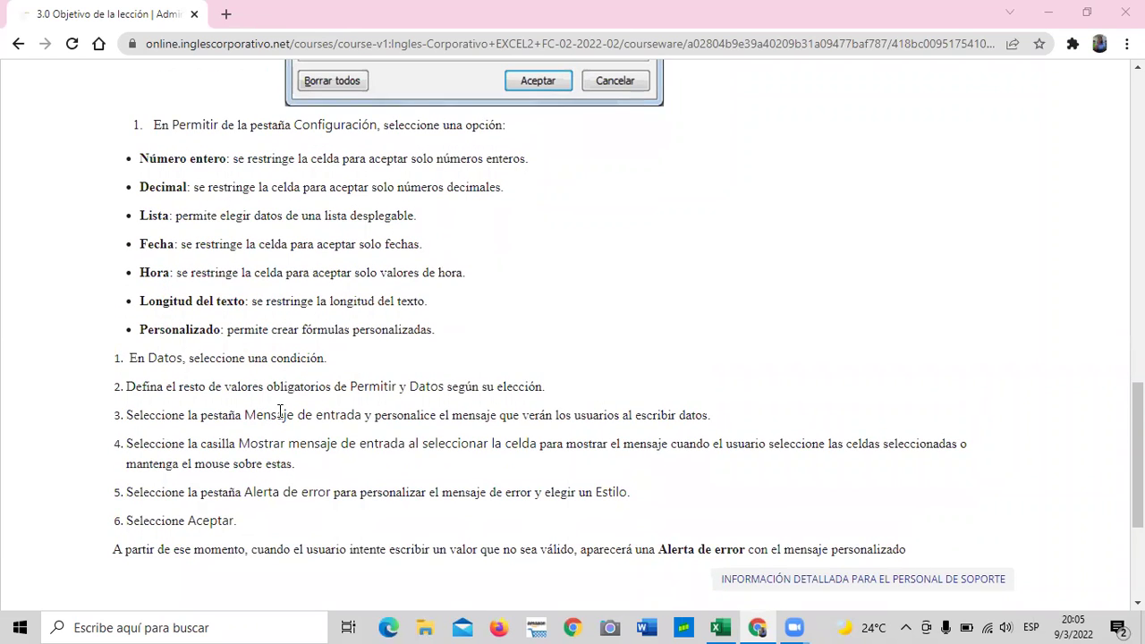
{"action": "scroll", "coordinate": [280, 413], "scroll_direction": "up", "scroll_amount": 12}
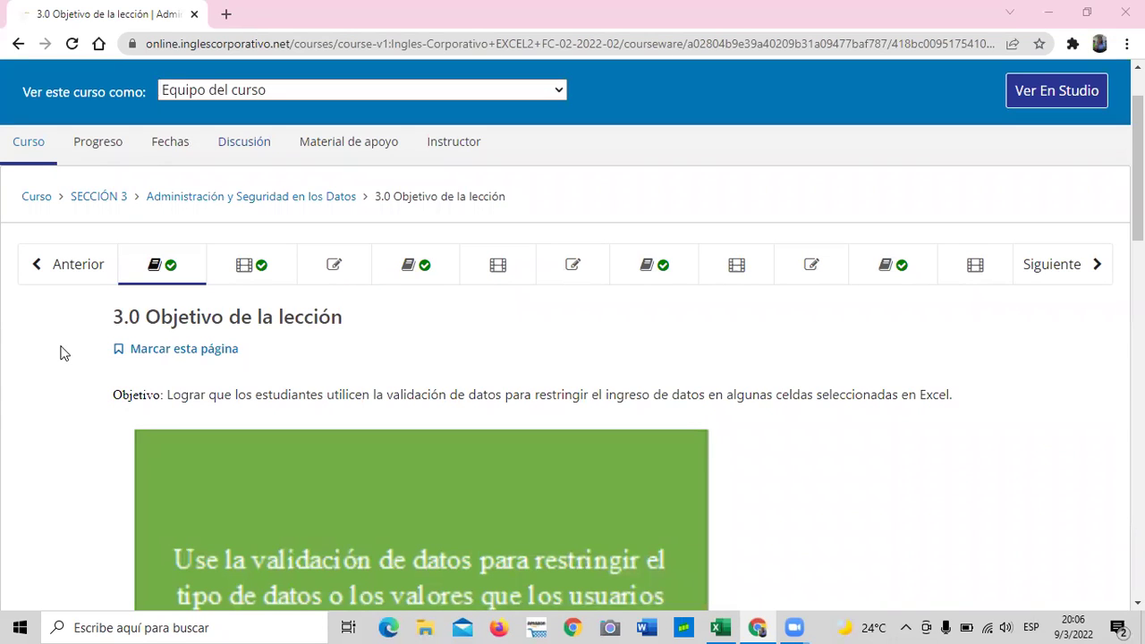
{"action": "scroll", "coordinate": [71, 350], "scroll_direction": "down", "scroll_amount": 11}
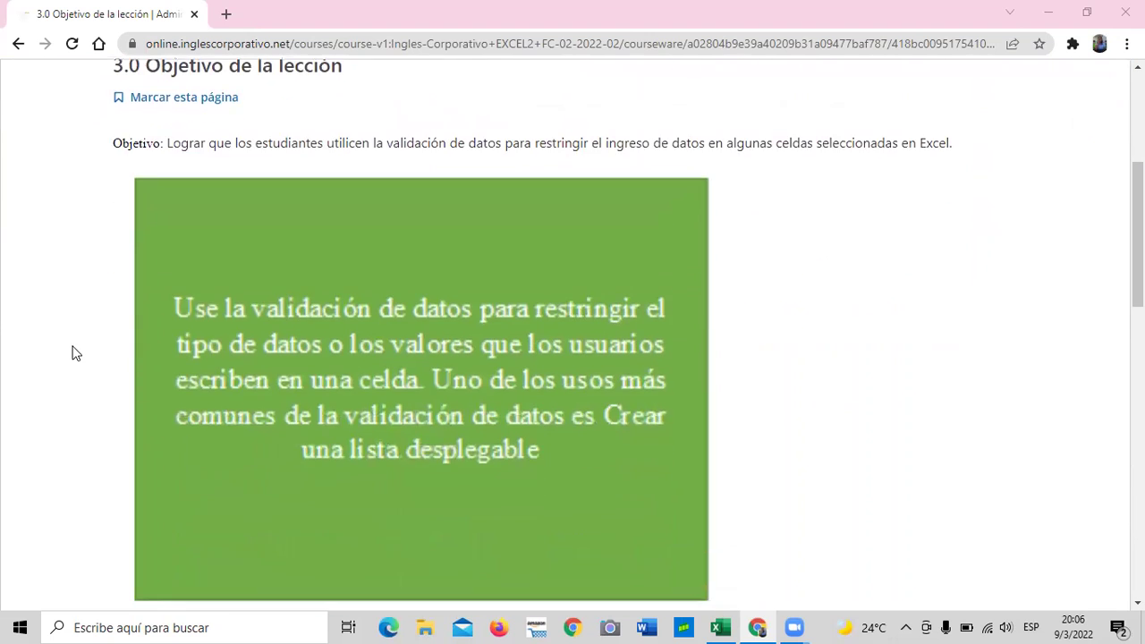
{"action": "scroll", "coordinate": [305, 383], "scroll_direction": "down", "scroll_amount": 5}
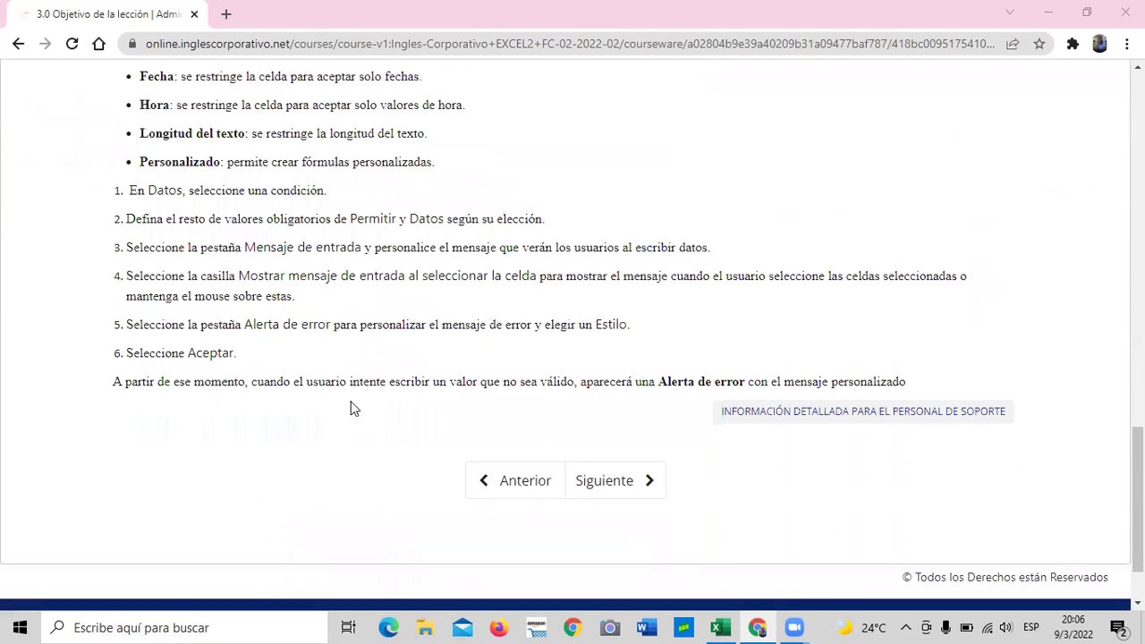
- Open lesson 3.1 Validación de datos and look over its video, practice file link and discussion section
{"action": "left_click", "coordinate": [618, 480]}
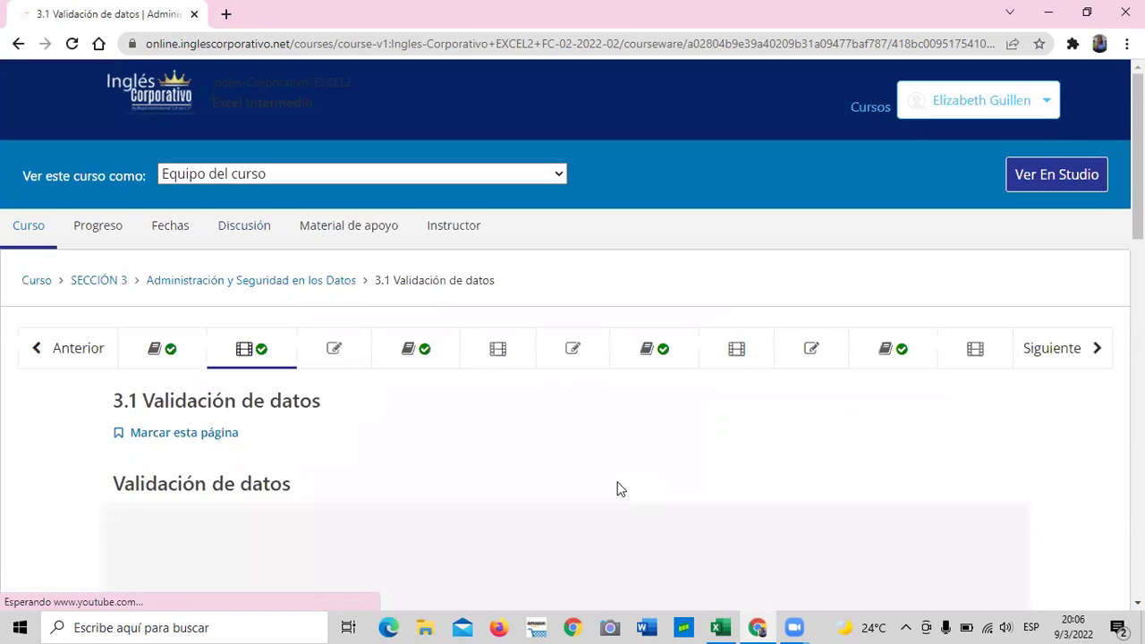
{"action": "scroll", "coordinate": [451, 438], "scroll_direction": "down", "scroll_amount": 5}
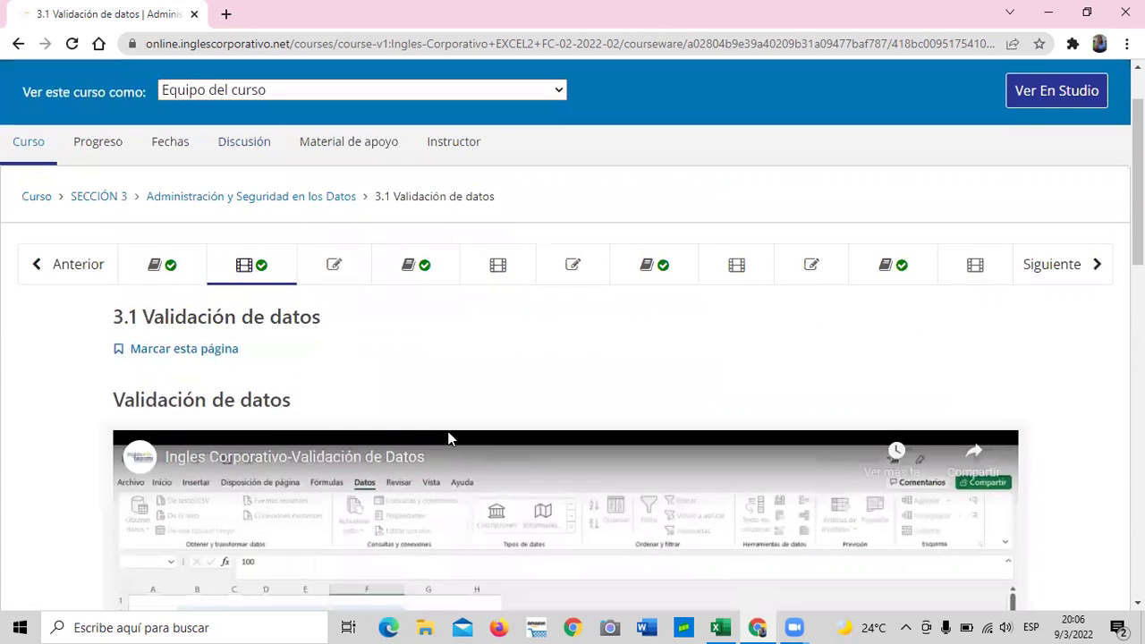
{"action": "scroll", "coordinate": [398, 402], "scroll_direction": "down", "scroll_amount": 4}
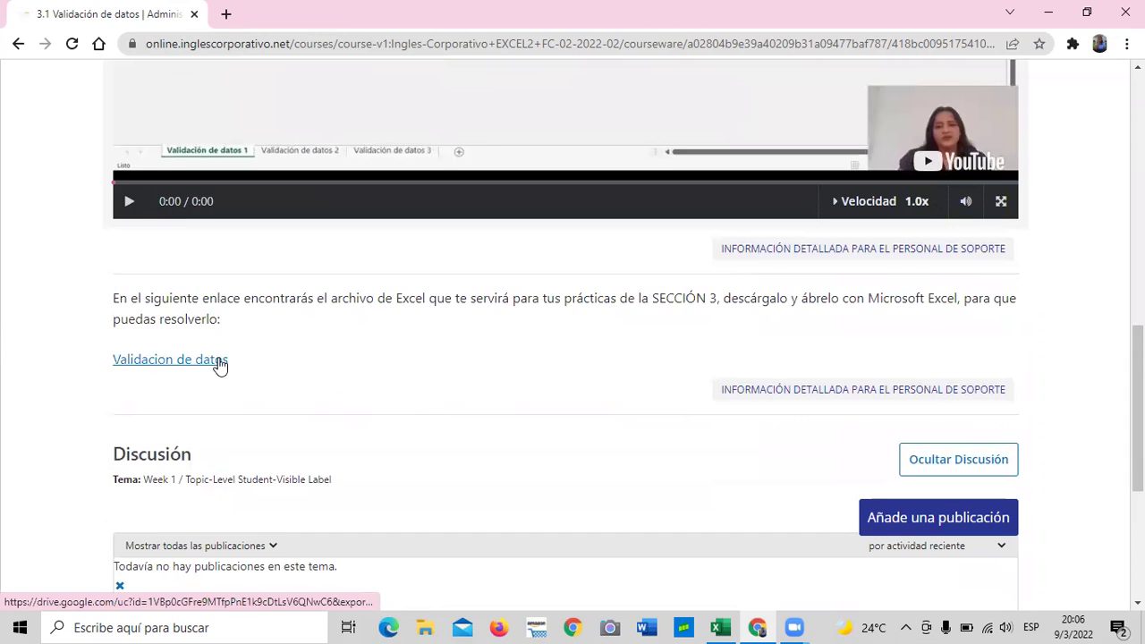
{"action": "scroll", "coordinate": [220, 365], "scroll_direction": "down", "scroll_amount": 2}
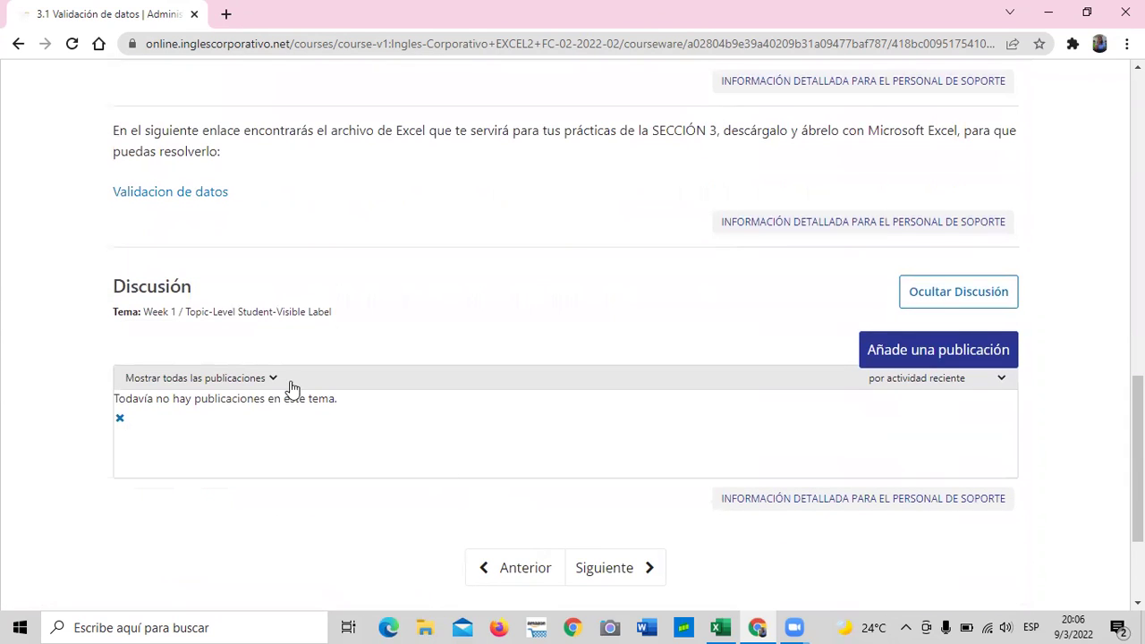
{"action": "scroll", "coordinate": [416, 447], "scroll_direction": "up", "scroll_amount": 6}
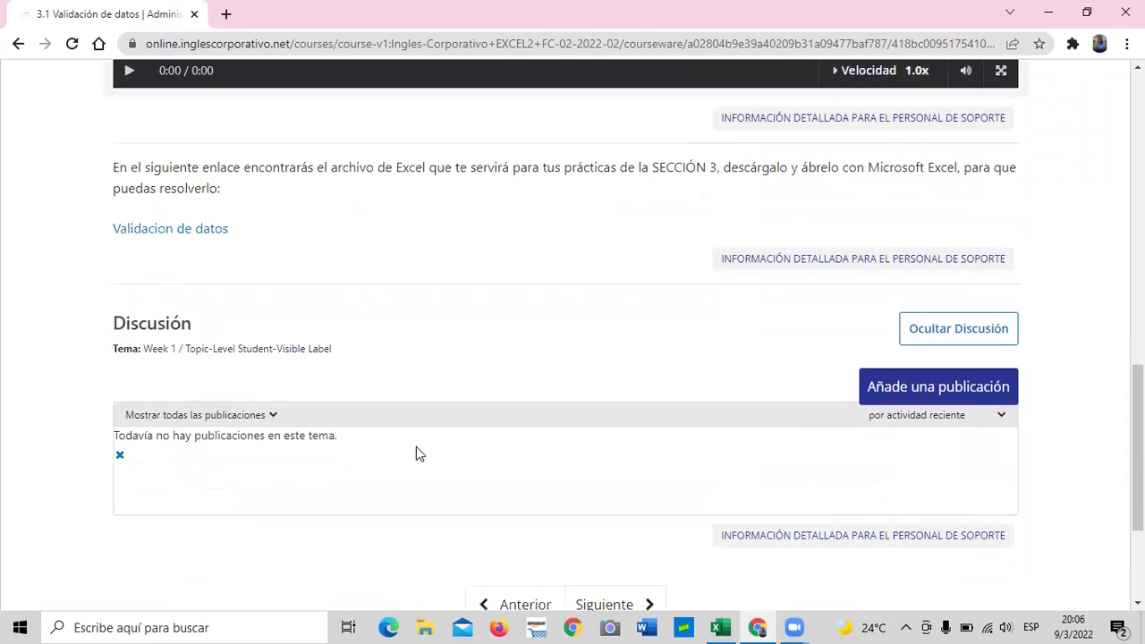
{"action": "scroll", "coordinate": [391, 408], "scroll_direction": "down", "scroll_amount": 1}
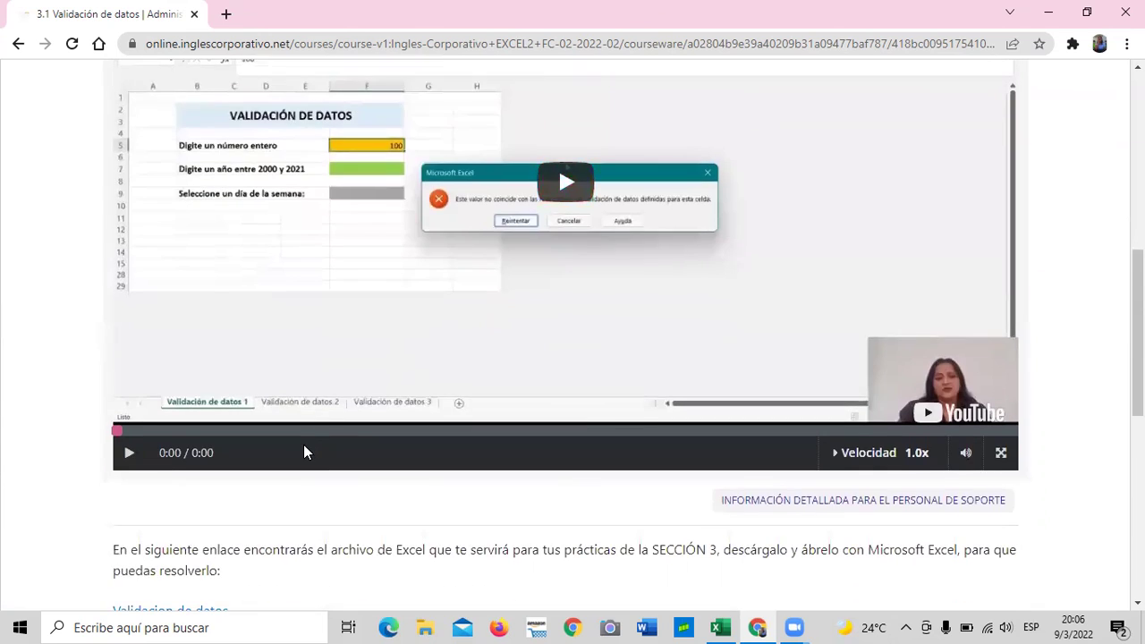
- Play the lesson video Ingles Corporativo-Validación de Datos and lower the system volume
{"action": "scroll", "coordinate": [304, 452], "scroll_direction": "up", "scroll_amount": 4}
{"action": "left_click", "coordinate": [569, 524]}
{"action": "scroll", "coordinate": [568, 523], "scroll_direction": "down", "scroll_amount": 2}
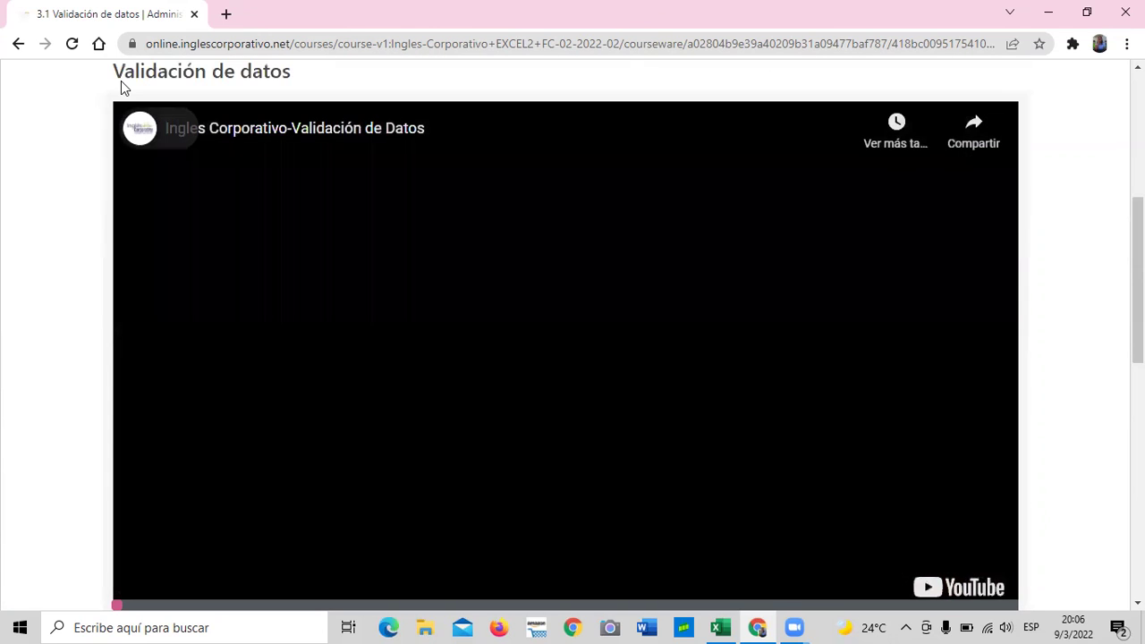
{"action": "key", "text": "XF86AudioLowerVolume"}
{"action": "key", "text": "XF86AudioLowerVolume"}
{"action": "key", "text": "XF86AudioLowerVolume"}
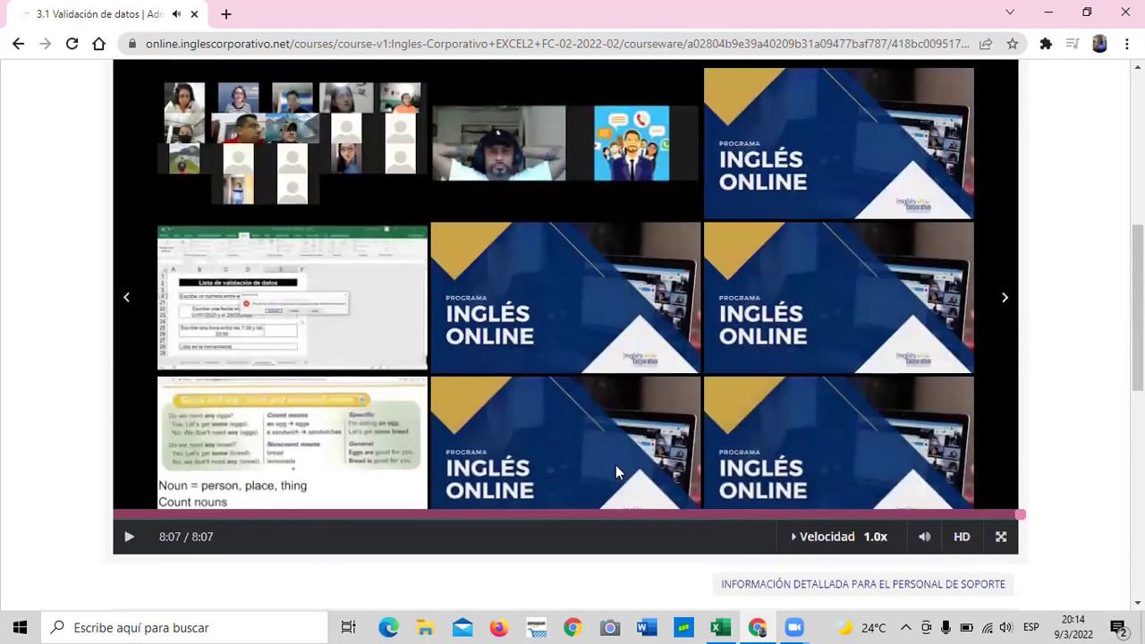
- Switch to the Excel workbook "Validacion de datos - copia (2)" and look through sheets Validación de datos 1, 2 and 3
{"action": "scroll", "coordinate": [616, 473], "scroll_direction": "down", "scroll_amount": 3}
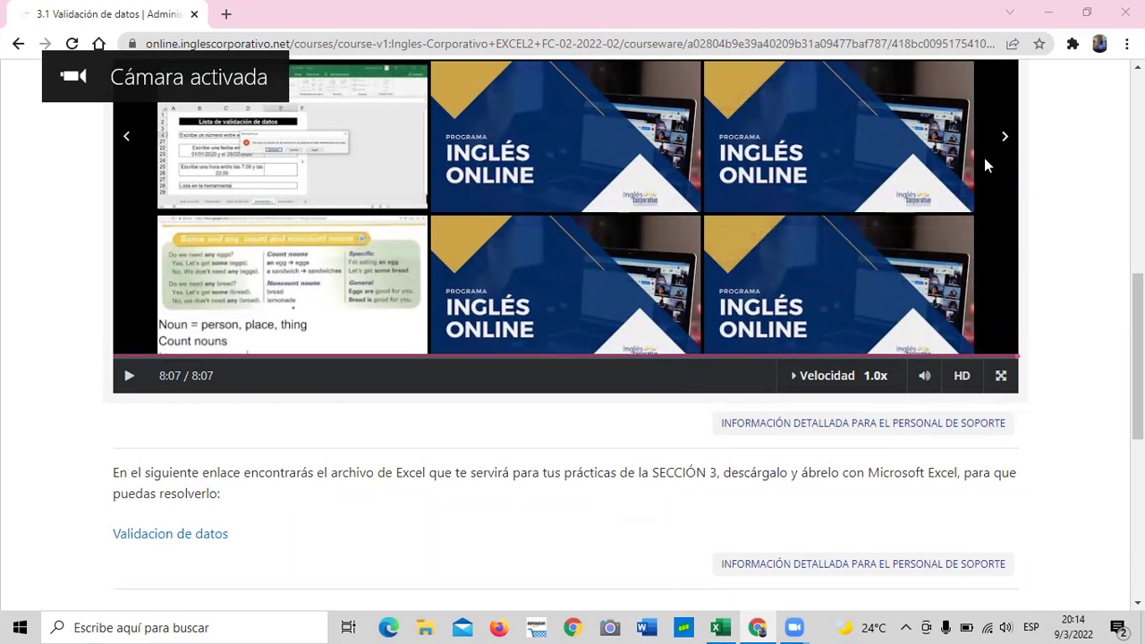
{"action": "mouse_move", "coordinate": [715, 627]}
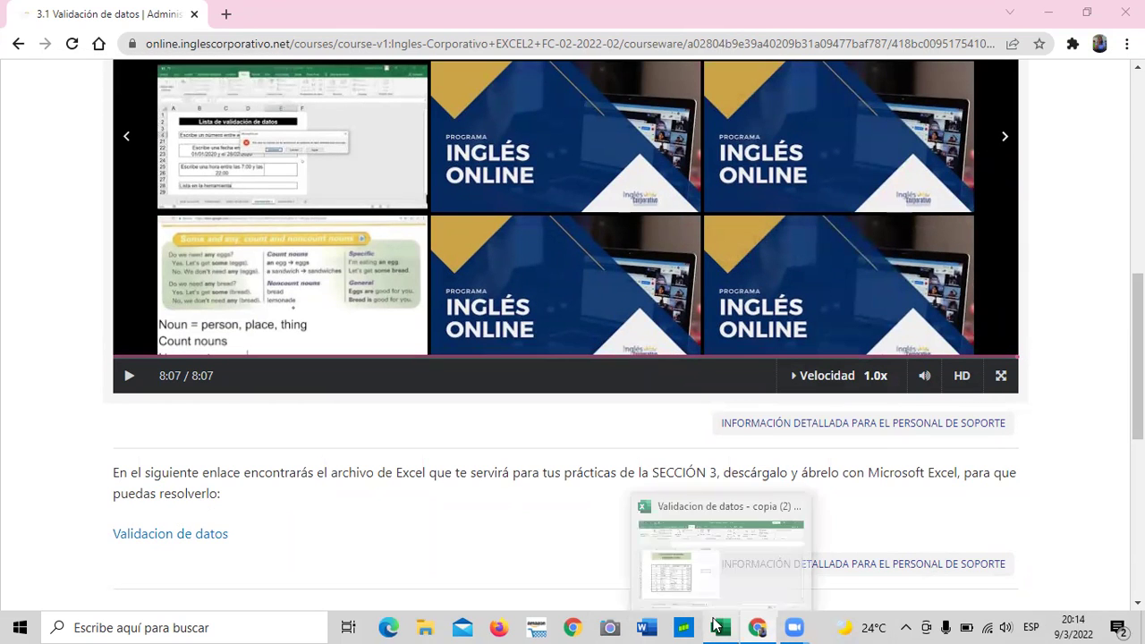
{"action": "left_click", "coordinate": [757, 567]}
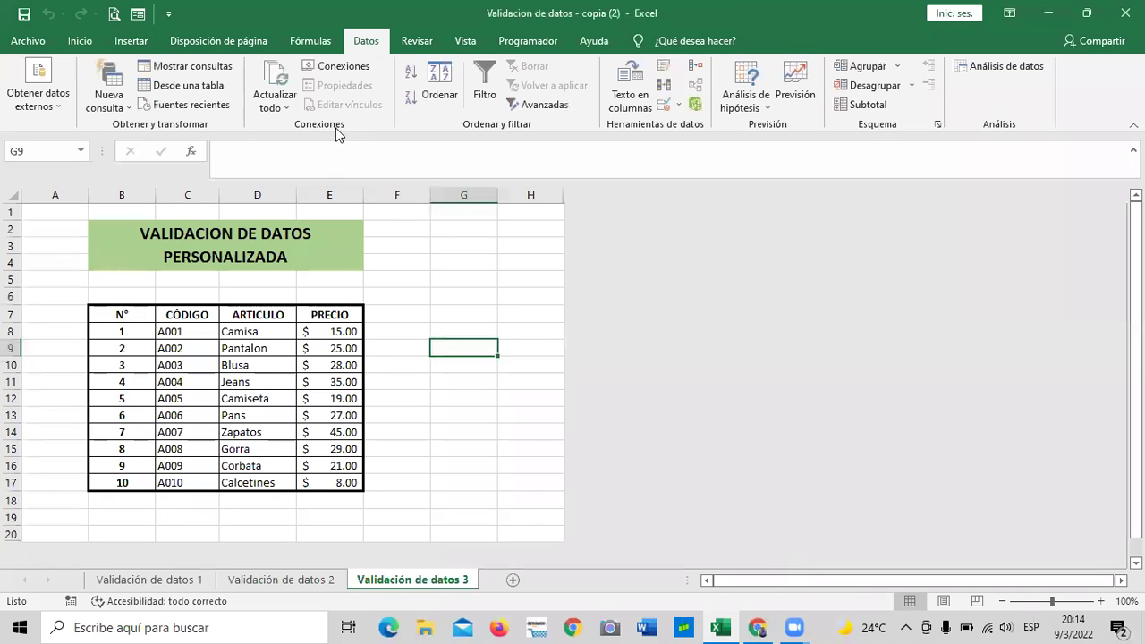
{"action": "left_click", "coordinate": [211, 582]}
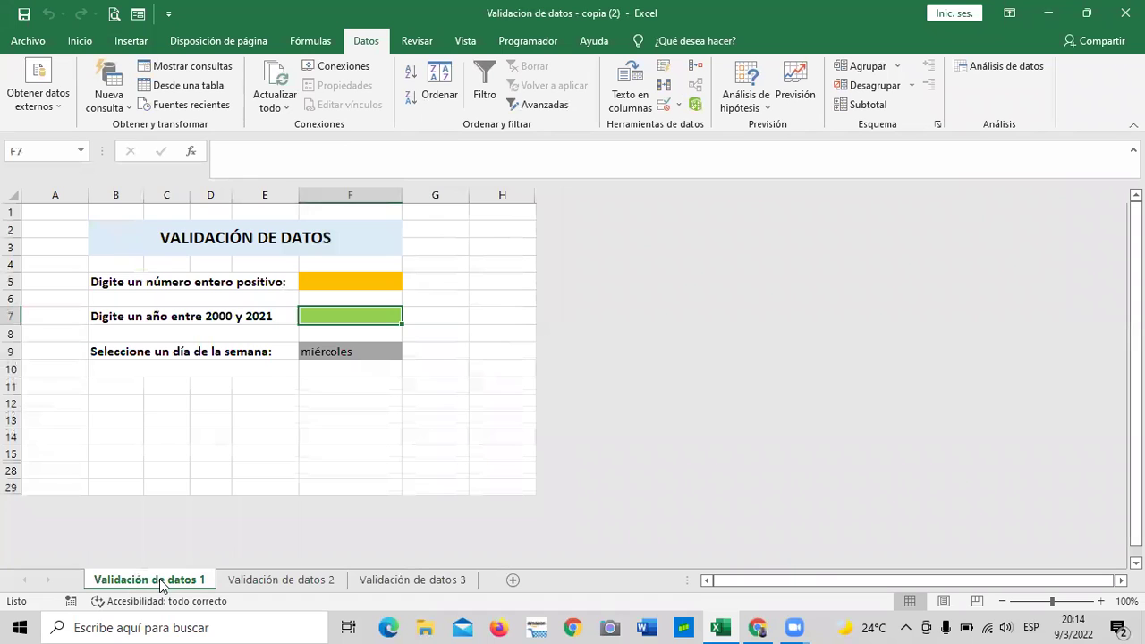
{"action": "left_click", "coordinate": [262, 582]}
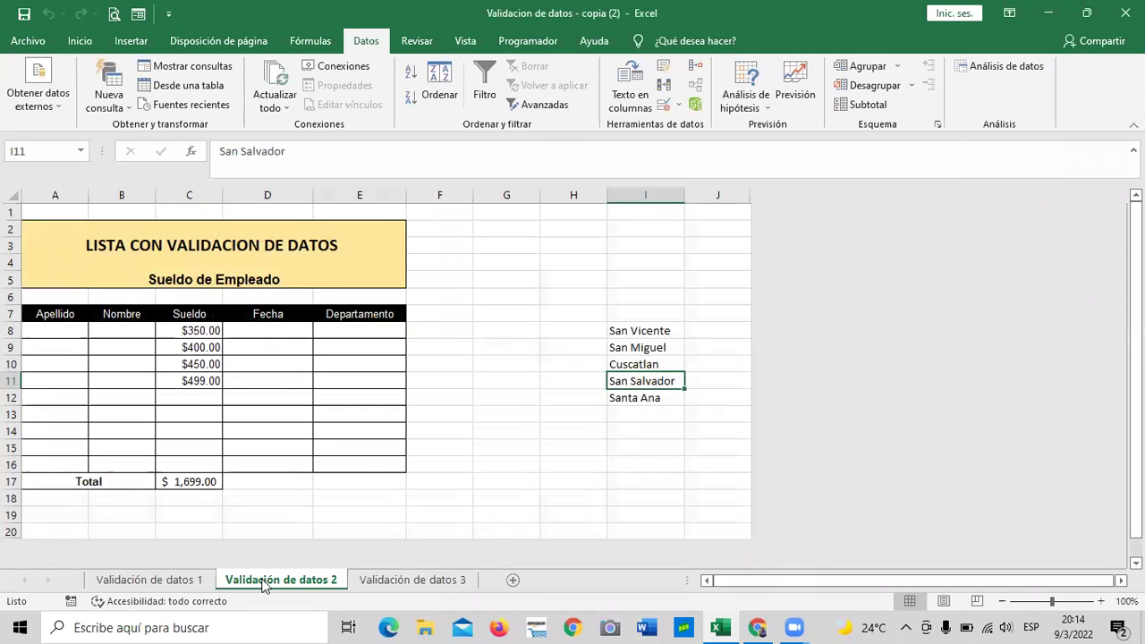
{"action": "left_click", "coordinate": [369, 582]}
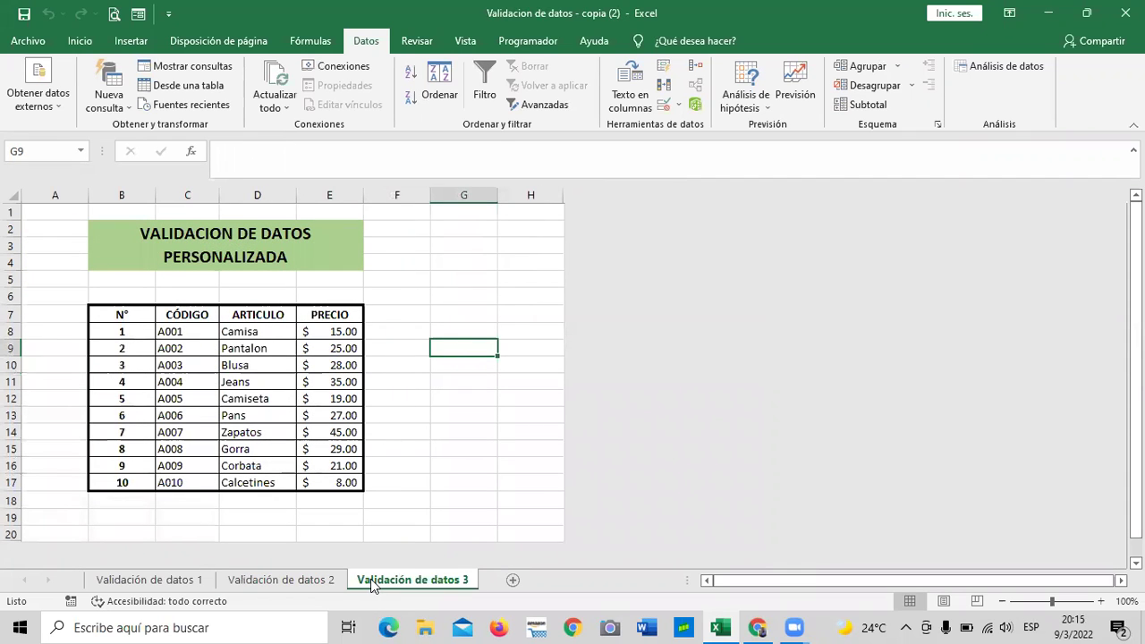
- Add two blank sheets after Validación de datos 3 and return to sheet Validación de datos 1
{"action": "left_click", "coordinate": [512, 581]}
{"action": "left_click", "coordinate": [560, 580]}
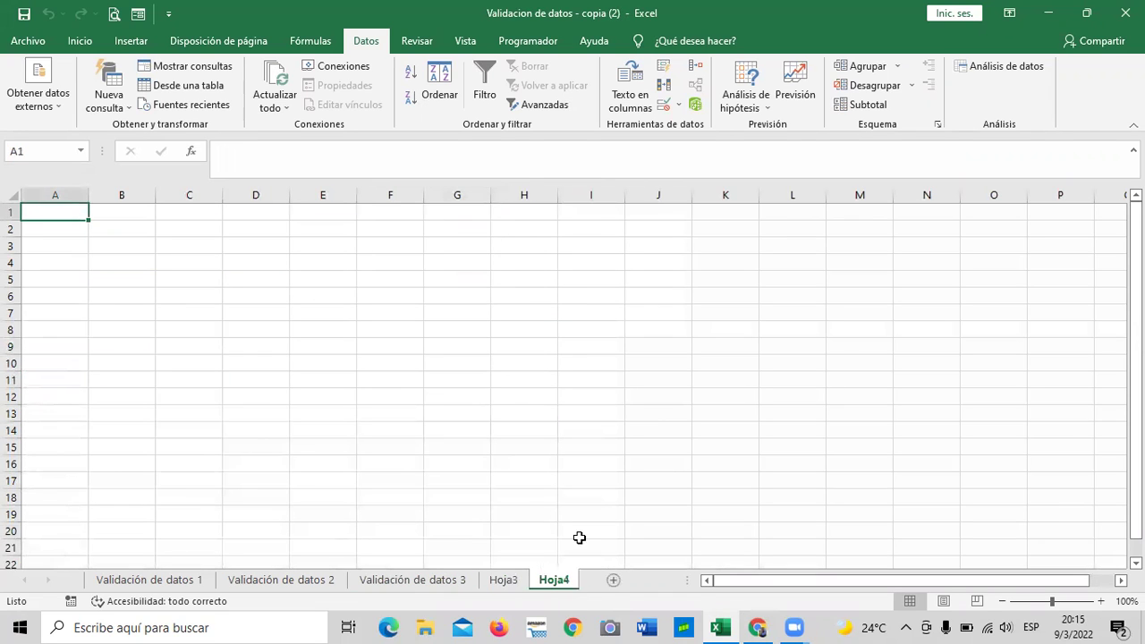
{"action": "left_click", "coordinate": [140, 581]}
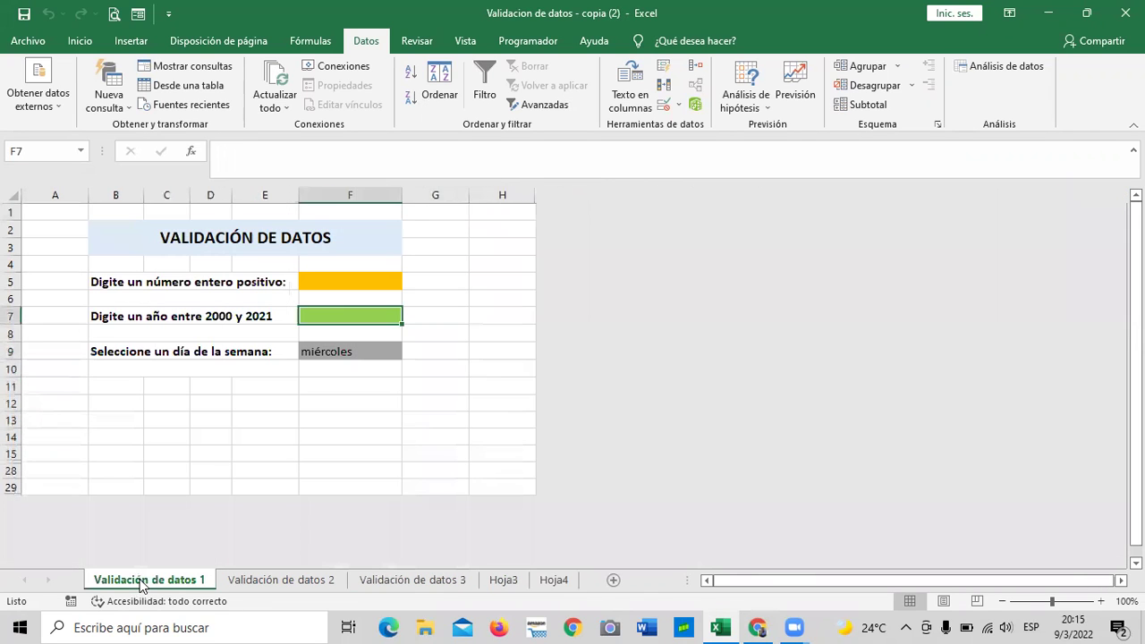
{"action": "left_click", "coordinate": [439, 444]}
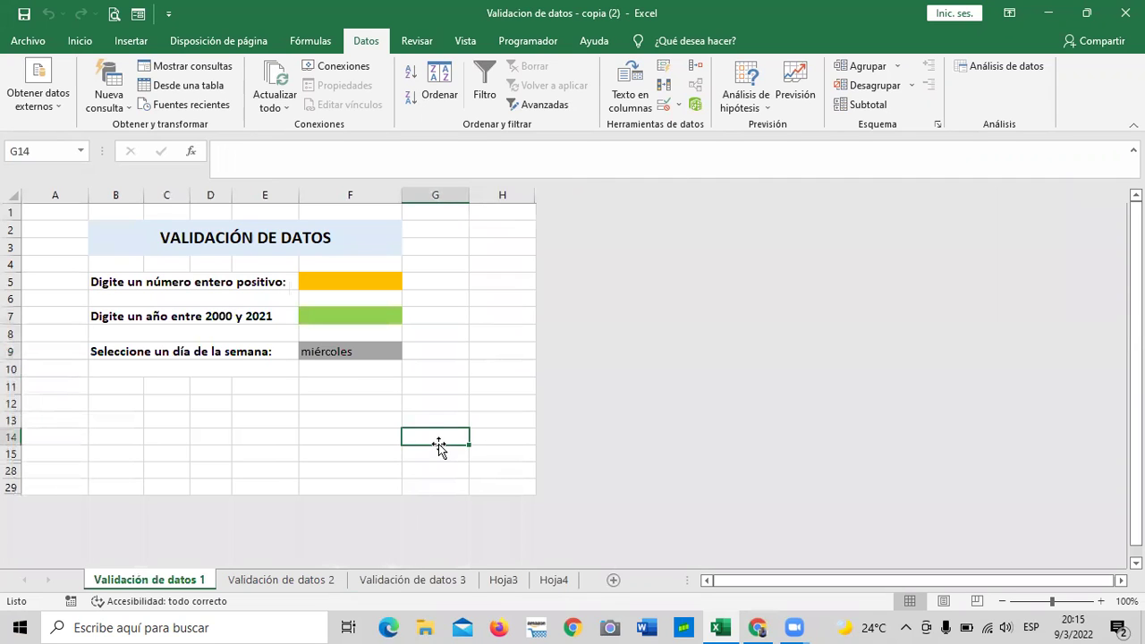
- Clear the weekday in cell F9 and remove all of that cell's data validation settings
{"action": "left_click", "coordinate": [363, 352]}
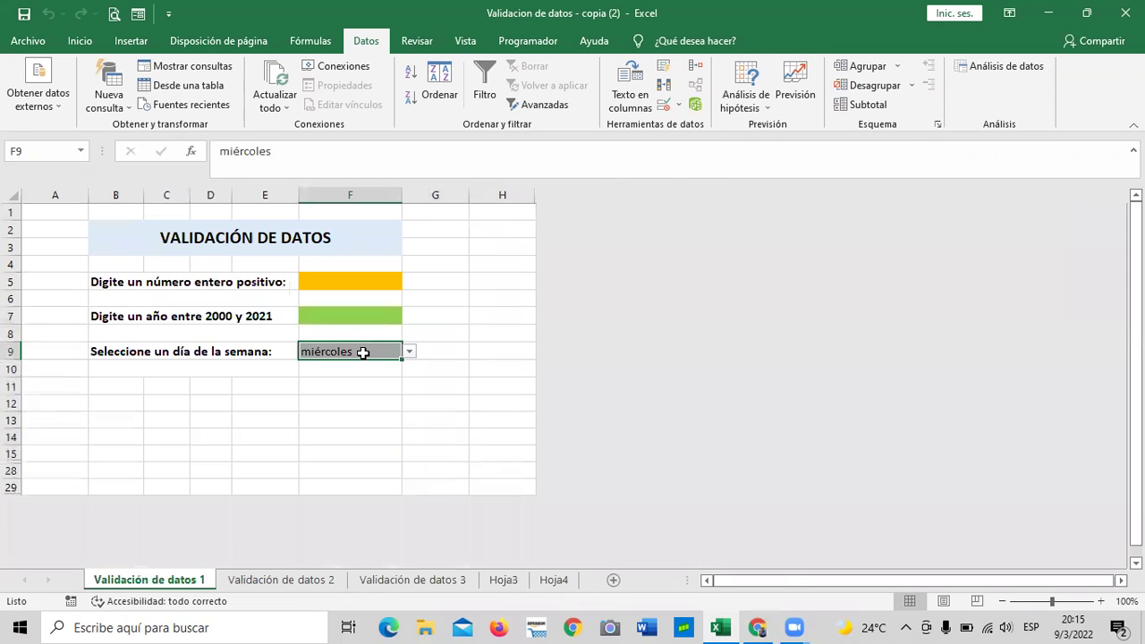
{"action": "key", "text": "Delete"}
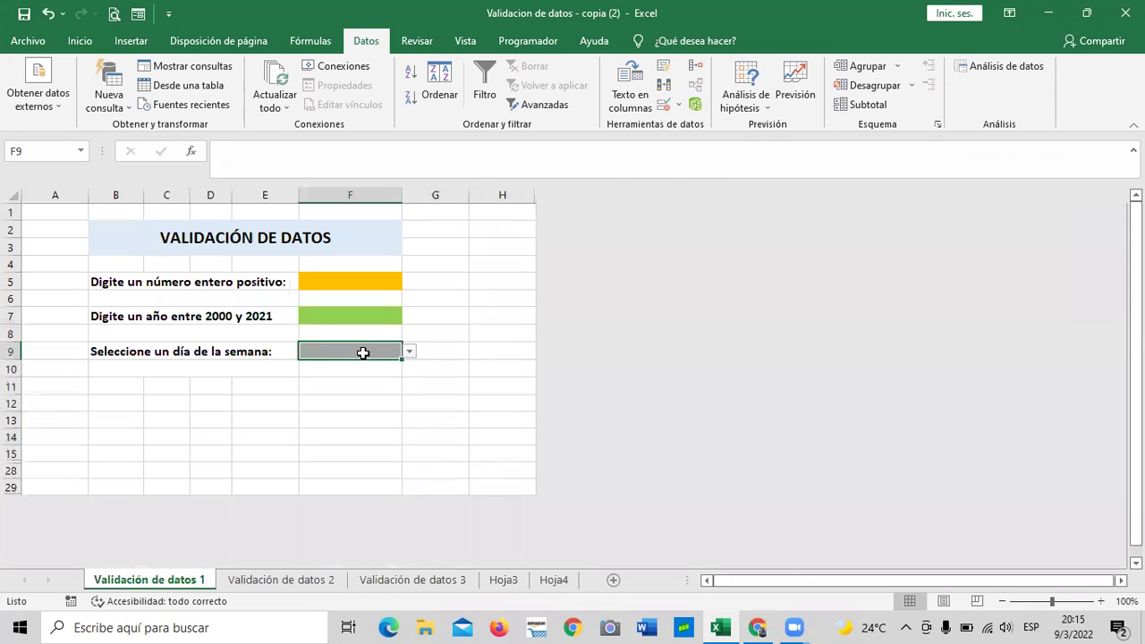
{"action": "left_click", "coordinate": [662, 106]}
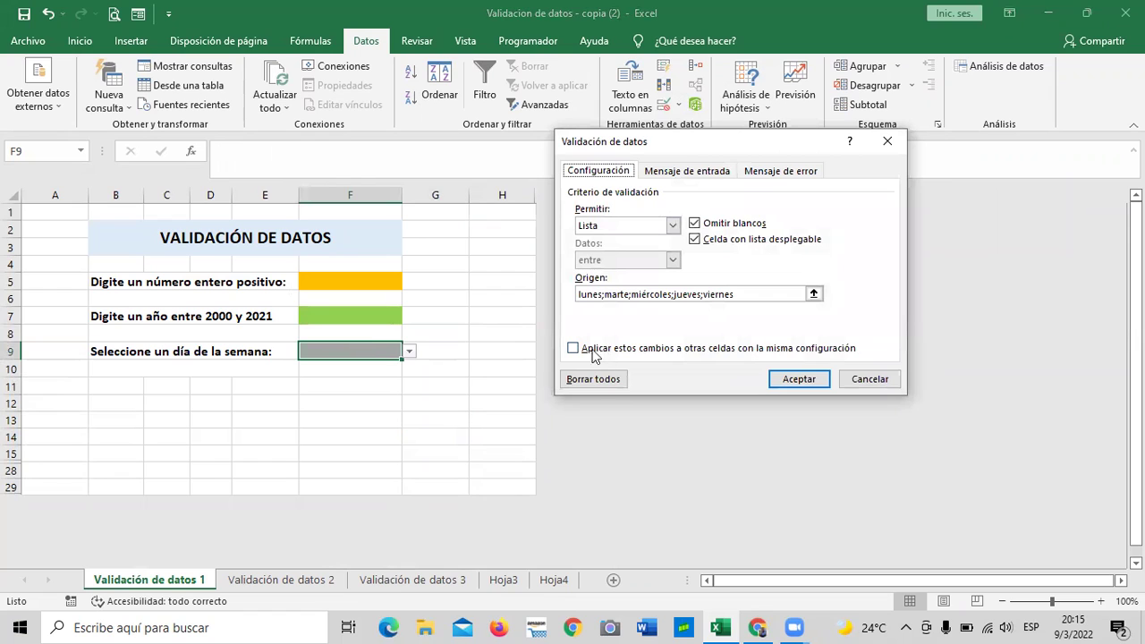
{"action": "left_click", "coordinate": [592, 379]}
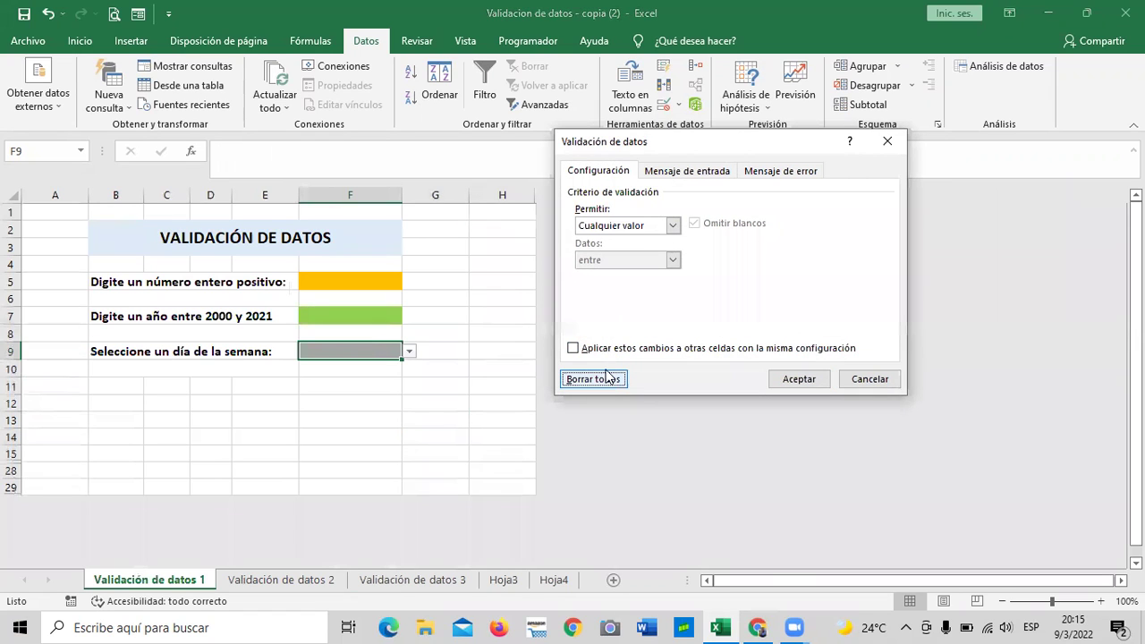
{"action": "left_click", "coordinate": [799, 383]}
- Remove all data validation settings from the year cell F7
{"action": "left_click", "coordinate": [384, 315]}
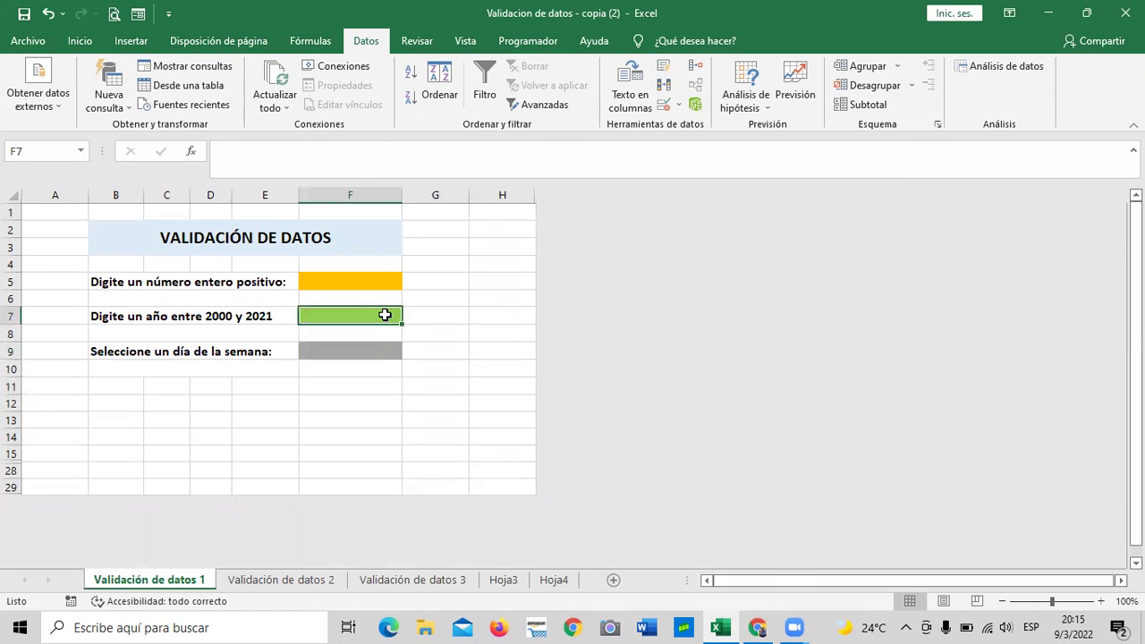
{"action": "left_click", "coordinate": [662, 105]}
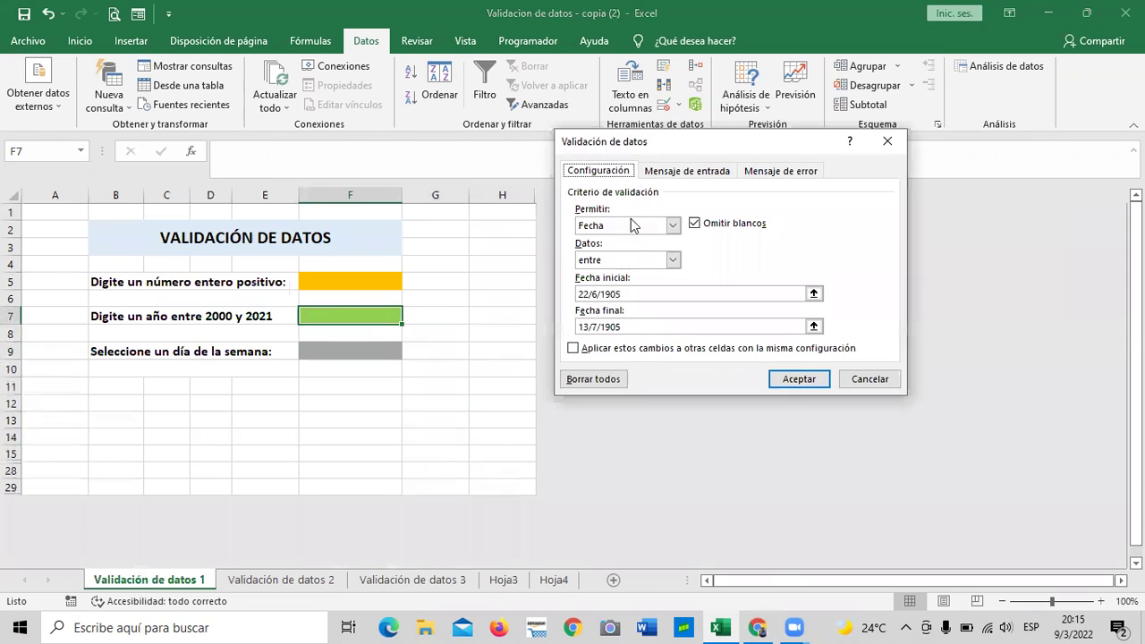
{"action": "left_click", "coordinate": [598, 379]}
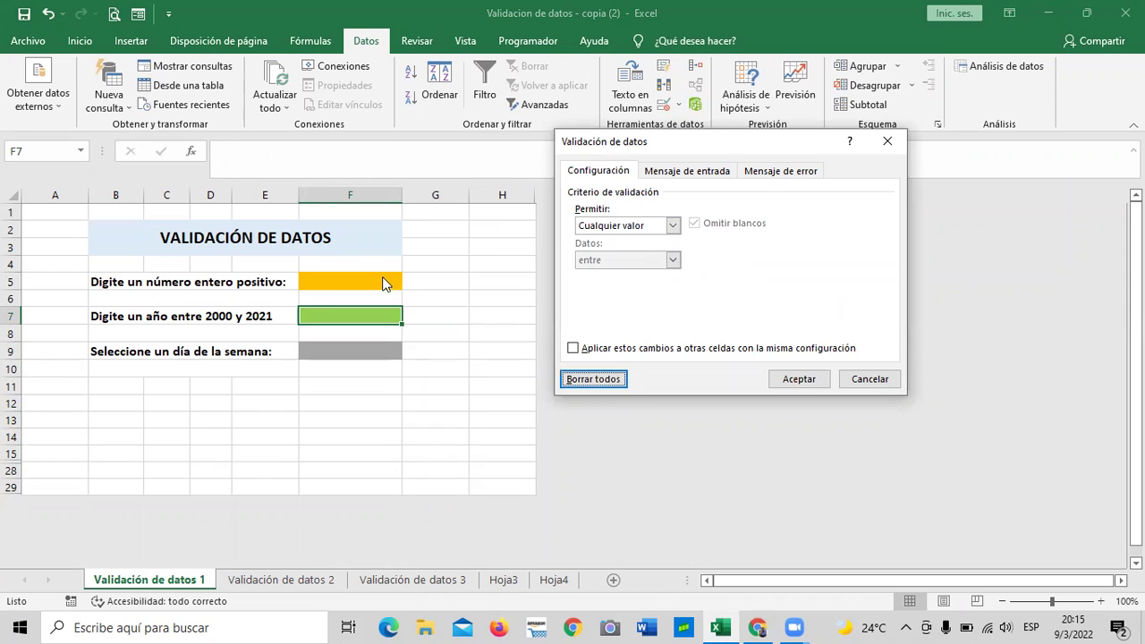
{"action": "left_click", "coordinate": [790, 380]}
- Remove all data validation settings from the positive whole number cell F5
{"action": "left_click", "coordinate": [373, 282]}
{"action": "left_click", "coordinate": [665, 104]}
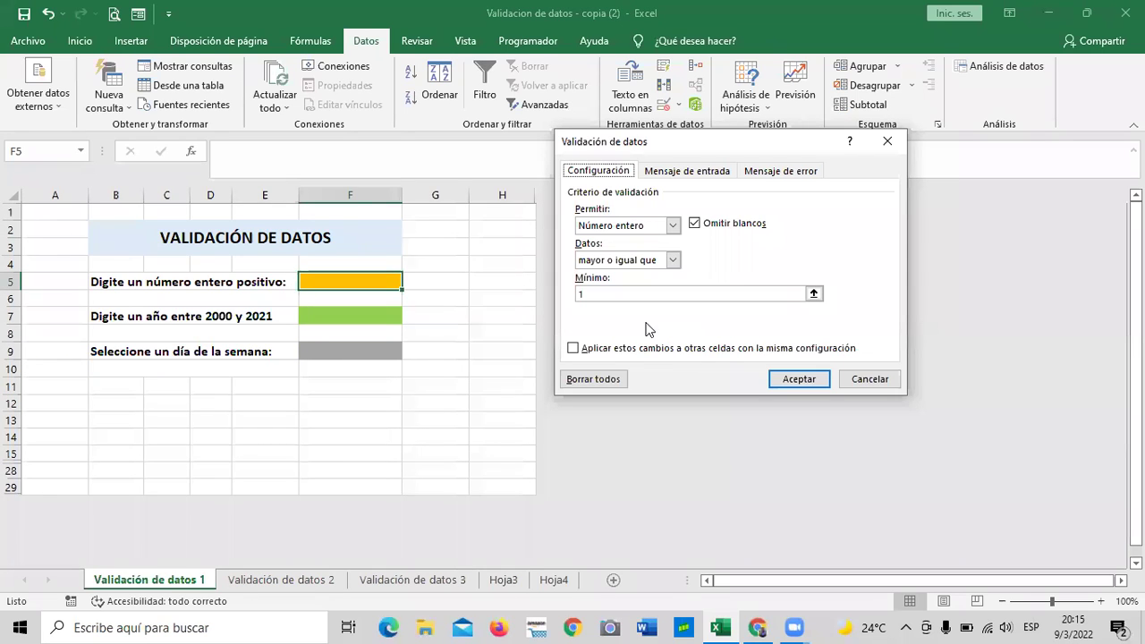
{"action": "left_click", "coordinate": [601, 379]}
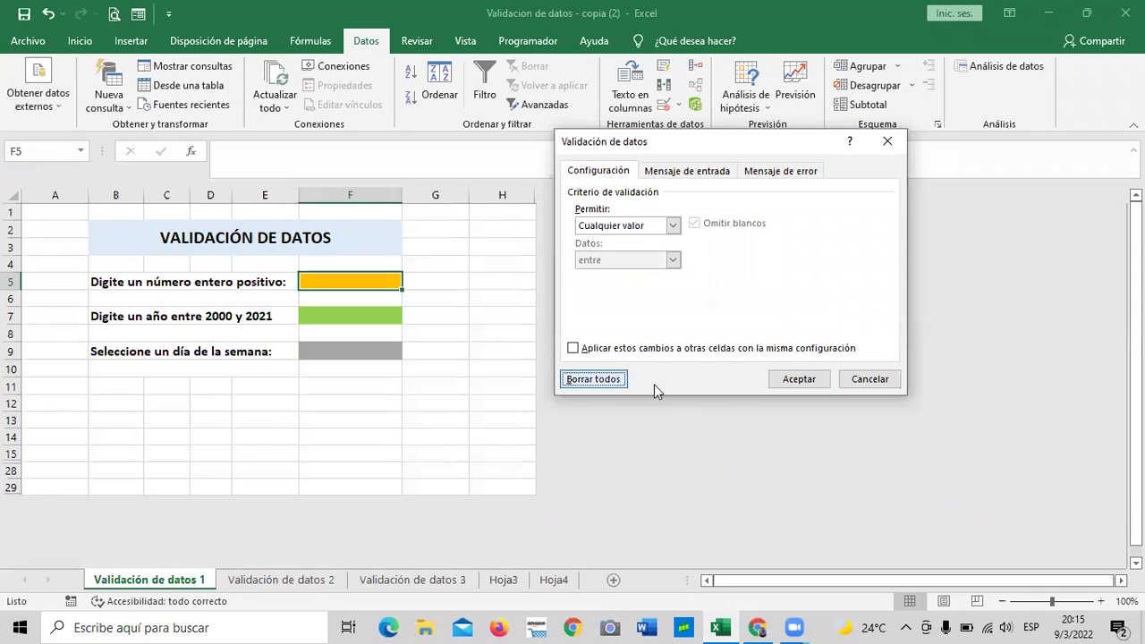
{"action": "left_click", "coordinate": [805, 383]}
{"action": "left_click", "coordinate": [406, 435]}
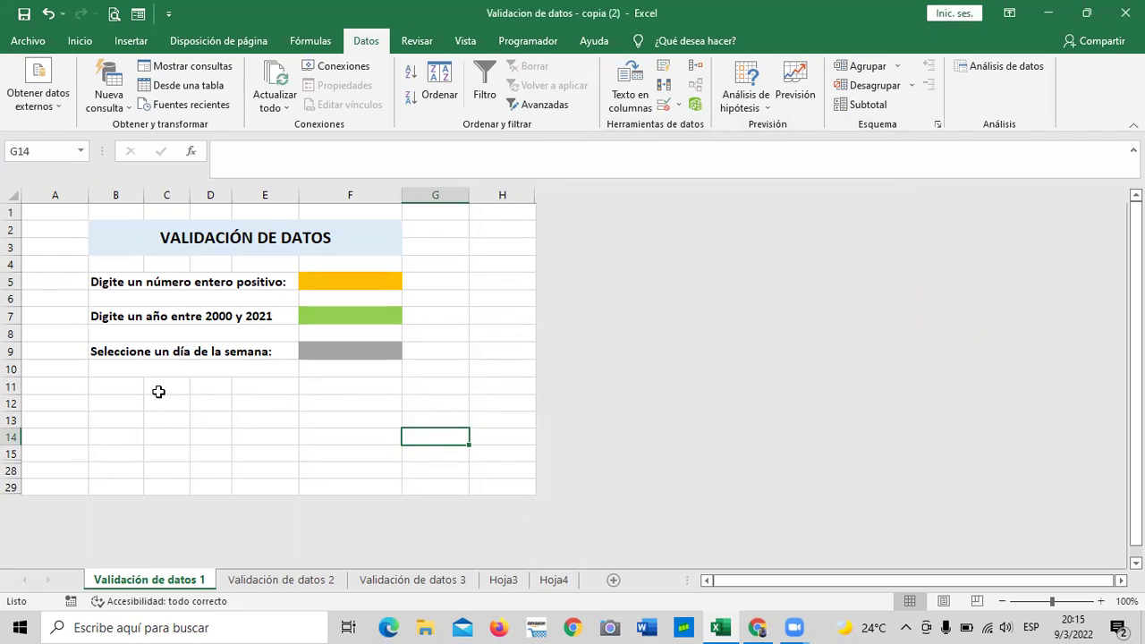
{"action": "left_click", "coordinate": [124, 385]}
{"action": "left_click", "coordinate": [332, 402]}
{"action": "left_click", "coordinate": [332, 435]}
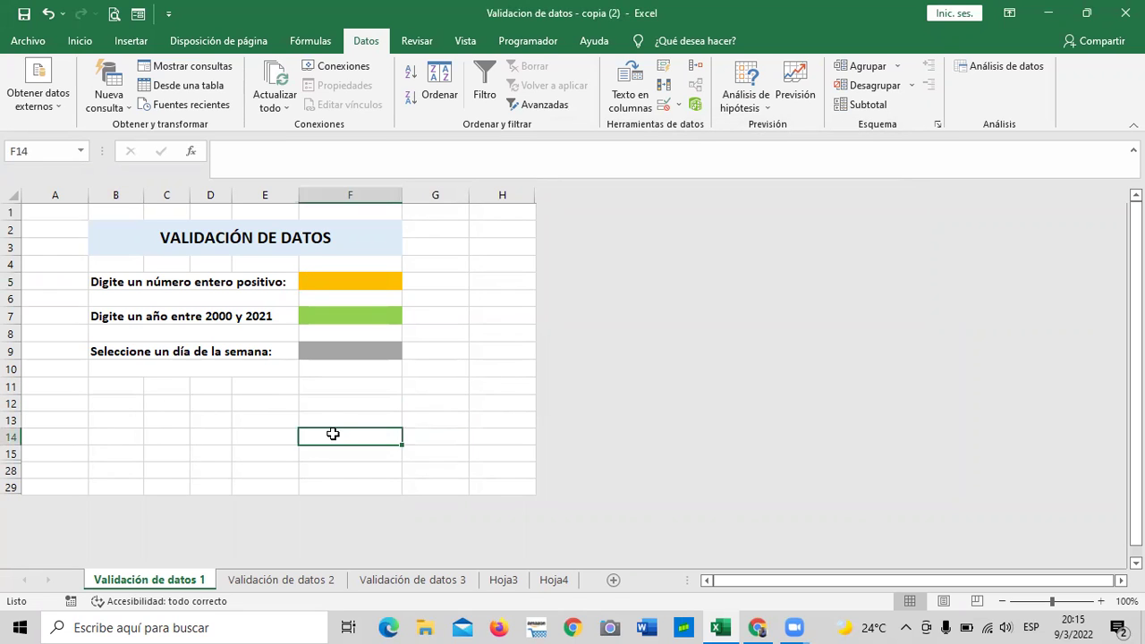
{"action": "left_click", "coordinate": [483, 352]}
{"action": "left_click", "coordinate": [433, 280]}
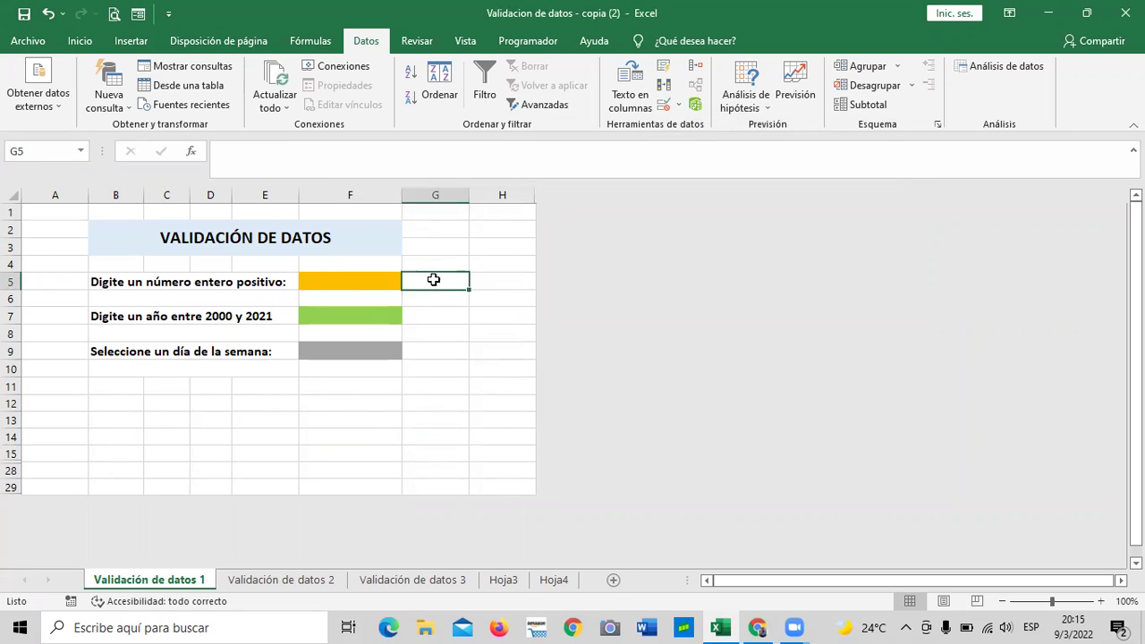
- Check the data validation settings of cell F5, close them and view the command's other options for invalid-data circles
{"action": "left_click", "coordinate": [363, 282]}
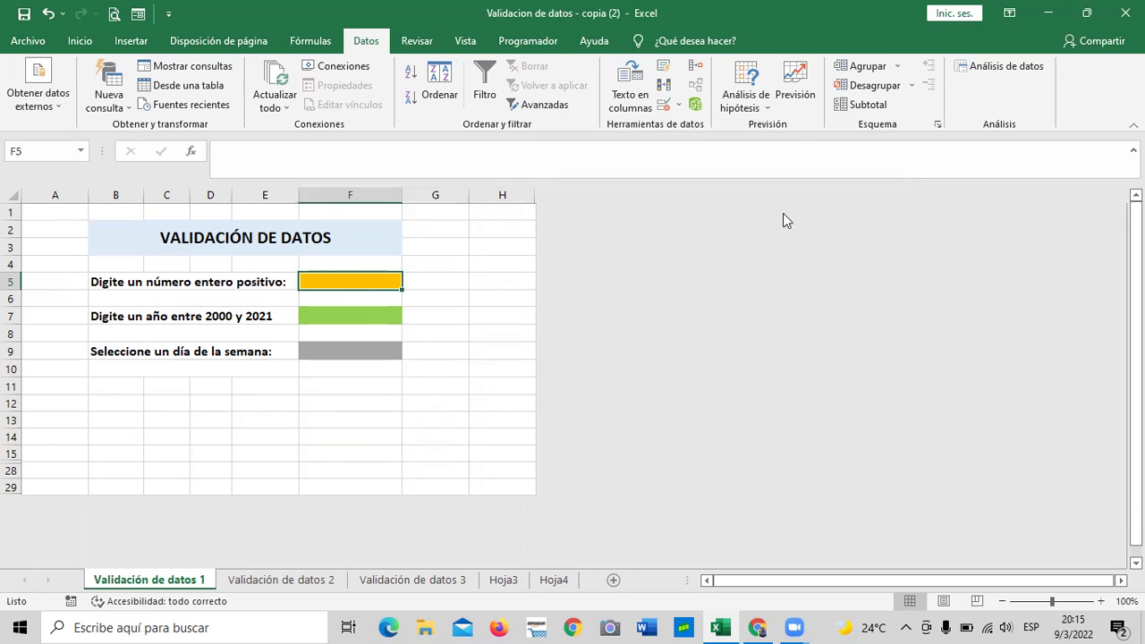
{"action": "left_click", "coordinate": [662, 107]}
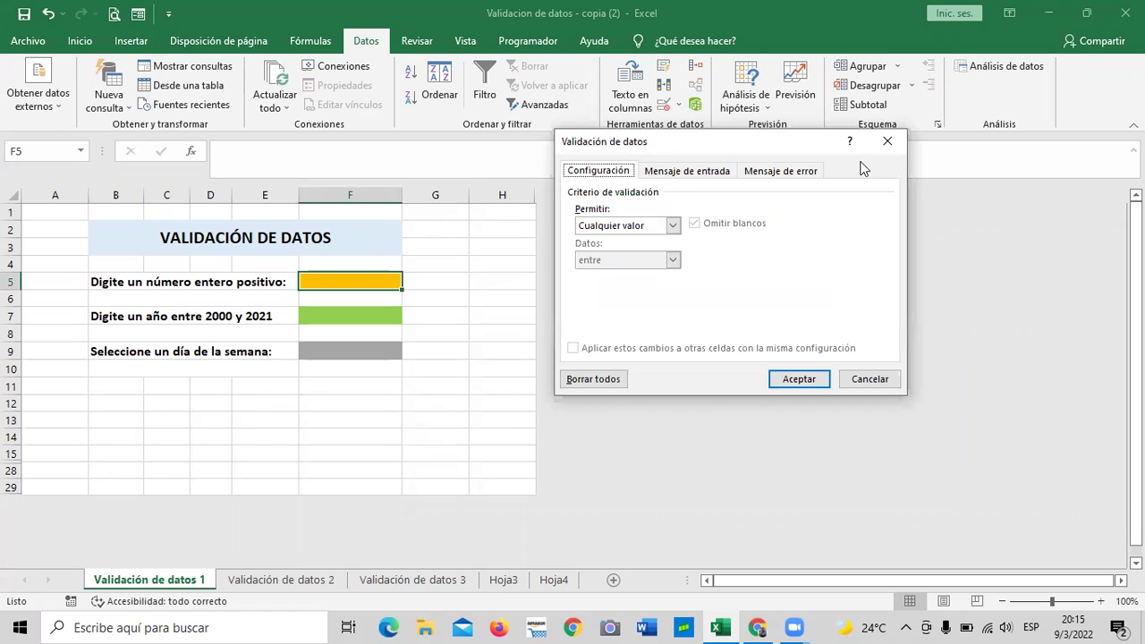
{"action": "left_click", "coordinate": [884, 143]}
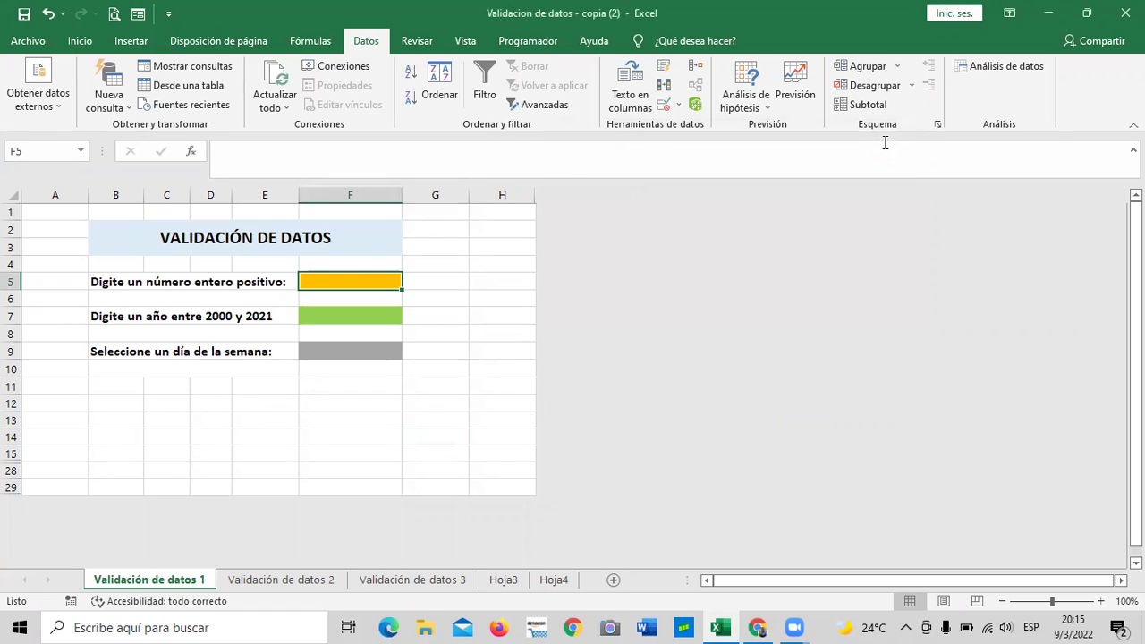
{"action": "left_click", "coordinate": [679, 104]}
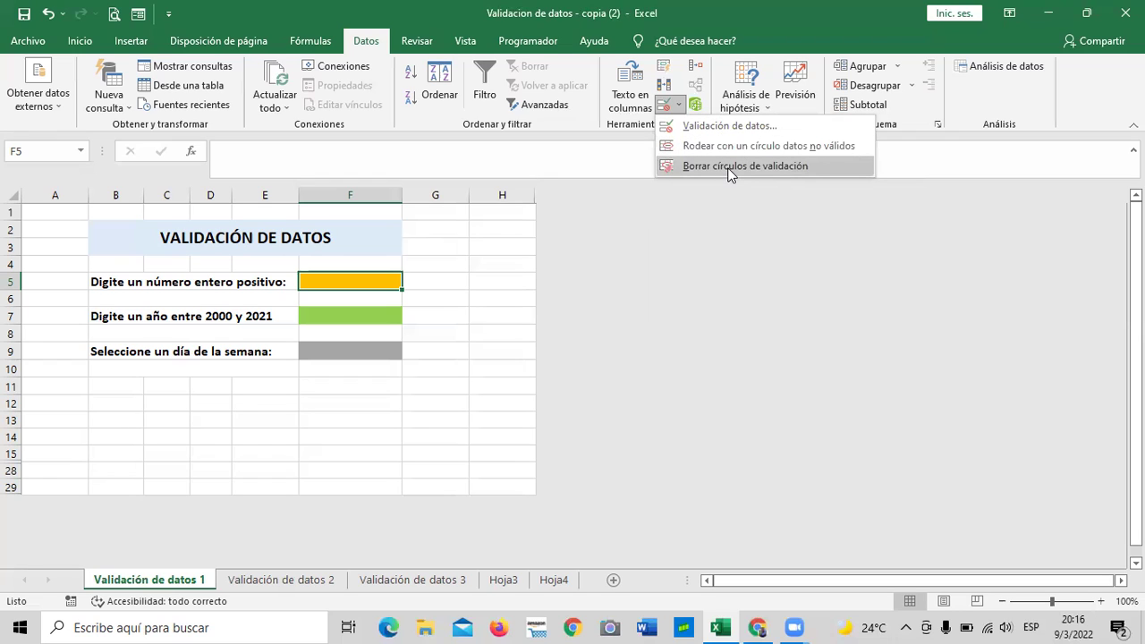
- Open the data validation settings for cell F5 and look over the input message and error alert options
{"action": "left_click", "coordinate": [662, 104]}
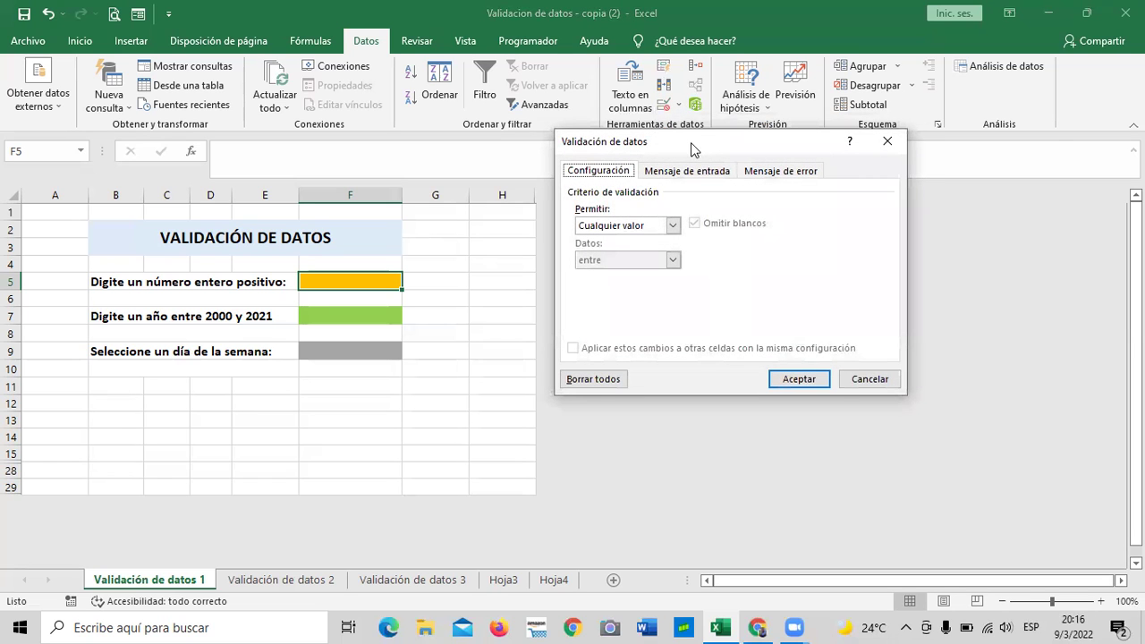
{"action": "left_click_drag", "start_coordinate": [696, 145], "coordinate": [660, 139]}
{"action": "left_click", "coordinate": [658, 164]}
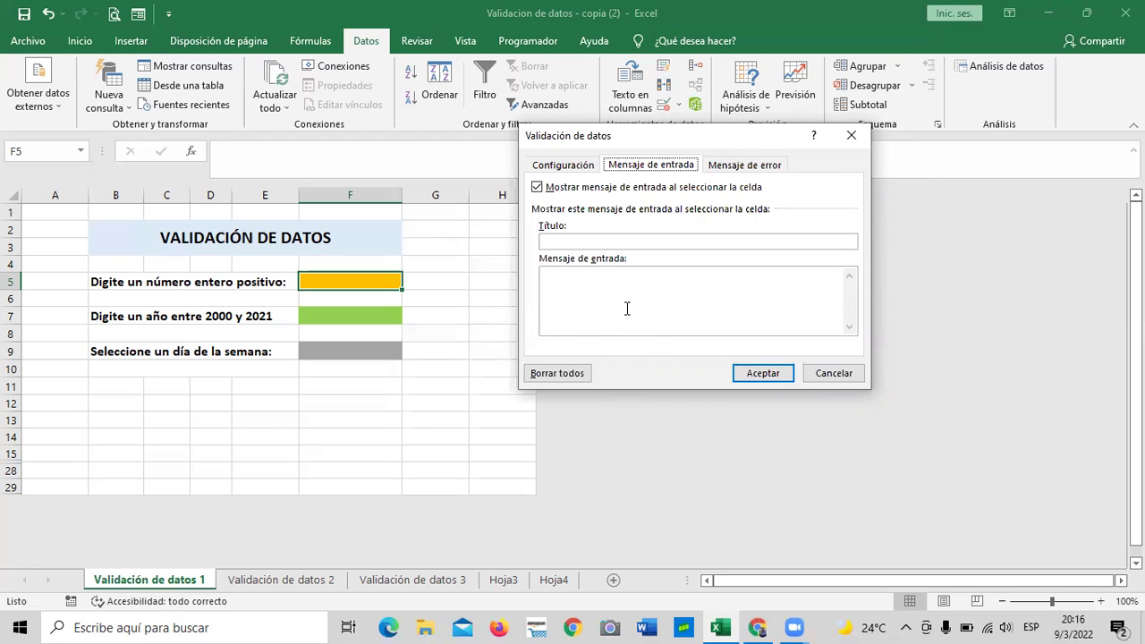
{"action": "left_click", "coordinate": [746, 165]}
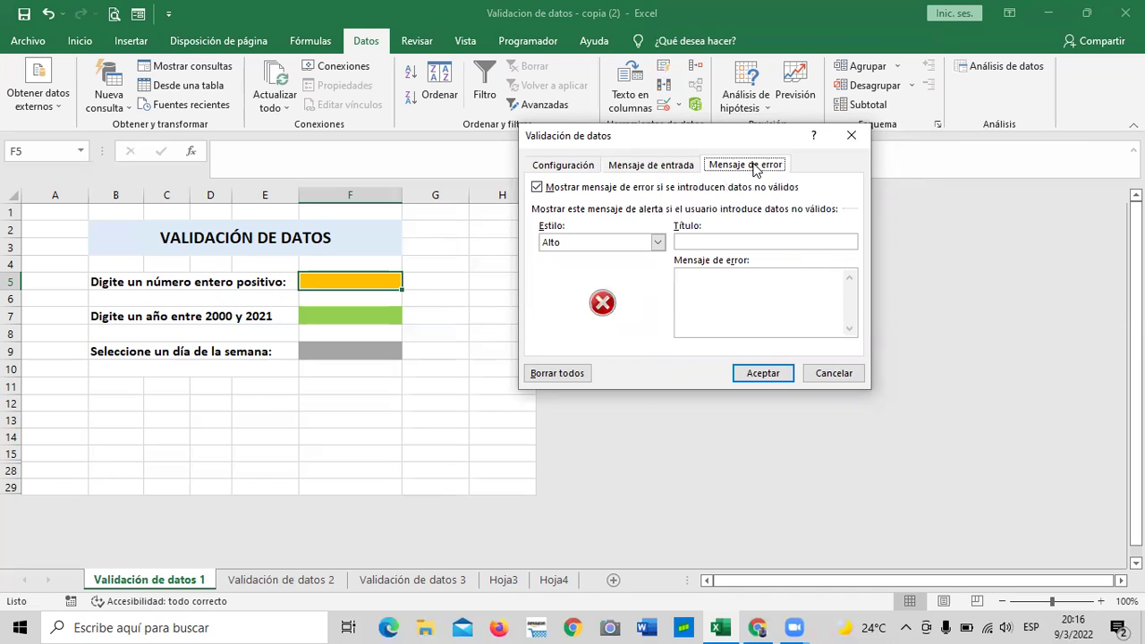
- Preview the error alert styles Alto, Advertencia and Información, and return the style to Alto
{"action": "left_click", "coordinate": [657, 242]}
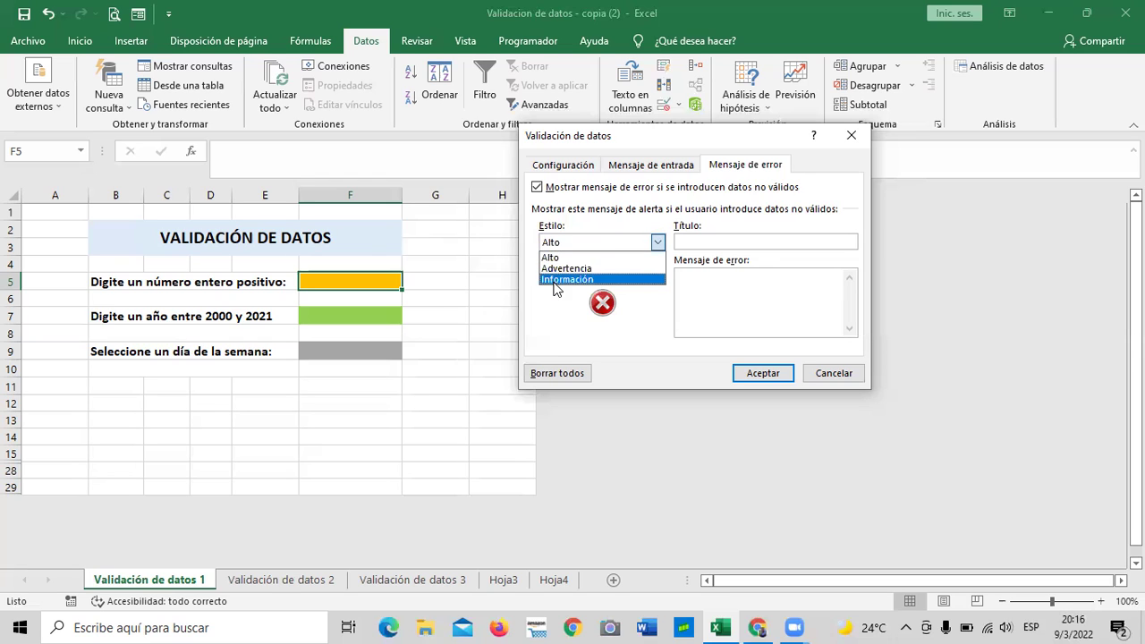
{"action": "left_click", "coordinate": [568, 257]}
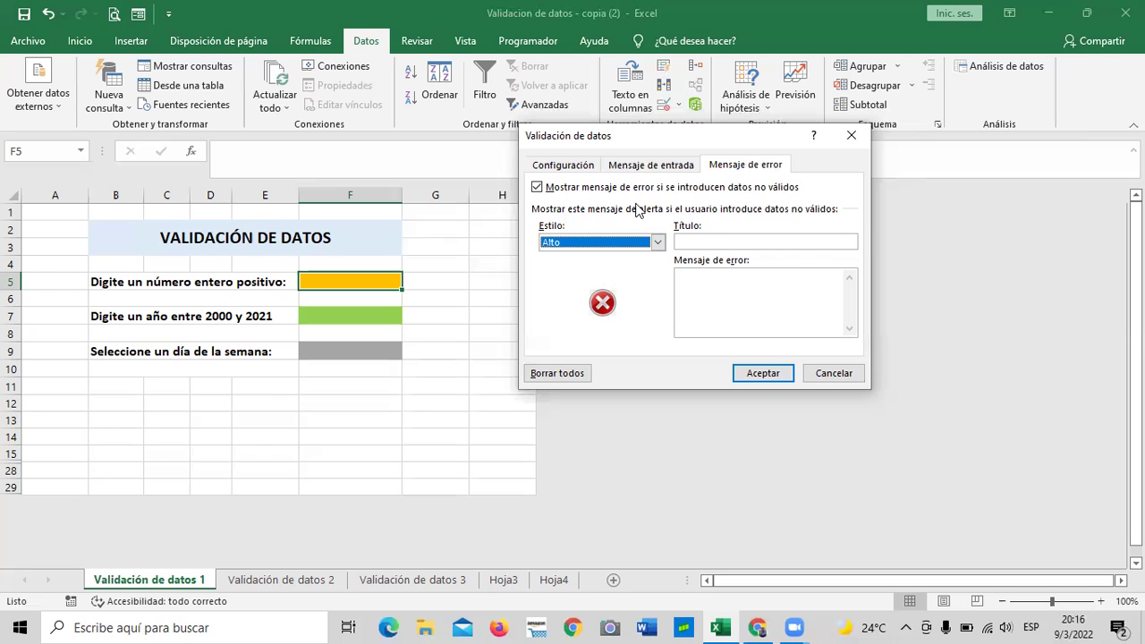
{"action": "left_click", "coordinate": [659, 242]}
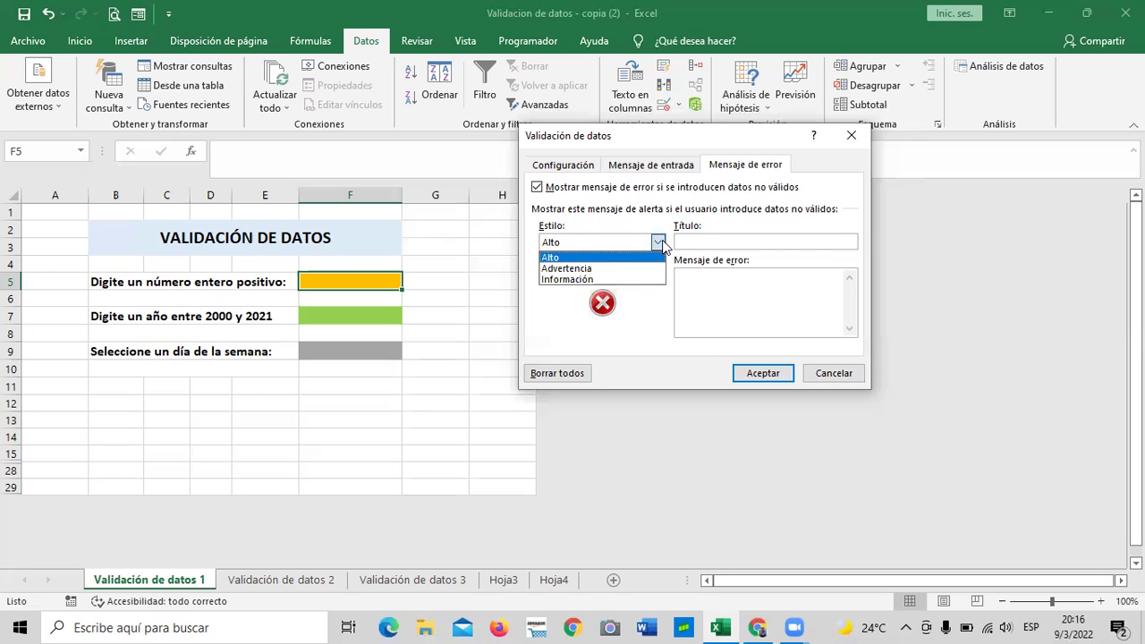
{"action": "left_click", "coordinate": [623, 267]}
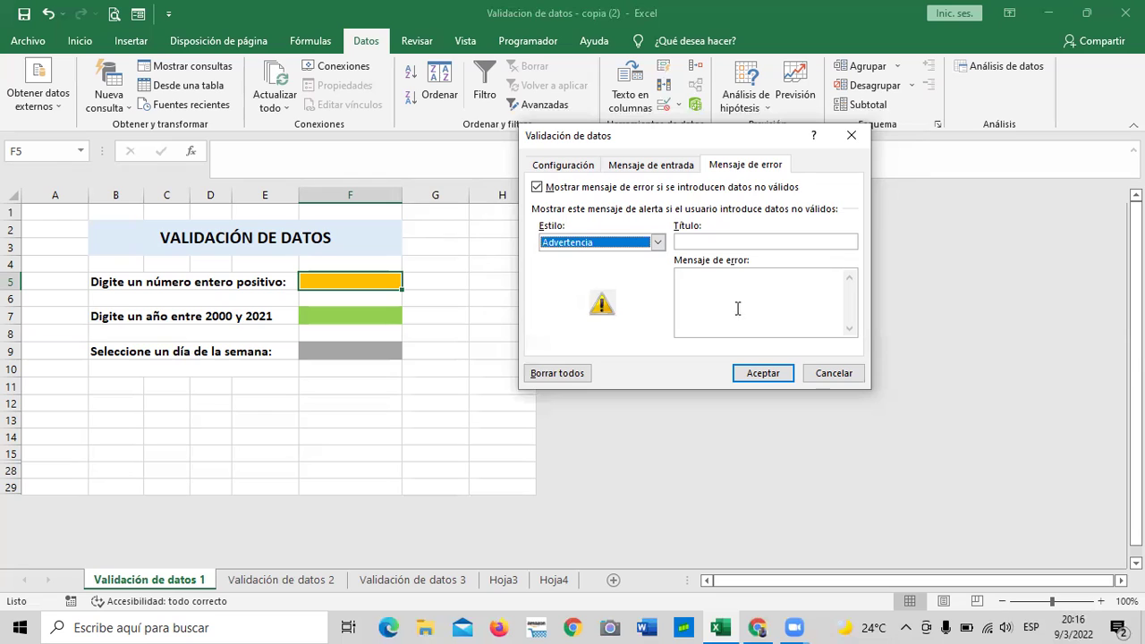
{"action": "left_click", "coordinate": [659, 242]}
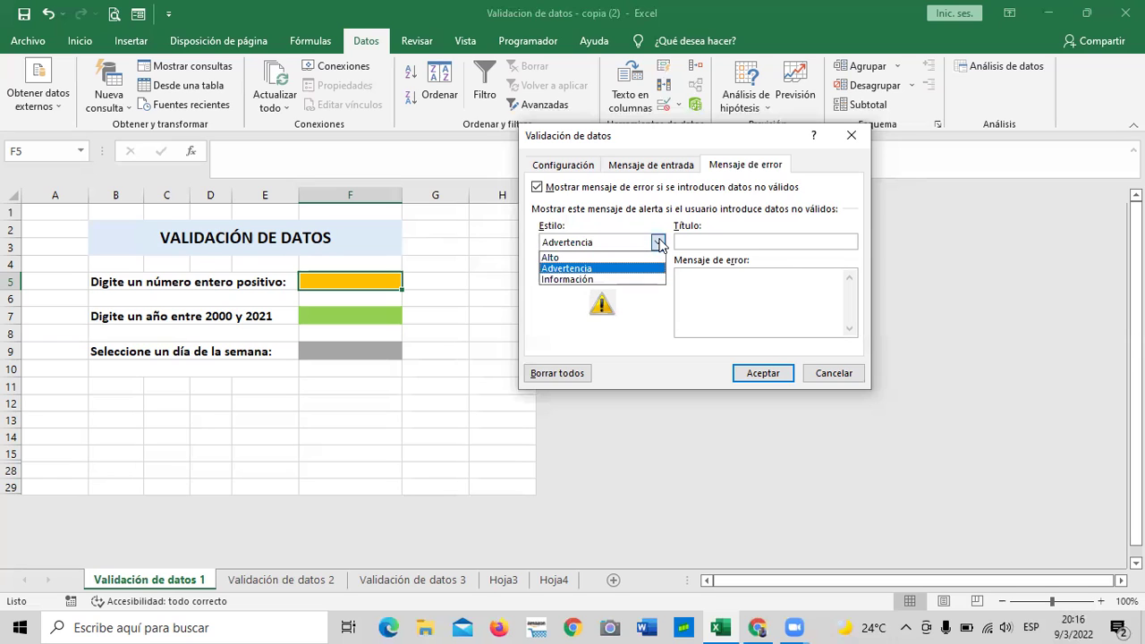
{"action": "left_click", "coordinate": [612, 281]}
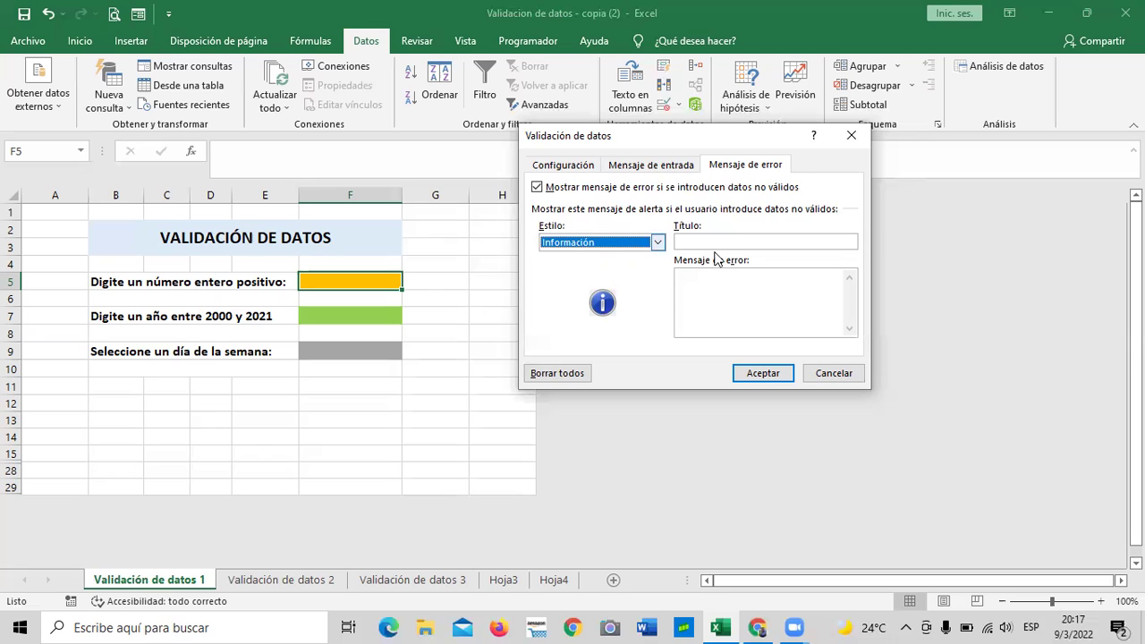
{"action": "left_click", "coordinate": [658, 241]}
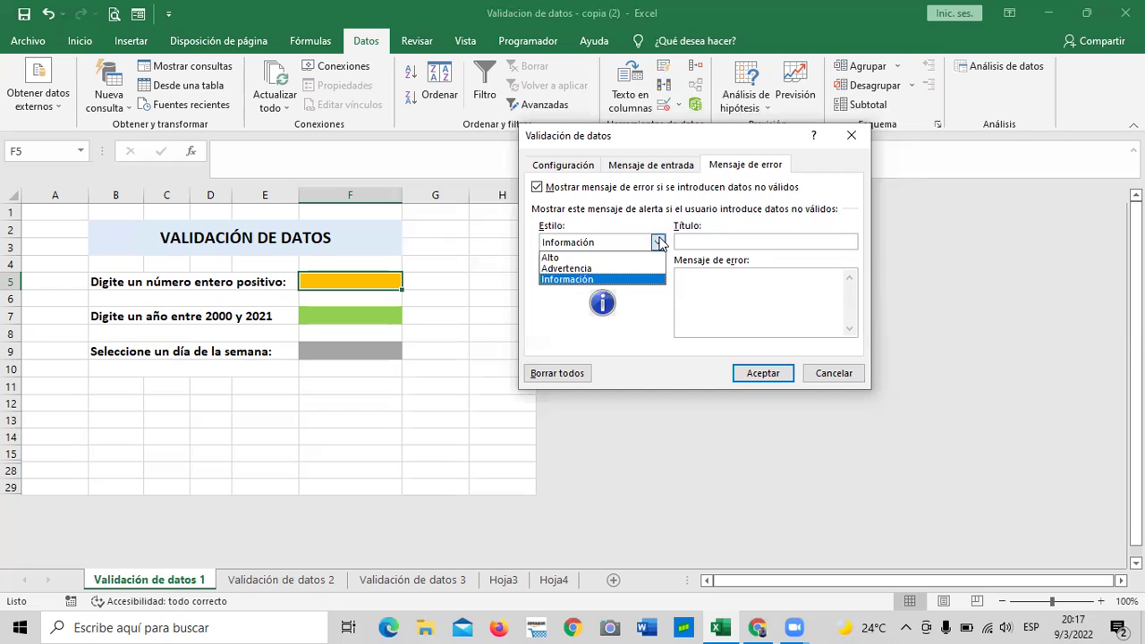
{"action": "left_click", "coordinate": [612, 257]}
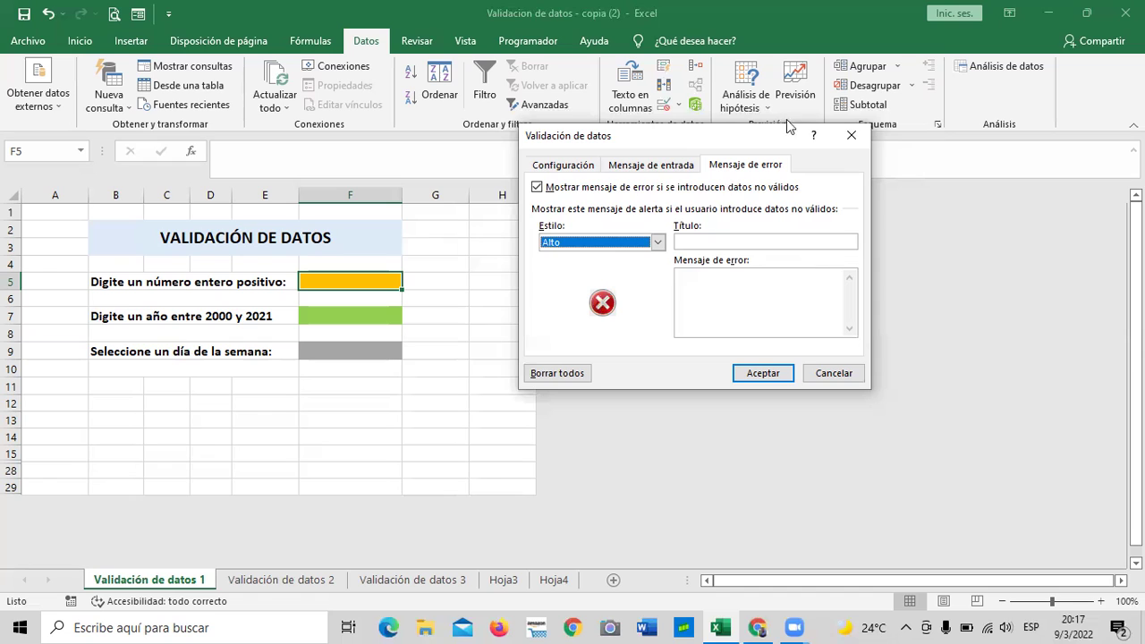
{"action": "left_click", "coordinate": [657, 242]}
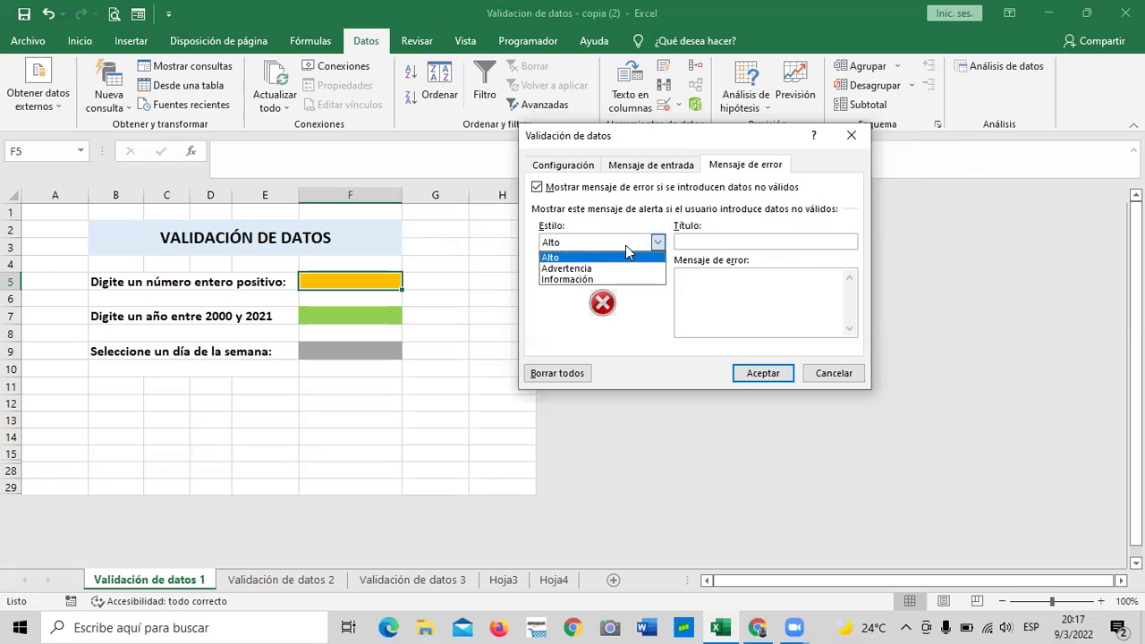
{"action": "left_click", "coordinate": [621, 258]}
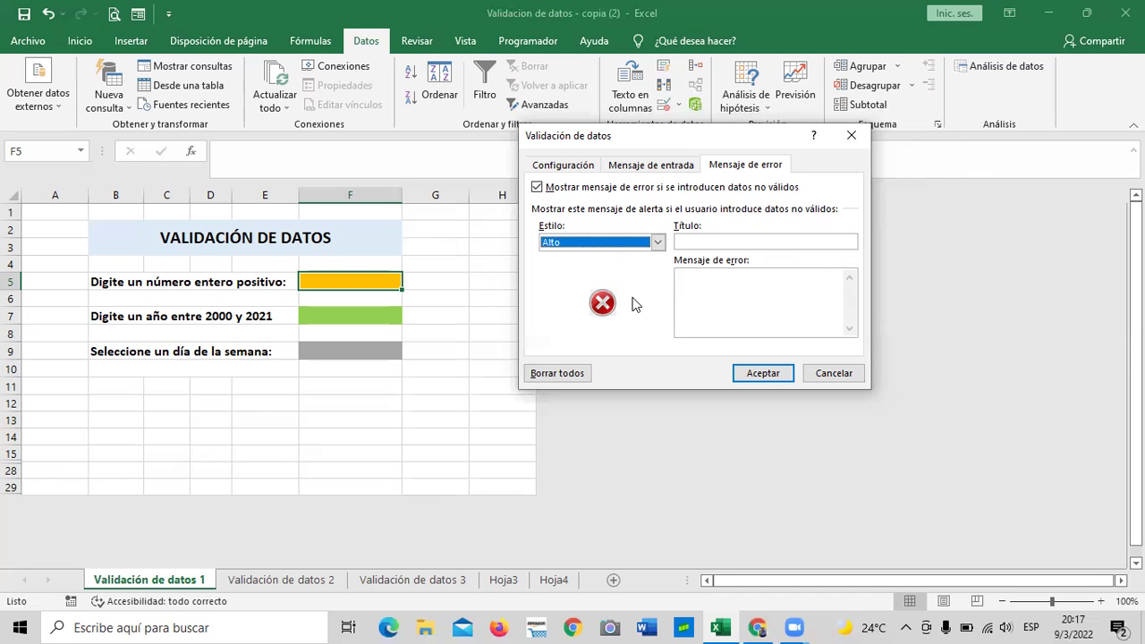
- Look over the data types that the validation criterion can allow, keeping Cualquier valor selected
{"action": "left_click", "coordinate": [563, 166]}
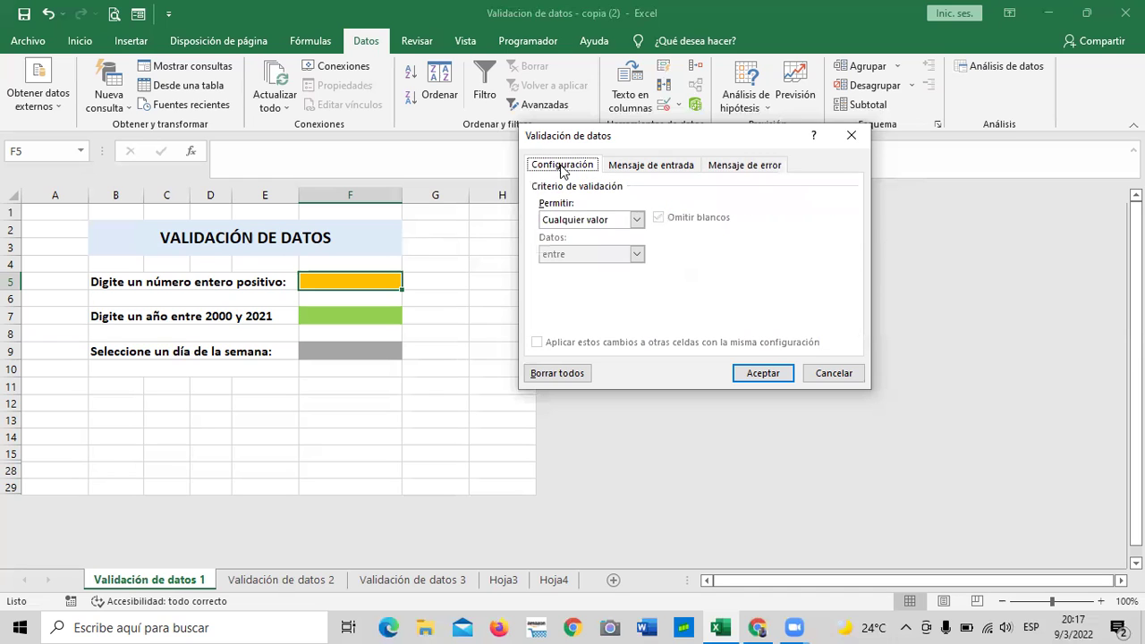
{"action": "left_click", "coordinate": [636, 220]}
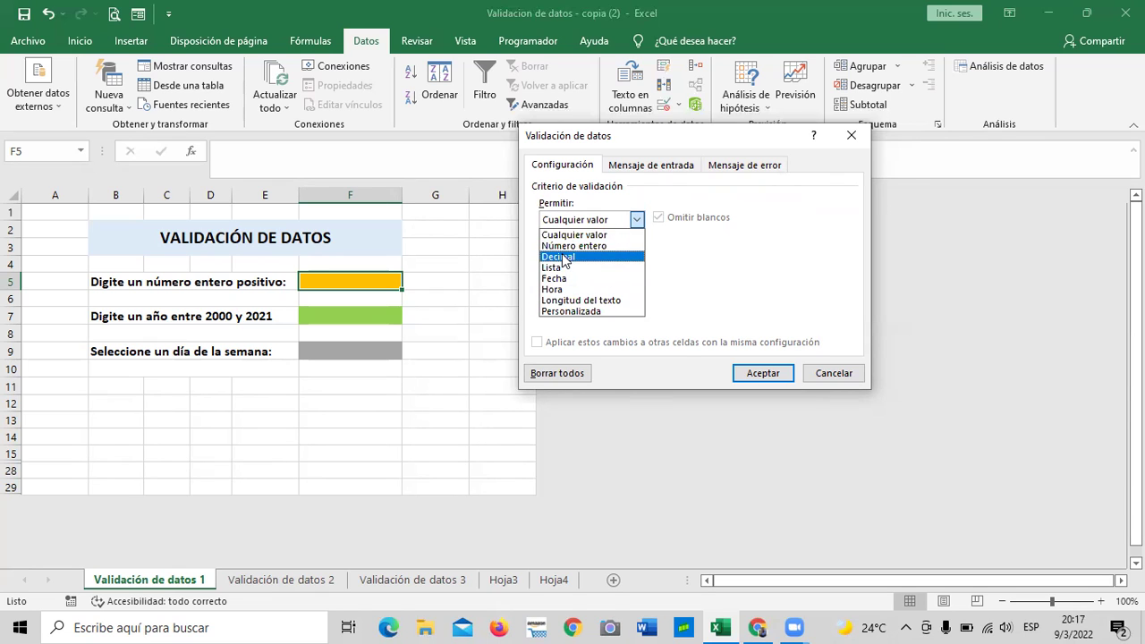
{"action": "left_click", "coordinate": [622, 235]}
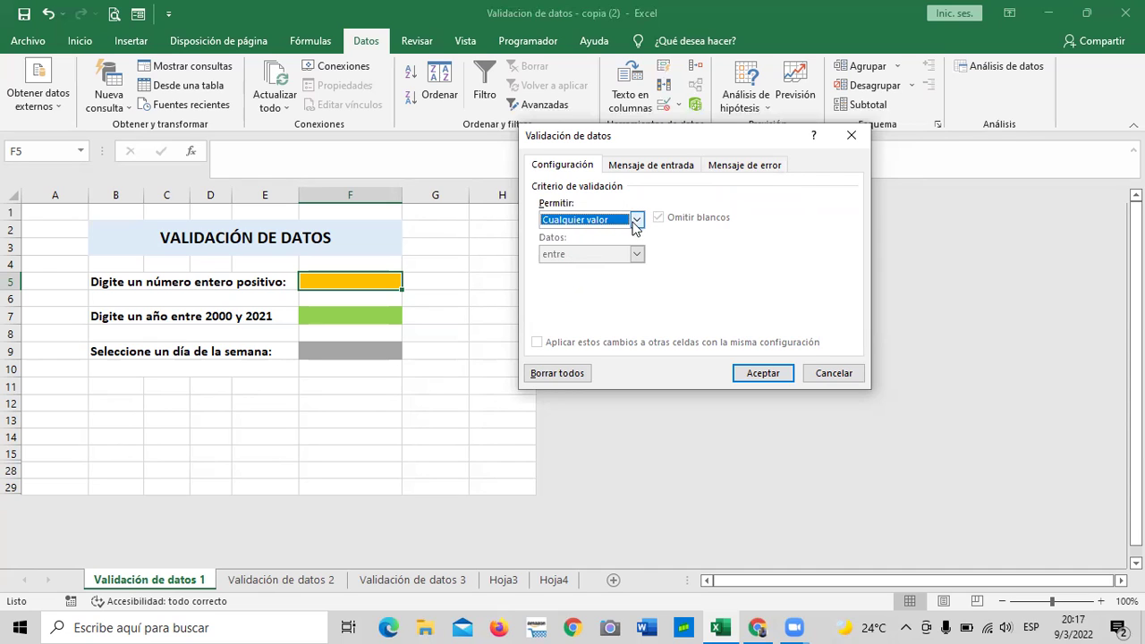
- Preview the validation criteria for cell F5 with the data types Número entero, Decimal, Lista and Fecha, and view the whole-number comparison options
{"action": "left_click", "coordinate": [635, 220]}
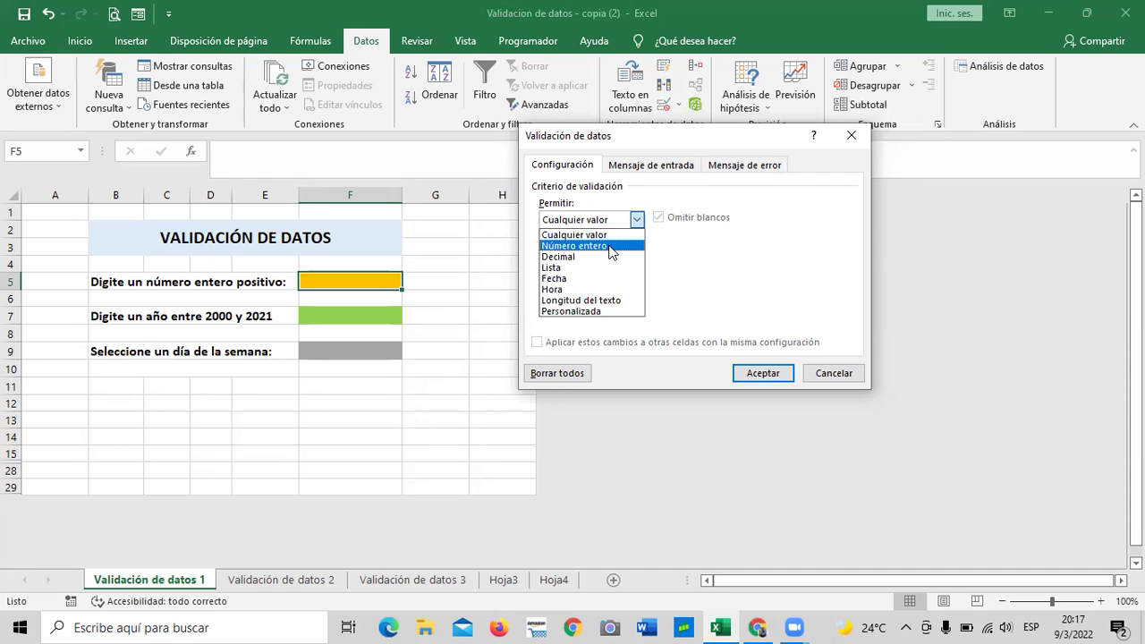
{"action": "left_click", "coordinate": [610, 247]}
{"action": "left_click", "coordinate": [637, 255]}
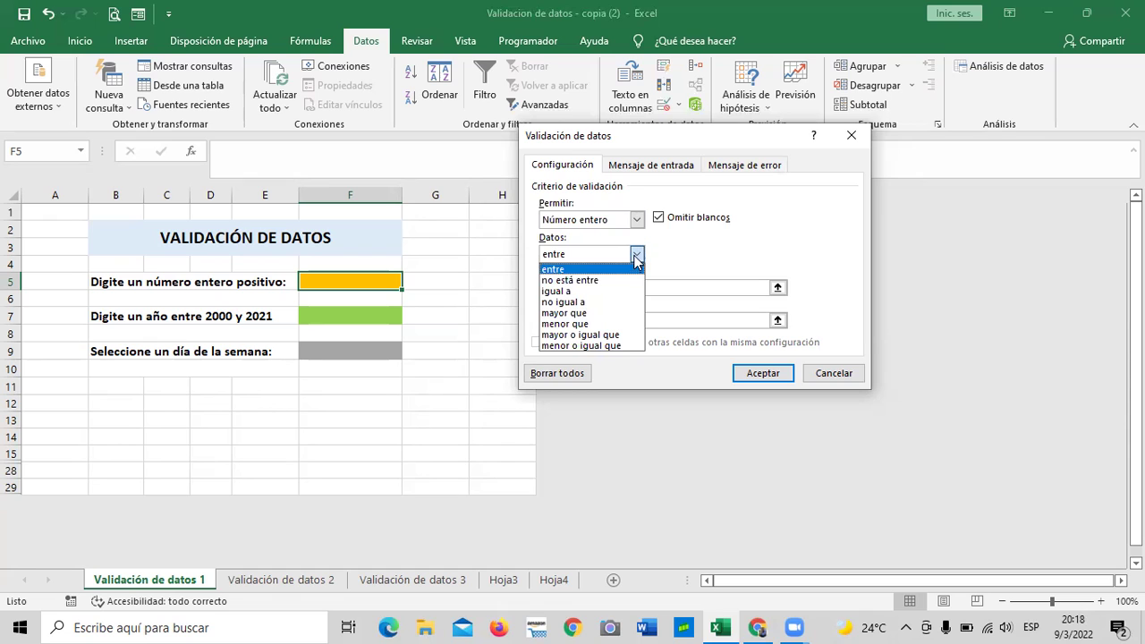
{"action": "left_click", "coordinate": [636, 224]}
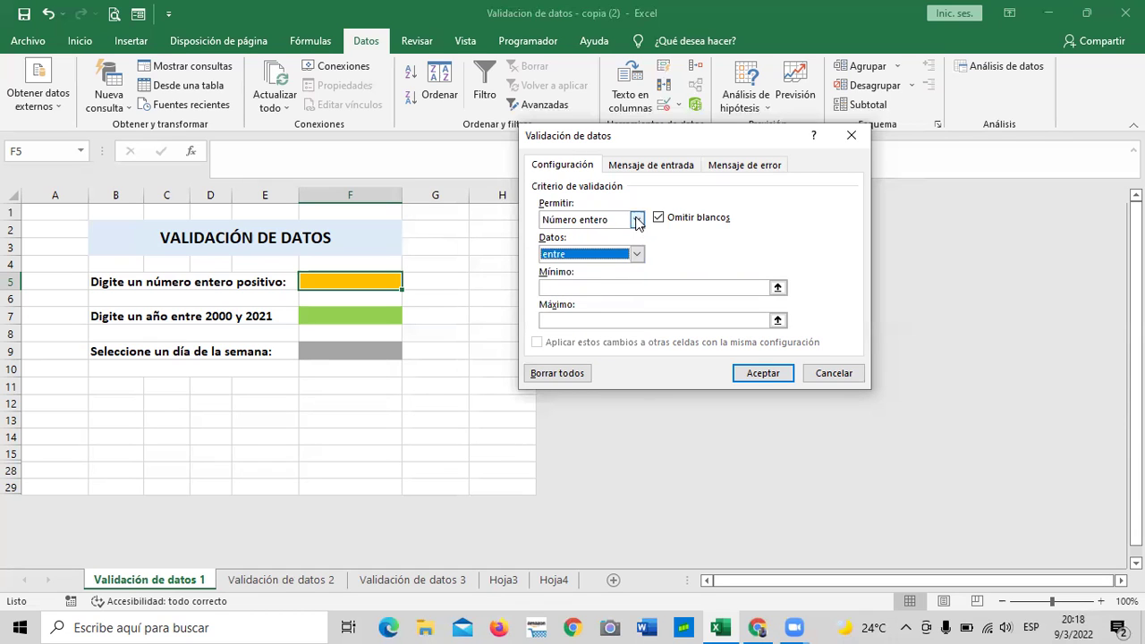
{"action": "left_click", "coordinate": [636, 220]}
{"action": "left_click", "coordinate": [586, 257]}
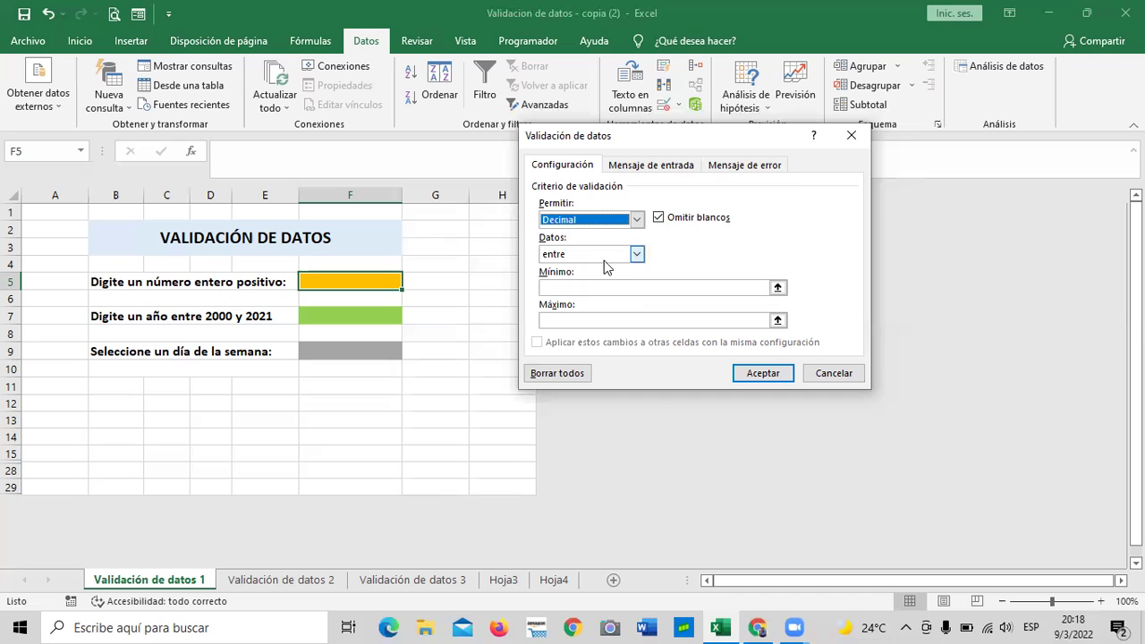
{"action": "left_click", "coordinate": [636, 219]}
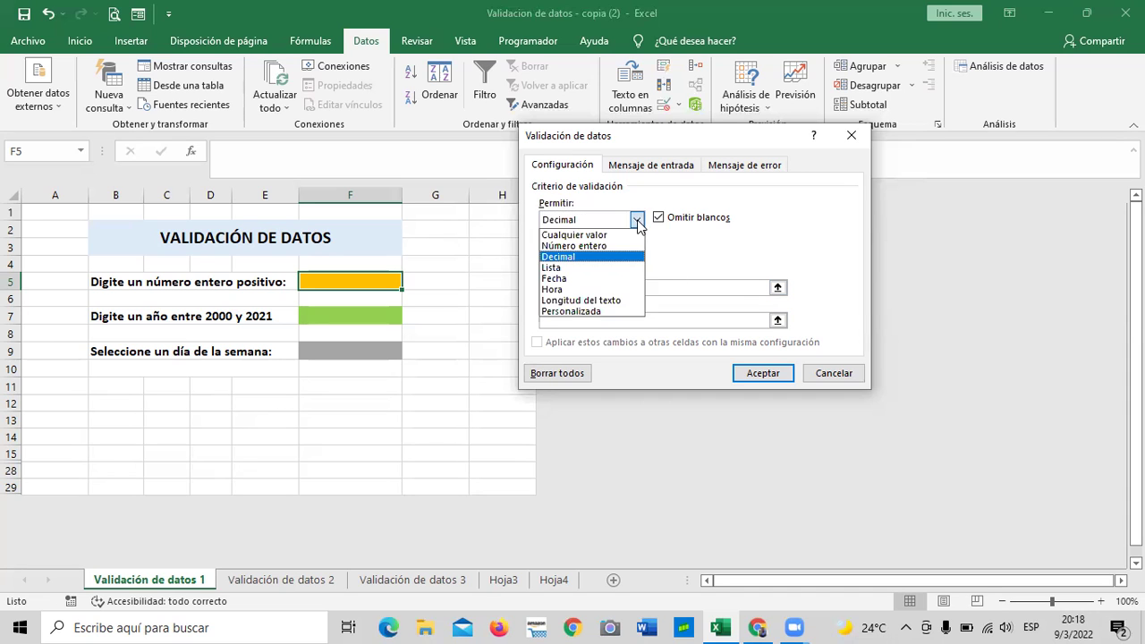
{"action": "left_click", "coordinate": [577, 269]}
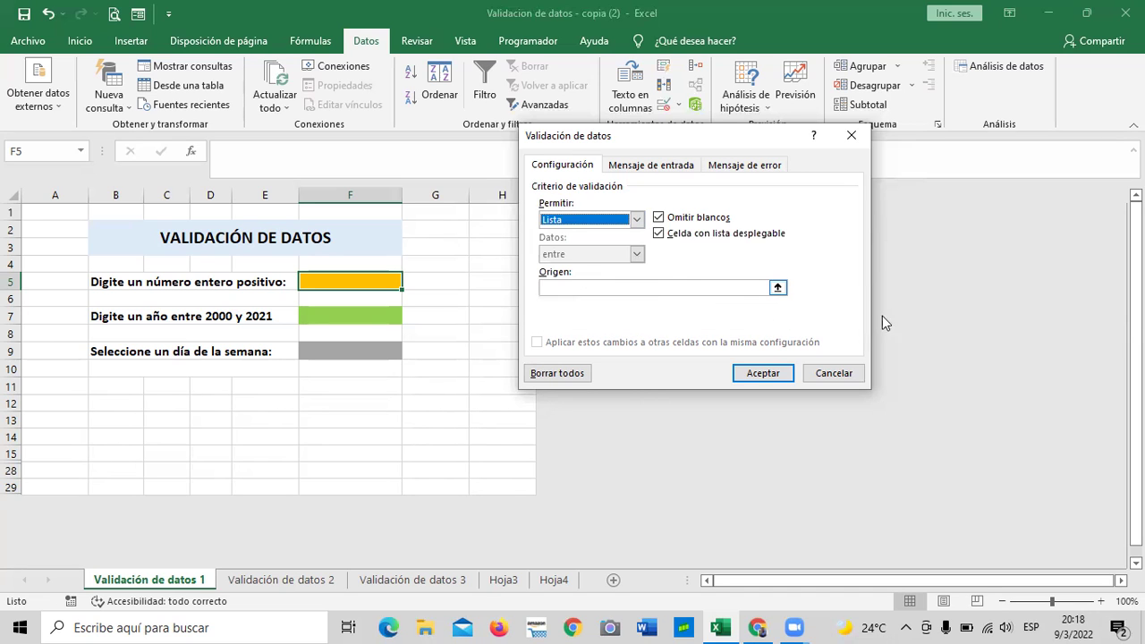
{"action": "left_click", "coordinate": [636, 219]}
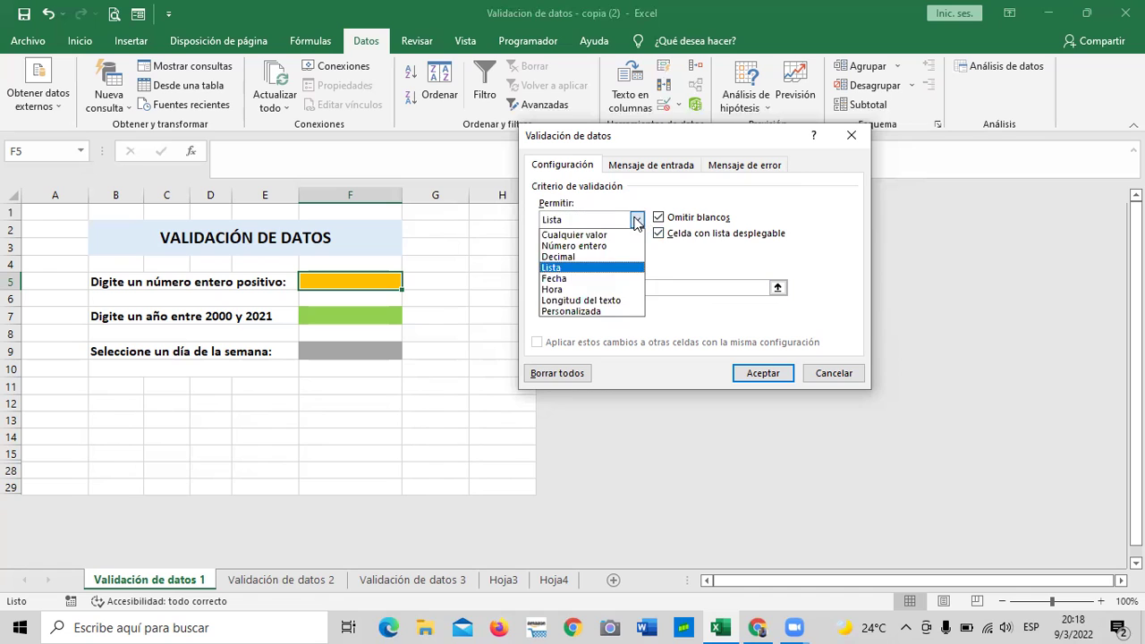
{"action": "left_click", "coordinate": [600, 278]}
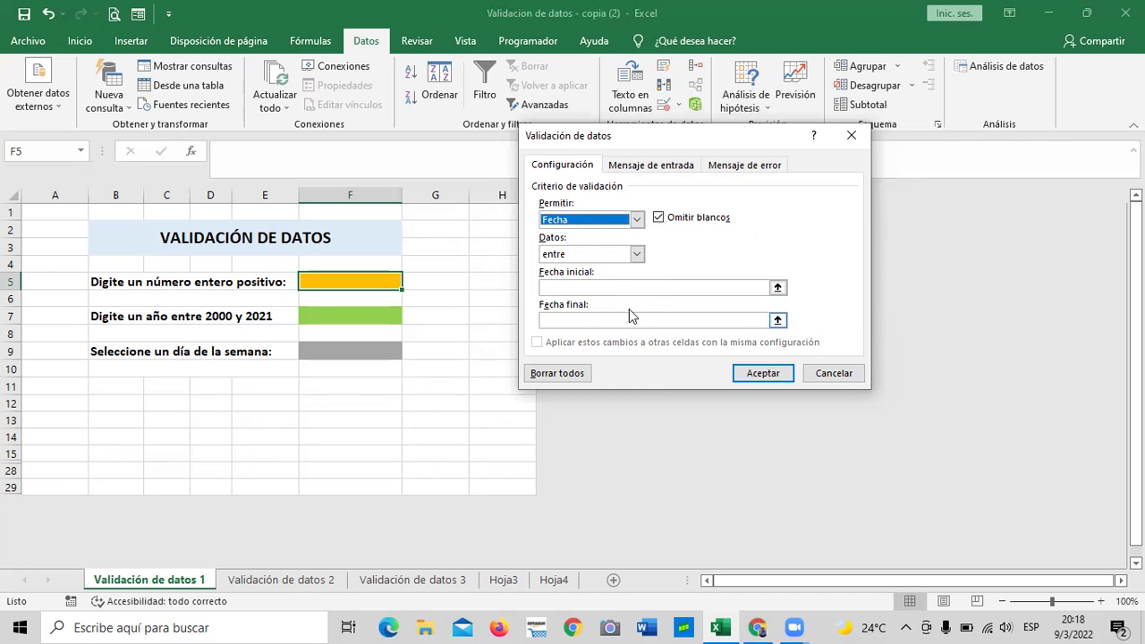
- Preview the Hora criterion for cell F5 and look over its comparison operators, keeping entre selected
{"action": "left_click", "coordinate": [636, 219]}
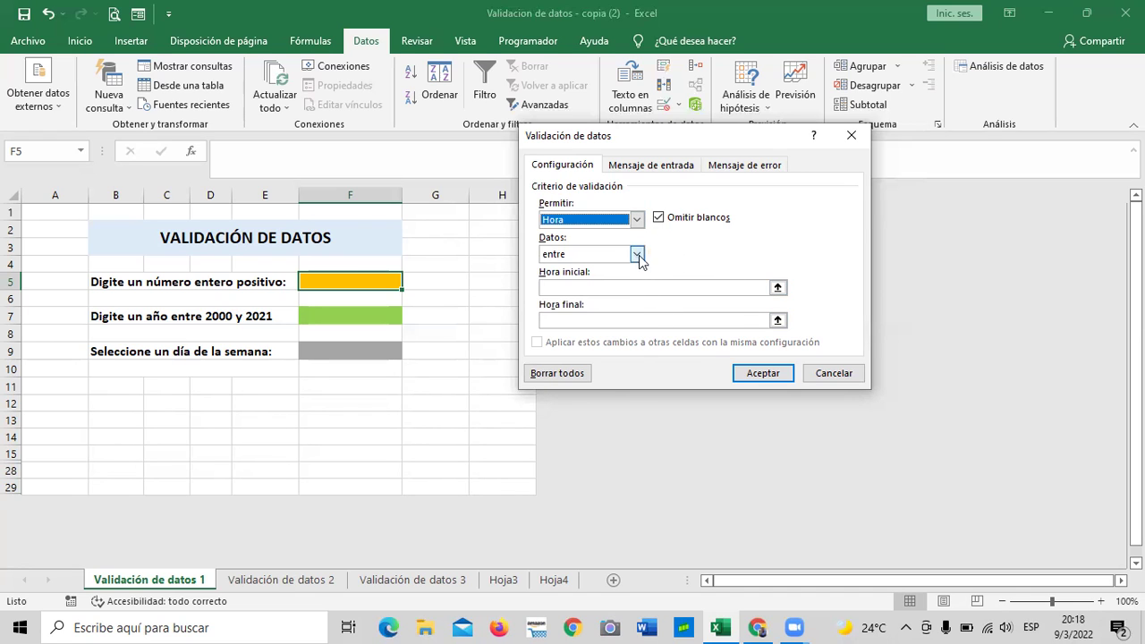
{"action": "left_click", "coordinate": [638, 254]}
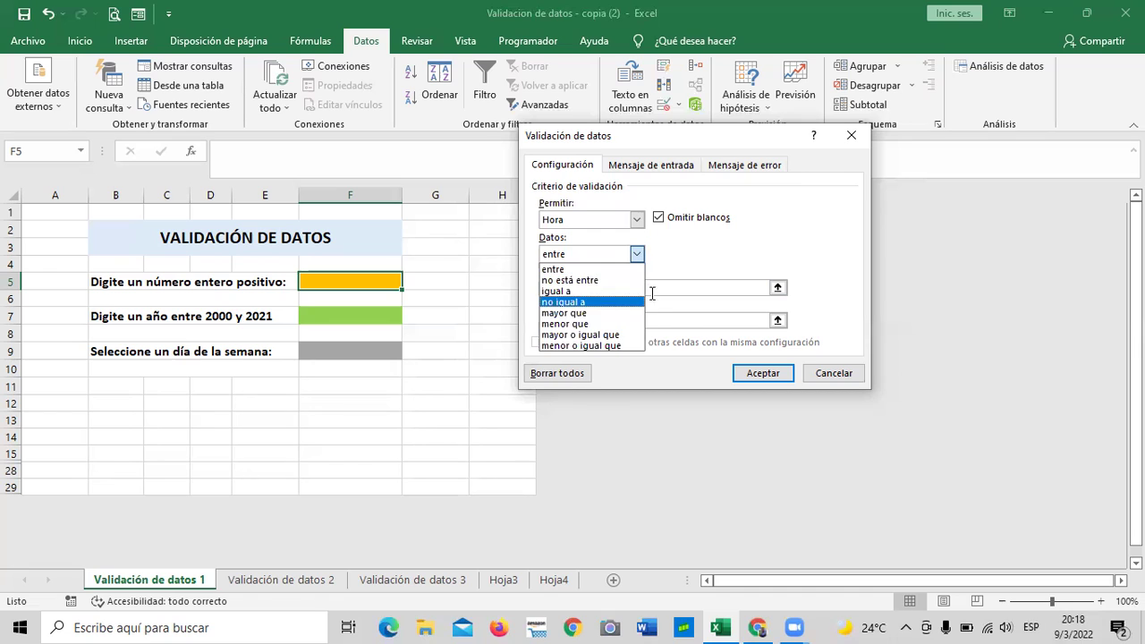
{"action": "left_click", "coordinate": [679, 265]}
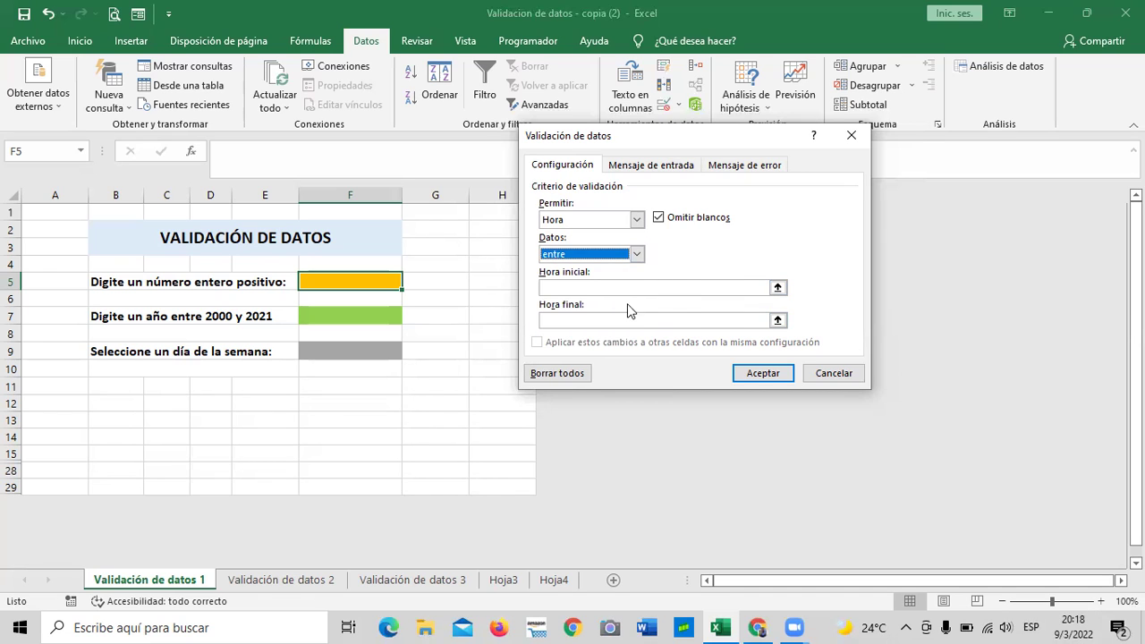
{"action": "left_click", "coordinate": [636, 257]}
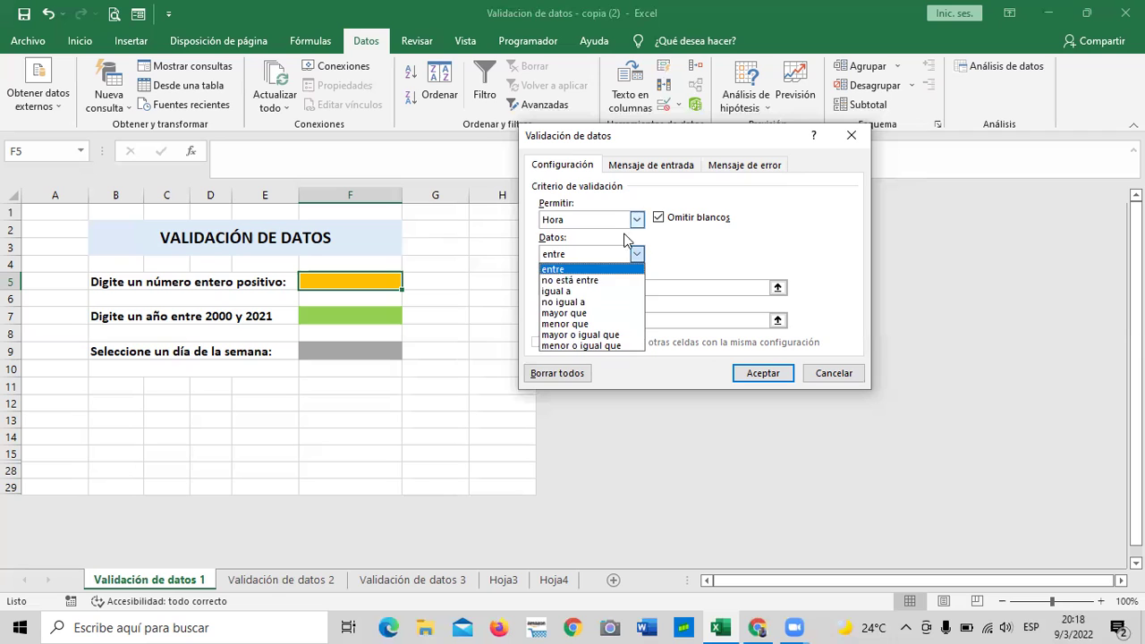
{"action": "left_click", "coordinate": [702, 258]}
- Preview the Longitud del texto criterion with its comparison operators and the Personalizada criterion for cell F5
{"action": "left_click", "coordinate": [636, 221]}
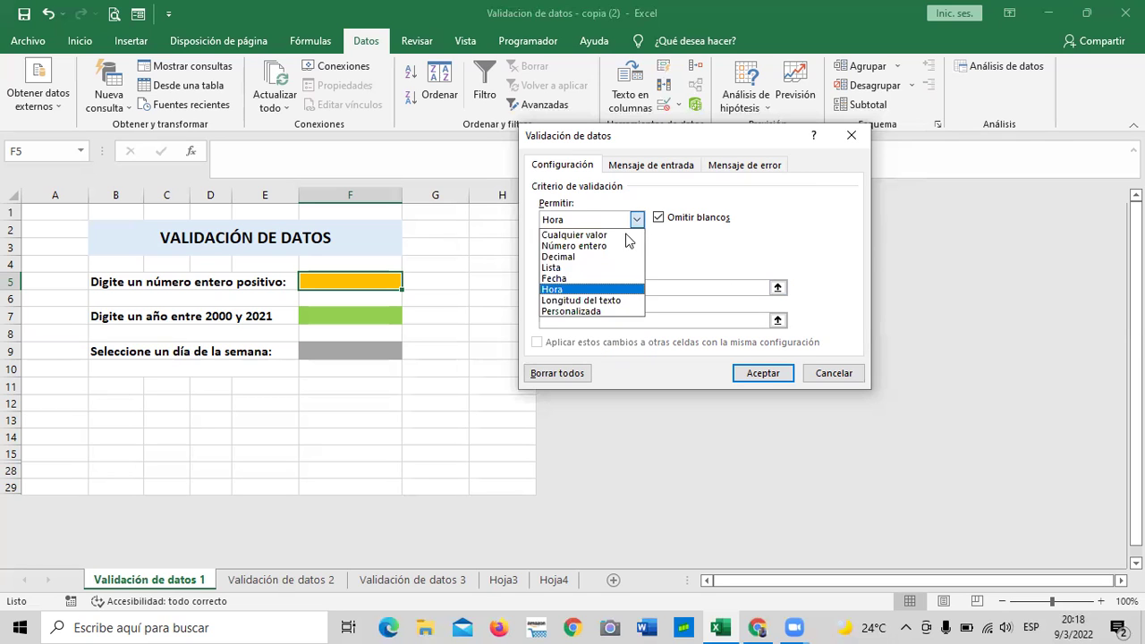
{"action": "left_click", "coordinate": [604, 300]}
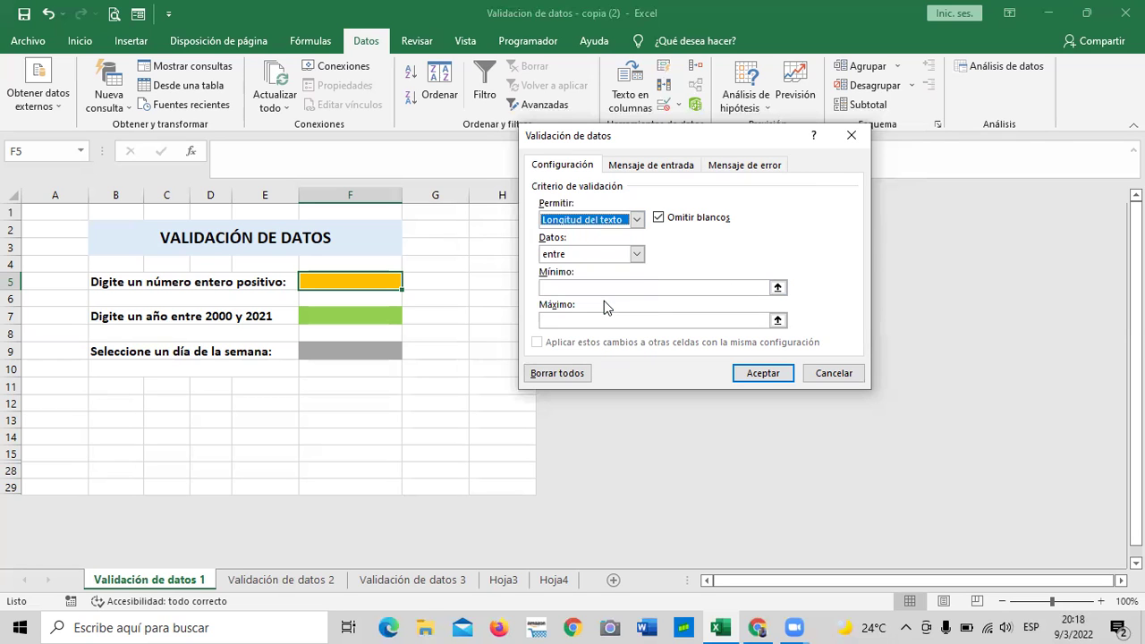
{"action": "left_click", "coordinate": [637, 254]}
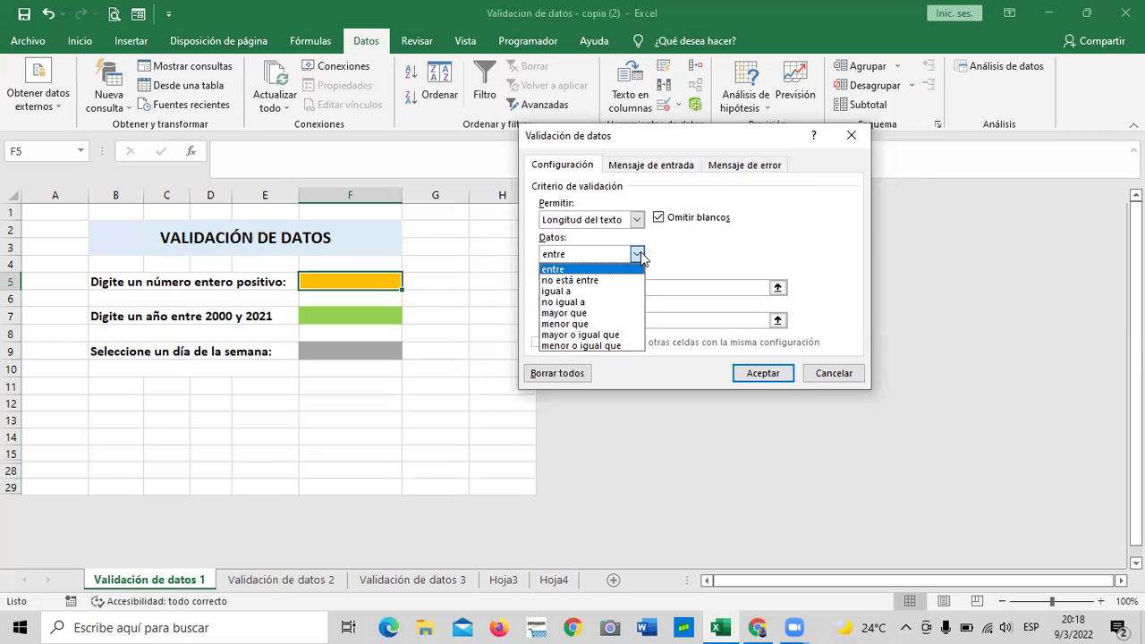
{"action": "left_click", "coordinate": [640, 253]}
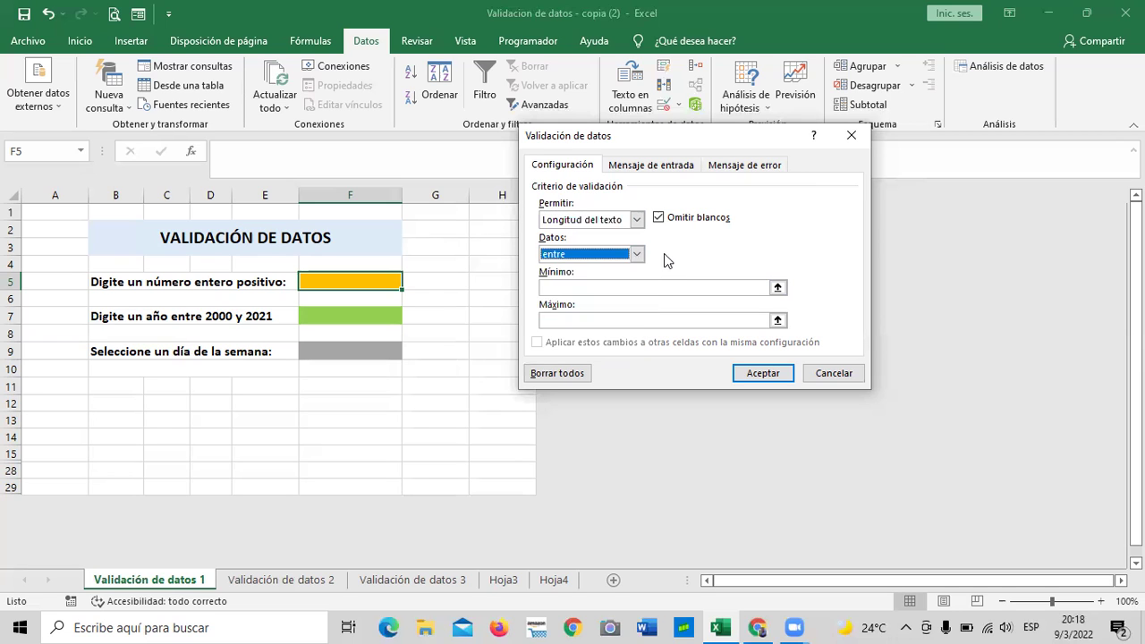
{"action": "left_click", "coordinate": [636, 257]}
{"action": "left_click", "coordinate": [636, 255]}
{"action": "left_click", "coordinate": [636, 220]}
{"action": "left_click", "coordinate": [606, 311]}
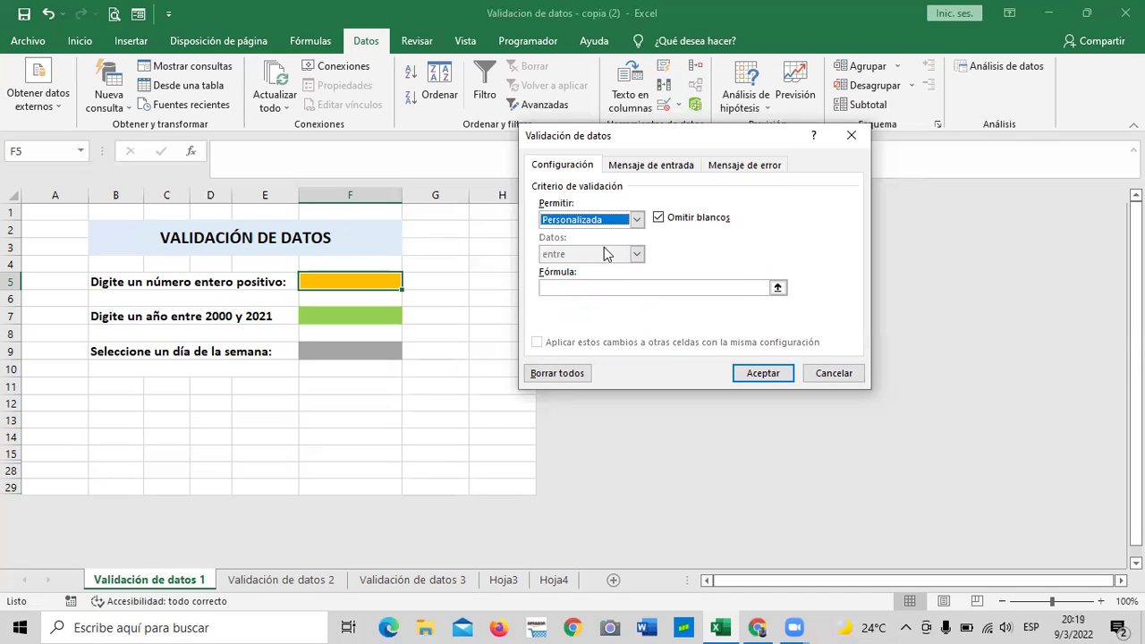
- Restrict cell F5 to a Número entero entre a minimum of 1 and a maximum of 10, and apply the rule
{"action": "left_click", "coordinate": [636, 219]}
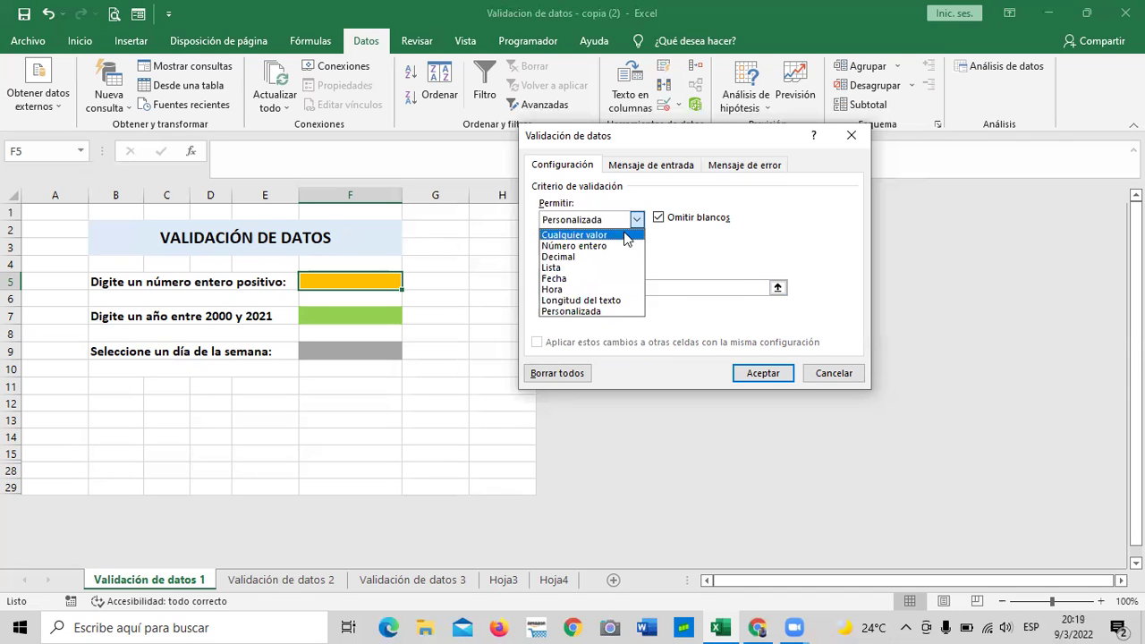
{"action": "left_click", "coordinate": [614, 246]}
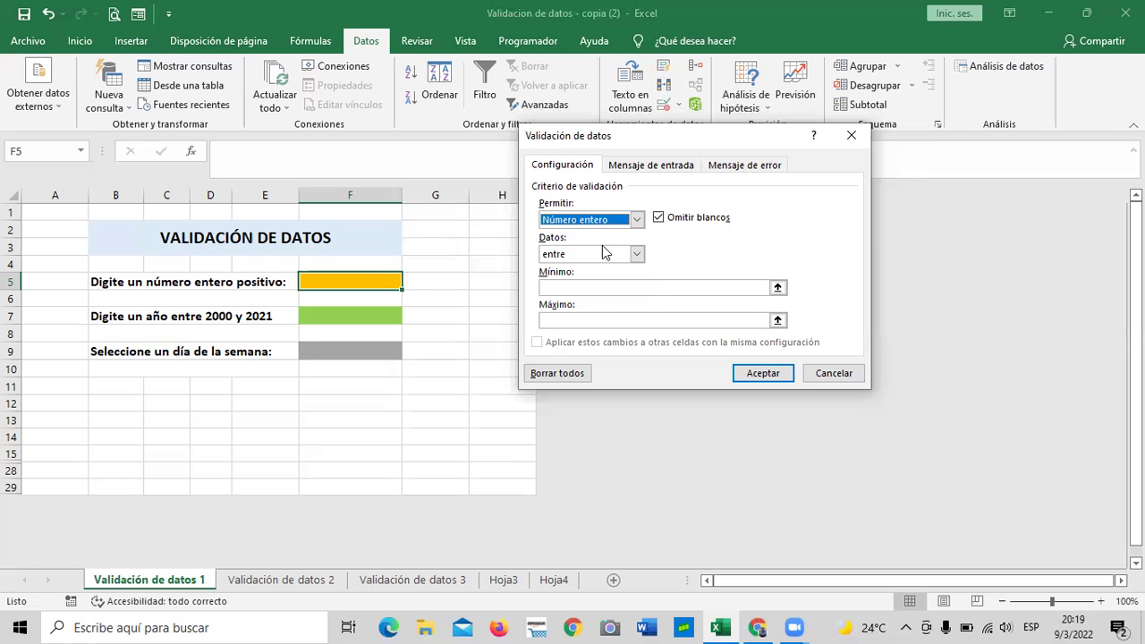
{"action": "left_click", "coordinate": [607, 288]}
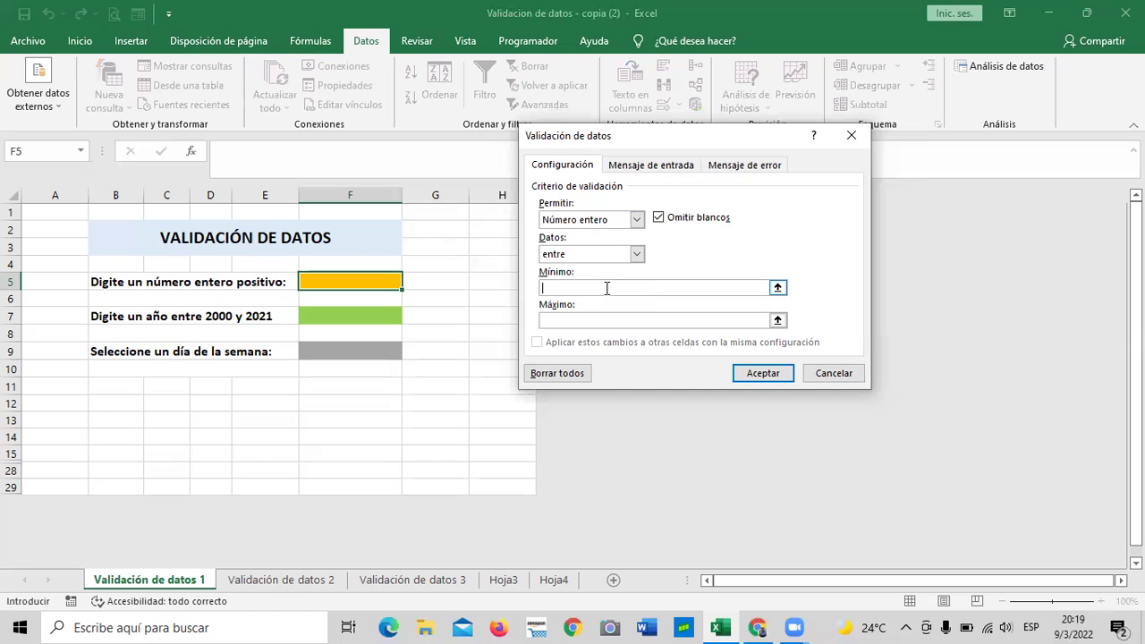
{"action": "type", "text": "1"}
{"action": "left_click", "coordinate": [600, 321]}
{"action": "type", "text": "10"}
{"action": "left_click", "coordinate": [747, 375]}
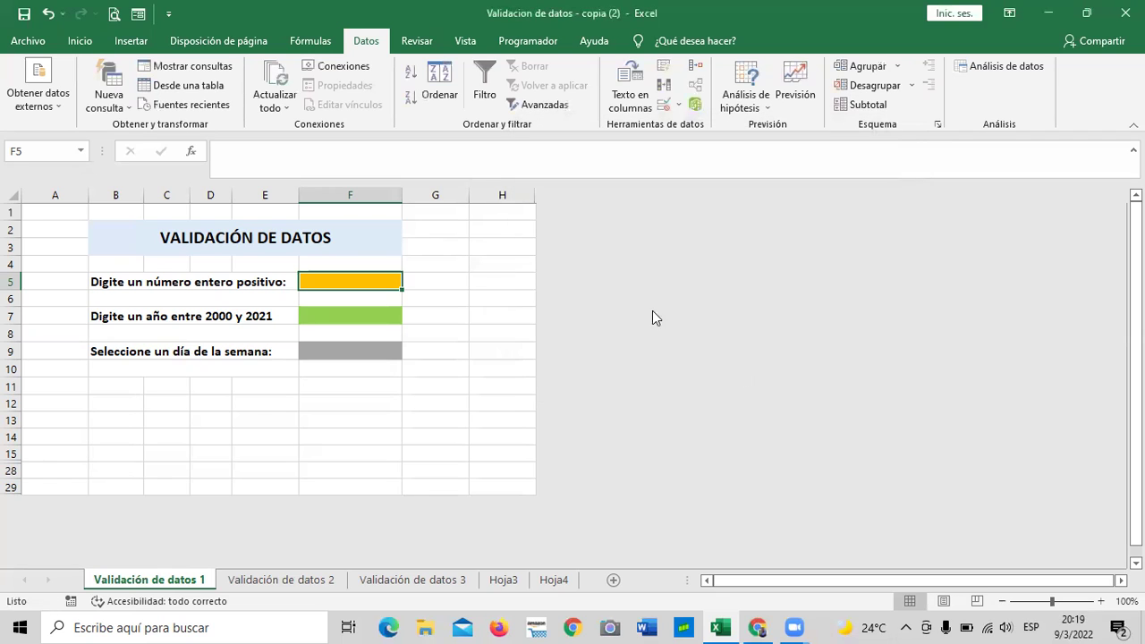
- Test the validation rule by entering the value 2 in cell F5
{"action": "left_click", "coordinate": [467, 286]}
{"action": "left_click", "coordinate": [341, 279]}
{"action": "type", "text": "2"}
{"action": "key", "text": "Return"}
- Try to enter the out-of-range value 15 in cell F5, retry it once and cancel the entry
{"action": "left_click", "coordinate": [340, 279]}
{"action": "type", "text": "15"}
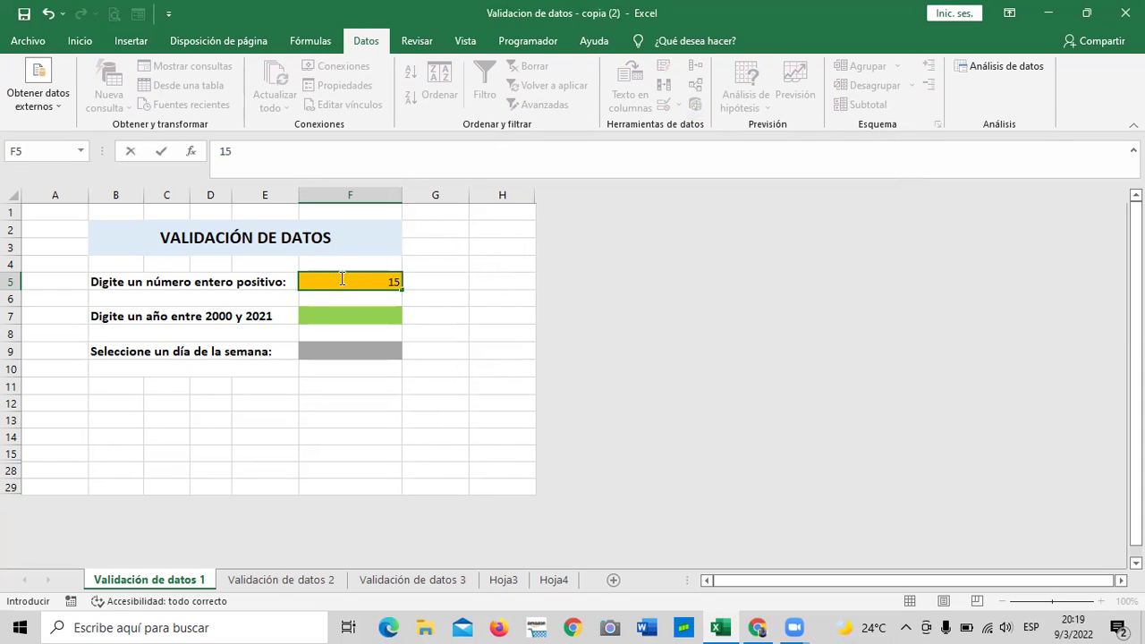
{"action": "key", "text": "Return"}
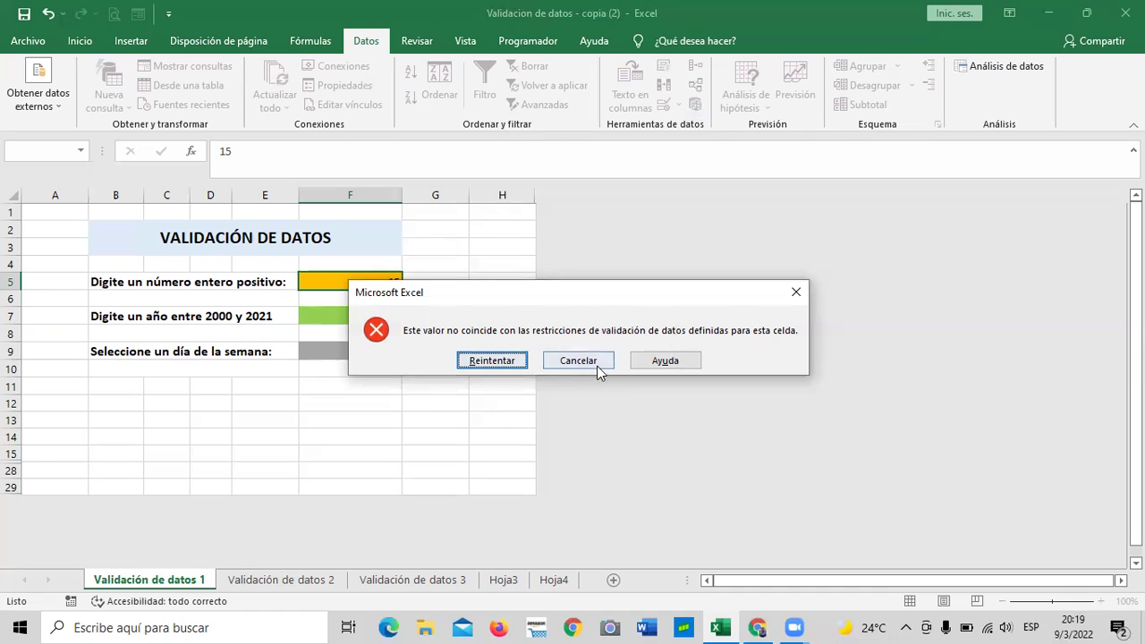
{"action": "left_click", "coordinate": [504, 365]}
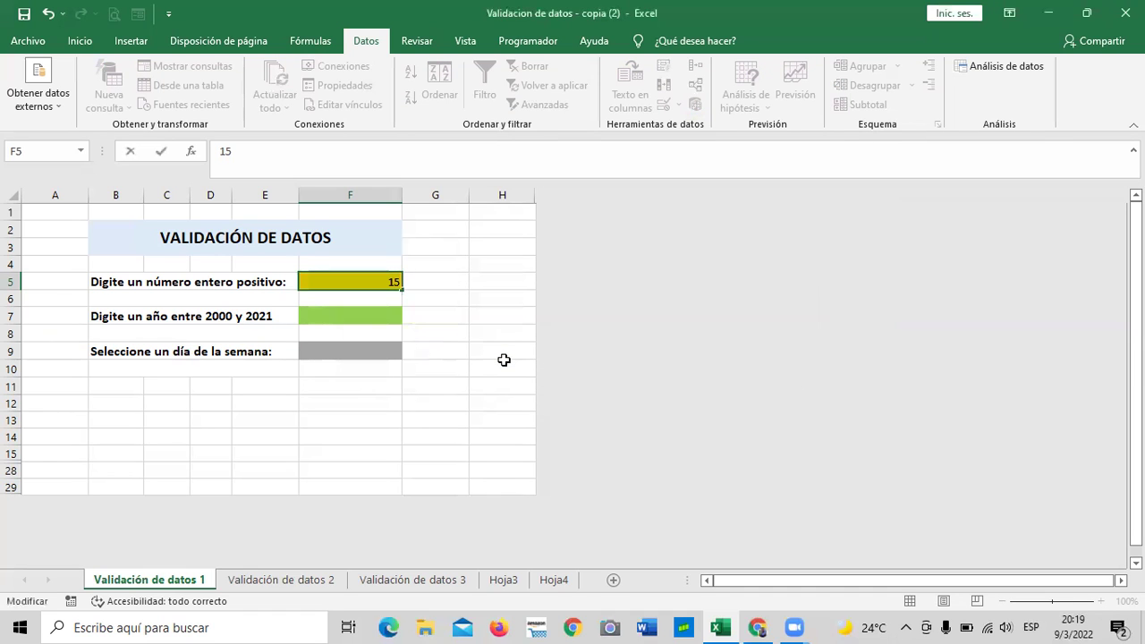
{"action": "left_click", "coordinate": [438, 361]}
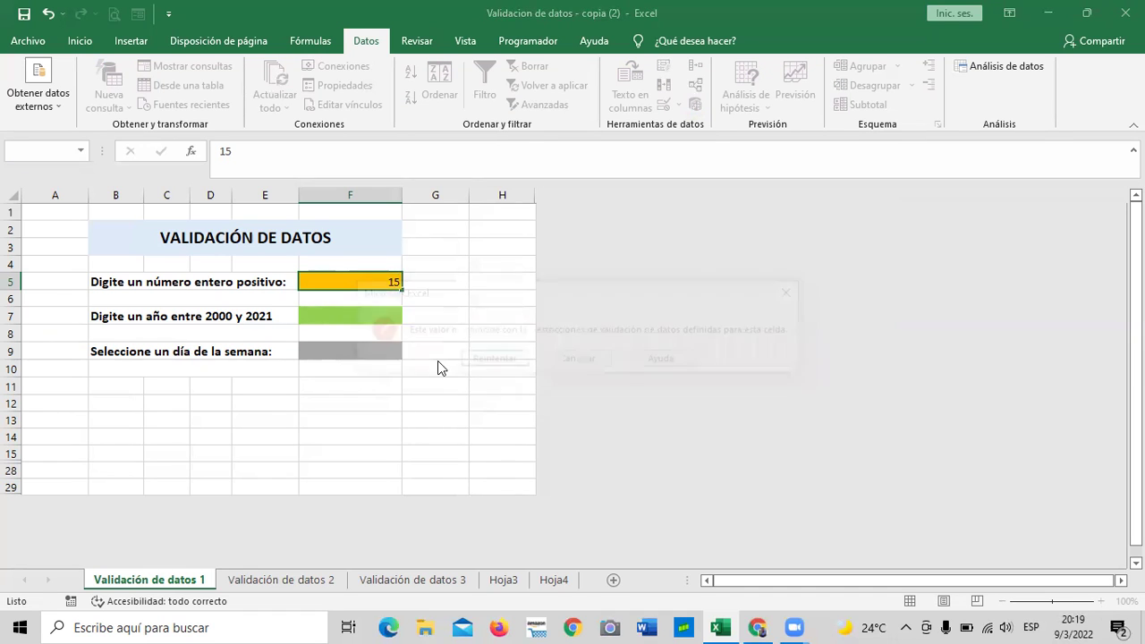
{"action": "left_click", "coordinate": [571, 363]}
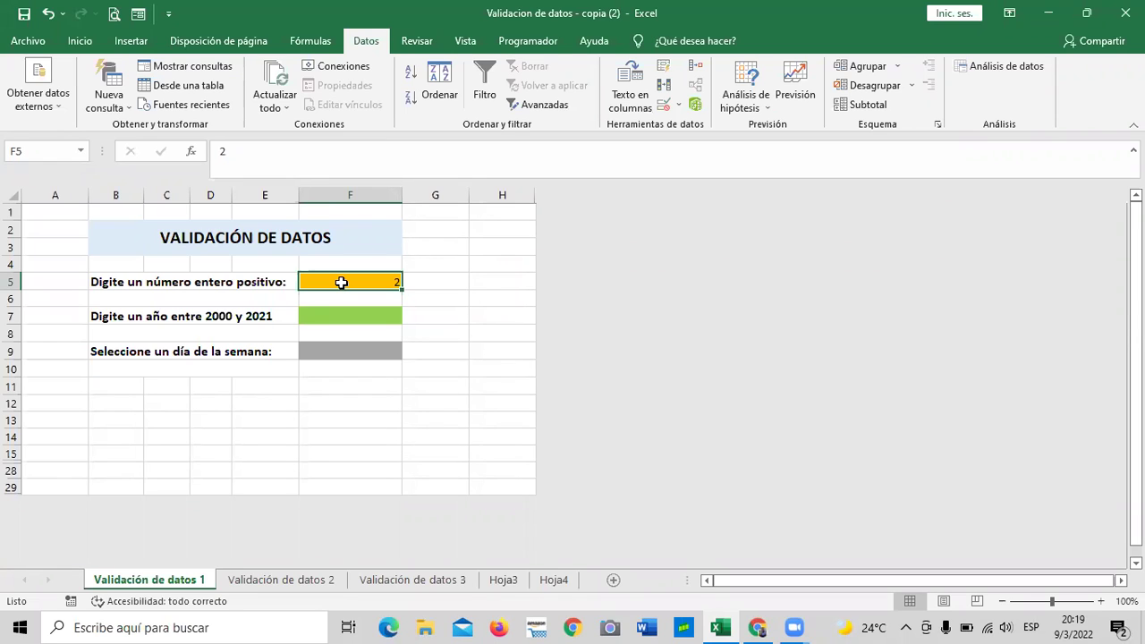
- Clear cell F5 and enter the value 5 in it
{"action": "key", "text": "BackSpace"}
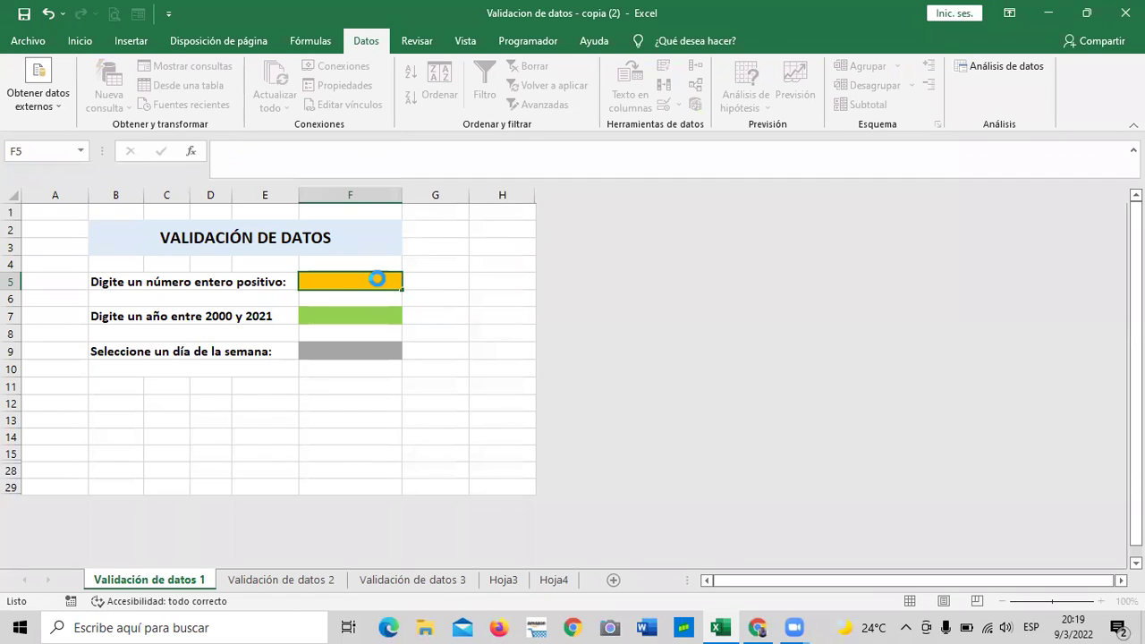
{"action": "left_click", "coordinate": [502, 333]}
{"action": "left_click", "coordinate": [375, 280]}
{"action": "type", "text": "5"}
{"action": "key", "text": "Return"}
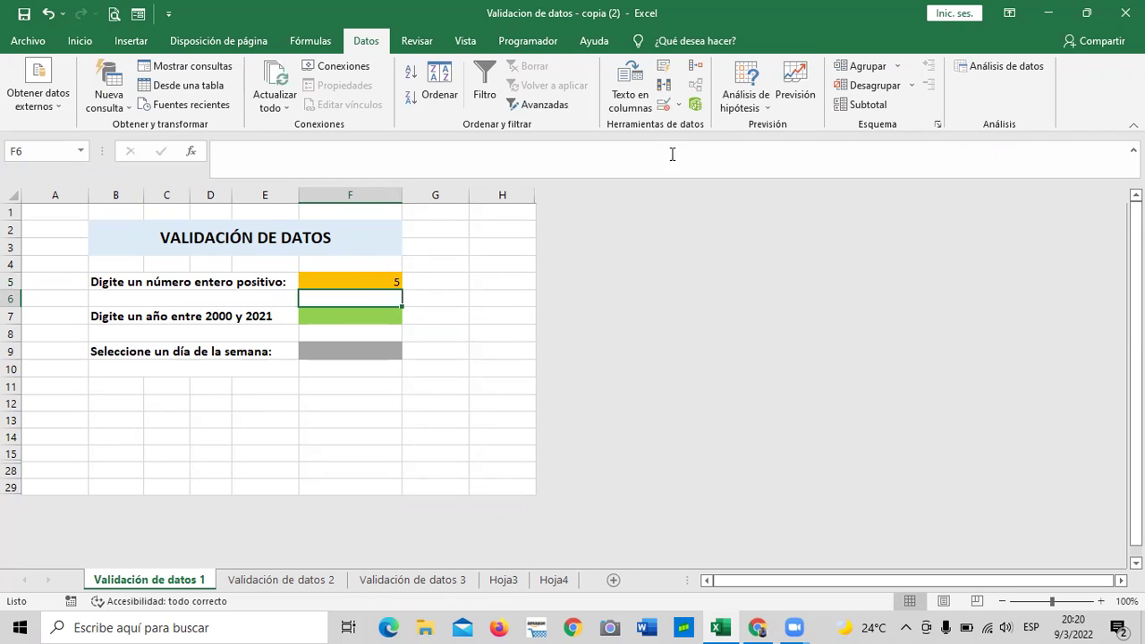
- Add the input message "Digite un numero entre el 1 y 10" to the data validation of cell F6
{"action": "left_click", "coordinate": [664, 105]}
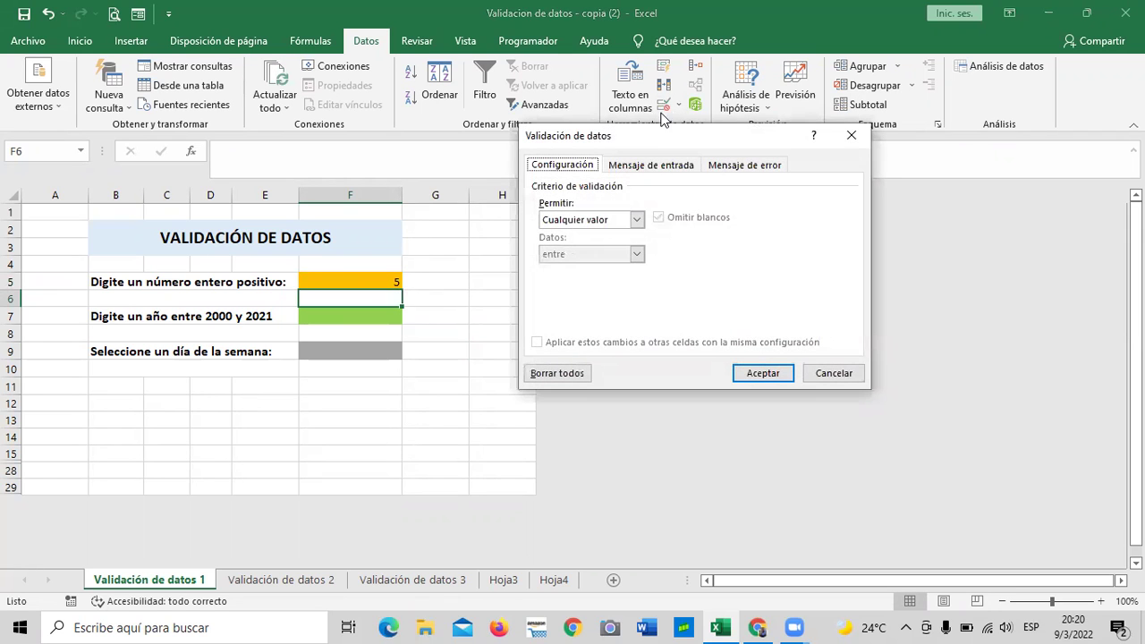
{"action": "left_click", "coordinate": [659, 164]}
{"action": "left_click", "coordinate": [593, 284]}
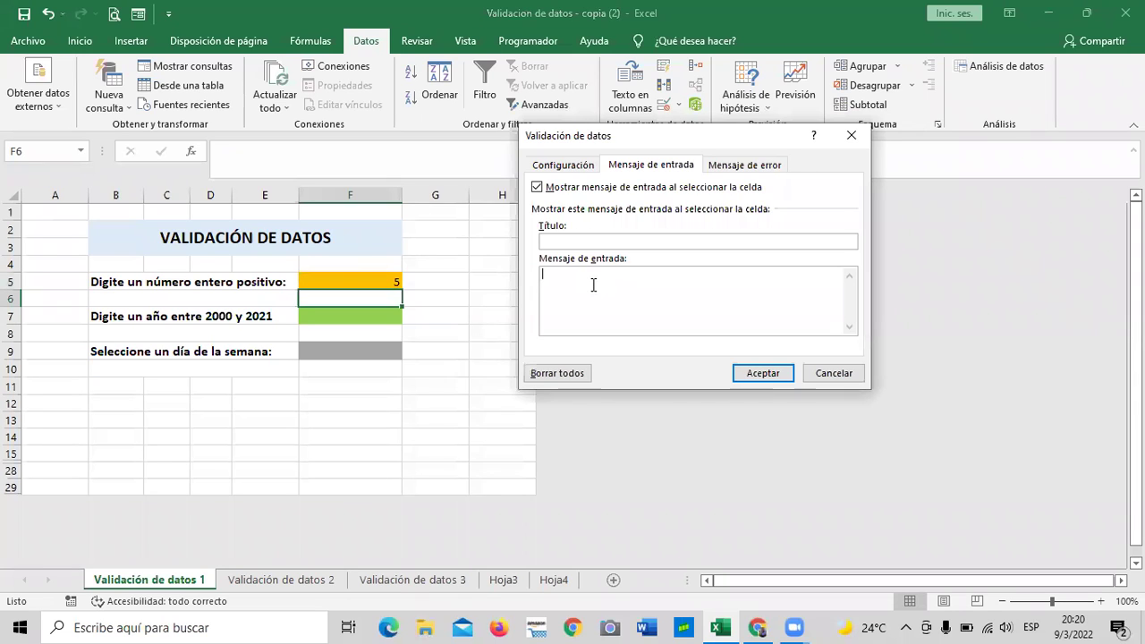
{"action": "type", "text": "Digite un numero entre el 1 y 10"}
{"action": "left_click", "coordinate": [756, 371]}
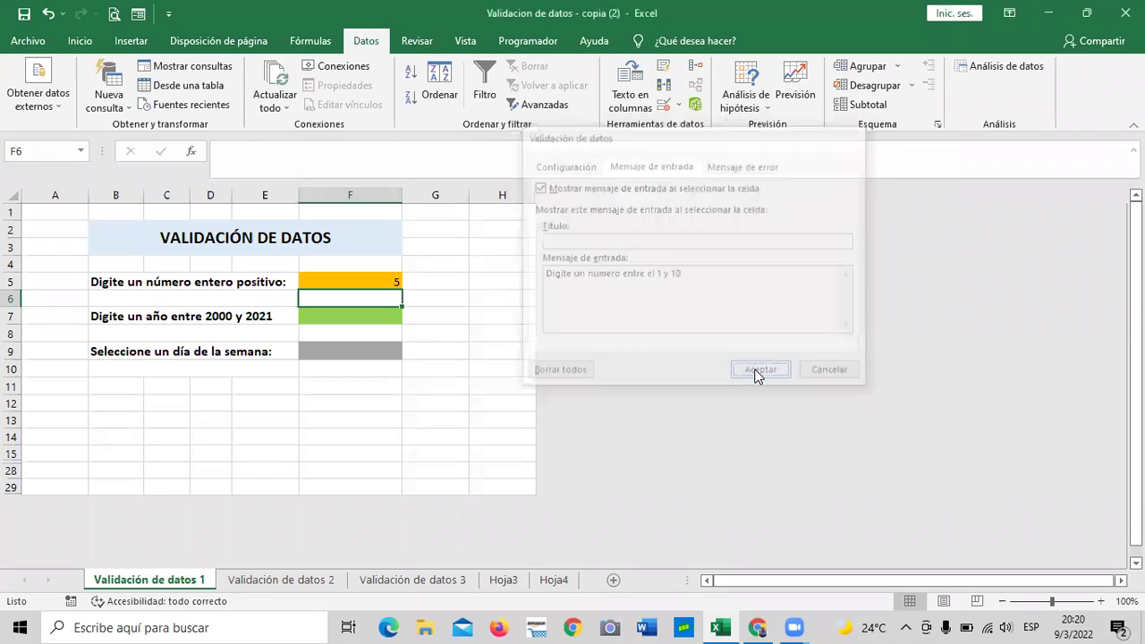
- Check cell F5 for the input message, clear its value and select the cell again
{"action": "left_click", "coordinate": [472, 299]}
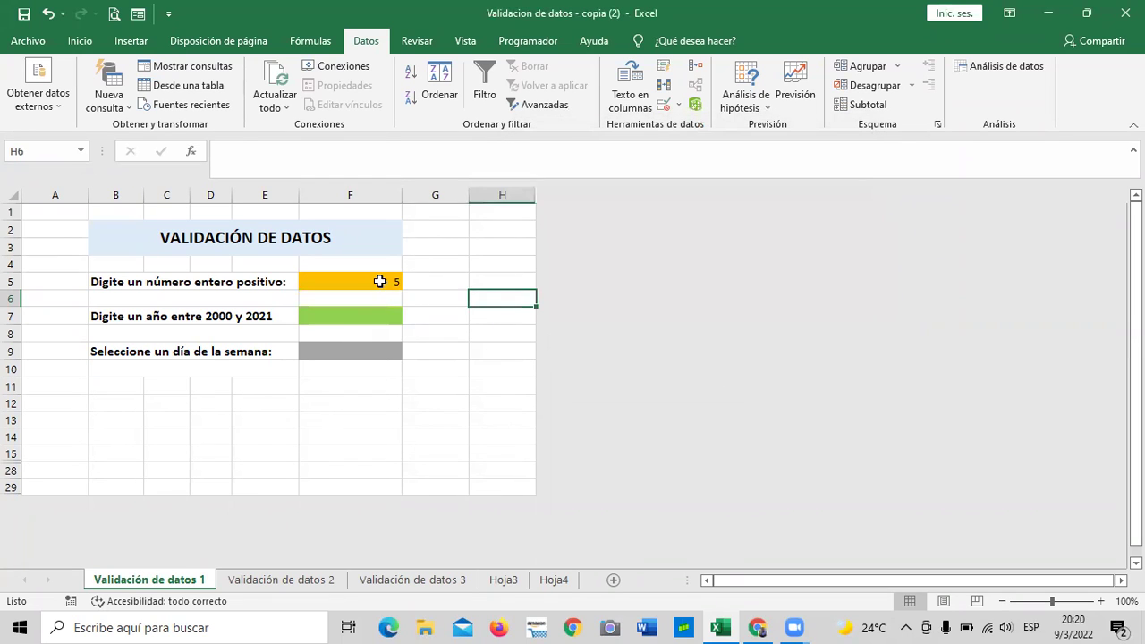
{"action": "left_click", "coordinate": [379, 282]}
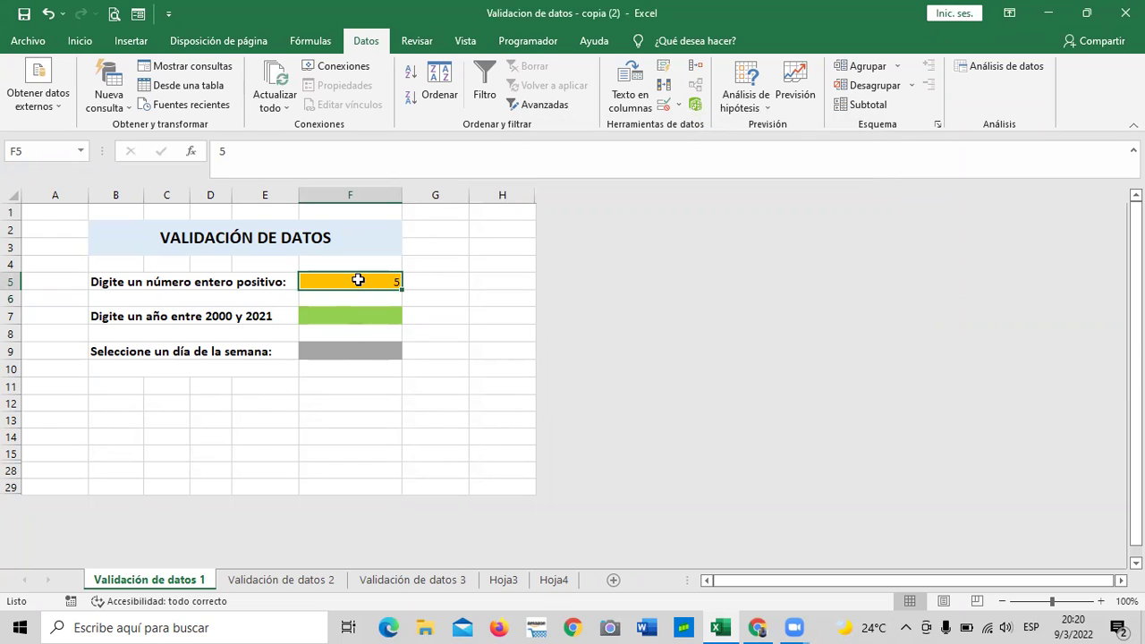
{"action": "left_click", "coordinate": [352, 313]}
{"action": "left_click", "coordinate": [362, 284]}
{"action": "key", "text": "Delete"}
{"action": "left_click", "coordinate": [461, 345]}
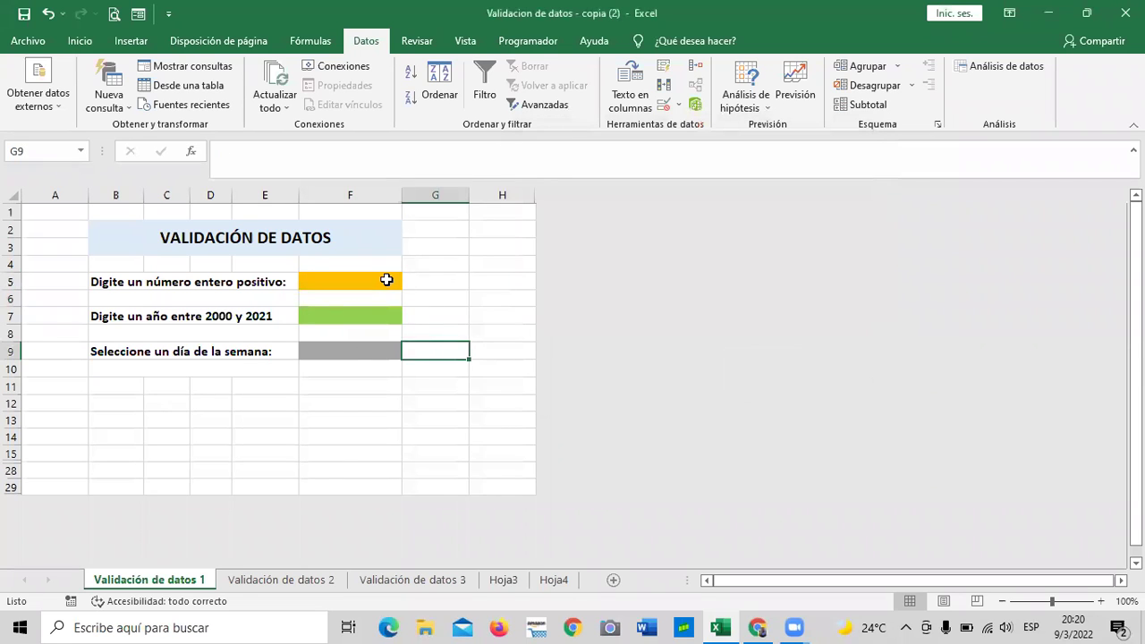
{"action": "left_click", "coordinate": [386, 279]}
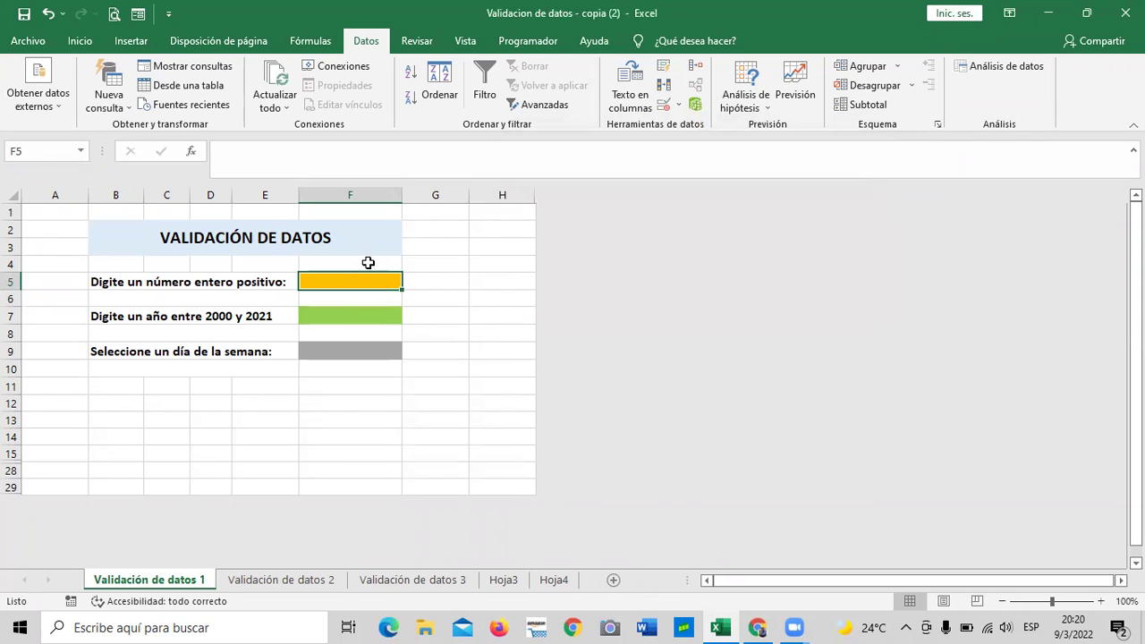
- Enter the value 5 in cell F5
{"action": "left_click", "coordinate": [369, 262]}
{"action": "left_click", "coordinate": [431, 286]}
{"action": "left_click", "coordinate": [382, 278]}
{"action": "type", "text": "5"}
{"action": "key", "text": "Return"}
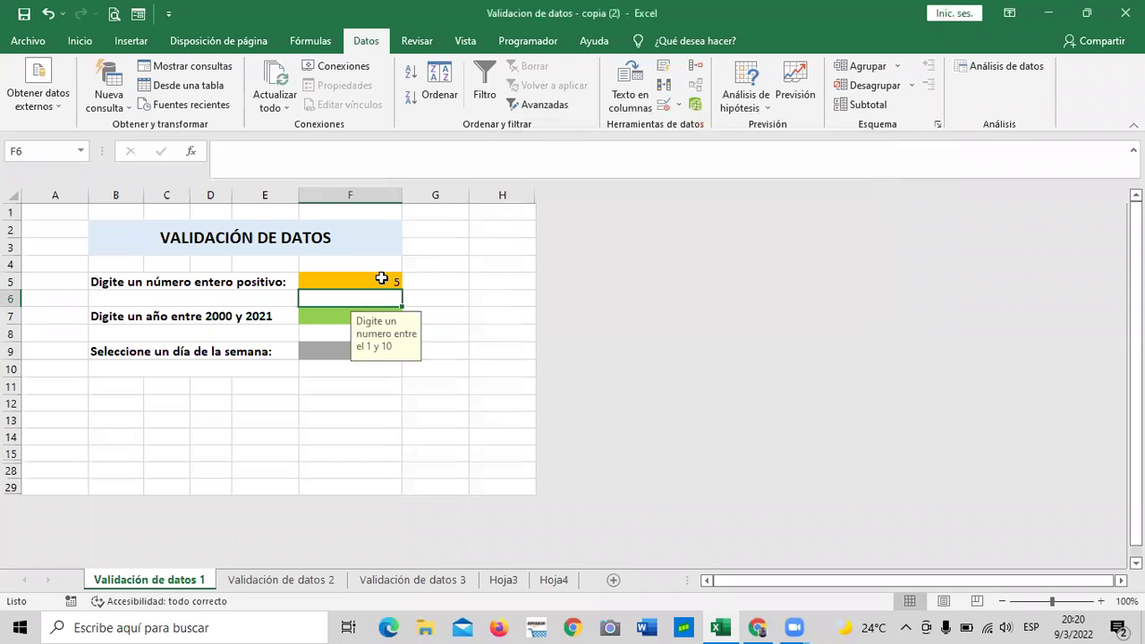
- Compare the input message on cells F5 and F6 and clear all data validation settings from cell F6
{"action": "left_click", "coordinate": [440, 319]}
{"action": "left_click", "coordinate": [369, 298]}
{"action": "left_click", "coordinate": [367, 282]}
{"action": "left_click", "coordinate": [362, 301]}
{"action": "left_click", "coordinate": [663, 104]}
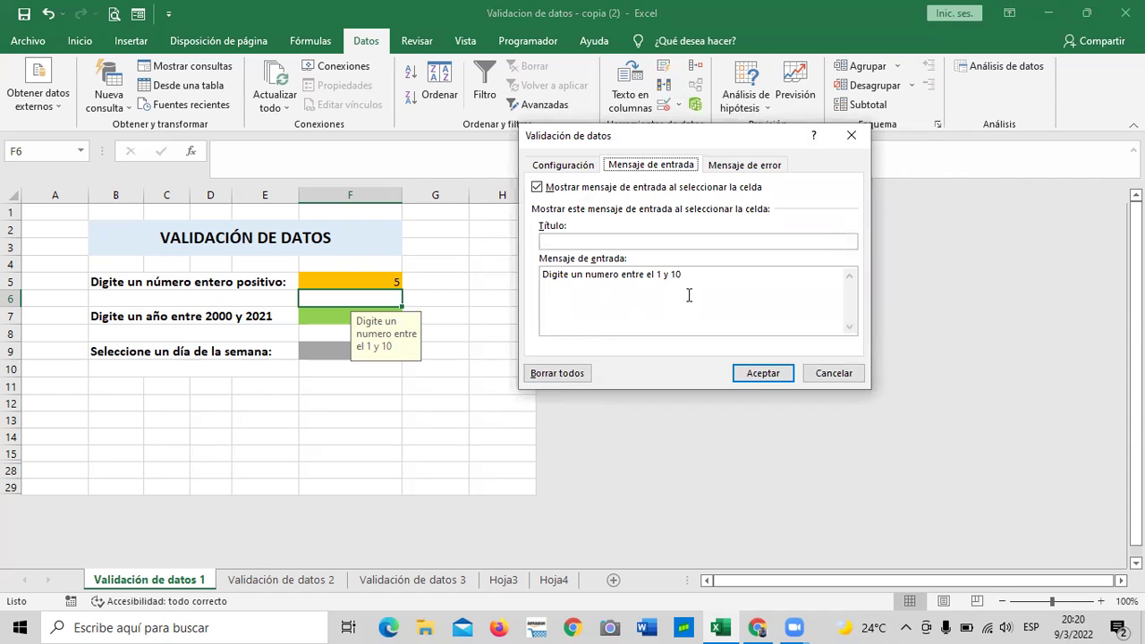
{"action": "left_click", "coordinate": [564, 374]}
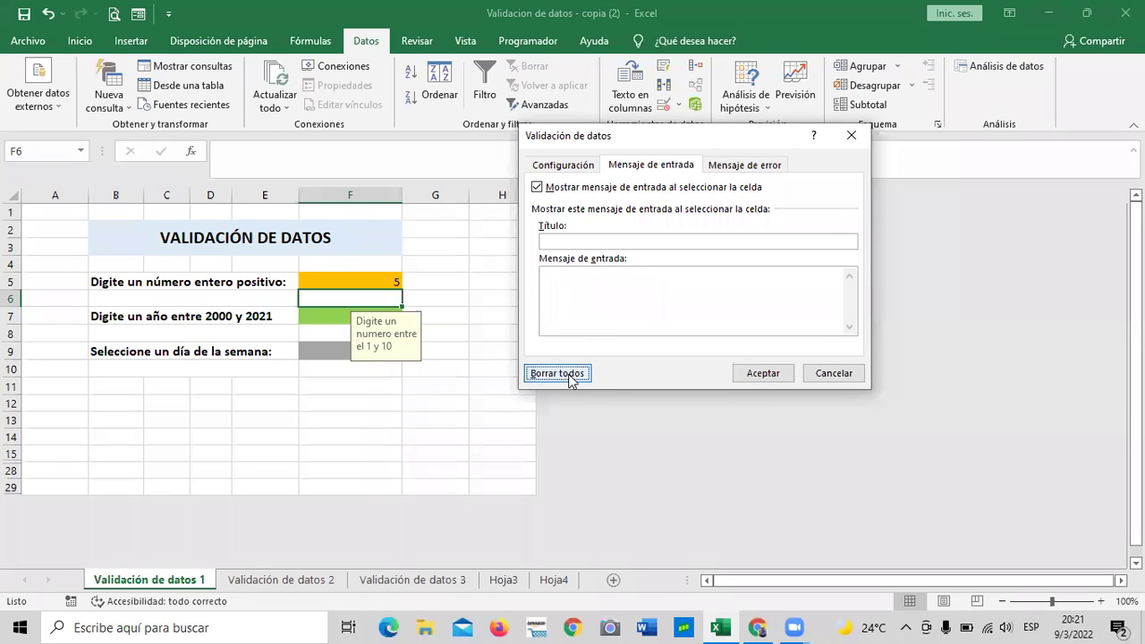
{"action": "left_click", "coordinate": [763, 374]}
{"action": "left_click", "coordinate": [506, 416]}
- Add the input message "Digite un numero entre el 1 y 10" to the data validation of cell F5
{"action": "left_click", "coordinate": [383, 280]}
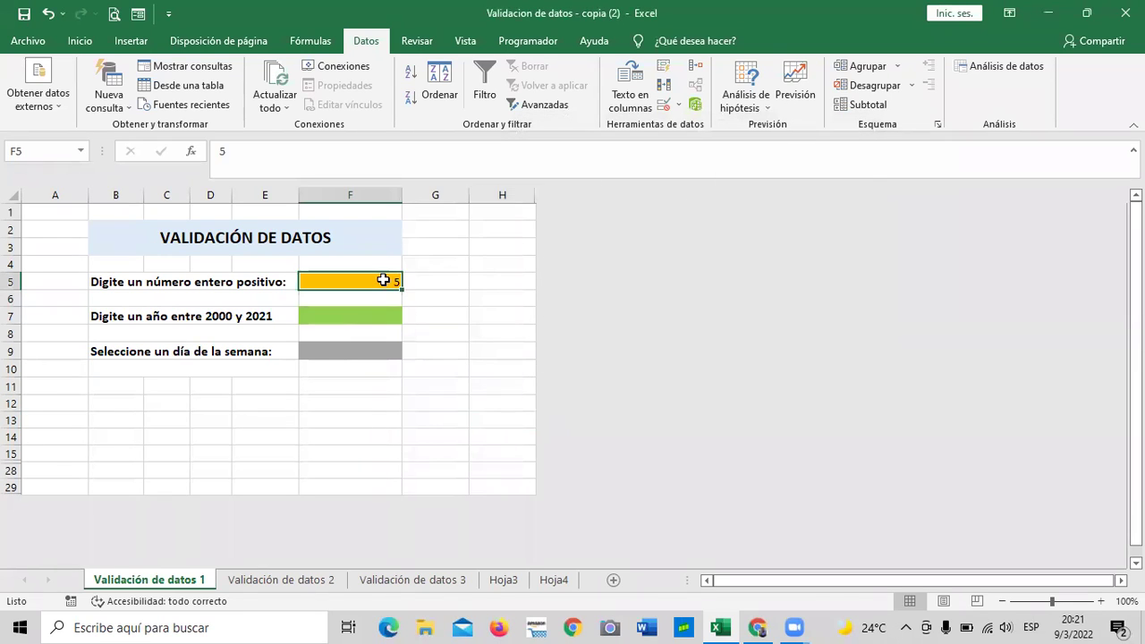
{"action": "left_click", "coordinate": [665, 105]}
{"action": "left_click", "coordinate": [631, 292]}
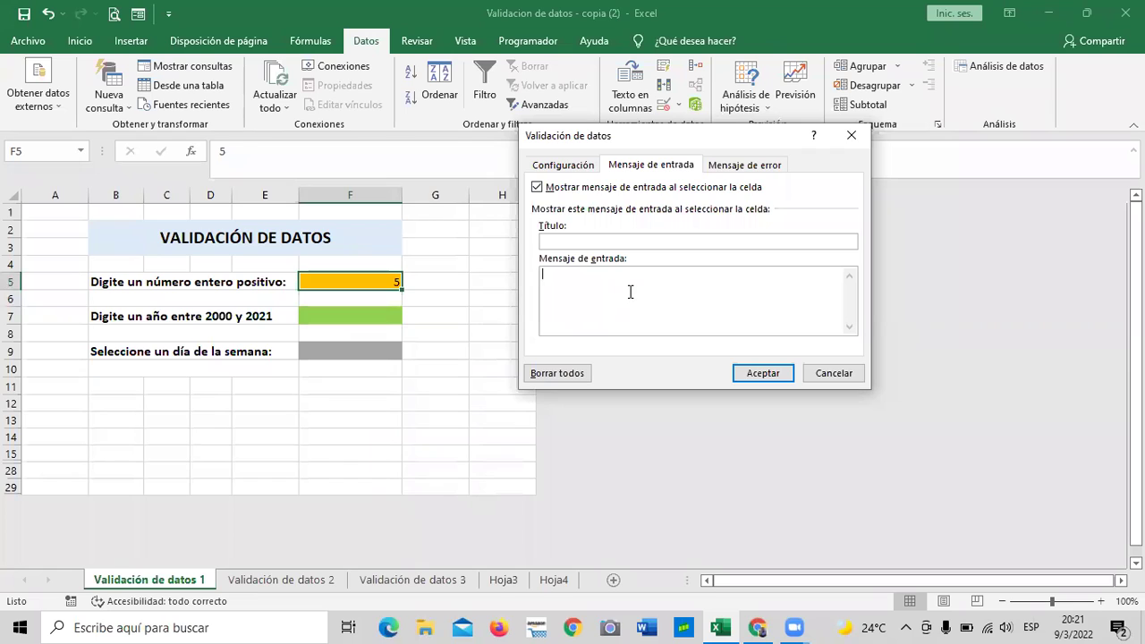
{"action": "type", "text": "Digite un numero entre el 1 y "}
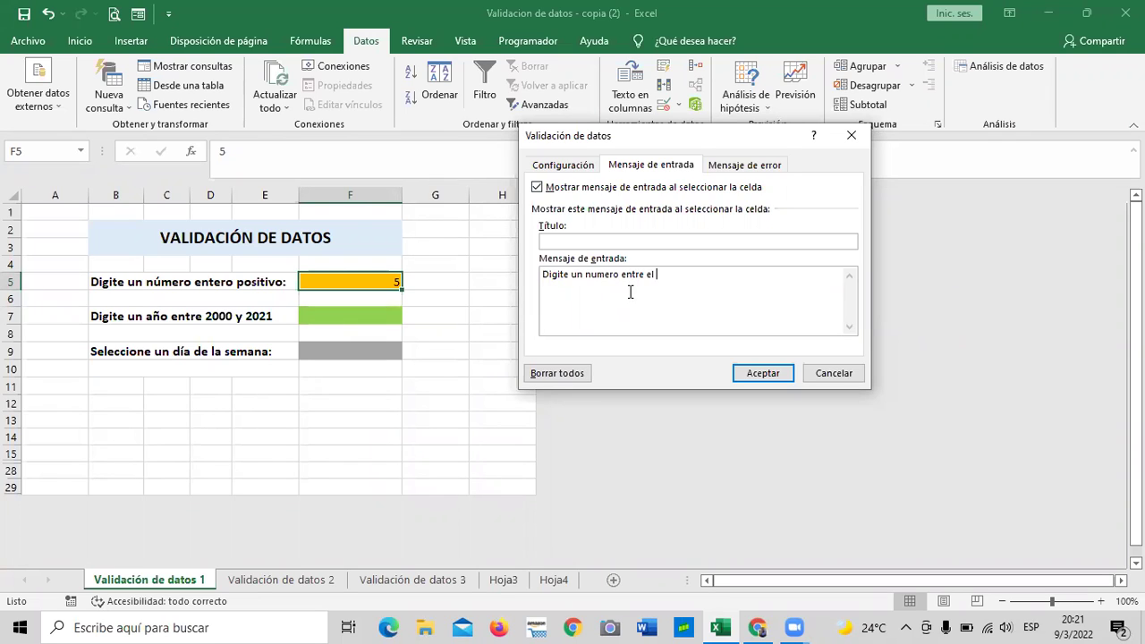
{"action": "type", "text": "10"}
{"action": "left_click", "coordinate": [762, 373]}
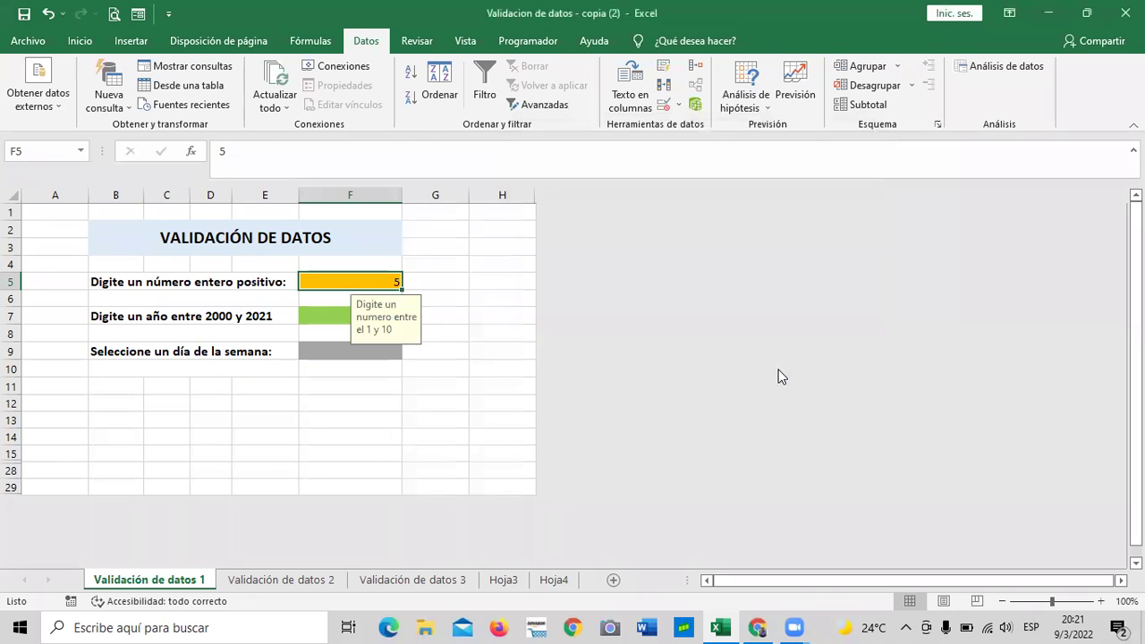
- Check the input message by reselecting cell F5 and enter the value 10 in it
{"action": "left_click", "coordinate": [444, 331]}
{"action": "left_click", "coordinate": [401, 281]}
{"action": "left_click", "coordinate": [392, 348]}
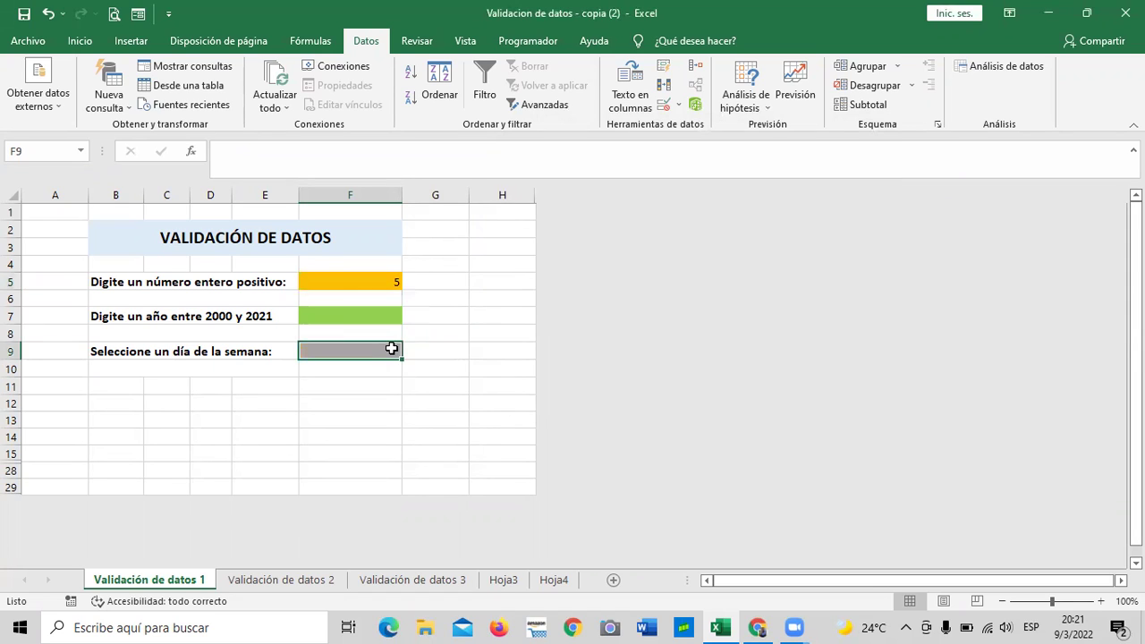
{"action": "left_click", "coordinate": [390, 279]}
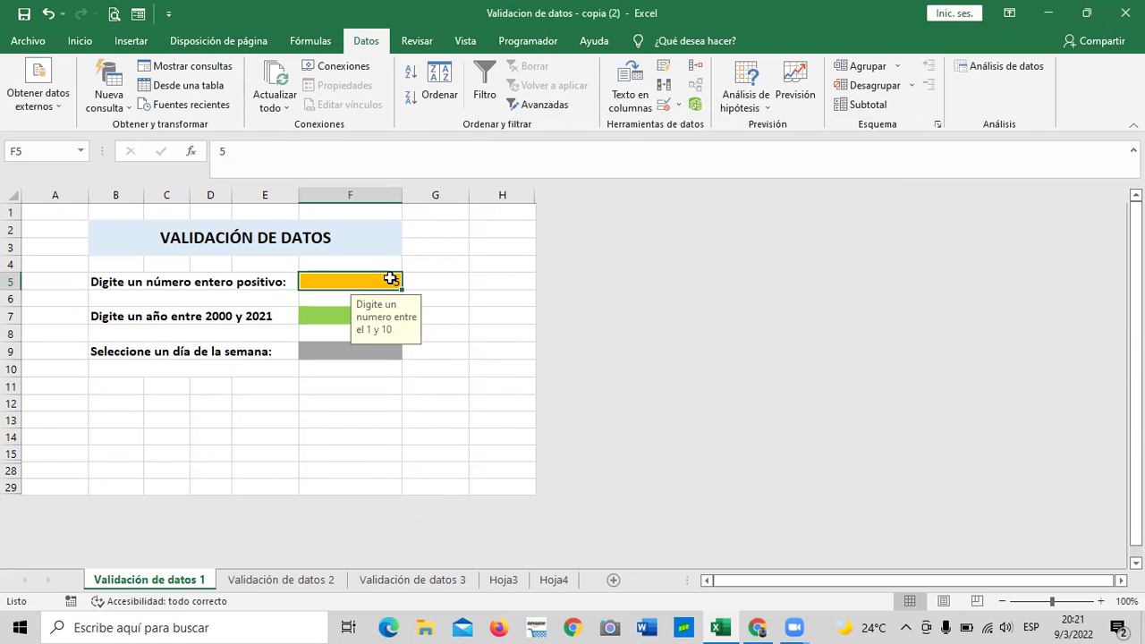
{"action": "type", "text": "10"}
{"action": "key", "text": "Return"}
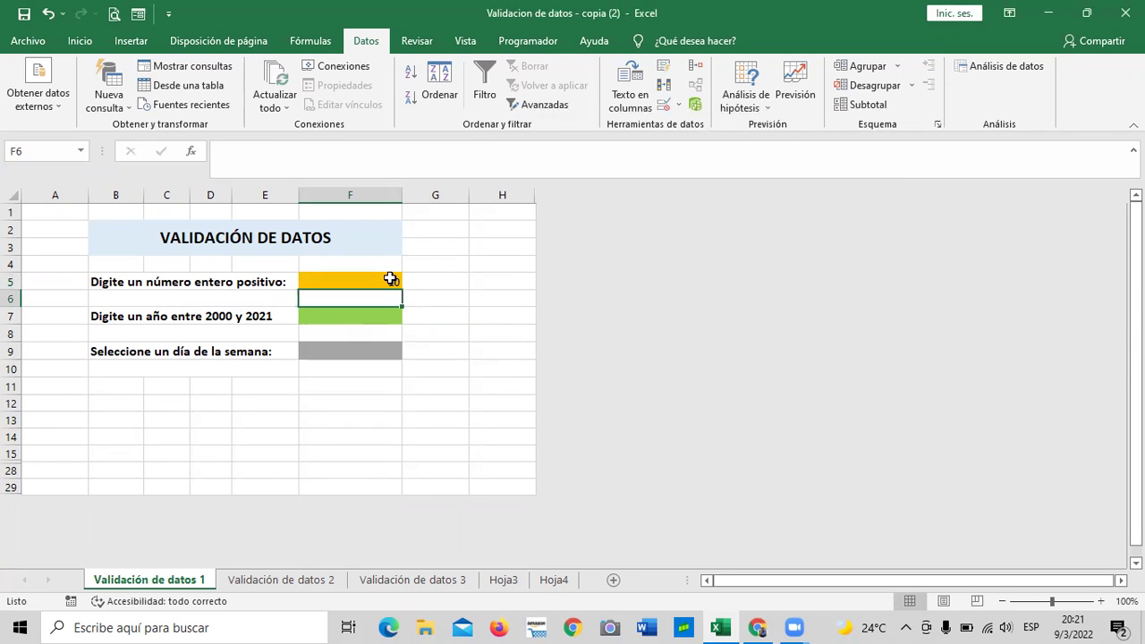
{"action": "left_click", "coordinate": [459, 332]}
- Set the data validation criterion of cell F7 to allow only Fecha values
{"action": "left_click", "coordinate": [341, 311]}
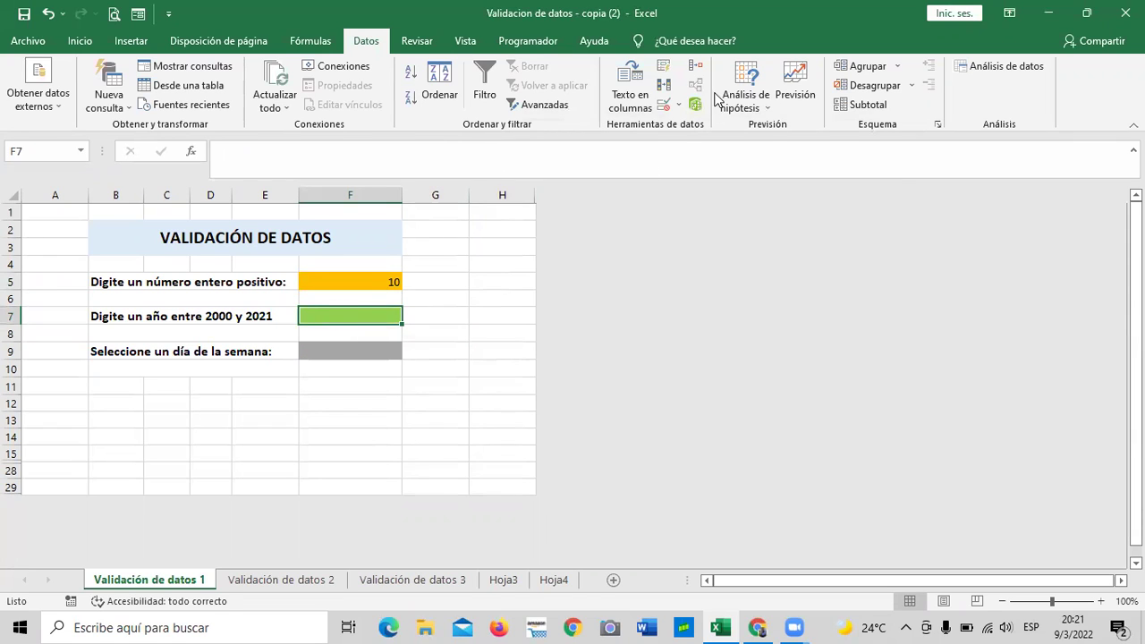
{"action": "left_click", "coordinate": [666, 106]}
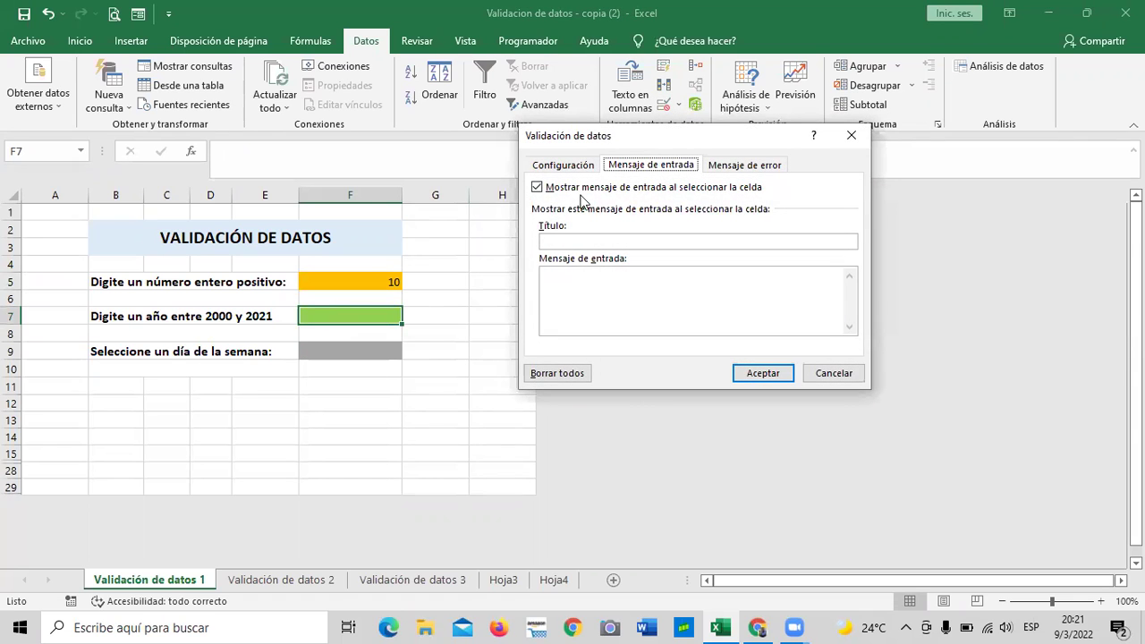
{"action": "left_click", "coordinate": [562, 166]}
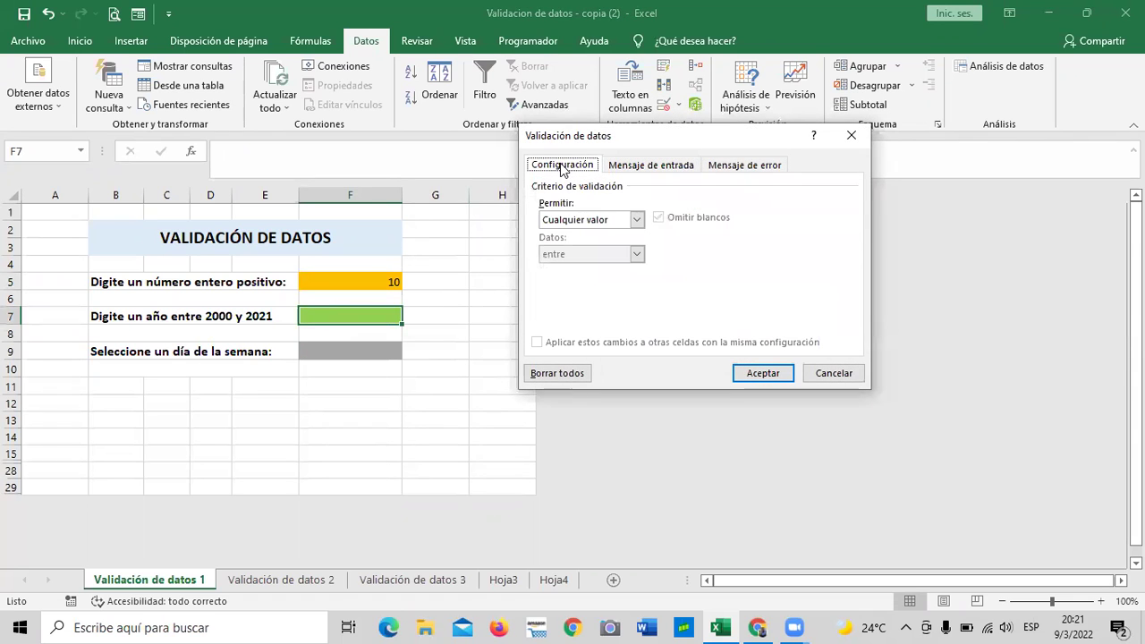
{"action": "left_click", "coordinate": [637, 220]}
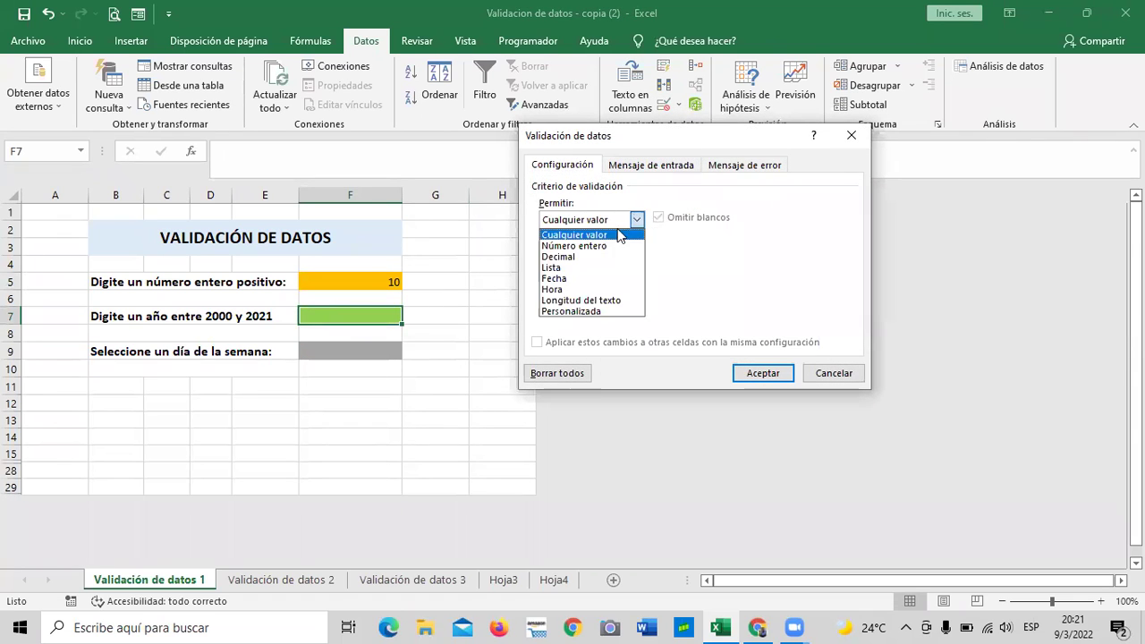
{"action": "left_click", "coordinate": [583, 278]}
- Set the start date of cell F7's validation range to 1/1/2020
{"action": "left_click", "coordinate": [597, 285]}
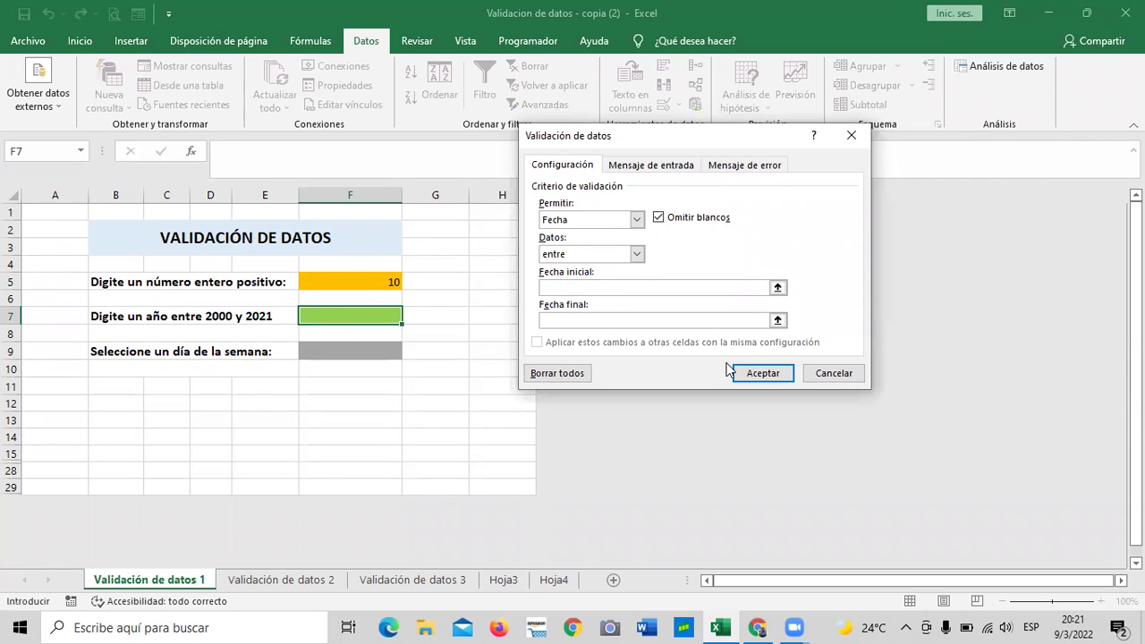
{"action": "type", "text": "2000"}
{"action": "key", "text": "BackSpace"}
{"action": "key", "text": "BackSpace"}
{"action": "key", "text": "BackSpace"}
{"action": "key", "text": "BackSpace"}
{"action": "type", "text": "1"}
{"action": "type", "text": "/1-"}
{"action": "key", "text": "BackSpace"}
{"action": "type", "text": "/2020"}
- Set the end date of cell F7's validation range to 31/12/2021 and apply the rule
{"action": "left_click", "coordinate": [725, 325]}
{"action": "type", "text": "31/12/2021"}
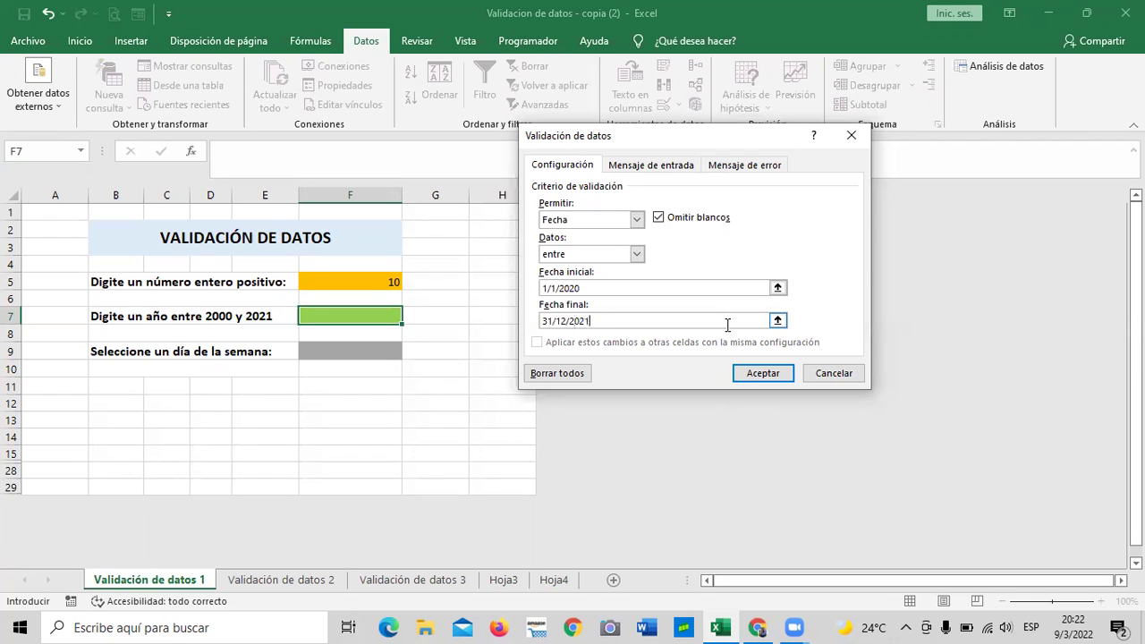
{"action": "left_click", "coordinate": [765, 375]}
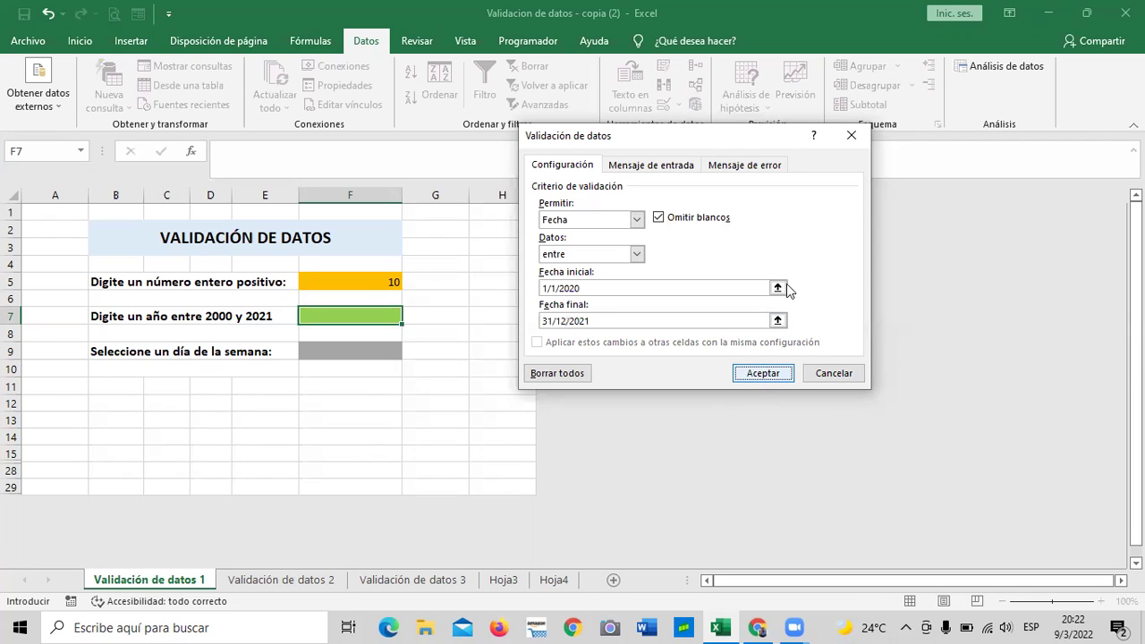
{"action": "left_click", "coordinate": [761, 373]}
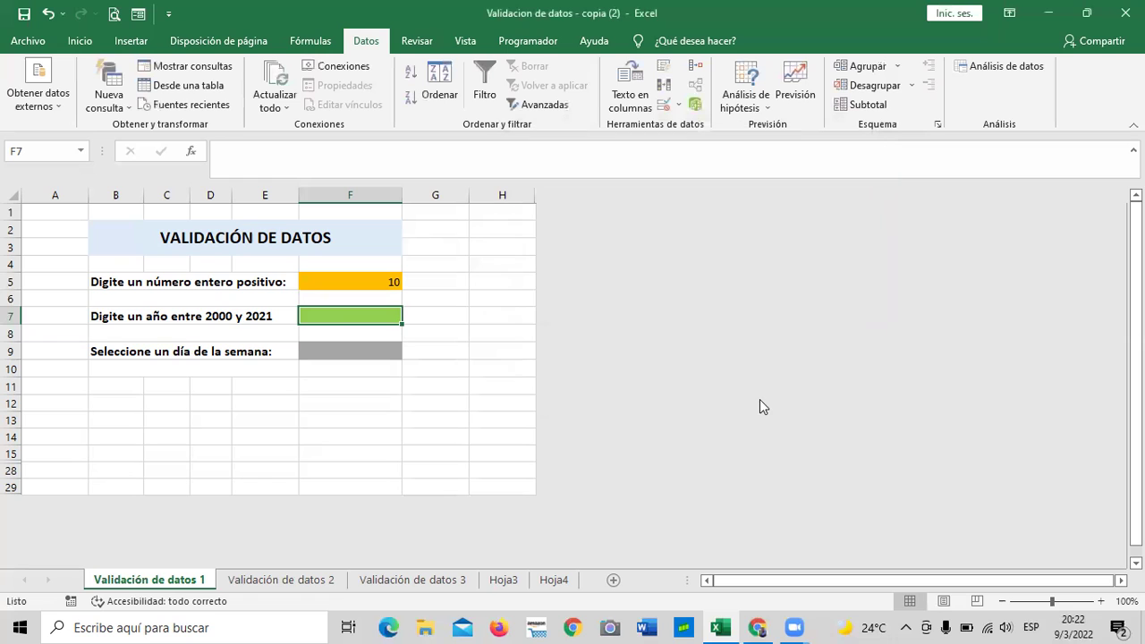
- Test the rule by trying to enter the date 5/12/2022 in cell F7 and cancel the entry
{"action": "left_click", "coordinate": [378, 417]}
{"action": "left_click", "coordinate": [383, 321]}
{"action": "left_click", "coordinate": [438, 334]}
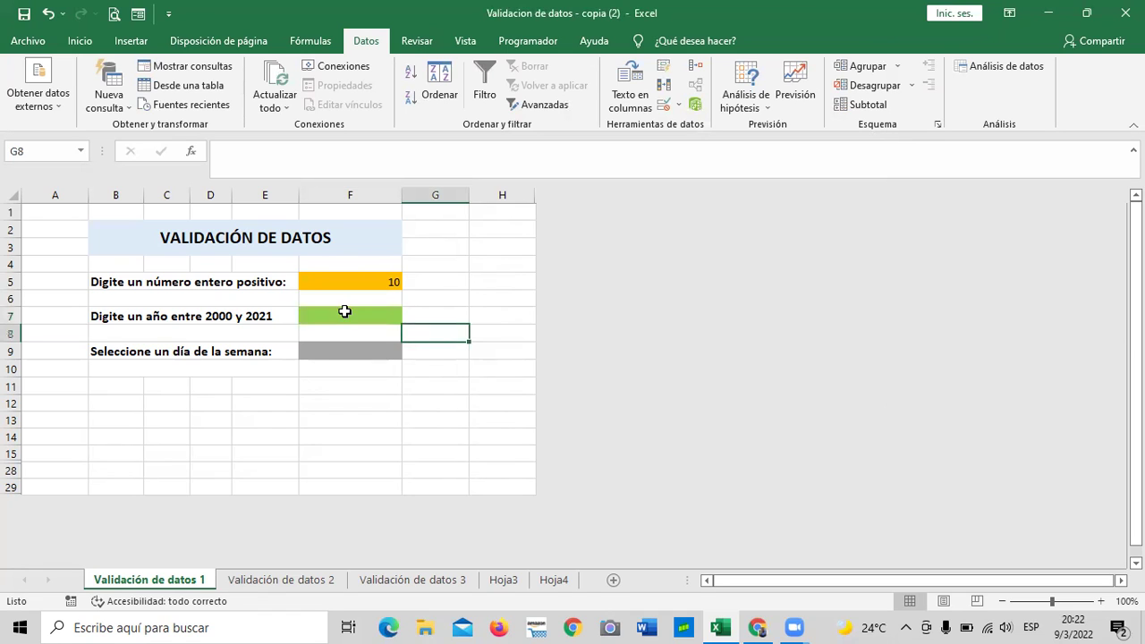
{"action": "left_click", "coordinate": [343, 312]}
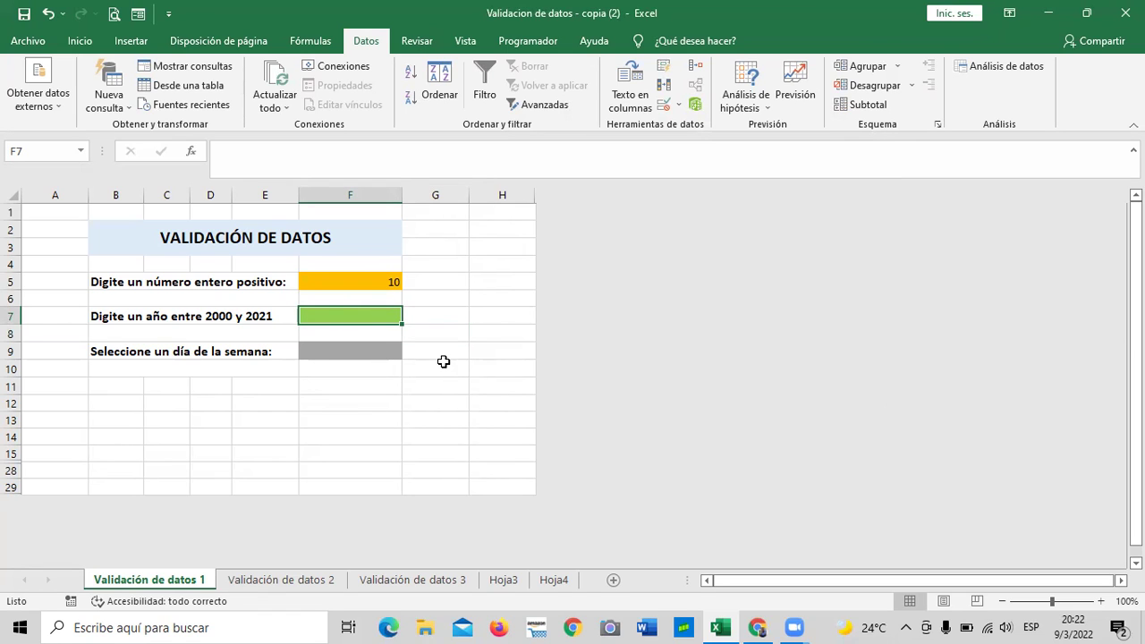
{"action": "type", "text": "5/12"}
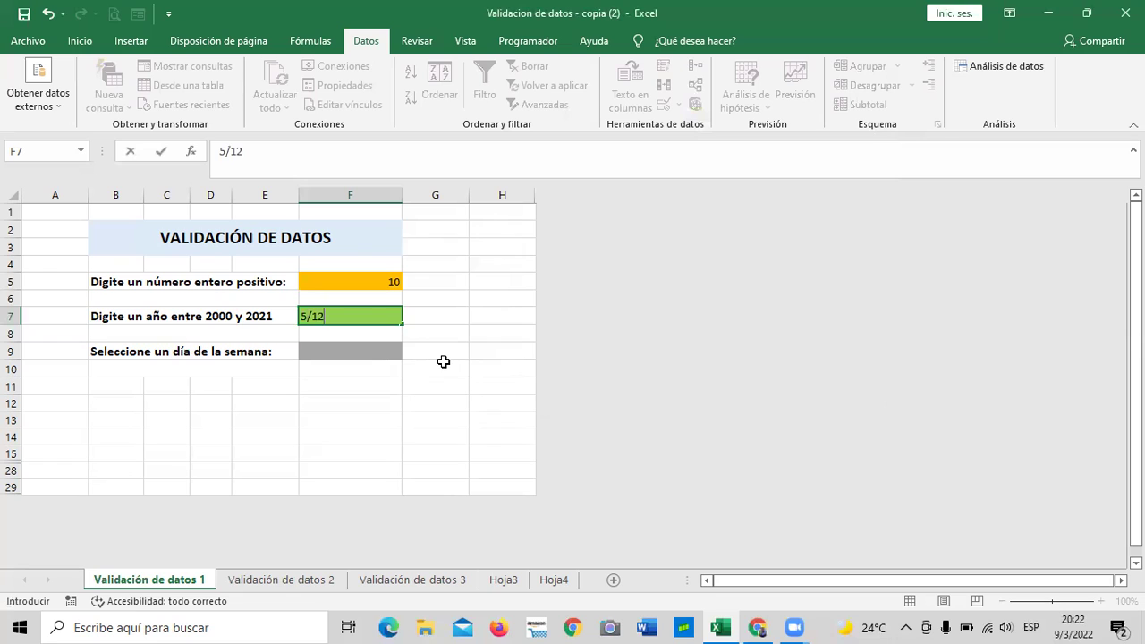
{"action": "type", "text": "/2022"}
{"action": "key", "text": "Return"}
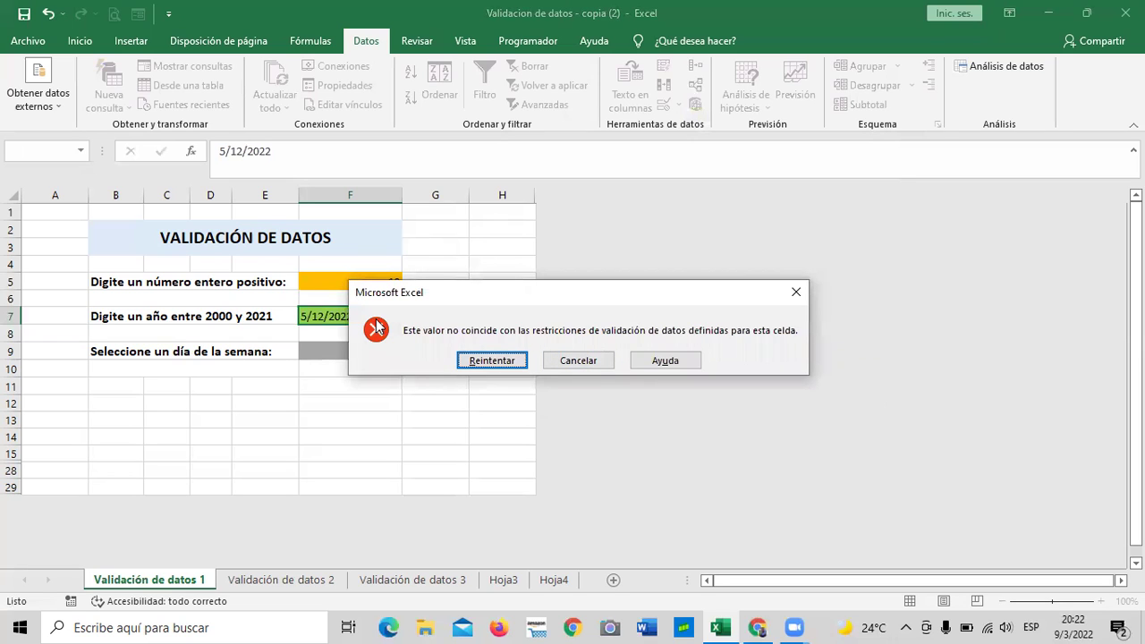
{"action": "left_click", "coordinate": [592, 360]}
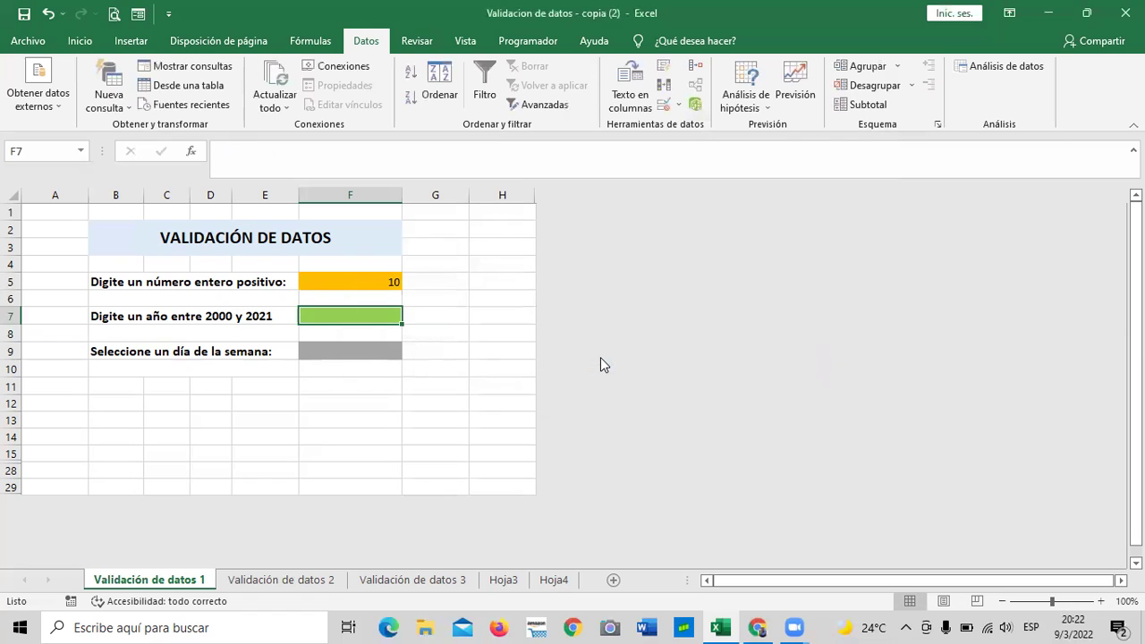
{"action": "left_click", "coordinate": [435, 421]}
{"action": "left_click", "coordinate": [363, 304]}
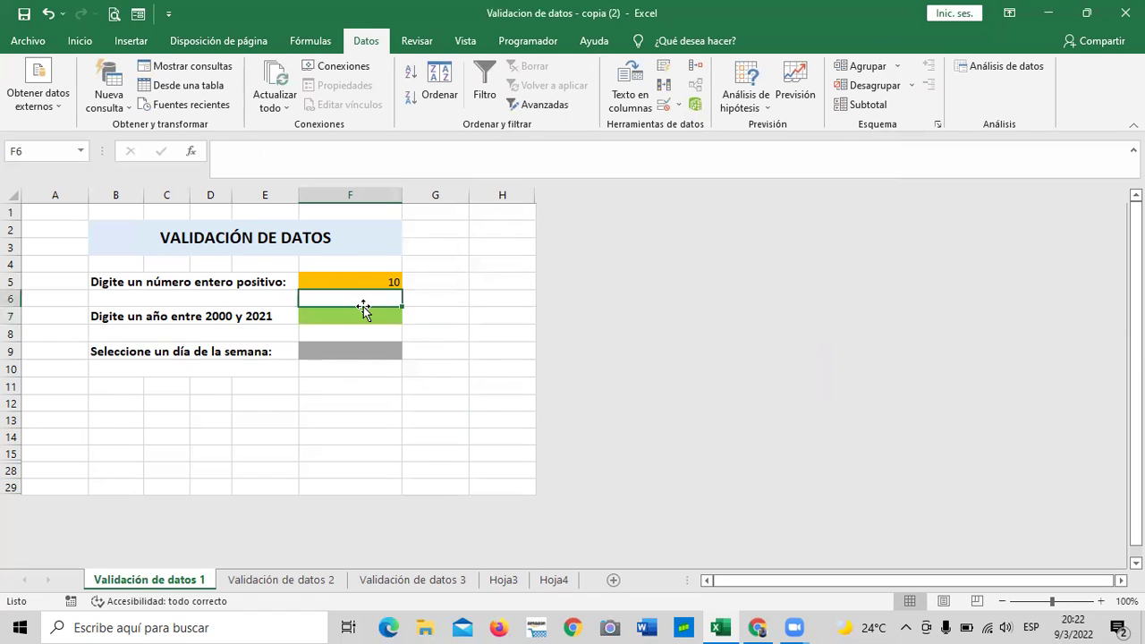
{"action": "left_click", "coordinate": [360, 311]}
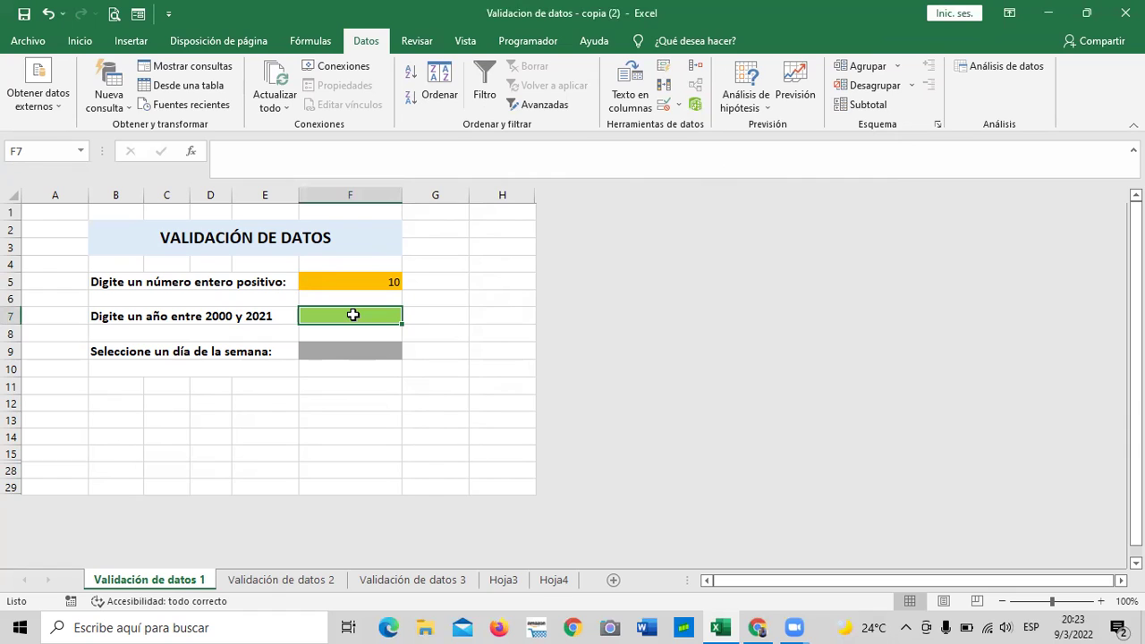
{"action": "left_click", "coordinate": [247, 317]}
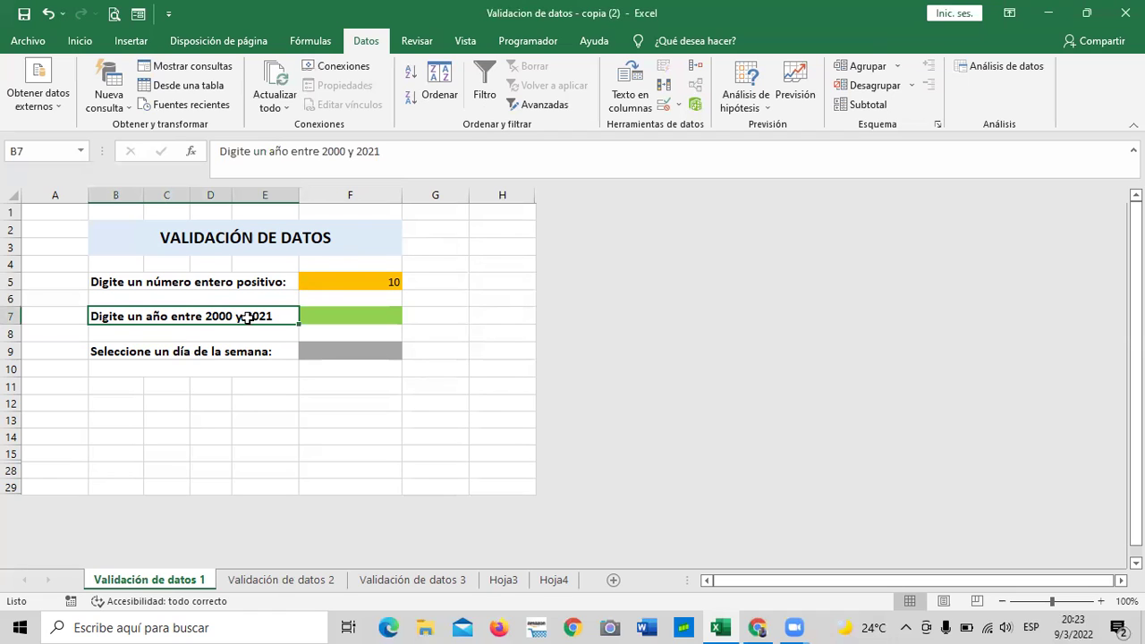
{"action": "left_click", "coordinate": [421, 338]}
- Try to enter the date 12/12/2000 in cell F7 and return to editing the entry
{"action": "left_click", "coordinate": [365, 310]}
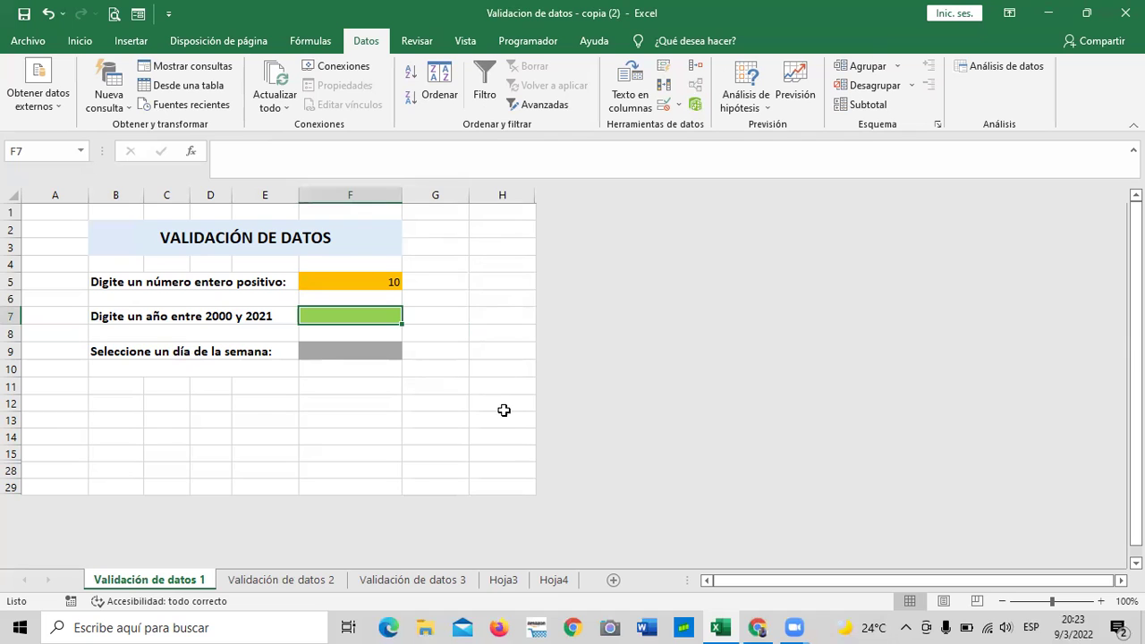
{"action": "type", "text": "12"}
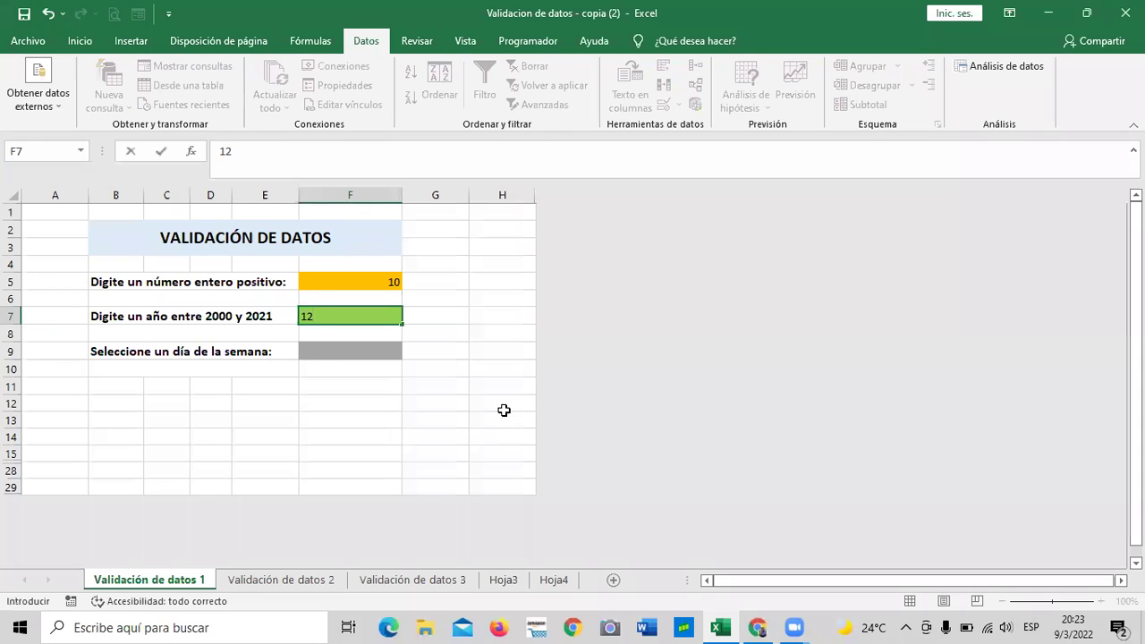
{"action": "type", "text": "/12/2000"}
{"action": "key", "text": "Return"}
{"action": "left_click", "coordinate": [514, 362]}
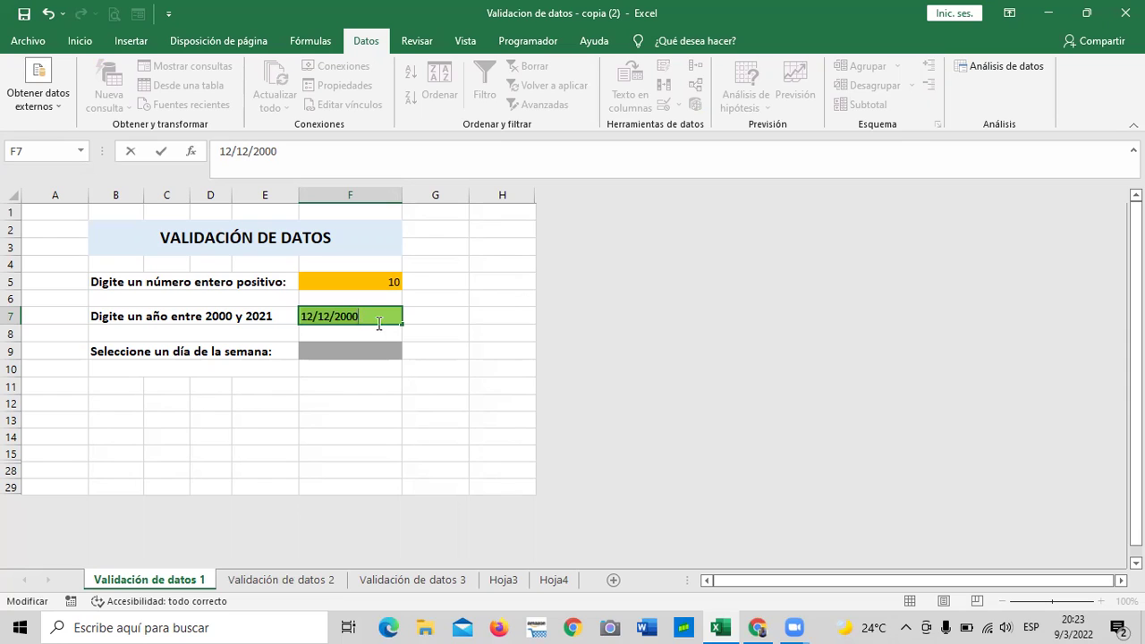
- Try the date 5/10/2005 in cell F7 instead, retry it twice, cancel the entry and select the cell again
{"action": "key", "text": "shift+Home"}
{"action": "key", "text": "BackSpace"}
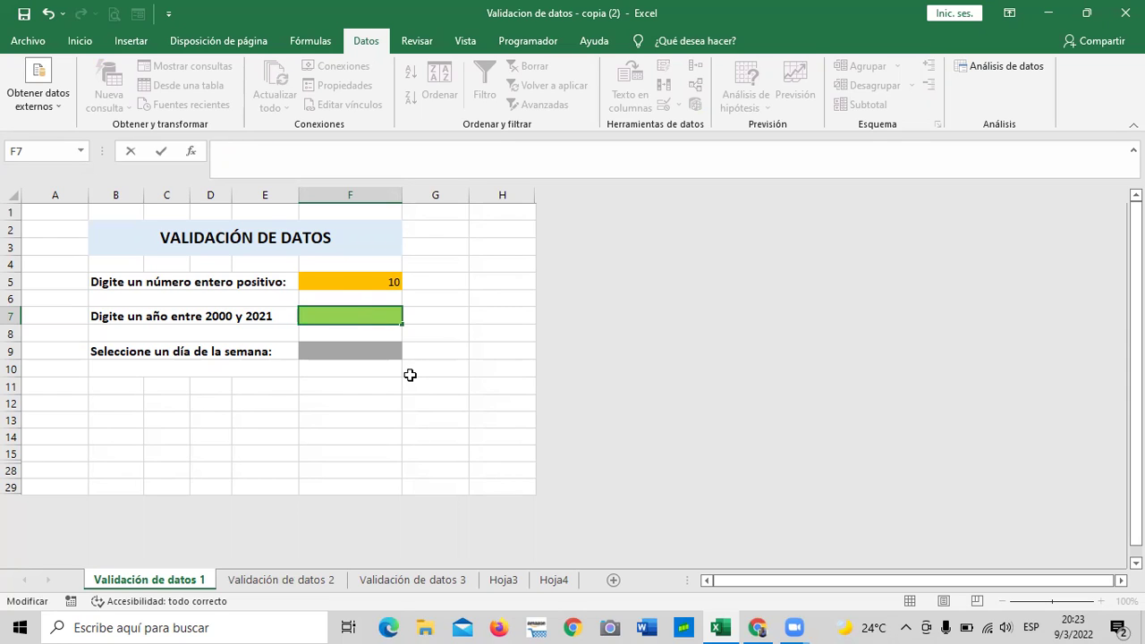
{"action": "type", "text": "5/10/2005"}
{"action": "key", "text": "Return"}
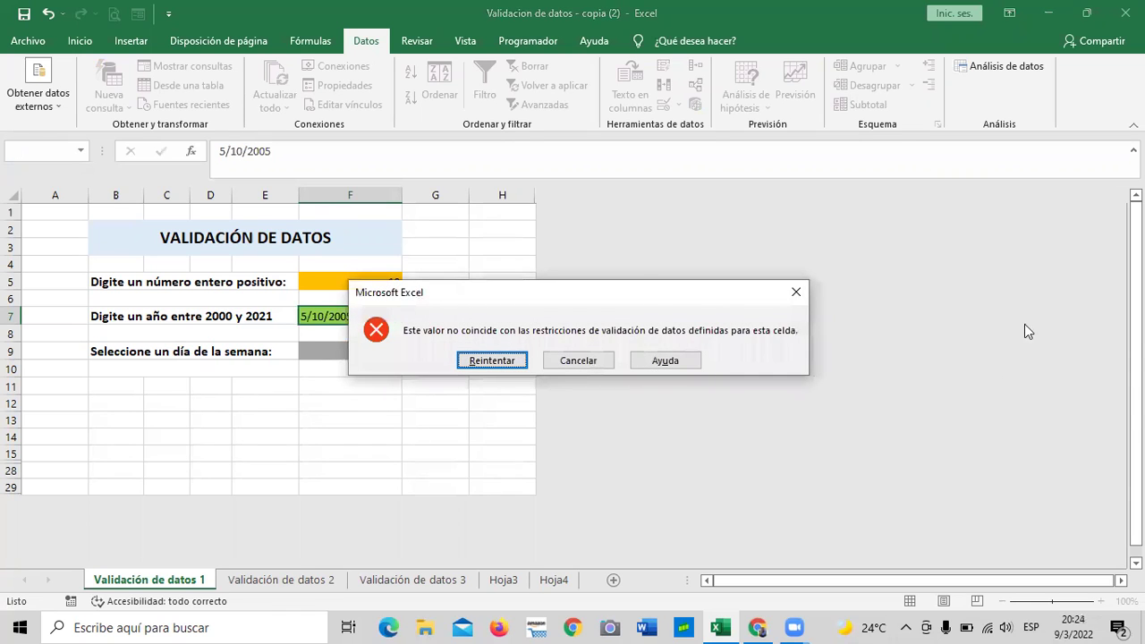
{"action": "left_click", "coordinate": [503, 362]}
{"action": "key", "text": "Return"}
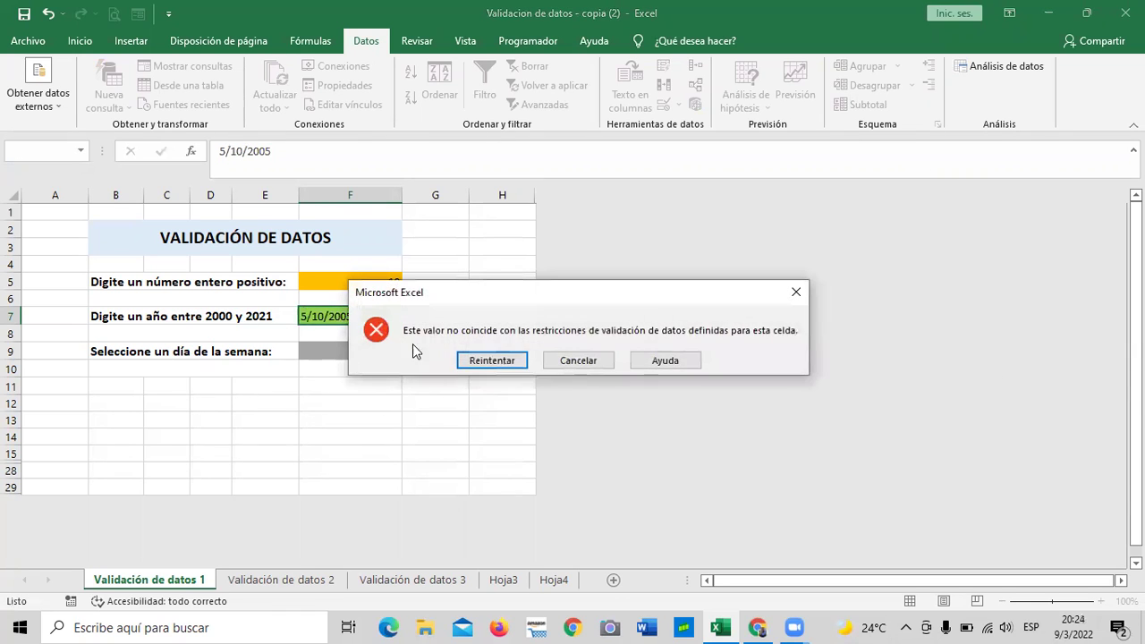
{"action": "left_click", "coordinate": [481, 361]}
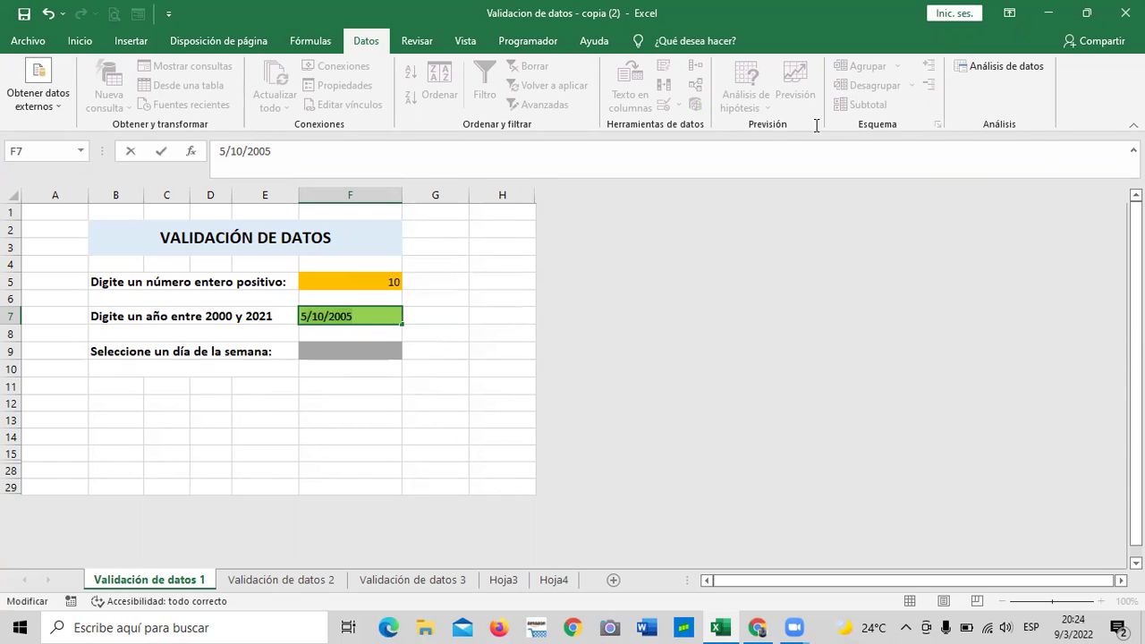
{"action": "key", "text": "Return"}
{"action": "left_click", "coordinate": [556, 360]}
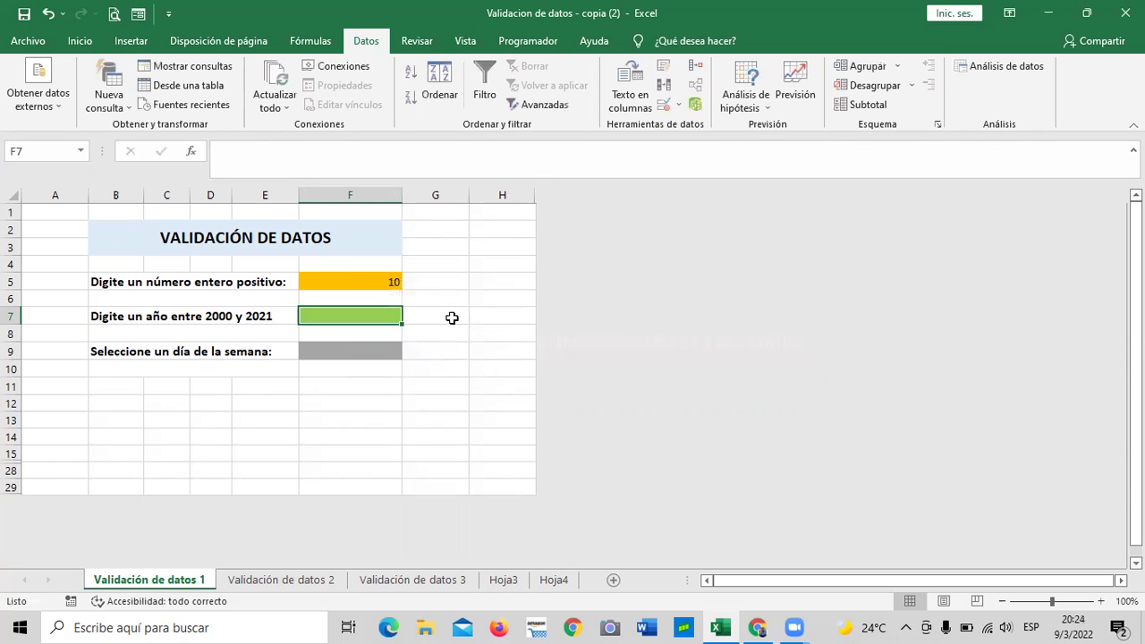
{"action": "left_click", "coordinate": [176, 317]}
{"action": "left_click", "coordinate": [318, 318]}
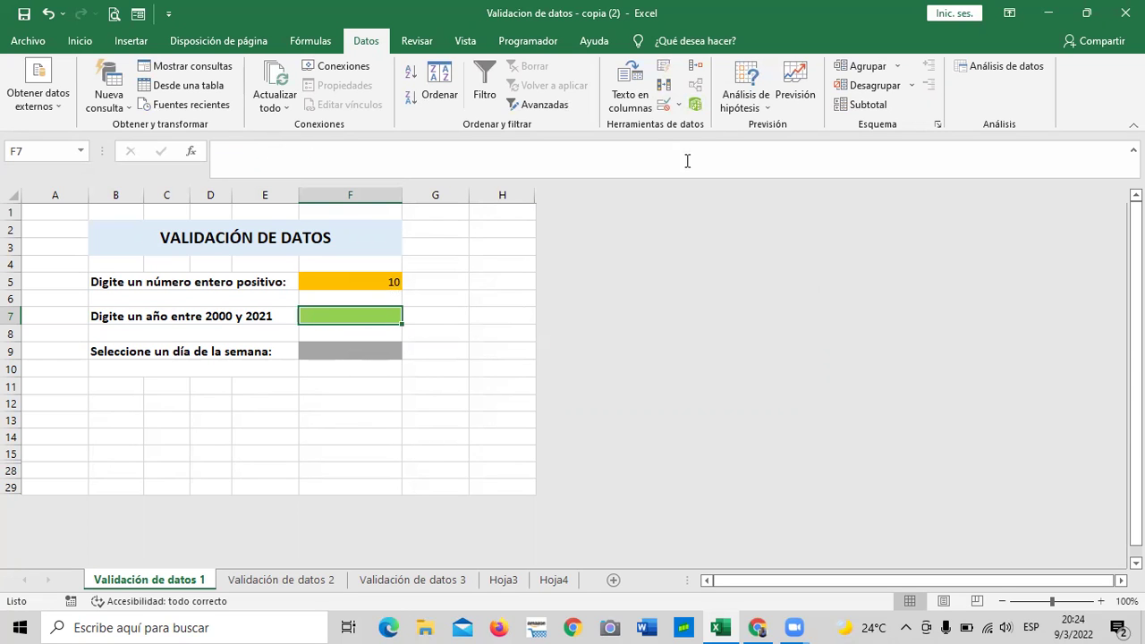
- Review the start and end dates of the validation rule on cell F7
{"action": "left_click", "coordinate": [662, 108]}
{"action": "left_click_drag", "start_coordinate": [655, 136], "coordinate": [641, 160]}
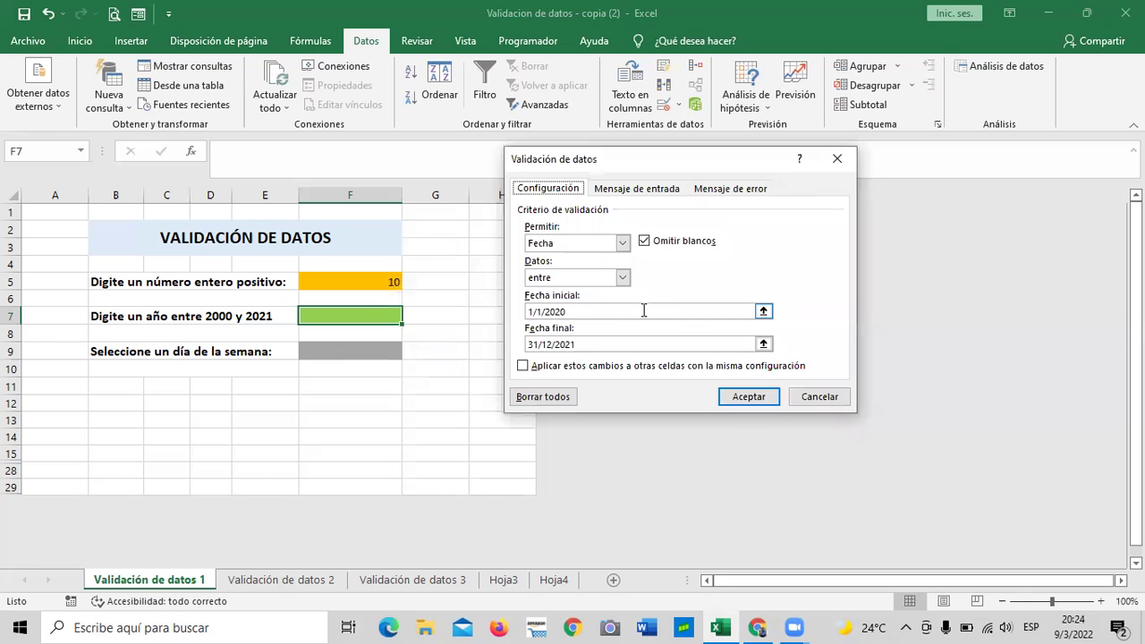
{"action": "left_click", "coordinate": [753, 397]}
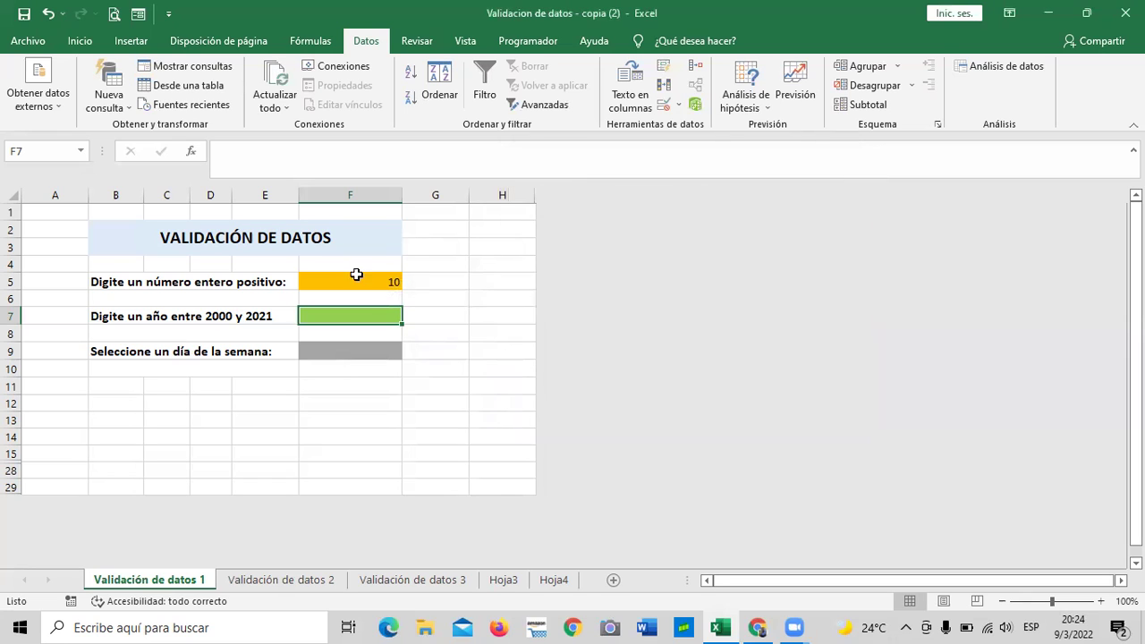
- Correct the label in cell B7 to read "Digite un año entre 2020 y 2021"
{"action": "left_click", "coordinate": [220, 313]}
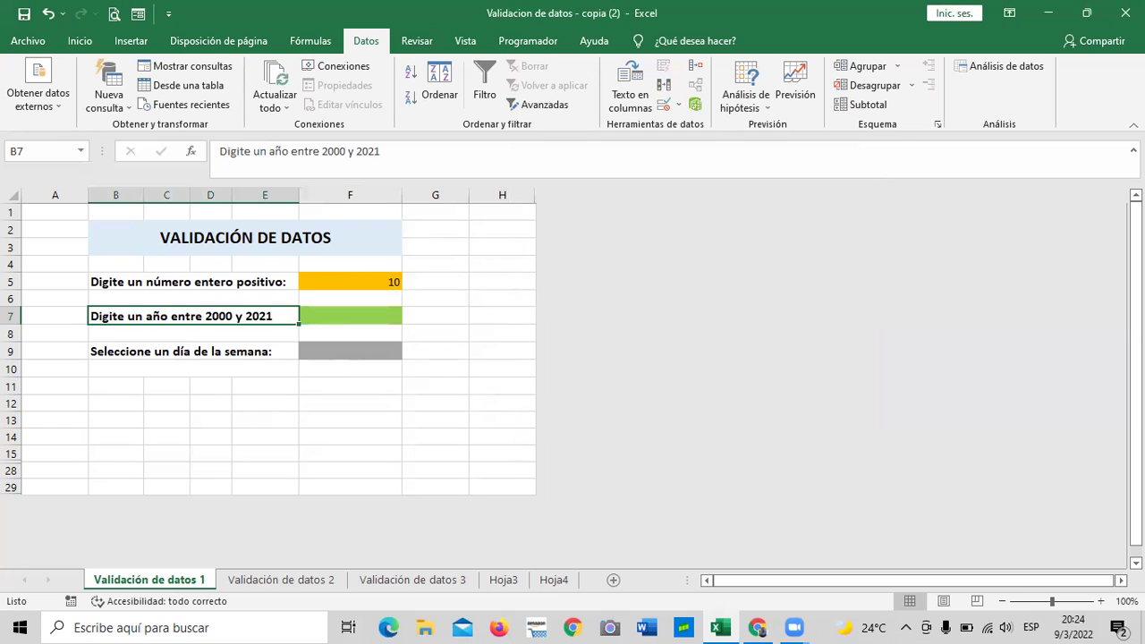
{"action": "left_click", "coordinate": [342, 151]}
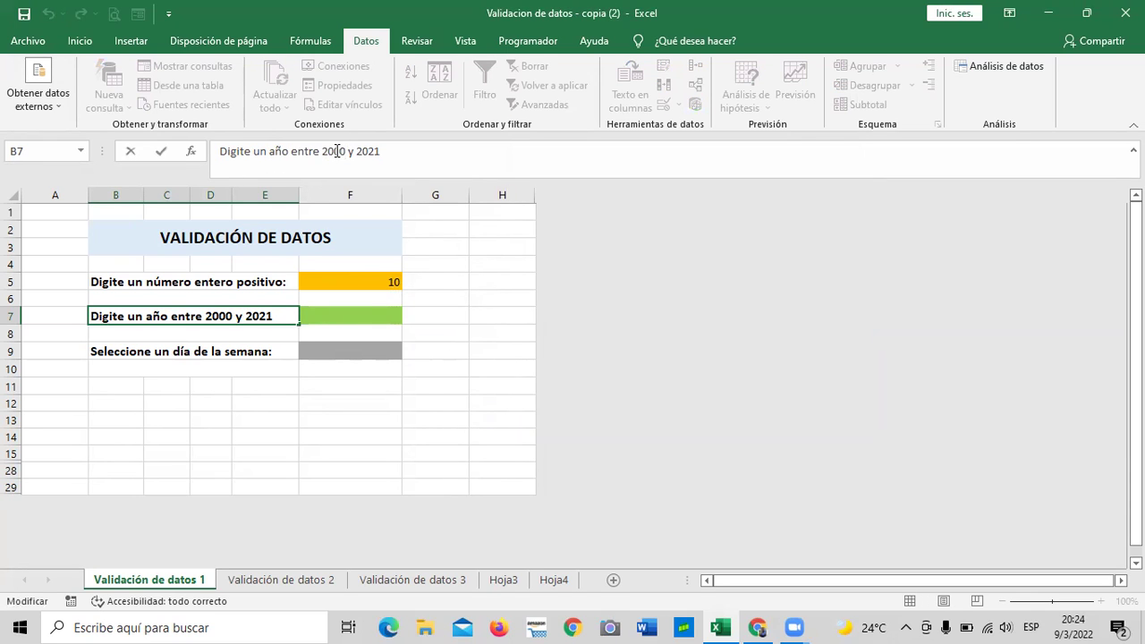
{"action": "key", "text": "BackSpace"}
{"action": "type", "text": "2"}
{"action": "key", "text": "Return"}
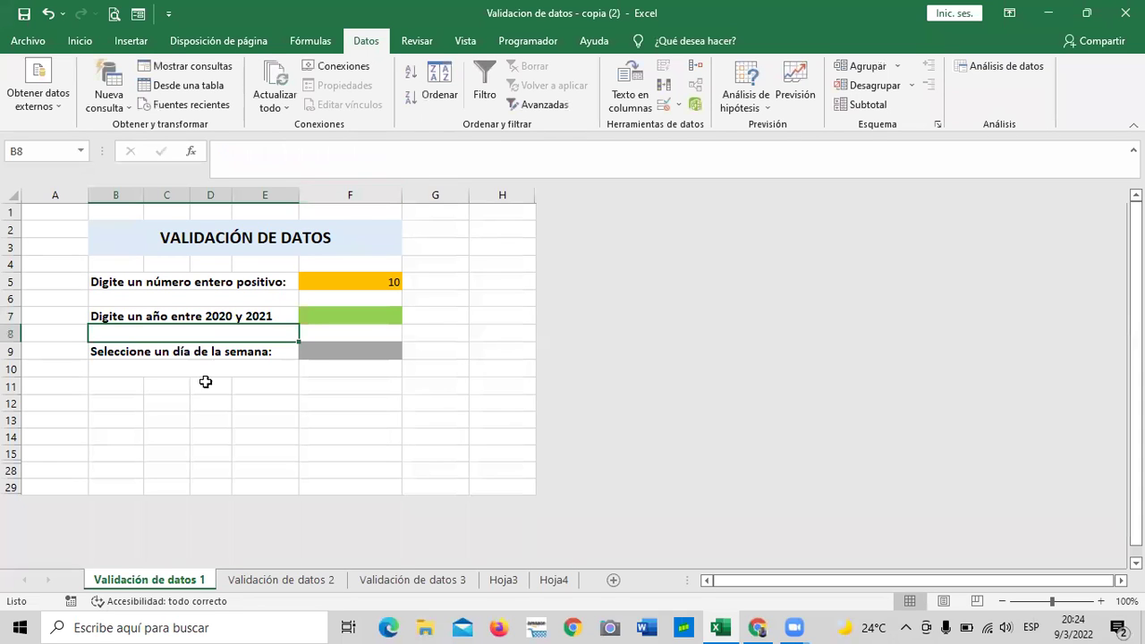
{"action": "left_click", "coordinate": [354, 422]}
- Enter the date 12/8/2020 in cell F7 to test the date rule
{"action": "left_click", "coordinate": [348, 308]}
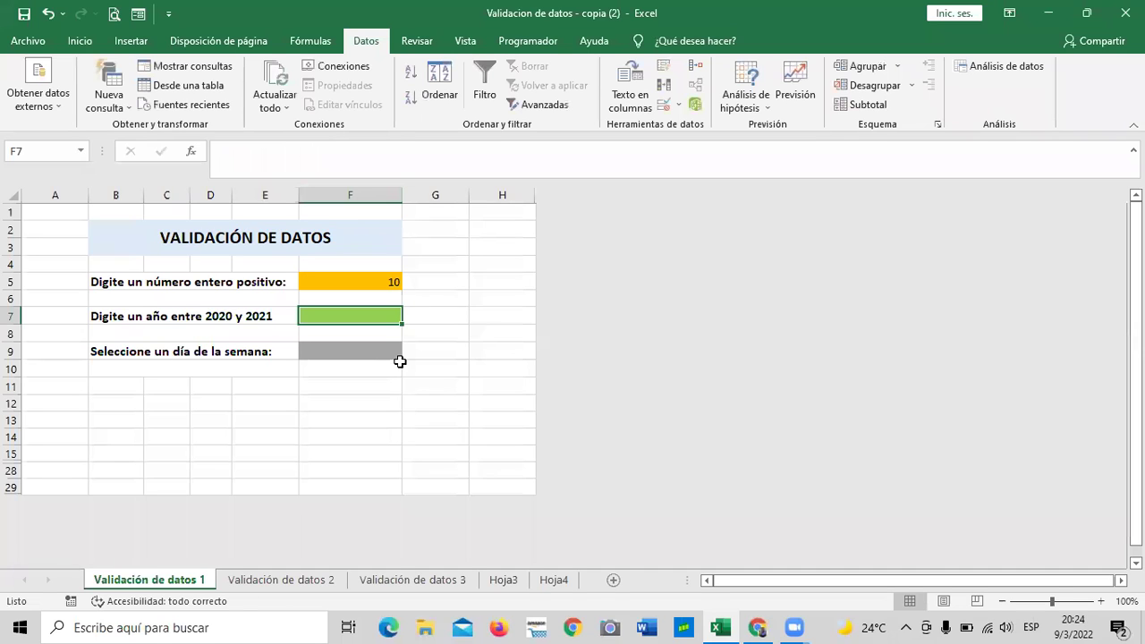
{"action": "type", "text": "12/"}
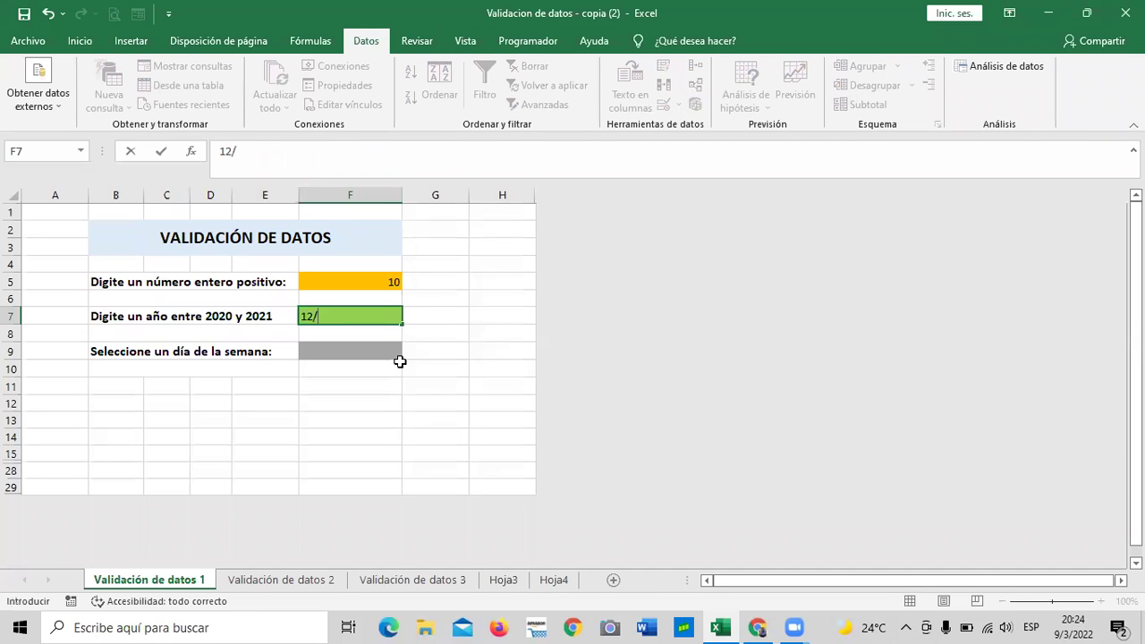
{"action": "type", "text": "8/2020"}
{"action": "key", "text": "Return"}
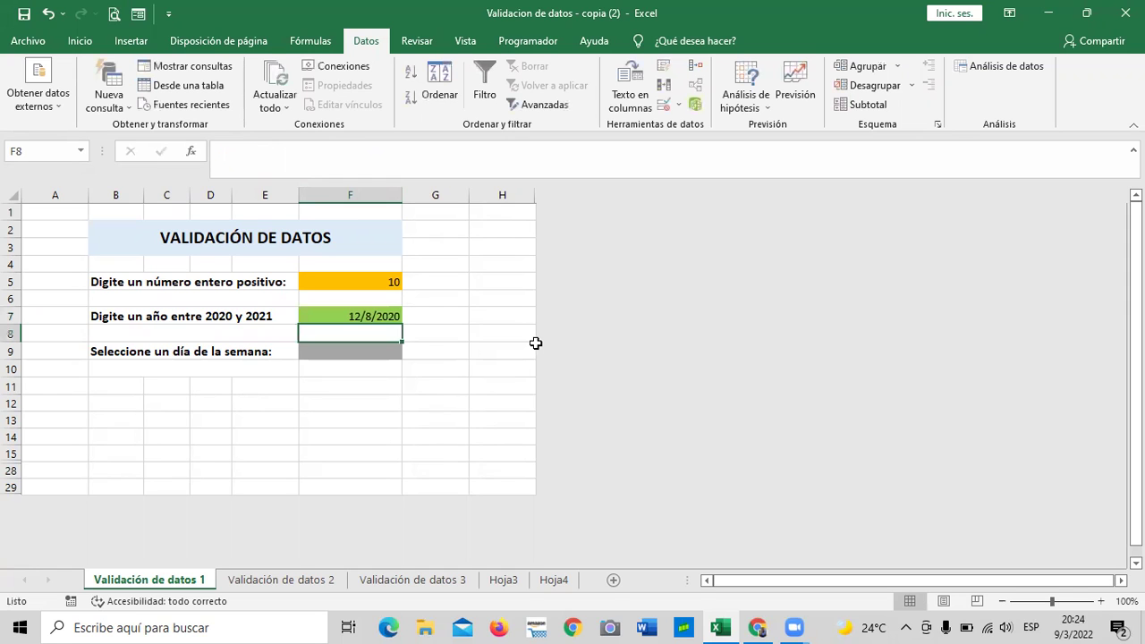
{"action": "left_click", "coordinate": [362, 417]}
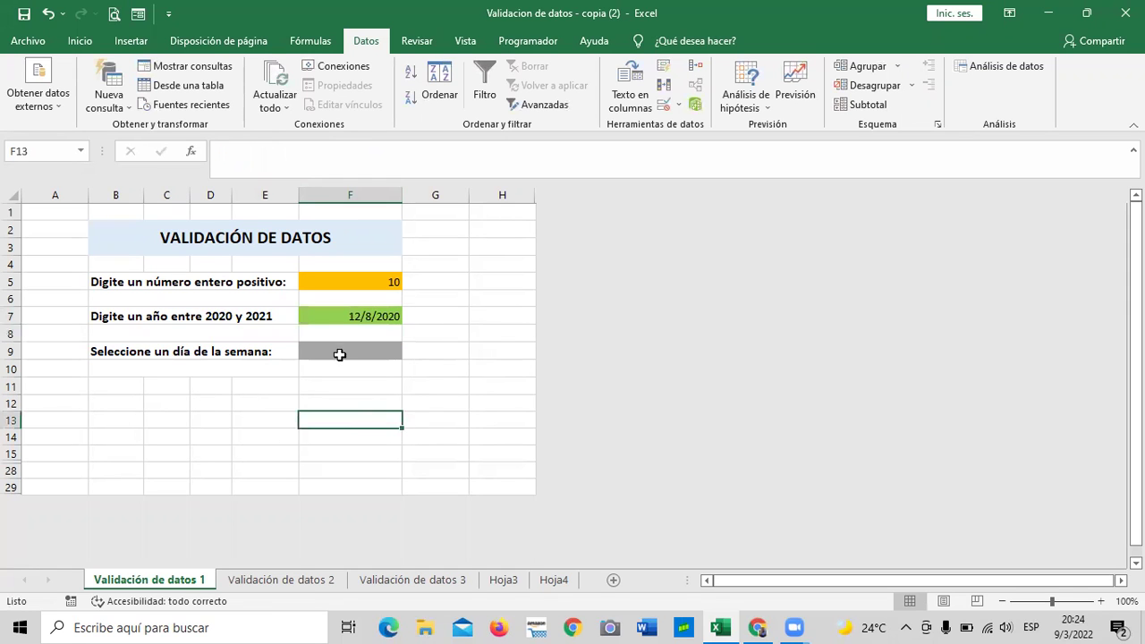
{"action": "left_click", "coordinate": [222, 317]}
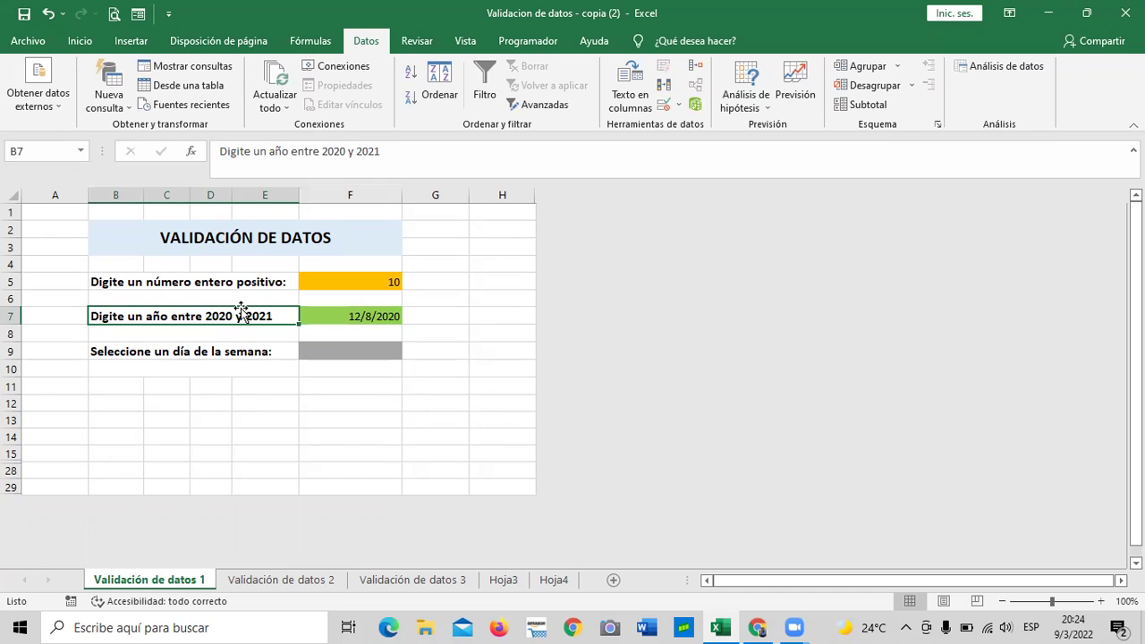
{"action": "left_click", "coordinate": [335, 349]}
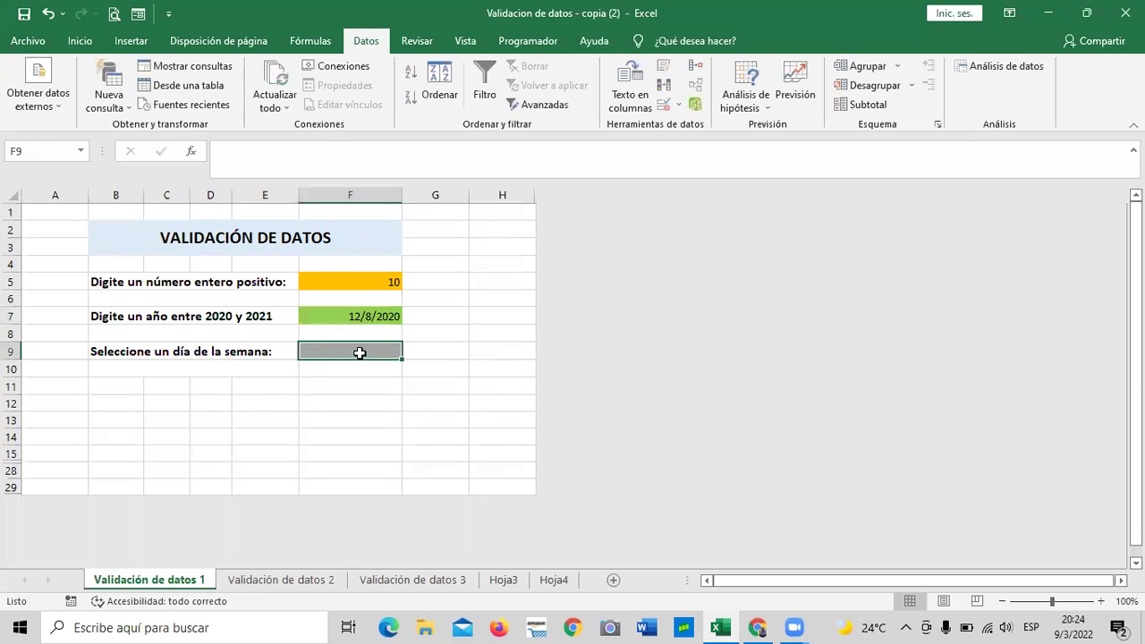
{"action": "left_click", "coordinate": [249, 315]}
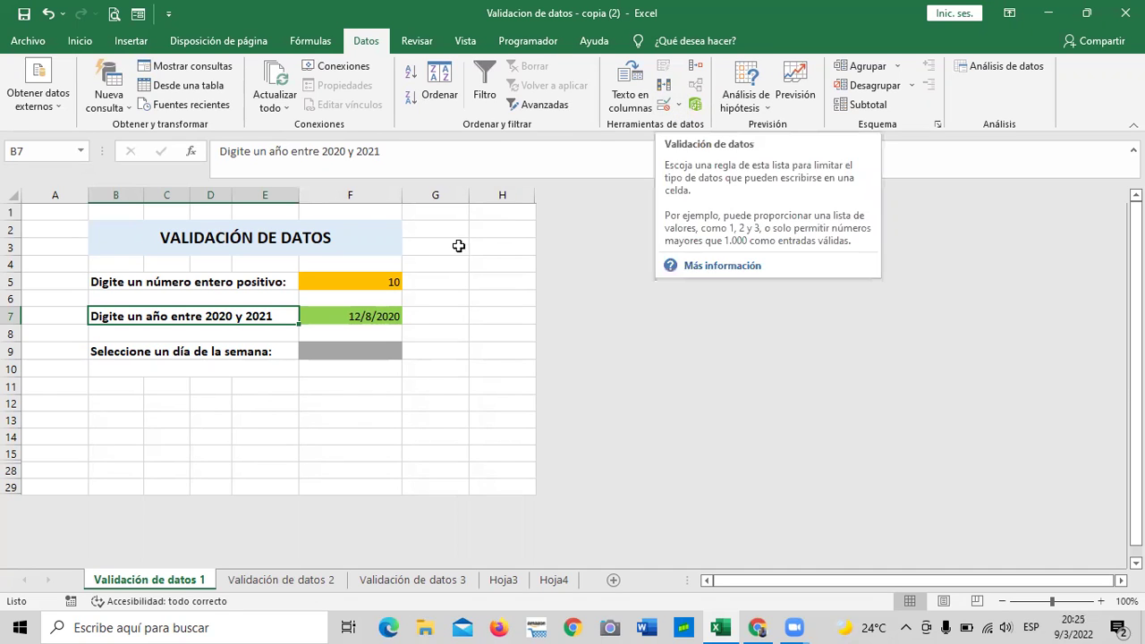
{"action": "left_click", "coordinate": [185, 433]}
{"action": "left_click", "coordinate": [341, 355]}
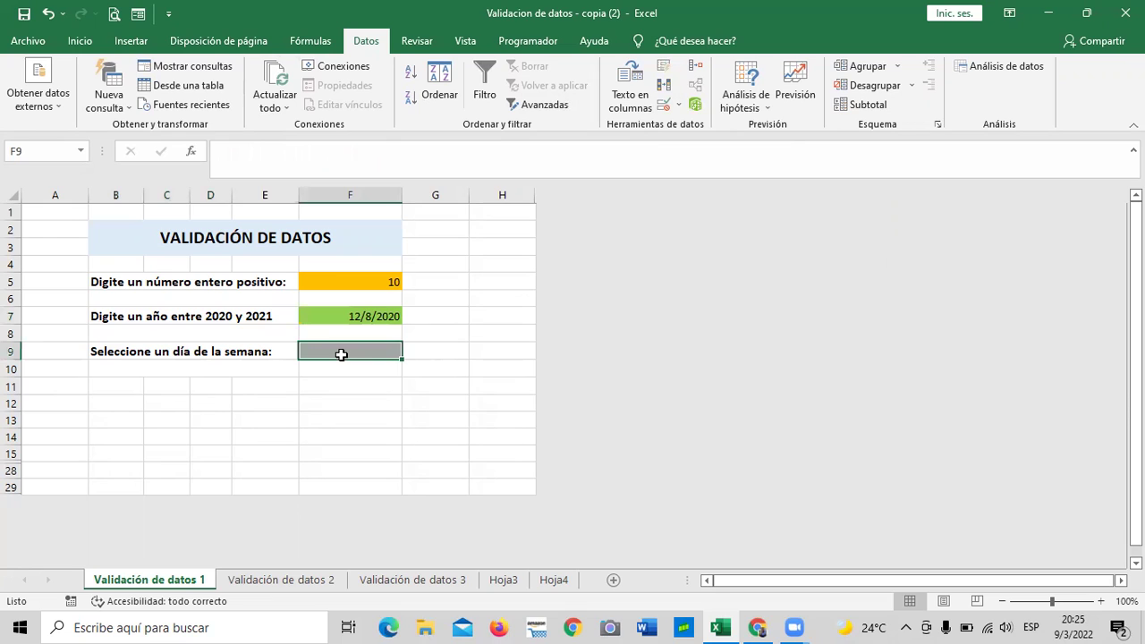
{"action": "left_click", "coordinate": [444, 382]}
{"action": "left_click", "coordinate": [377, 347]}
{"action": "left_click", "coordinate": [440, 390]}
{"action": "left_click", "coordinate": [389, 358]}
{"action": "left_click", "coordinate": [435, 353]}
- Start a data validation rule for cell F9 that allows only values from a list
{"action": "left_click", "coordinate": [375, 348]}
{"action": "left_click", "coordinate": [662, 104]}
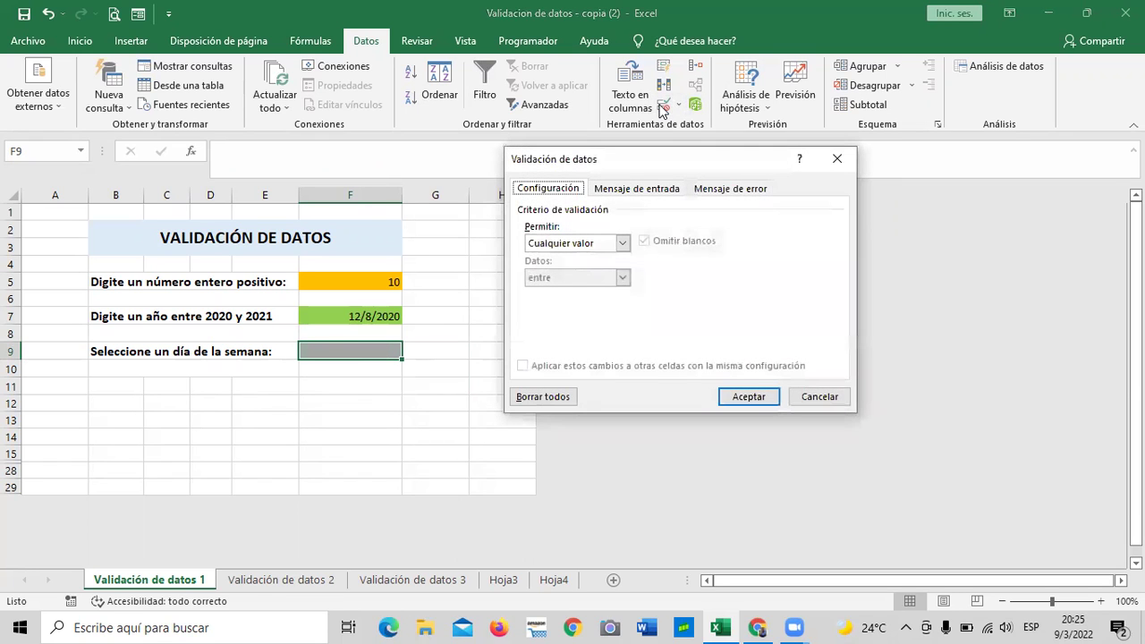
{"action": "left_click", "coordinate": [622, 242]}
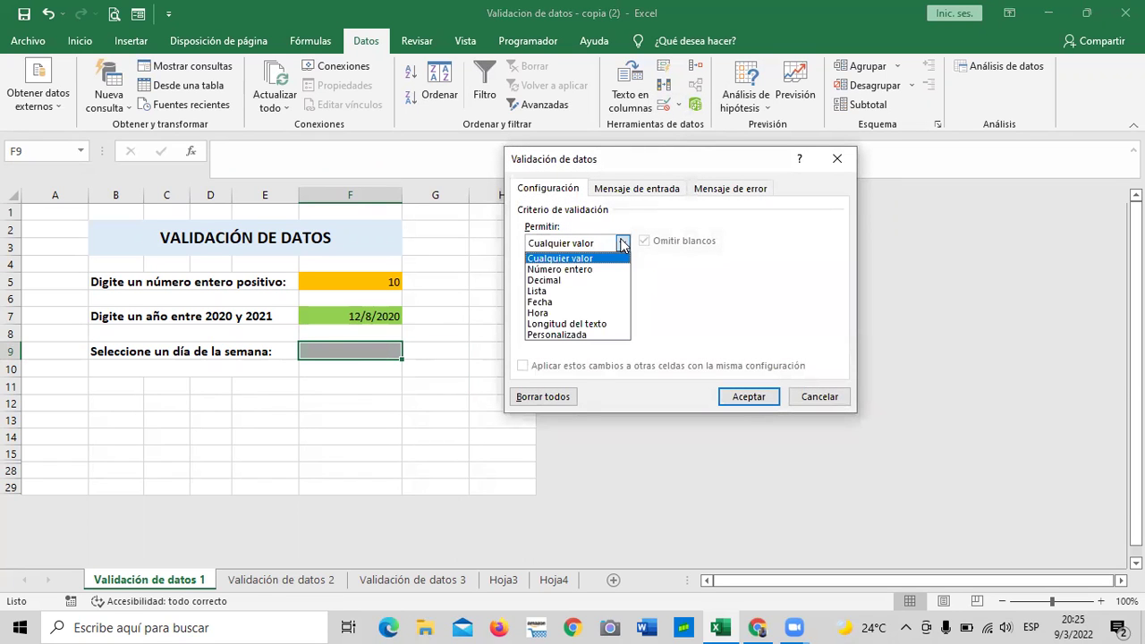
{"action": "left_click", "coordinate": [560, 291]}
{"action": "left_click", "coordinate": [616, 313]}
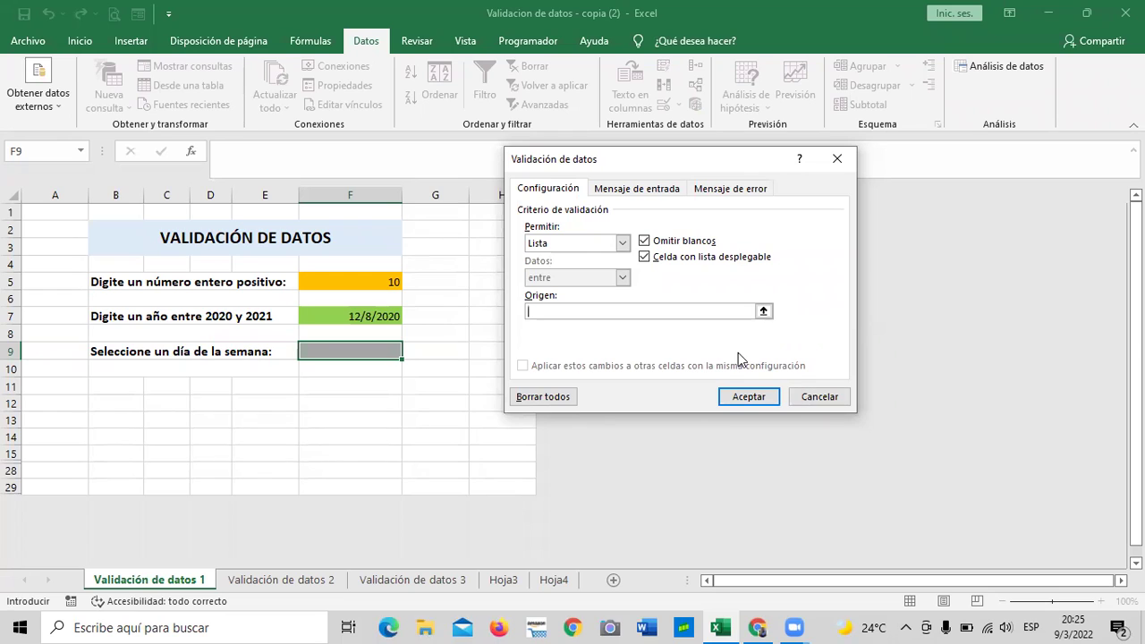
- Set the list source for cell F9 to "lunes; martes; miércoles; jueves; viernes", separated by semicolons, and apply the rule
{"action": "type", "text": "lunes; martes,miércoles"}
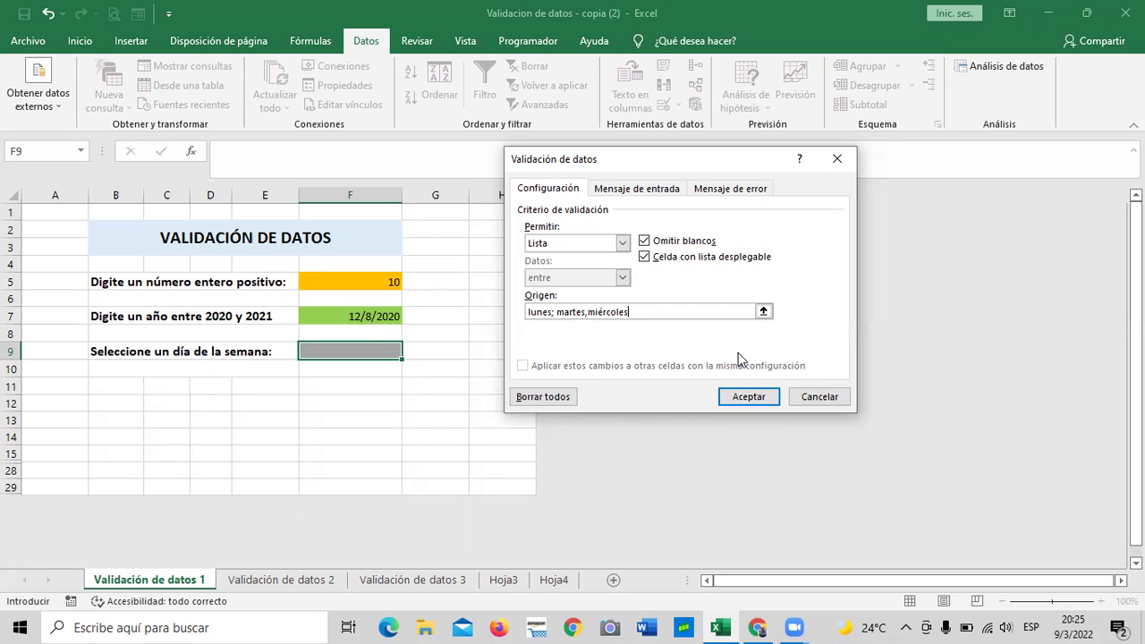
{"action": "type", "text": ","}
{"action": "key", "text": "BackSpace"}
{"action": "type", "text": ";"}
{"action": "type", "text": "jueves"}
{"action": "type", "text": ","}
{"action": "key", "text": "BackSpace"}
{"action": "type", "text": ";viernes"}
{"action": "left_click", "coordinate": [589, 311]}
{"action": "key", "text": "BackSpace"}
{"action": "type", "text": ";"}
{"action": "left_click", "coordinate": [633, 311]}
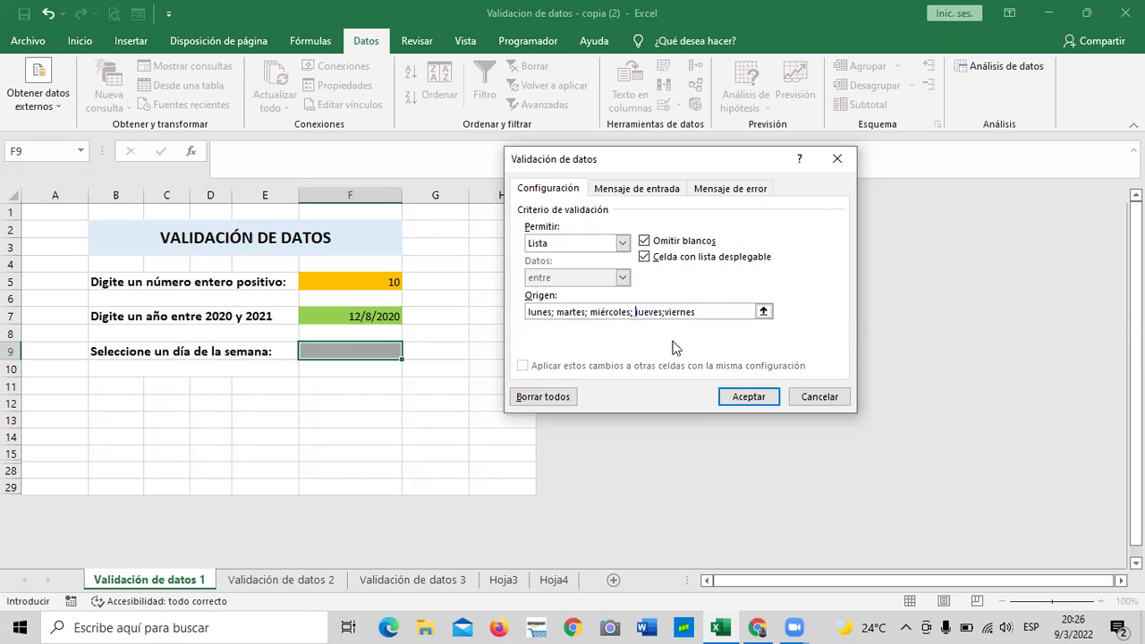
{"action": "left_click", "coordinate": [666, 311]}
{"action": "left_click", "coordinate": [747, 397]}
- Test the drop-down list in cell F9 by choosing miércoles and then viernes
{"action": "left_click", "coordinate": [371, 402]}
{"action": "left_click", "coordinate": [363, 355]}
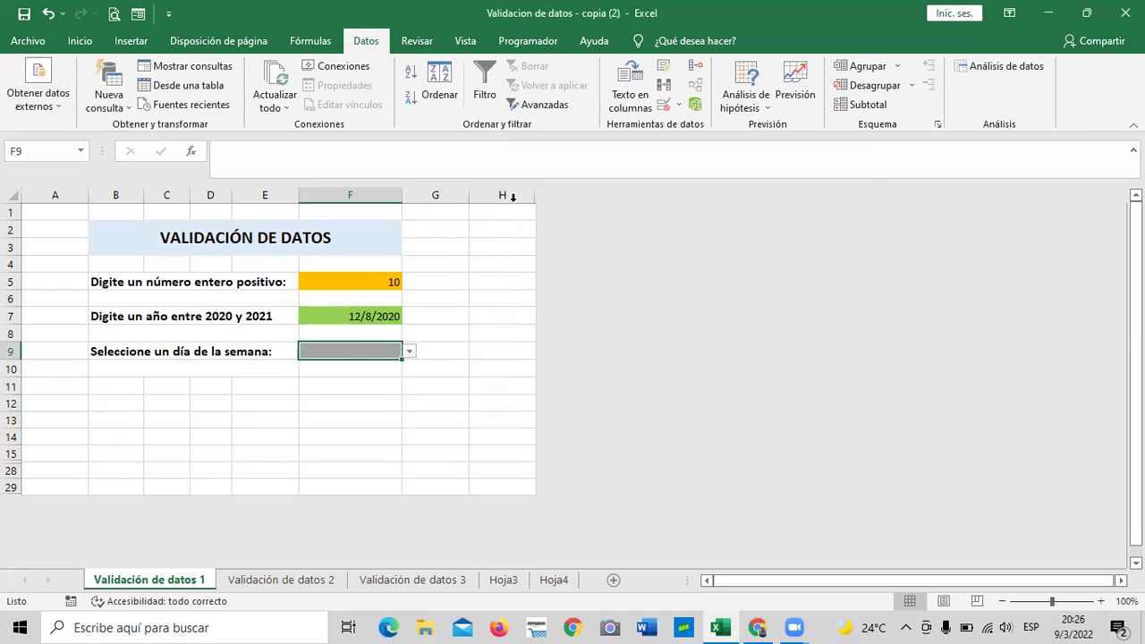
{"action": "left_click", "coordinate": [410, 352]}
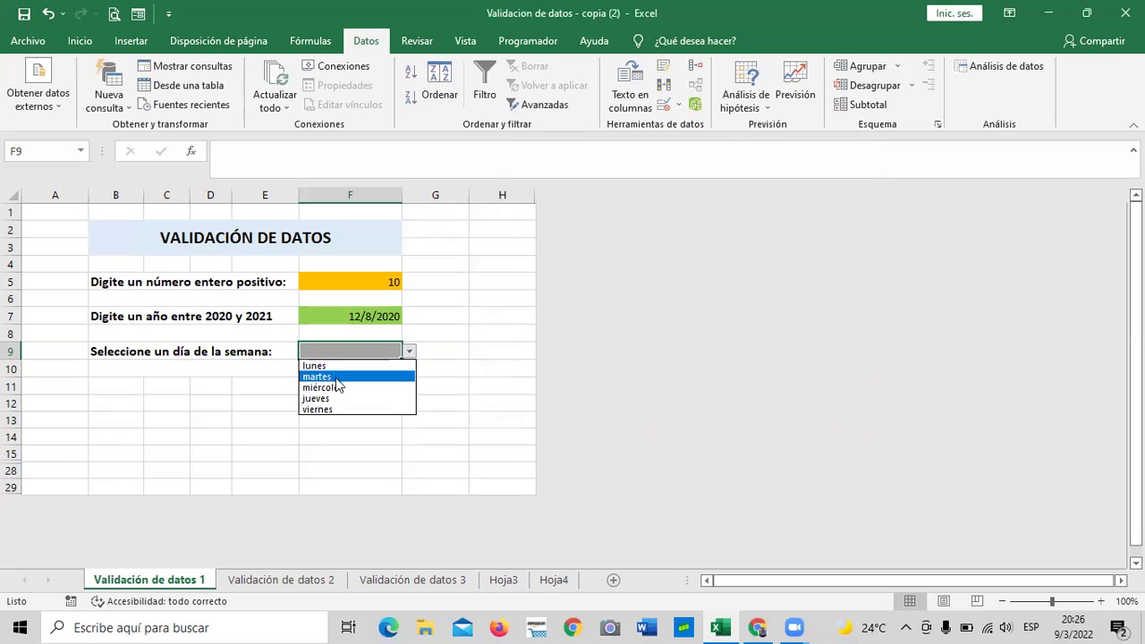
{"action": "left_click", "coordinate": [334, 387]}
{"action": "left_click", "coordinate": [409, 352]}
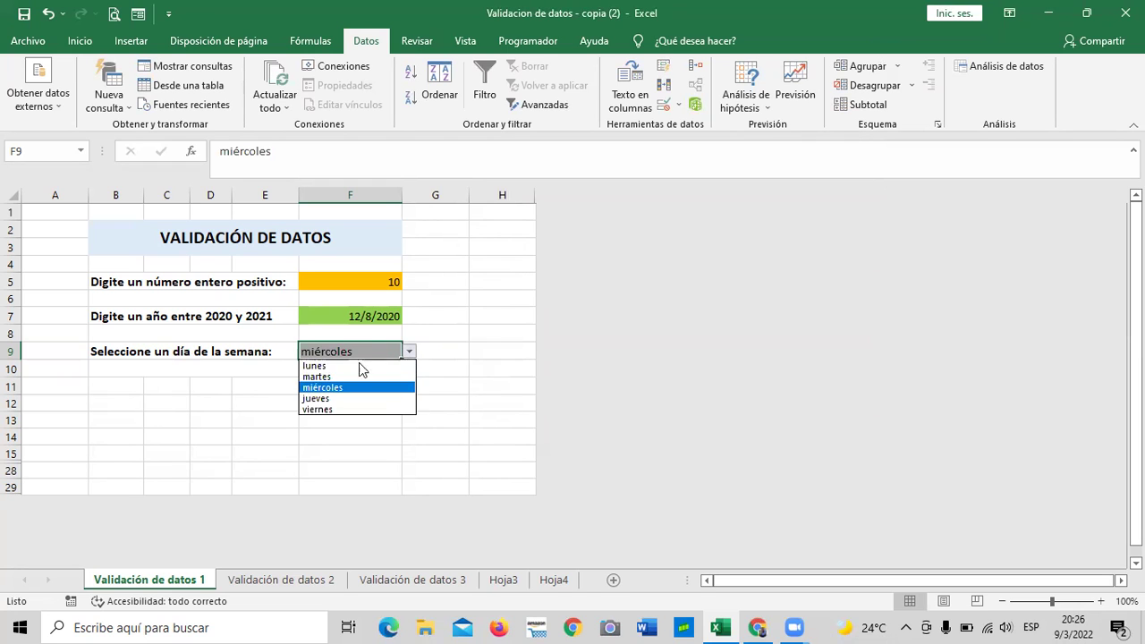
{"action": "left_click", "coordinate": [340, 407]}
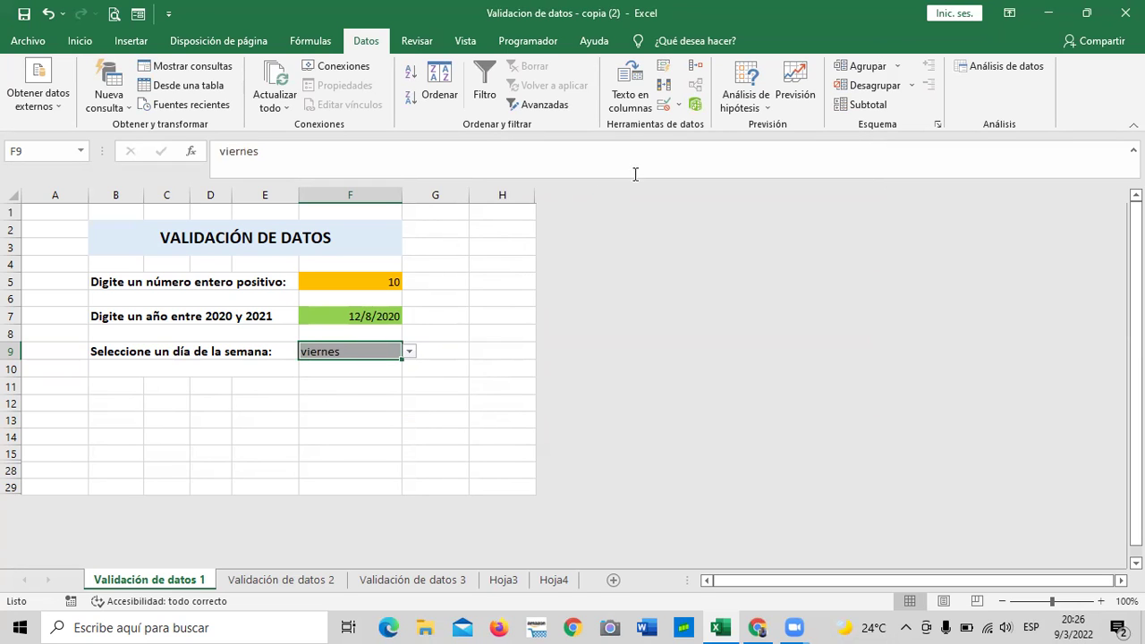
- Replace the semicolon between jueves and viernes with a comma in cell F9's list source and apply the change
{"action": "left_click", "coordinate": [664, 105]}
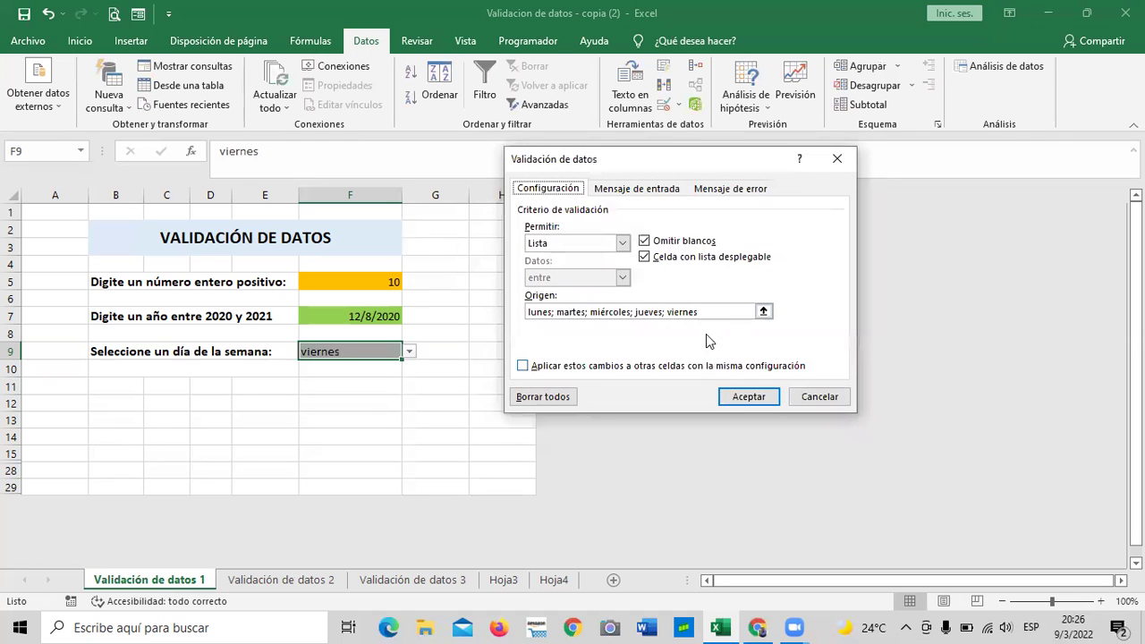
{"action": "left_click", "coordinate": [665, 312]}
{"action": "key", "text": "BackSpace"}
{"action": "type", "text": ","}
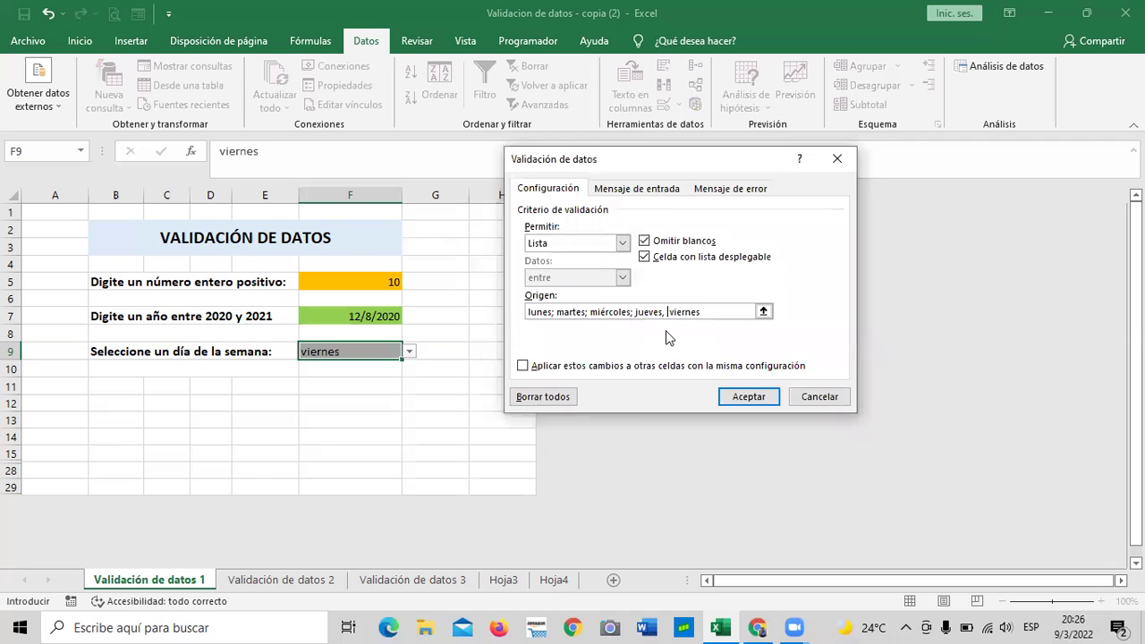
{"action": "left_click", "coordinate": [730, 398]}
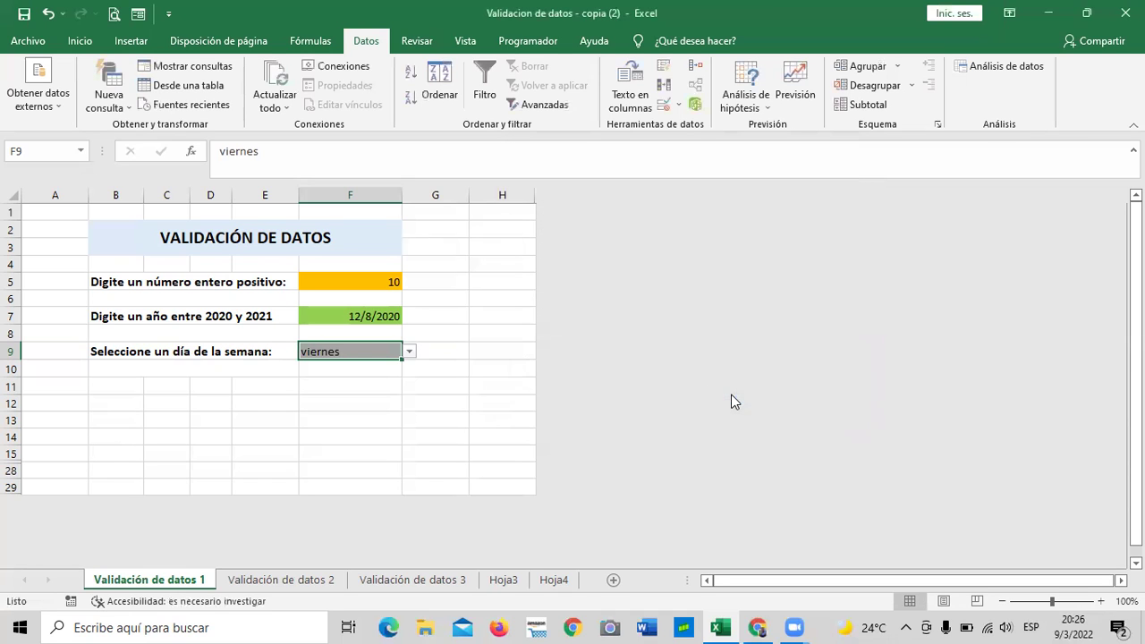
- Try the combined "jueves, viernes" option in cell F9's list, then choose martes
{"action": "left_click", "coordinate": [481, 419]}
{"action": "left_click", "coordinate": [362, 351]}
{"action": "left_click", "coordinate": [409, 351]}
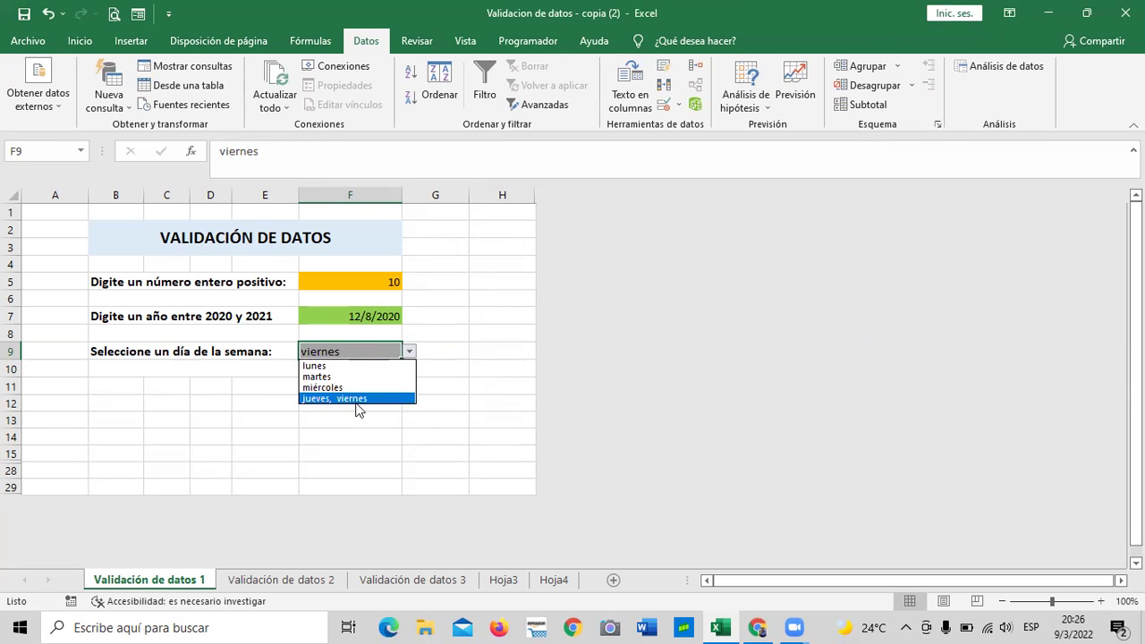
{"action": "left_click", "coordinate": [361, 400]}
{"action": "left_click", "coordinate": [408, 351]}
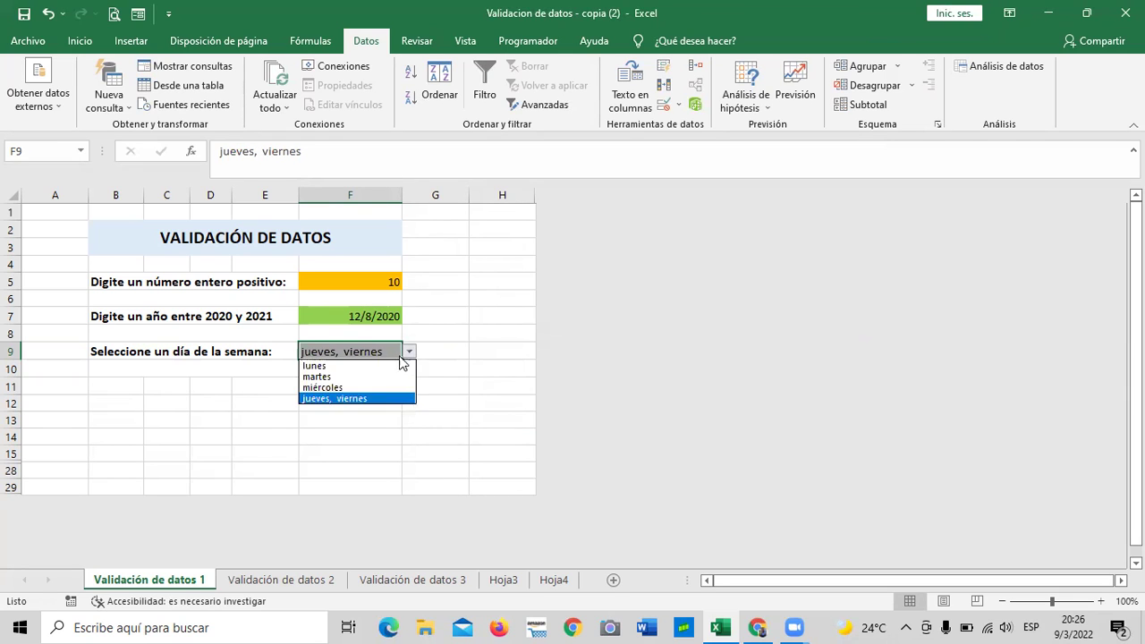
{"action": "left_click", "coordinate": [376, 375]}
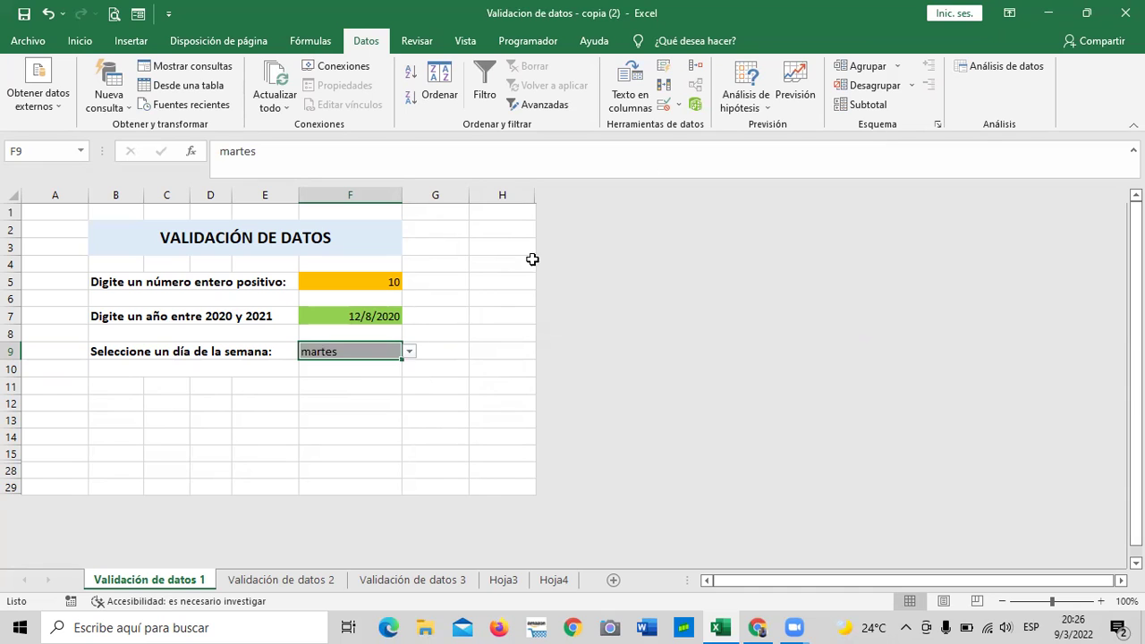
- Restore the semicolon between jueves and viernes in cell F9's list source and apply the rule
{"action": "left_click", "coordinate": [664, 104]}
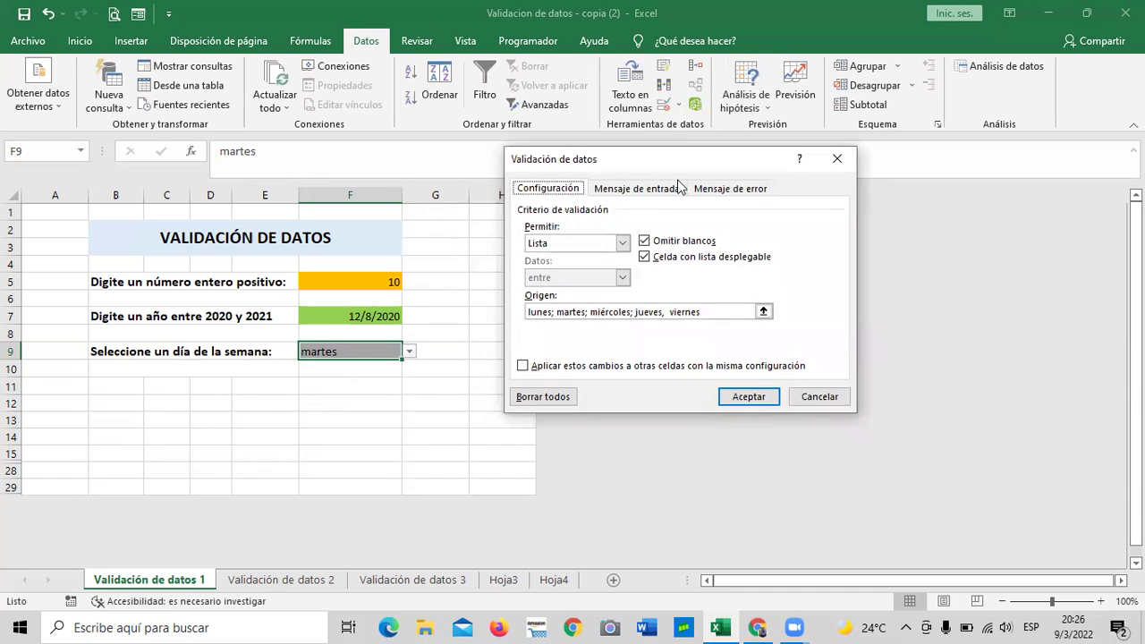
{"action": "left_click", "coordinate": [666, 312]}
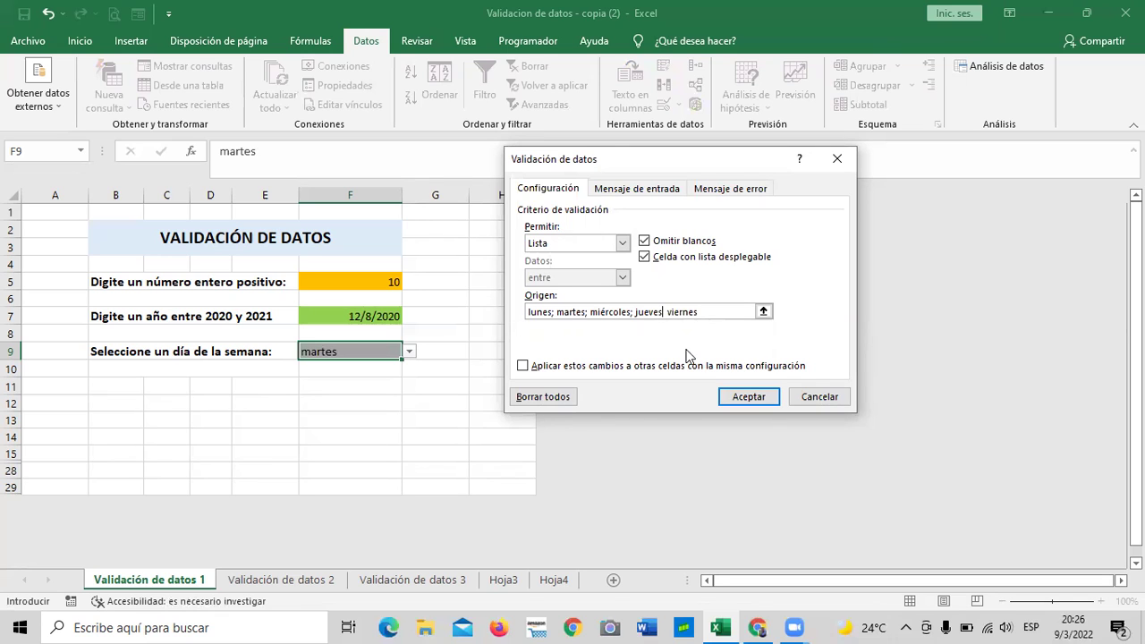
{"action": "type", "text": ";"}
{"action": "left_click", "coordinate": [748, 396]}
- Choose jueves from the weekday list in cell F9
{"action": "left_click", "coordinate": [403, 420]}
{"action": "left_click", "coordinate": [362, 355]}
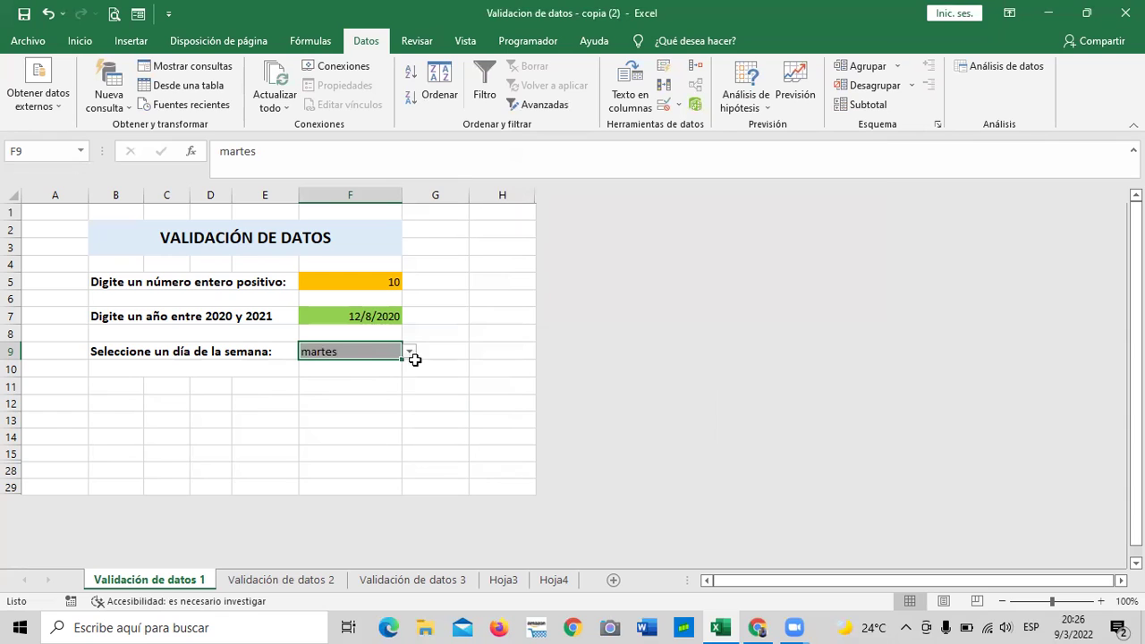
{"action": "left_click", "coordinate": [409, 352]}
{"action": "key", "text": "Escape"}
{"action": "left_click", "coordinate": [410, 352]}
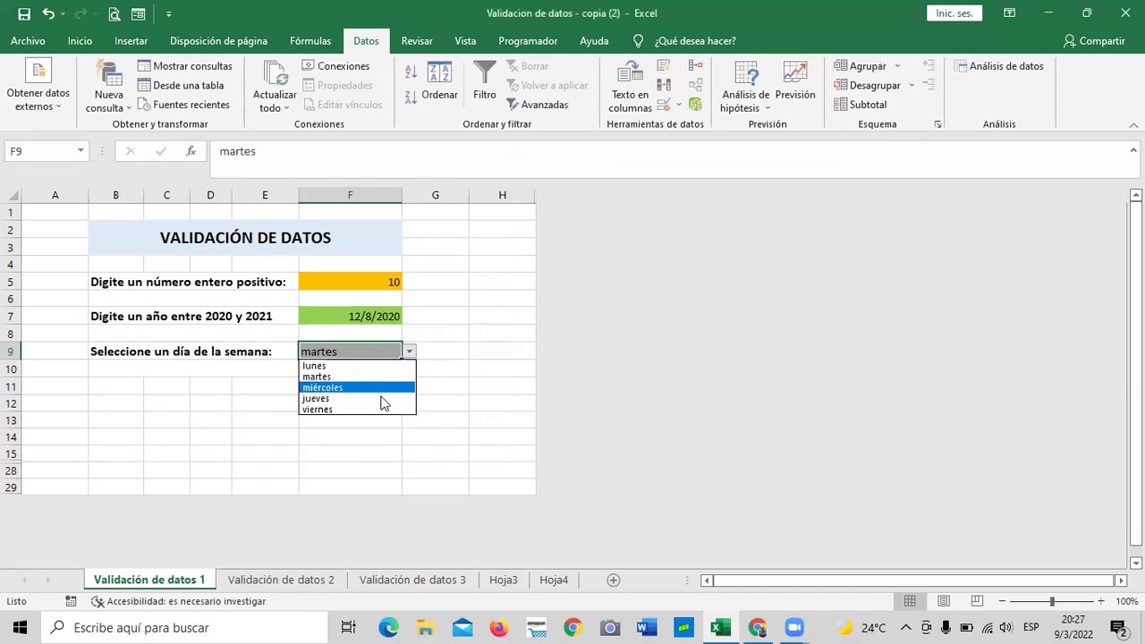
{"action": "left_click", "coordinate": [370, 399]}
{"action": "left_click", "coordinate": [452, 381]}
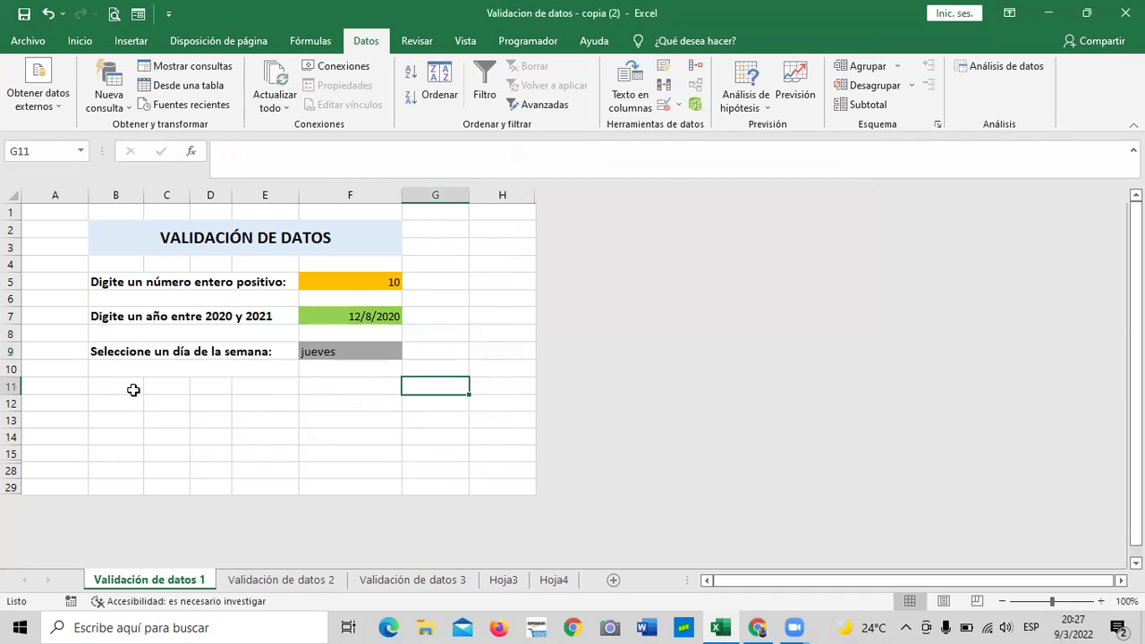
- Set a time validation for cell F11 between 8:00 and 5:00 and try to apply it
{"action": "left_click", "coordinate": [332, 388]}
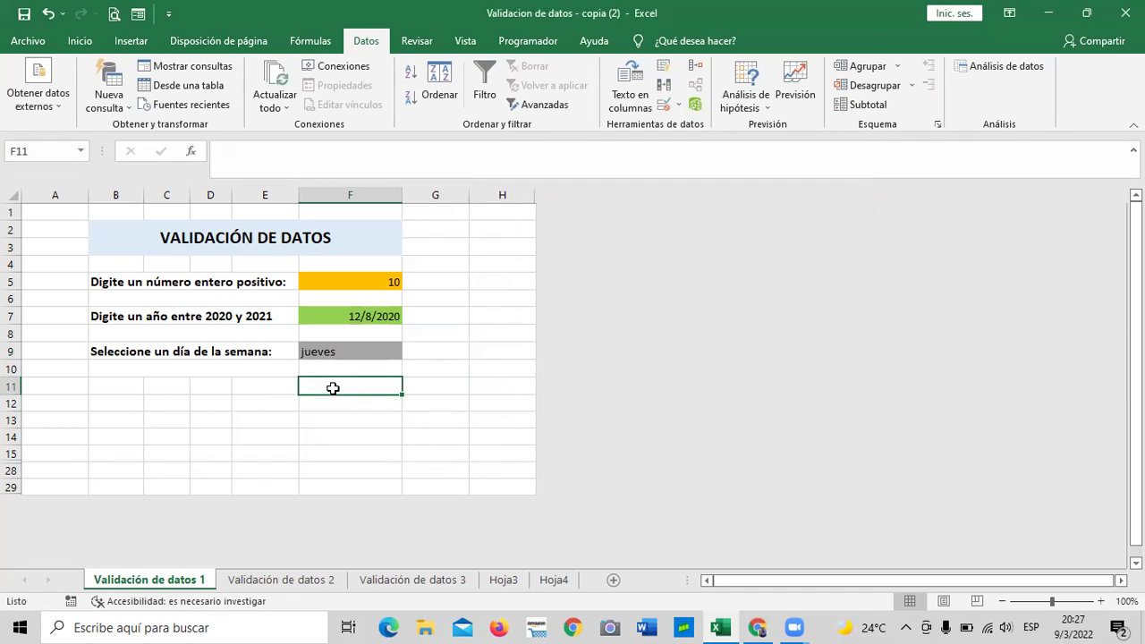
{"action": "left_click", "coordinate": [663, 106]}
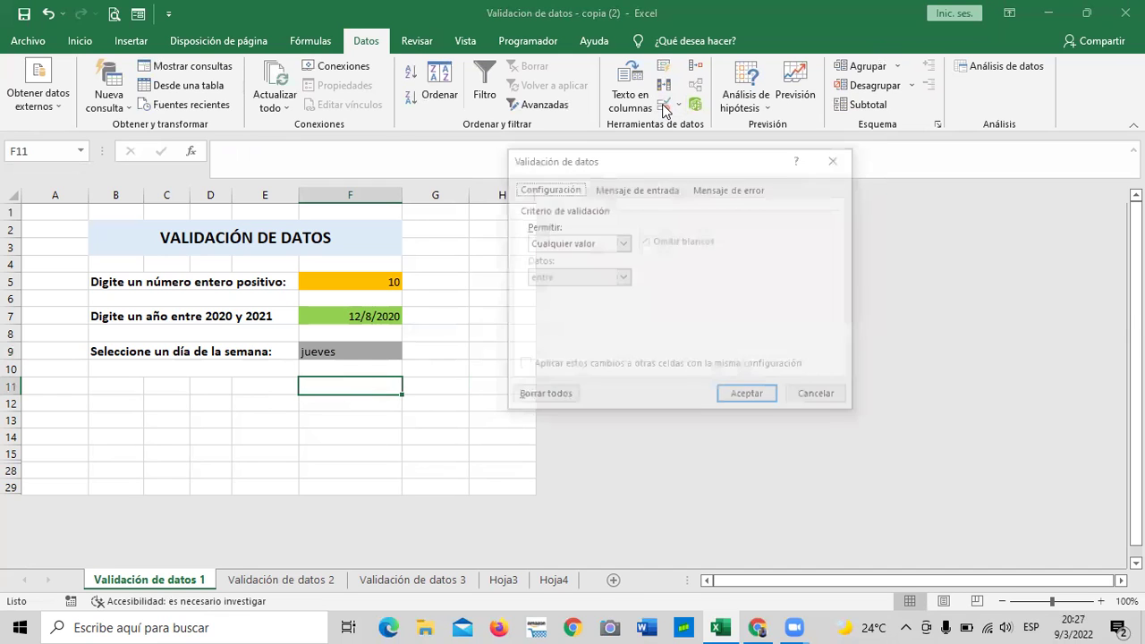
{"action": "left_click", "coordinate": [623, 243]}
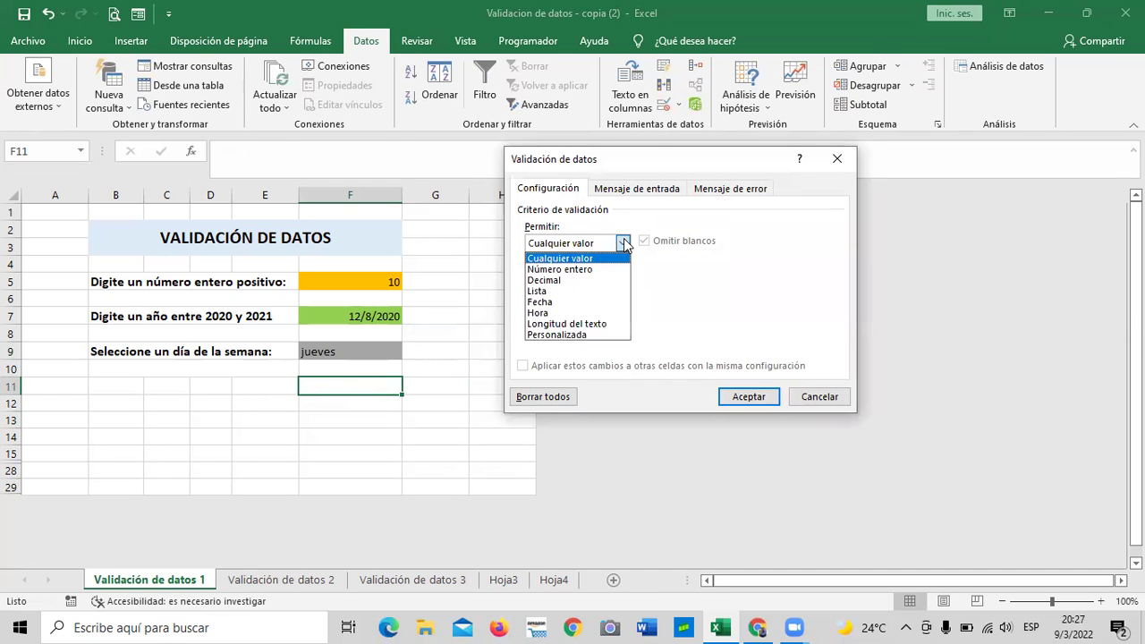
{"action": "left_click", "coordinate": [554, 312]}
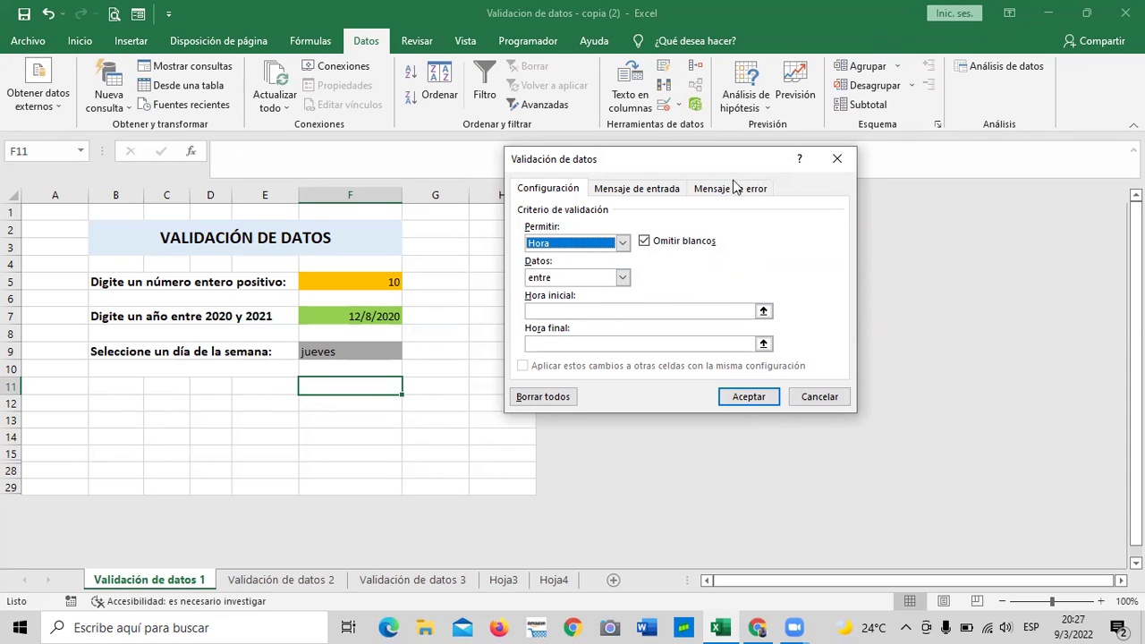
{"action": "left_click", "coordinate": [653, 311]}
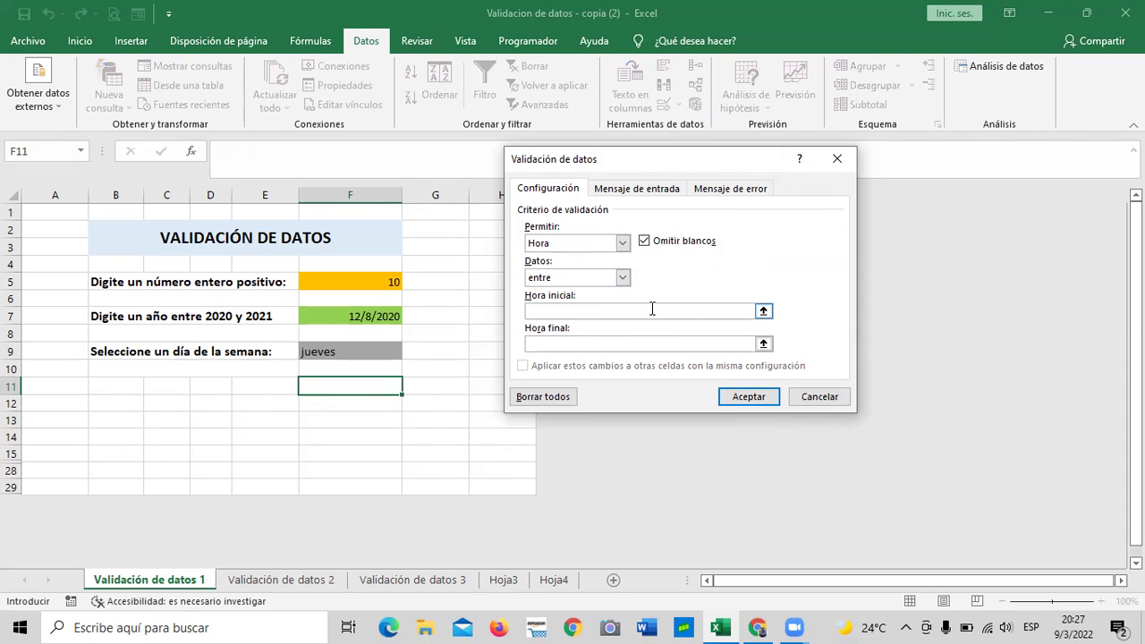
{"action": "type", "text": "8:00"}
{"action": "left_click", "coordinate": [639, 343]}
{"action": "type", "text": "5:00"}
{"action": "left_click", "coordinate": [729, 397]}
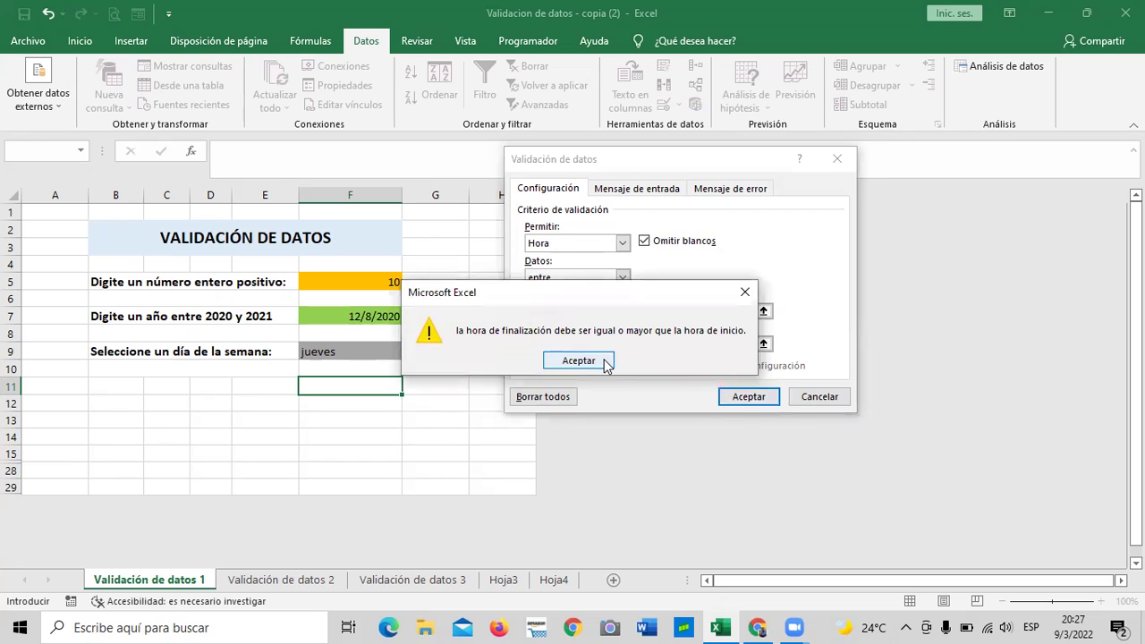
{"action": "left_click", "coordinate": [592, 360]}
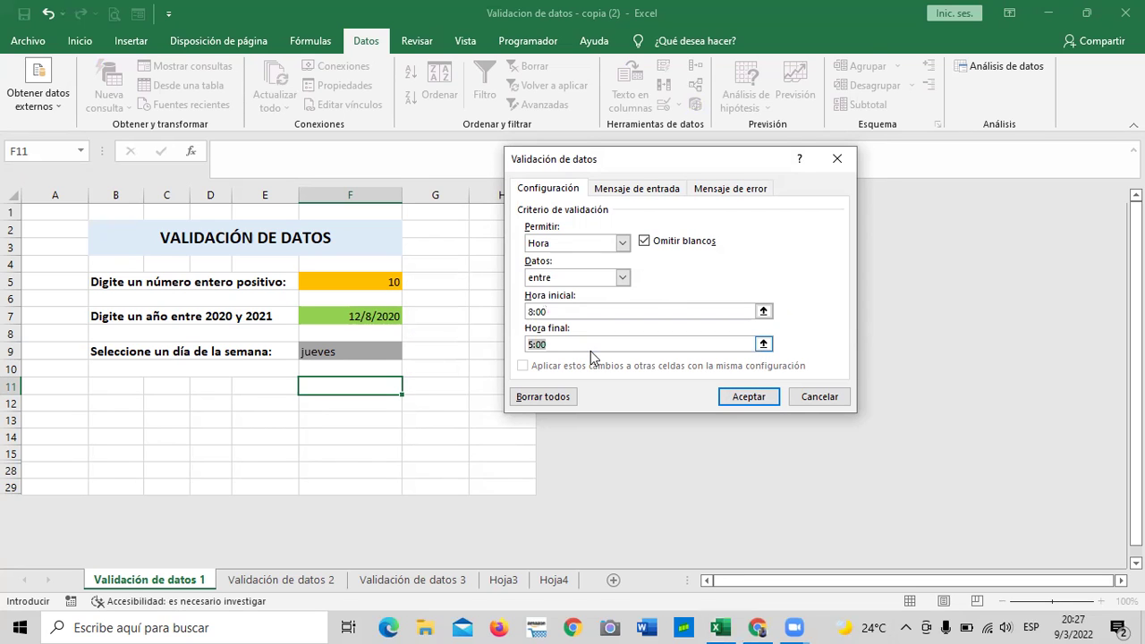
- Set the end time of cell F11's validation to 17:00 and apply the rule
{"action": "left_click", "coordinate": [578, 313]}
{"action": "key", "text": "BackSpace"}
{"action": "key", "text": "BackSpace"}
{"action": "key", "text": "BackSpace"}
{"action": "key", "text": "BackSpace"}
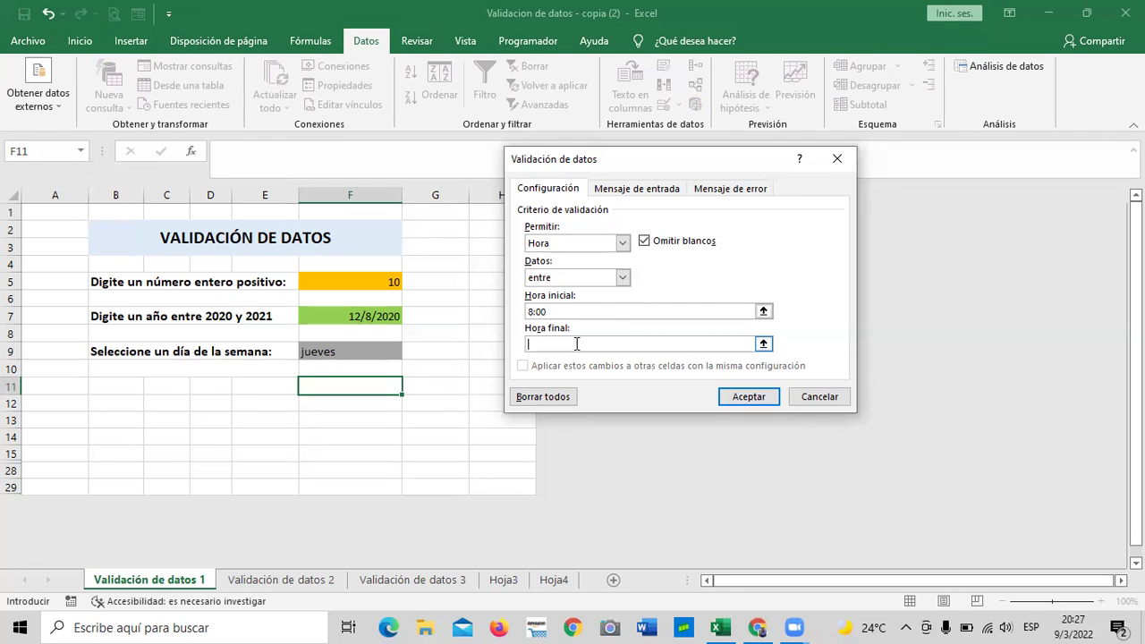
{"action": "type", "text": "17:00"}
{"action": "left_click", "coordinate": [731, 399]}
{"action": "left_click", "coordinate": [483, 336]}
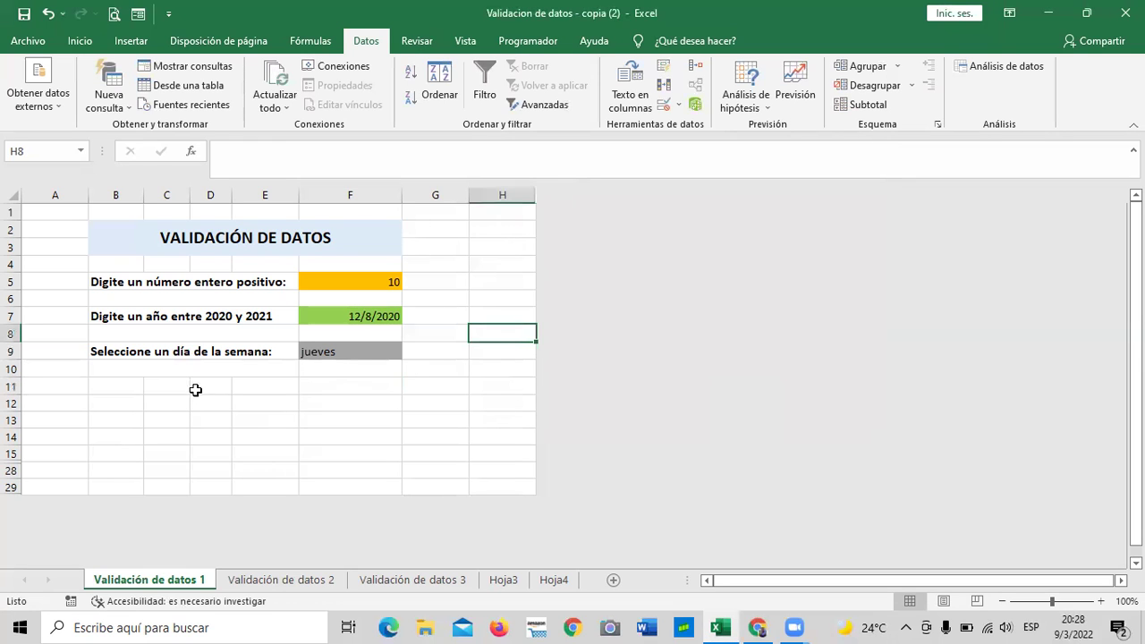
- Enter the label Hora in cell E11
{"action": "left_click", "coordinate": [258, 388]}
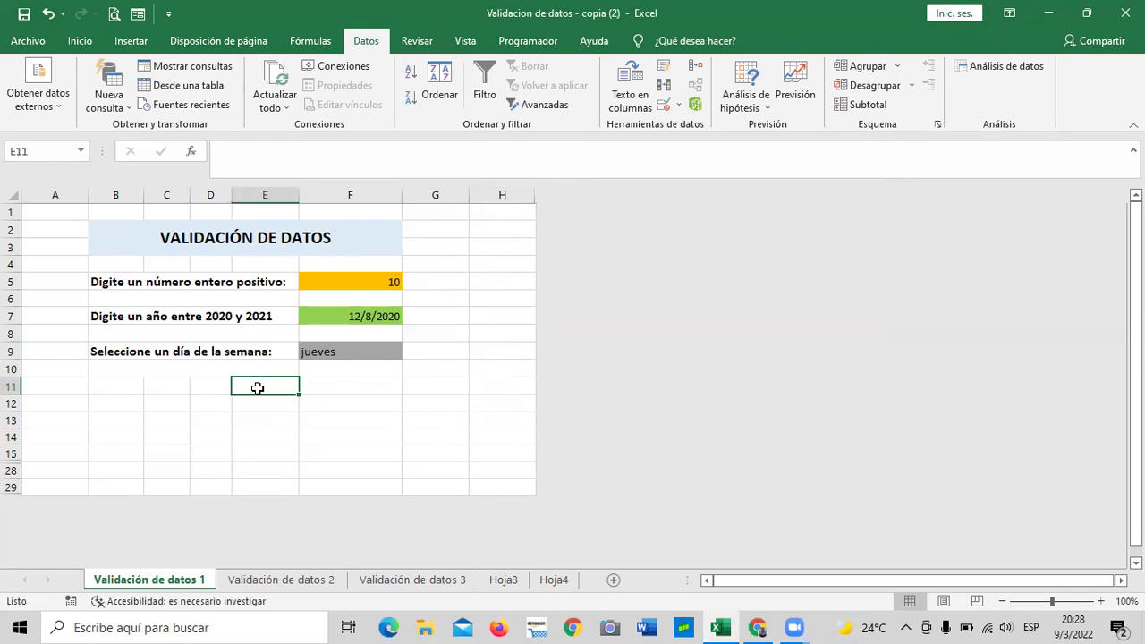
{"action": "type", "text": "Hora"}
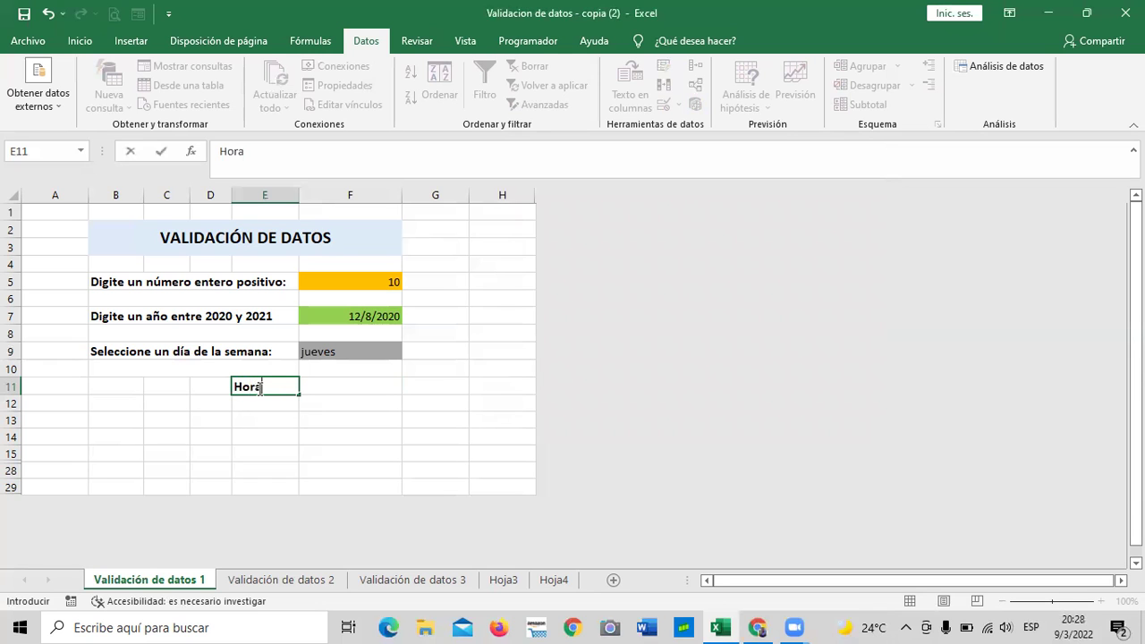
{"action": "left_click", "coordinate": [348, 414]}
- Test the time rule by trying to enter 6:00 in cell F11
{"action": "left_click", "coordinate": [368, 382]}
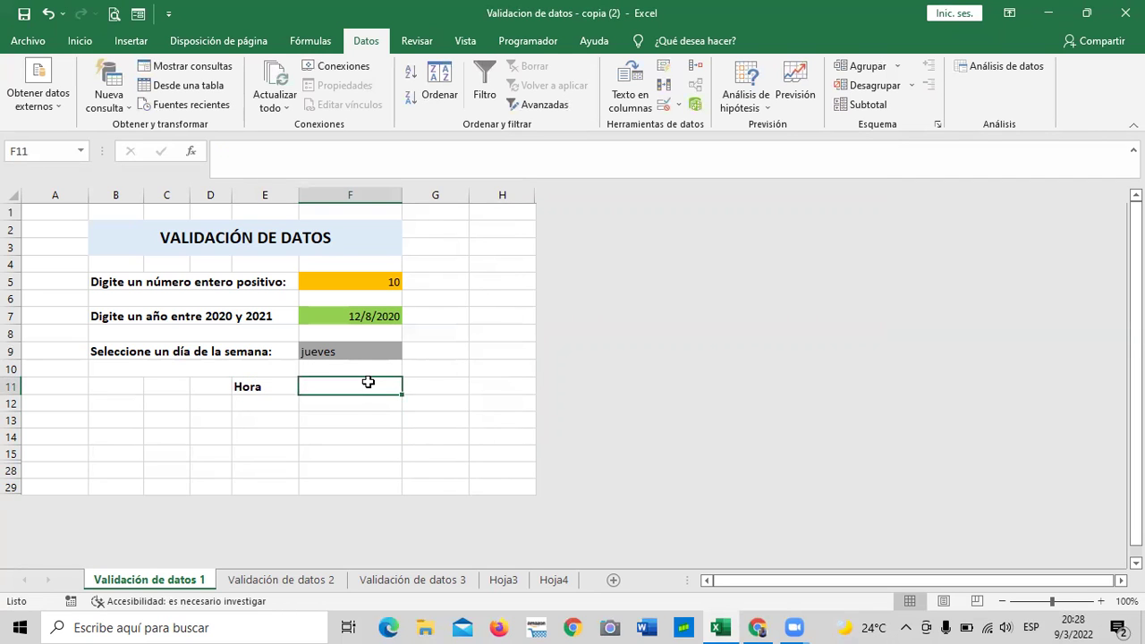
{"action": "left_click", "coordinate": [373, 457]}
{"action": "left_click", "coordinate": [365, 386]}
{"action": "type", "text": "6"}
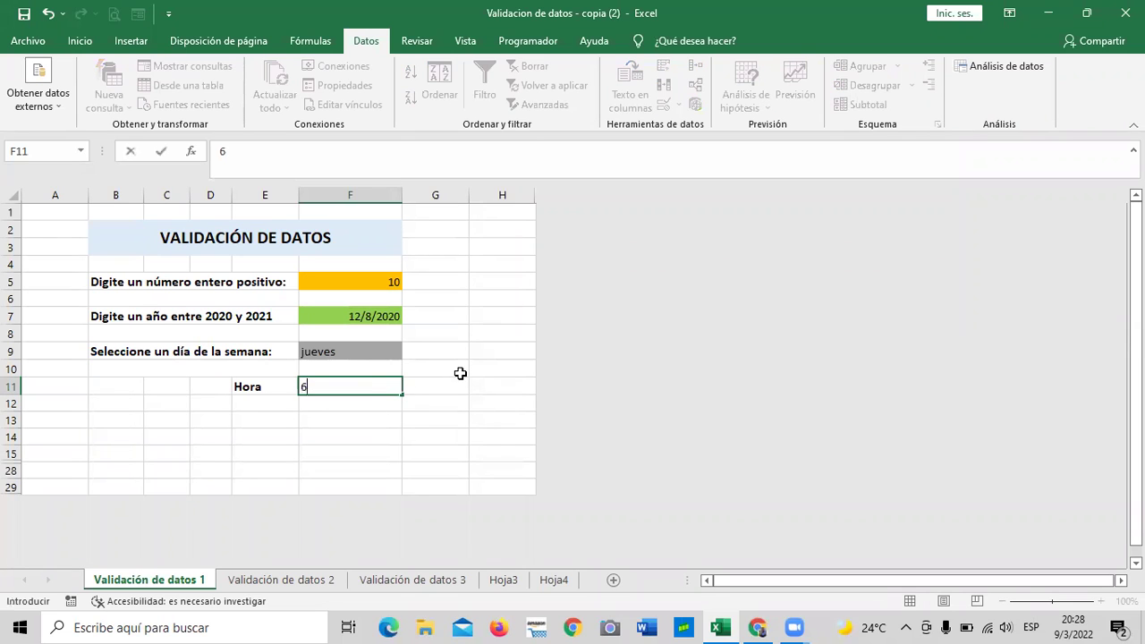
{"action": "type", "text": ":00"}
{"action": "left_click", "coordinate": [464, 381]}
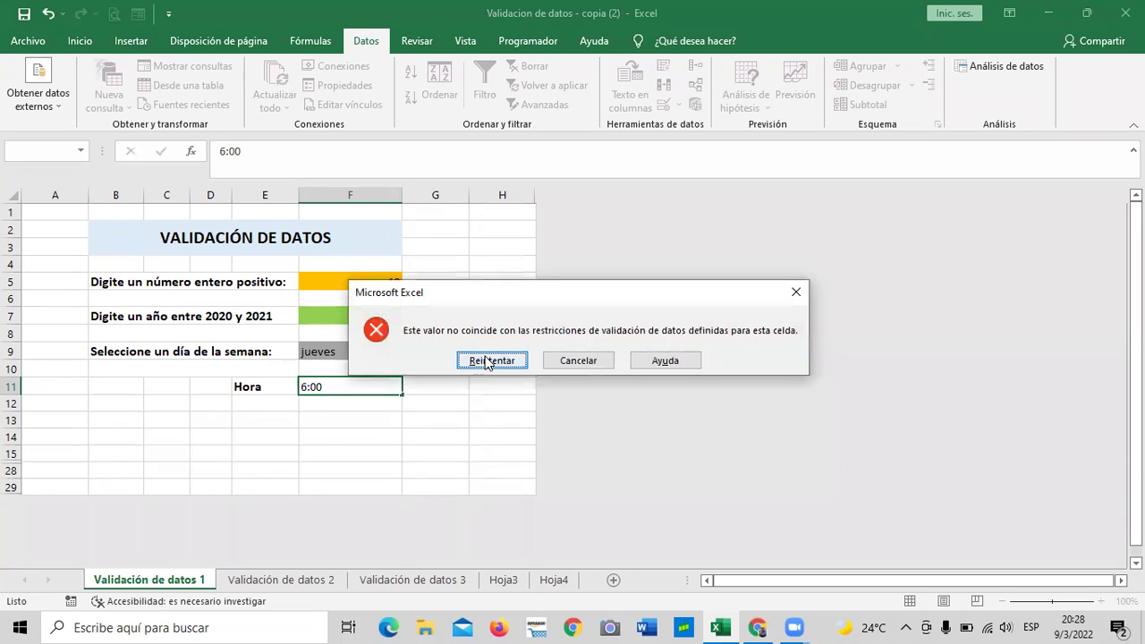
{"action": "left_click", "coordinate": [487, 359]}
- Add am to the time in cell F11 and try to enter 6:00 am
{"action": "left_click", "coordinate": [364, 385]}
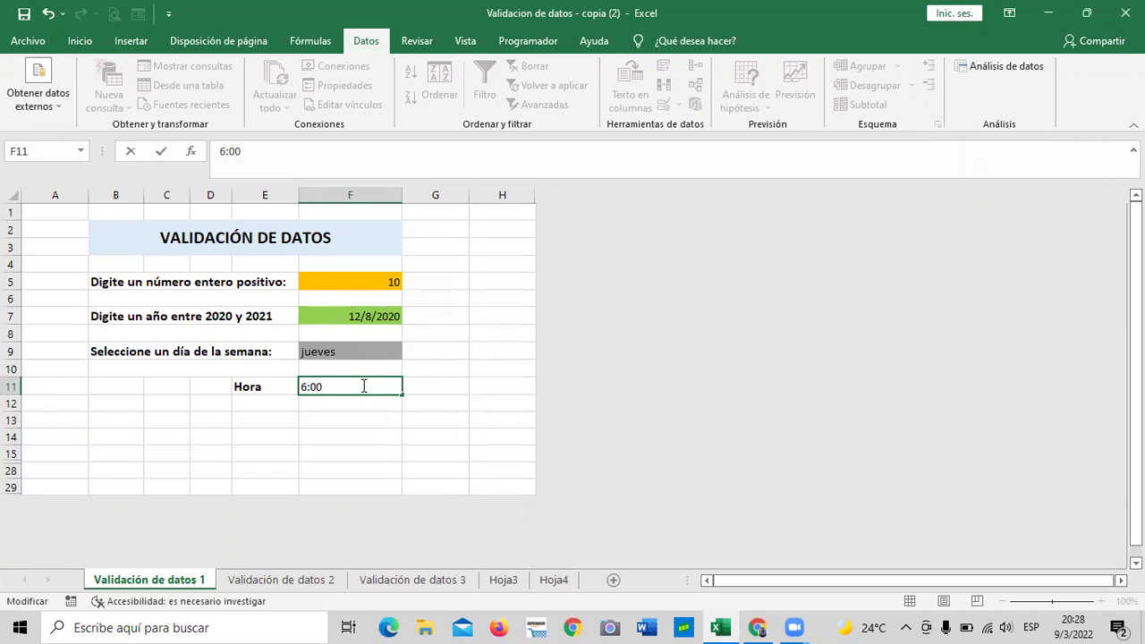
{"action": "type", "text": "am"}
{"action": "key", "text": "Return"}
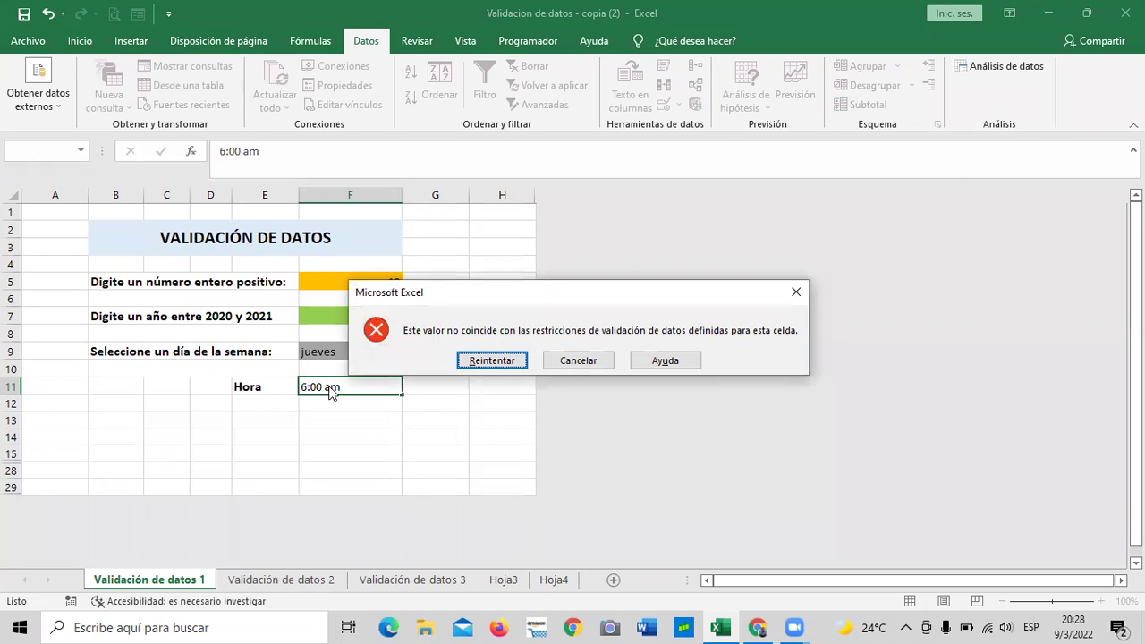
{"action": "left_click", "coordinate": [504, 360]}
- Replace the time in cell F11 with 1:00 and try to enter it
{"action": "left_click", "coordinate": [376, 386]}
{"action": "key", "text": "BackSpace"}
{"action": "key", "text": "BackSpace"}
{"action": "key", "text": "BackSpace"}
{"action": "key", "text": "BackSpace"}
{"action": "key", "text": "BackSpace"}
{"action": "key", "text": "BackSpace"}
{"action": "key", "text": "BackSpace"}
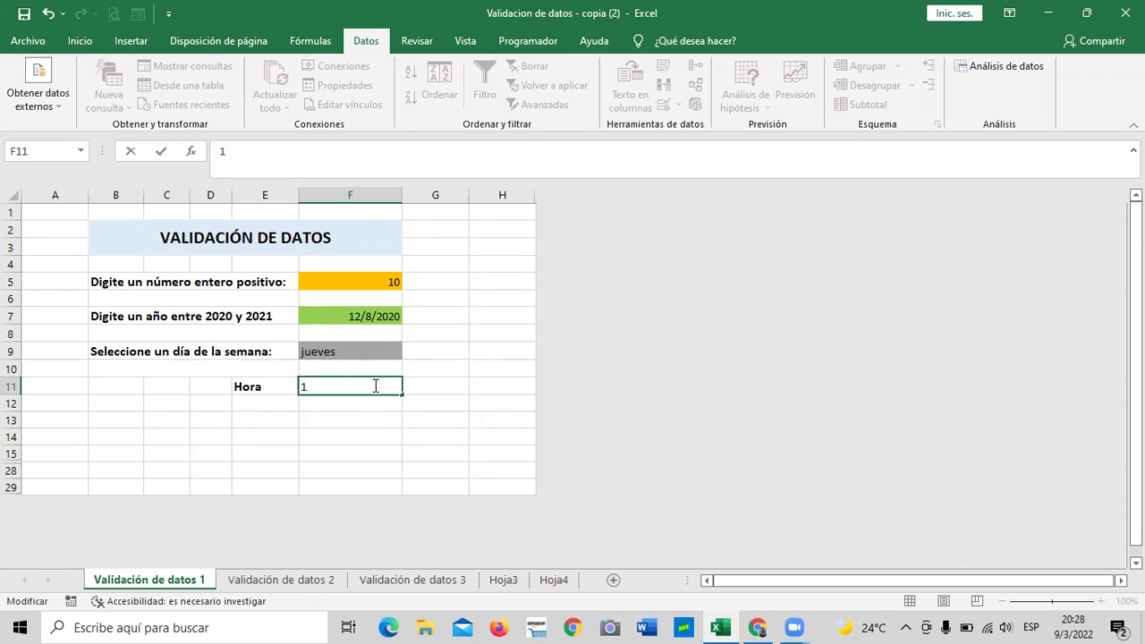
{"action": "type", "text": "00"}
{"action": "key", "text": "Return"}
{"action": "left_click", "coordinate": [499, 360]}
- Add pm to the time in cell F11 and enter 1:00 pm
{"action": "left_click", "coordinate": [378, 386]}
{"action": "type", "text": "pm"}
{"action": "key", "text": "Return"}
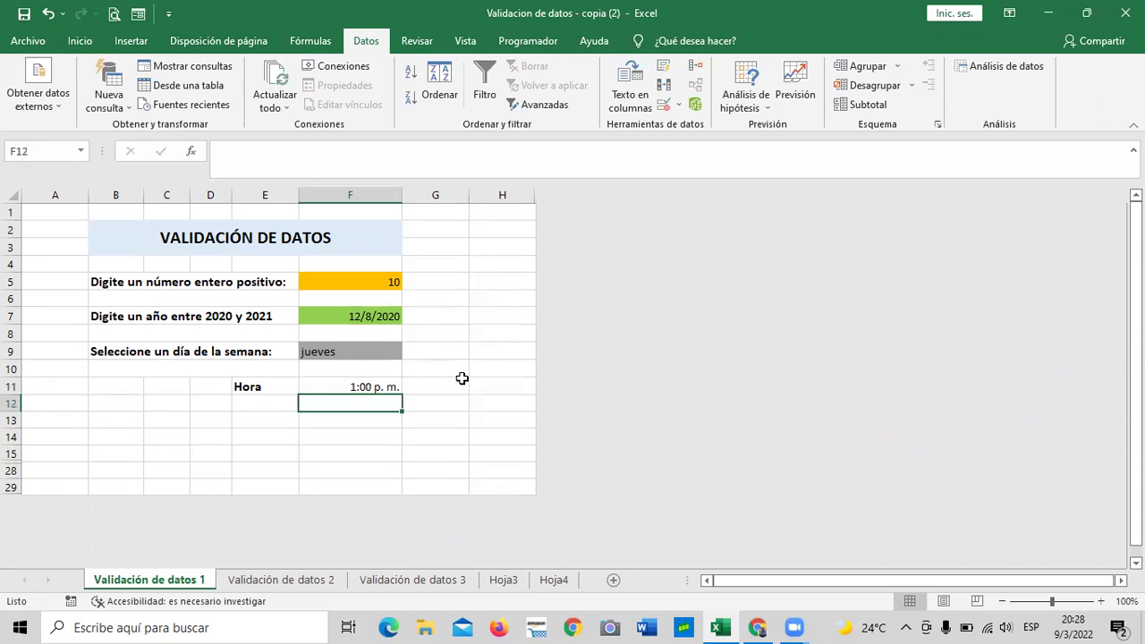
- Replace the time in cell F11 with 12:00
{"action": "left_click", "coordinate": [426, 386]}
{"action": "left_click", "coordinate": [364, 381]}
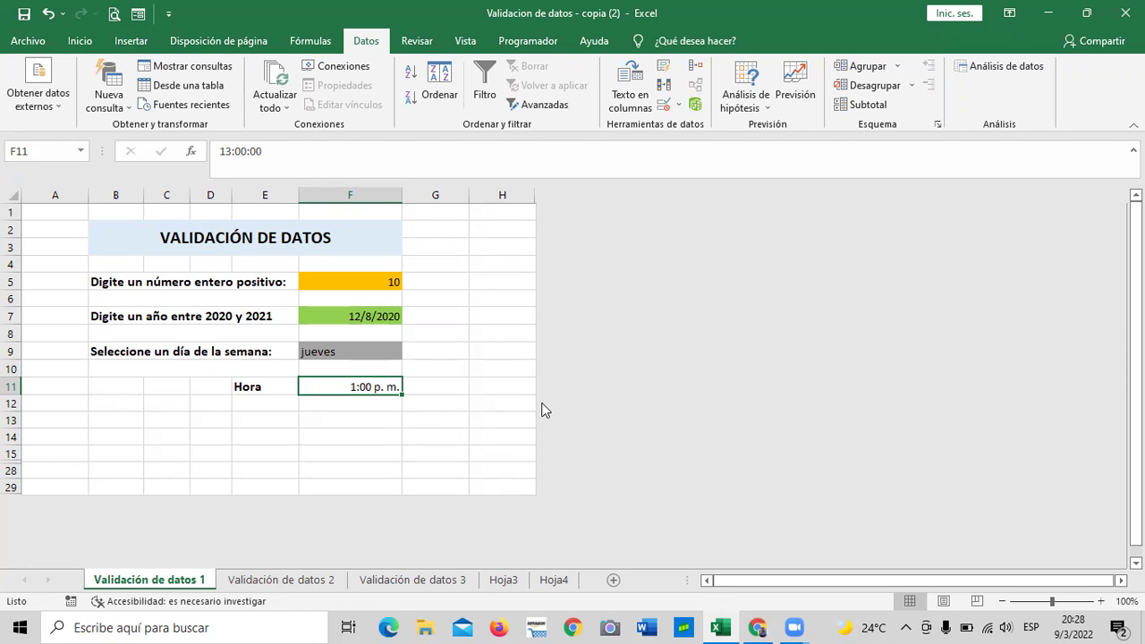
{"action": "left_click", "coordinate": [443, 424]}
{"action": "left_click", "coordinate": [379, 391]}
{"action": "key", "text": "BackSpace"}
{"action": "type", "text": "12:00"}
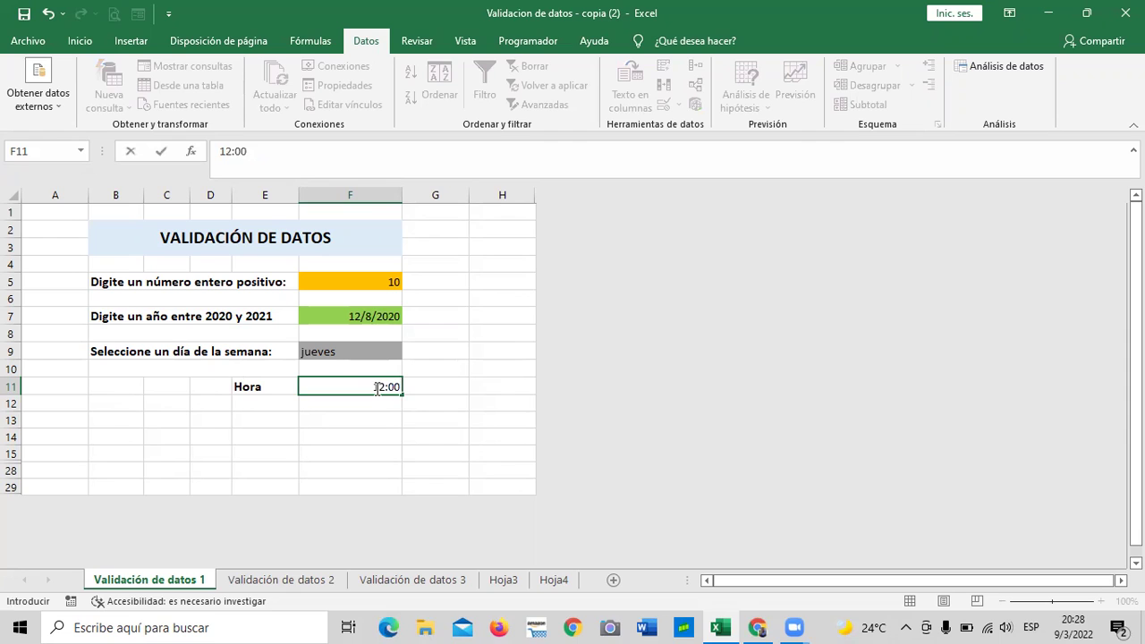
{"action": "key", "text": "Return"}
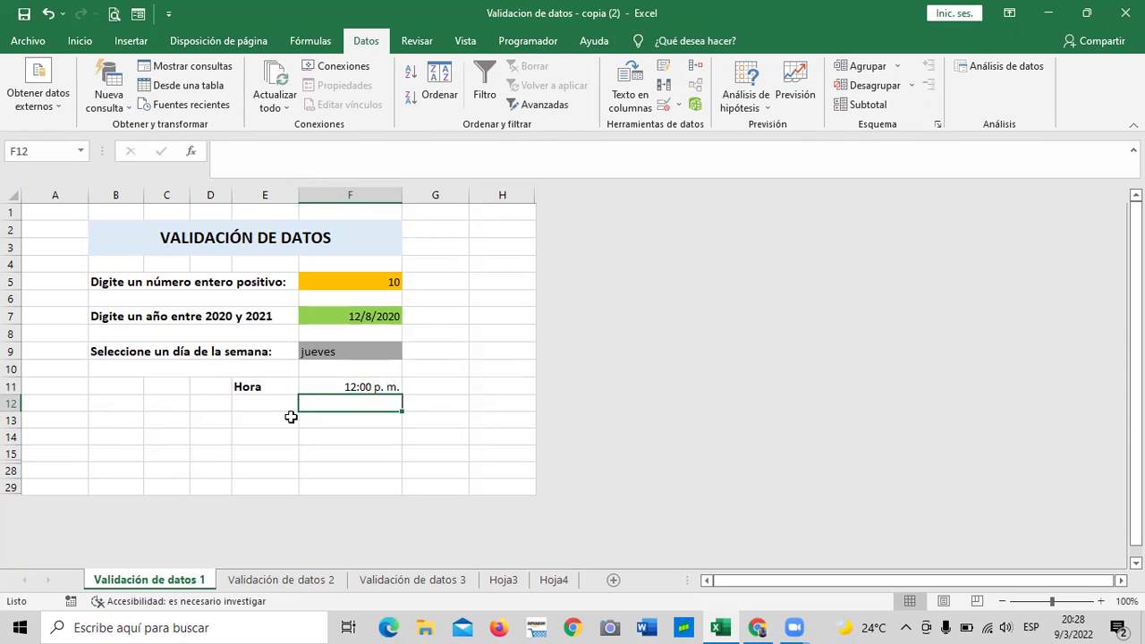
{"action": "left_click", "coordinate": [371, 385]}
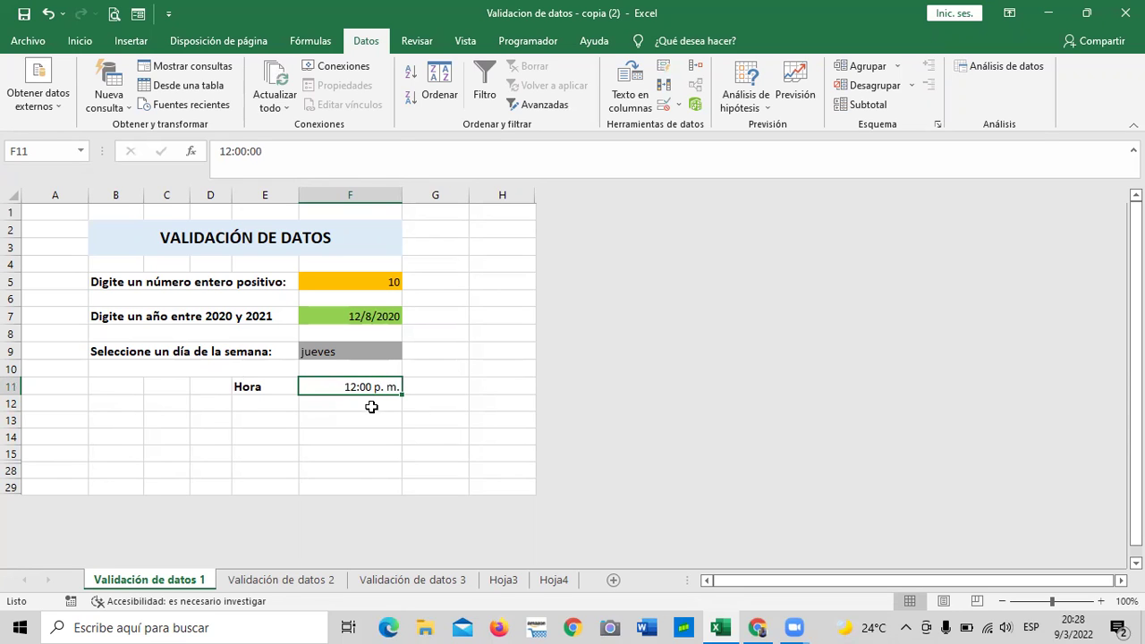
{"action": "left_click", "coordinate": [371, 450]}
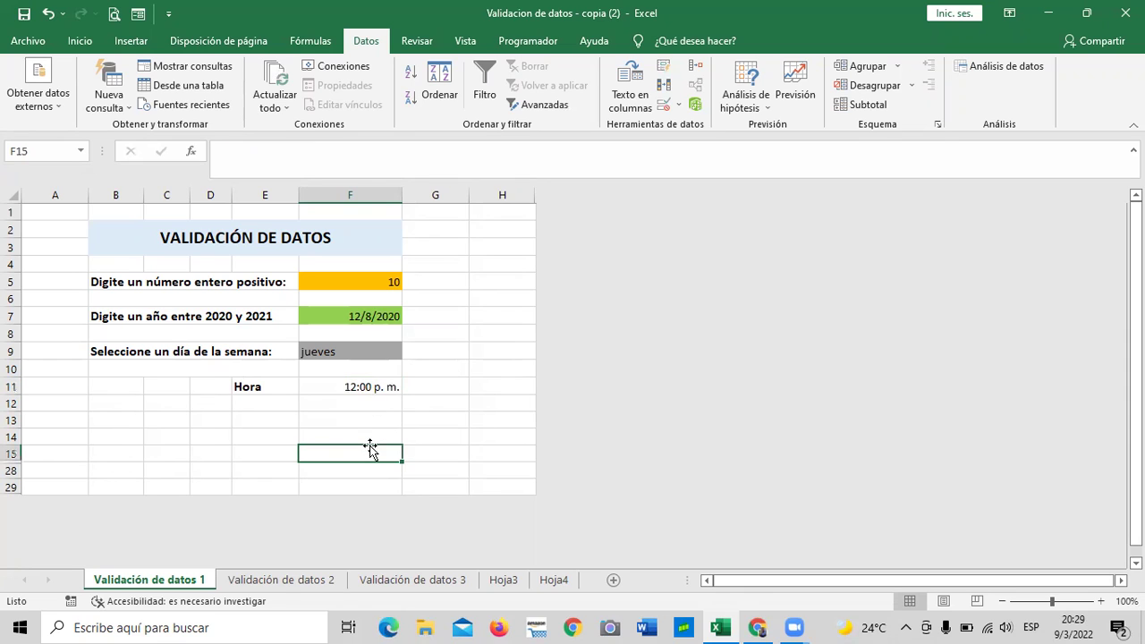
{"action": "left_click", "coordinate": [319, 390]}
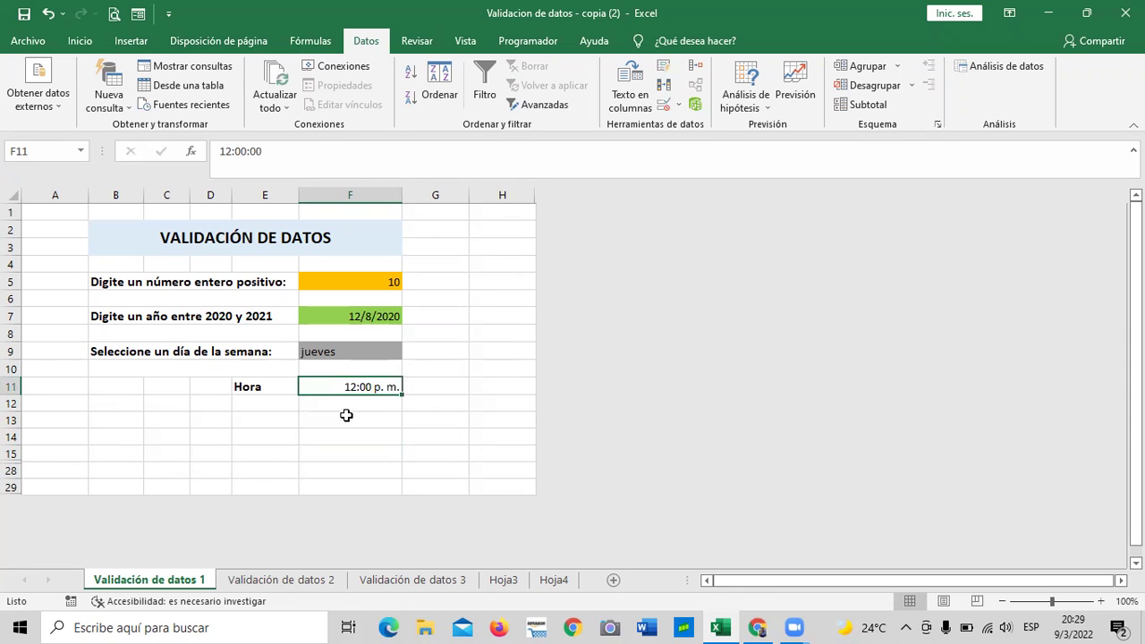
{"action": "left_click", "coordinate": [346, 415]}
{"action": "left_click", "coordinate": [276, 413]}
- Restrict cell F13 to a text length (Longitud del texto) between 10 and 15 characters and apply the rule
{"action": "left_click", "coordinate": [331, 419]}
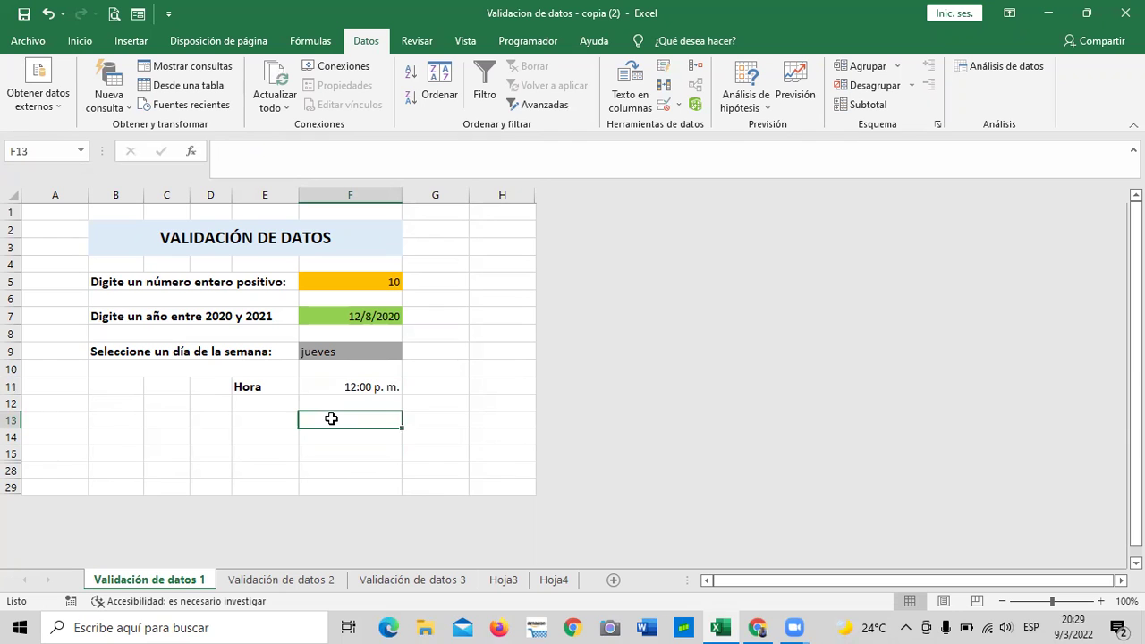
{"action": "left_click", "coordinate": [667, 105]}
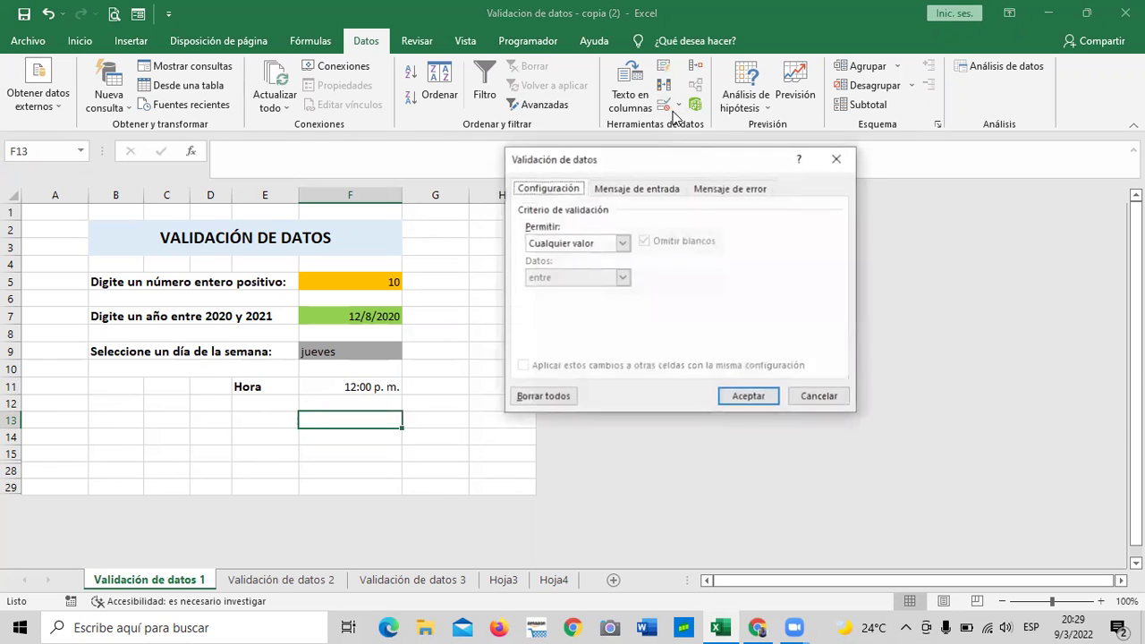
{"action": "left_click", "coordinate": [622, 243]}
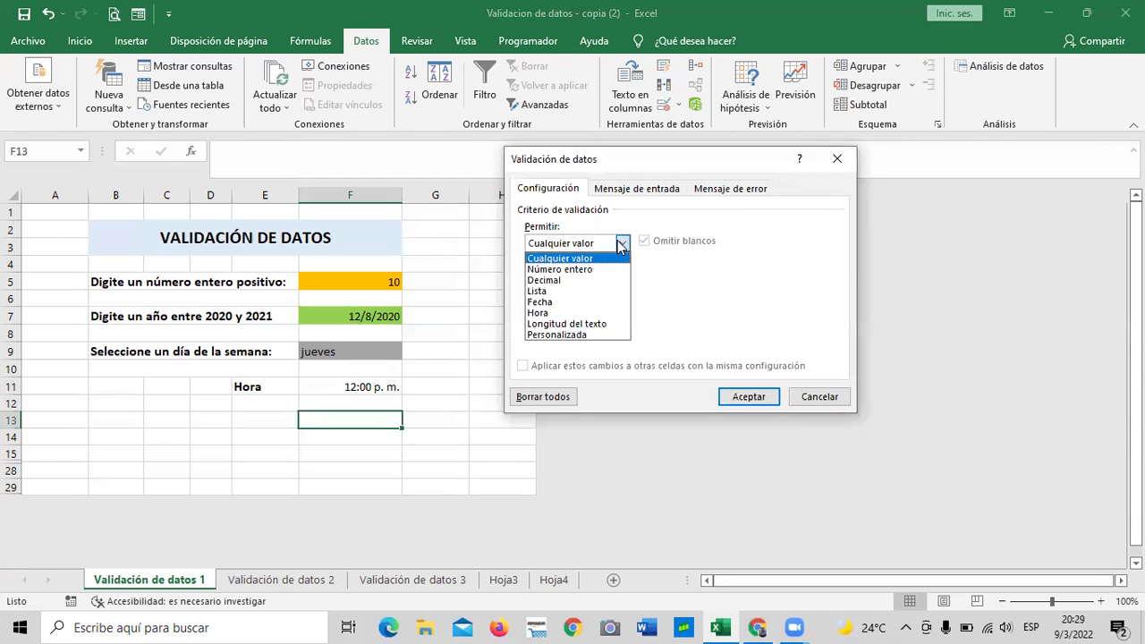
{"action": "left_click", "coordinate": [554, 323]}
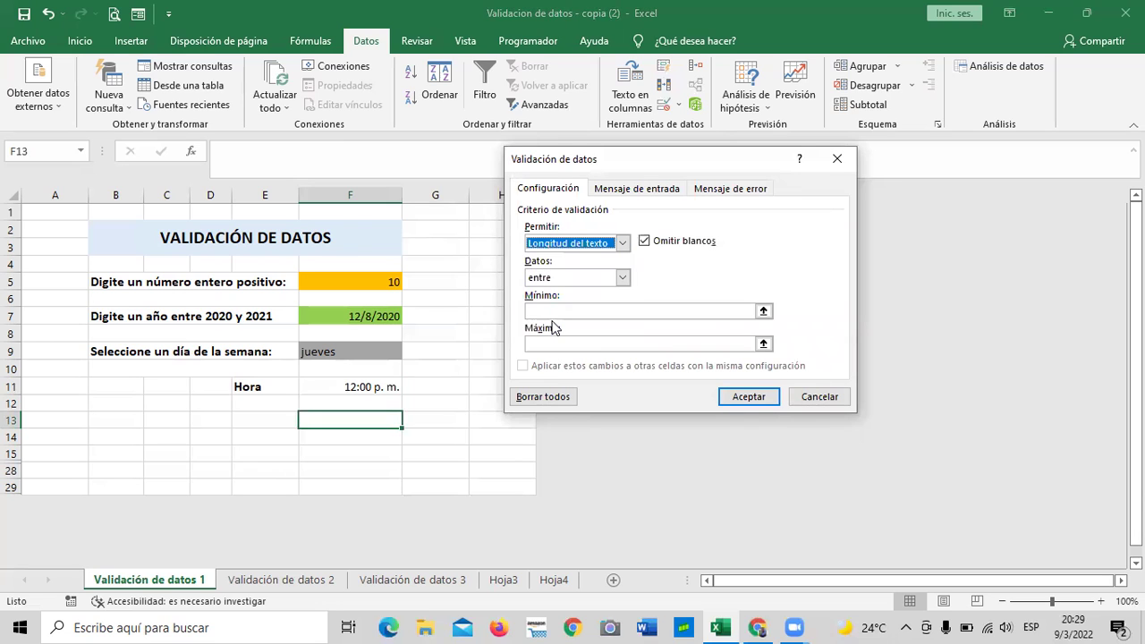
{"action": "left_click", "coordinate": [661, 311]}
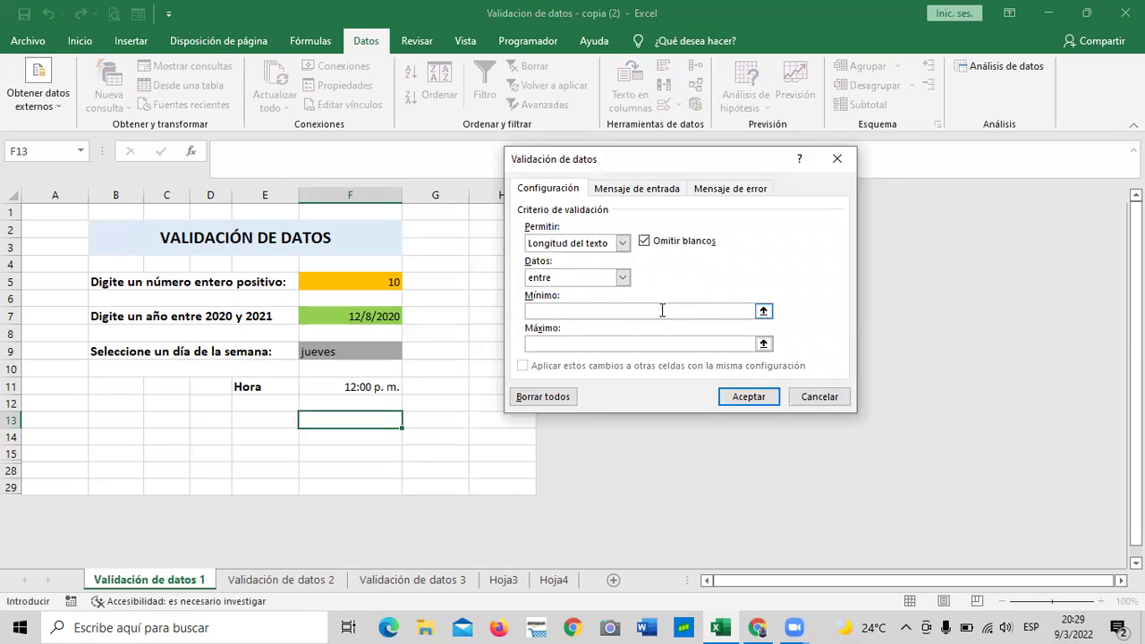
{"action": "type", "text": "10"}
{"action": "left_click", "coordinate": [654, 343]}
{"action": "type", "text": "15"}
{"action": "left_click", "coordinate": [749, 396]}
- Test the text length rule by trying to enter hola in cell F13
{"action": "left_click", "coordinate": [433, 440]}
{"action": "left_click", "coordinate": [369, 421]}
{"action": "type", "text": "hola"}
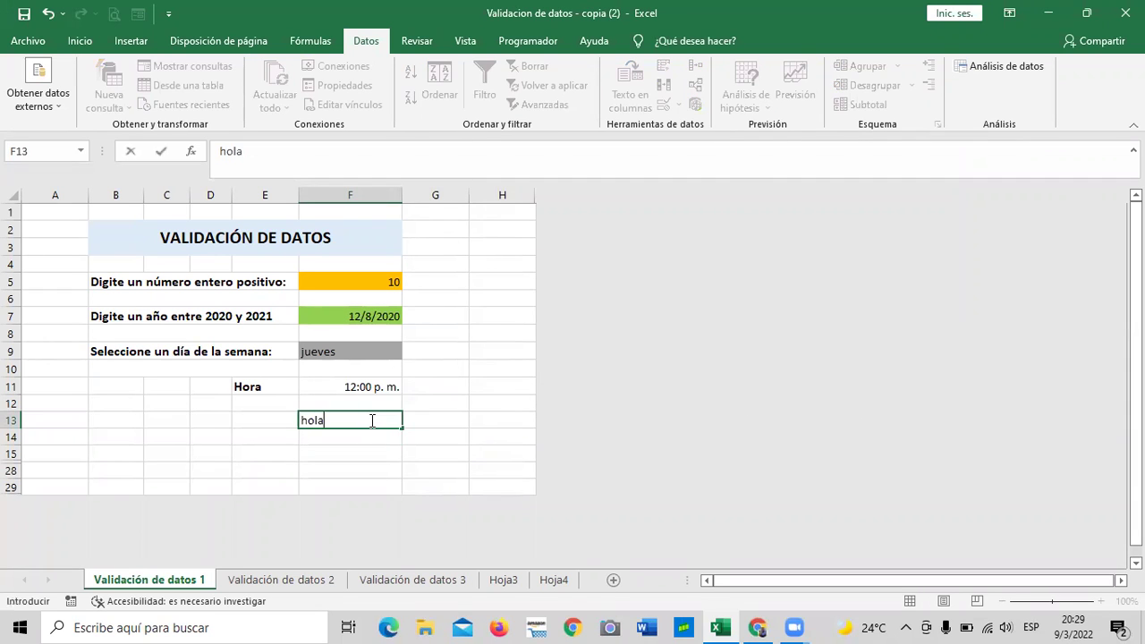
{"action": "key", "text": "Return"}
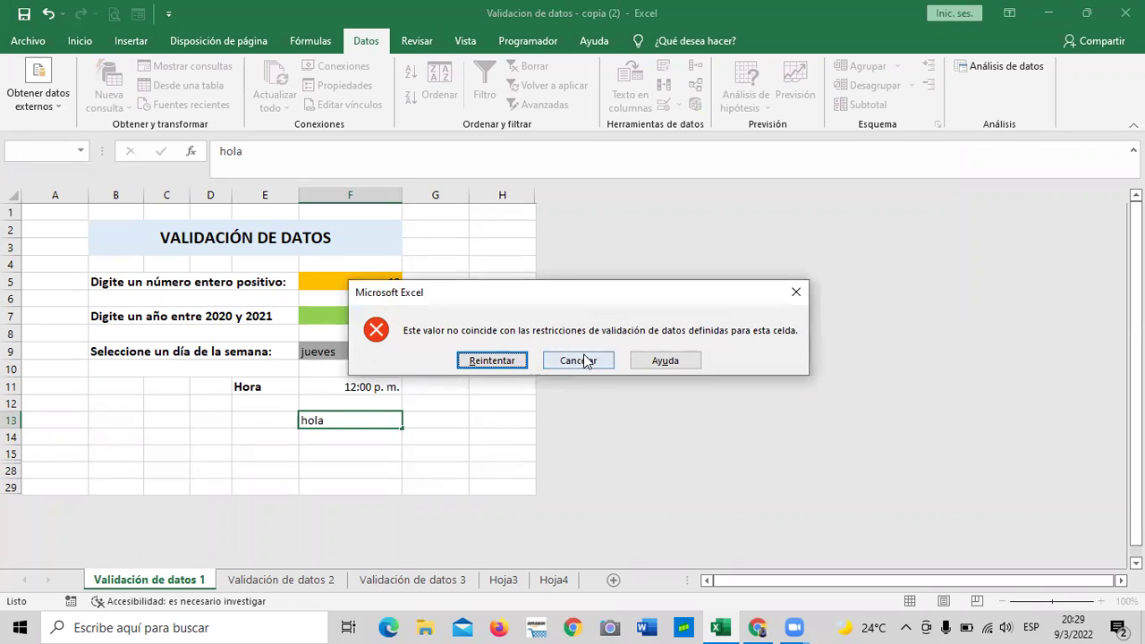
{"action": "left_click", "coordinate": [505, 360]}
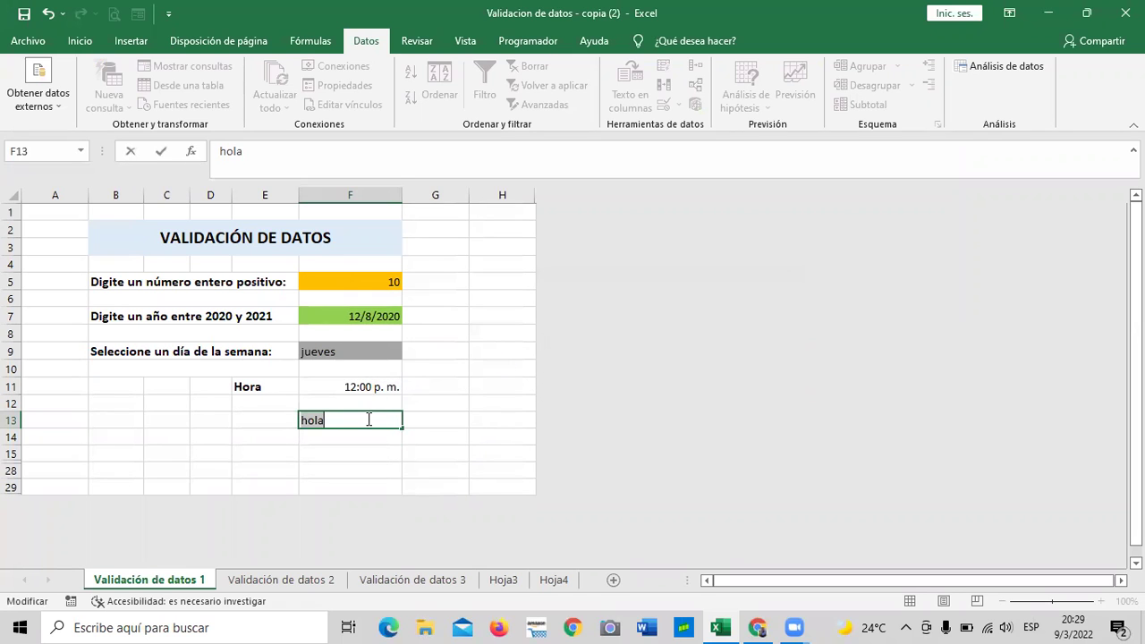
- Replace the text in cell F13 with "hola como estas" and try to enter it
{"action": "key", "text": "BackSpace"}
{"action": "type", "text": "hola como estas"}
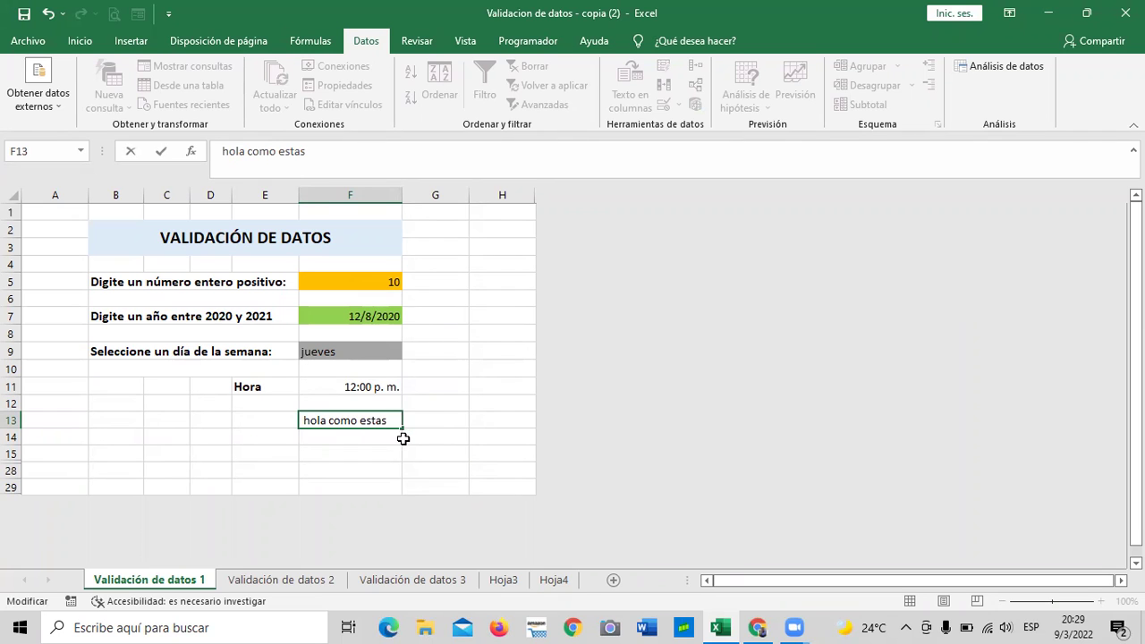
{"action": "key", "text": "Return"}
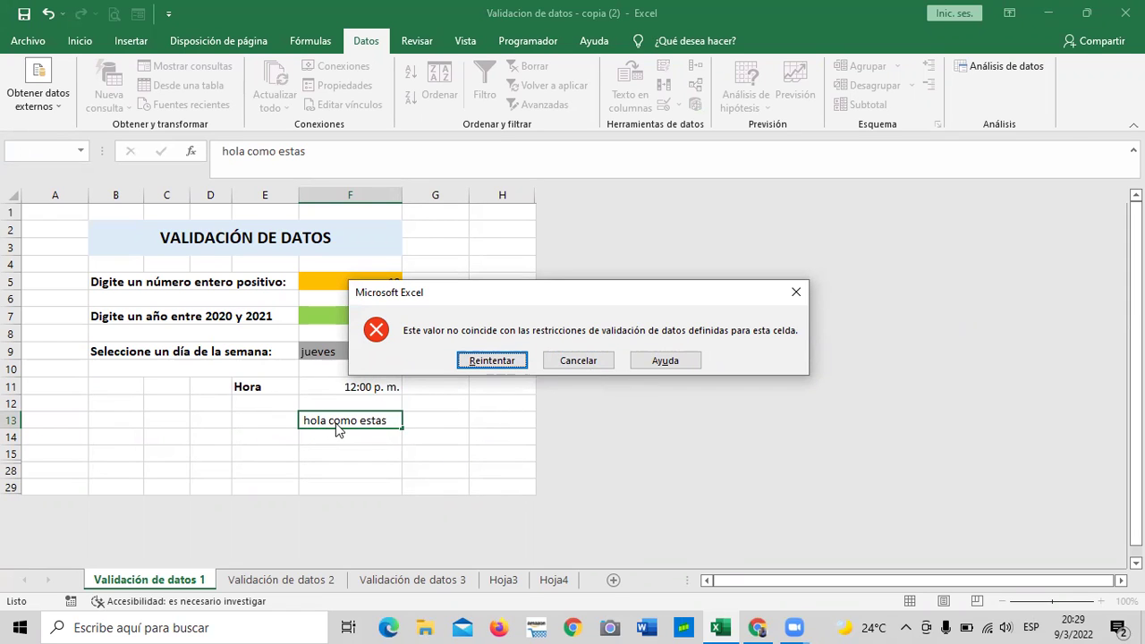
{"action": "left_click", "coordinate": [493, 362]}
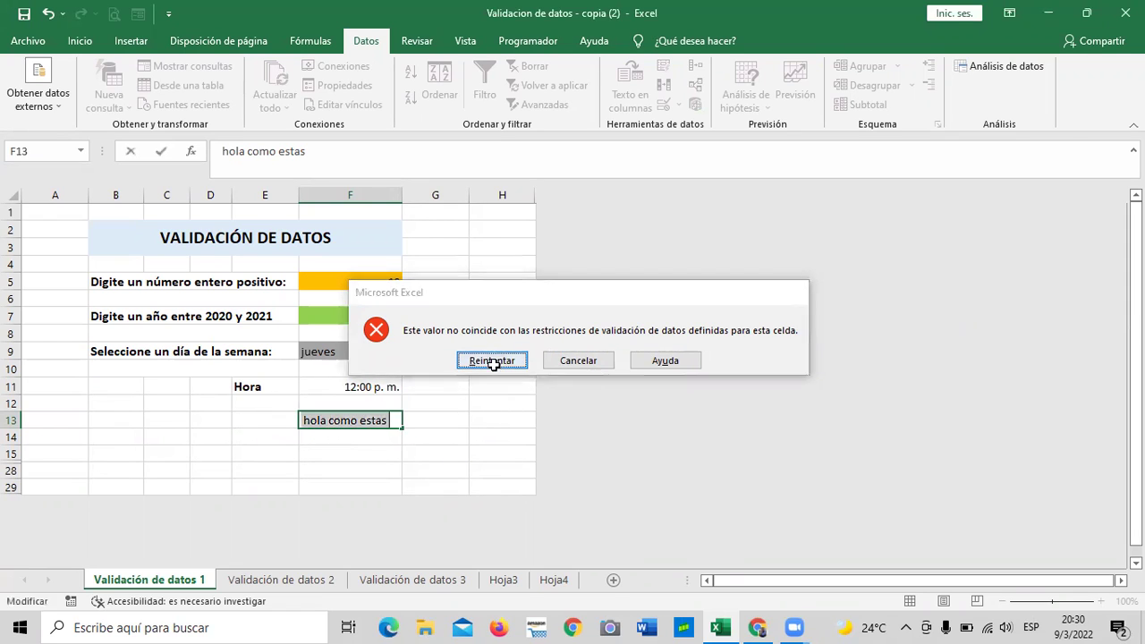
- Discard the rejected entry in cell F13 and review the text length limits in its validation rule
{"action": "left_click", "coordinate": [460, 425]}
{"action": "left_click", "coordinate": [577, 360]}
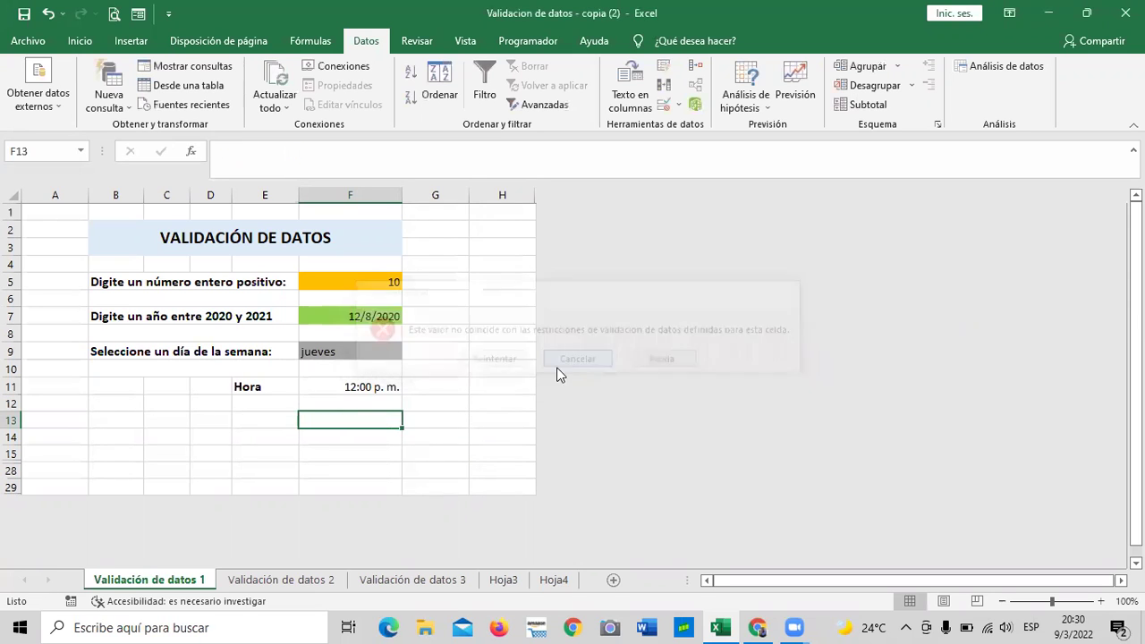
{"action": "left_click", "coordinate": [664, 107]}
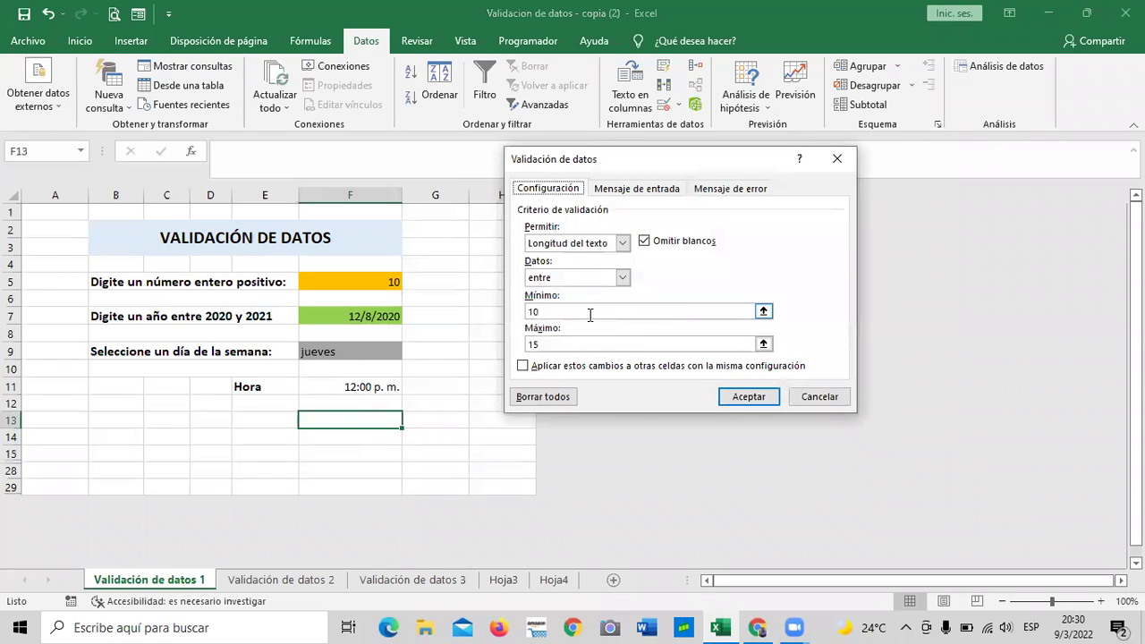
{"action": "left_click", "coordinate": [763, 311]}
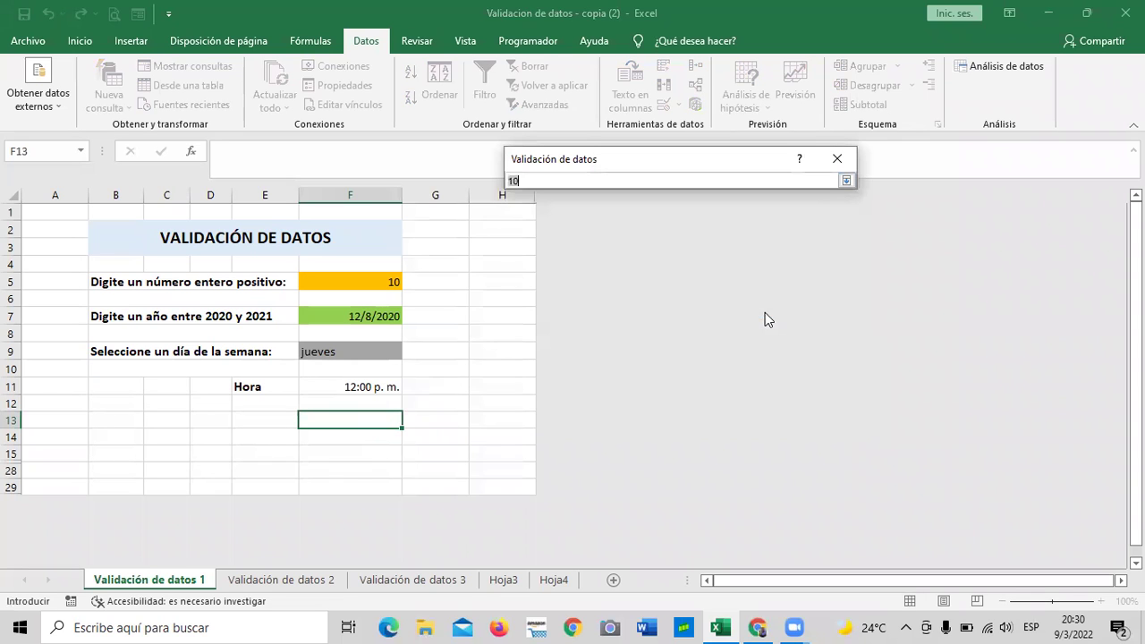
{"action": "left_click", "coordinate": [845, 180]}
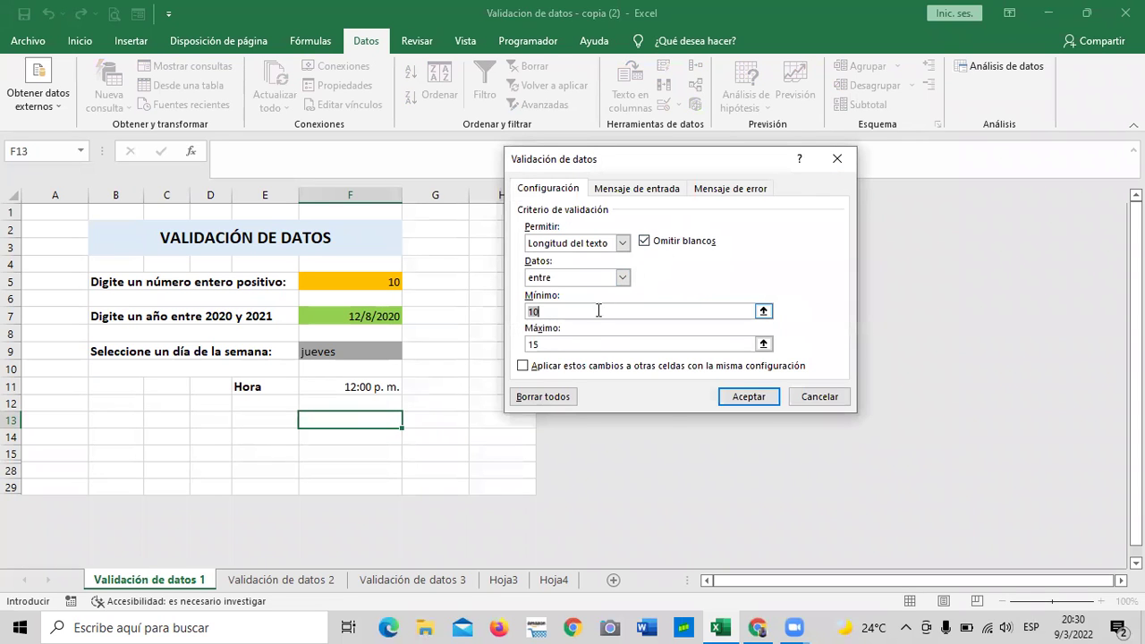
{"action": "left_click", "coordinate": [741, 399]}
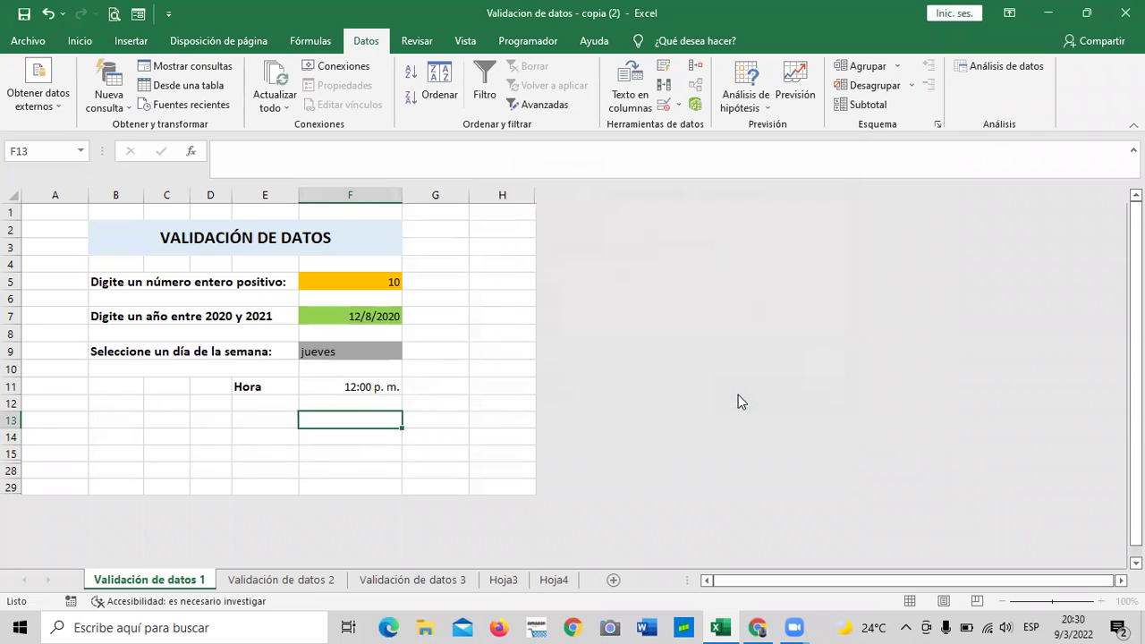
- Try to enter "hola como estas" in the empty cell F13 again, retrying after each rejection
{"action": "left_click", "coordinate": [470, 390]}
{"action": "left_click", "coordinate": [373, 417]}
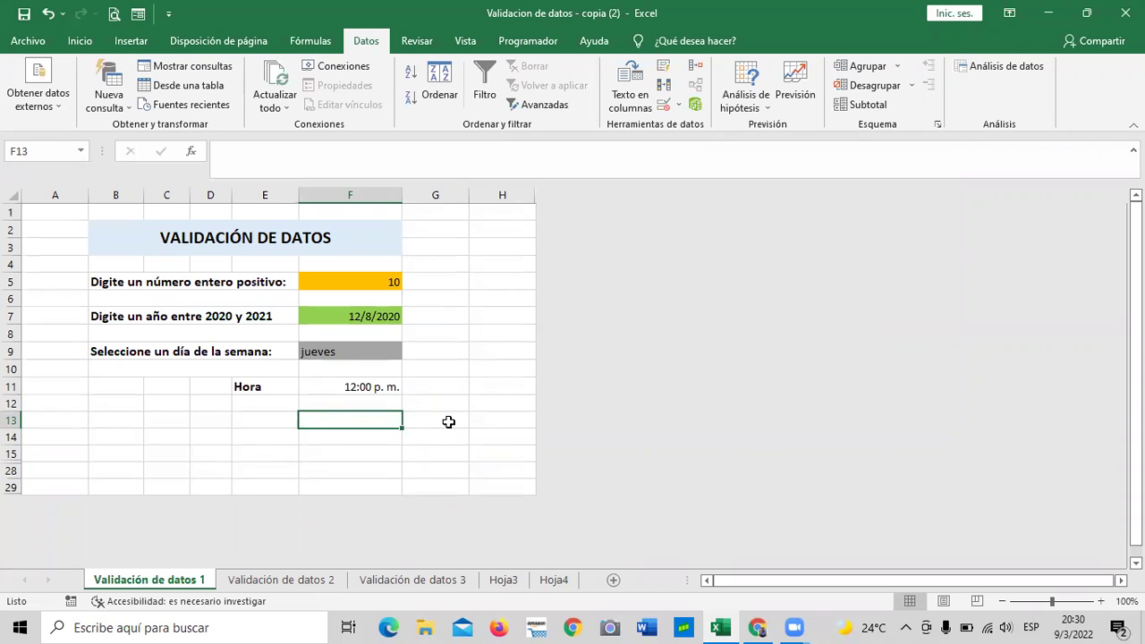
{"action": "type", "text": "hoa"}
{"action": "key", "text": "BackSpace"}
{"action": "type", "text": "la como,"}
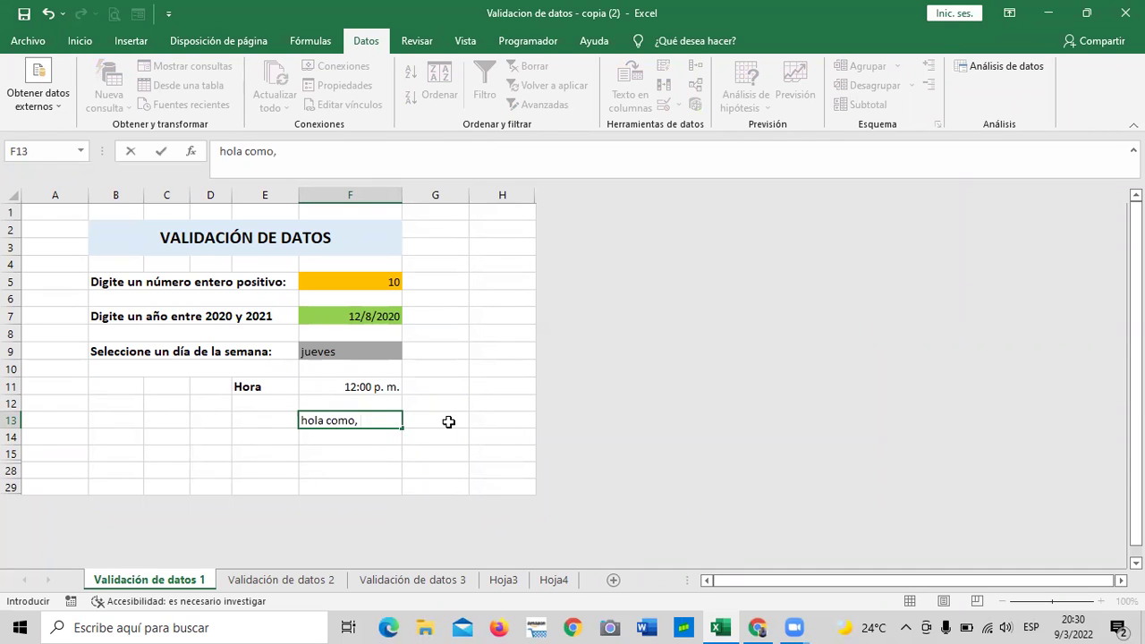
{"action": "key", "text": "BackSpace"}
{"action": "type", "text": " estas"}
{"action": "key", "text": "Return"}
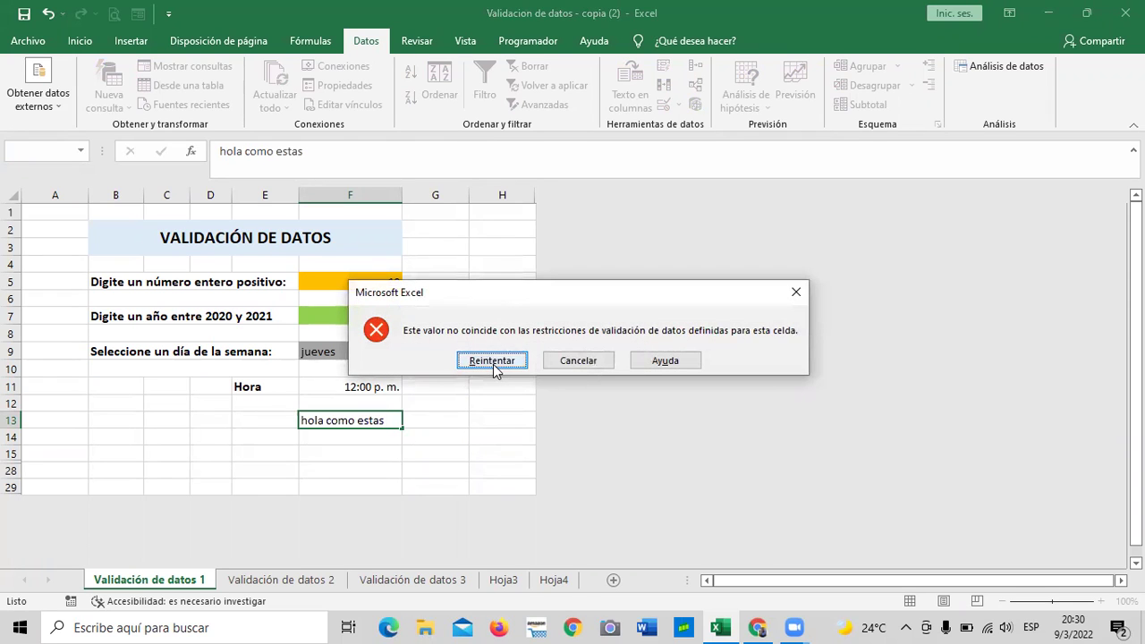
{"action": "left_click", "coordinate": [493, 364]}
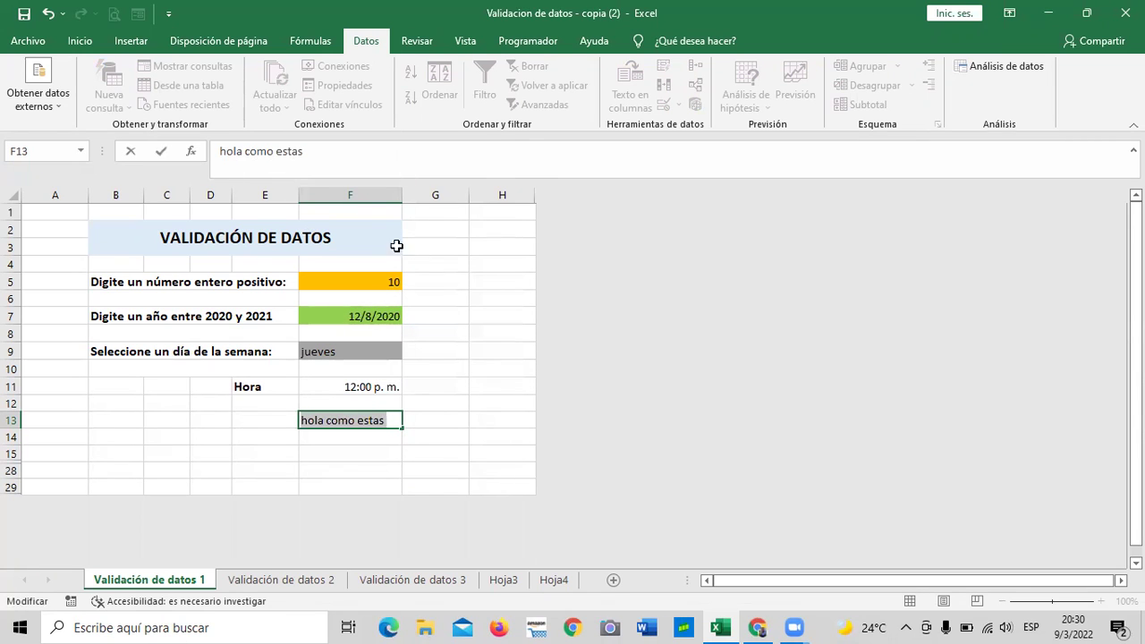
{"action": "left_click", "coordinate": [427, 448]}
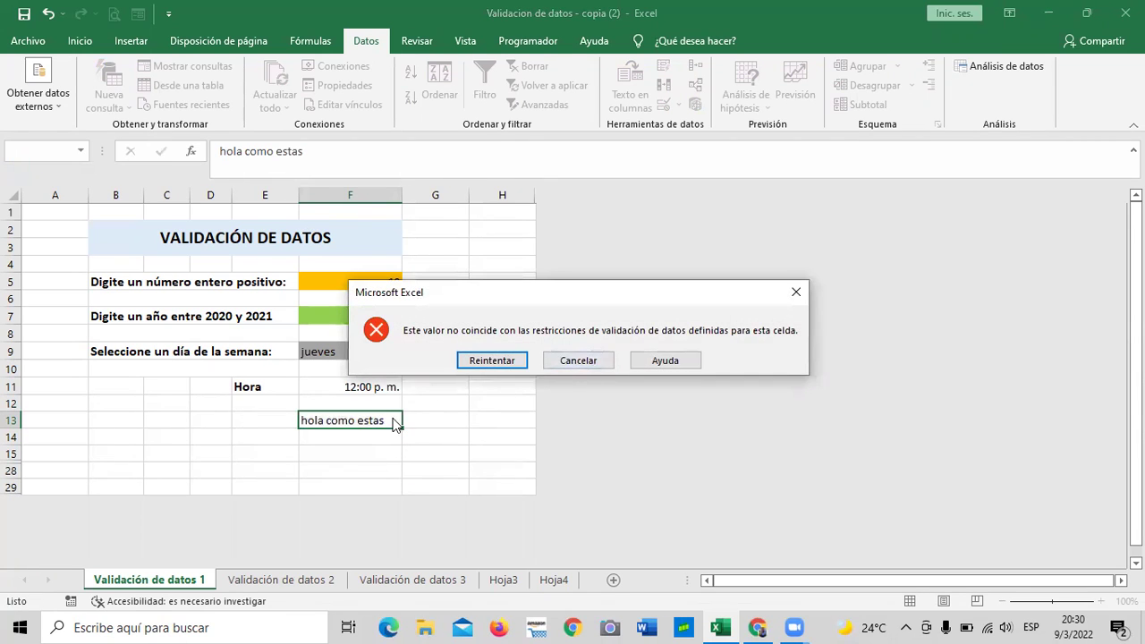
{"action": "left_click", "coordinate": [493, 361]}
- Try extending the text in cell F13 to "hola como estas hola", and clear the cell after the attempt
{"action": "left_click", "coordinate": [343, 152]}
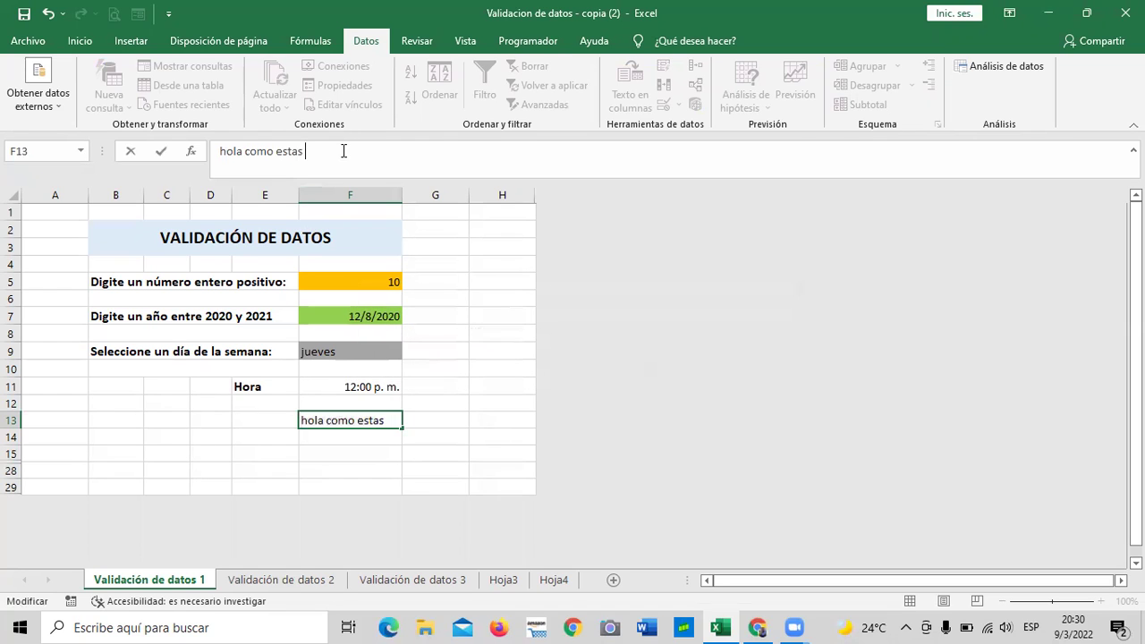
{"action": "type", "text": "hola"}
{"action": "key", "text": "Return"}
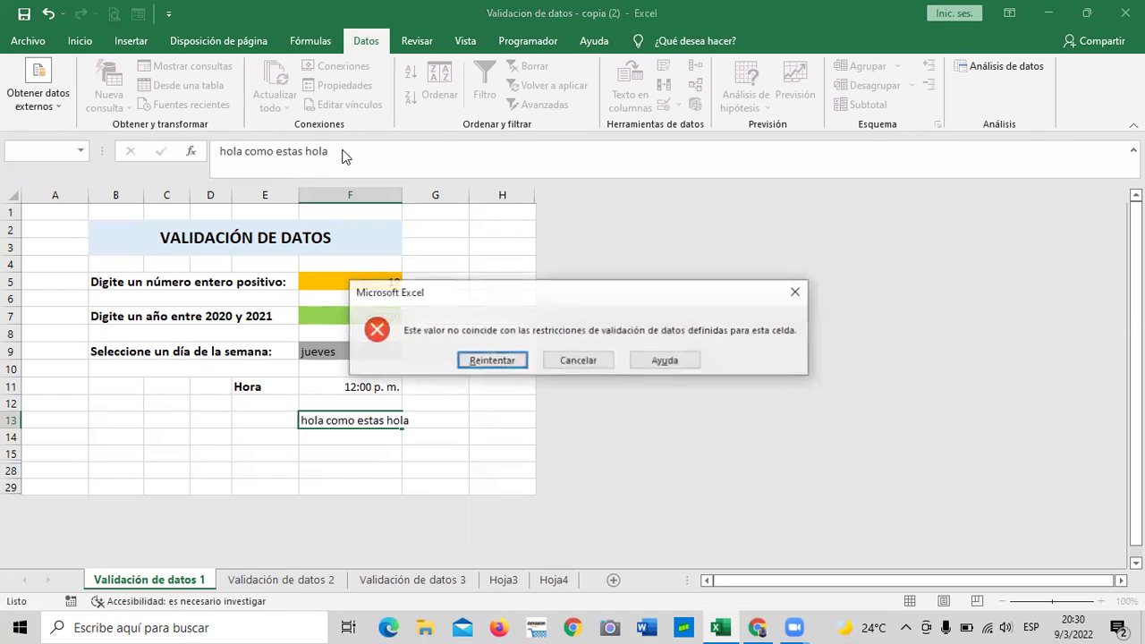
{"action": "left_click", "coordinate": [502, 363]}
{"action": "left_click_drag", "start_coordinate": [383, 419], "coordinate": [270, 418]}
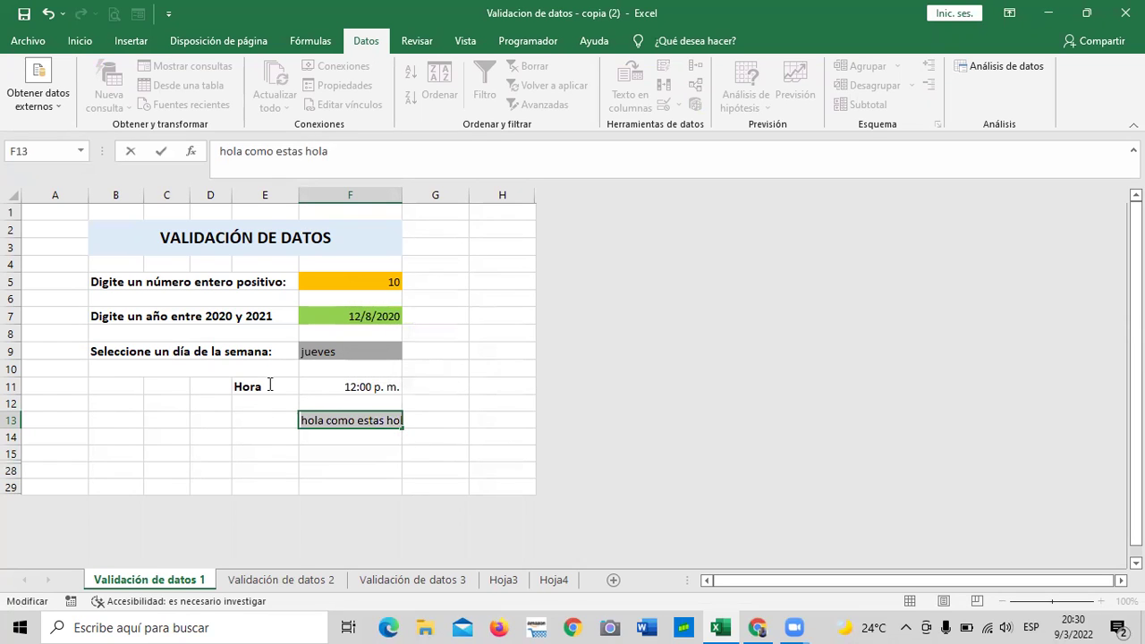
{"action": "key", "text": "BackSpace"}
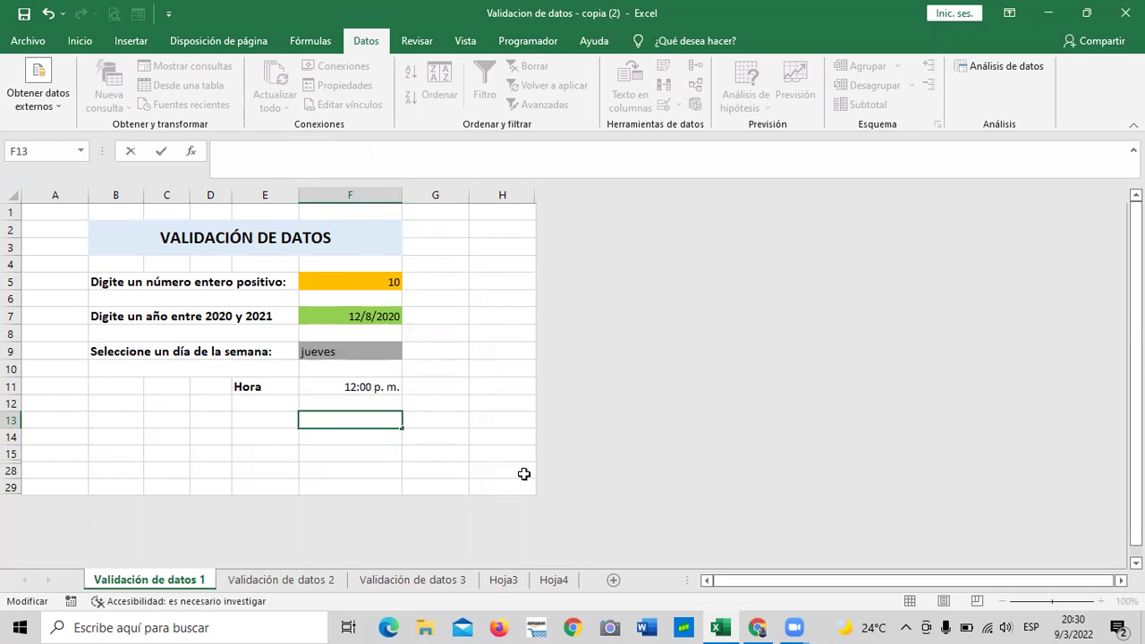
{"action": "left_click", "coordinate": [456, 439]}
- Test the short text hola in cell F13 against the rule, and empty the cell again
{"action": "left_click", "coordinate": [365, 421]}
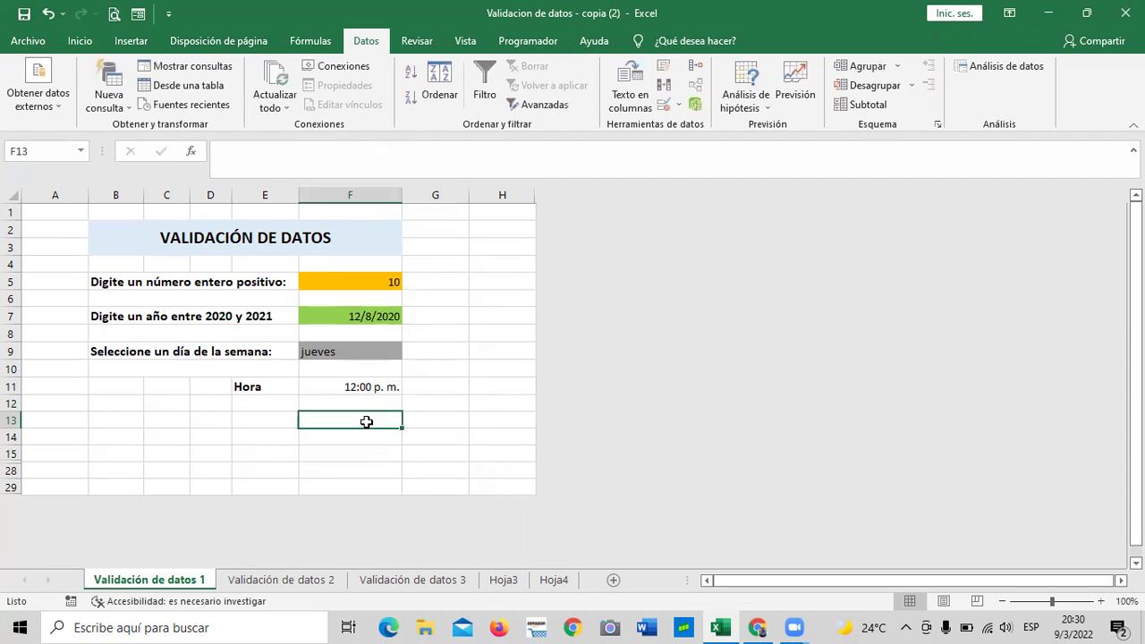
{"action": "type", "text": "hola"}
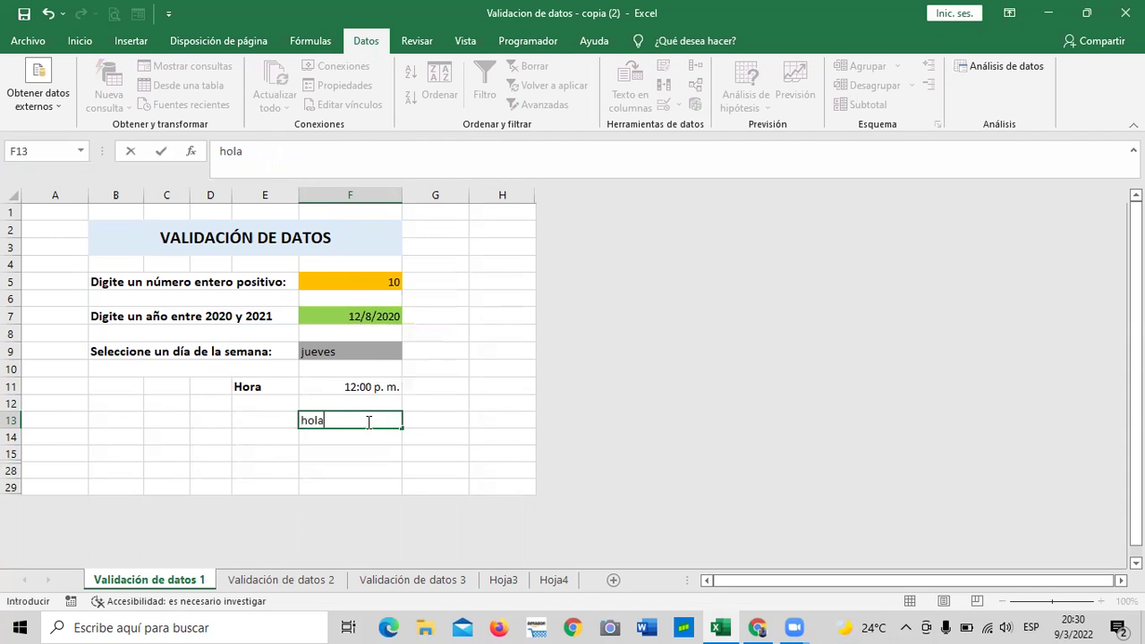
{"action": "key", "text": "Return"}
{"action": "left_click", "coordinate": [501, 360]}
{"action": "left_click", "coordinate": [427, 442]}
{"action": "left_click", "coordinate": [494, 360]}
{"action": "key", "text": "BackSpace"}
{"action": "left_click", "coordinate": [501, 402]}
- Clear the validation of cell F13 and restrict it to a text length (Longitud del texto) between 5 and 10 characters
{"action": "left_click", "coordinate": [376, 424]}
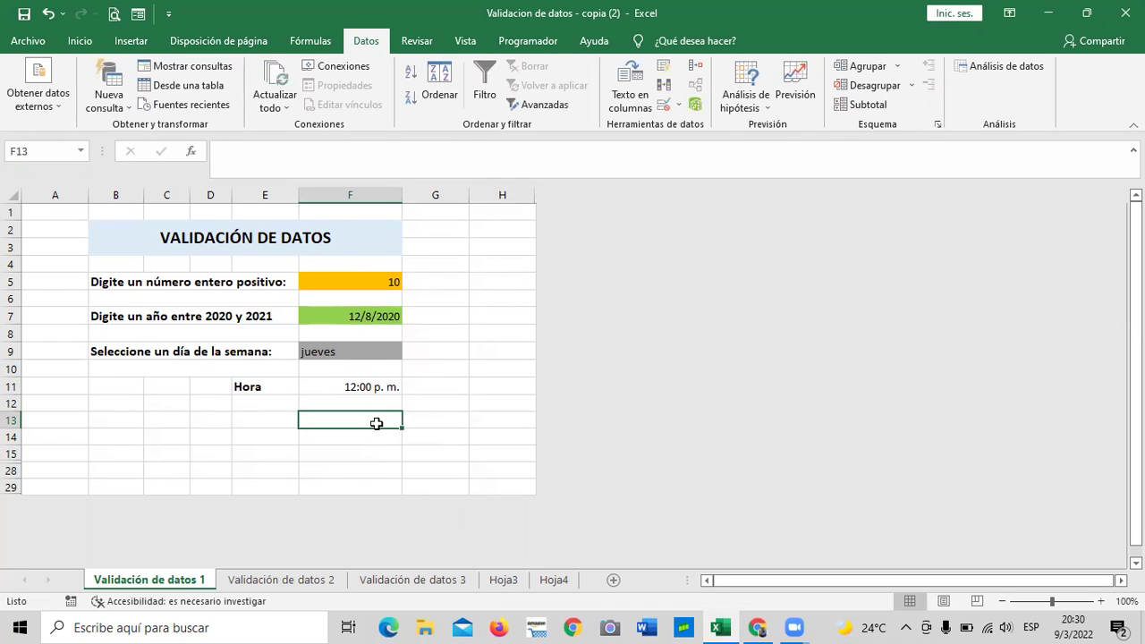
{"action": "left_click", "coordinate": [662, 104]}
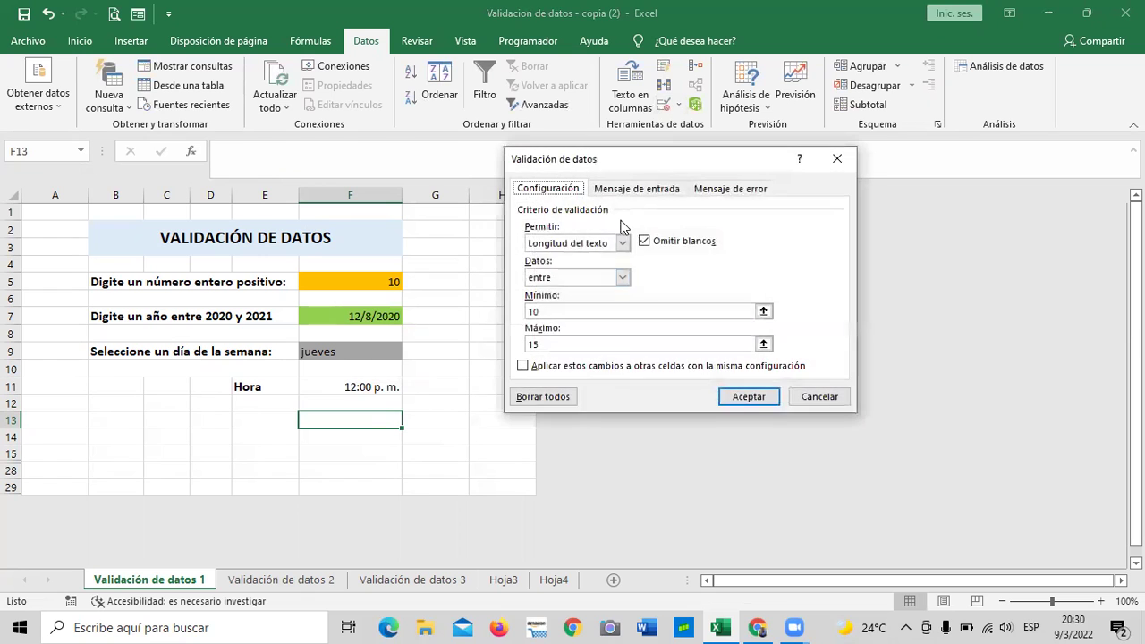
{"action": "left_click", "coordinate": [560, 398]}
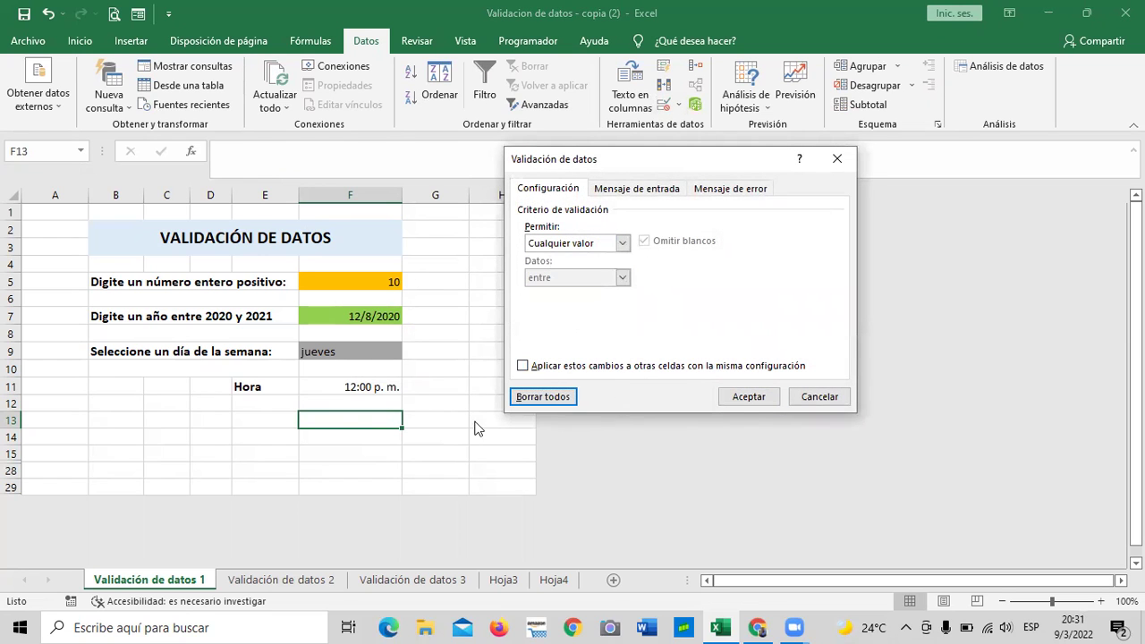
{"action": "left_click", "coordinate": [623, 243]}
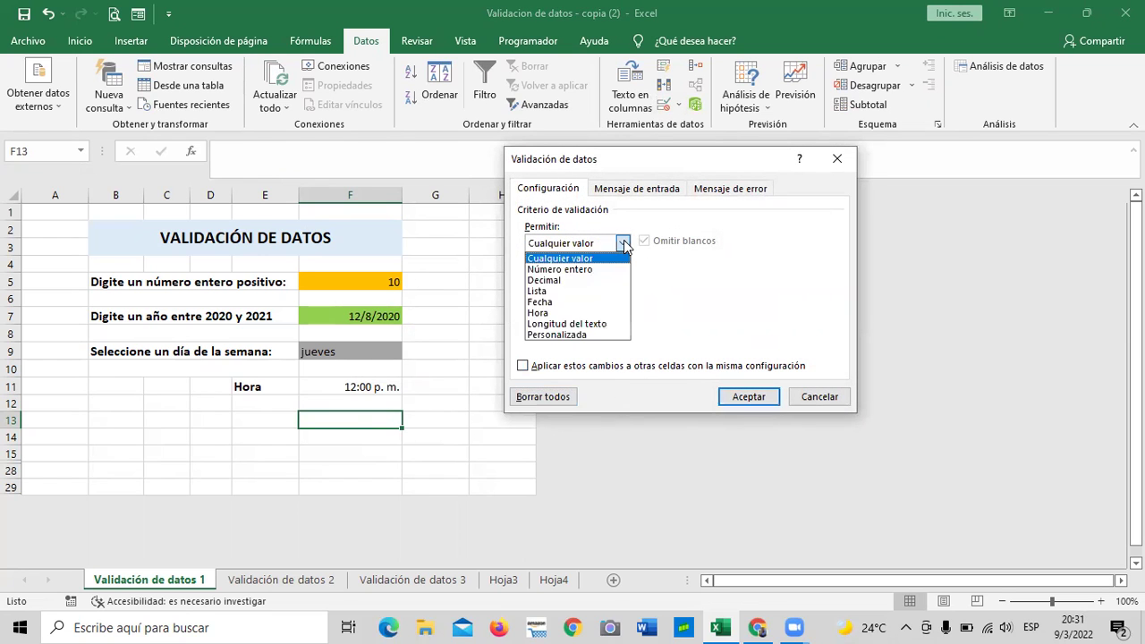
{"action": "left_click", "coordinate": [567, 323]}
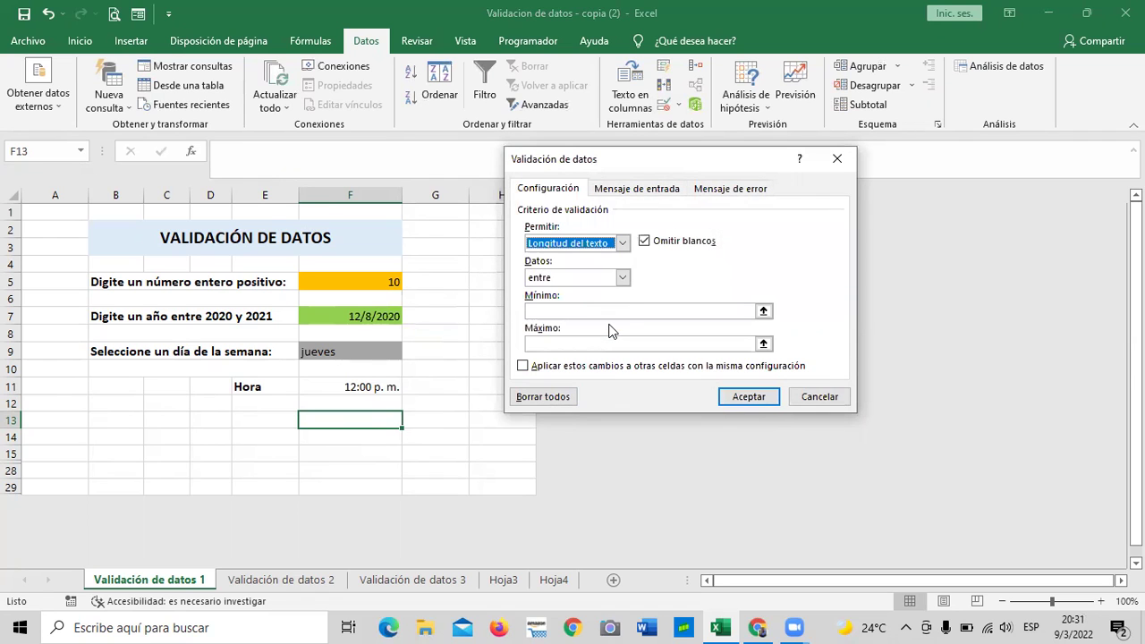
{"action": "left_click", "coordinate": [624, 278]}
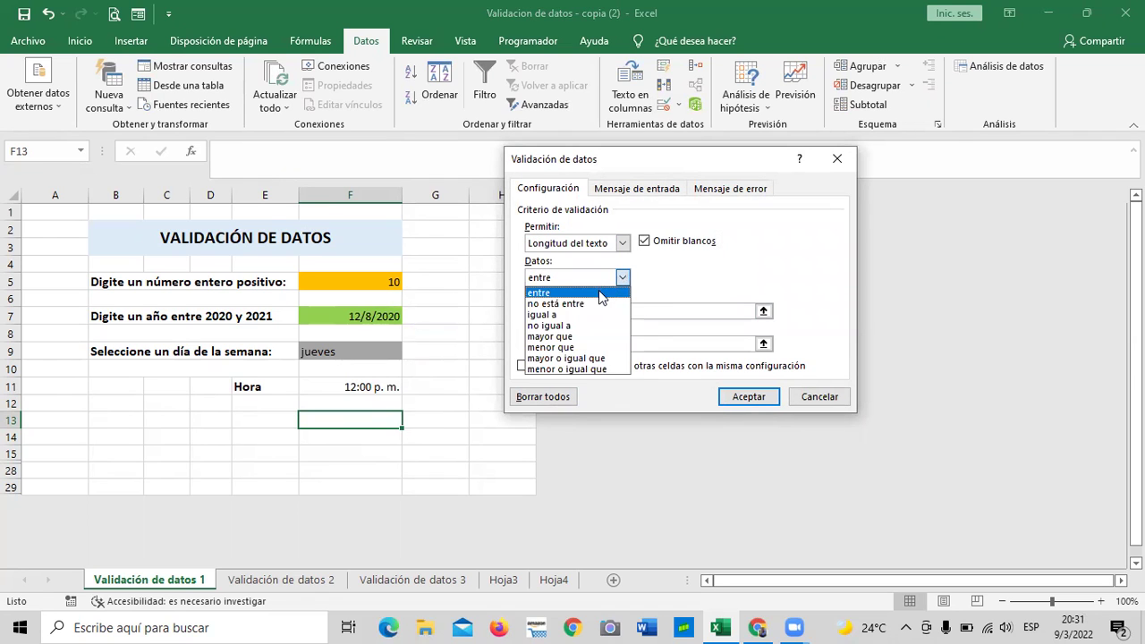
{"action": "left_click", "coordinate": [599, 293]}
{"action": "left_click", "coordinate": [610, 310]}
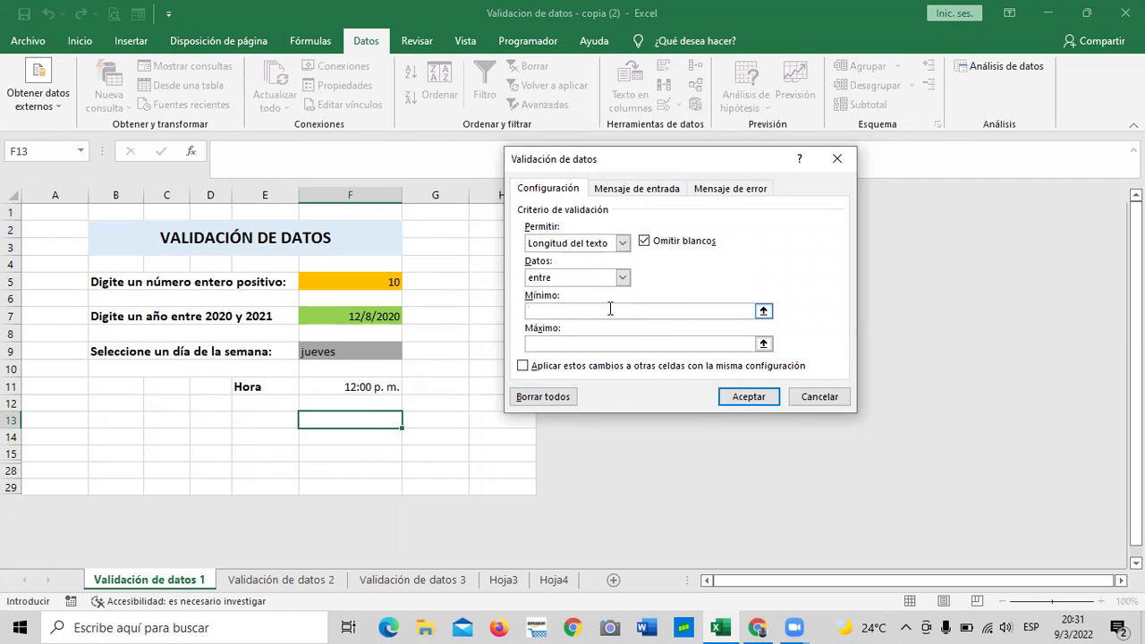
{"action": "type", "text": "5"}
{"action": "left_click", "coordinate": [607, 343]}
{"action": "type", "text": "10"}
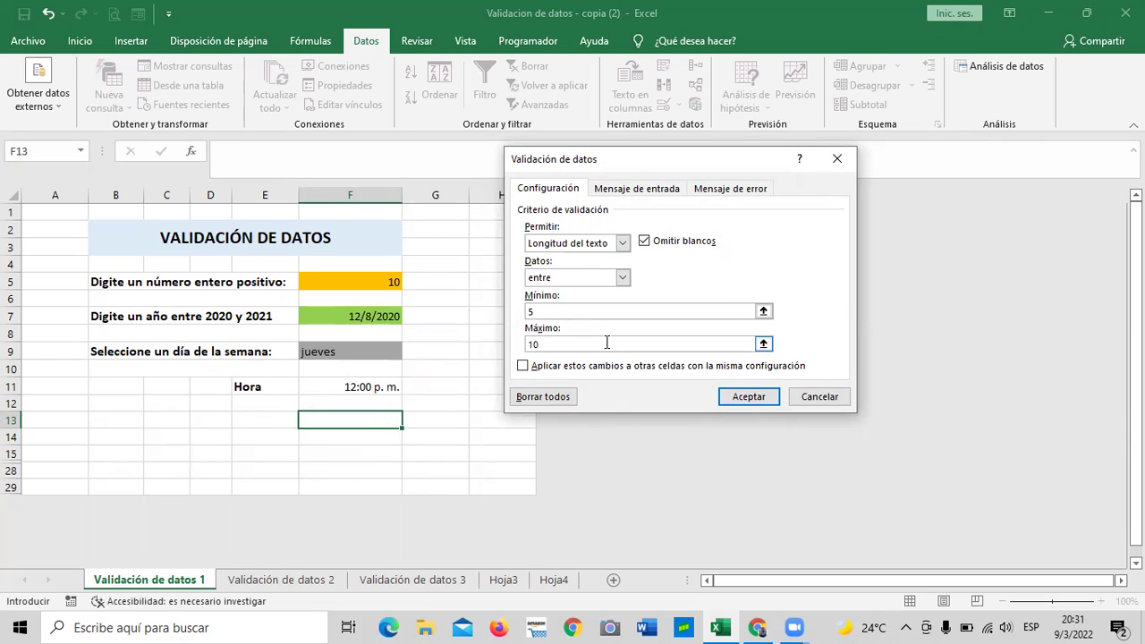
{"action": "left_click", "coordinate": [736, 397]}
- Test the new length rule in cell F13 with hola, and correct the entry to holas
{"action": "left_click", "coordinate": [483, 419]}
{"action": "left_click", "coordinate": [376, 420]}
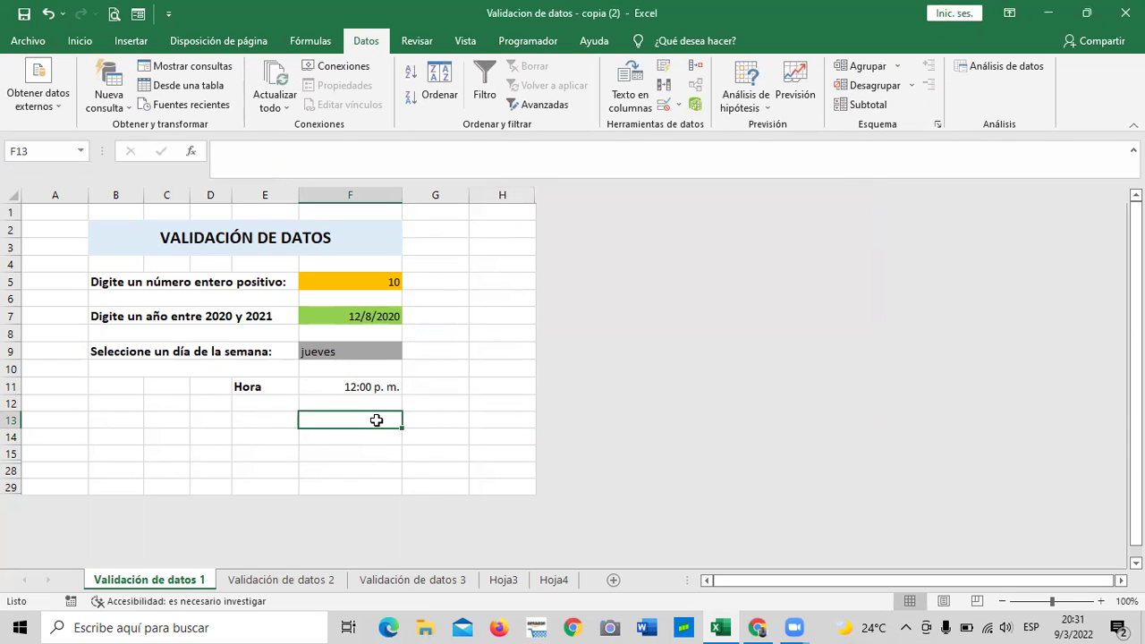
{"action": "type", "text": "hola"}
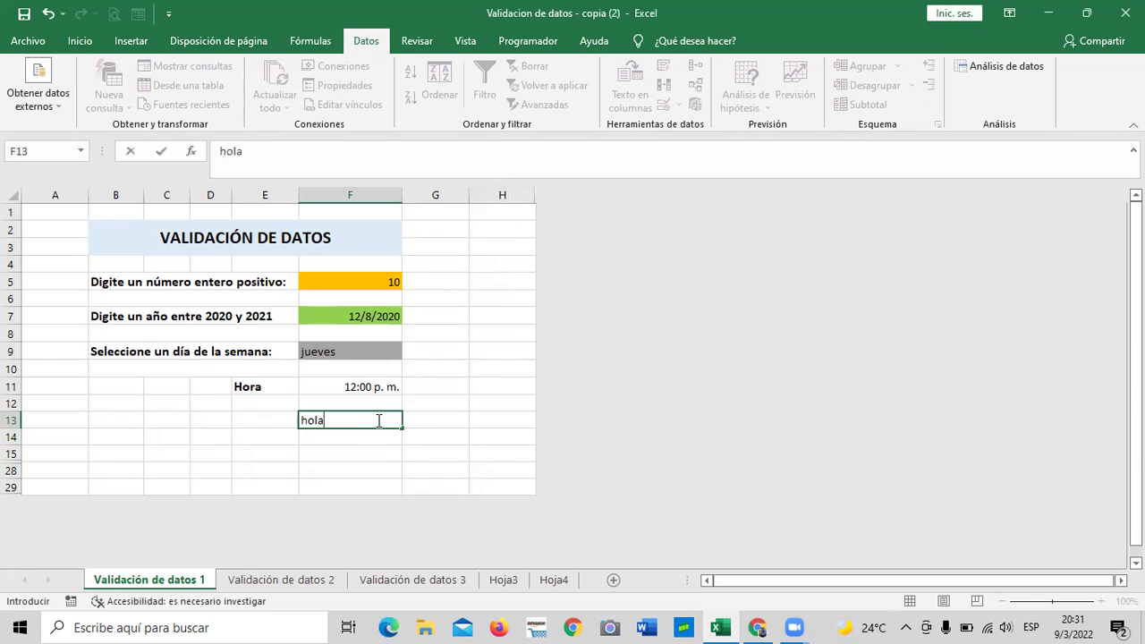
{"action": "key", "text": "Return"}
{"action": "left_click", "coordinate": [499, 358]}
{"action": "left_click", "coordinate": [408, 476]}
{"action": "left_click", "coordinate": [376, 422]}
{"action": "left_click", "coordinate": [458, 409]}
{"action": "left_click", "coordinate": [376, 418]}
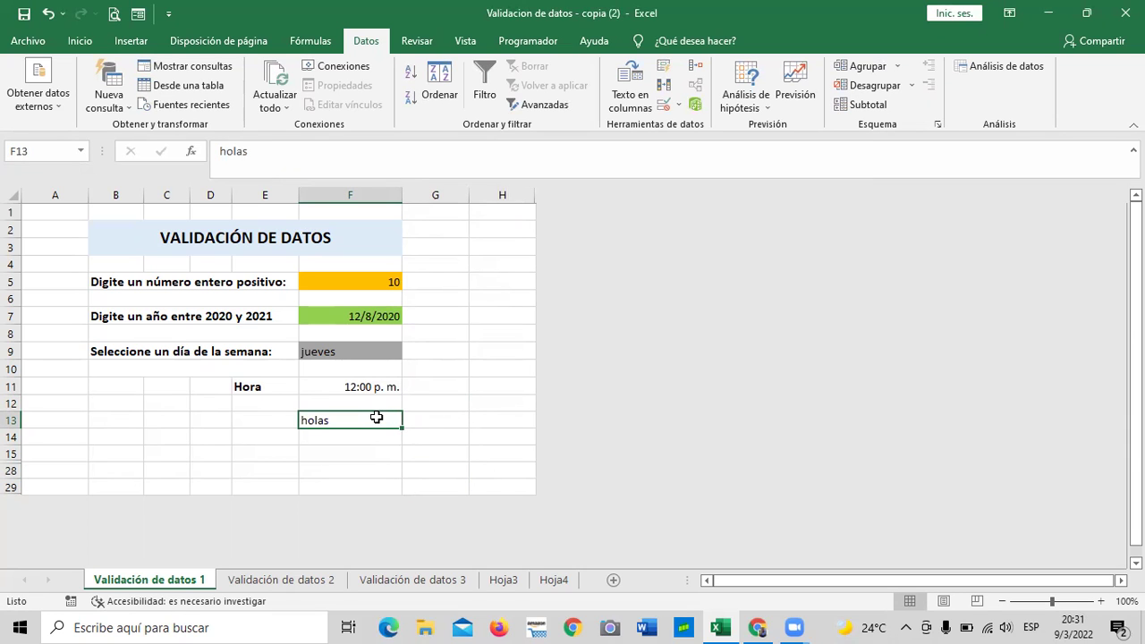
- Try to change the text in cell F13 to "hola como estas" under the 5 to 10 character limit
{"action": "double_click", "coordinate": [376, 418]}
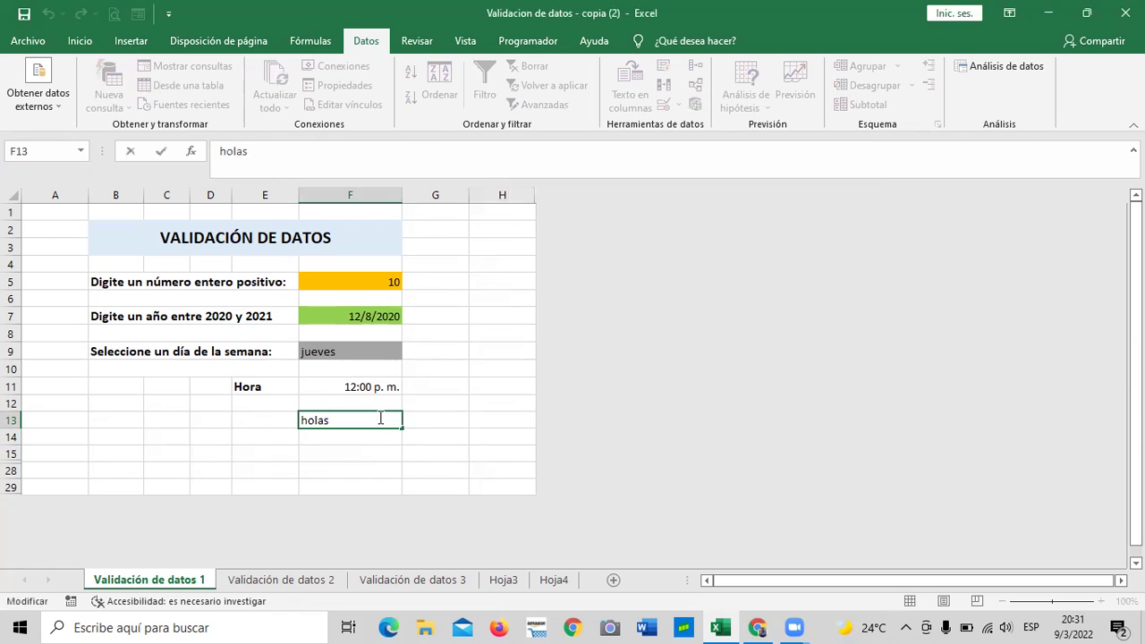
{"action": "key", "text": "BackSpace"}
{"action": "type", "text": "como estas"}
{"action": "key", "text": "Return"}
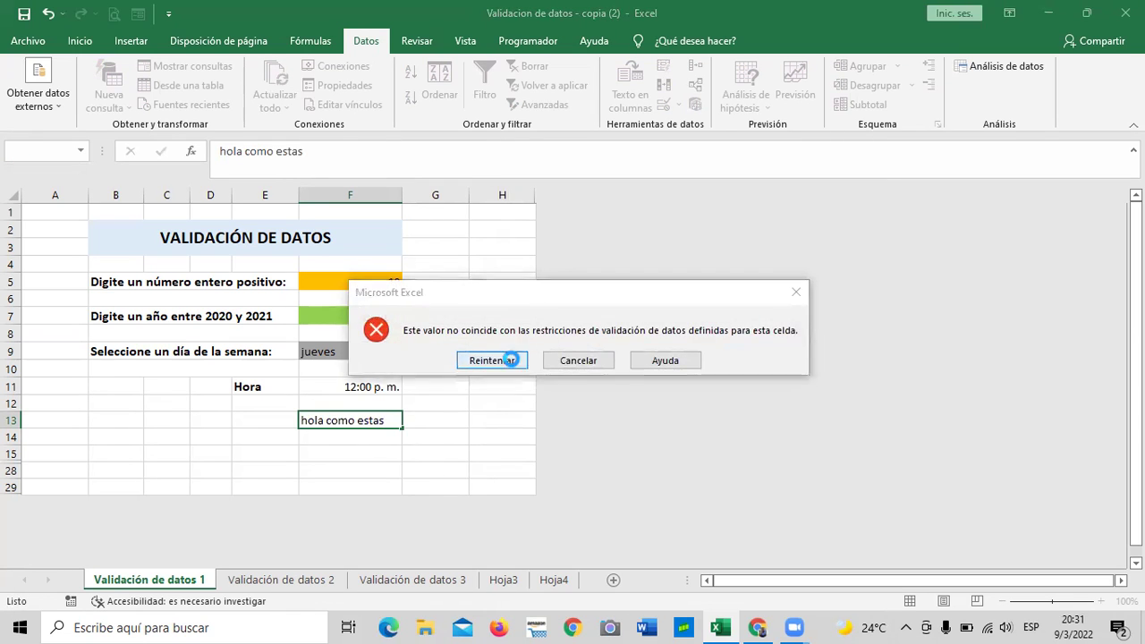
{"action": "left_click", "coordinate": [510, 359]}
- Shorten the rejected text in cell F13 and enter holahhhhhh instead
{"action": "left_click", "coordinate": [391, 426]}
{"action": "key", "text": "BackSpace"}
{"action": "key", "text": "BackSpace"}
{"action": "key", "text": "BackSpace"}
{"action": "key", "text": "BackSpace"}
{"action": "key", "text": "BackSpace"}
{"action": "key", "text": "BackSpace"}
{"action": "key", "text": "BackSpace"}
{"action": "key", "text": "BackSpace"}
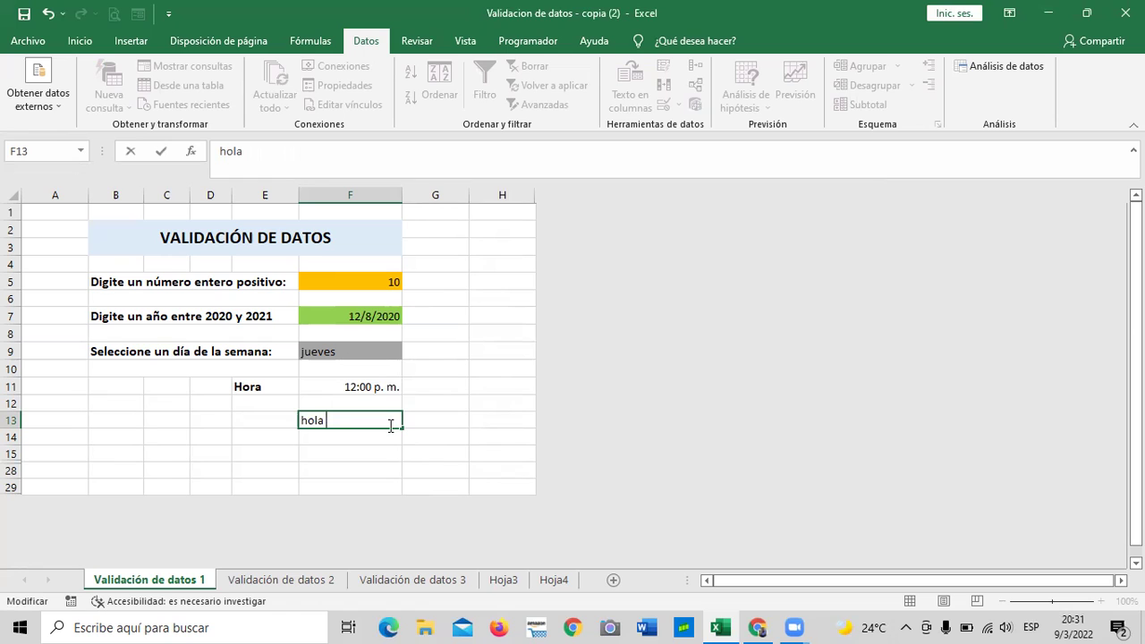
{"action": "type", "text": "hhhhhh"}
{"action": "key", "text": "Return"}
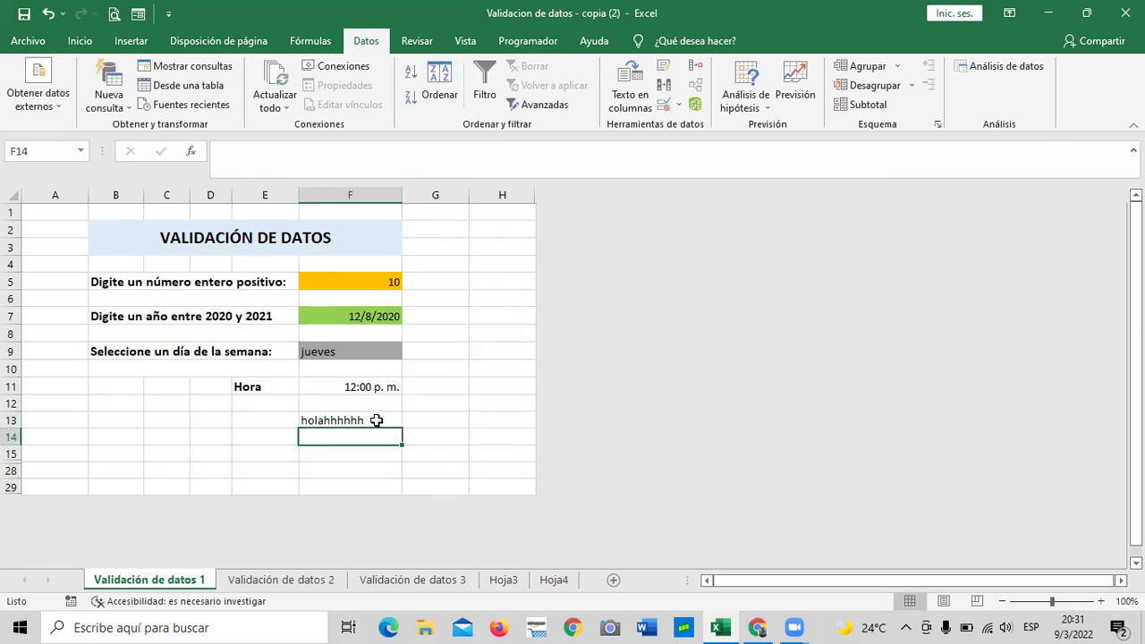
{"action": "left_click", "coordinate": [376, 420]}
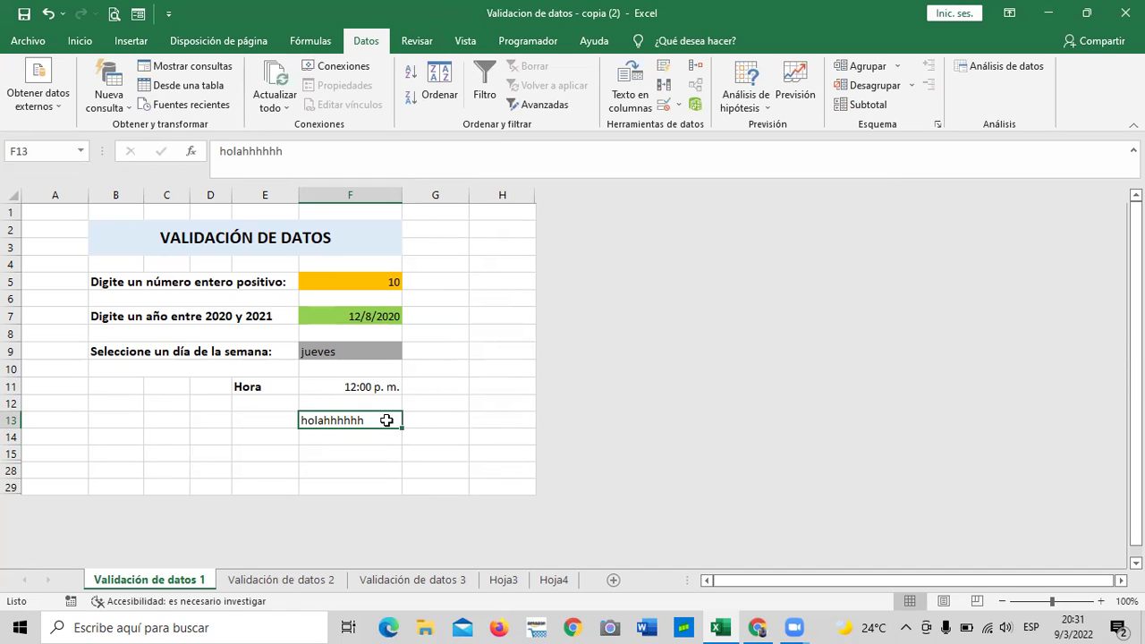
- Review the length rule of cell F13 and try to extend its text with a run of f characters beyond 10 characters
{"action": "left_click", "coordinate": [663, 103]}
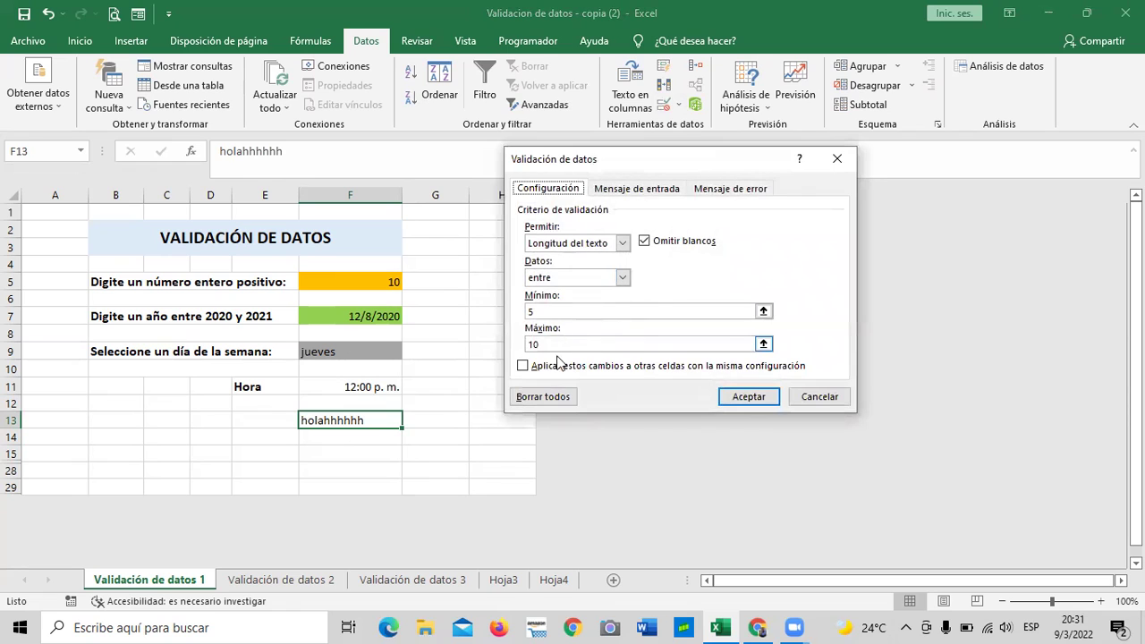
{"action": "left_click", "coordinate": [749, 396]}
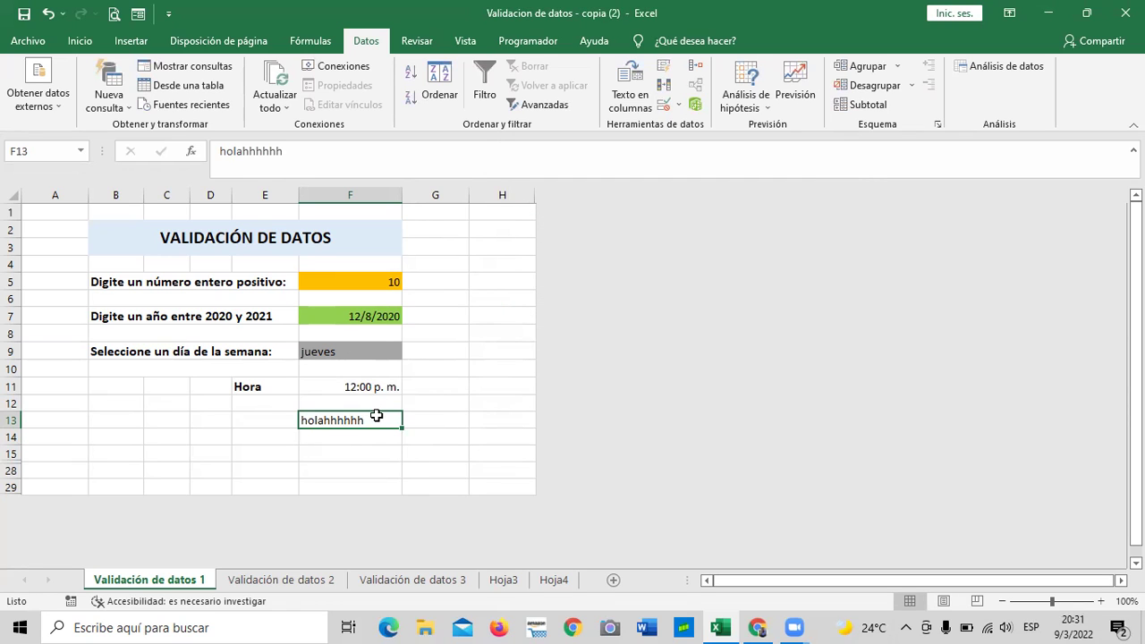
{"action": "double_click", "coordinate": [376, 420]}
{"action": "type", "text": "hf"}
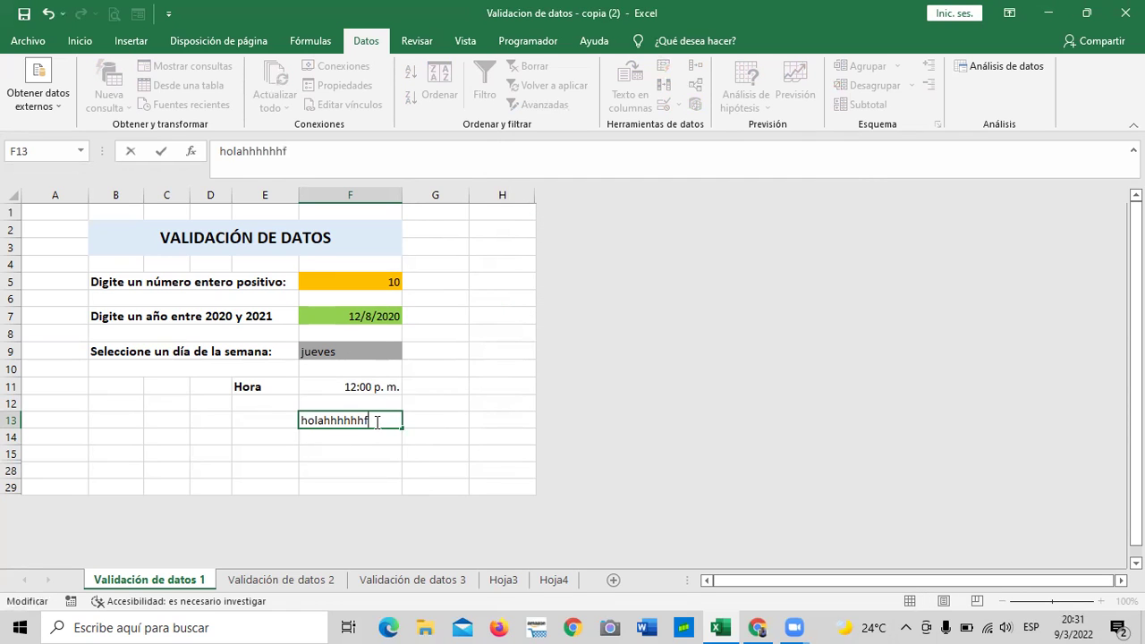
{"action": "type", "text": "ffffff"}
{"action": "key", "text": "Return"}
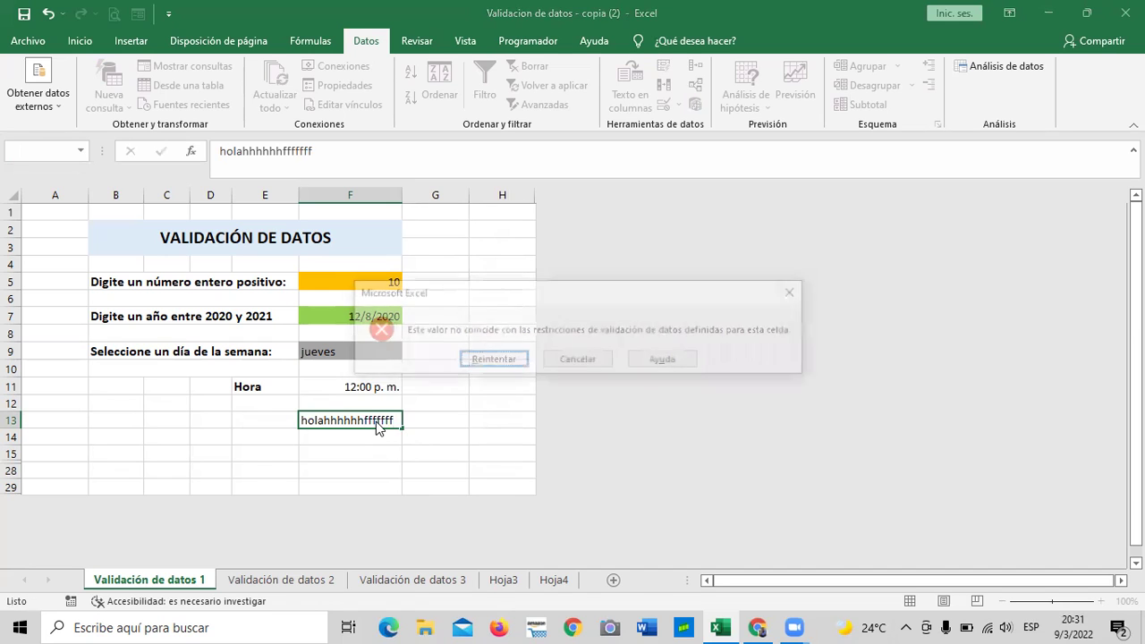
{"action": "left_click", "coordinate": [515, 358]}
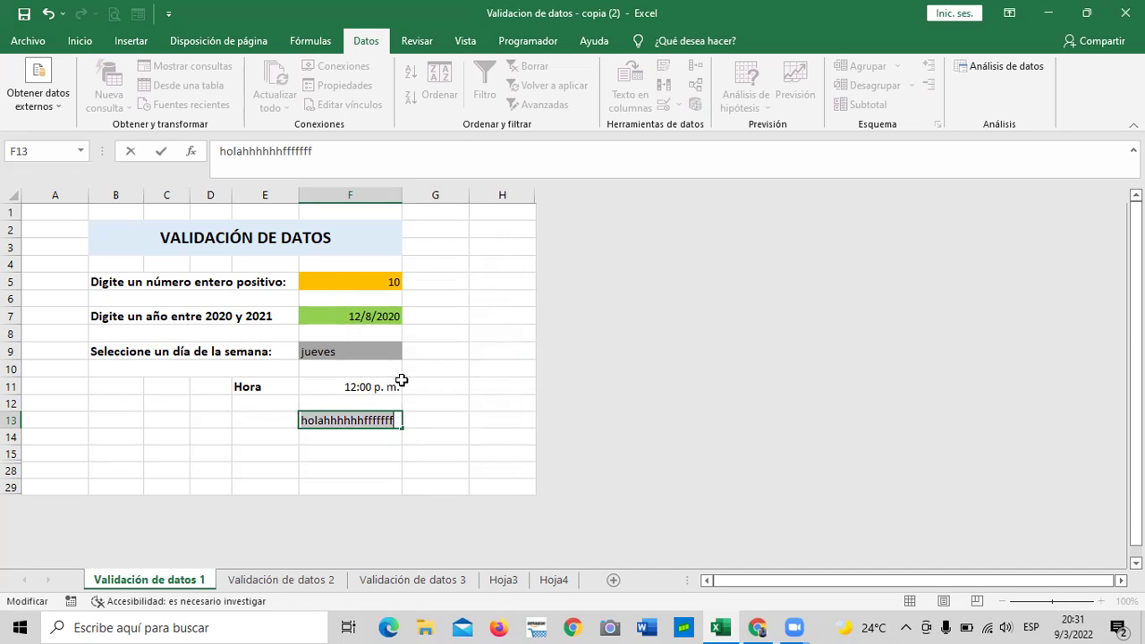
- Clear the rejected text from cell F13, leaving the cell empty and selected
{"action": "key", "text": "BackSpace"}
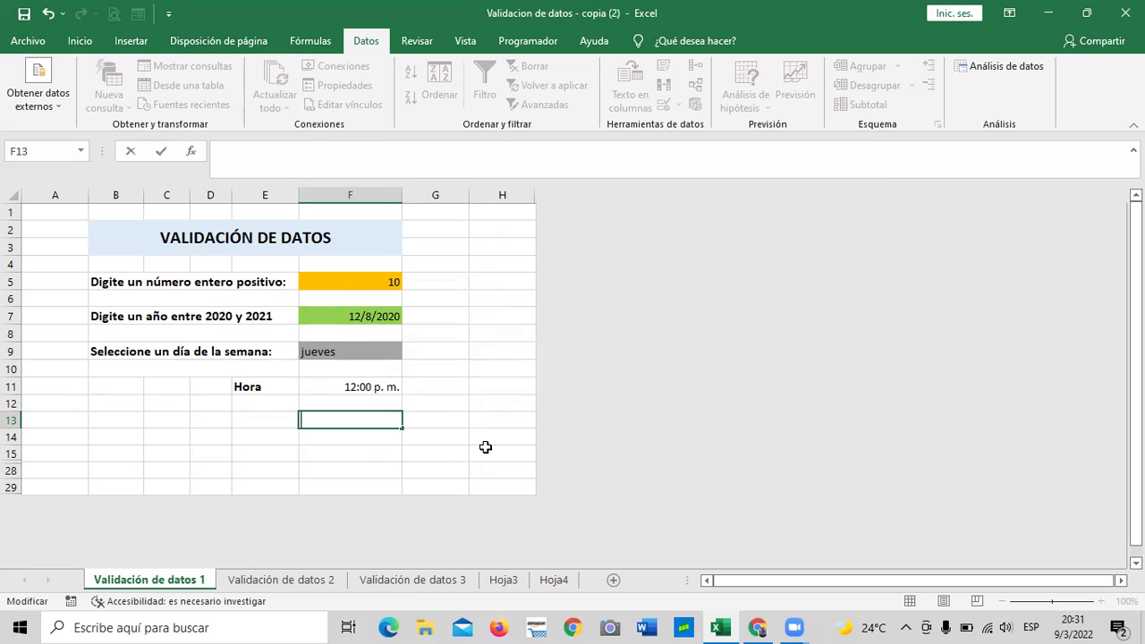
{"action": "left_click", "coordinate": [434, 447]}
{"action": "left_click", "coordinate": [379, 423]}
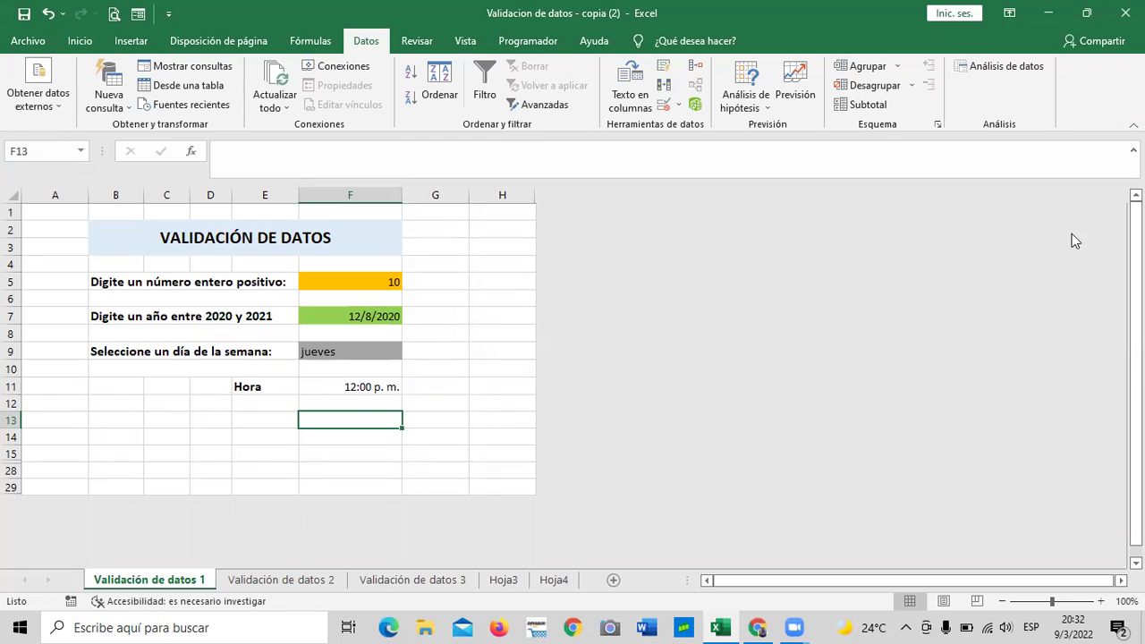
- Turn off Omitir blancos in the text length validation of cell F13, keeping the limits of 5 and 10
{"action": "left_click", "coordinate": [663, 105]}
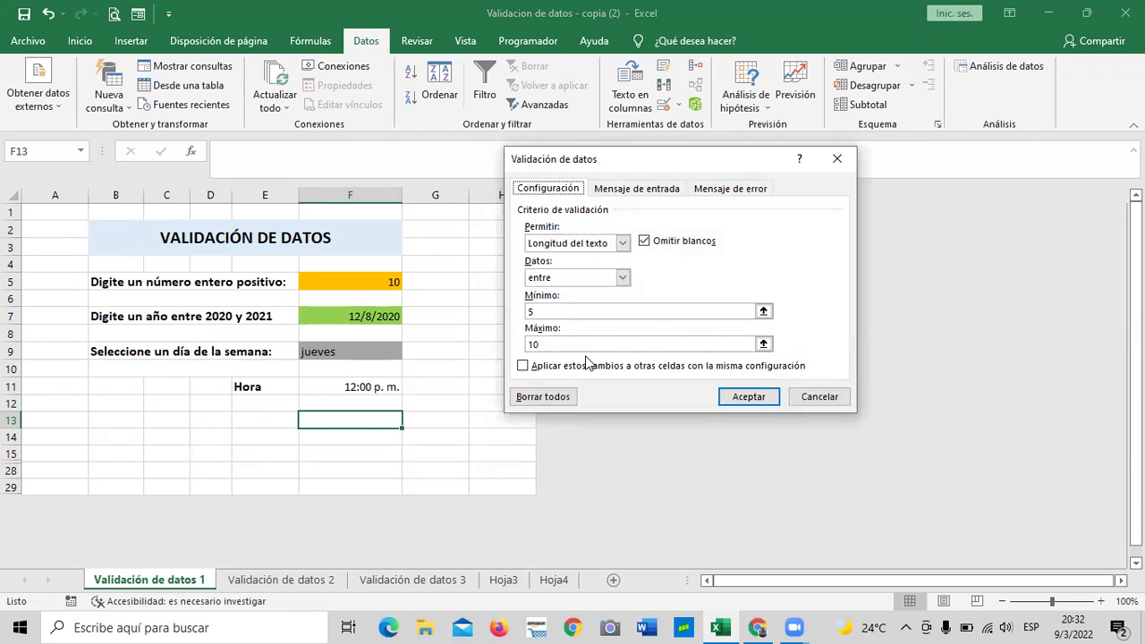
{"action": "left_click", "coordinate": [805, 398]}
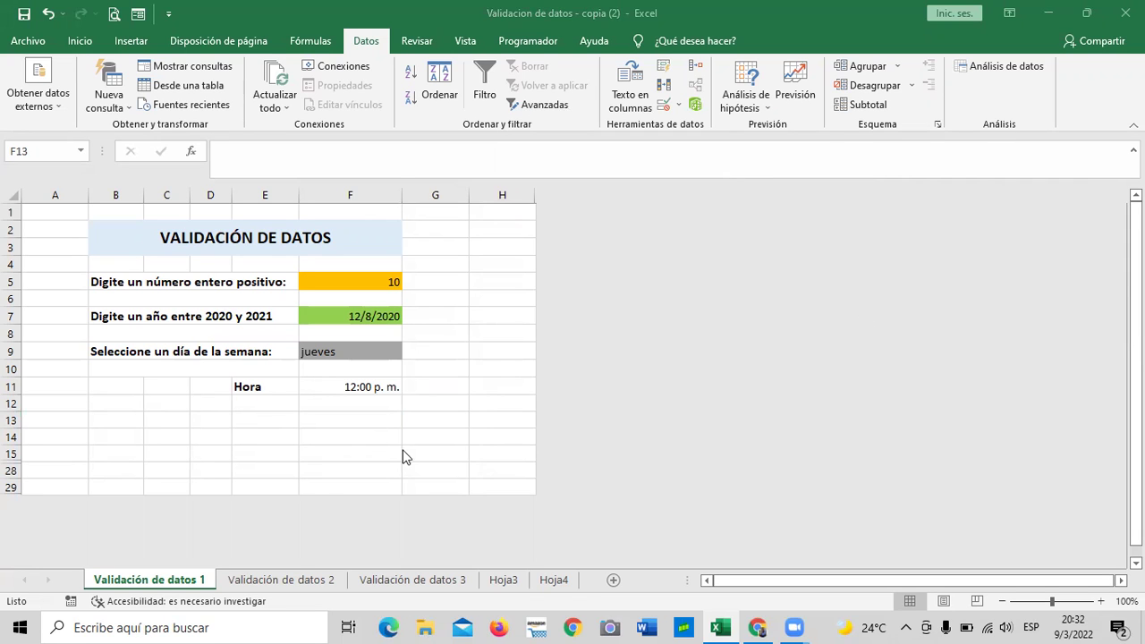
{"action": "left_click", "coordinate": [339, 424]}
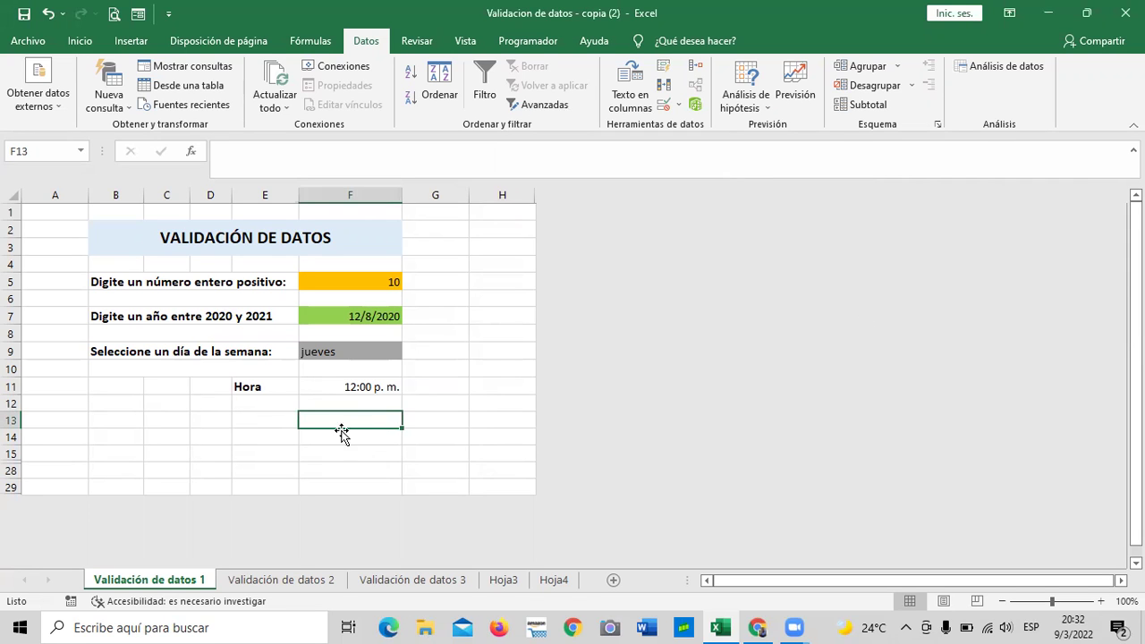
{"action": "left_click", "coordinate": [664, 104]}
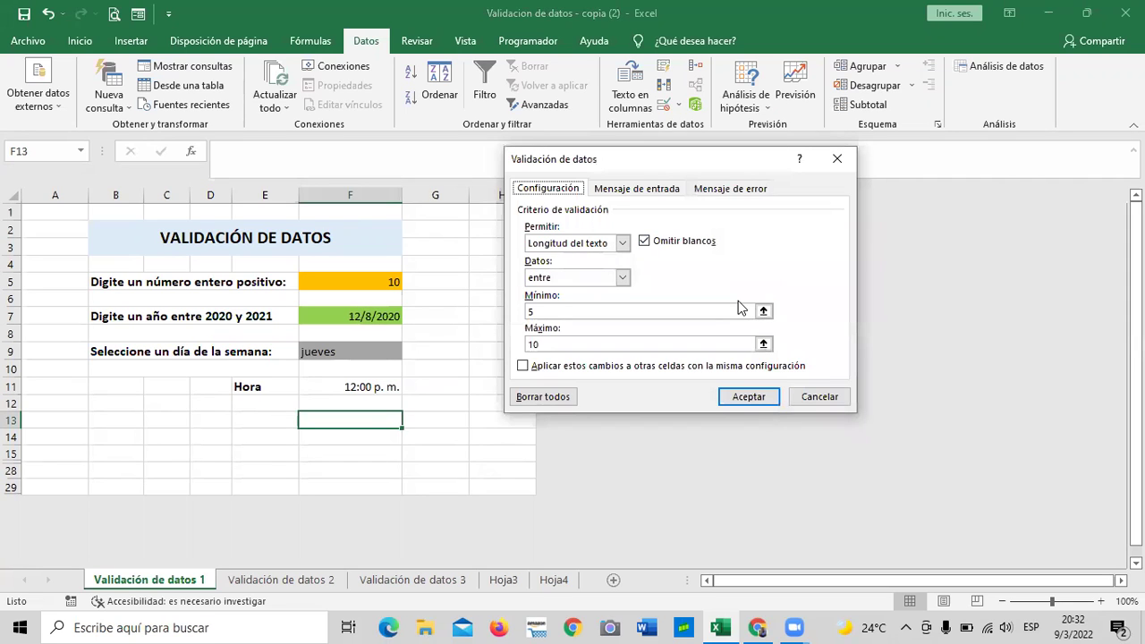
{"action": "left_click", "coordinate": [644, 242]}
{"action": "left_click", "coordinate": [744, 397]}
- Try to enter "hola como estas" in the empty cell F13
{"action": "type", "text": "ho"}
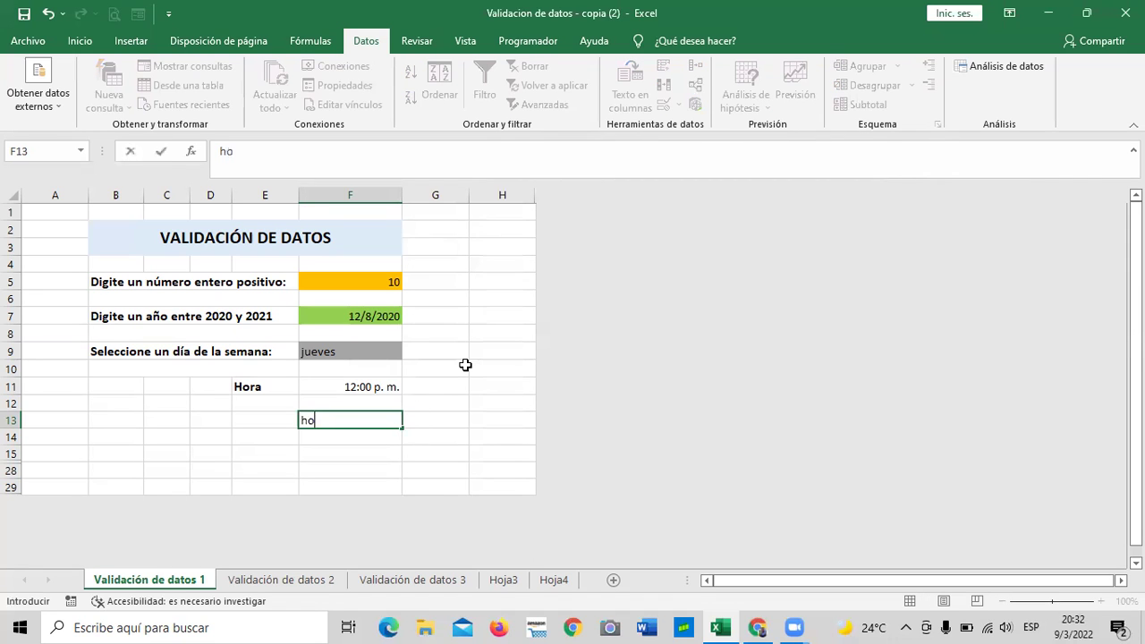
{"action": "type", "text": "la como estas"}
{"action": "key", "text": "Return"}
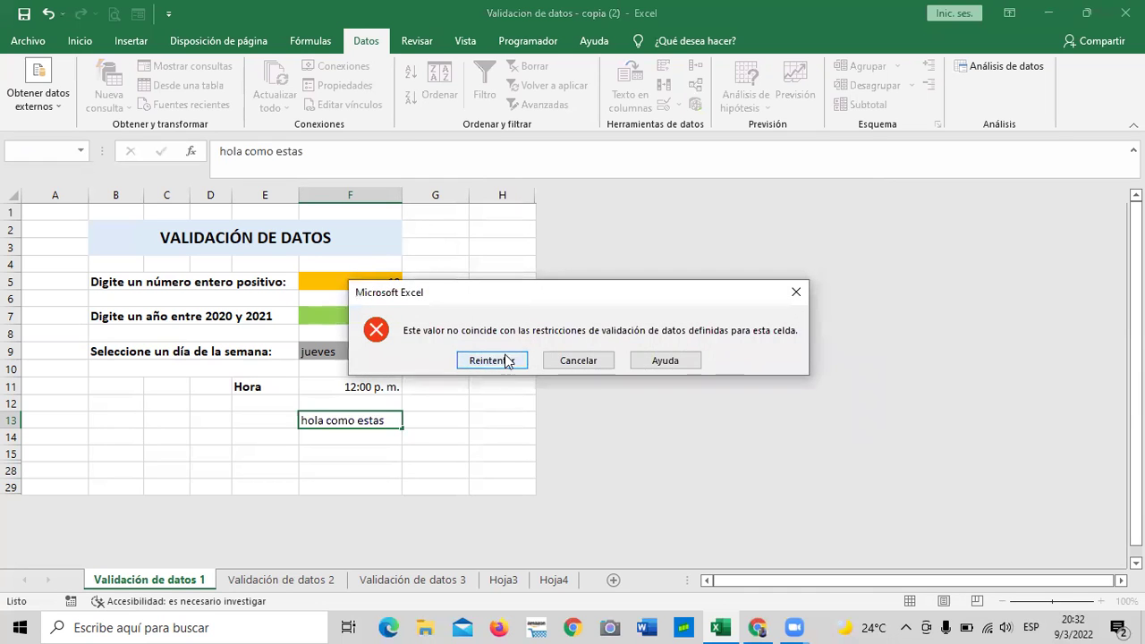
{"action": "left_click", "coordinate": [506, 360]}
{"action": "key", "text": "Return"}
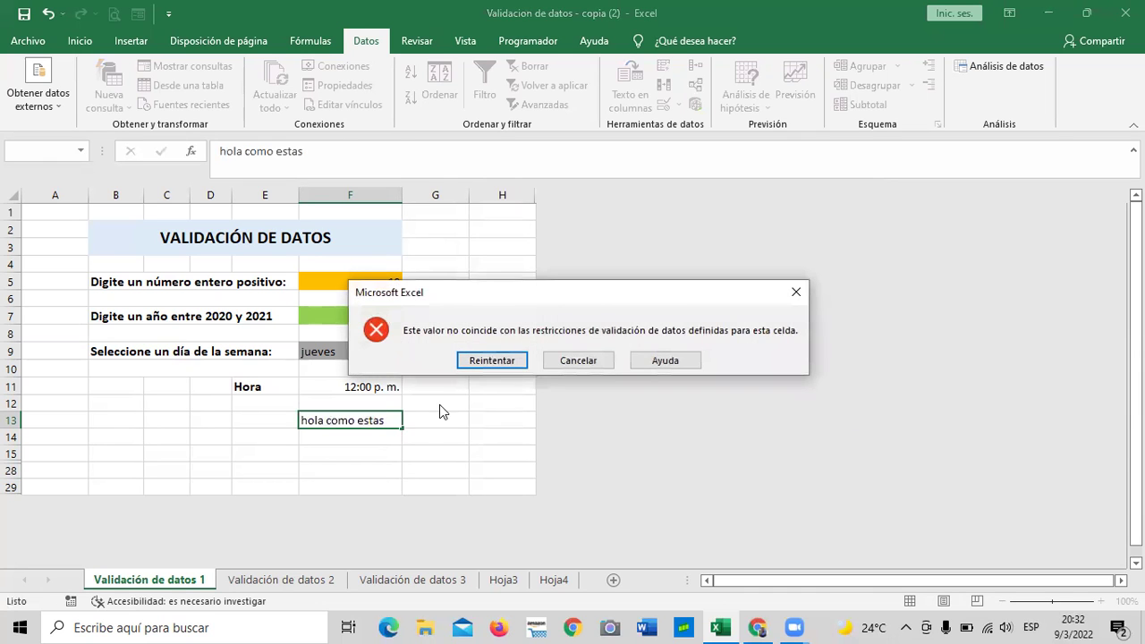
{"action": "left_click", "coordinate": [509, 360]}
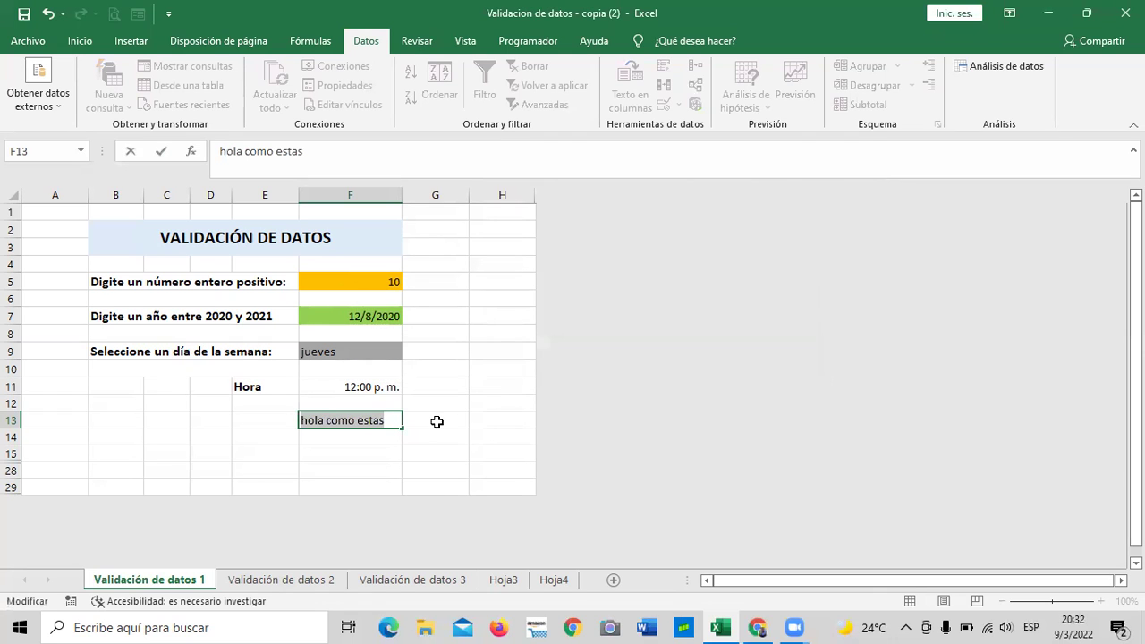
- Replace the rejected entry in cell F13 with "holas"
{"action": "key", "text": "BackSpace"}
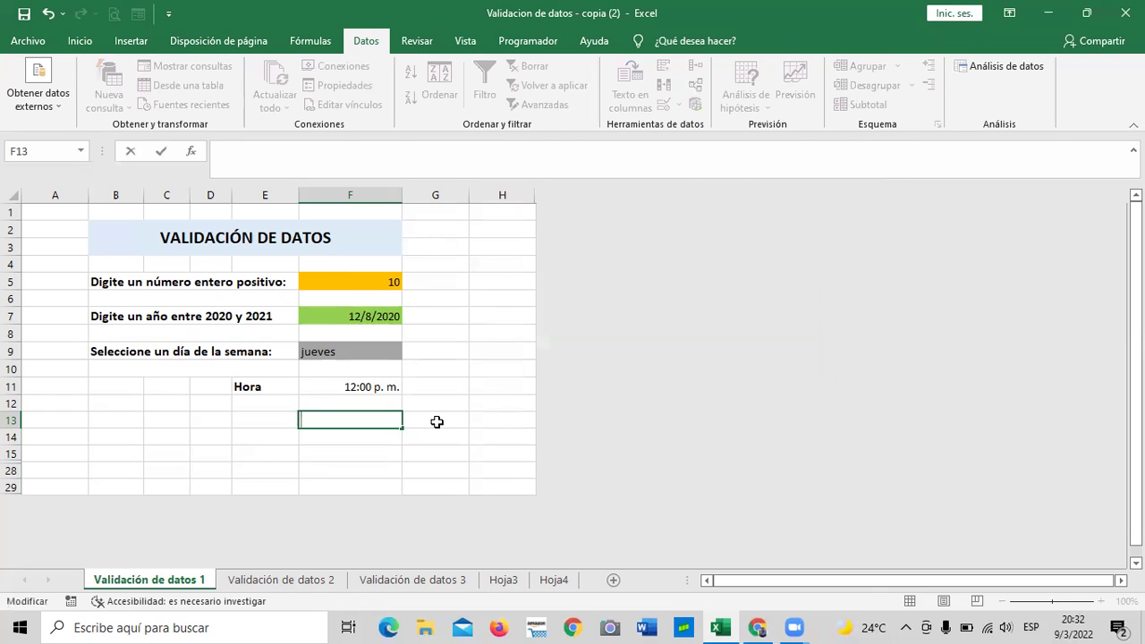
{"action": "type", "text": "holas"}
{"action": "key", "text": "Return"}
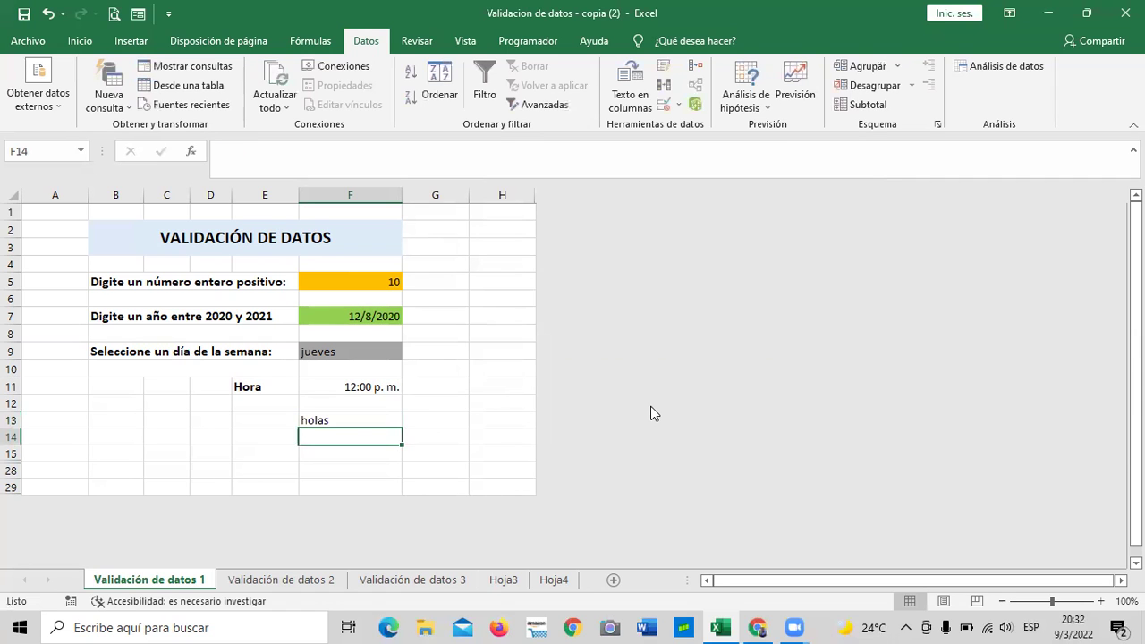
{"action": "left_click", "coordinate": [485, 433]}
{"action": "left_click", "coordinate": [390, 419]}
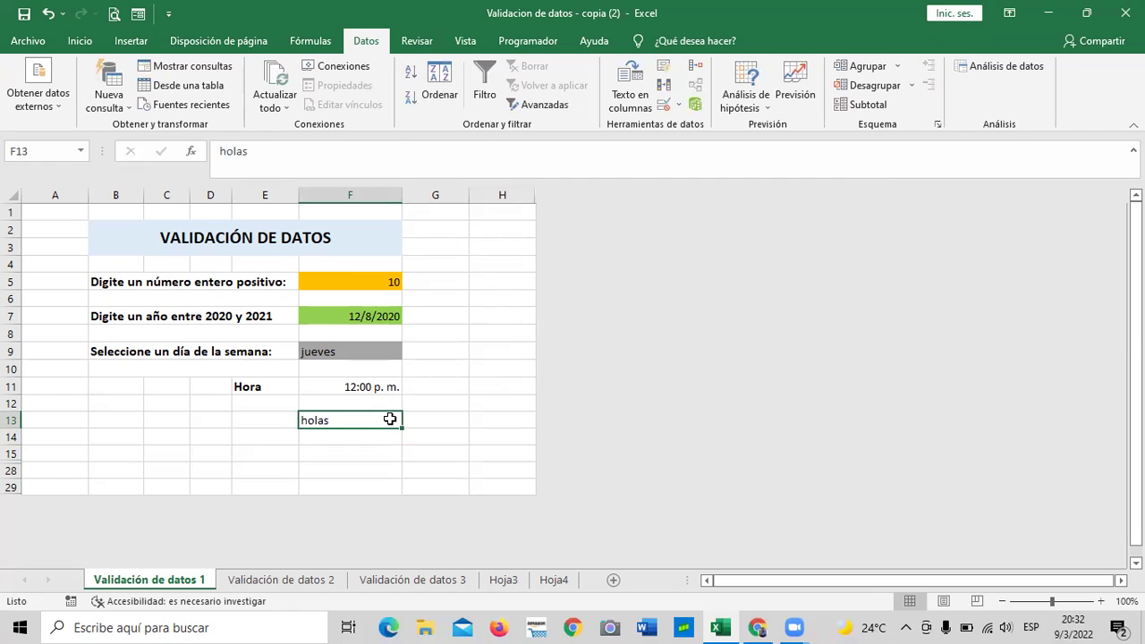
- Turn Omitir blancos back on in the text length validation of cell F13
{"action": "left_click", "coordinate": [664, 105]}
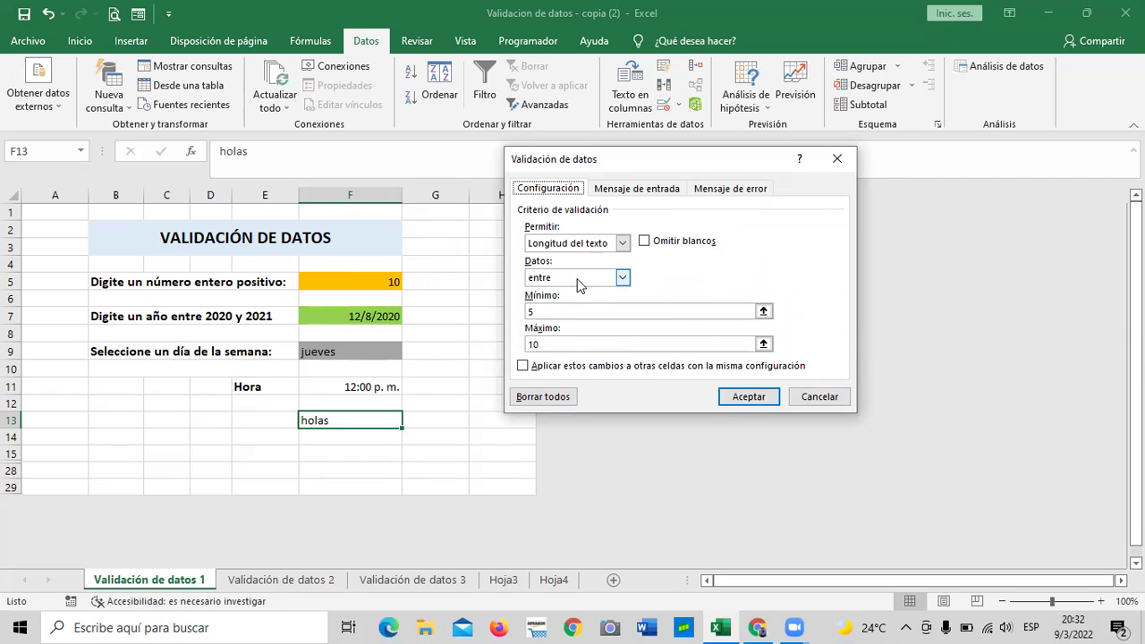
{"action": "left_click", "coordinate": [622, 280]}
{"action": "left_click", "coordinate": [621, 280]}
{"action": "left_click", "coordinate": [644, 242]}
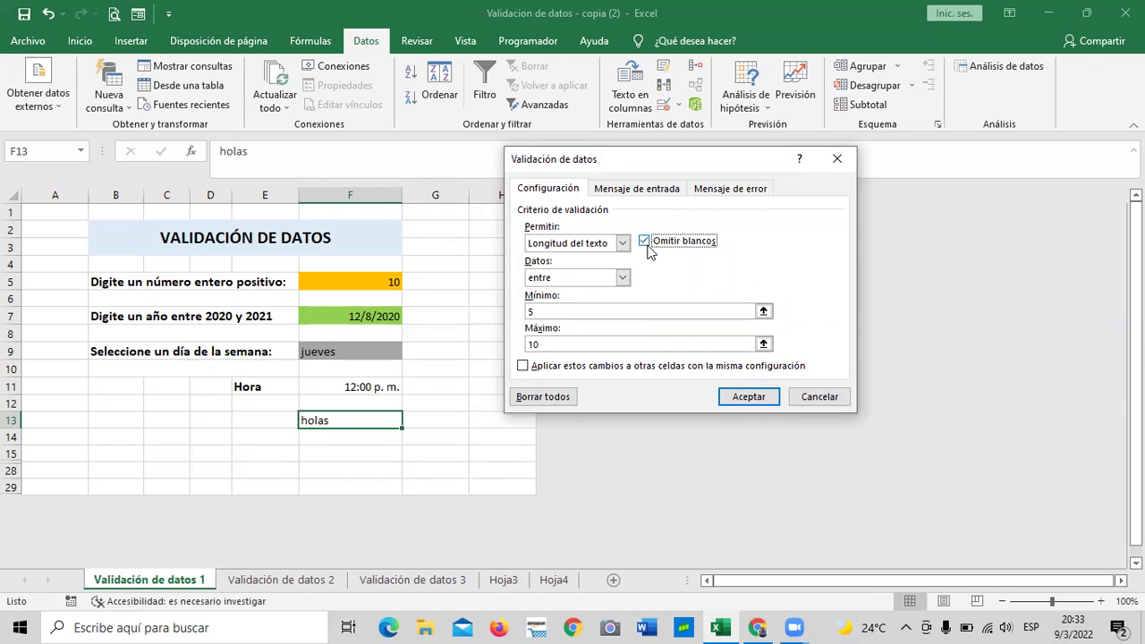
{"action": "left_click", "coordinate": [646, 245]}
{"action": "left_click", "coordinate": [644, 241]}
{"action": "left_click", "coordinate": [748, 396]}
- Replace the text in cell F13 with "holas como"
{"action": "left_click", "coordinate": [415, 453]}
{"action": "left_click", "coordinate": [351, 424]}
{"action": "key", "text": "BackSpace"}
{"action": "type", "text": "holas como"}
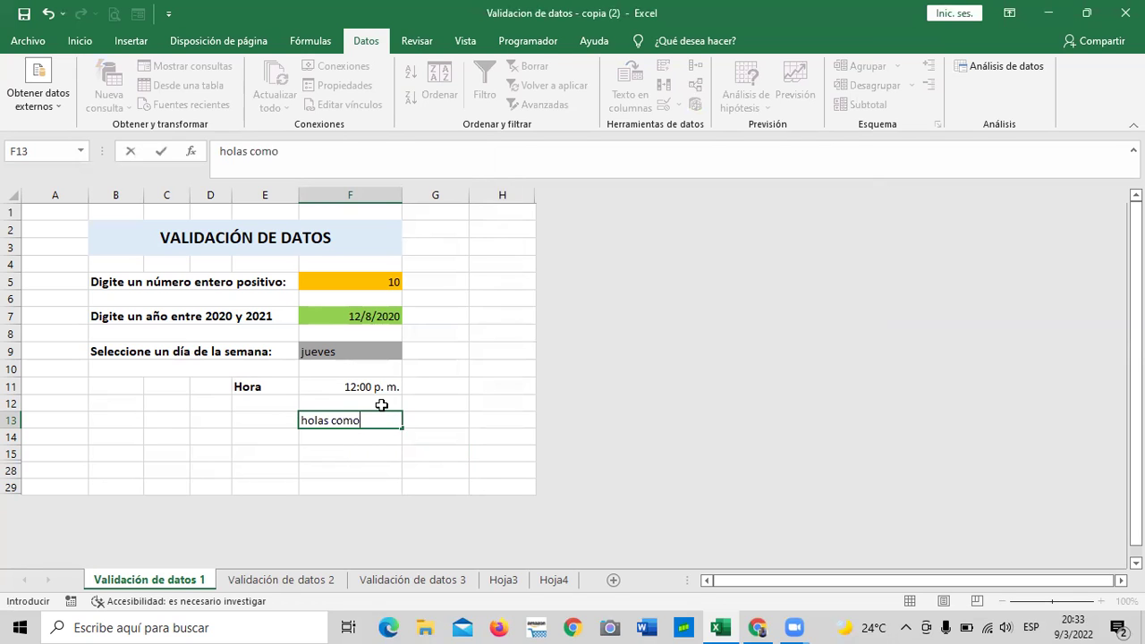
{"action": "key", "text": "Return"}
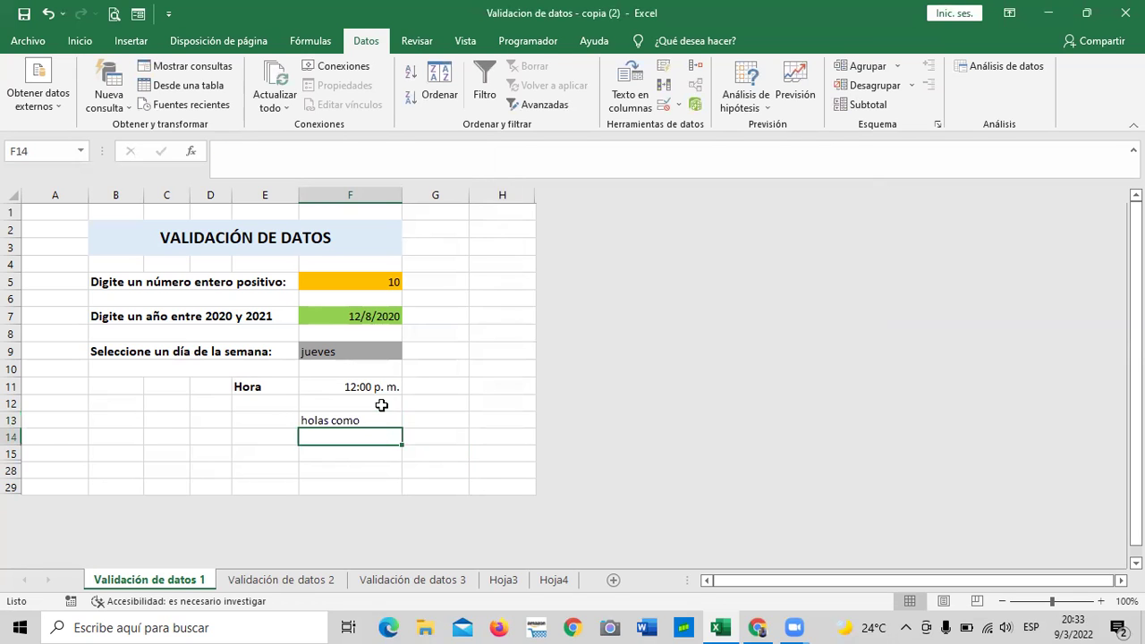
- Review the length validation settings of cell F13 and change the cell's text to "hola como"
{"action": "left_click", "coordinate": [454, 418]}
{"action": "left_click", "coordinate": [366, 418]}
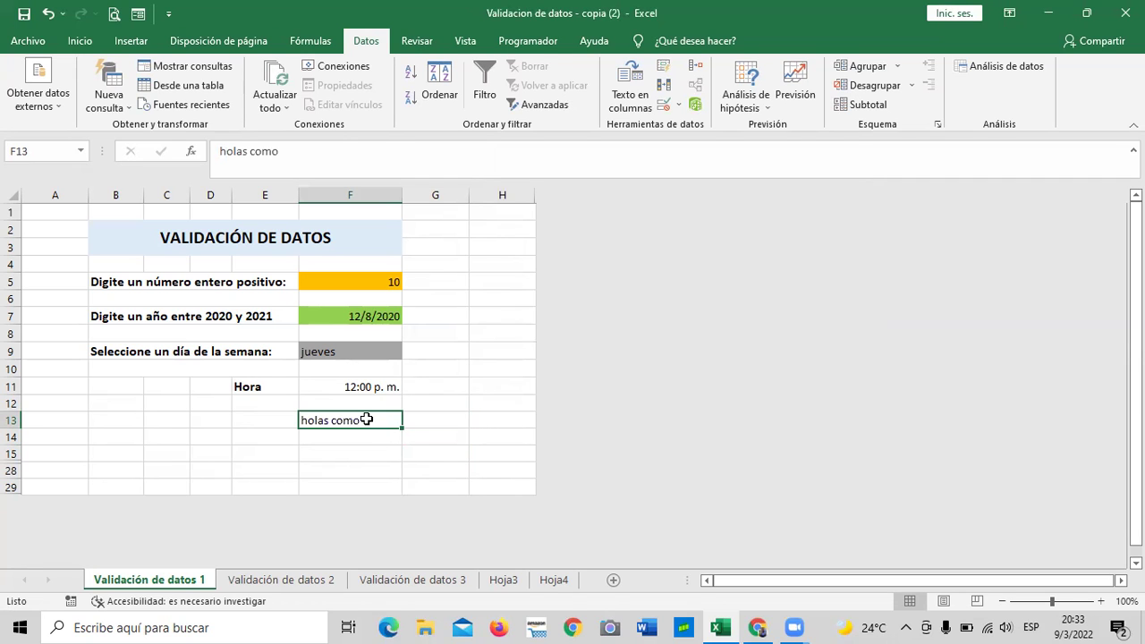
{"action": "left_click", "coordinate": [665, 104]}
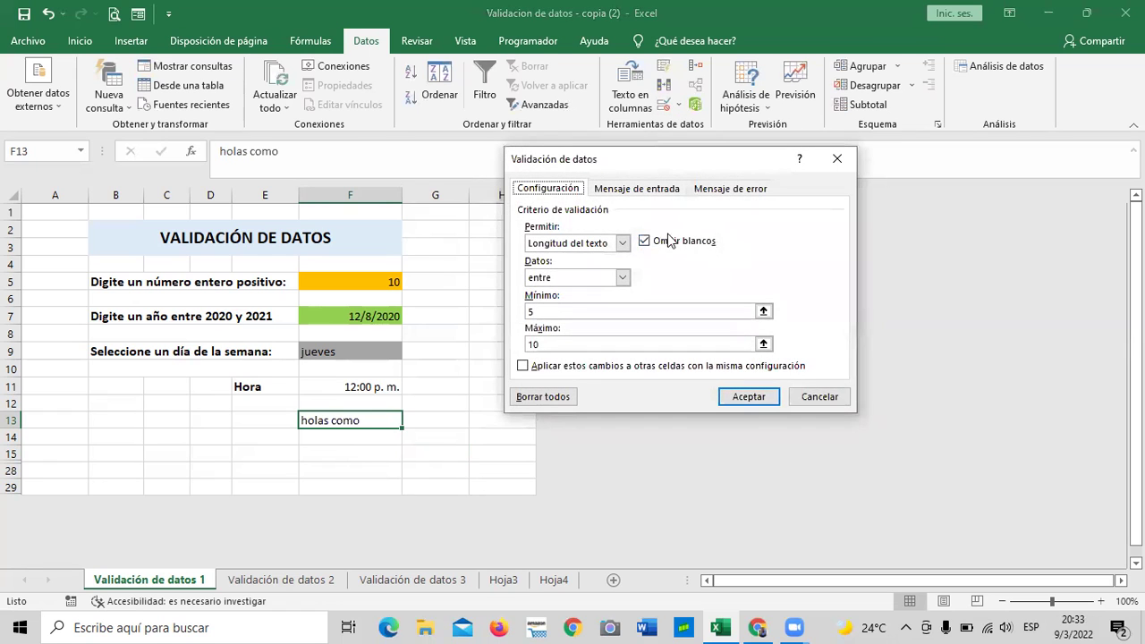
{"action": "left_click", "coordinate": [748, 398]}
{"action": "left_click", "coordinate": [477, 447]}
{"action": "left_click", "coordinate": [373, 426]}
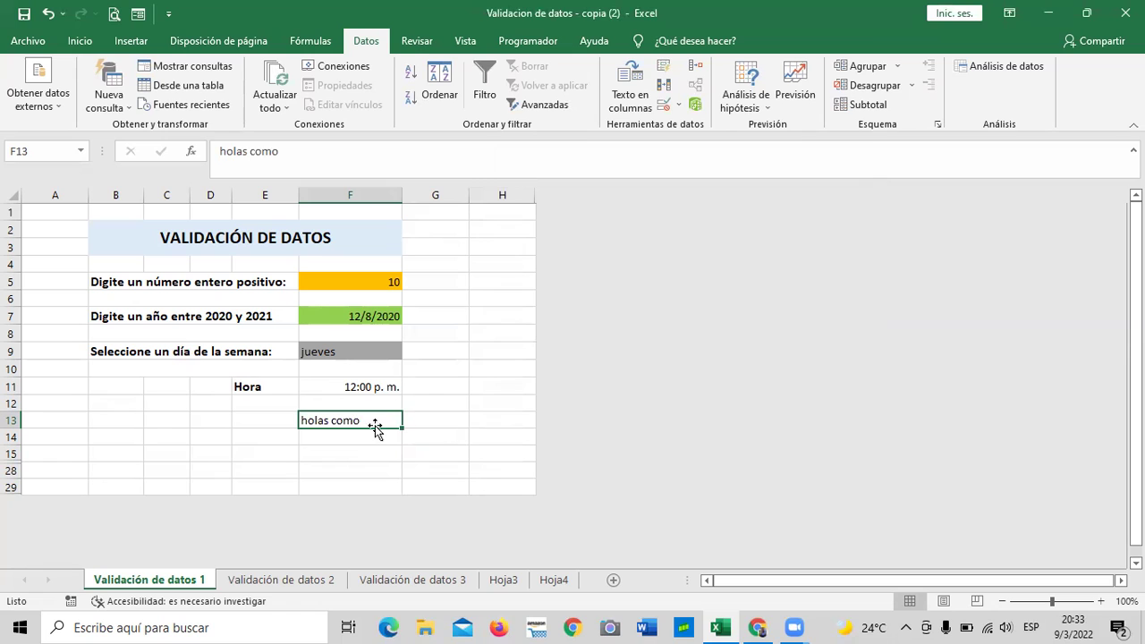
{"action": "left_click", "coordinate": [251, 149]}
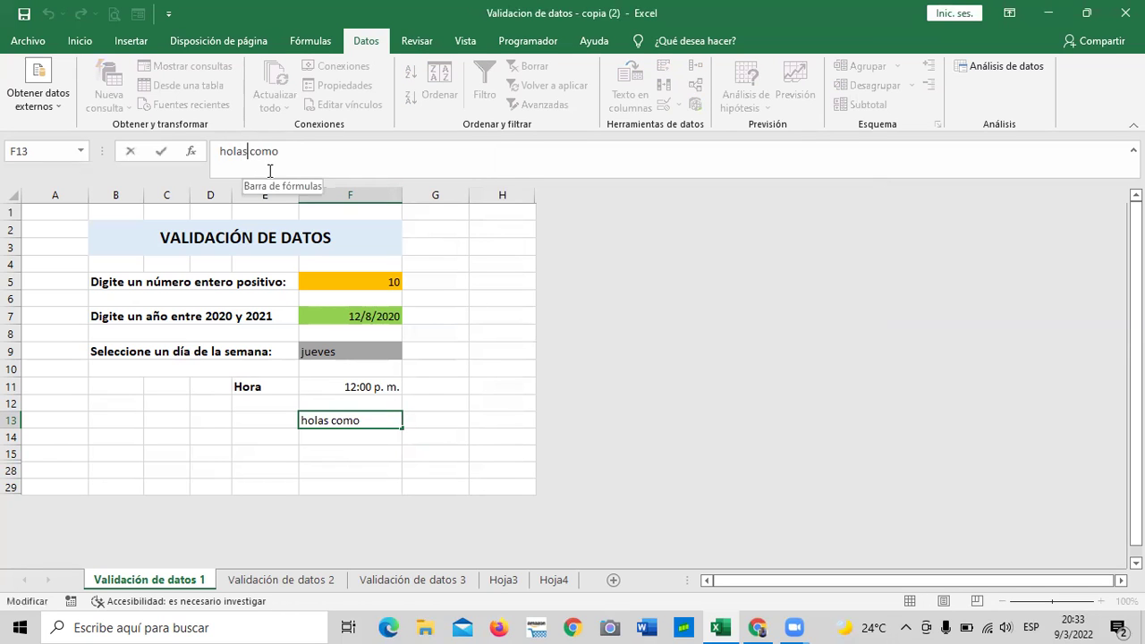
{"action": "key", "text": "BackSpace"}
{"action": "key", "text": "Return"}
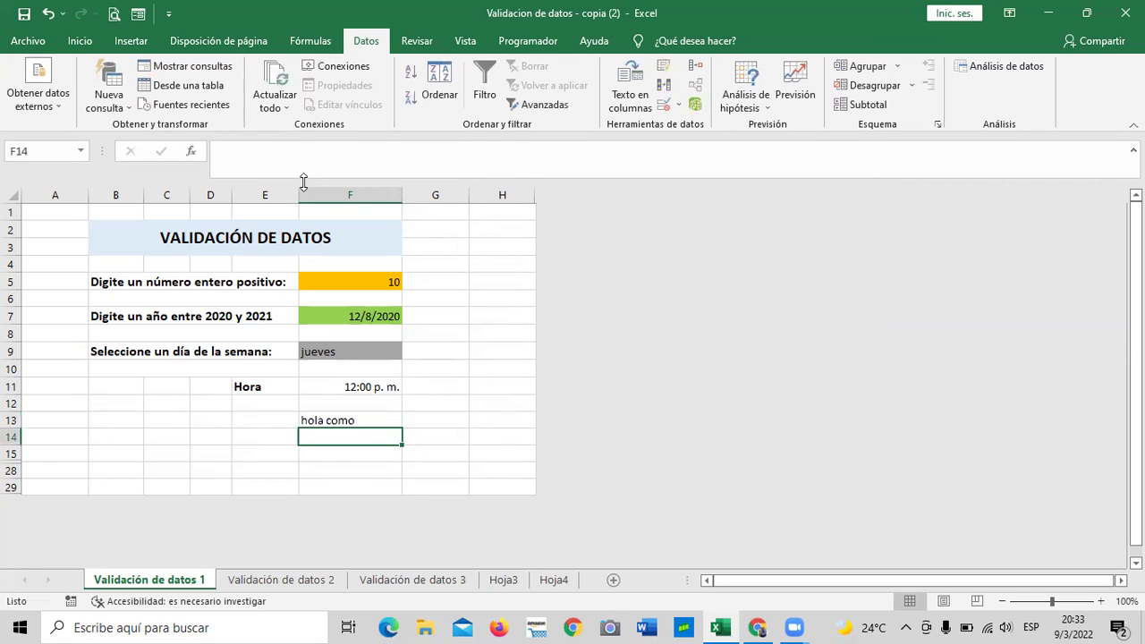
- Try to append the word estas to the text "hola como" in cell F13
{"action": "left_click", "coordinate": [488, 453]}
{"action": "left_click", "coordinate": [374, 424]}
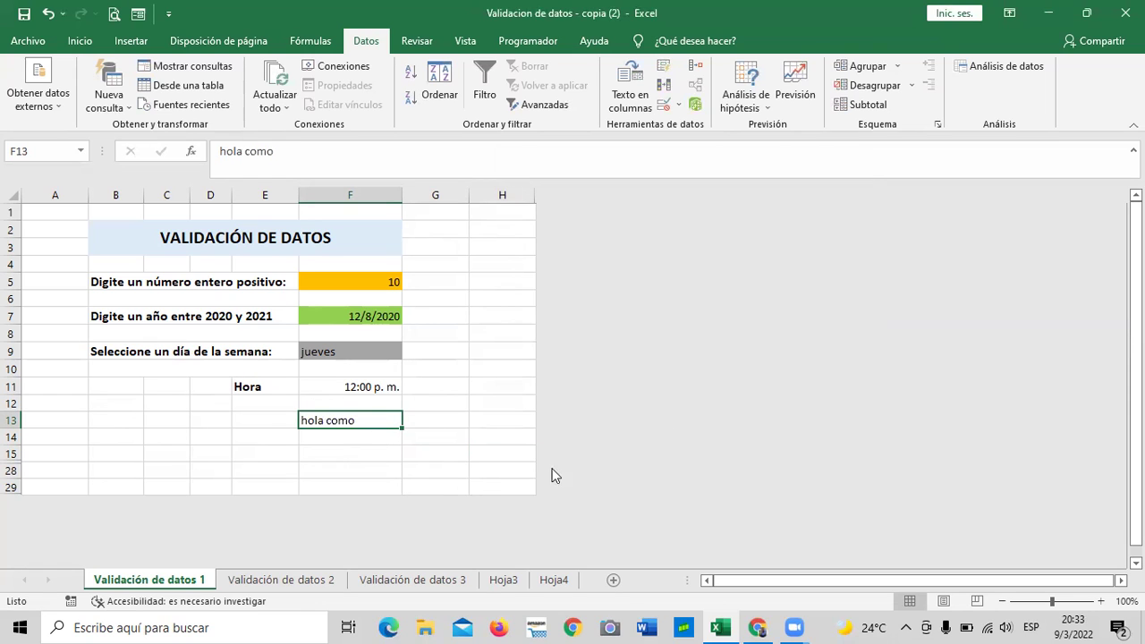
{"action": "left_click", "coordinate": [438, 421]}
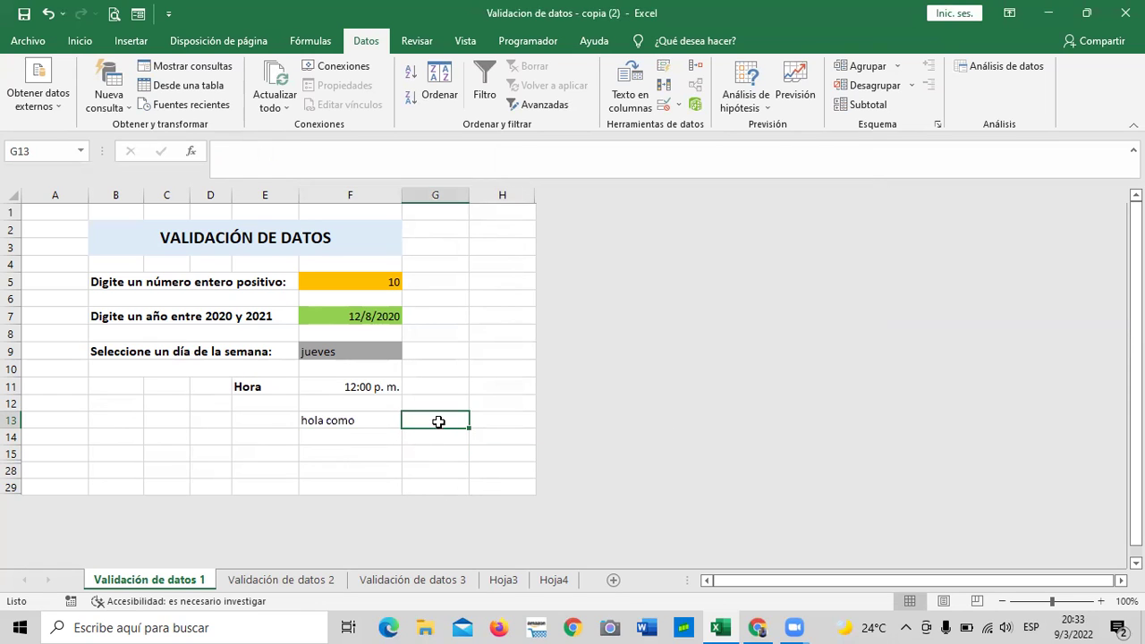
{"action": "left_click", "coordinate": [362, 421]}
{"action": "left_click", "coordinate": [315, 157]}
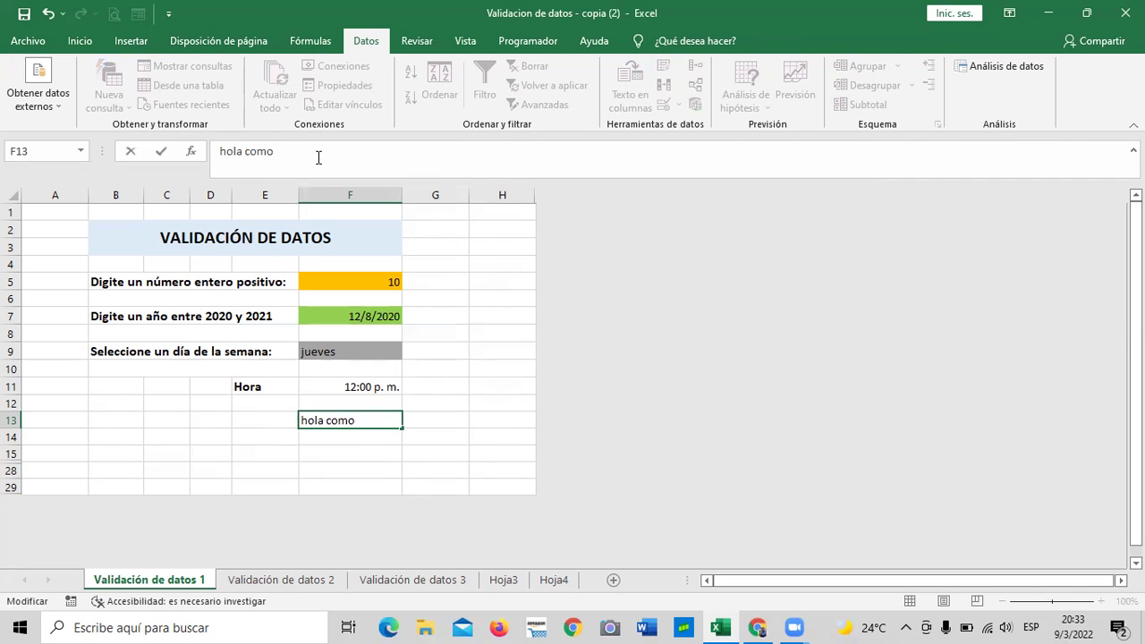
{"action": "type", "text": "estas"}
{"action": "key", "text": "Return"}
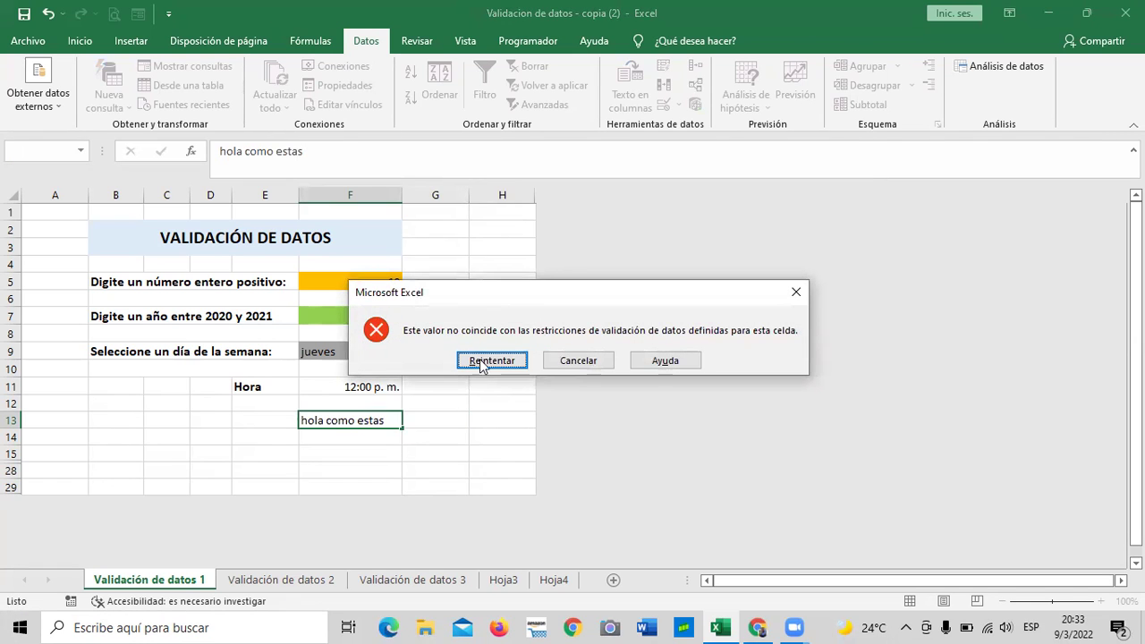
{"action": "left_click", "coordinate": [491, 361]}
- Delete the word estas from the rejected entry and confirm "hola como" in cell F13
{"action": "left_click", "coordinate": [364, 158]}
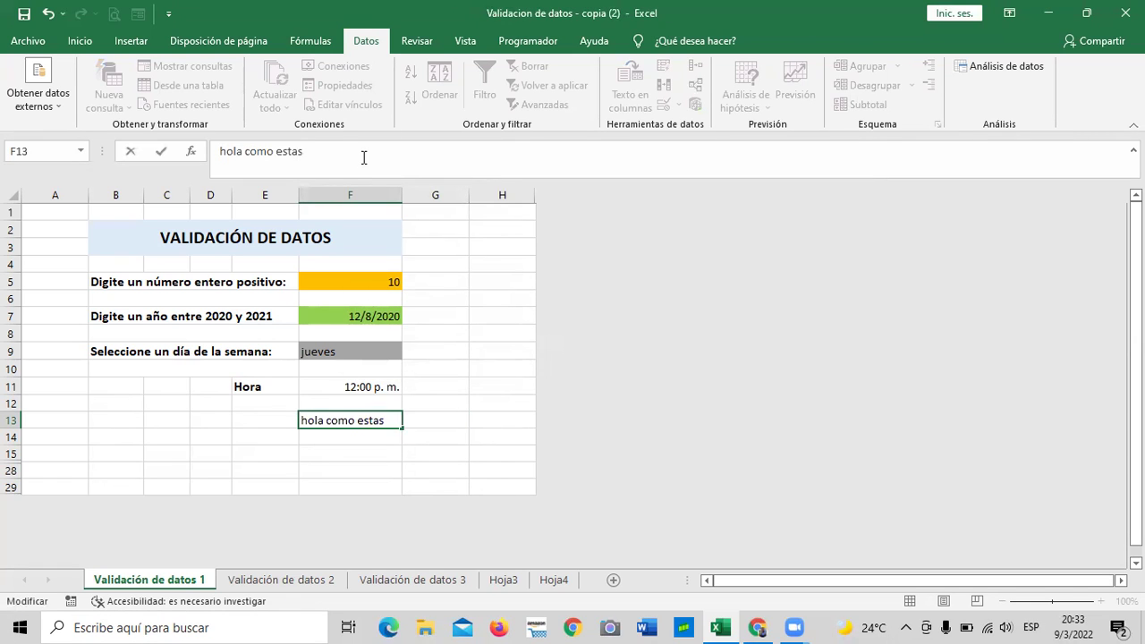
{"action": "key", "text": "BackSpace"}
{"action": "key", "text": "BackSpace"}
{"action": "key", "text": "Return"}
{"action": "left_click", "coordinate": [430, 444]}
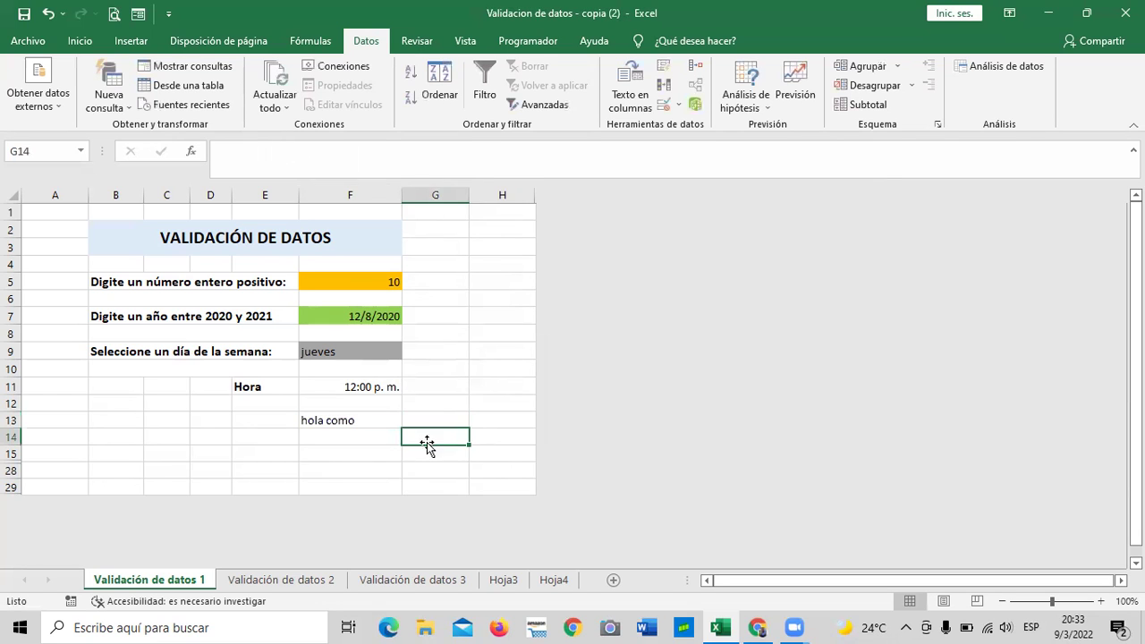
{"action": "left_click", "coordinate": [368, 417]}
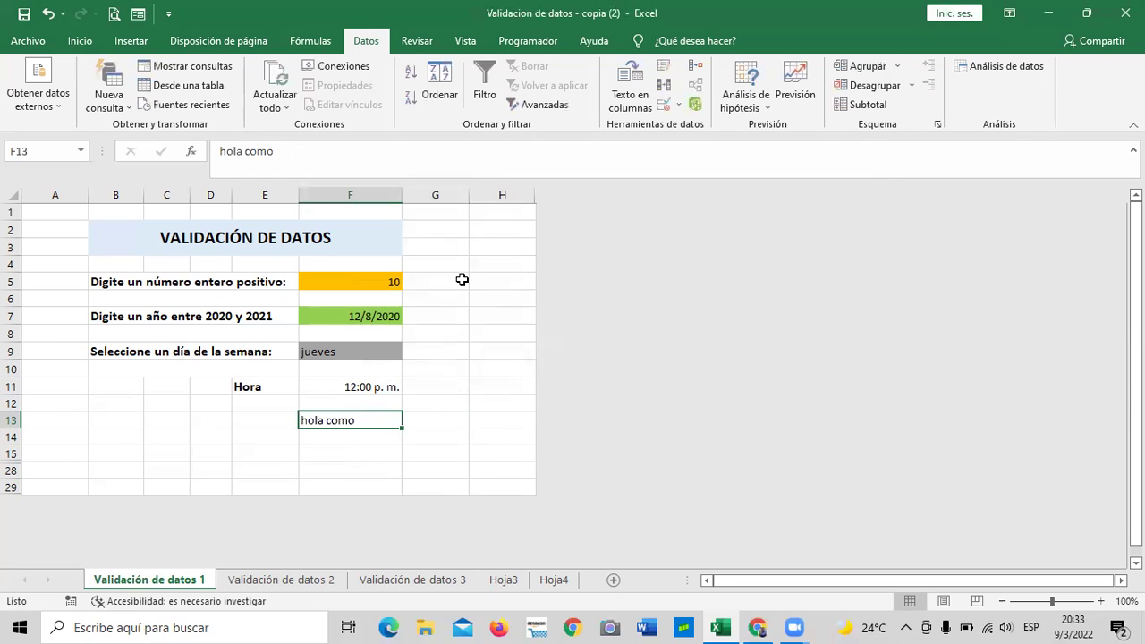
{"action": "left_click", "coordinate": [460, 352]}
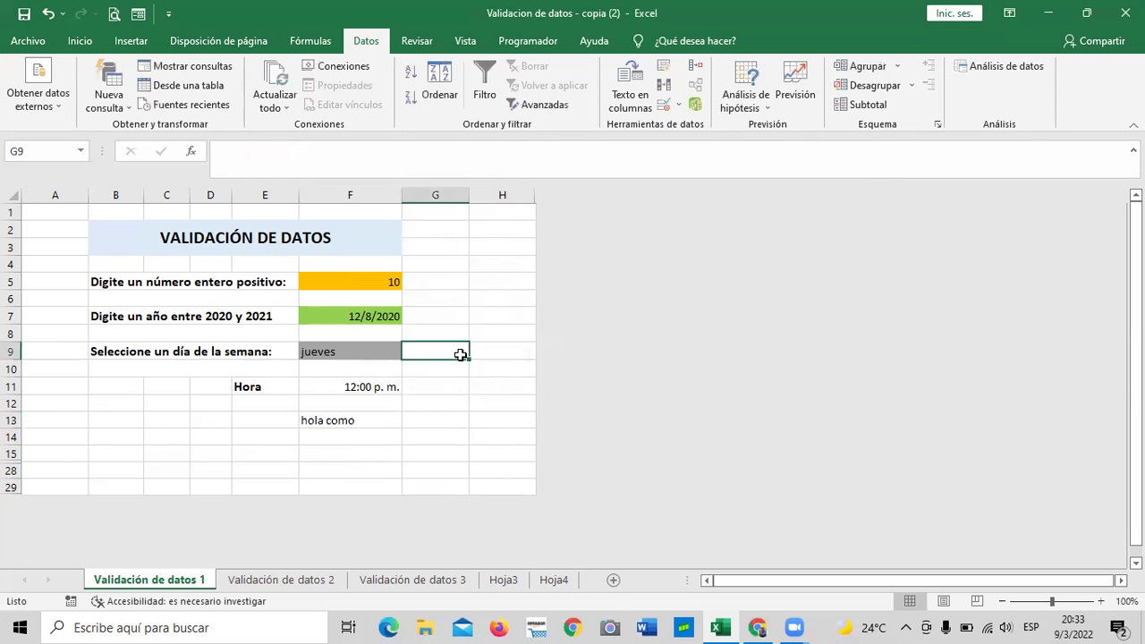
- Review the criteria types that data validation offers for the empty cell G9, leaving its settings as they are
{"action": "left_click", "coordinate": [664, 105]}
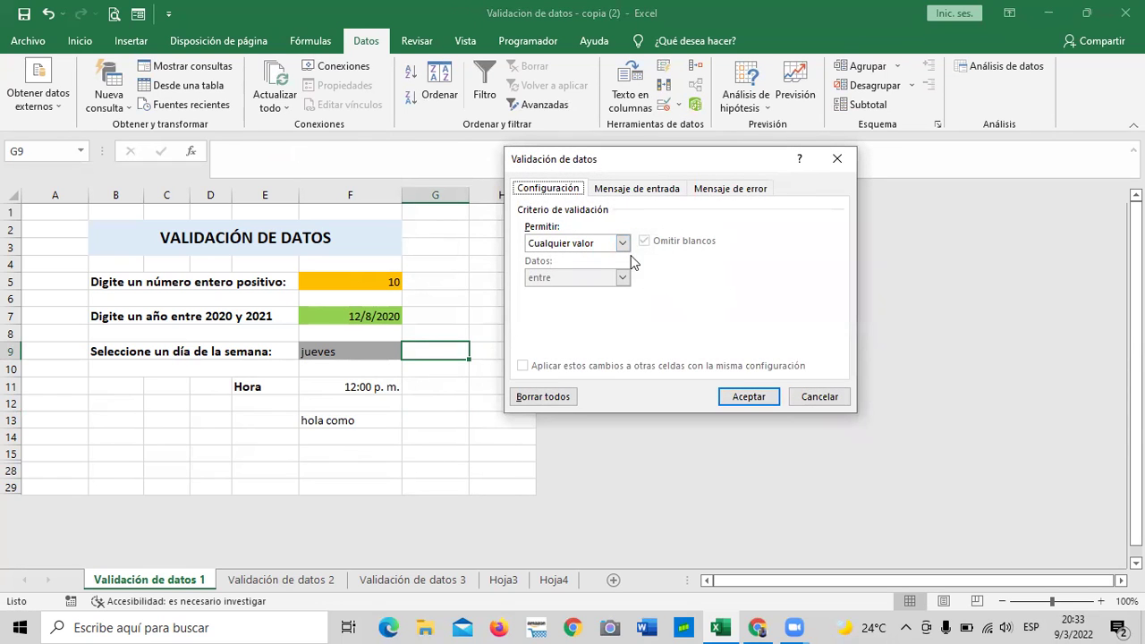
{"action": "left_click", "coordinate": [622, 243]}
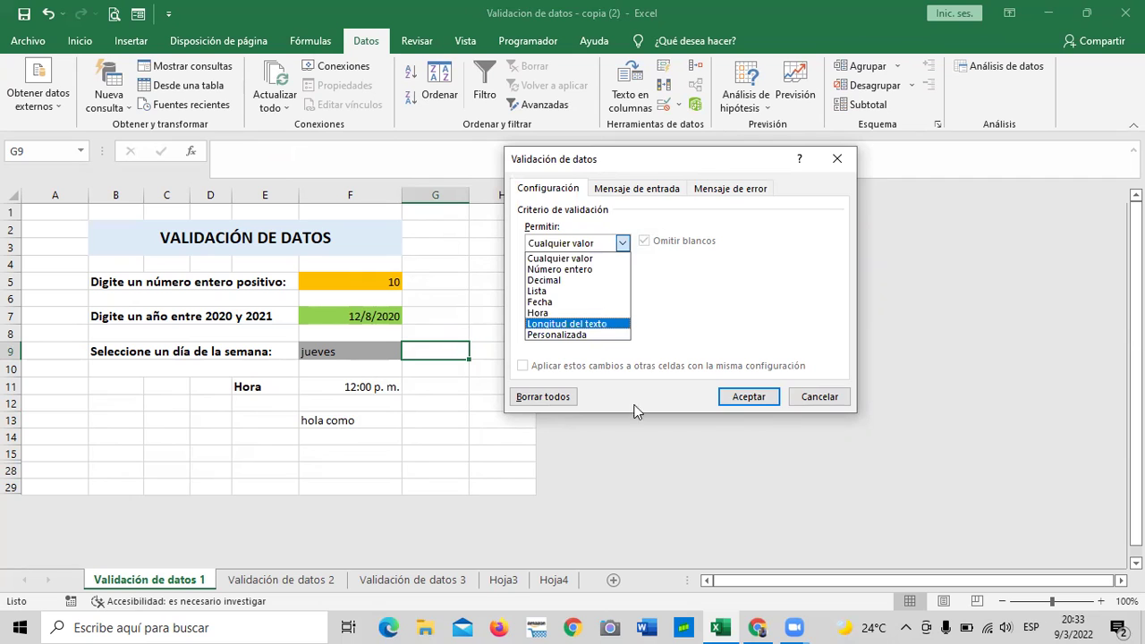
{"action": "left_click", "coordinate": [765, 397]}
- Review the text length validation settings of cell F13 and leave them without changes
{"action": "left_click", "coordinate": [368, 421]}
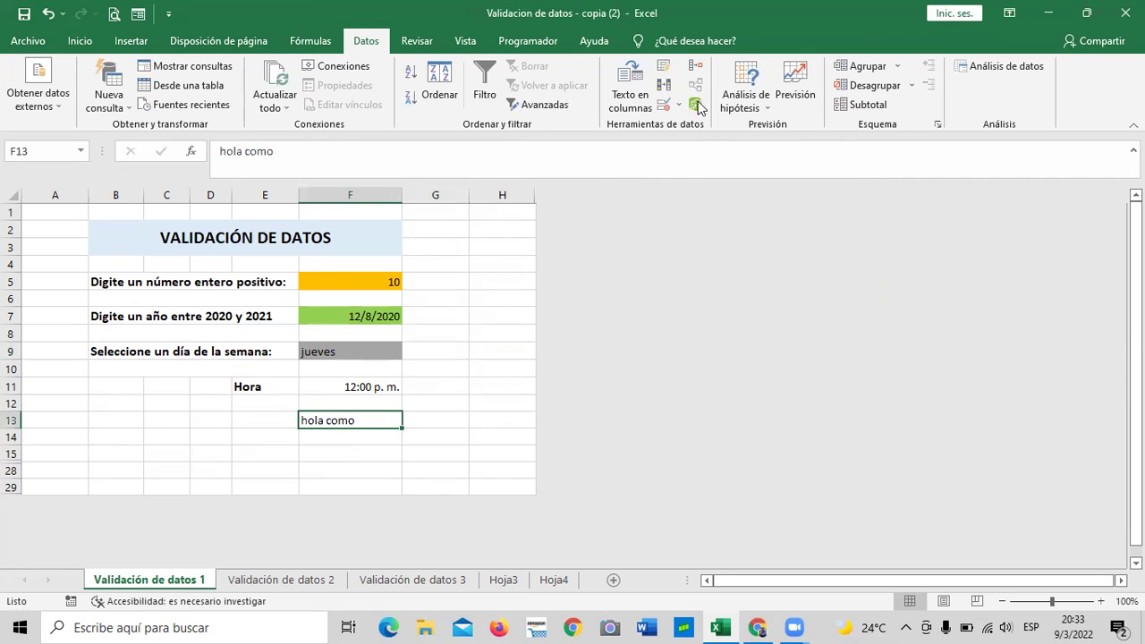
{"action": "left_click", "coordinate": [664, 106]}
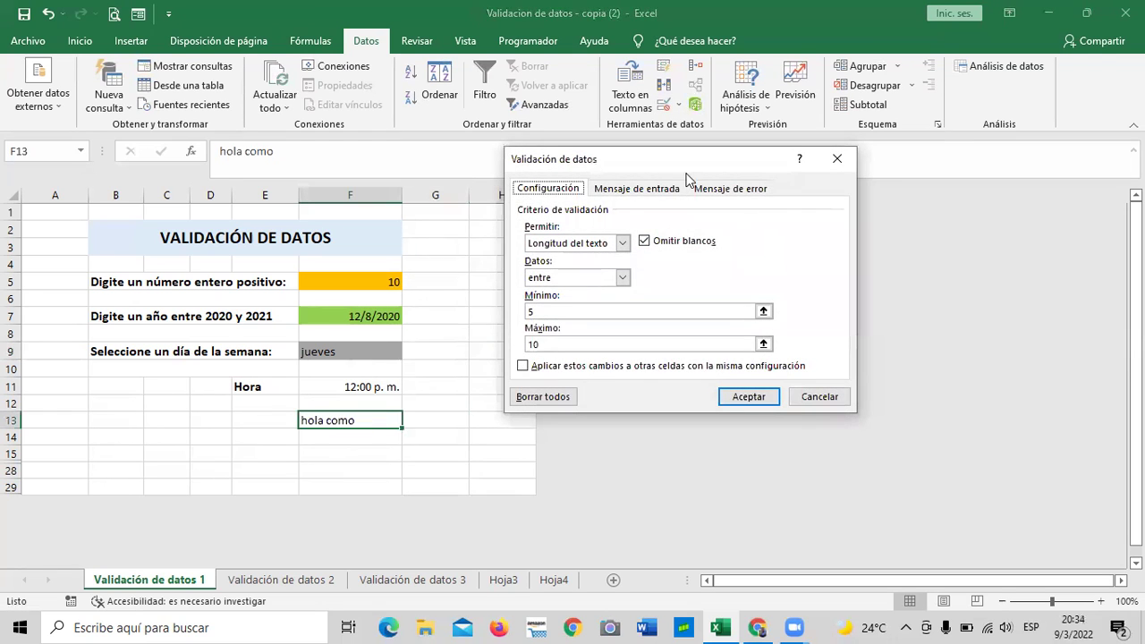
{"action": "left_click", "coordinate": [819, 397]}
{"action": "left_click", "coordinate": [458, 420]}
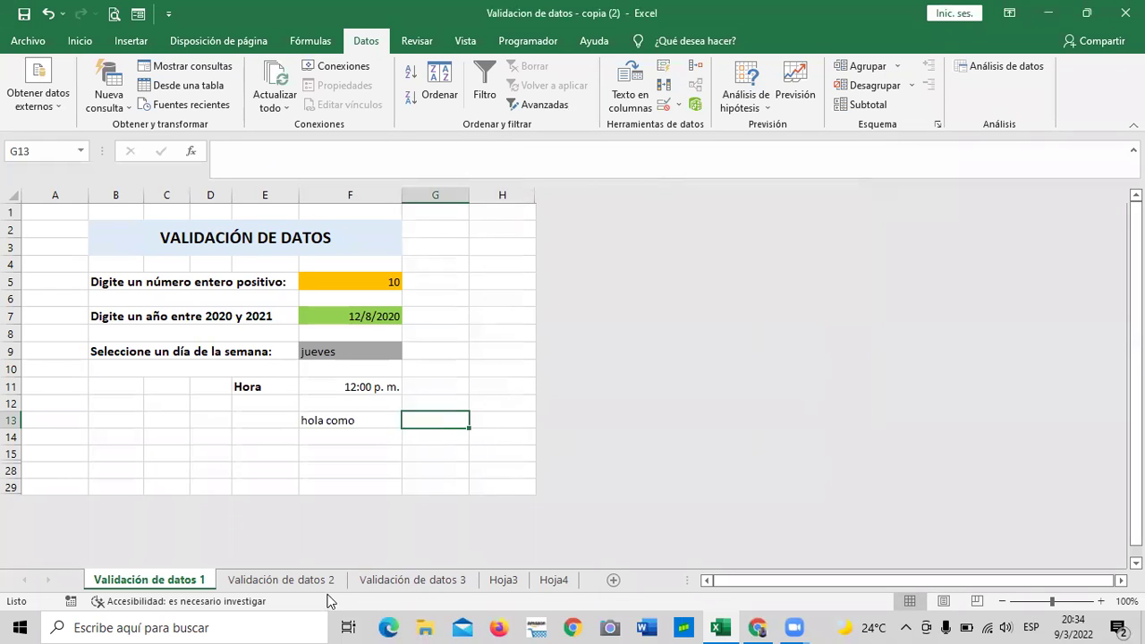
- Go to the sheet Validación de datos 2 and inspect the input message on the Sueldo cell C11
{"action": "left_click", "coordinate": [281, 580]}
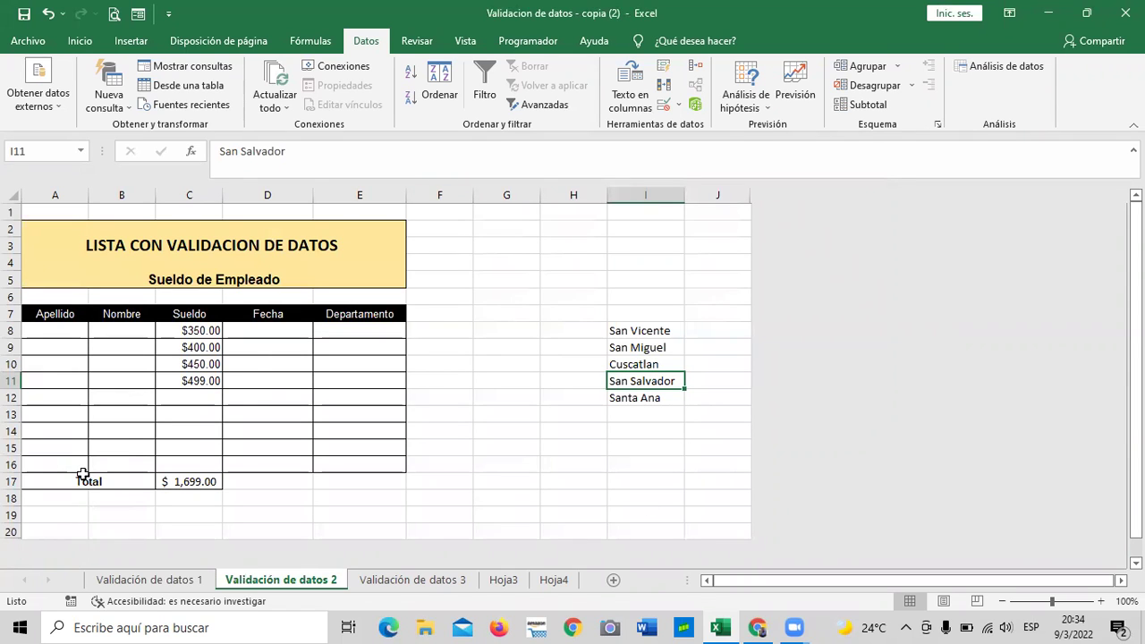
{"action": "left_click", "coordinate": [177, 428]}
{"action": "left_click", "coordinate": [197, 384]}
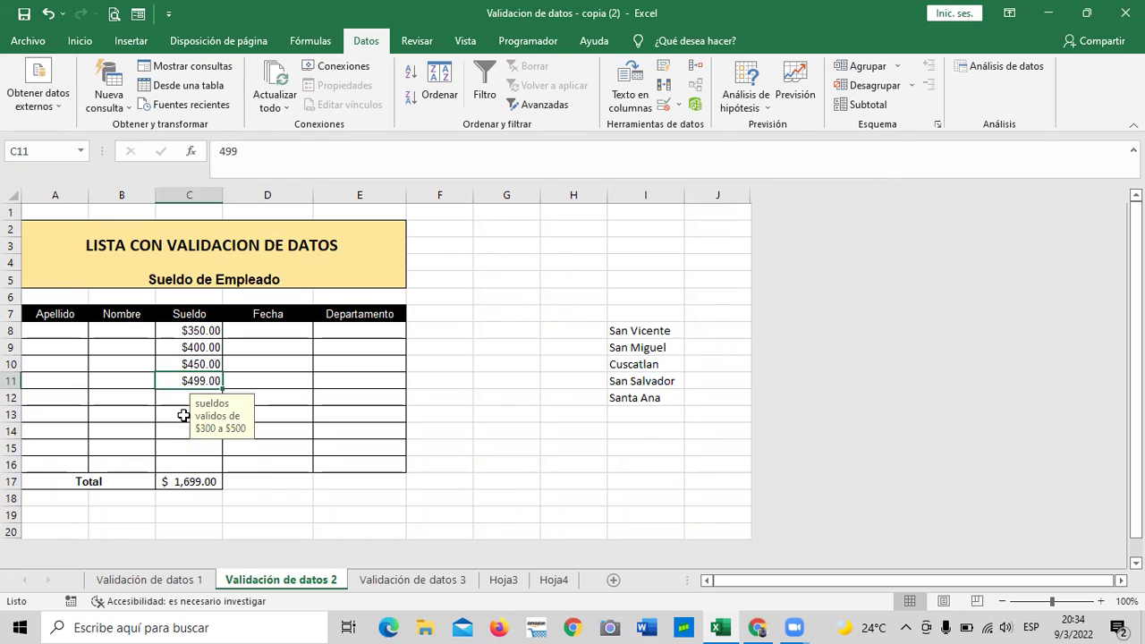
- Try to enter 600 in the Sueldo cell C12, retry the same value, and cancel the entry
{"action": "left_click", "coordinate": [177, 397]}
{"action": "left_click", "coordinate": [181, 396]}
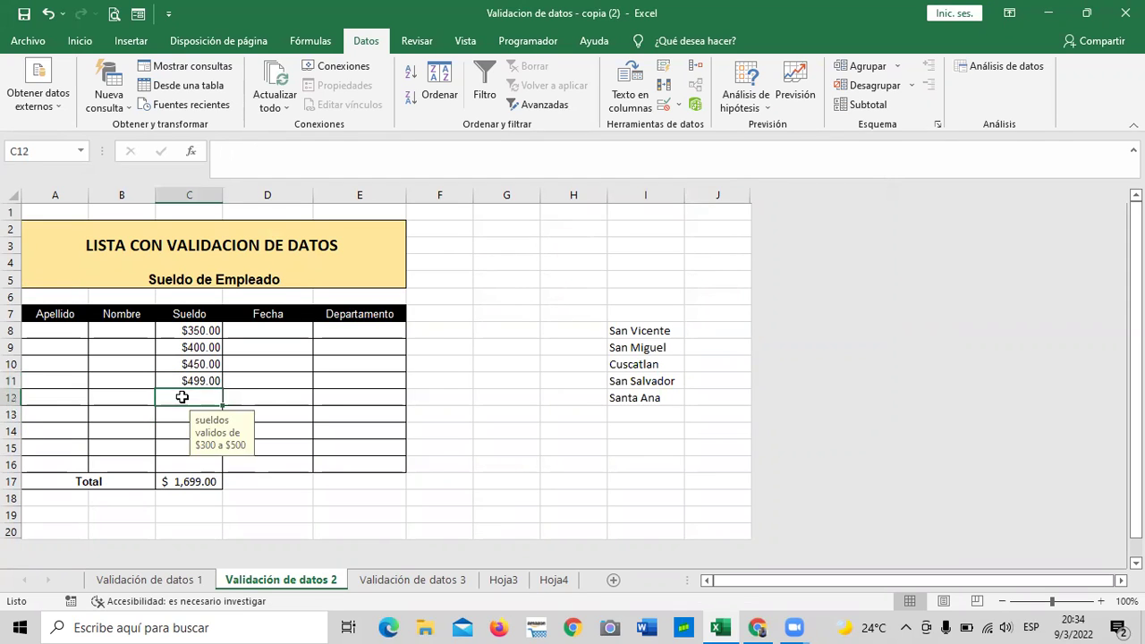
{"action": "type", "text": "600"}
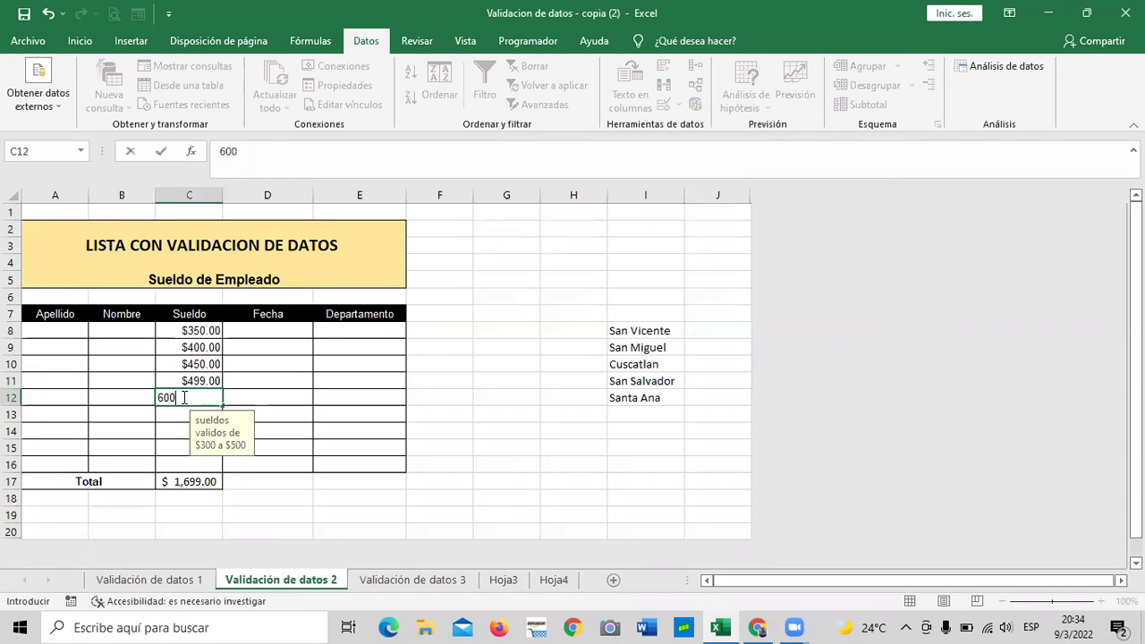
{"action": "key", "text": "Return"}
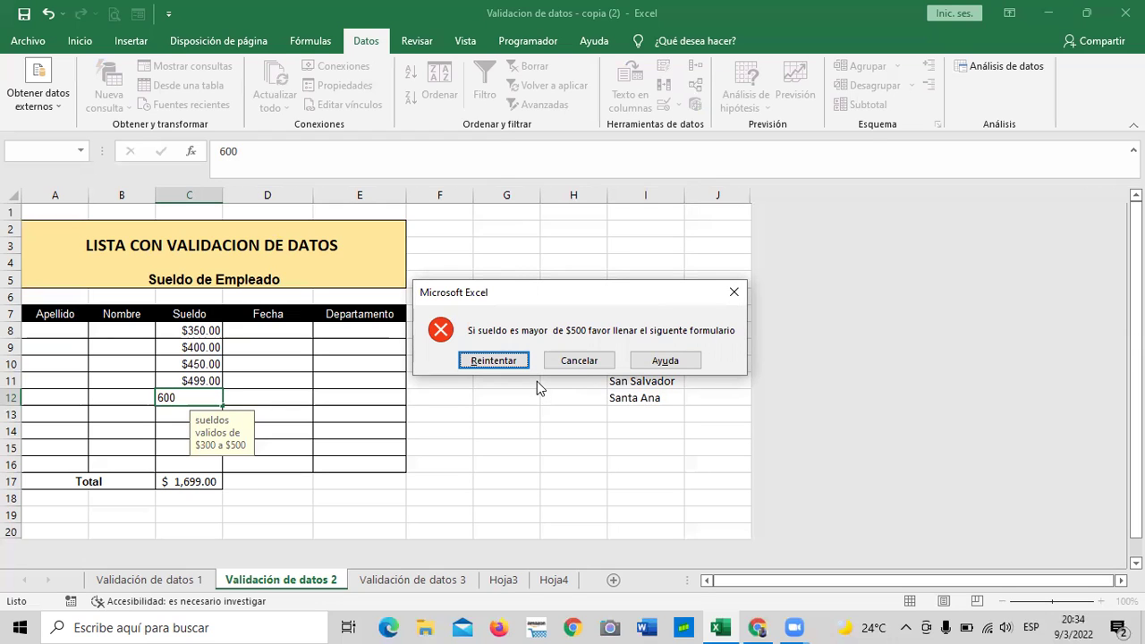
{"action": "left_click", "coordinate": [506, 359]}
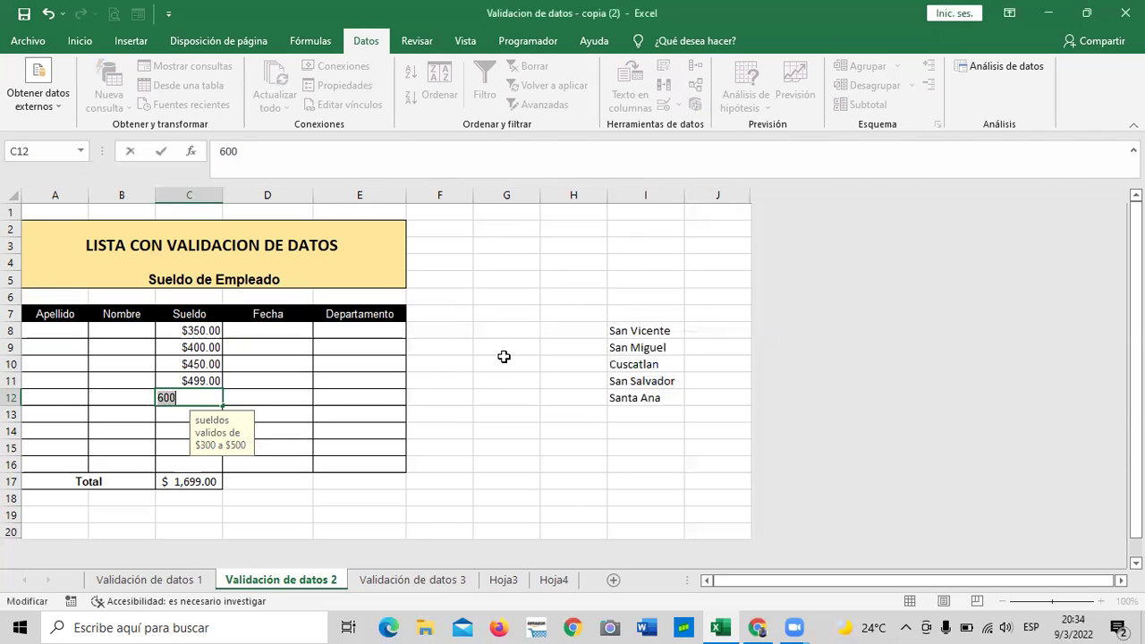
{"action": "key", "text": "Return"}
{"action": "left_click", "coordinate": [565, 362]}
{"action": "left_click", "coordinate": [528, 396]}
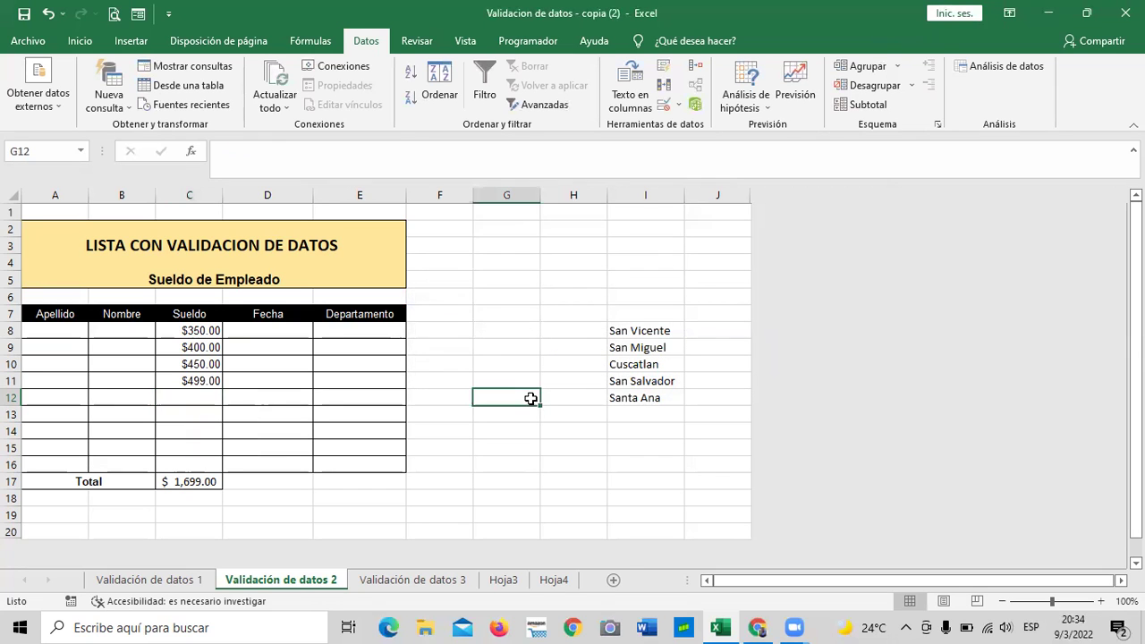
- Change the error message of the data validation on Sueldo cells C8:C16 to "Si su es sueldo es mayor de $500 favor llenar el siguente formulario"
{"action": "left_click", "coordinate": [178, 399]}
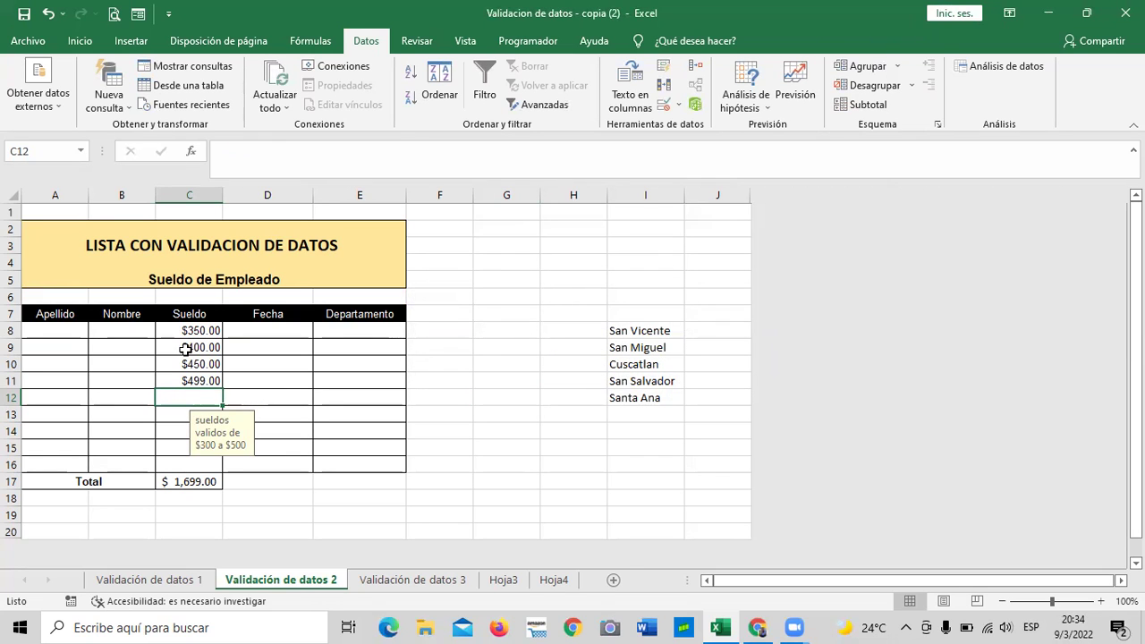
{"action": "left_click_drag", "start_coordinate": [188, 329], "coordinate": [175, 463]}
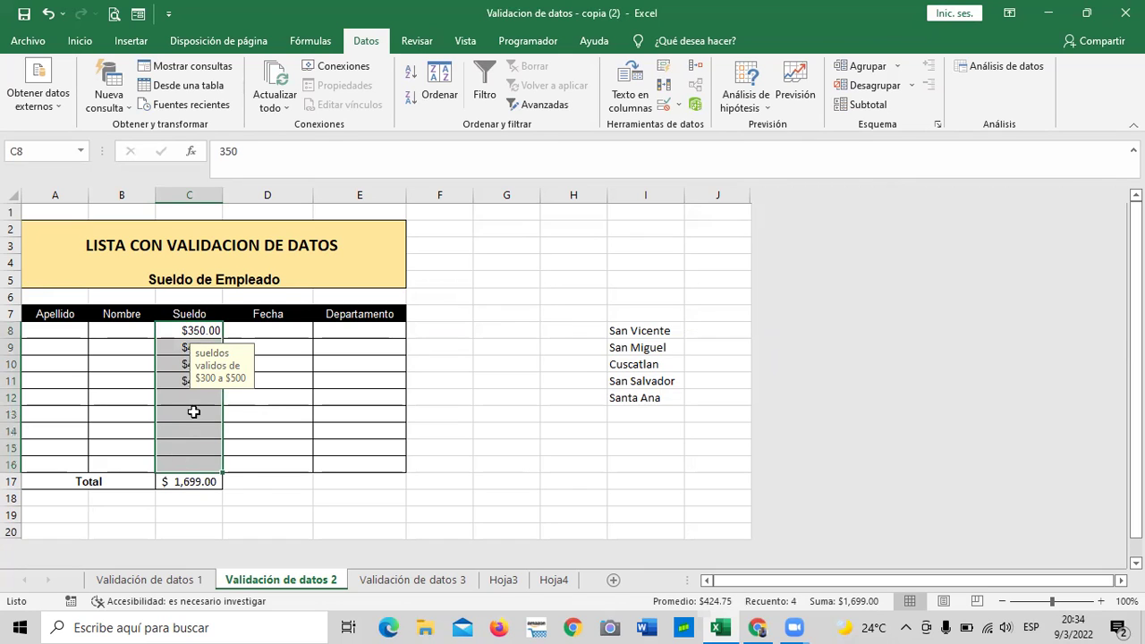
{"action": "left_click", "coordinate": [666, 106]}
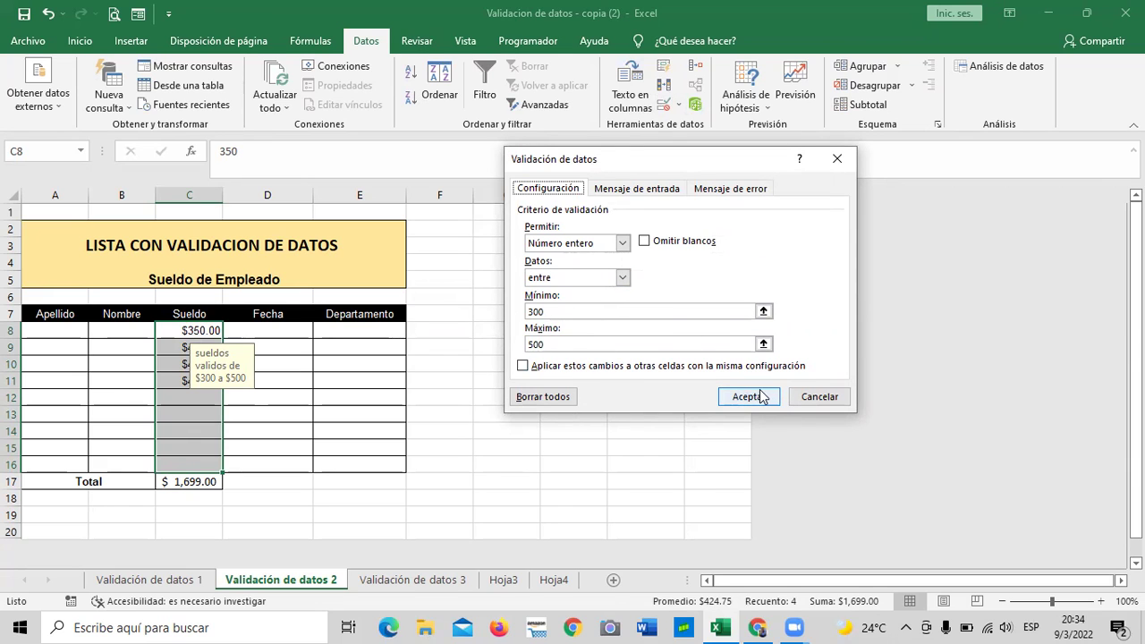
{"action": "left_click", "coordinate": [641, 189]}
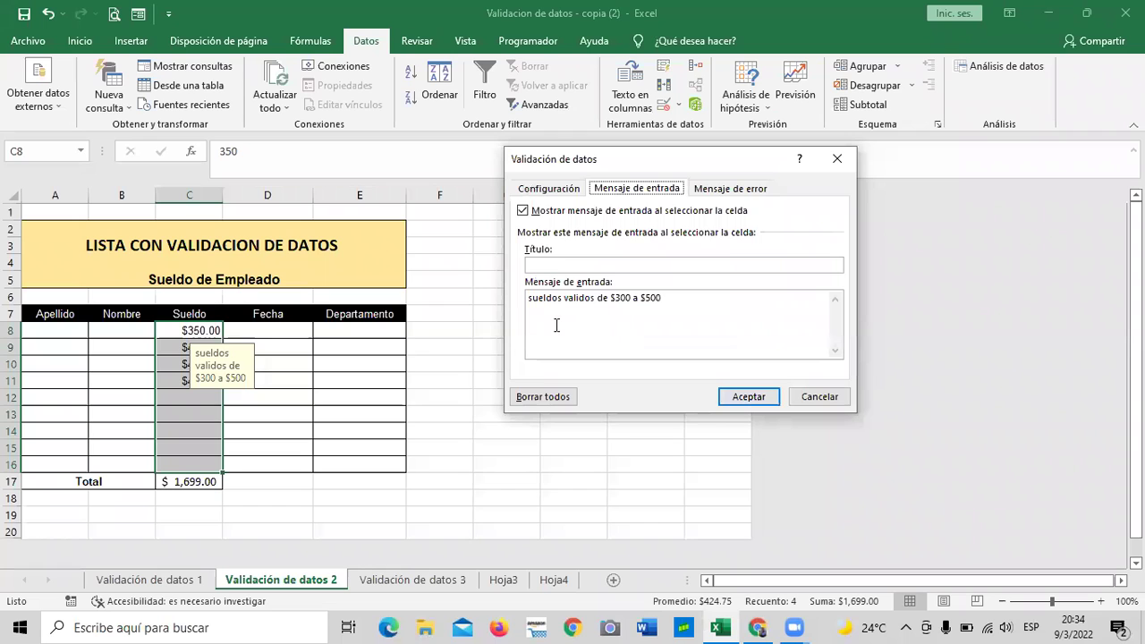
{"action": "left_click", "coordinate": [716, 191]}
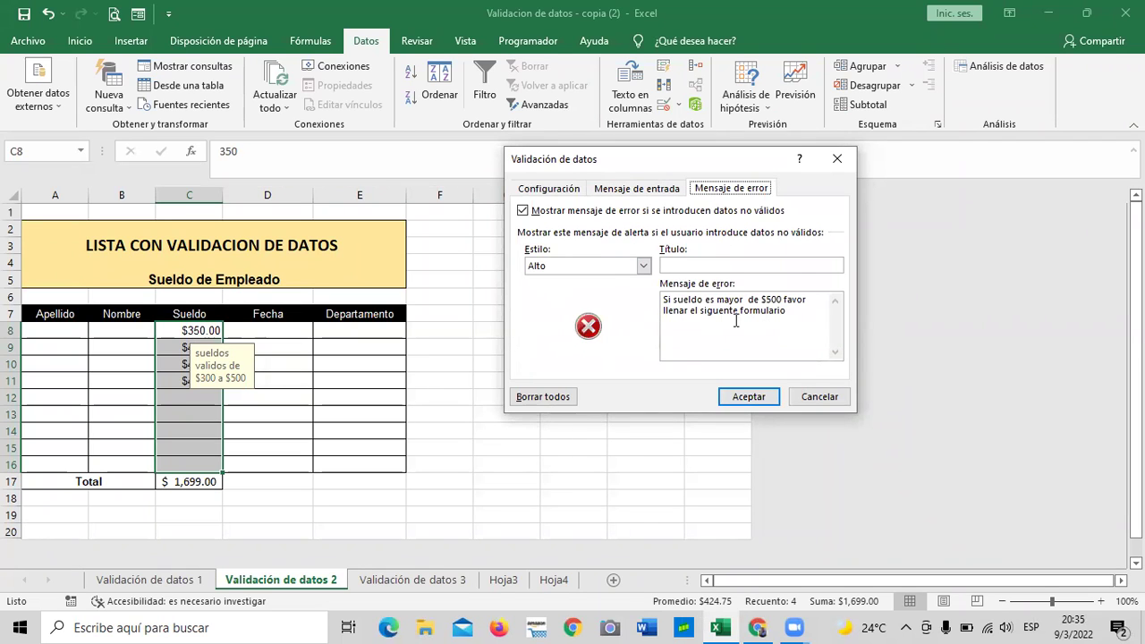
{"action": "left_click", "coordinate": [677, 302]}
{"action": "type", "text": "su "}
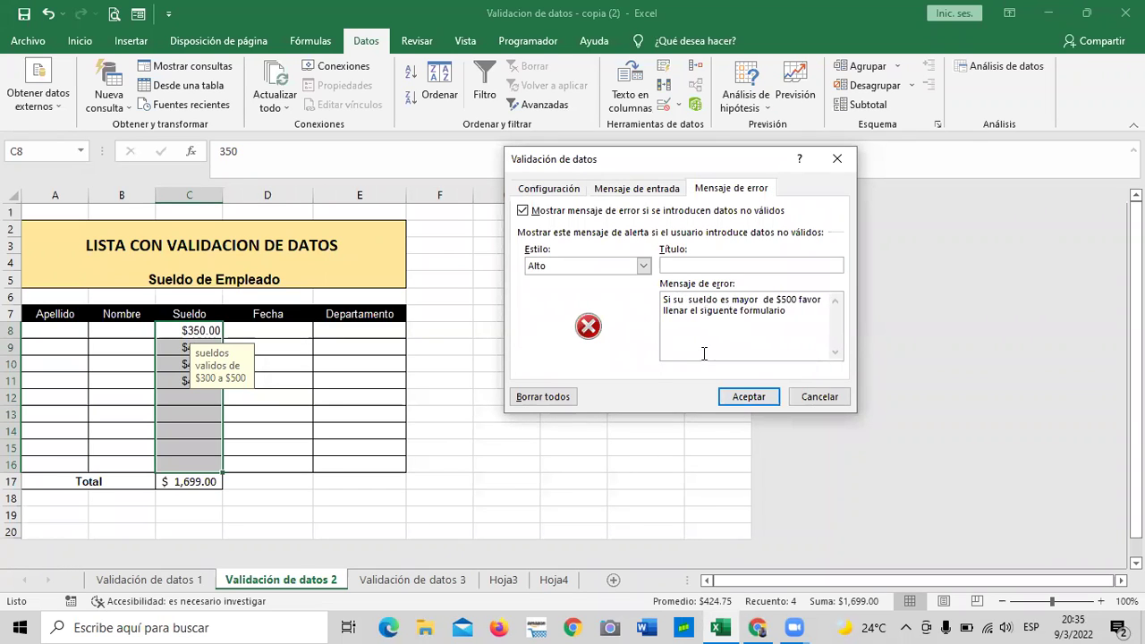
{"action": "type", "text": "es"}
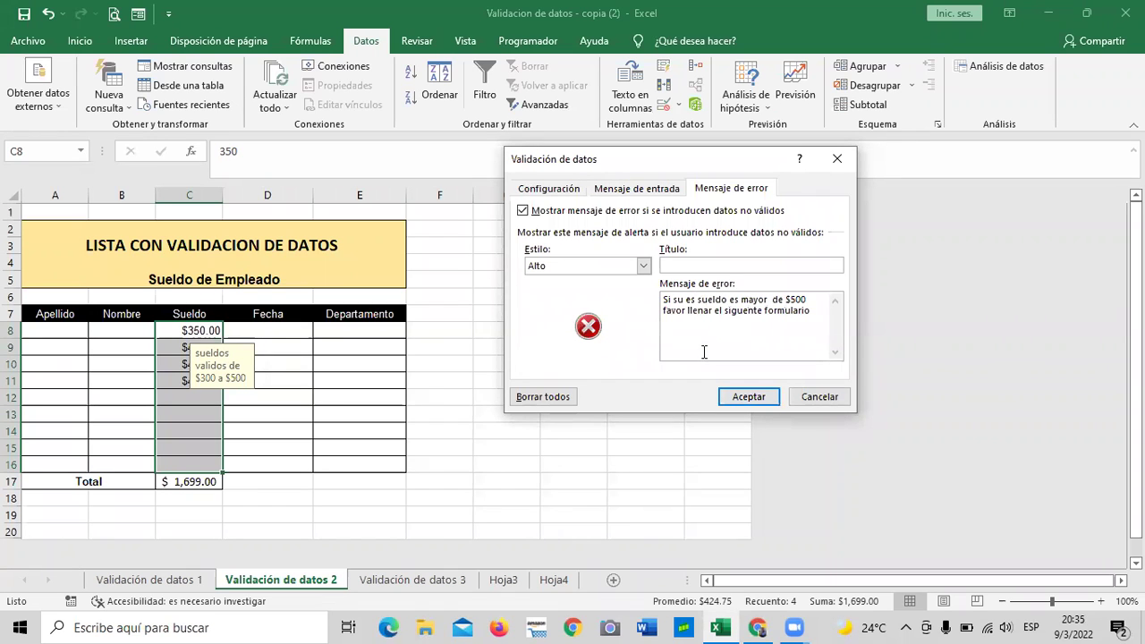
{"action": "left_click", "coordinate": [751, 398]}
{"action": "left_click", "coordinate": [578, 480]}
- Test the salary validation by trying to enter 600 in Sueldo cell C12, and cancel the entry
{"action": "left_click", "coordinate": [211, 396]}
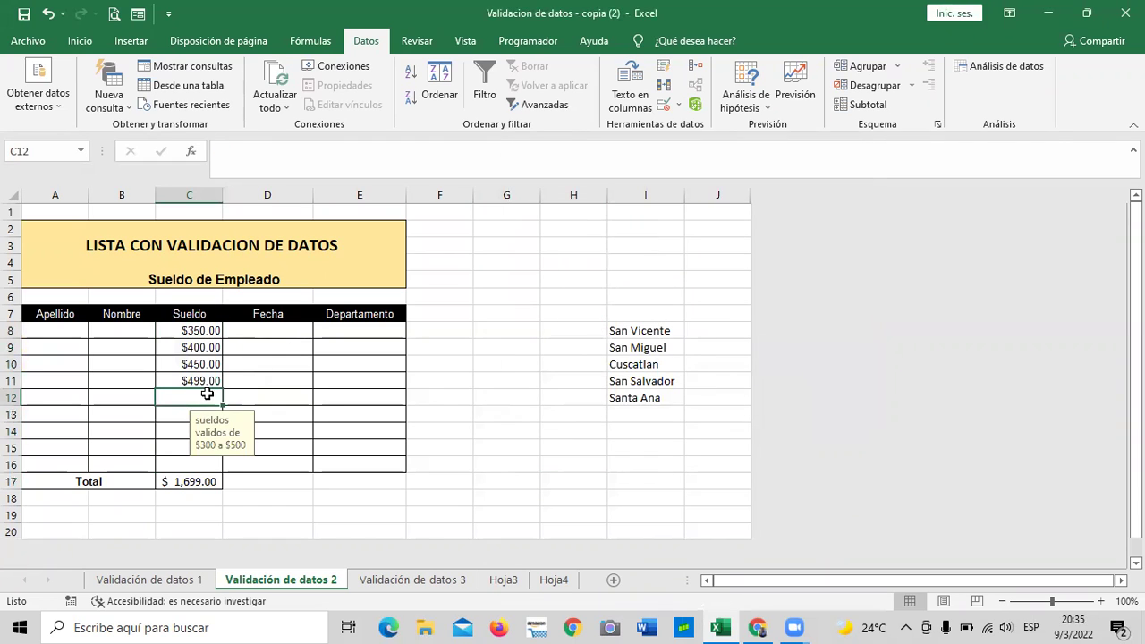
{"action": "type", "text": "600"}
{"action": "key", "text": "Return"}
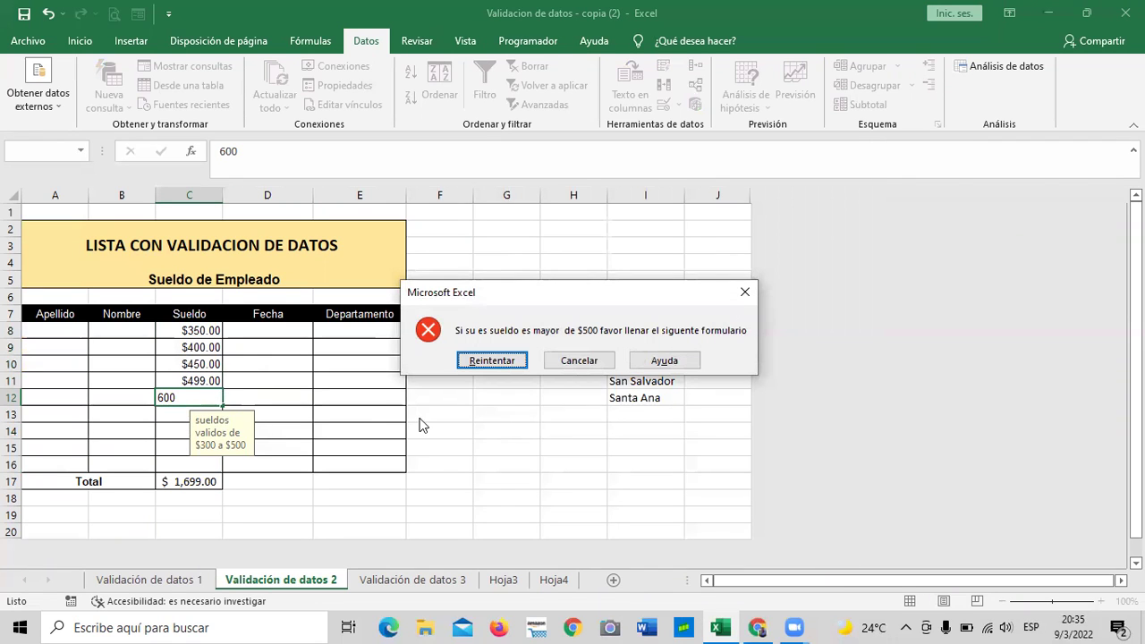
{"action": "left_click", "coordinate": [586, 360]}
{"action": "left_click", "coordinate": [480, 460]}
{"action": "left_click", "coordinate": [212, 404]}
- Review the error message, input message and date criteria of the data validation on the Fecha column
{"action": "left_click", "coordinate": [272, 337]}
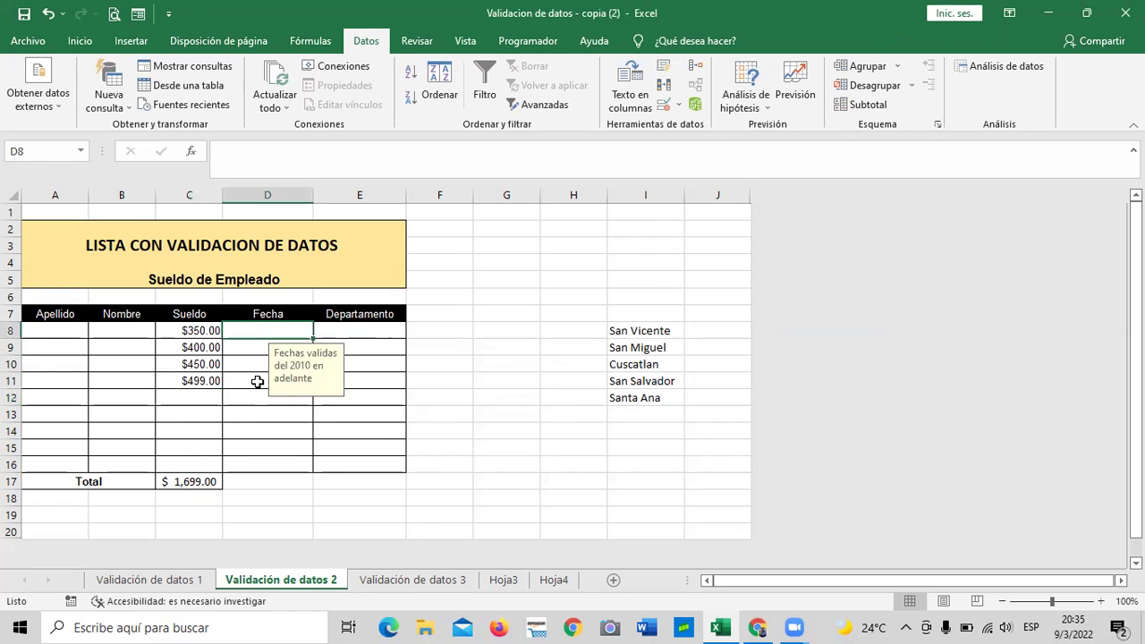
{"action": "left_click", "coordinate": [251, 346]}
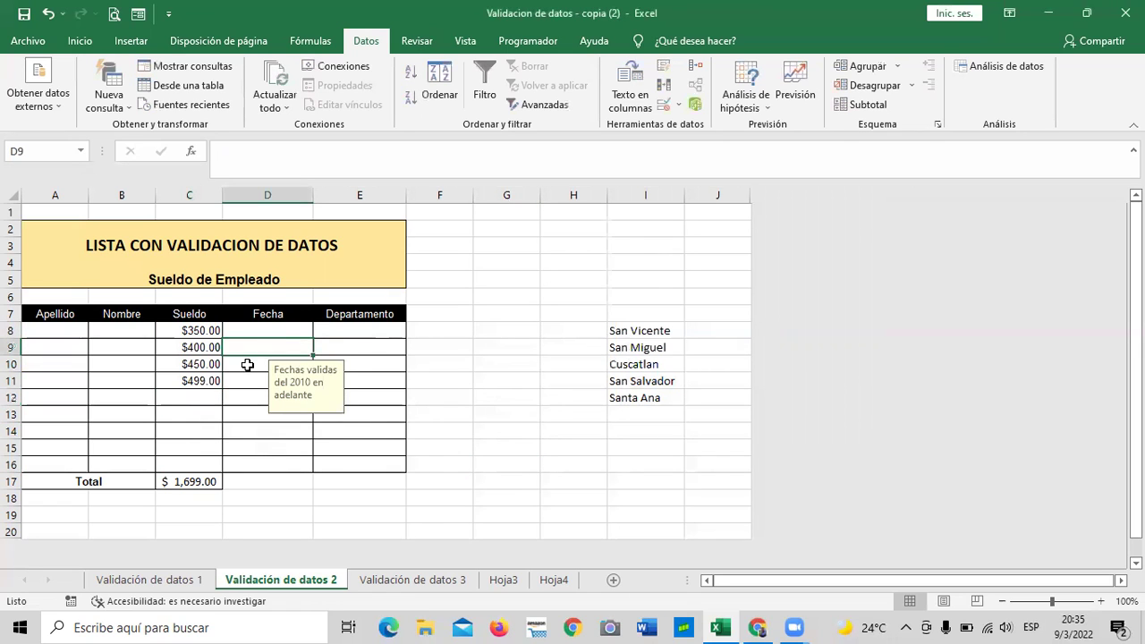
{"action": "left_click", "coordinate": [248, 365]}
{"action": "left_click", "coordinate": [666, 106]}
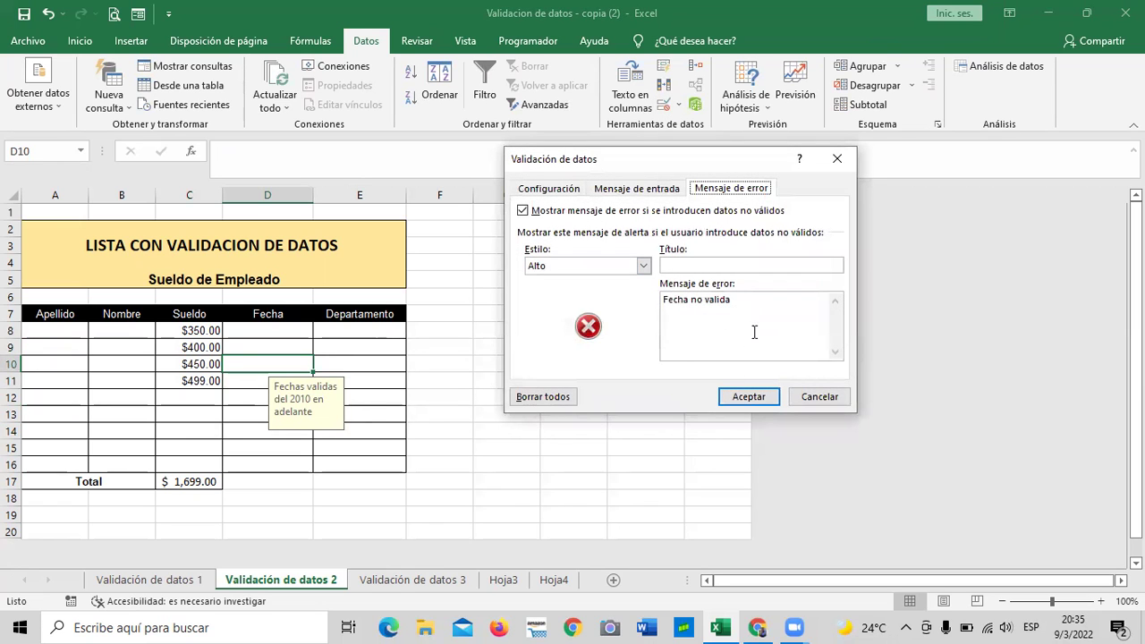
{"action": "left_click", "coordinate": [629, 191]}
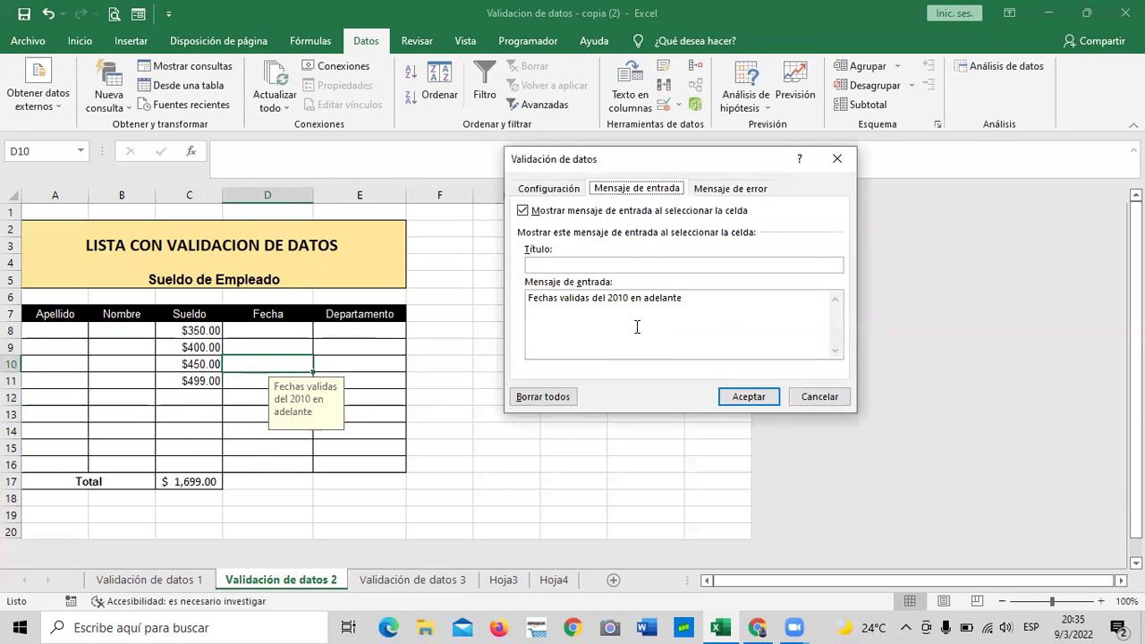
{"action": "left_click", "coordinate": [573, 190]}
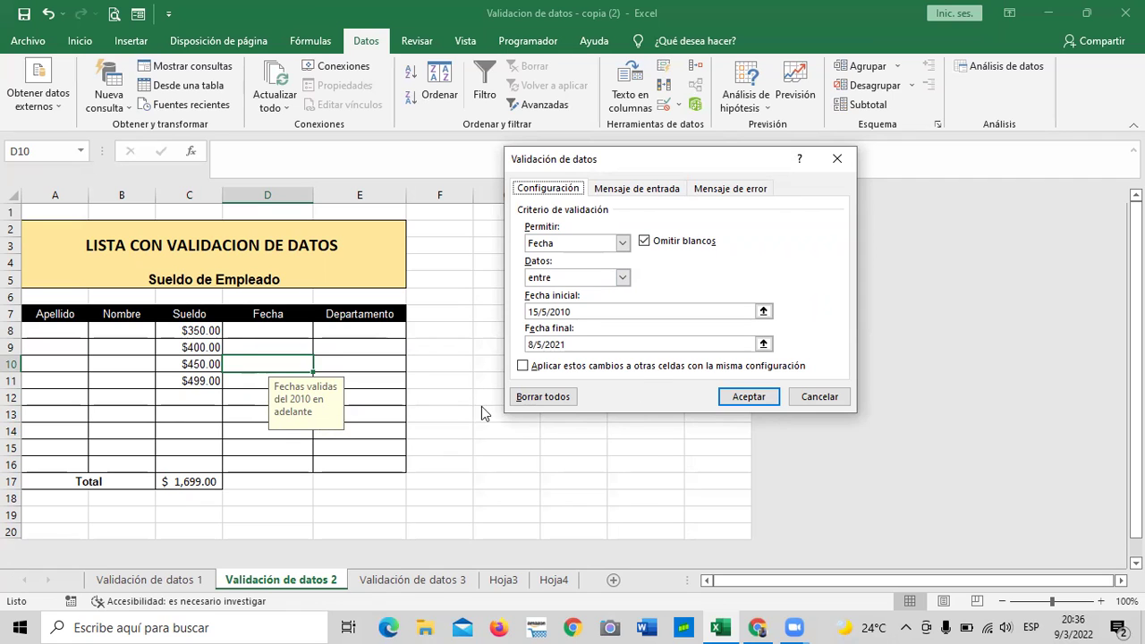
{"action": "left_click", "coordinate": [748, 400]}
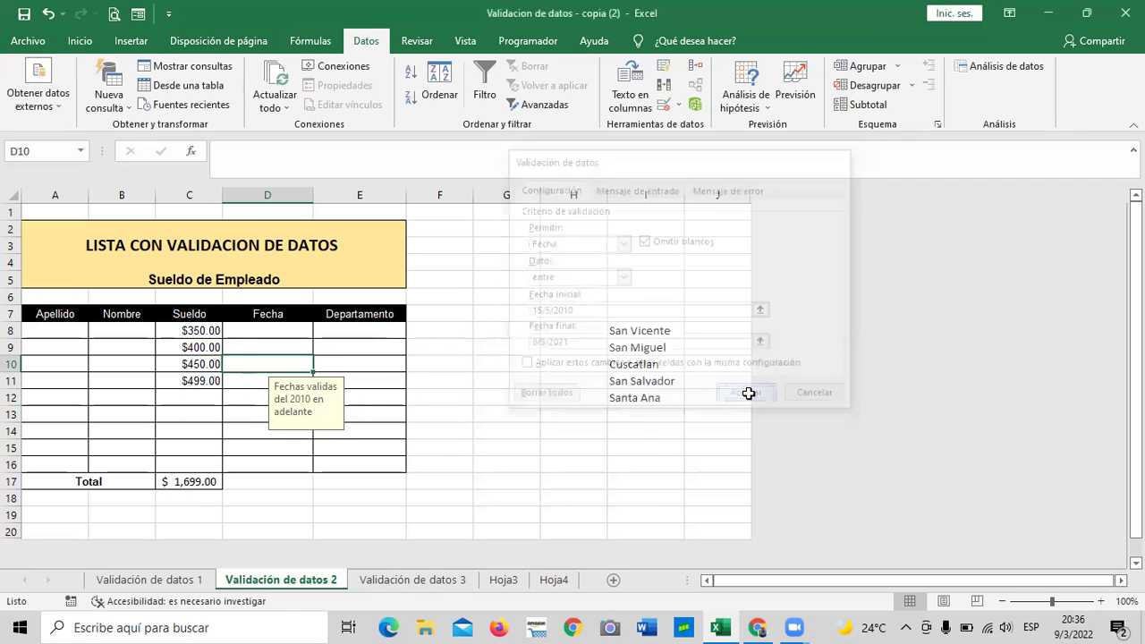
- Test the date validation by trying to enter 5/2/2010 in Fecha cell D8, retry once and cancel the entry
{"action": "left_click", "coordinate": [268, 331]}
{"action": "type", "text": "5/"}
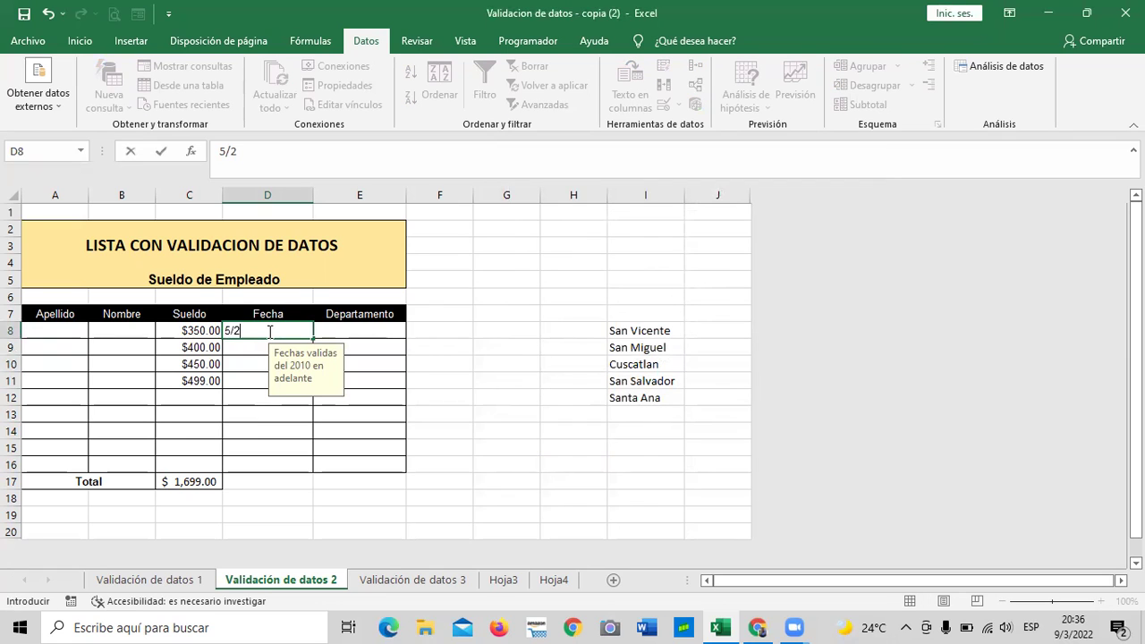
{"action": "type", "text": "2/2010"}
{"action": "key", "text": "Return"}
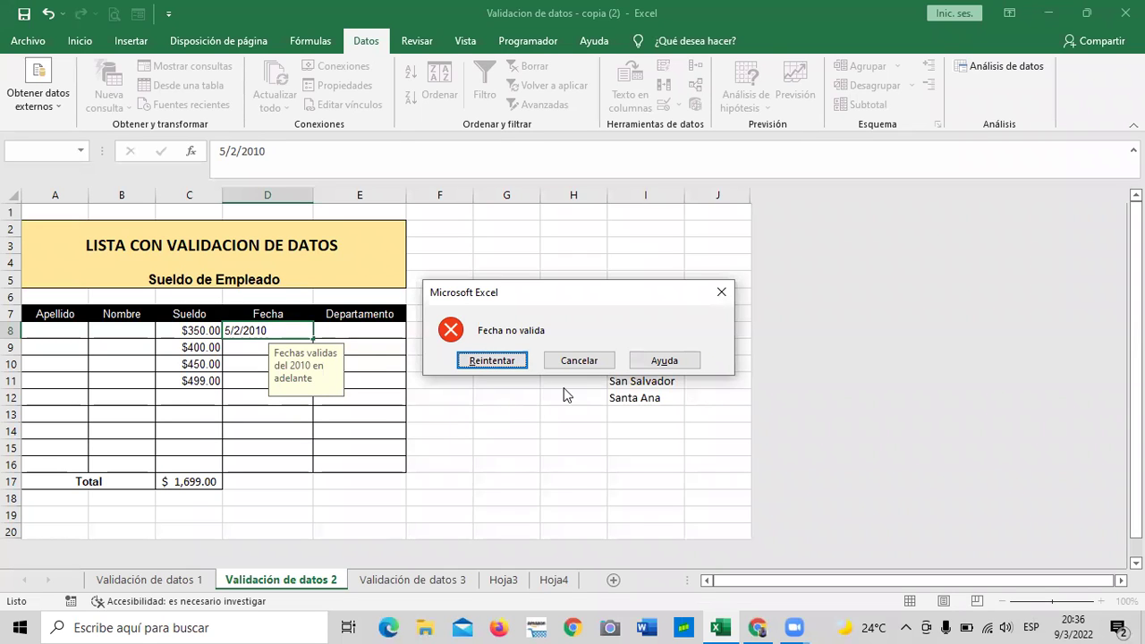
{"action": "left_click", "coordinate": [499, 359]}
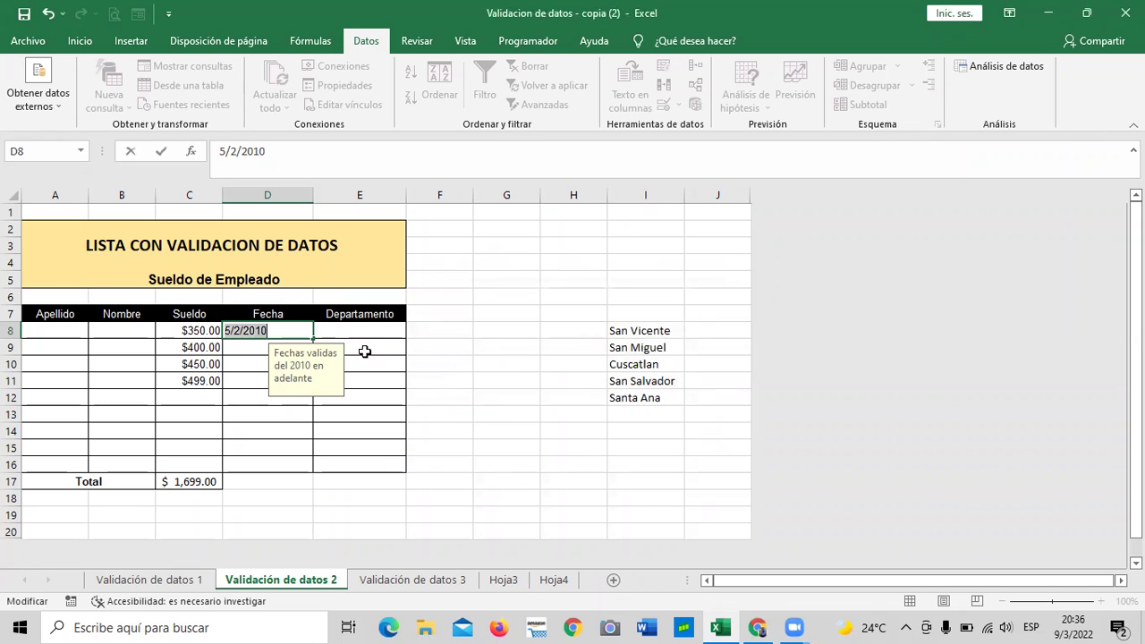
{"action": "key", "text": "Return"}
{"action": "left_click", "coordinate": [587, 360]}
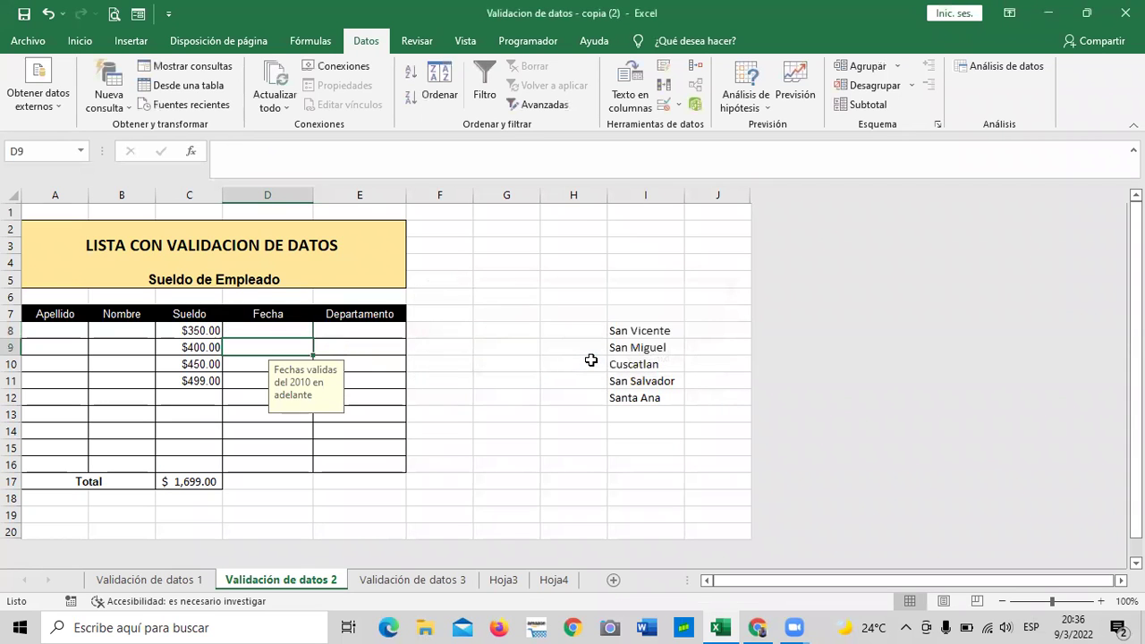
{"action": "left_click", "coordinate": [525, 442]}
{"action": "left_click", "coordinate": [379, 333]}
{"action": "left_click", "coordinate": [353, 415]}
{"action": "left_click", "coordinate": [626, 347]}
{"action": "left_click", "coordinate": [577, 431]}
- Apply a Lista data validation to Departamento cells E8:E16, using the department names in I8:I12 as the source
{"action": "left_click_drag", "start_coordinate": [378, 324], "coordinate": [379, 457]}
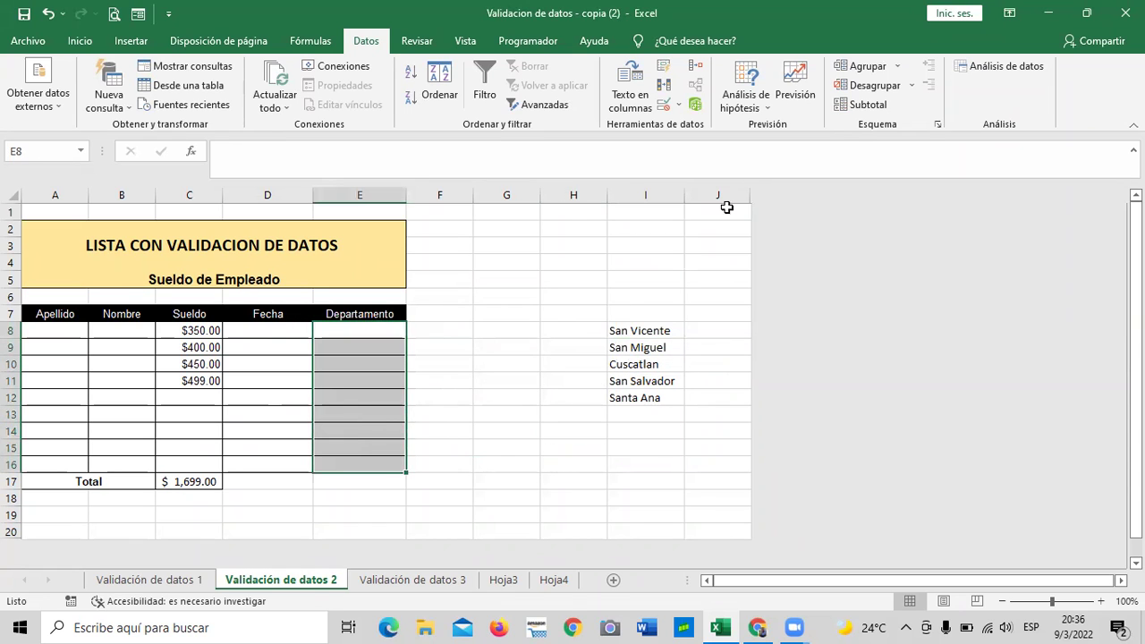
{"action": "left_click", "coordinate": [664, 107]}
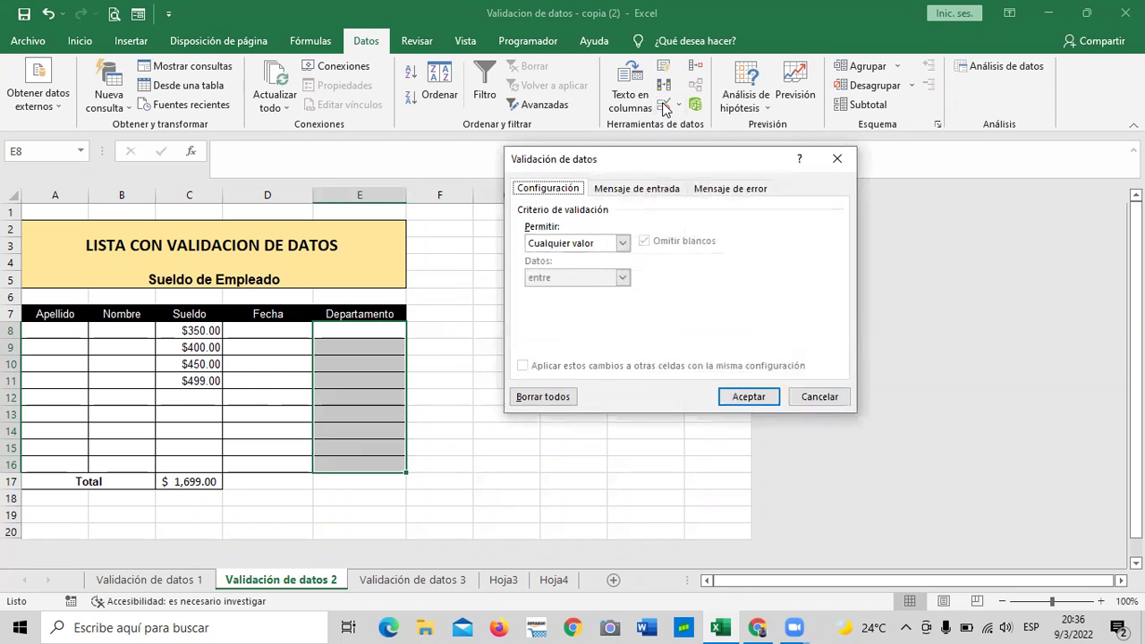
{"action": "left_click", "coordinate": [623, 244]}
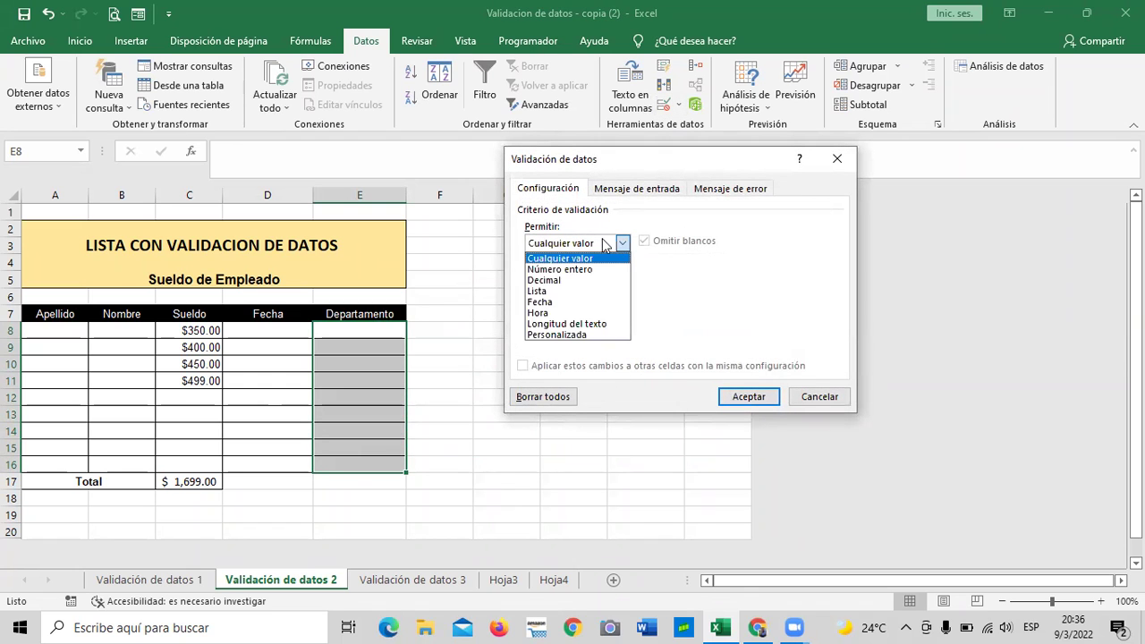
{"action": "left_click", "coordinate": [556, 291]}
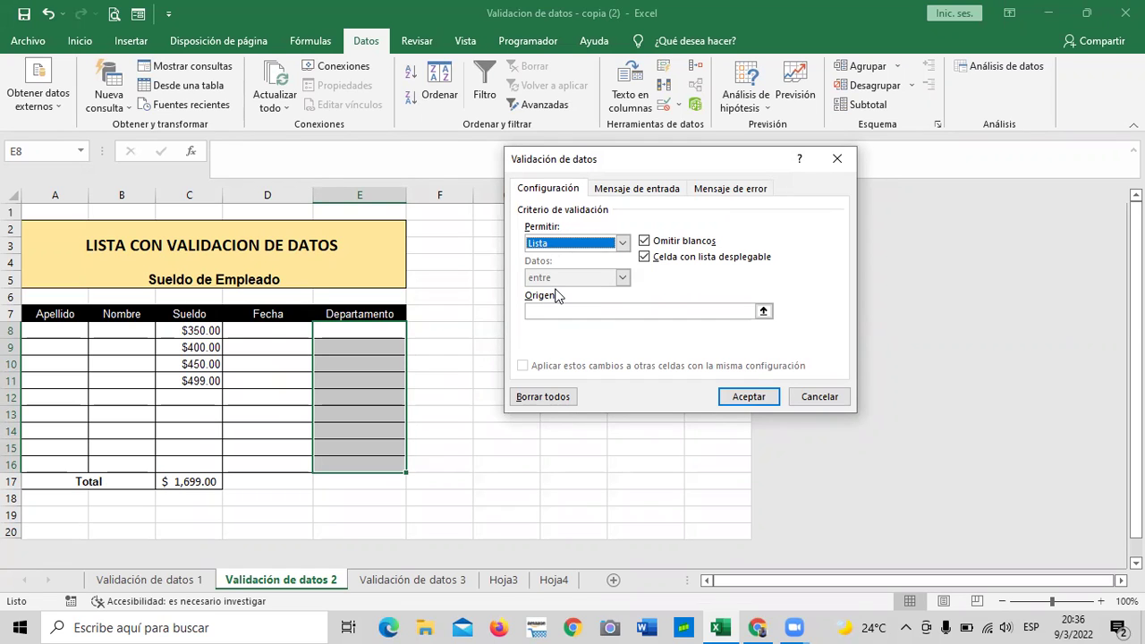
{"action": "left_click_drag", "start_coordinate": [701, 153], "coordinate": [944, 148]}
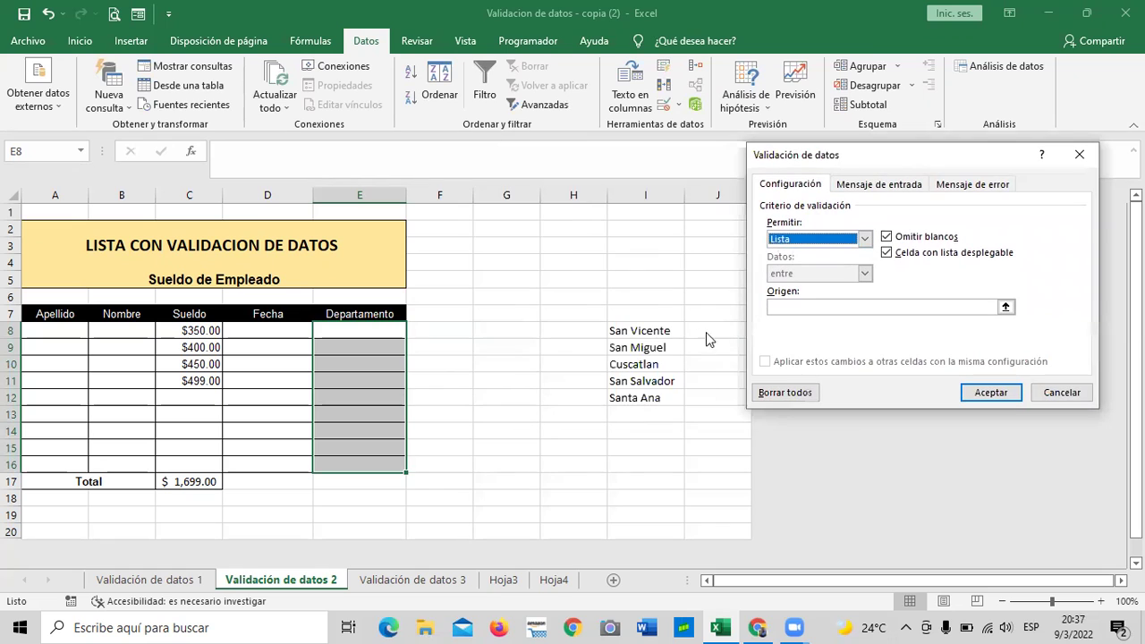
{"action": "left_click", "coordinate": [1006, 307]}
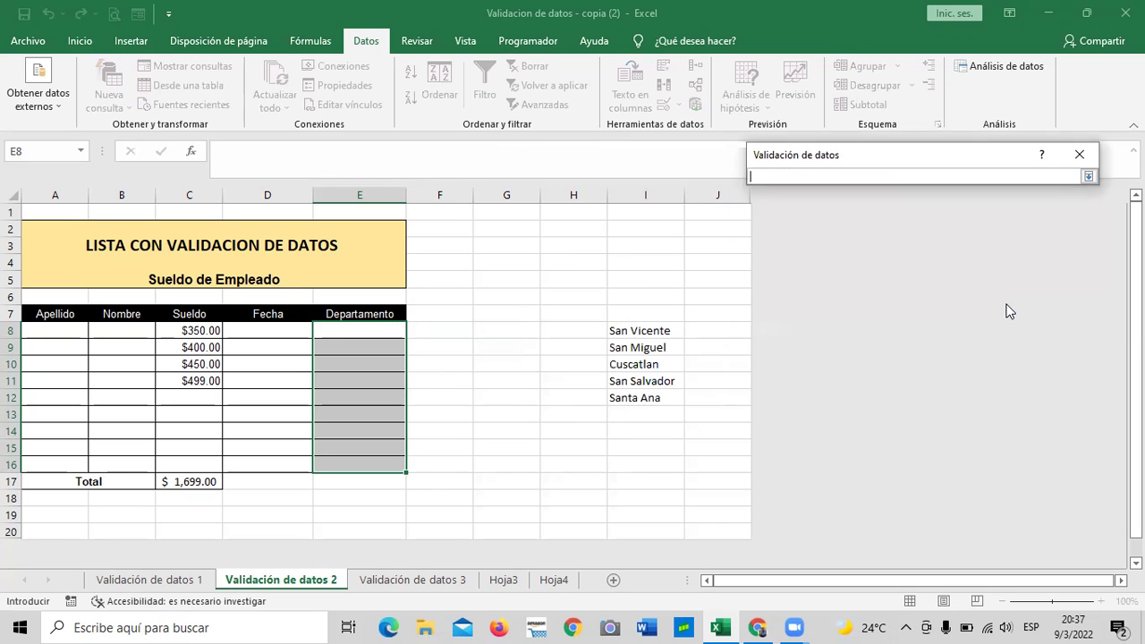
{"action": "left_click_drag", "start_coordinate": [627, 331], "coordinate": [630, 399]}
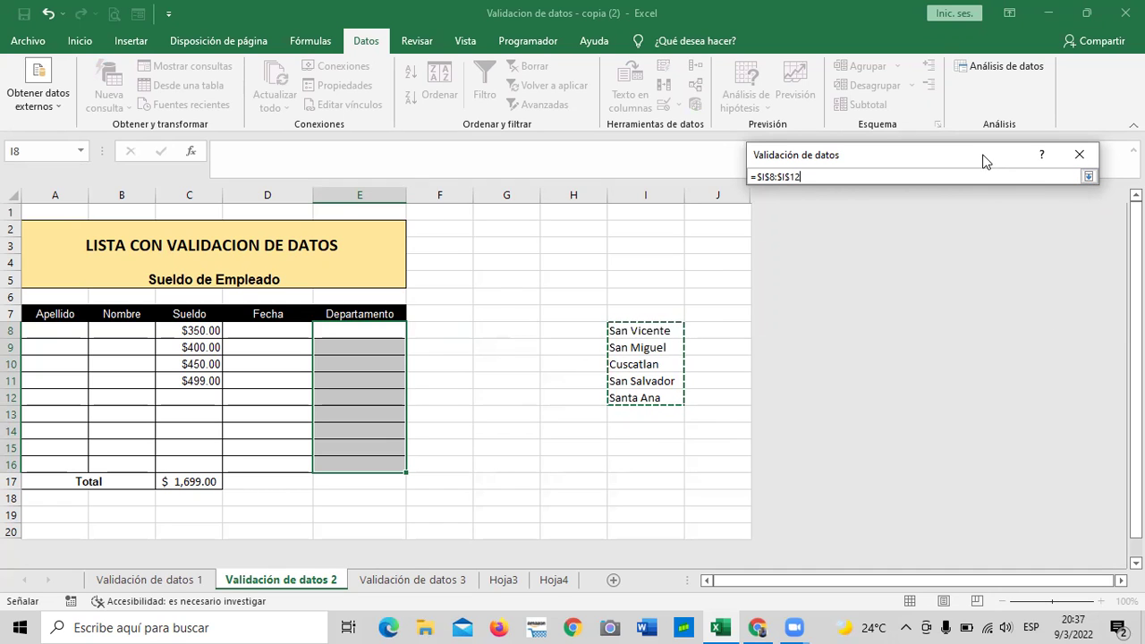
{"action": "left_click_drag", "start_coordinate": [990, 158], "coordinate": [962, 166]}
{"action": "left_click", "coordinate": [1059, 182]}
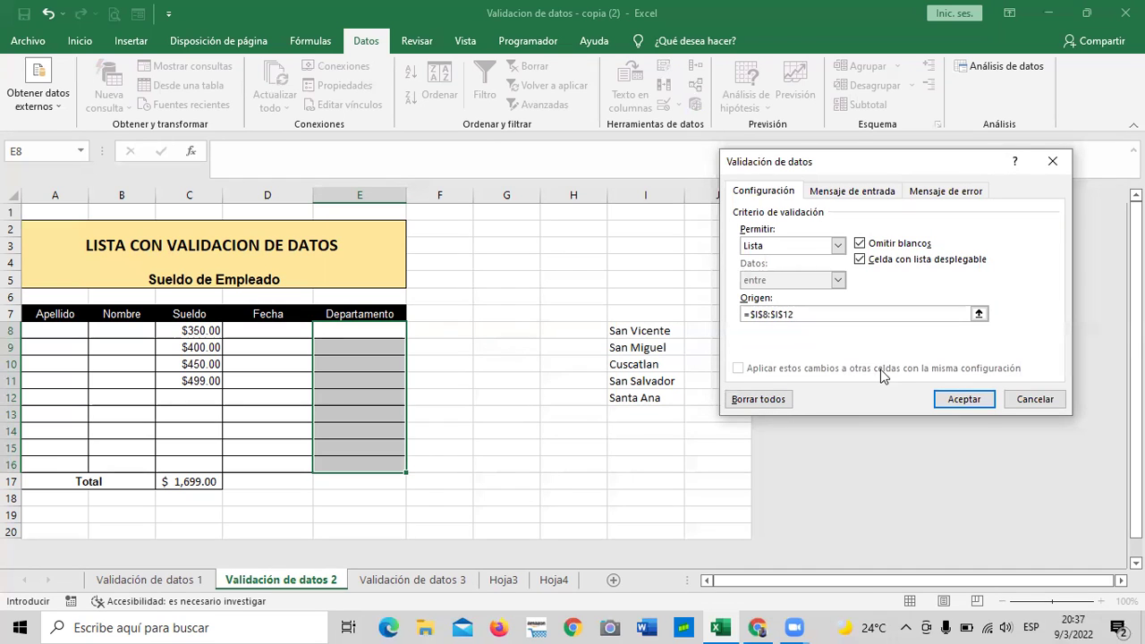
{"action": "left_click", "coordinate": [964, 399]}
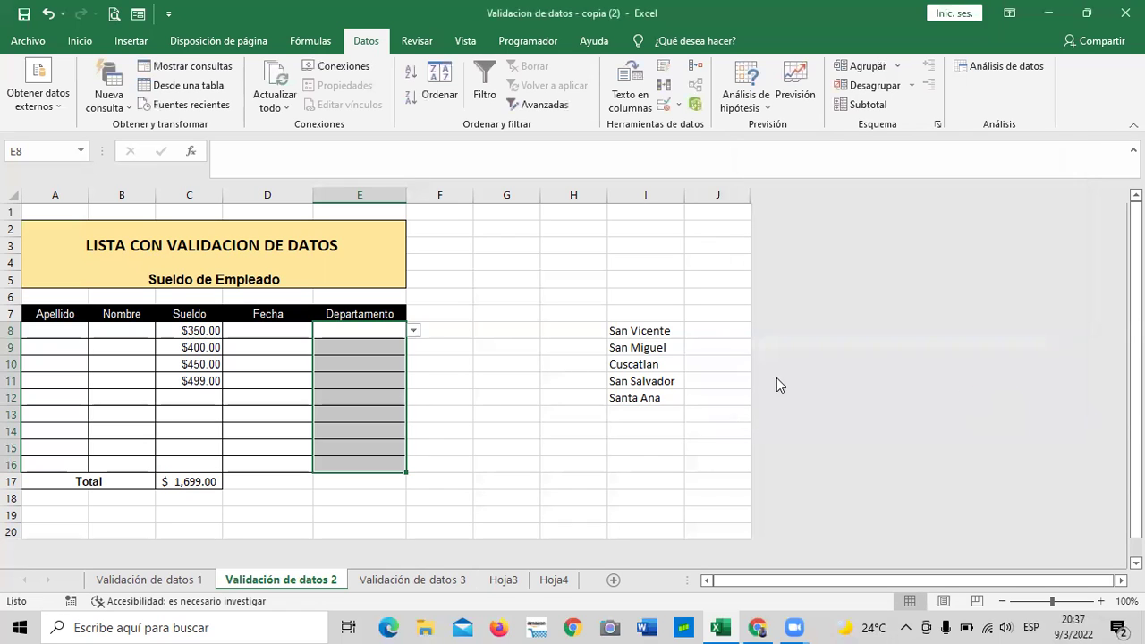
- Choose San Miguel from the dropdown list in Departamento cell E8
{"action": "left_click", "coordinate": [476, 461]}
{"action": "left_click", "coordinate": [369, 335]}
{"action": "left_click", "coordinate": [413, 331]}
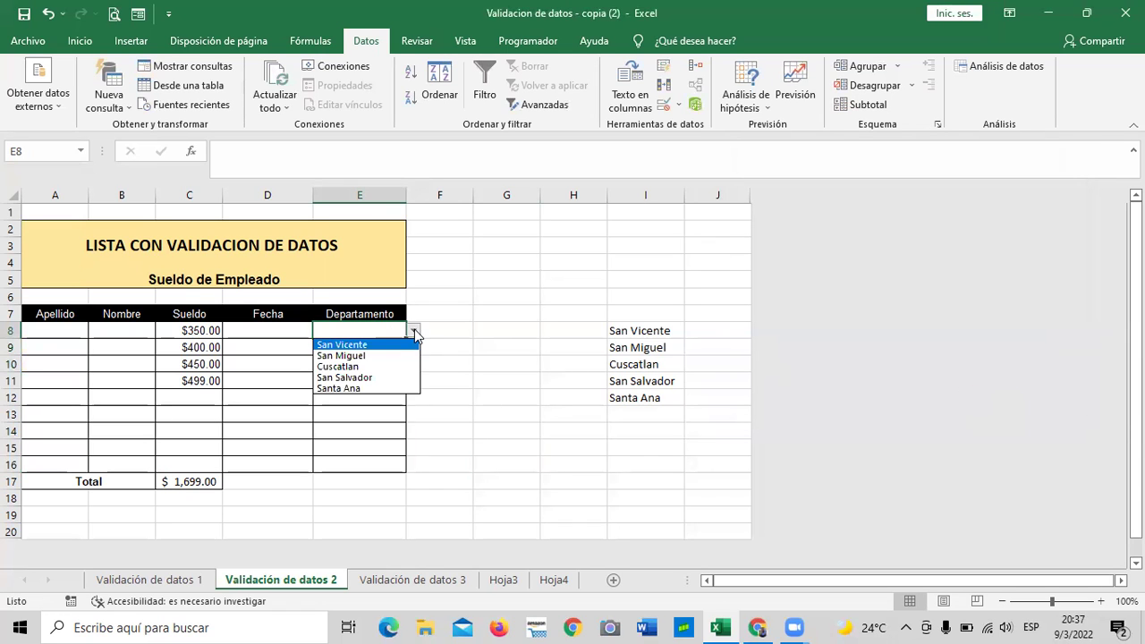
{"action": "left_click", "coordinate": [390, 356]}
- Choose San Vicente from the dropdown list in Departamento cell E9
{"action": "left_click", "coordinate": [397, 347]}
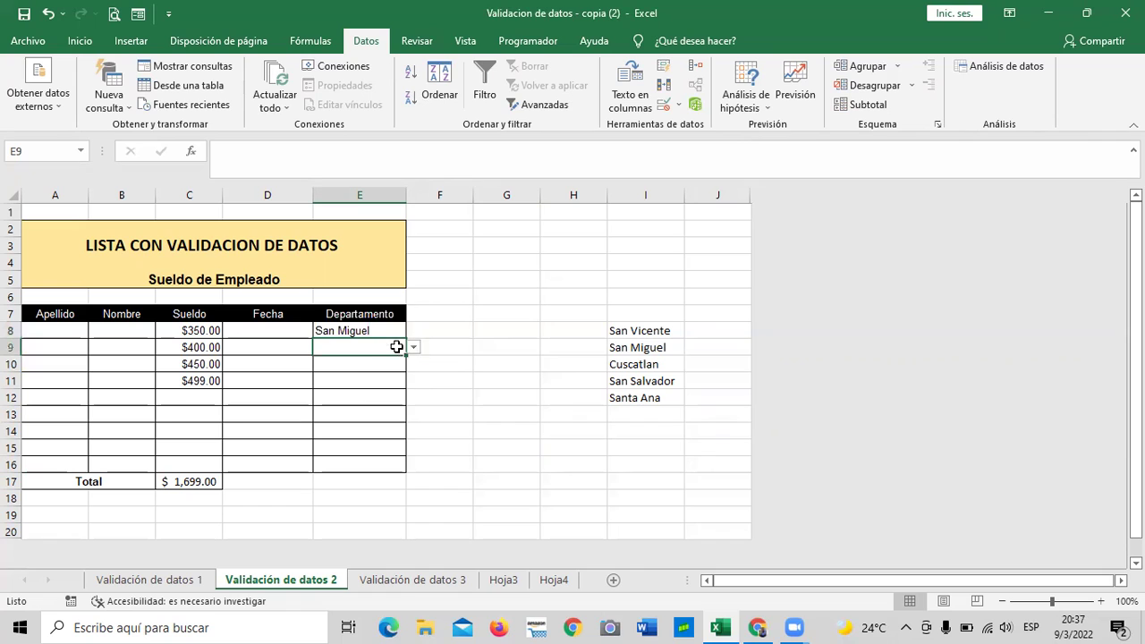
{"action": "left_click", "coordinate": [413, 348]}
{"action": "left_click", "coordinate": [377, 372]}
{"action": "left_click", "coordinate": [378, 364]}
{"action": "left_click", "coordinate": [379, 349]}
{"action": "left_click", "coordinate": [413, 348]}
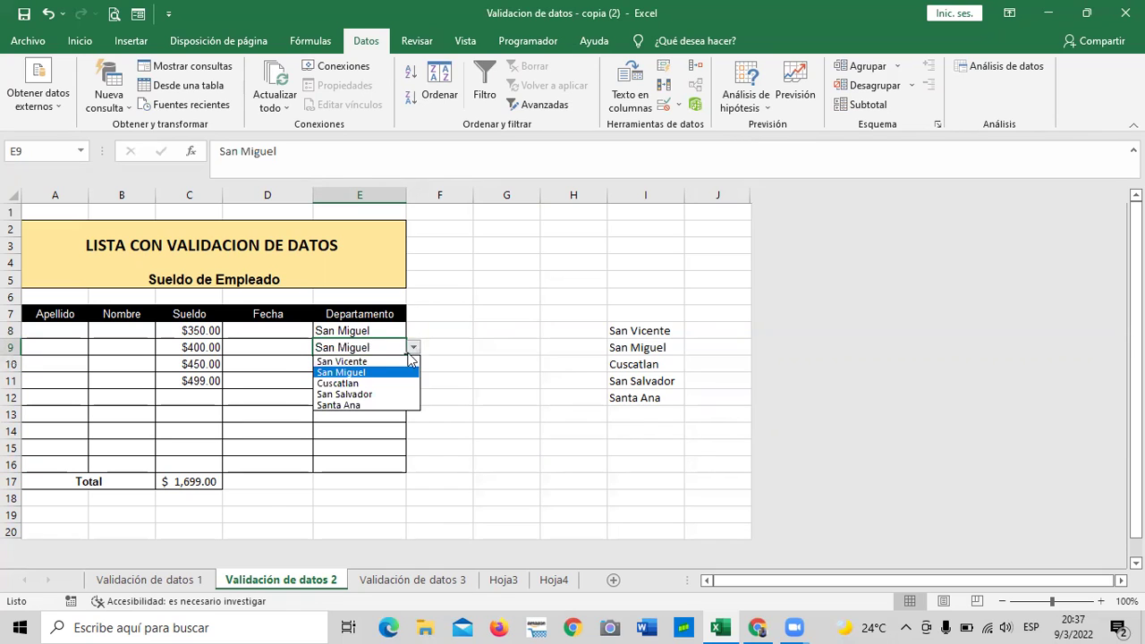
{"action": "left_click", "coordinate": [376, 363]}
- Fill Departamento cells E10 and E11 from their dropdown lists with Cuscatlan and Santa Ana
{"action": "left_click", "coordinate": [374, 360]}
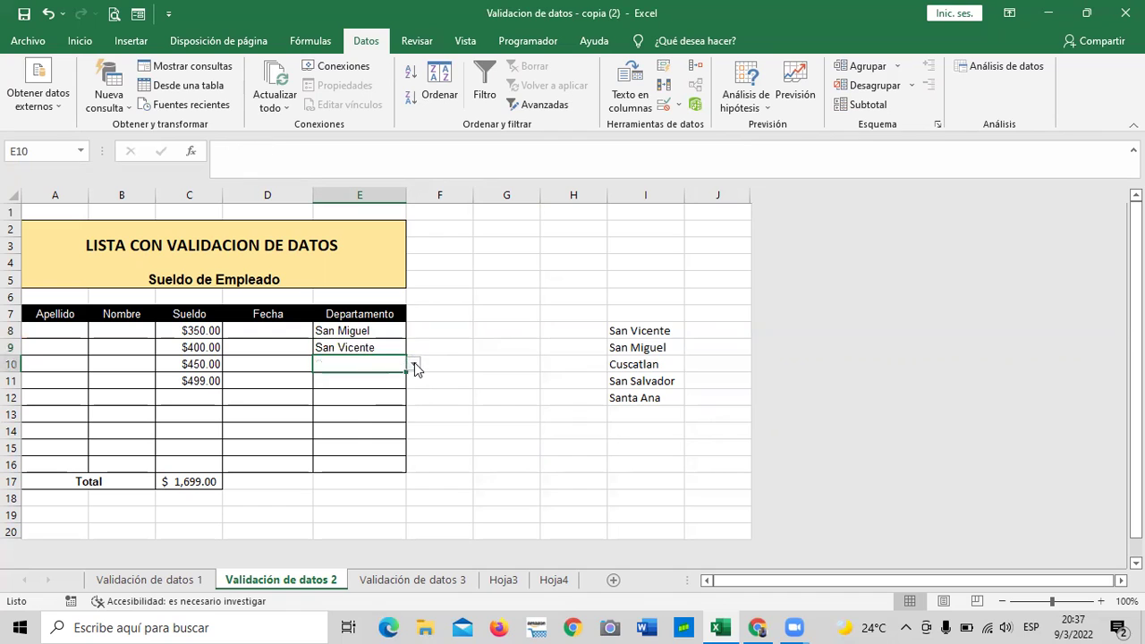
{"action": "left_click", "coordinate": [414, 363]}
{"action": "left_click", "coordinate": [376, 400]}
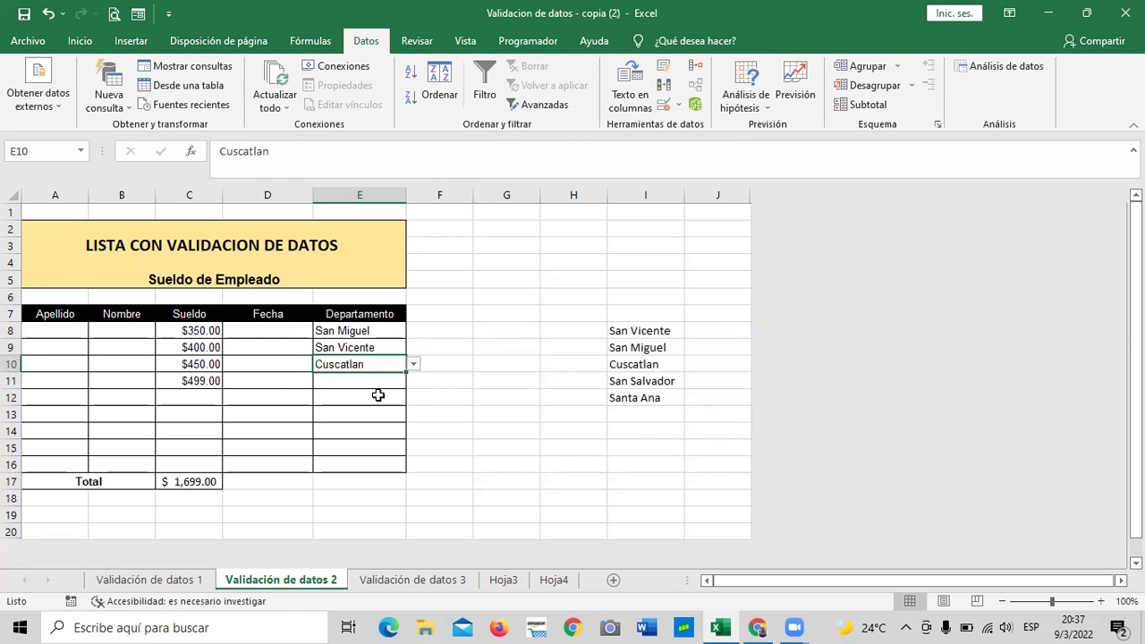
{"action": "left_click", "coordinate": [374, 381]}
{"action": "left_click", "coordinate": [413, 381]}
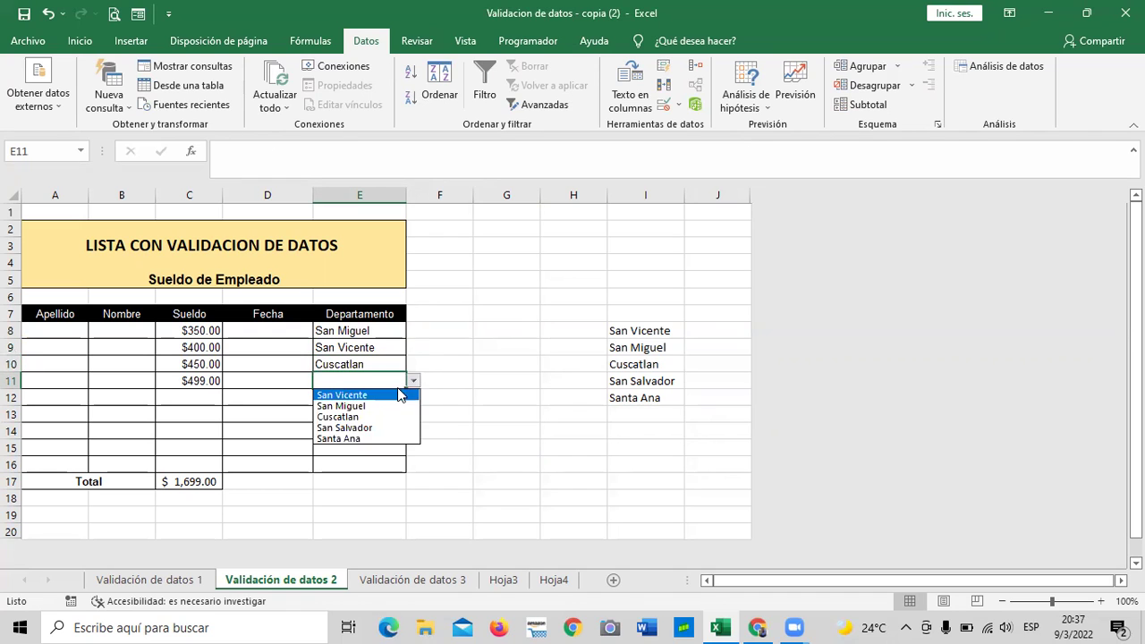
{"action": "left_click", "coordinate": [335, 436]}
{"action": "left_click", "coordinate": [377, 330]}
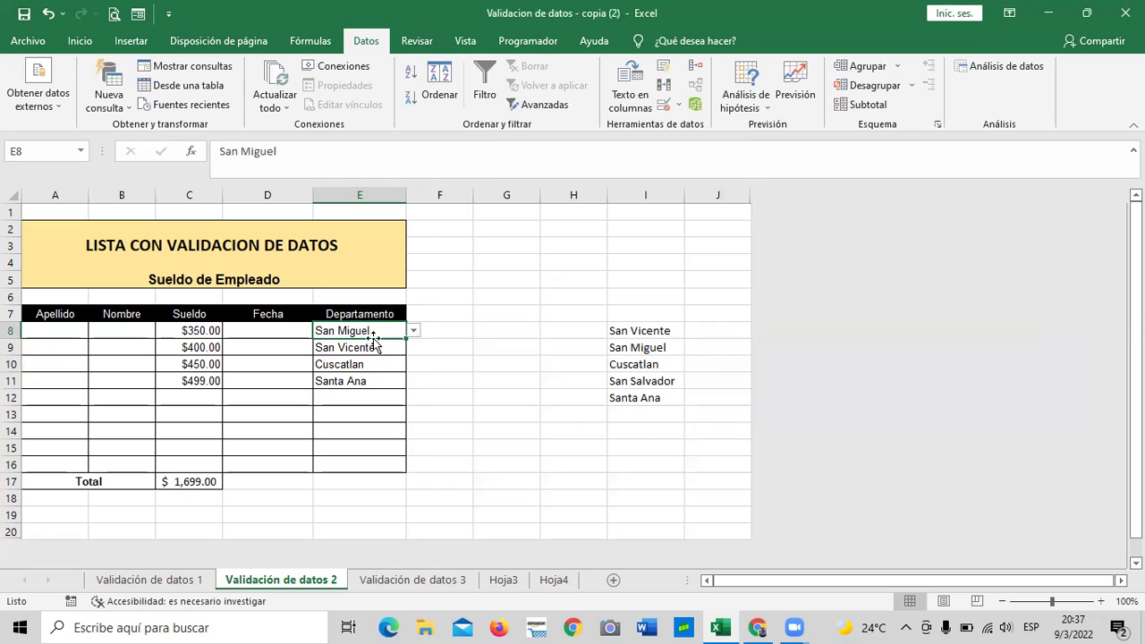
- Fill Departamento cells E12 and E13 from their dropdown lists with San Salvador and San Miguel
{"action": "left_click", "coordinate": [358, 478]}
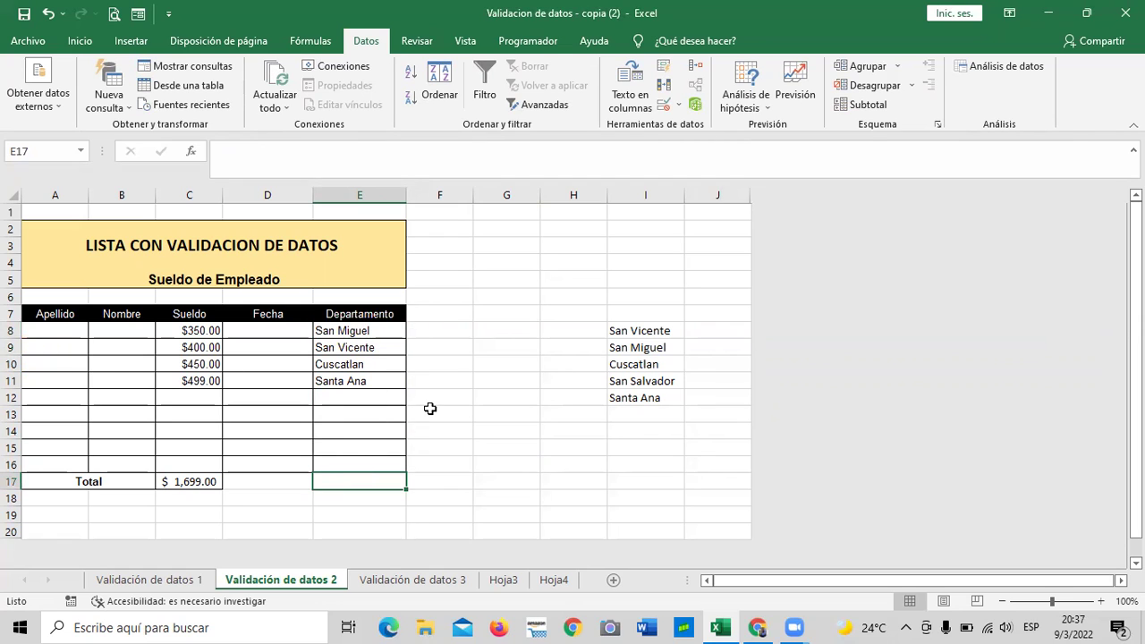
{"action": "left_click", "coordinate": [349, 400]}
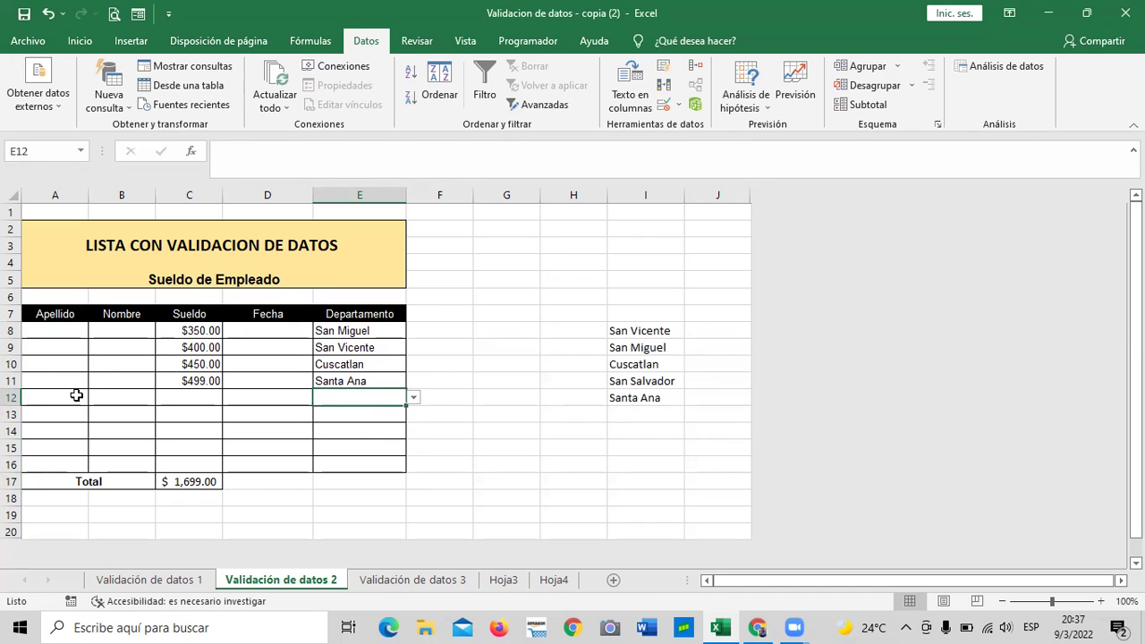
{"action": "left_click", "coordinate": [413, 398]}
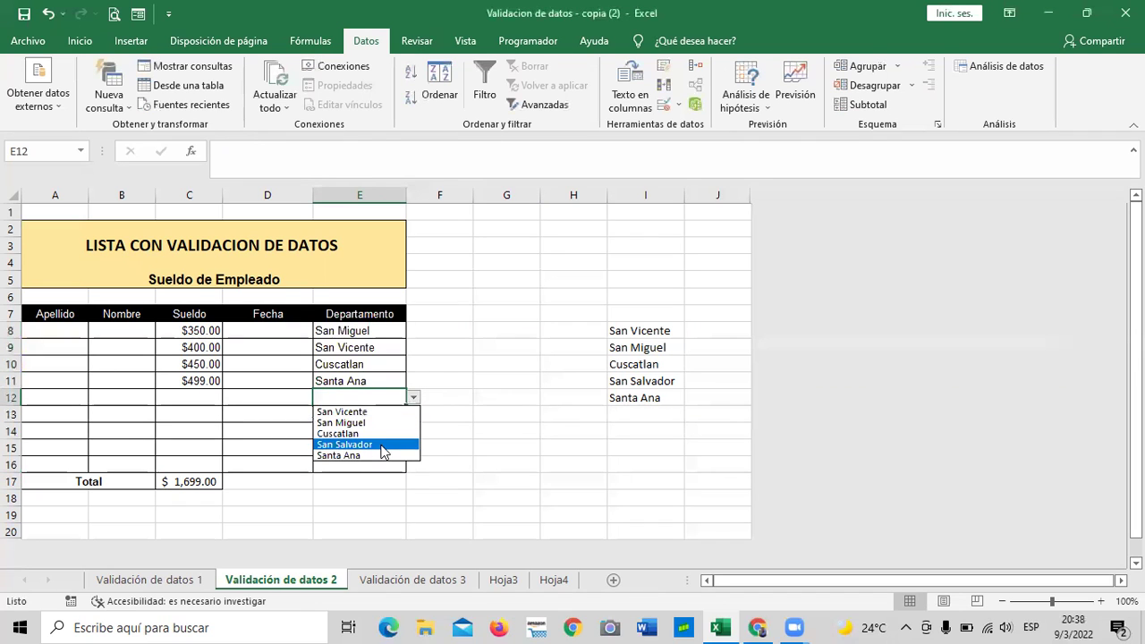
{"action": "left_click", "coordinate": [383, 445]}
{"action": "left_click", "coordinate": [374, 426]}
{"action": "left_click", "coordinate": [391, 414]}
{"action": "left_click", "coordinate": [413, 414]}
{"action": "left_click", "coordinate": [364, 439]}
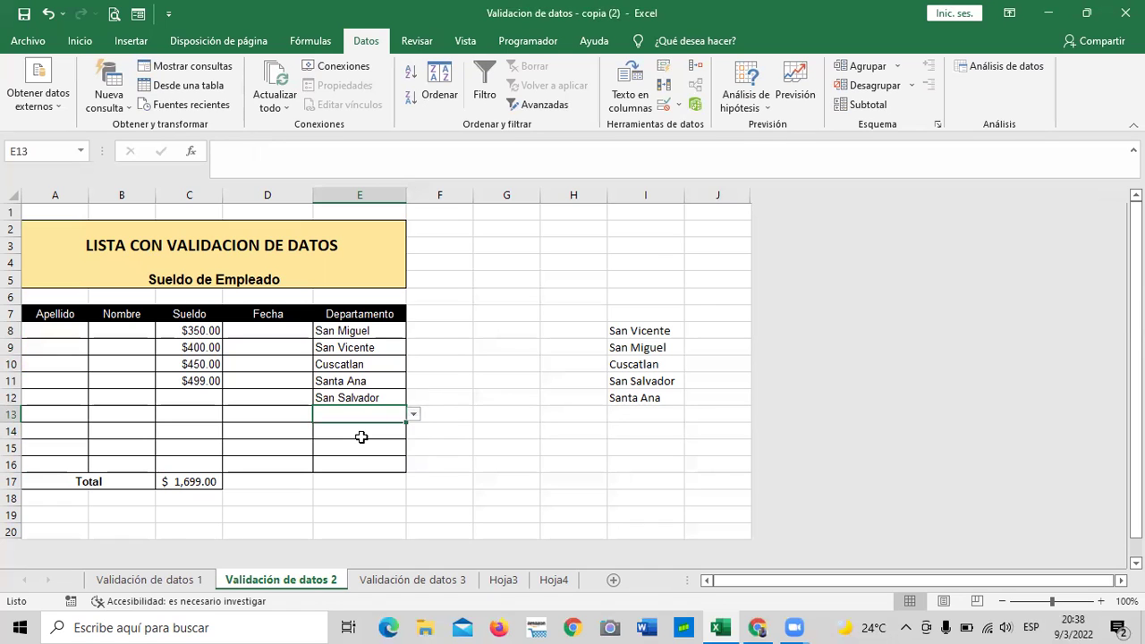
- Fill Departamento cells E14 and E15 with San Salvador and E16 with Santa Ana from their dropdown lists
{"action": "left_click", "coordinate": [361, 433]}
{"action": "left_click", "coordinate": [414, 432]}
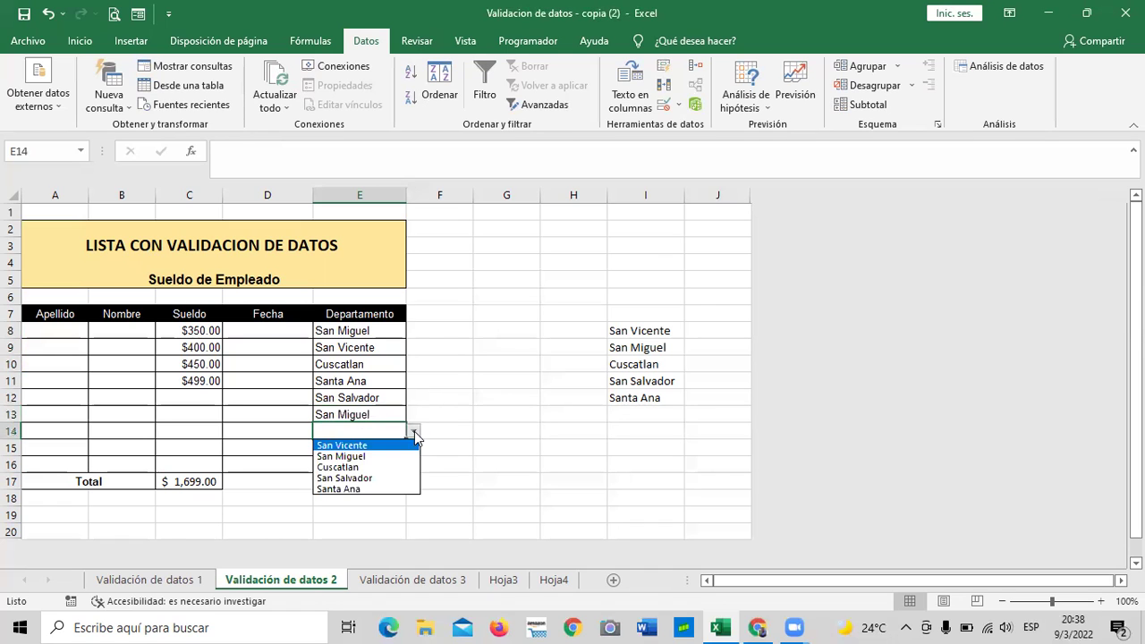
{"action": "left_click", "coordinate": [367, 478]}
{"action": "left_click", "coordinate": [369, 445]}
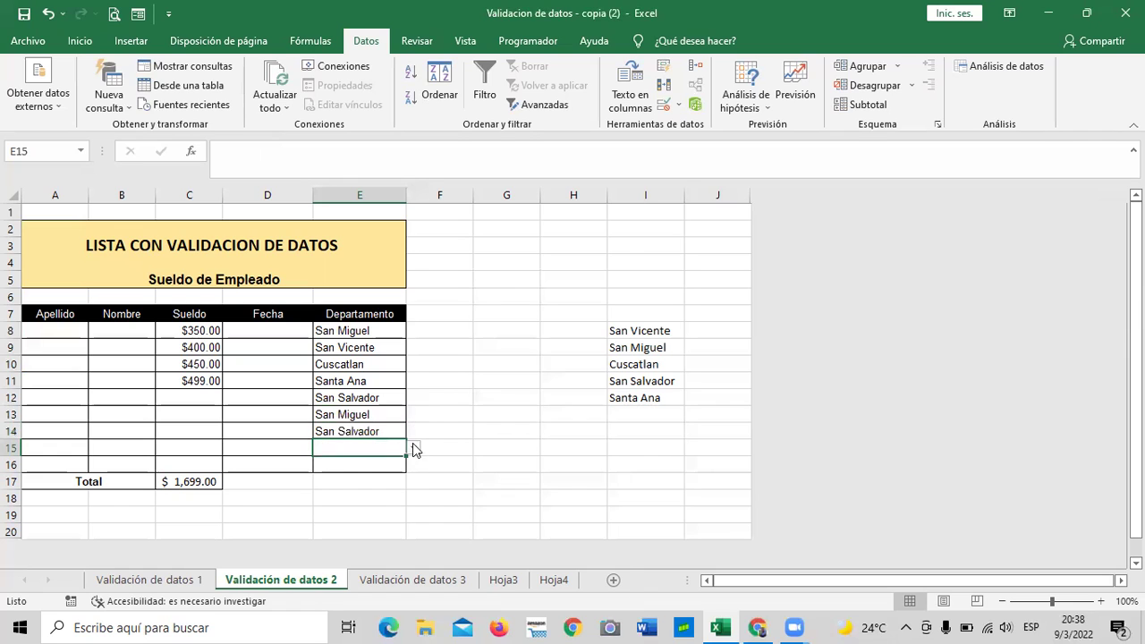
{"action": "left_click", "coordinate": [412, 446]}
{"action": "left_click", "coordinate": [382, 495]}
{"action": "left_click", "coordinate": [376, 465]}
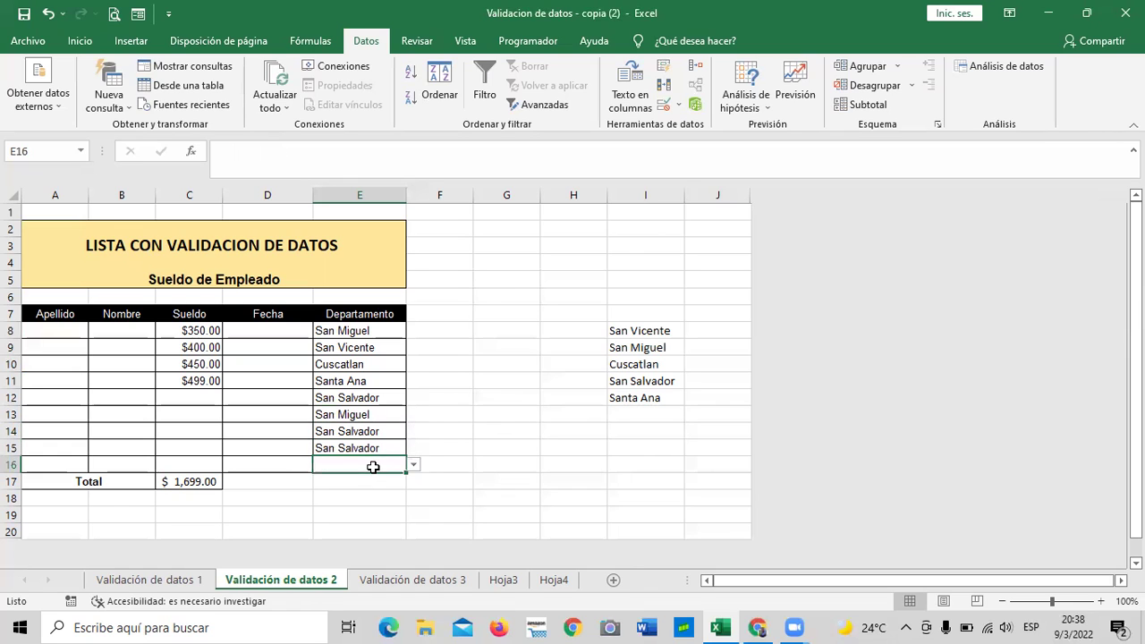
{"action": "left_click", "coordinate": [412, 467]}
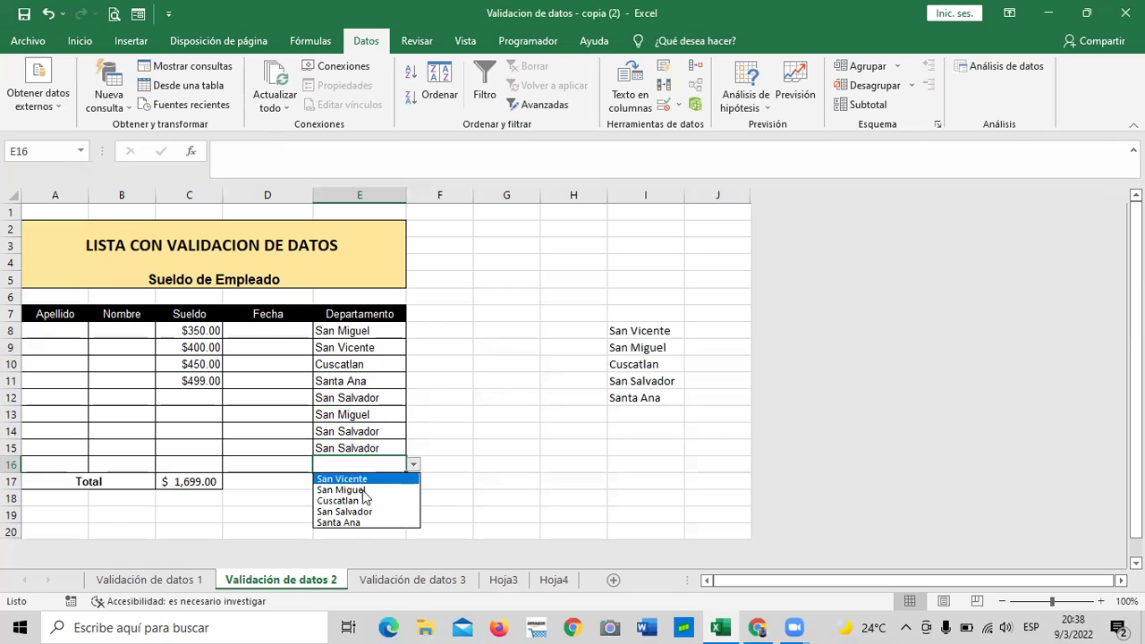
{"action": "left_click", "coordinate": [354, 519]}
{"action": "left_click", "coordinate": [494, 485]}
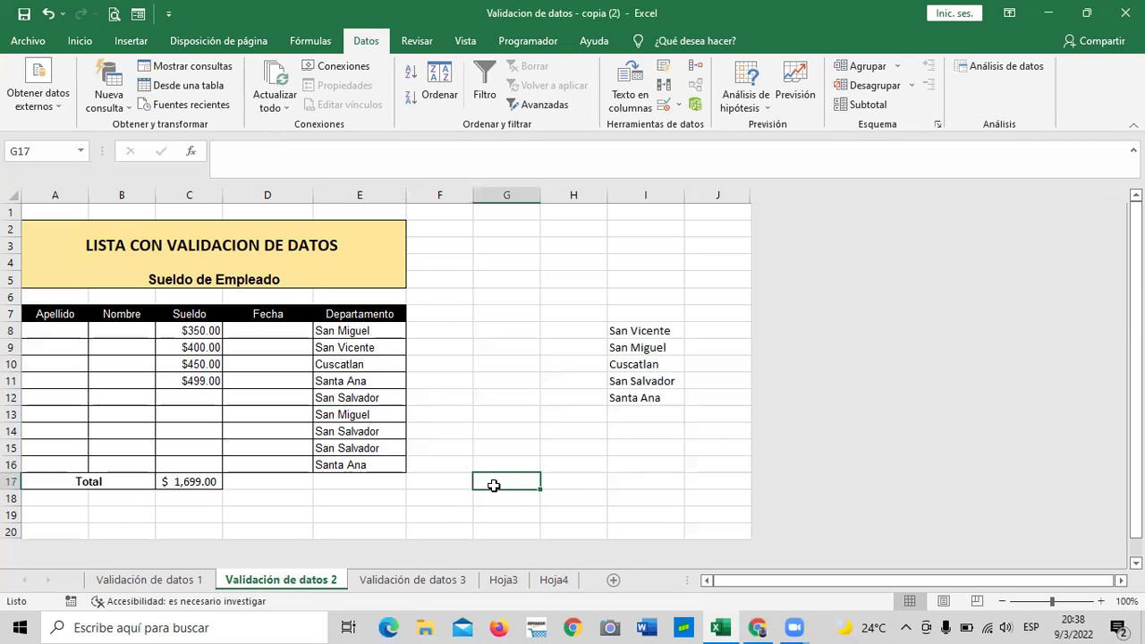
{"action": "left_click", "coordinate": [502, 357]}
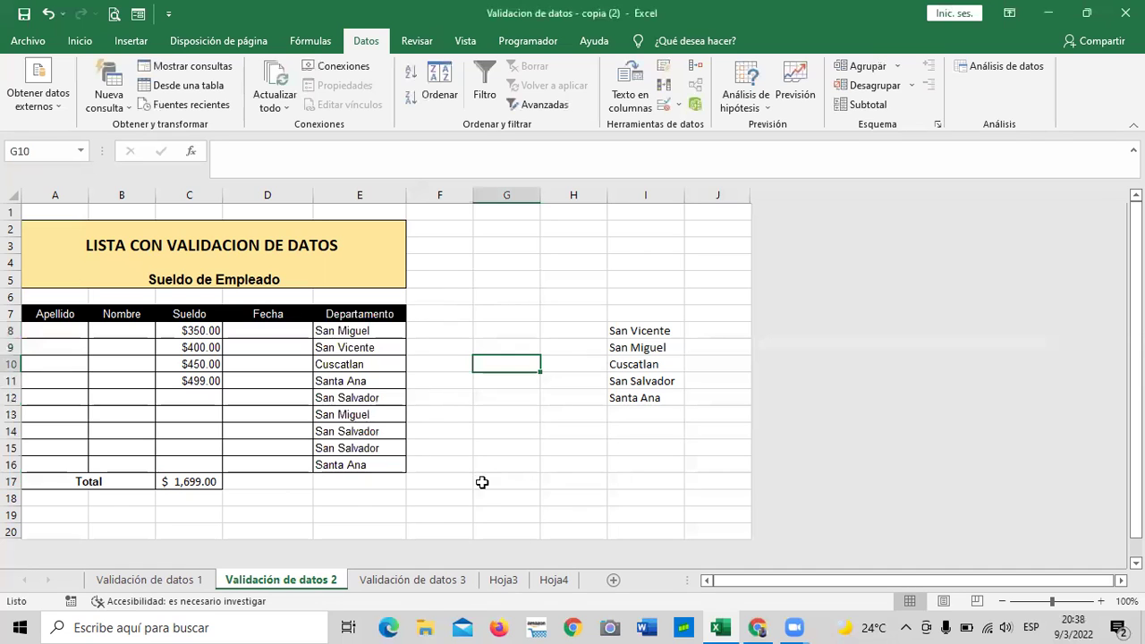
- On the Validación de datos 3 sheet, name the ARTICULO cells D8:D17 as ARTICULOS
{"action": "left_click", "coordinate": [517, 583]}
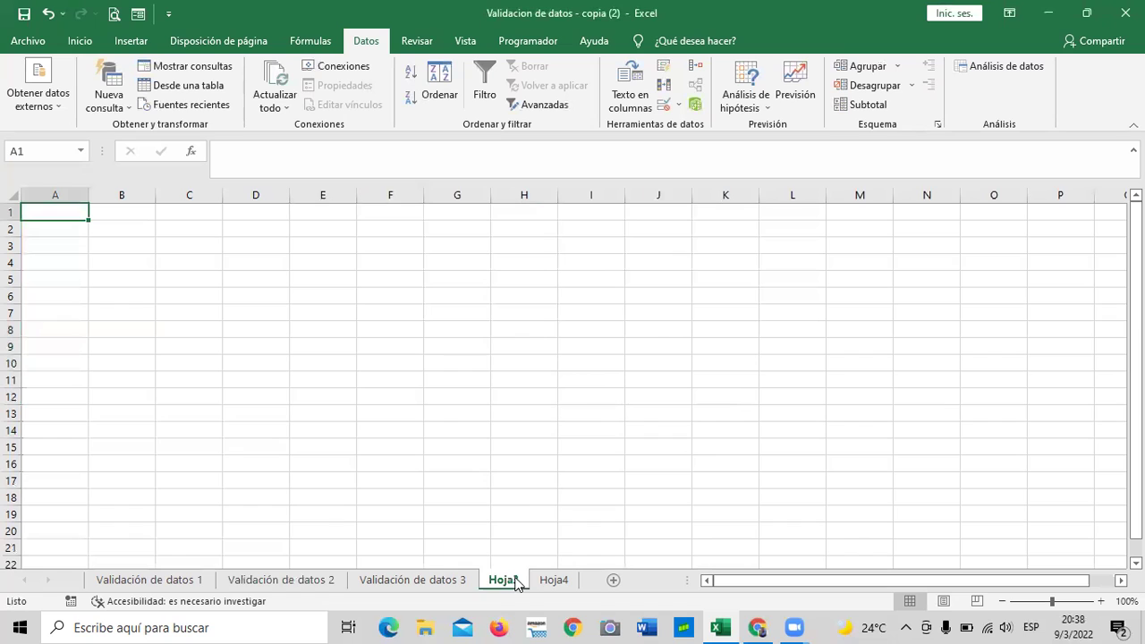
{"action": "left_click", "coordinate": [554, 581]}
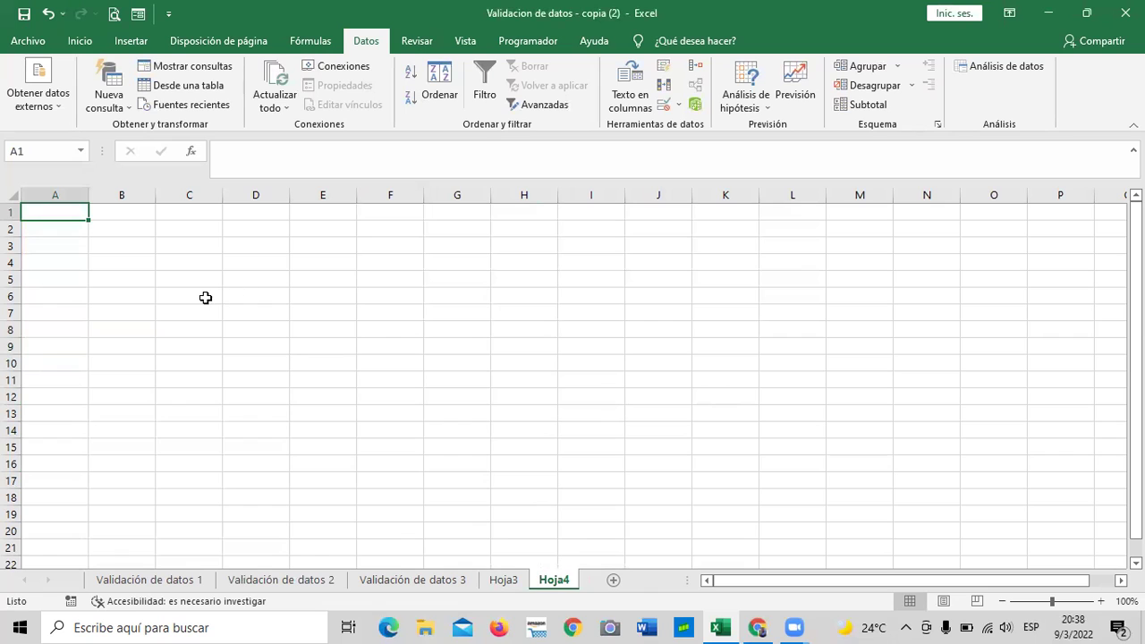
{"action": "left_click", "coordinate": [412, 581]}
{"action": "left_click", "coordinate": [461, 467]}
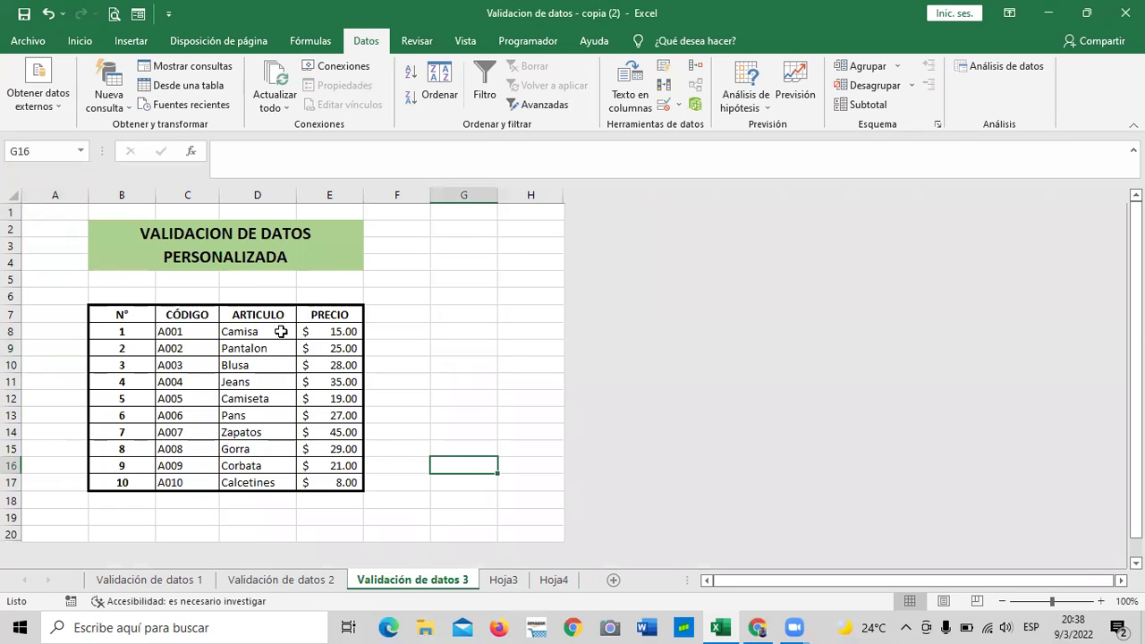
{"action": "left_click_drag", "start_coordinate": [275, 326], "coordinate": [263, 483]}
{"action": "left_click", "coordinate": [460, 463]}
{"action": "left_click_drag", "start_coordinate": [273, 327], "coordinate": [266, 483]}
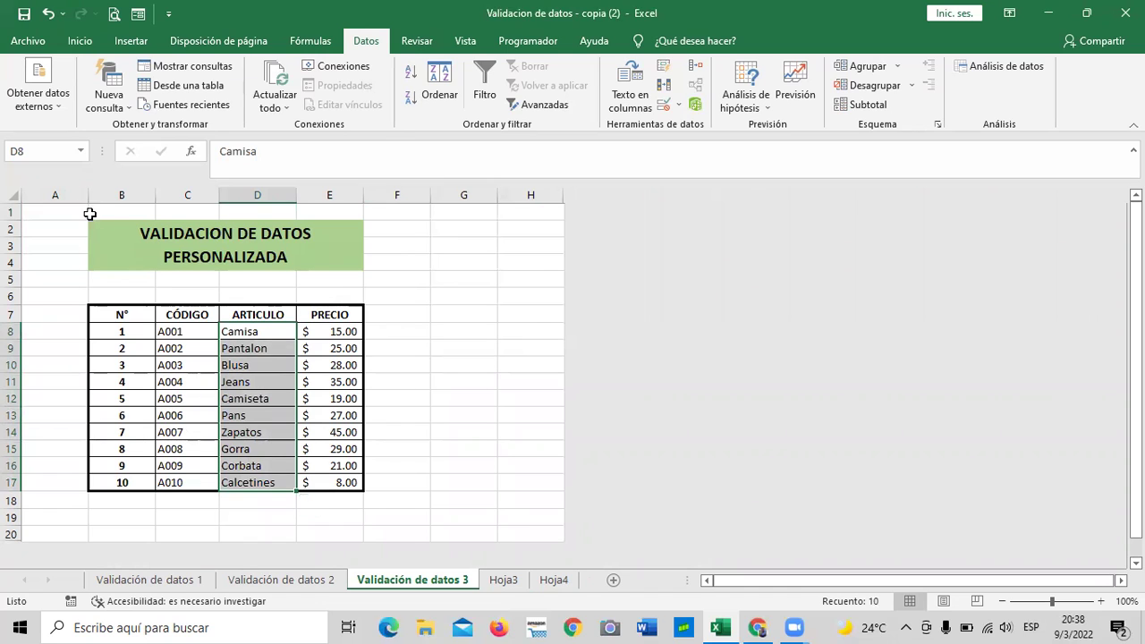
{"action": "left_click", "coordinate": [68, 156]}
{"action": "key", "text": "BackSpace"}
{"action": "type", "text": "ARTICULOS"}
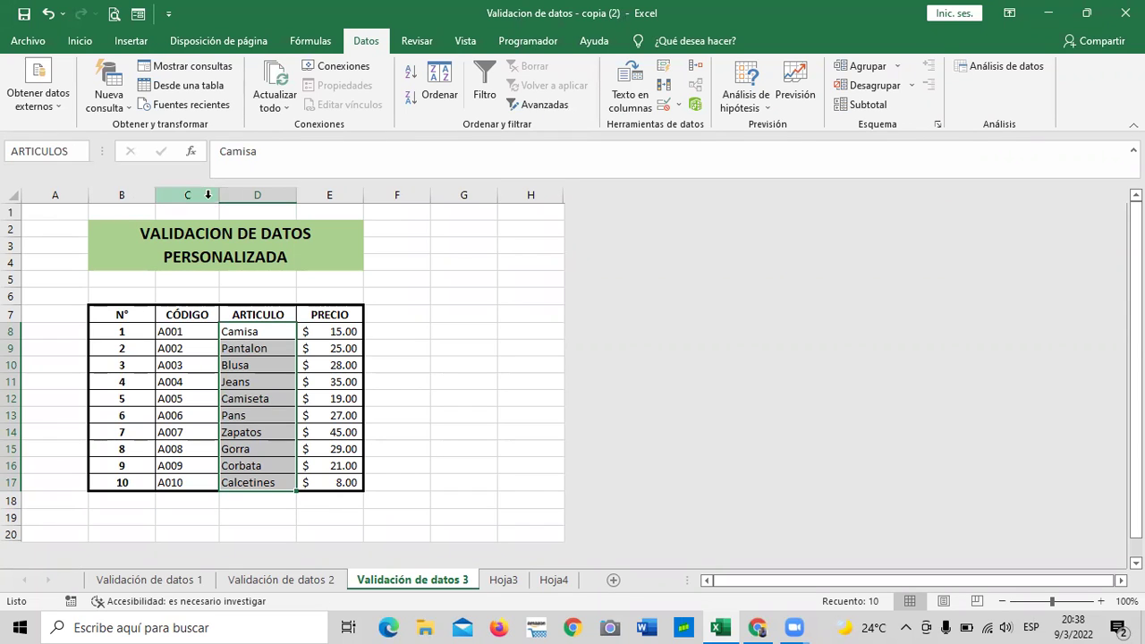
{"action": "key", "text": "Return"}
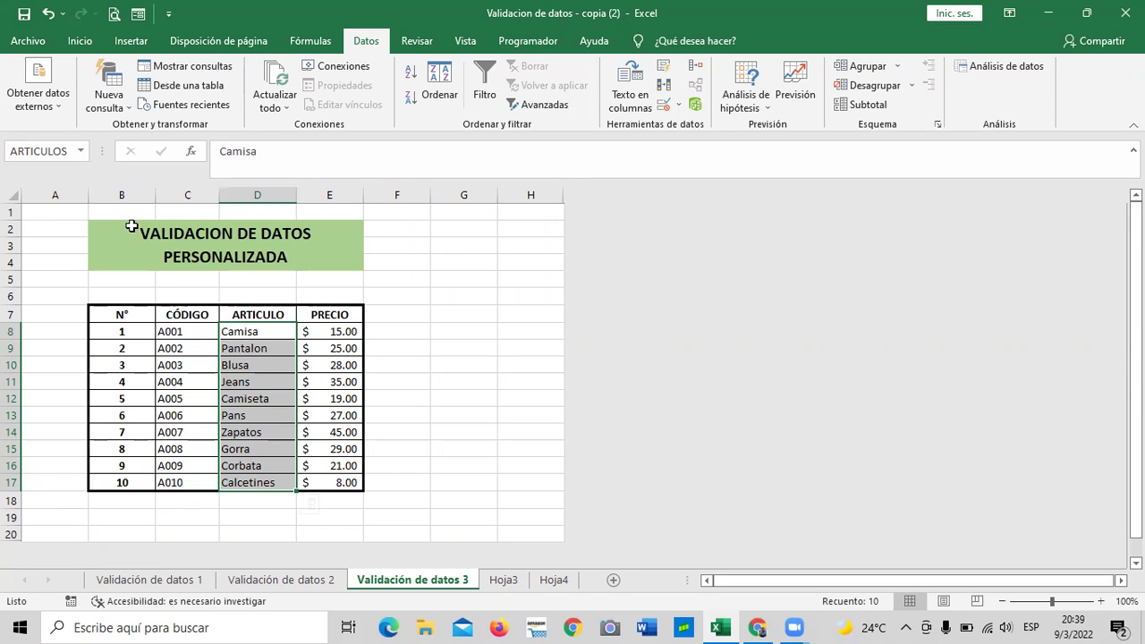
{"action": "left_click", "coordinate": [434, 359]}
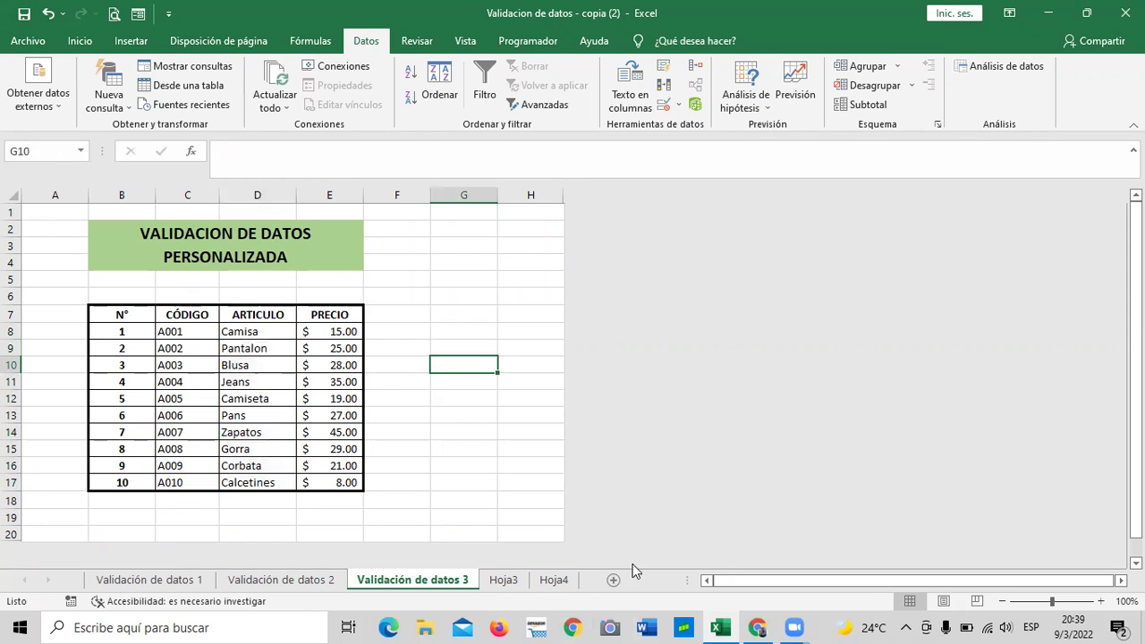
- Switch to sheet Hoja4 and check the ARTICULOS name's reference in the name manager
{"action": "left_click", "coordinate": [554, 582]}
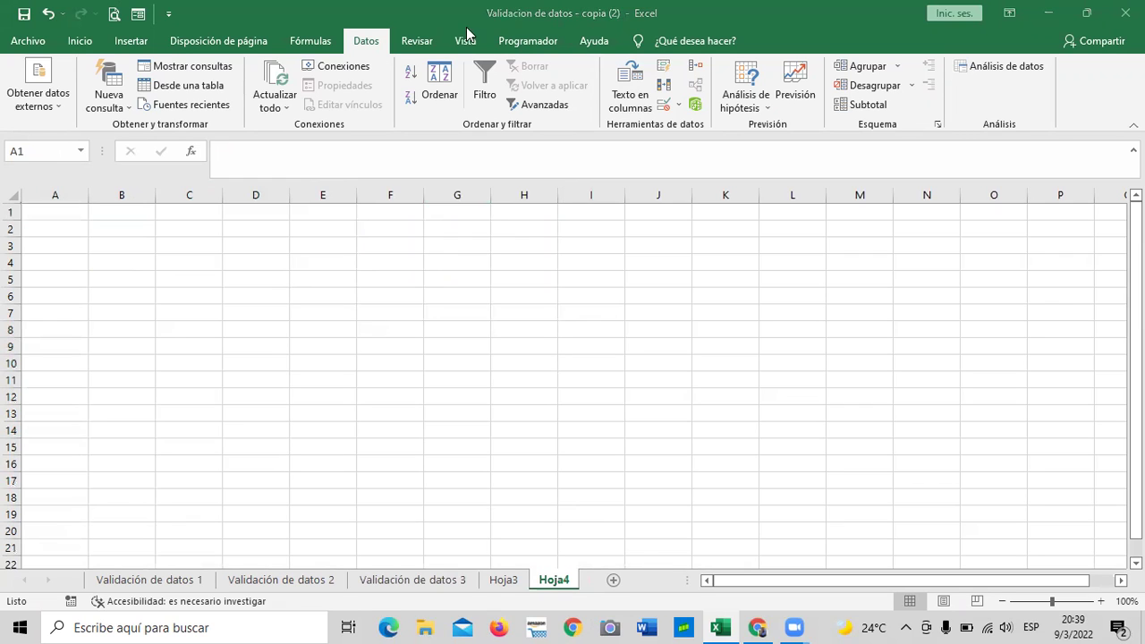
{"action": "left_click", "coordinate": [310, 42]}
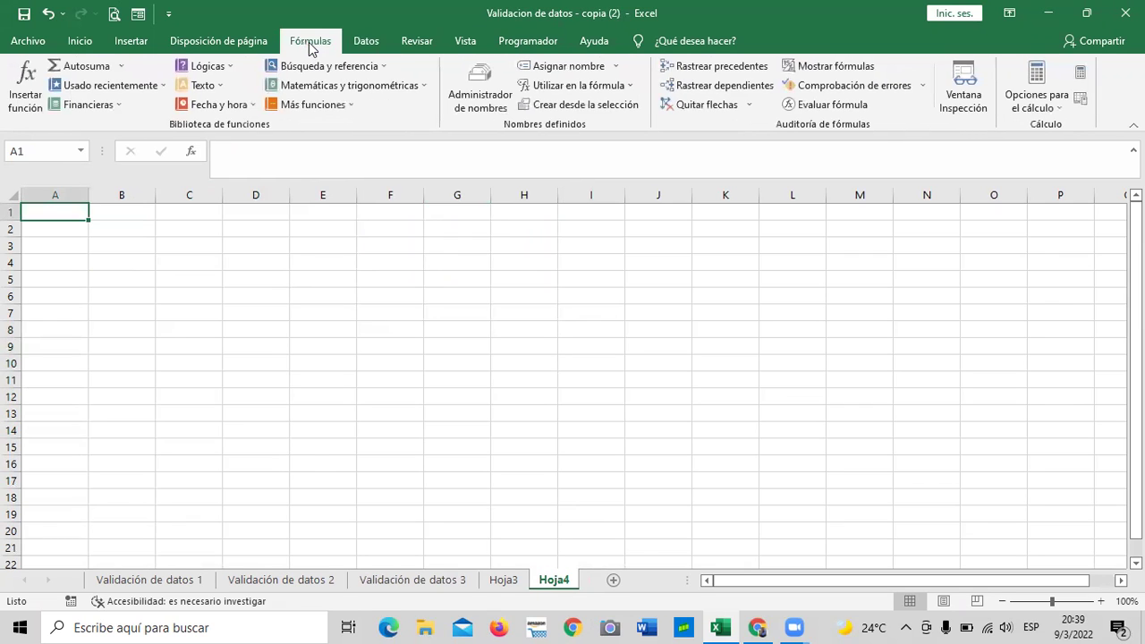
{"action": "left_click", "coordinate": [482, 93]}
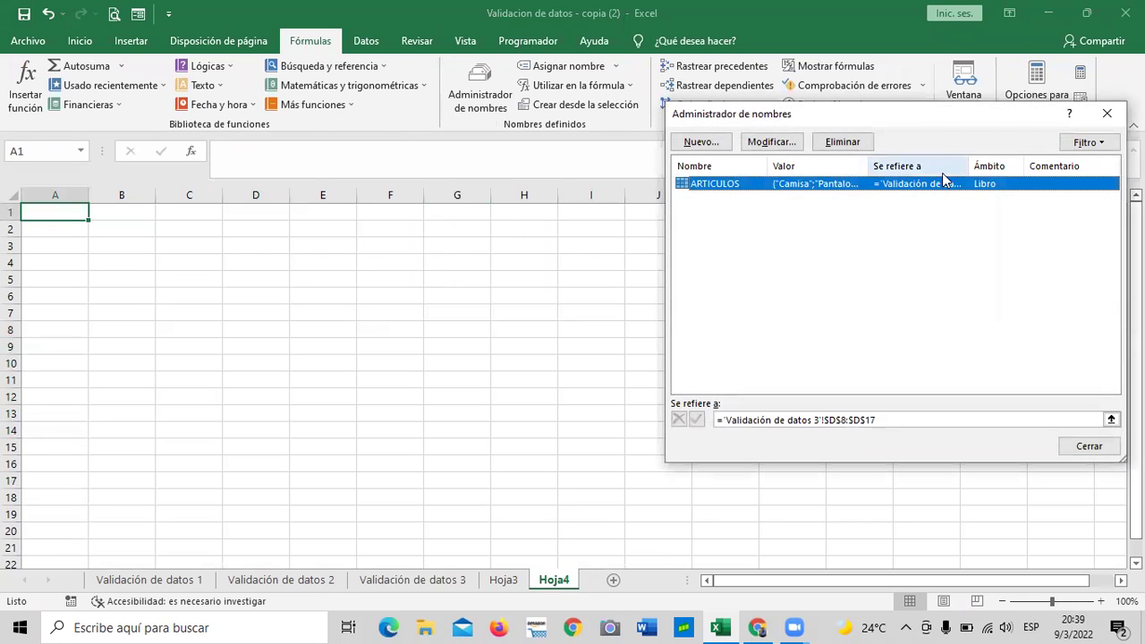
{"action": "left_click_drag", "start_coordinate": [919, 121], "coordinate": [808, 141]}
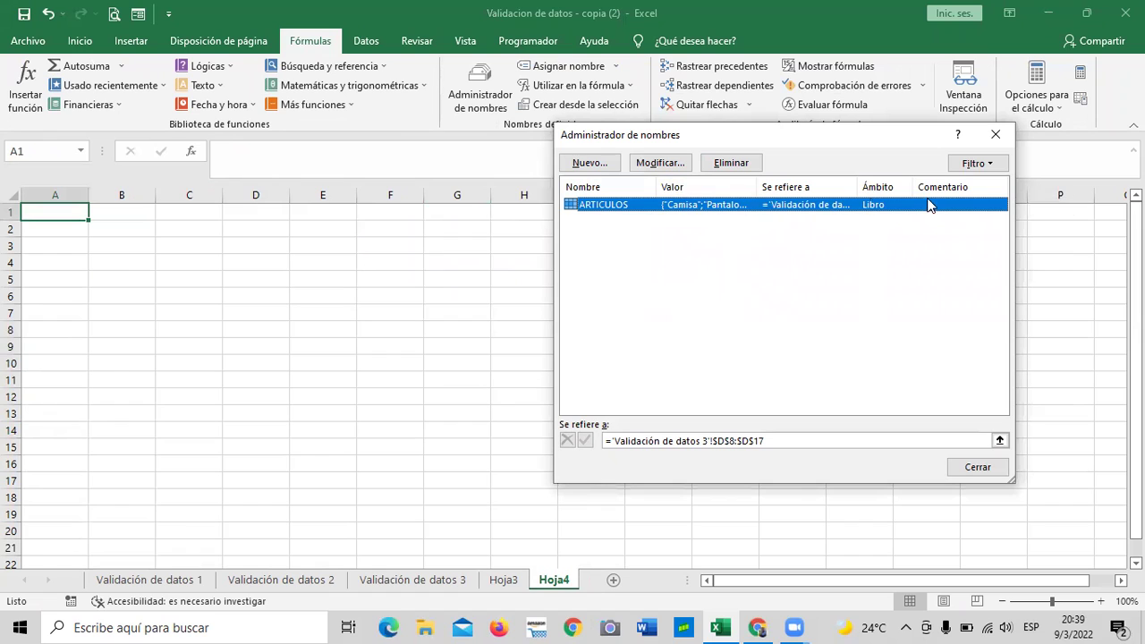
{"action": "left_click", "coordinate": [977, 468]}
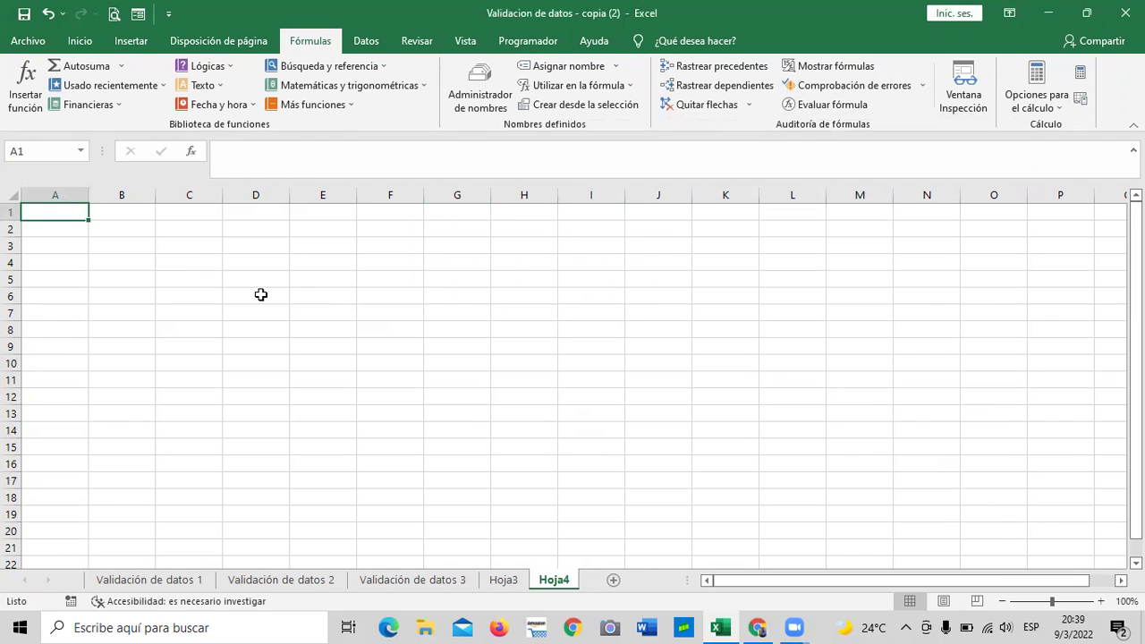
- Enter the heading ARTICULOS in cell C2 of Hoja4
{"action": "left_click_drag", "start_coordinate": [179, 215], "coordinate": [177, 439]}
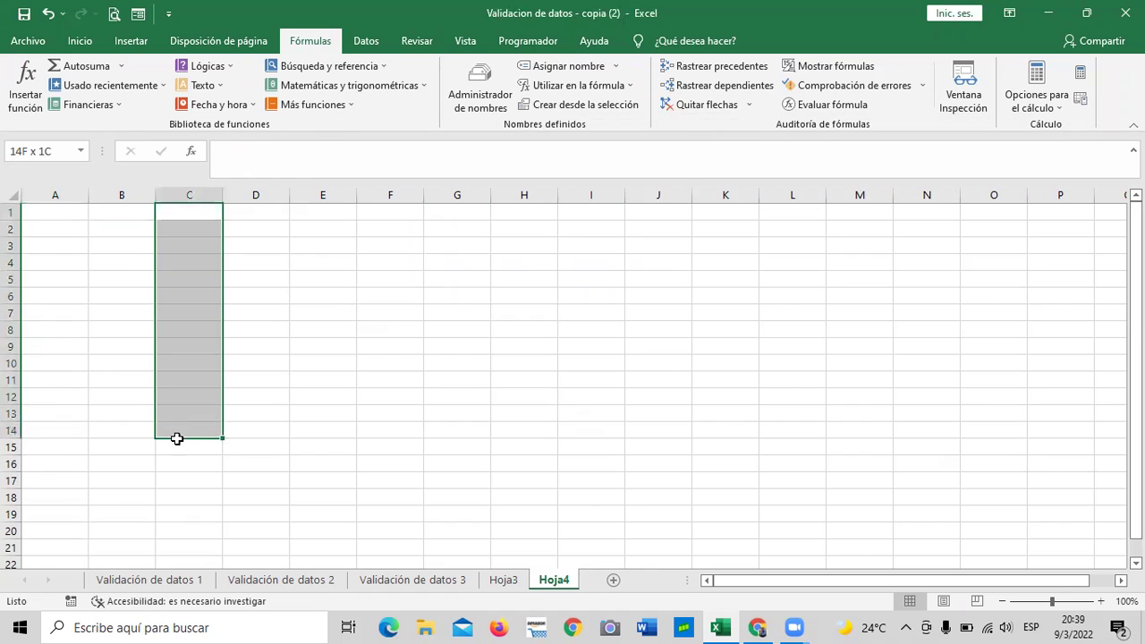
{"action": "left_click", "coordinate": [191, 229]}
{"action": "type", "text": "A"}
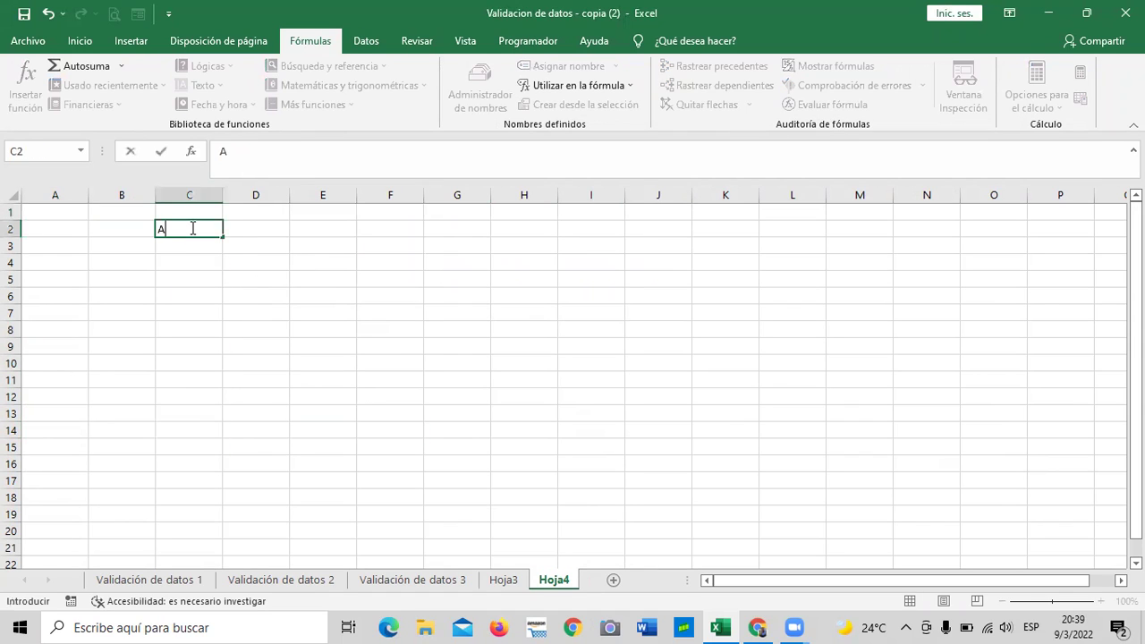
{"action": "type", "text": "A"}
{"action": "key", "text": "BackSpace"}
{"action": "type", "text": "RTICULOS"}
{"action": "key", "text": "Return"}
{"action": "left_click", "coordinate": [259, 360]}
- Apply a Lista data validation to cells C3:C15 below the heading, with =ARTICULOS as the source
{"action": "left_click_drag", "start_coordinate": [191, 243], "coordinate": [190, 261]}
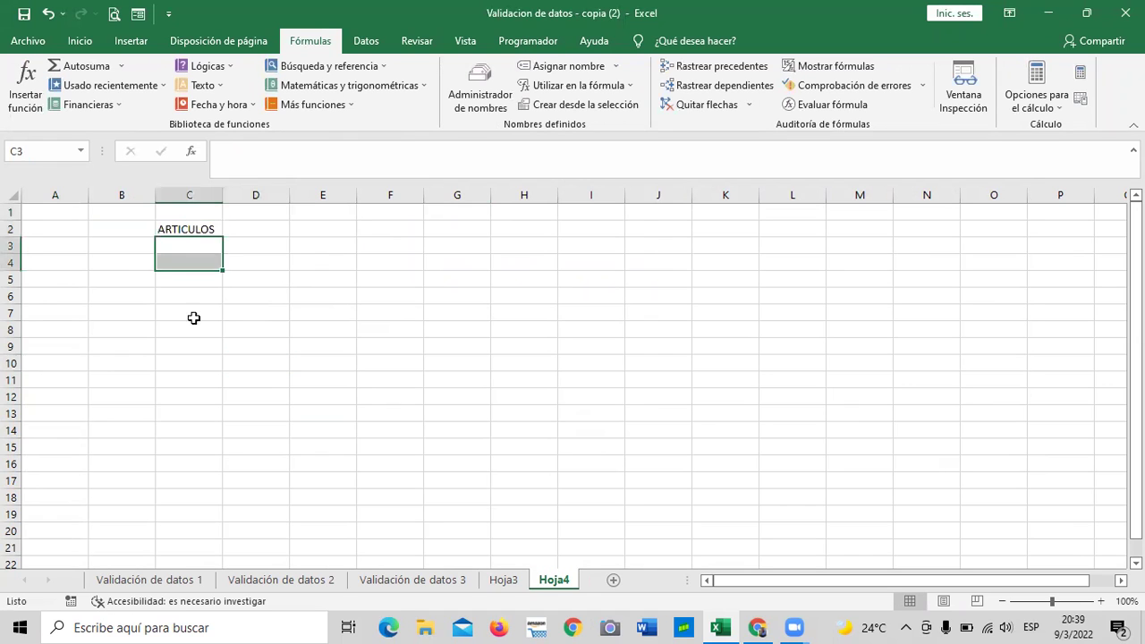
{"action": "left_click_drag", "start_coordinate": [193, 317], "coordinate": [209, 442]}
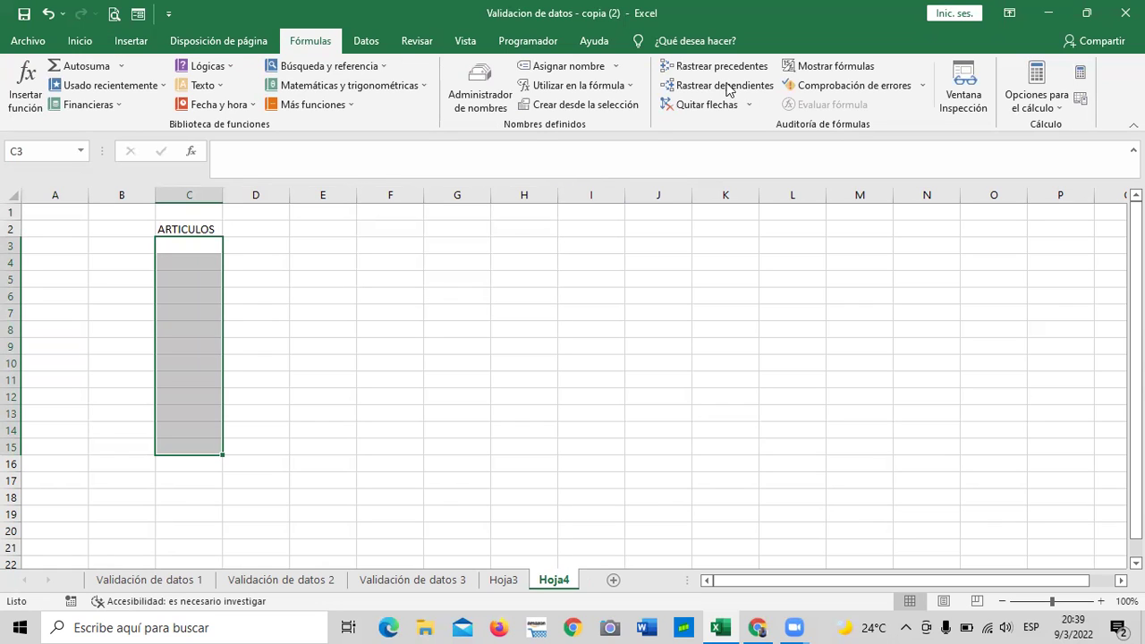
{"action": "left_click", "coordinate": [369, 43]}
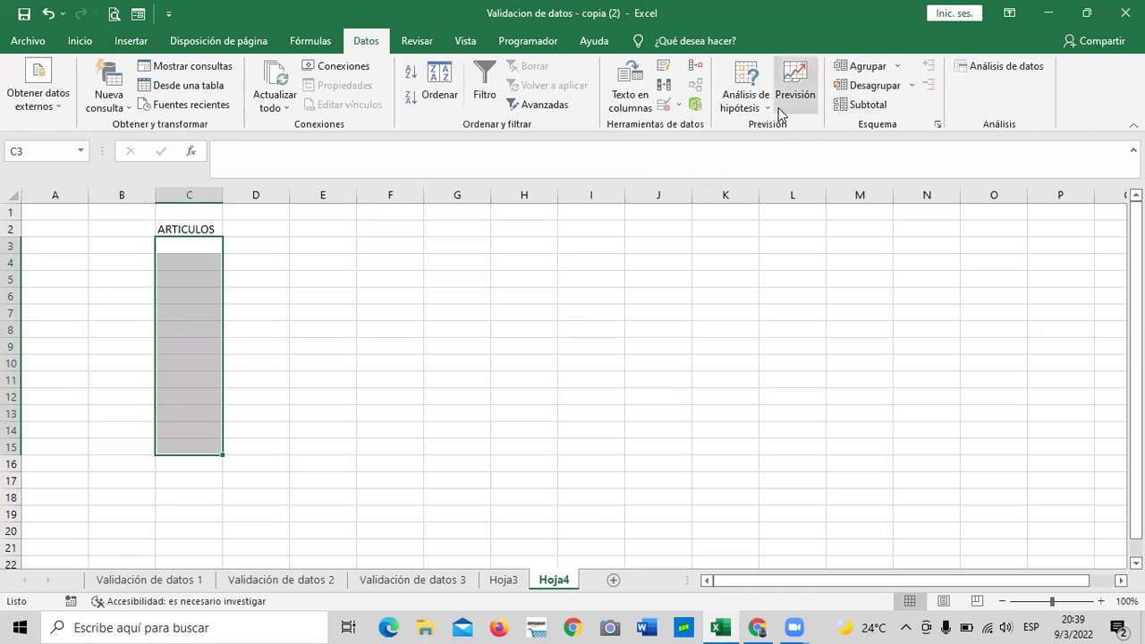
{"action": "left_click", "coordinate": [666, 104]}
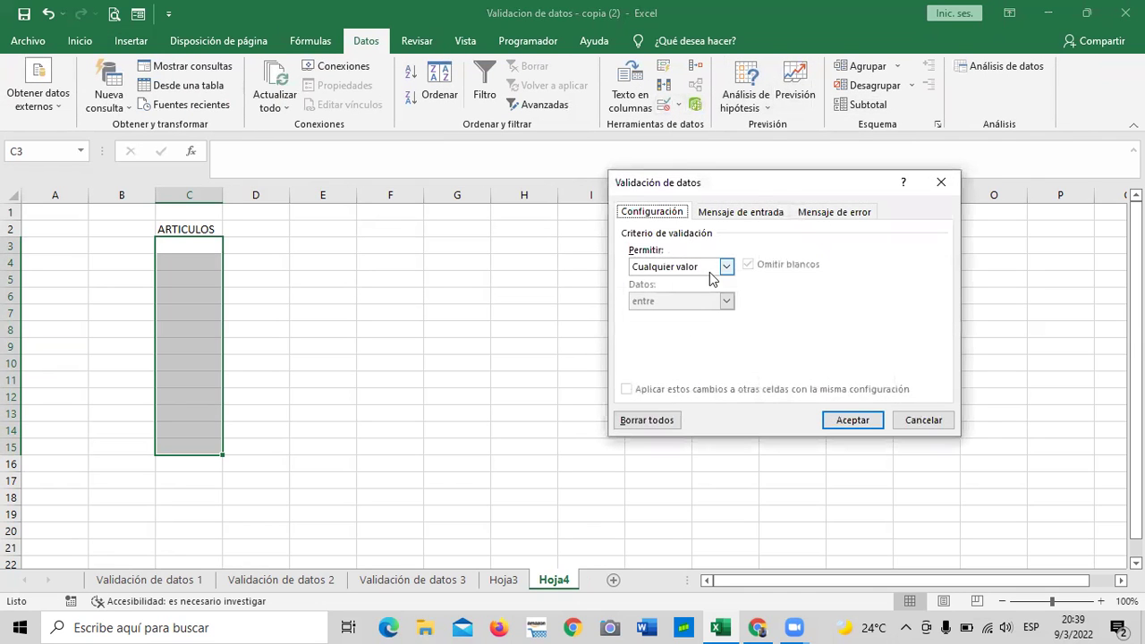
{"action": "left_click_drag", "start_coordinate": [825, 184], "coordinate": [754, 147]}
{"action": "left_click", "coordinate": [654, 230]}
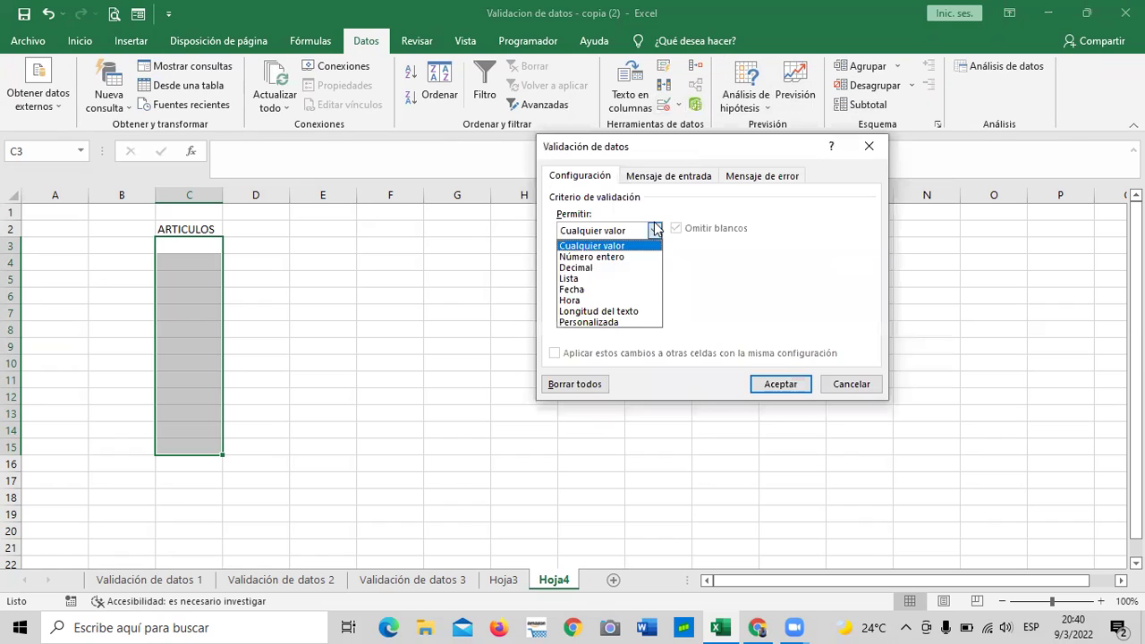
{"action": "left_click", "coordinate": [604, 278]}
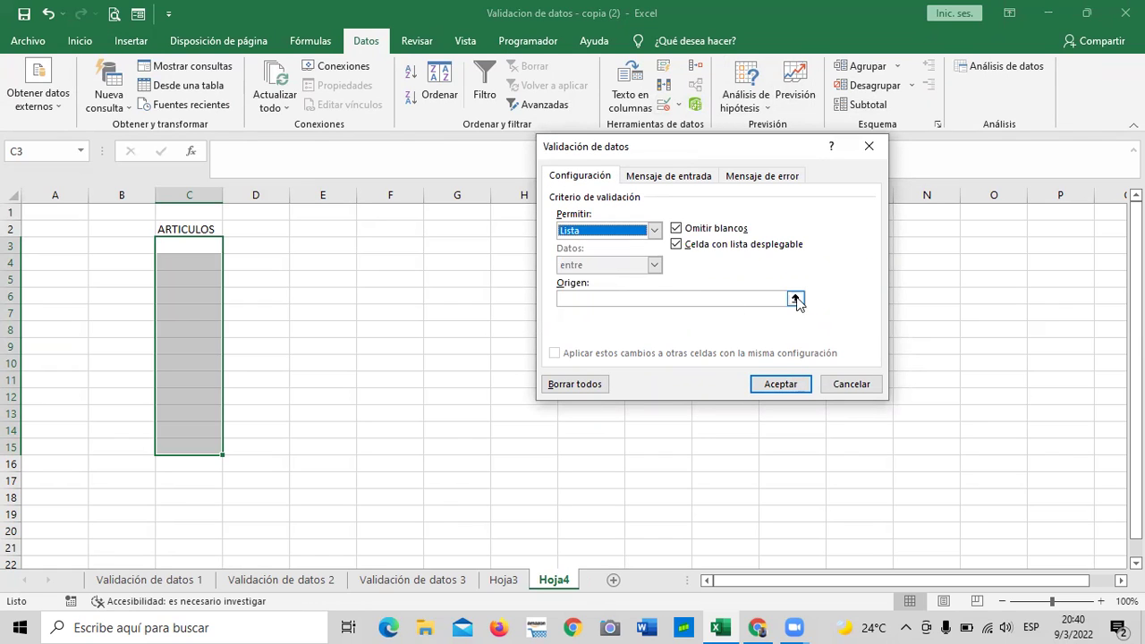
{"action": "left_click", "coordinate": [748, 298]}
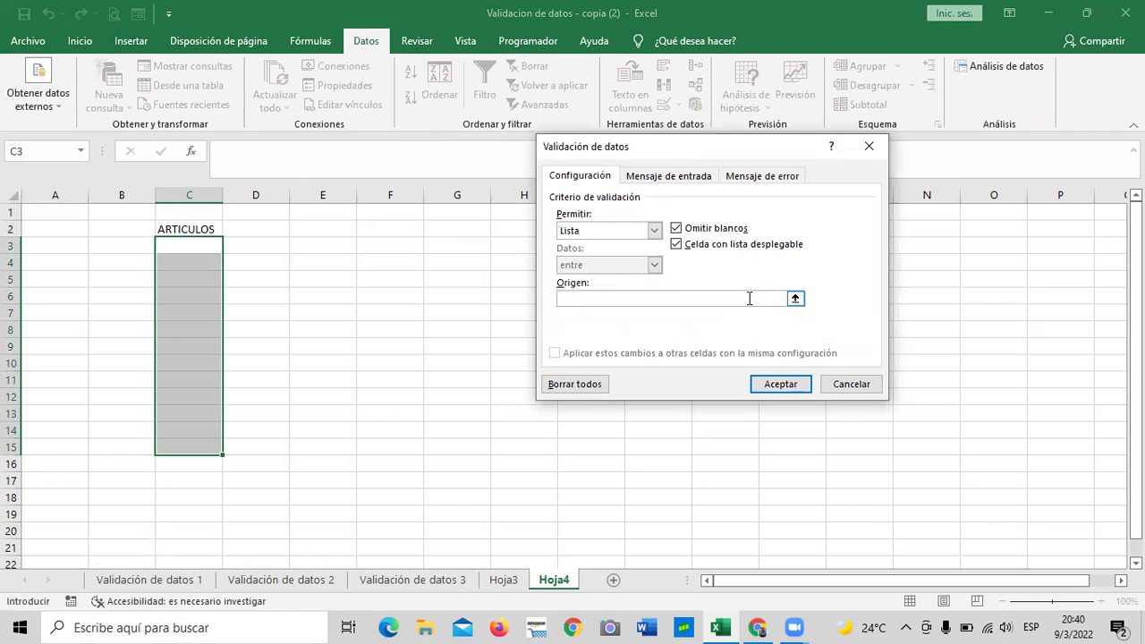
{"action": "type", "text": "=ARTICULOS"}
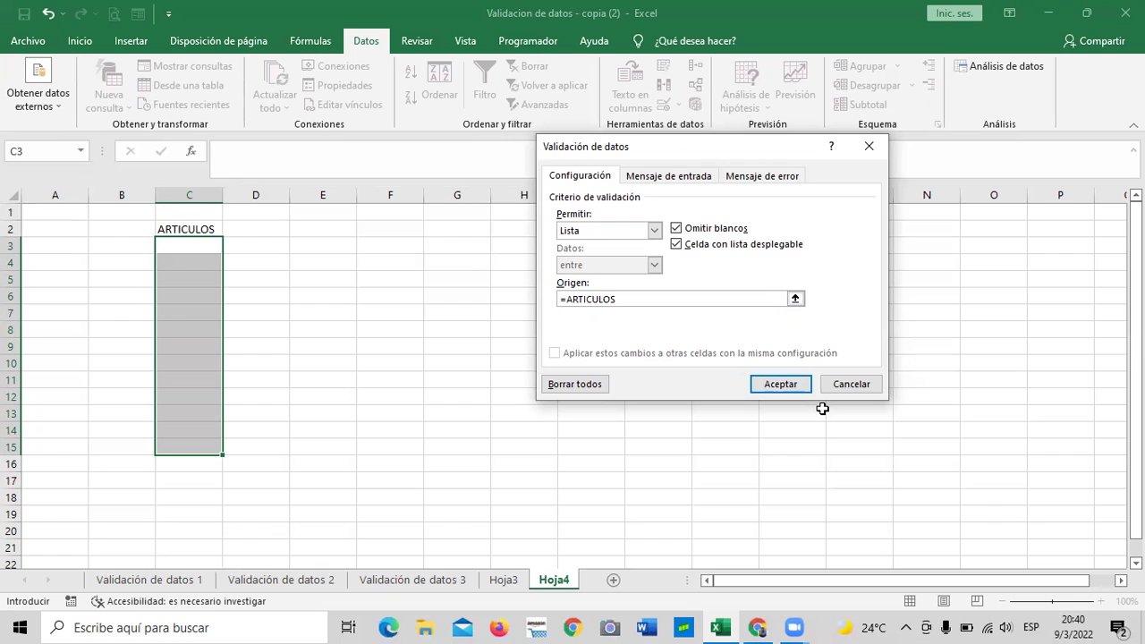
{"action": "left_click", "coordinate": [799, 387]}
{"action": "left_click", "coordinate": [738, 352]}
- Choose Pantalon from the dropdown lists in cells C3 and C4 of Hoja4
{"action": "left_click", "coordinate": [161, 244]}
{"action": "left_click", "coordinate": [231, 245]}
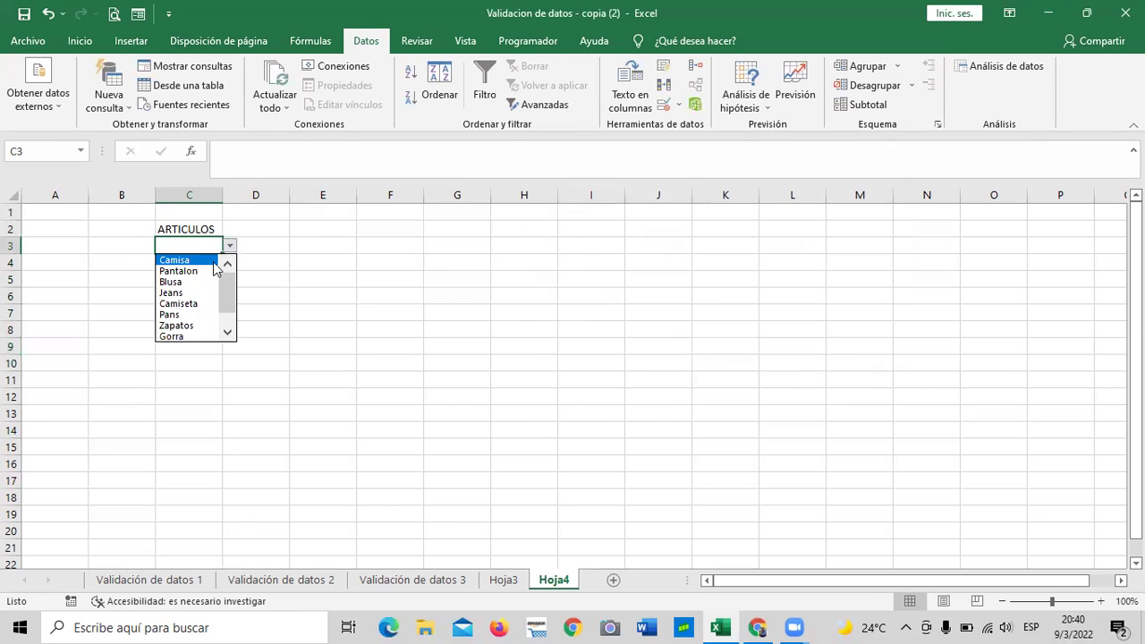
{"action": "left_click", "coordinate": [211, 270]}
{"action": "left_click", "coordinate": [211, 263]}
{"action": "left_click", "coordinate": [231, 264]}
{"action": "left_click", "coordinate": [192, 288]}
- Choose Camiseta from the dropdown list in cell C4 and Blusa in cell C5
{"action": "left_click", "coordinate": [217, 280]}
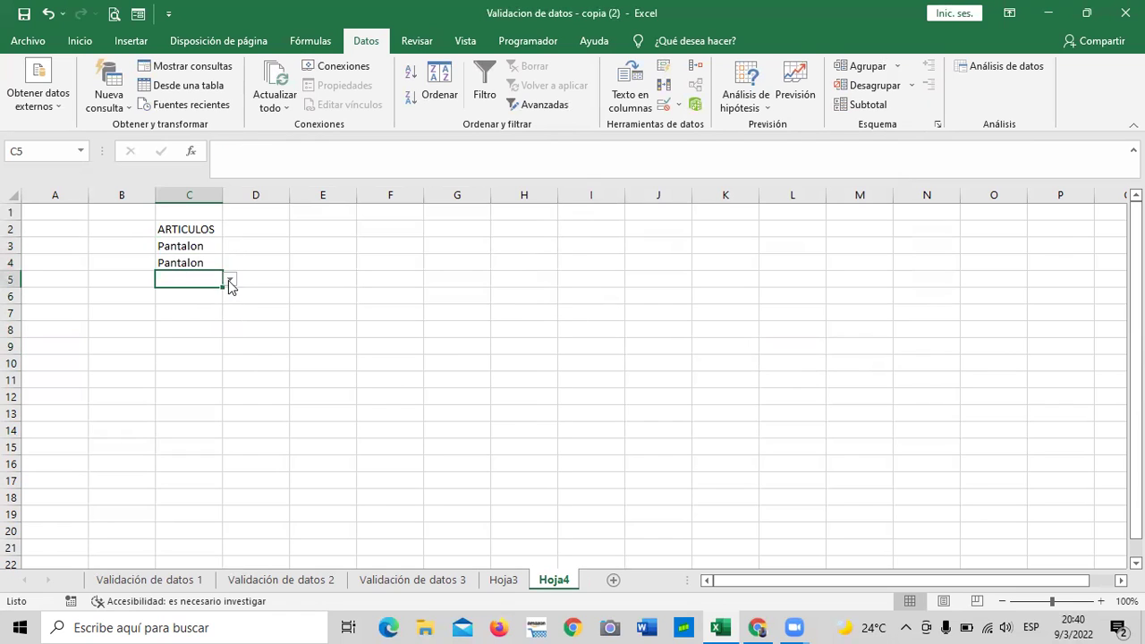
{"action": "left_click", "coordinate": [202, 260]}
{"action": "left_click", "coordinate": [231, 262]}
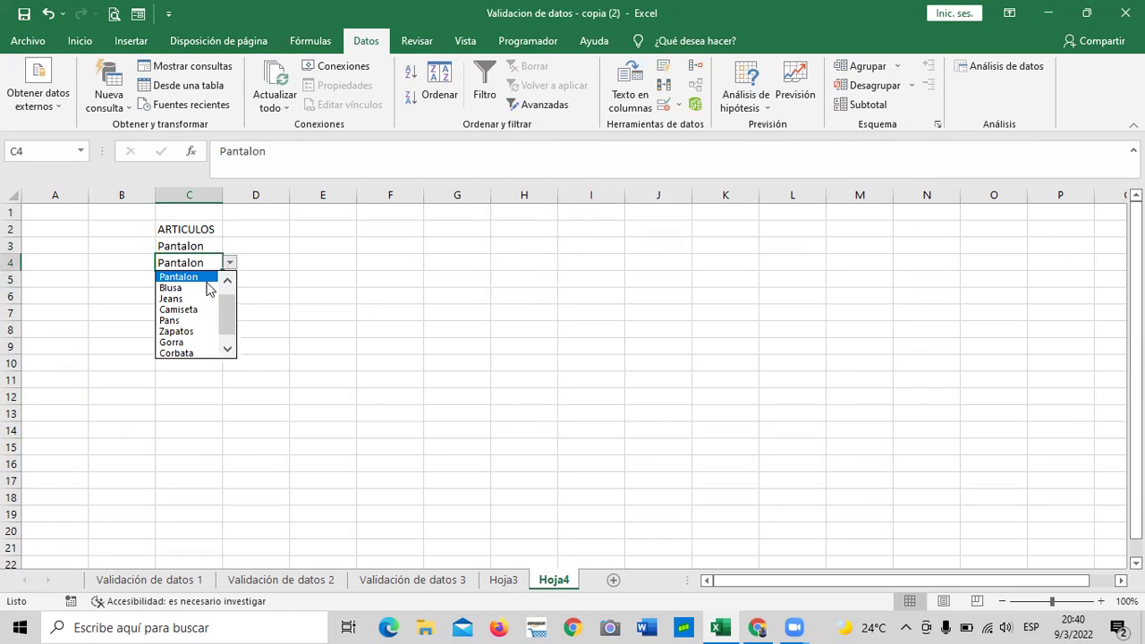
{"action": "left_click", "coordinate": [193, 306]}
{"action": "left_click", "coordinate": [204, 279]}
{"action": "left_click", "coordinate": [231, 280]}
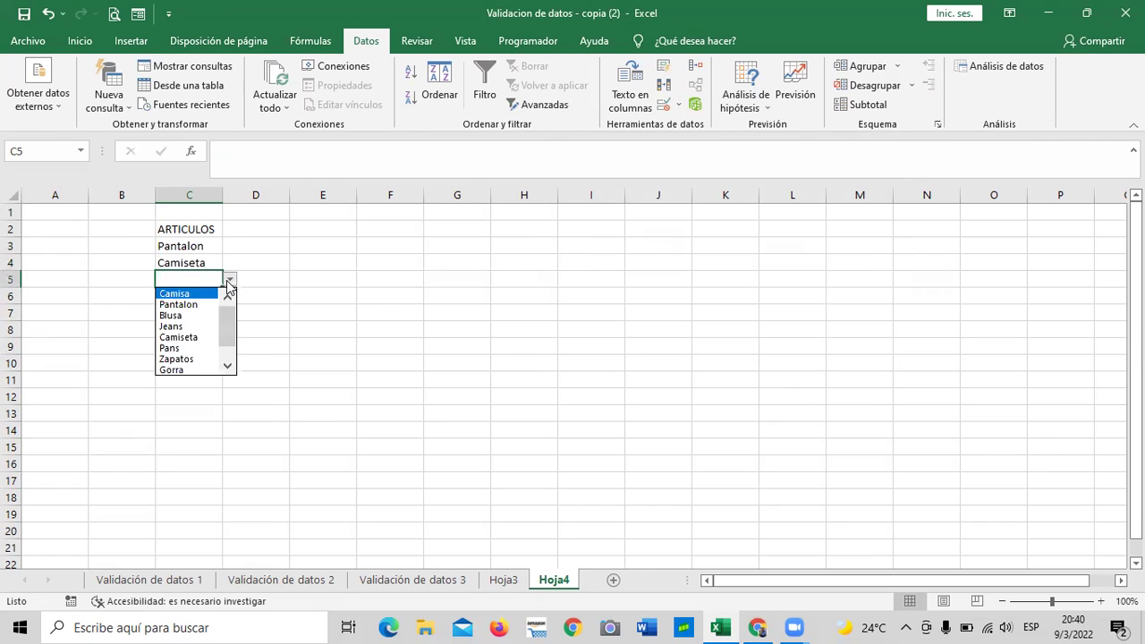
{"action": "left_click", "coordinate": [191, 313]}
- Choose Pans from the dropdown list in cell C6 and Gorra in cell C7
{"action": "left_click", "coordinate": [200, 296]}
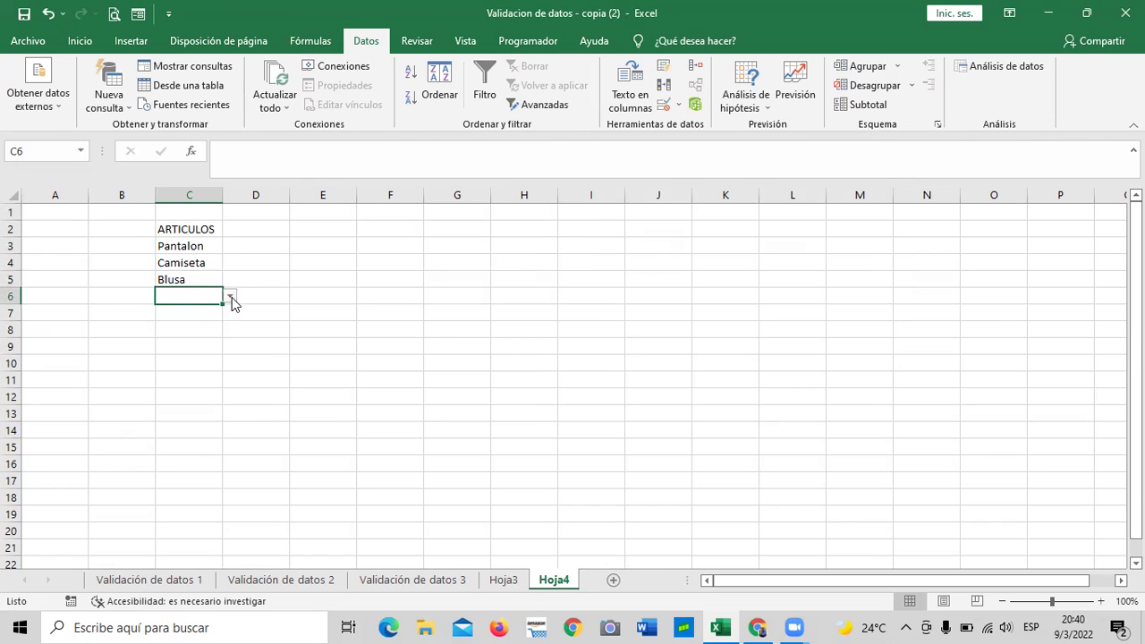
{"action": "left_click", "coordinate": [231, 296]}
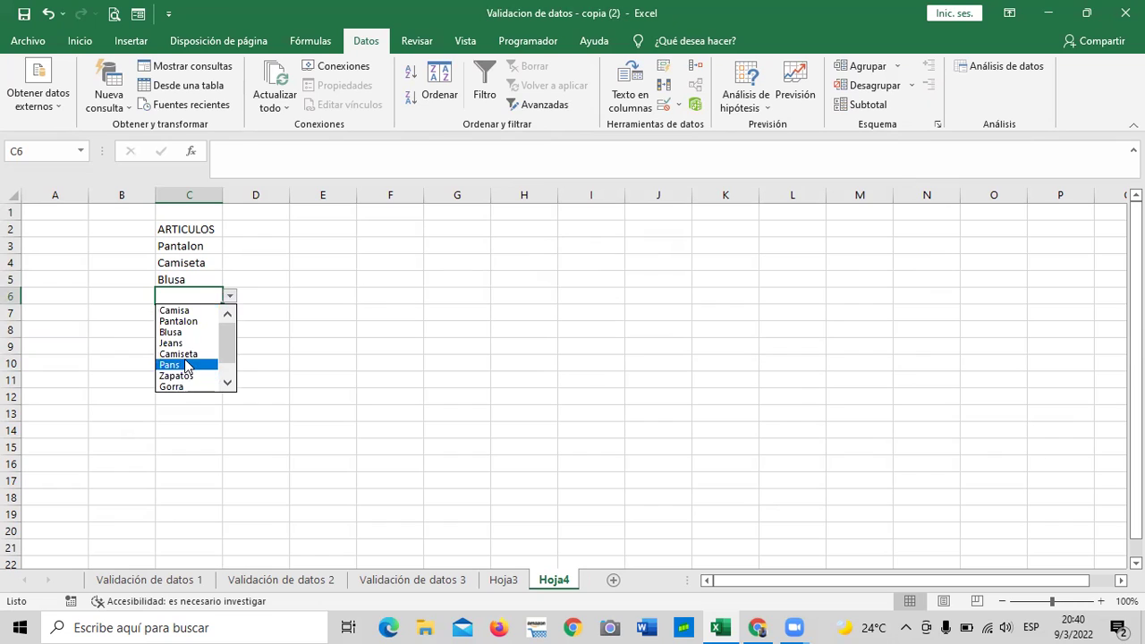
{"action": "left_click", "coordinate": [175, 365]}
{"action": "left_click", "coordinate": [198, 312]}
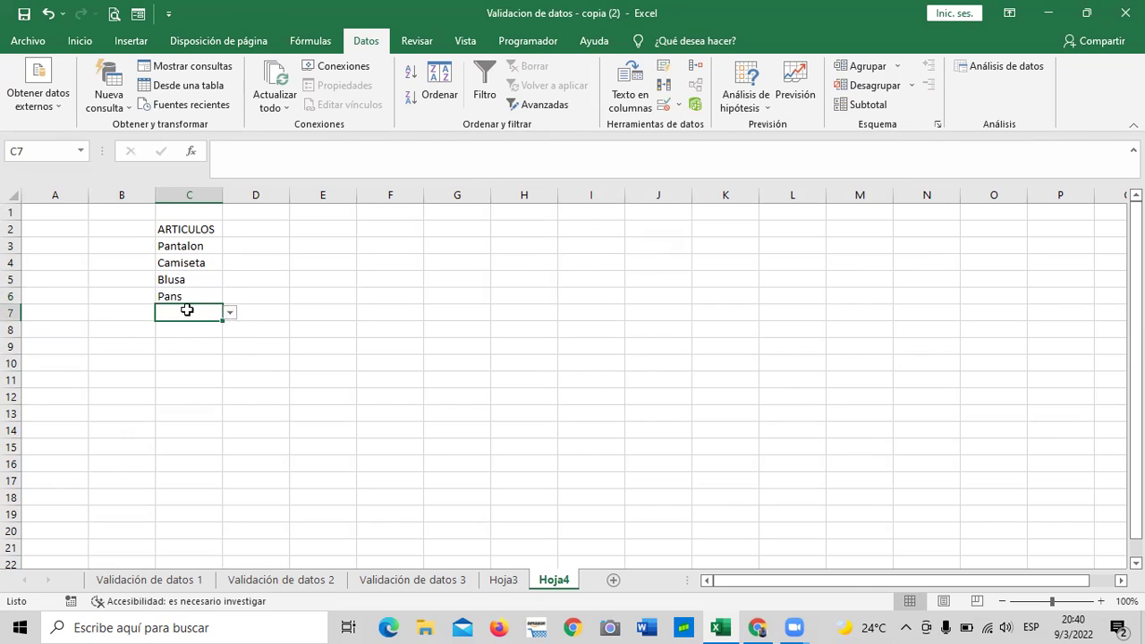
{"action": "left_click", "coordinate": [177, 364]}
{"action": "left_click", "coordinate": [185, 313]}
{"action": "left_click", "coordinate": [230, 312]}
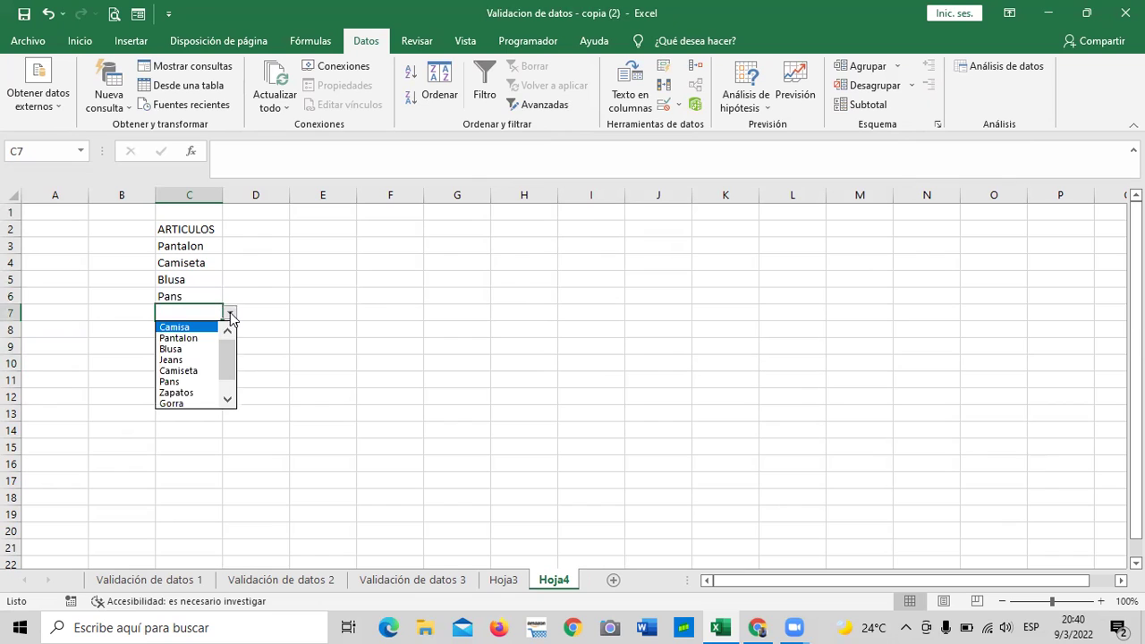
{"action": "left_click", "coordinate": [191, 403]}
{"action": "left_click", "coordinate": [309, 363]}
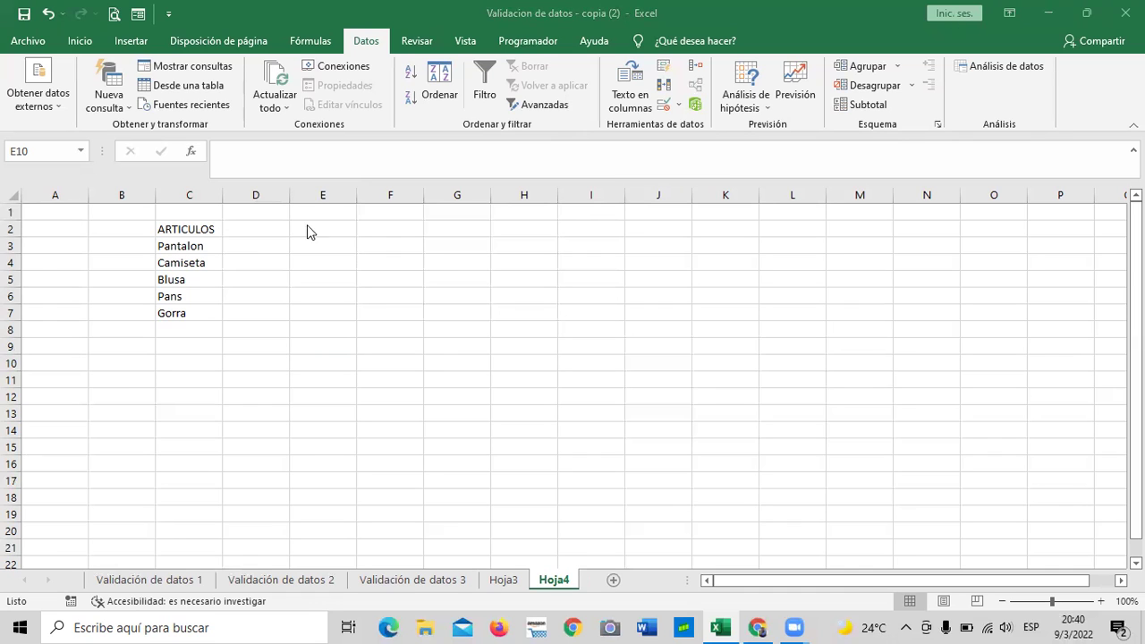
{"action": "left_click", "coordinate": [188, 278]}
{"action": "left_click_drag", "start_coordinate": [177, 232], "coordinate": [185, 361]}
{"action": "left_click", "coordinate": [237, 396]}
- Choose Camisa from the dropdown list in cell C9 and Jeans in cell C8
{"action": "left_click", "coordinate": [194, 349]}
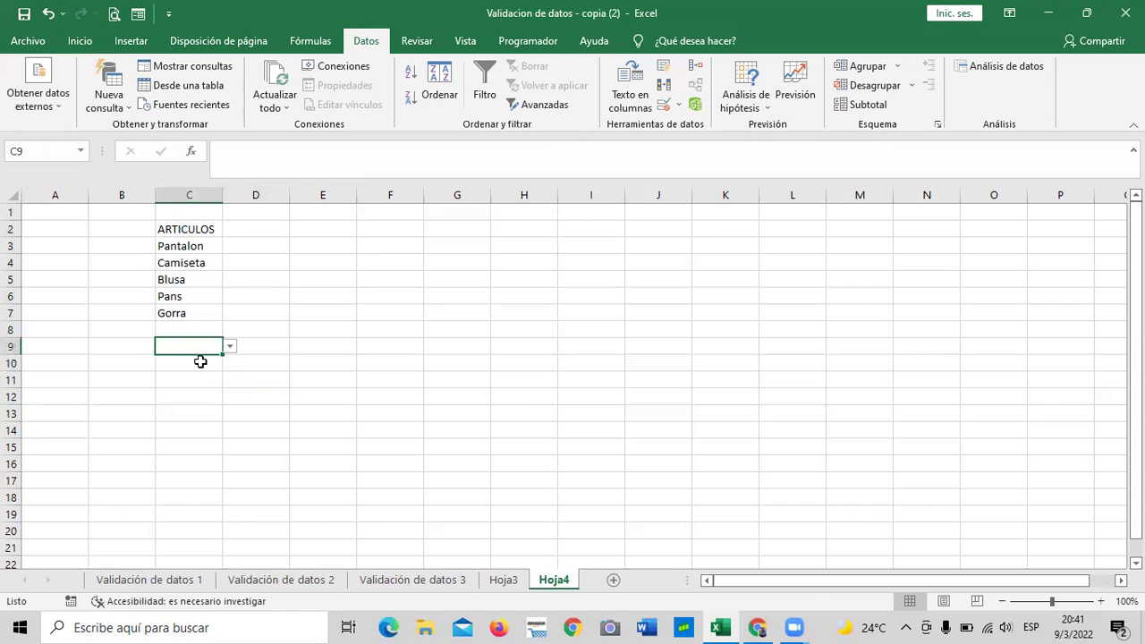
{"action": "left_click", "coordinate": [230, 347]}
{"action": "left_click", "coordinate": [198, 359]}
{"action": "left_click", "coordinate": [206, 331]}
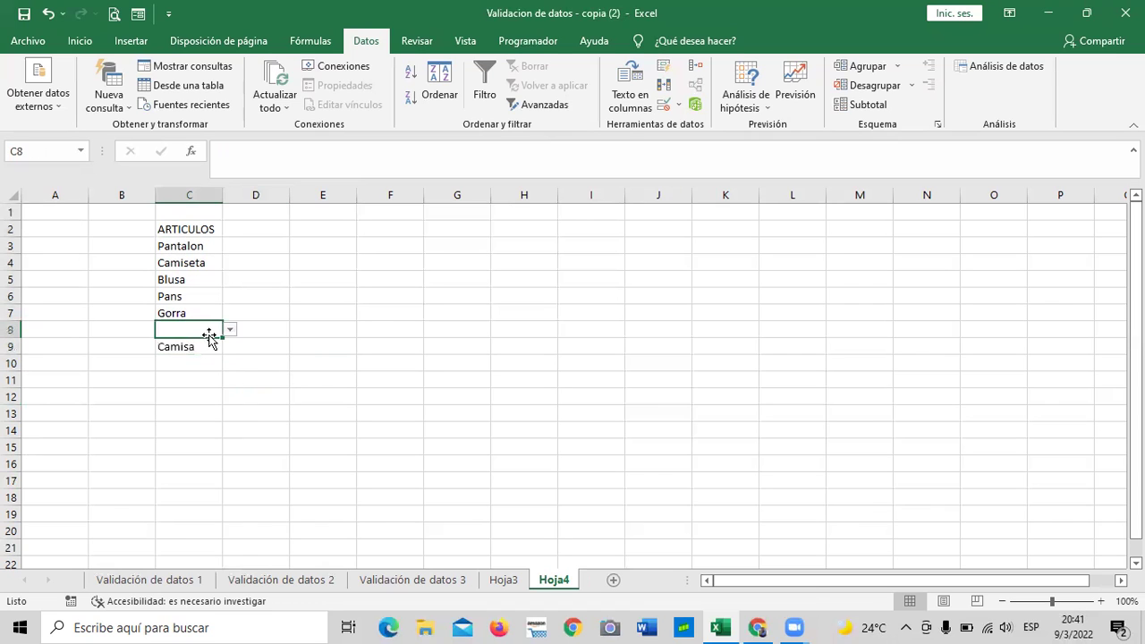
{"action": "left_click", "coordinate": [230, 329]}
{"action": "left_click", "coordinate": [190, 379]}
- Fill cells C10, C11 and C12 with Blusa, Camiseta and Jeans from their dropdown lists
{"action": "left_click", "coordinate": [186, 365]}
{"action": "left_click", "coordinate": [231, 365]}
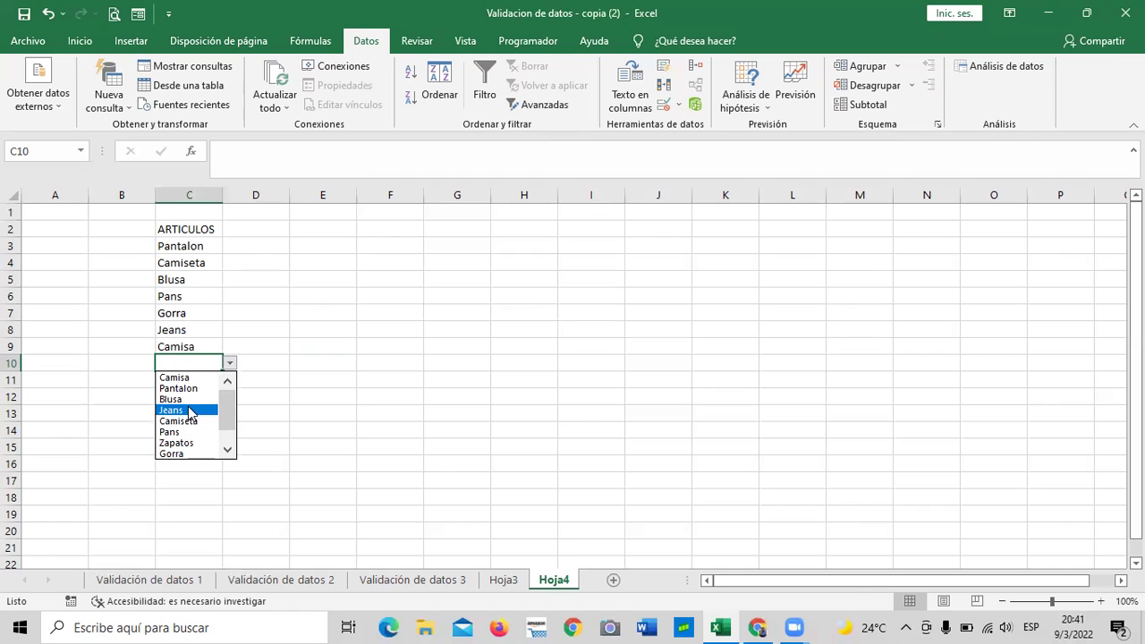
{"action": "left_click", "coordinate": [186, 399]}
{"action": "left_click", "coordinate": [192, 383]}
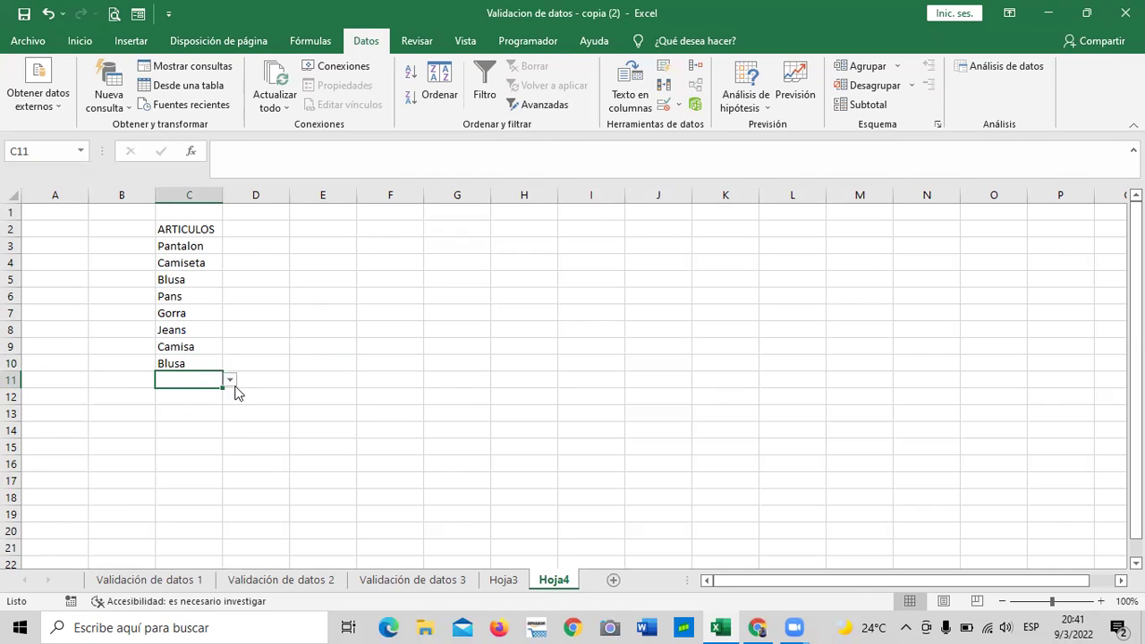
{"action": "left_click", "coordinate": [230, 380]}
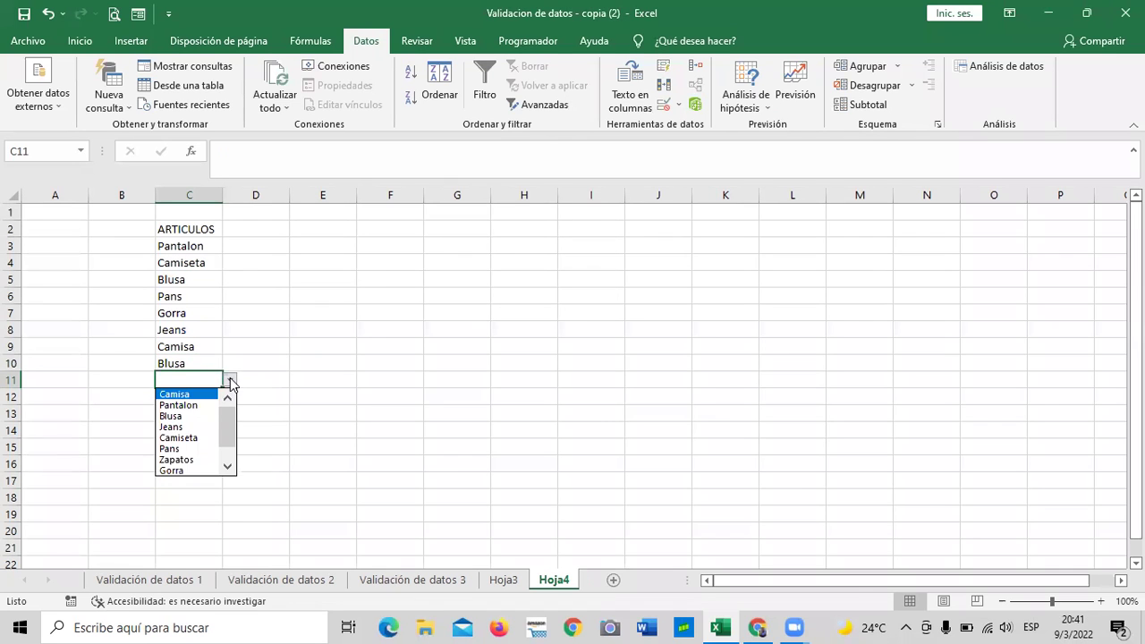
{"action": "left_click", "coordinate": [190, 438]}
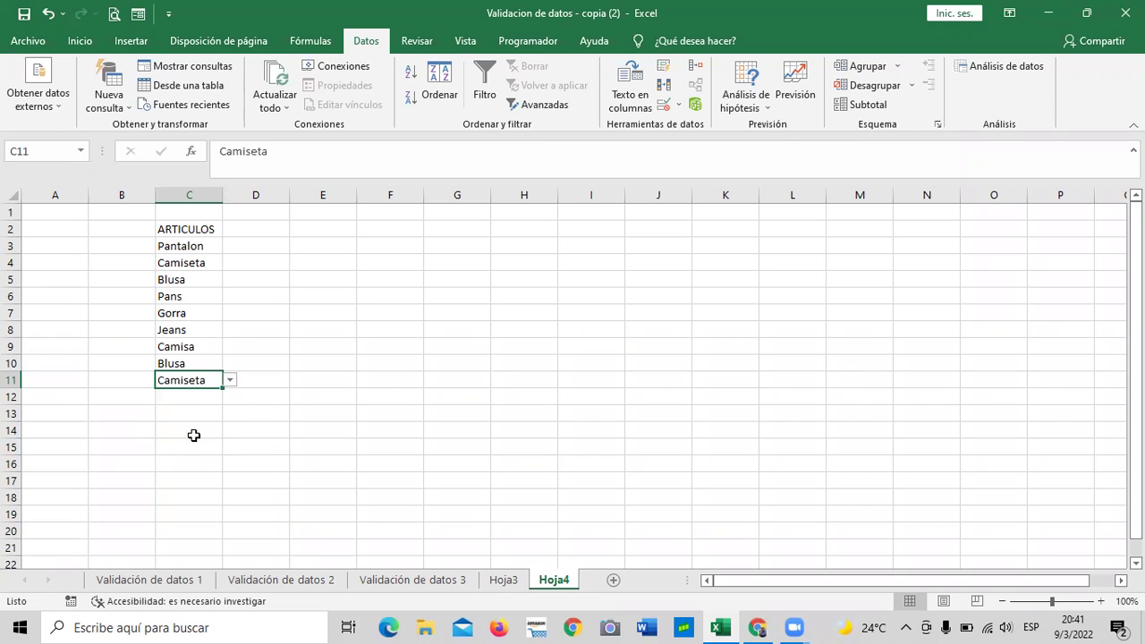
{"action": "left_click", "coordinate": [196, 395]}
{"action": "left_click", "coordinate": [229, 397]}
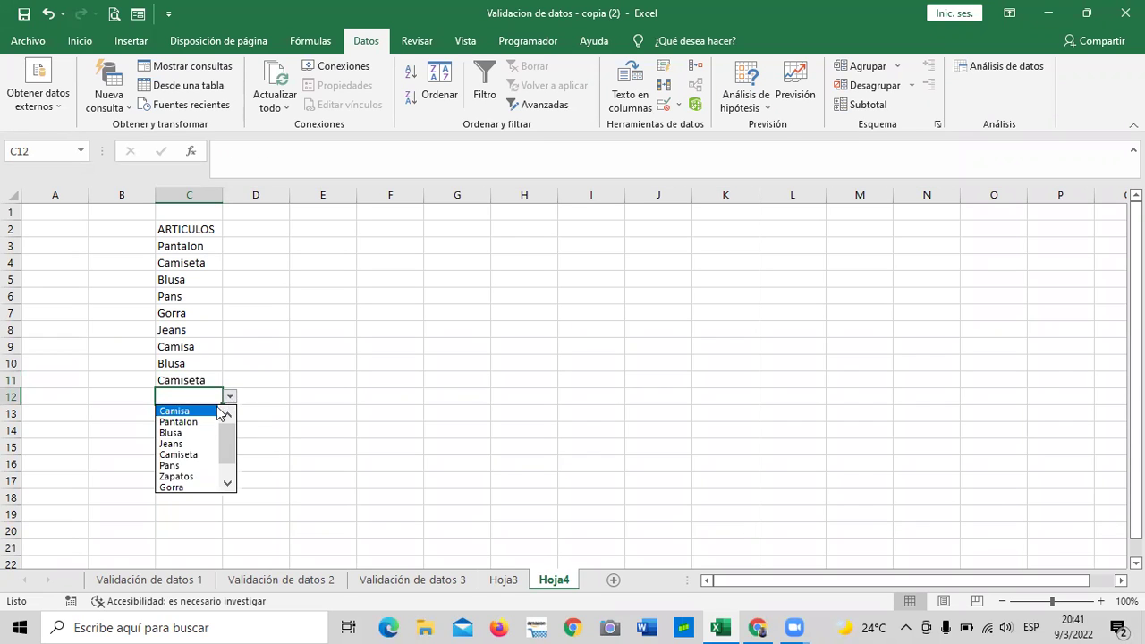
{"action": "left_click", "coordinate": [186, 443]}
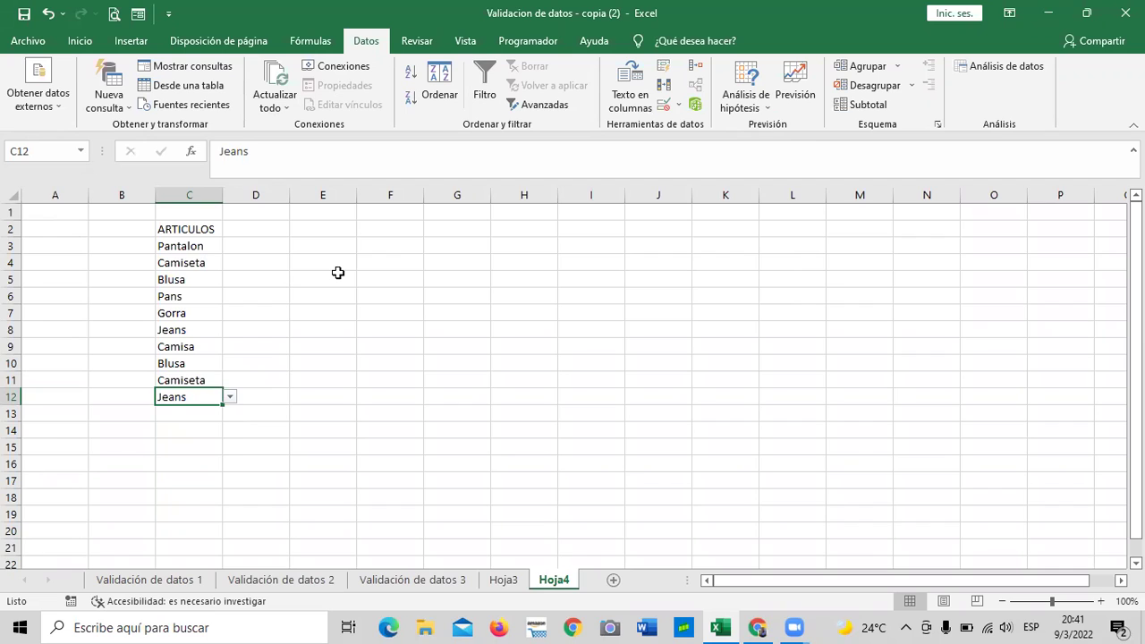
{"action": "left_click", "coordinate": [282, 376]}
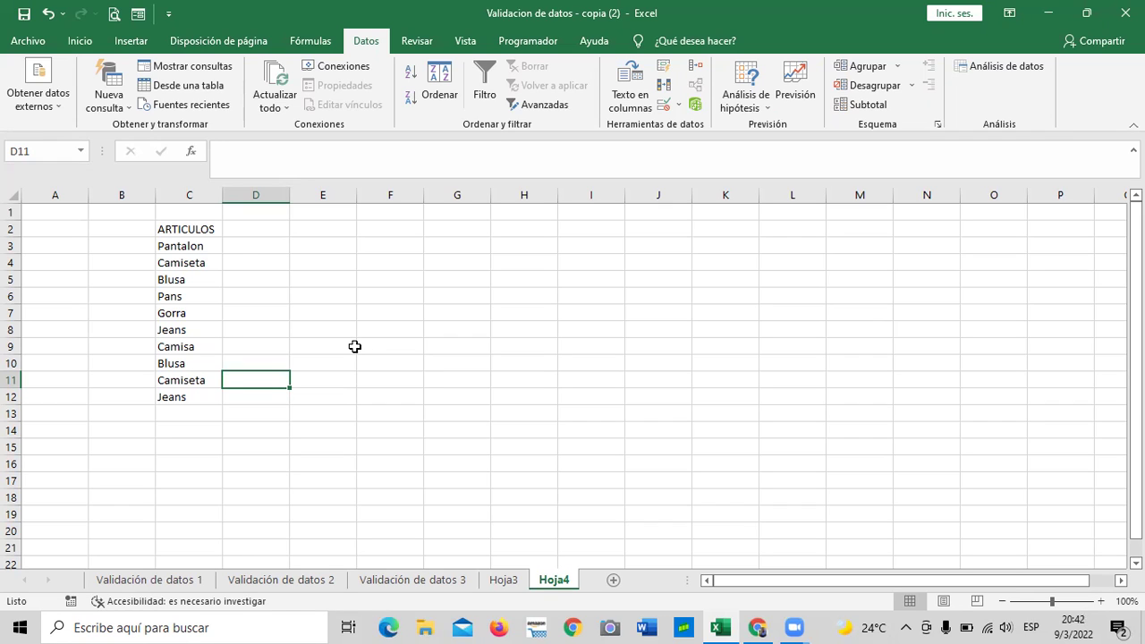
{"action": "left_click", "coordinate": [239, 246]}
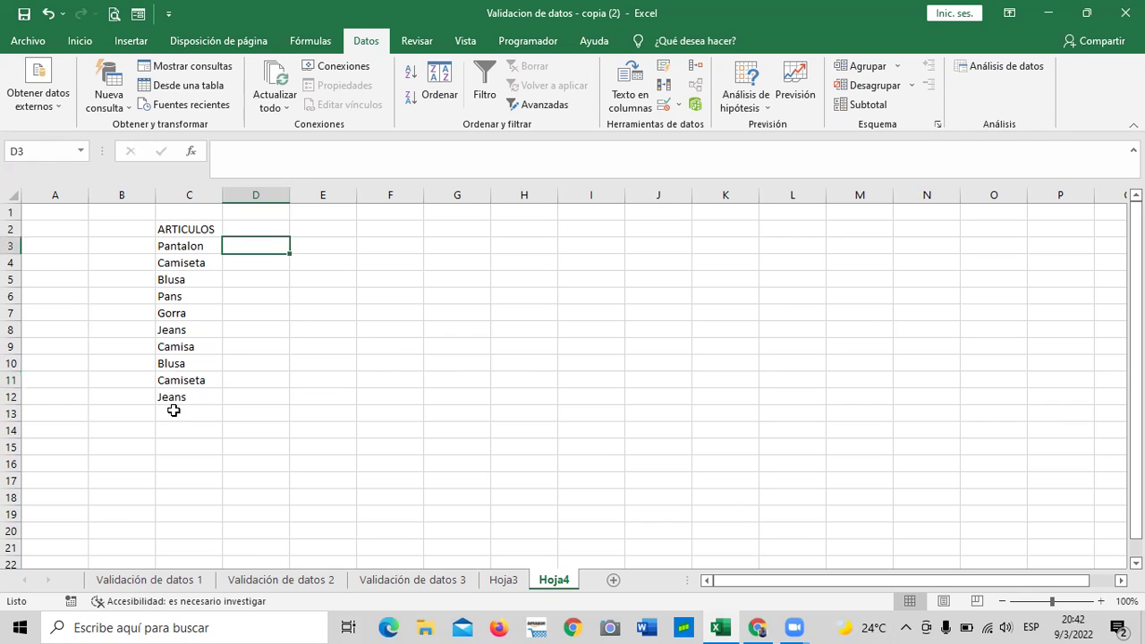
{"action": "left_click", "coordinate": [295, 410]}
{"action": "left_click", "coordinate": [519, 444]}
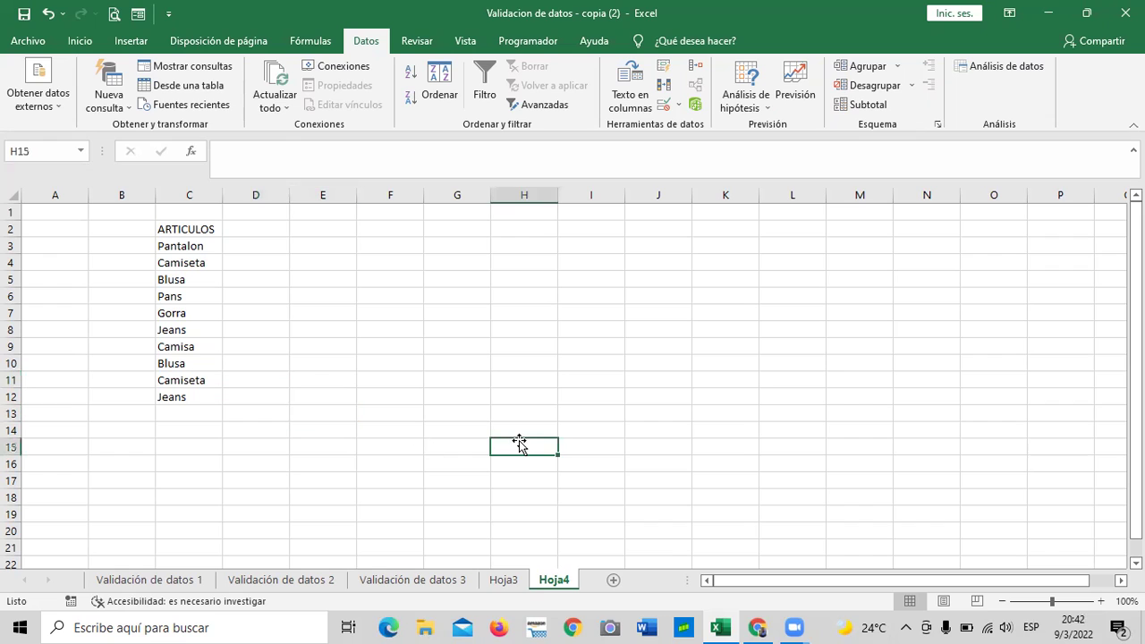
- Switch to the sheet Validación de datos 3 with the table of codes, articles and prices
{"action": "left_click", "coordinate": [505, 580]}
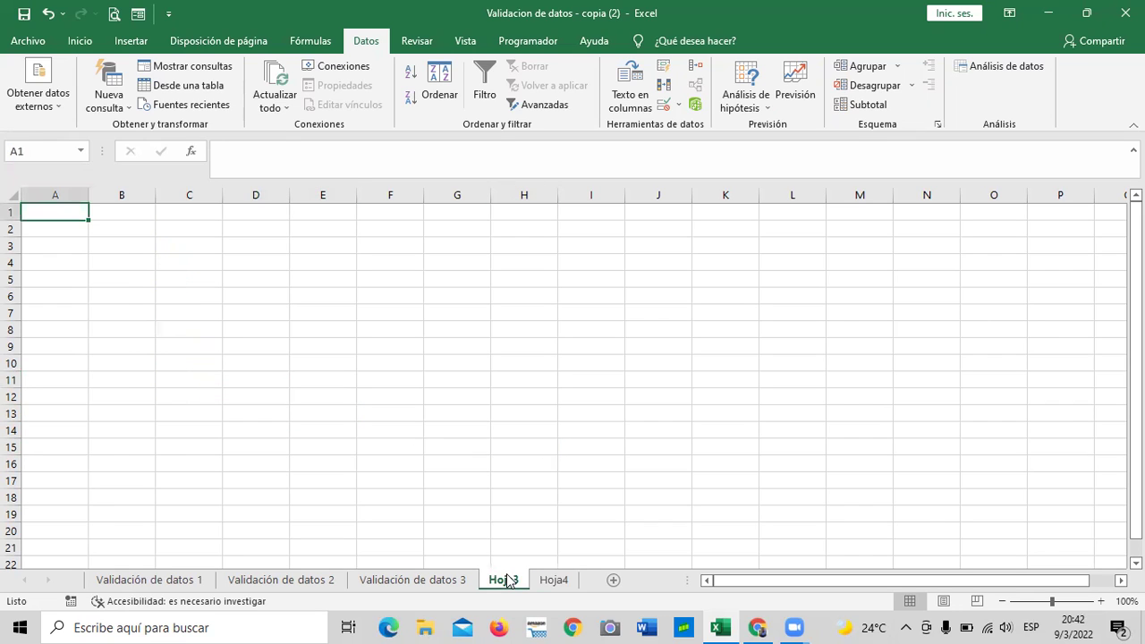
{"action": "left_click", "coordinate": [590, 465]}
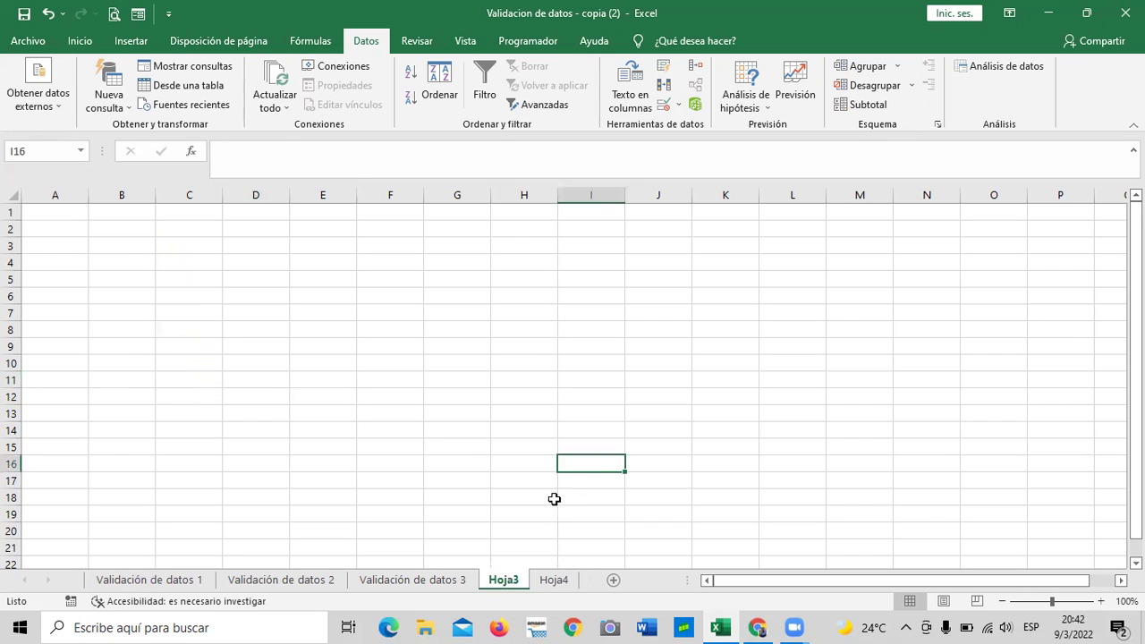
{"action": "left_click", "coordinate": [428, 581]}
{"action": "left_click", "coordinate": [438, 468]}
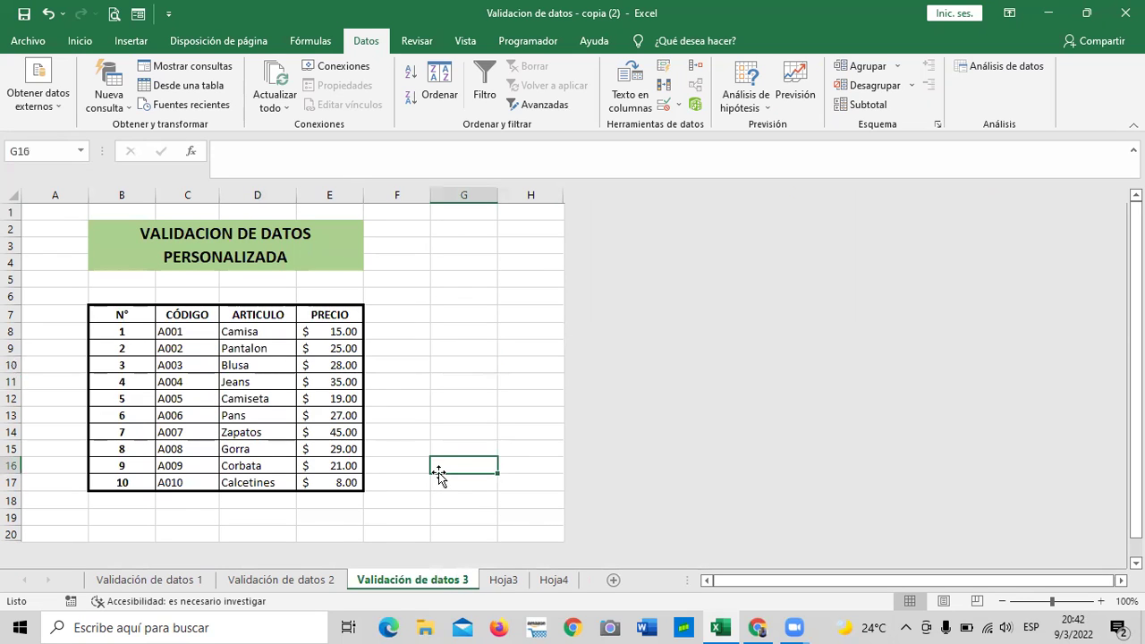
{"action": "left_click", "coordinate": [427, 348]}
{"action": "left_click", "coordinate": [488, 297]}
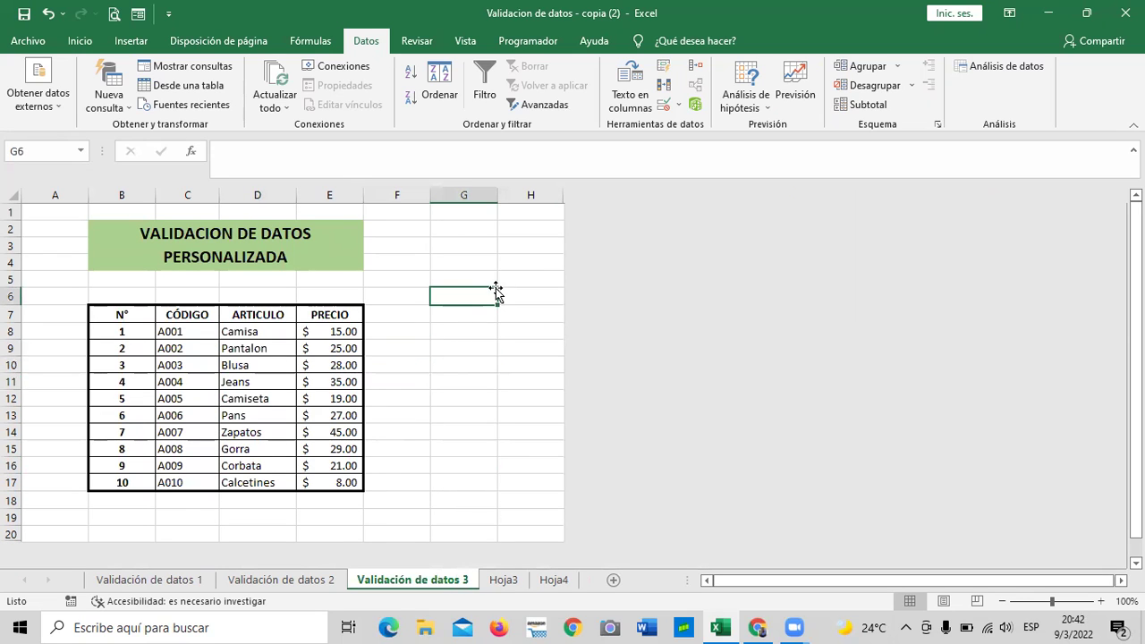
- Open the data validation settings of code cell C8 and examine its Personalizada criterion and formula
{"action": "left_click_drag", "start_coordinate": [179, 332], "coordinate": [181, 481]}
{"action": "left_click", "coordinate": [435, 314]}
{"action": "left_click", "coordinate": [174, 332]}
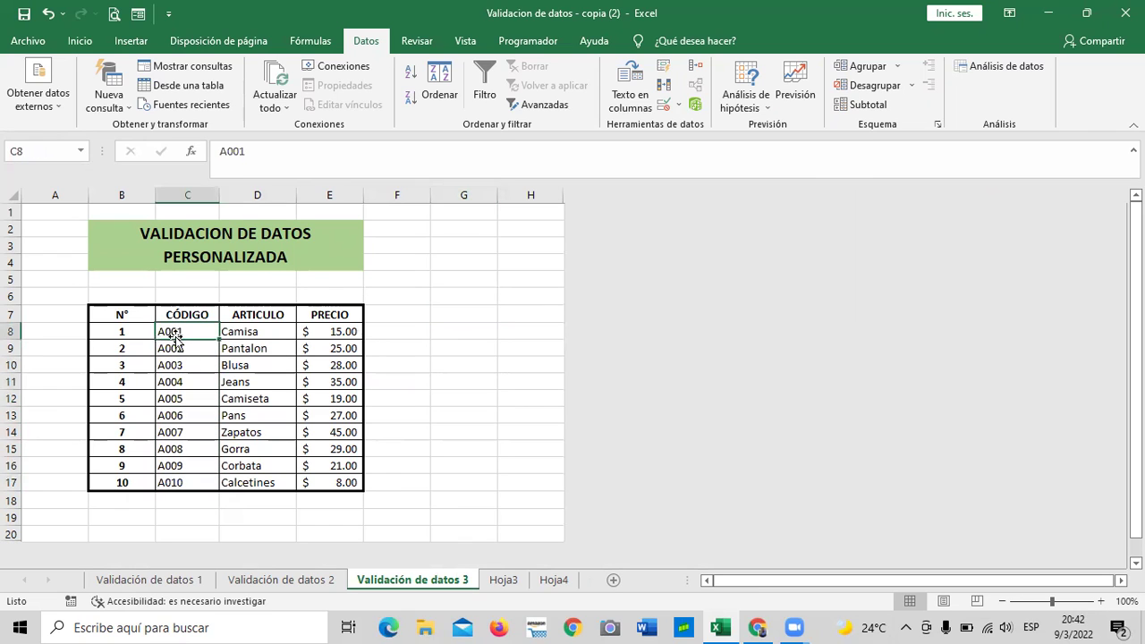
{"action": "left_click", "coordinate": [677, 106]}
{"action": "left_click", "coordinate": [685, 125]}
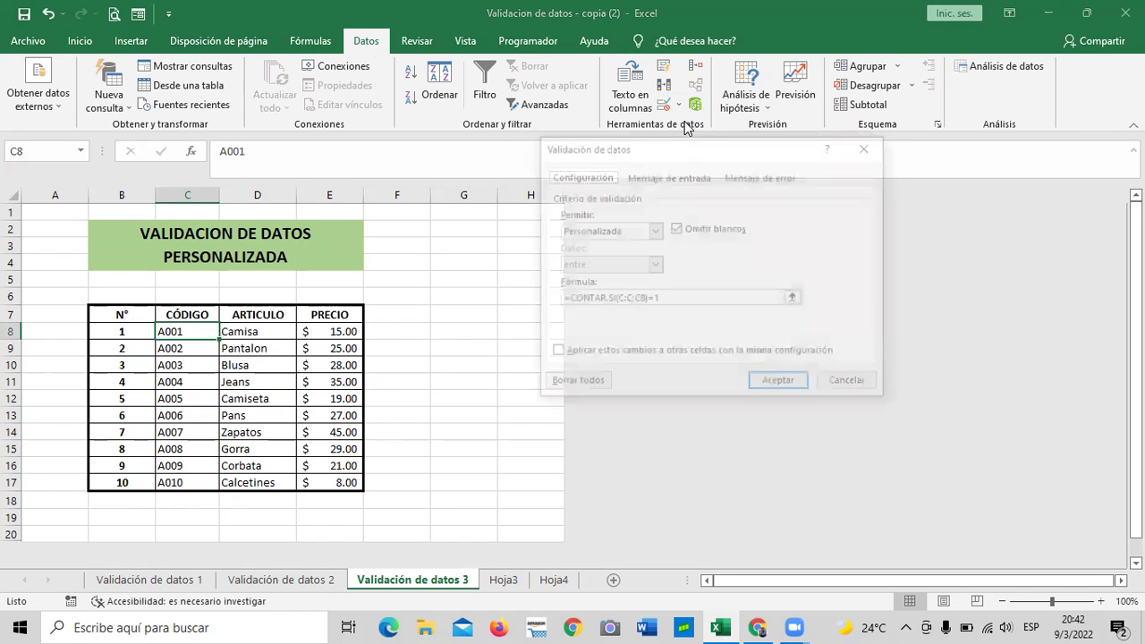
{"action": "left_click", "coordinate": [654, 231]}
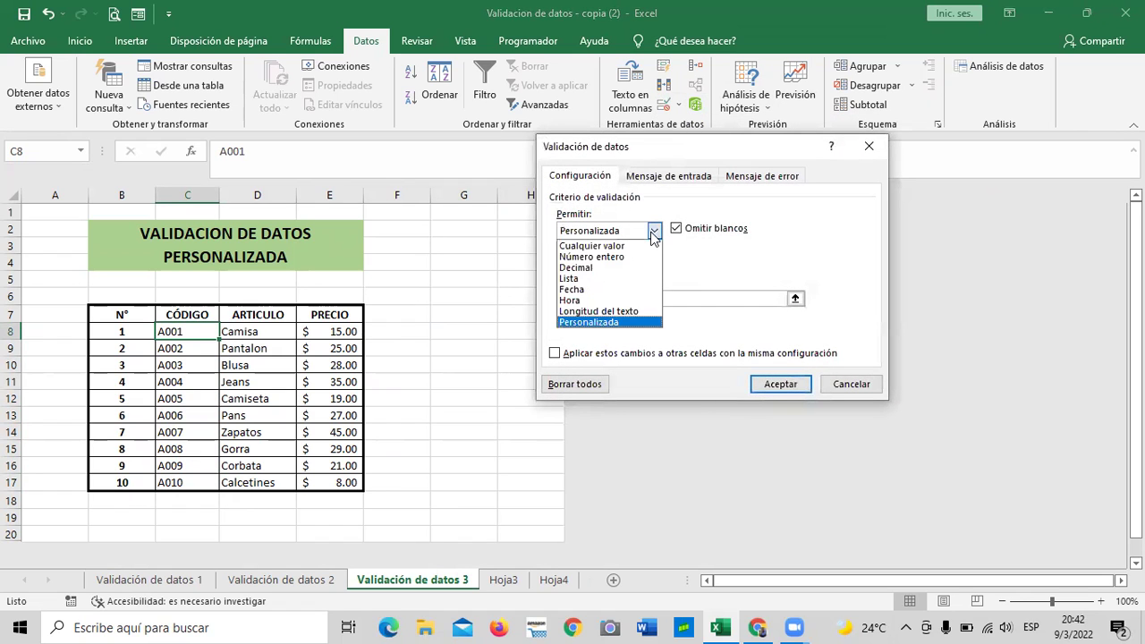
{"action": "left_click", "coordinate": [631, 324]}
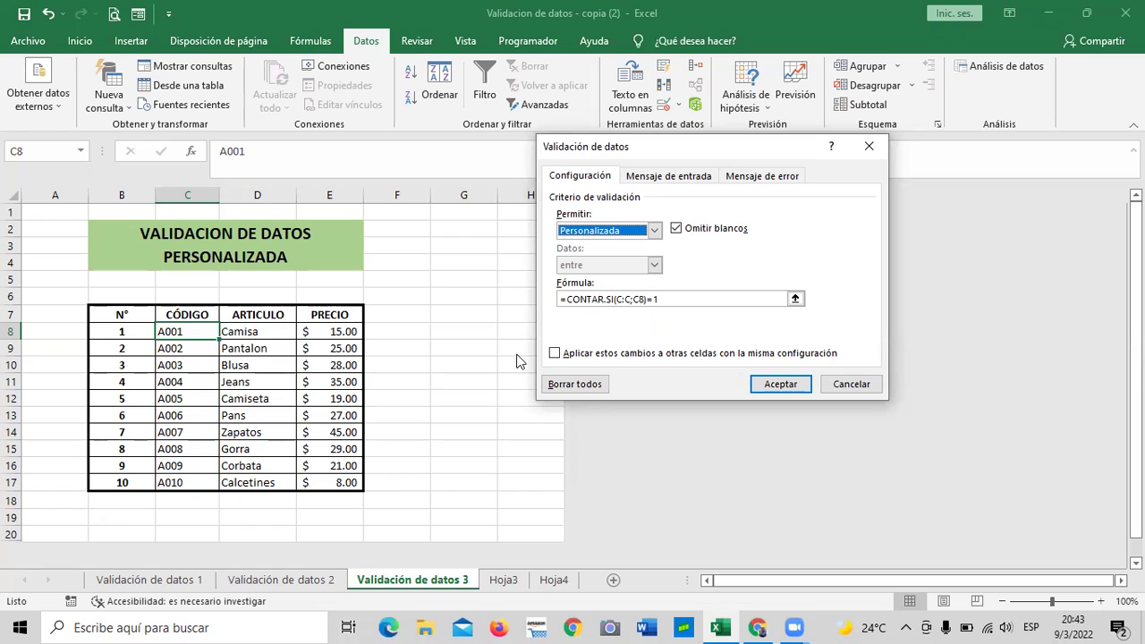
{"action": "left_click_drag", "start_coordinate": [743, 146], "coordinate": [705, 171]}
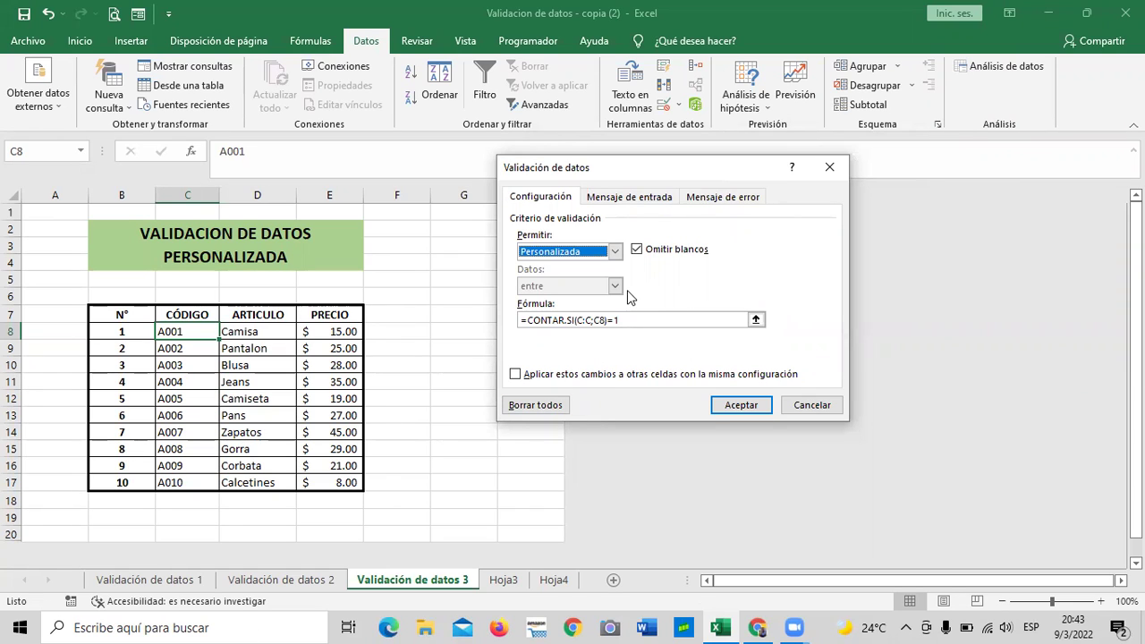
- Set the custom validation formula of cell C8 to =CONTAR.SI(C:C;C8)=2 and accept the settings
{"action": "left_click", "coordinate": [645, 319]}
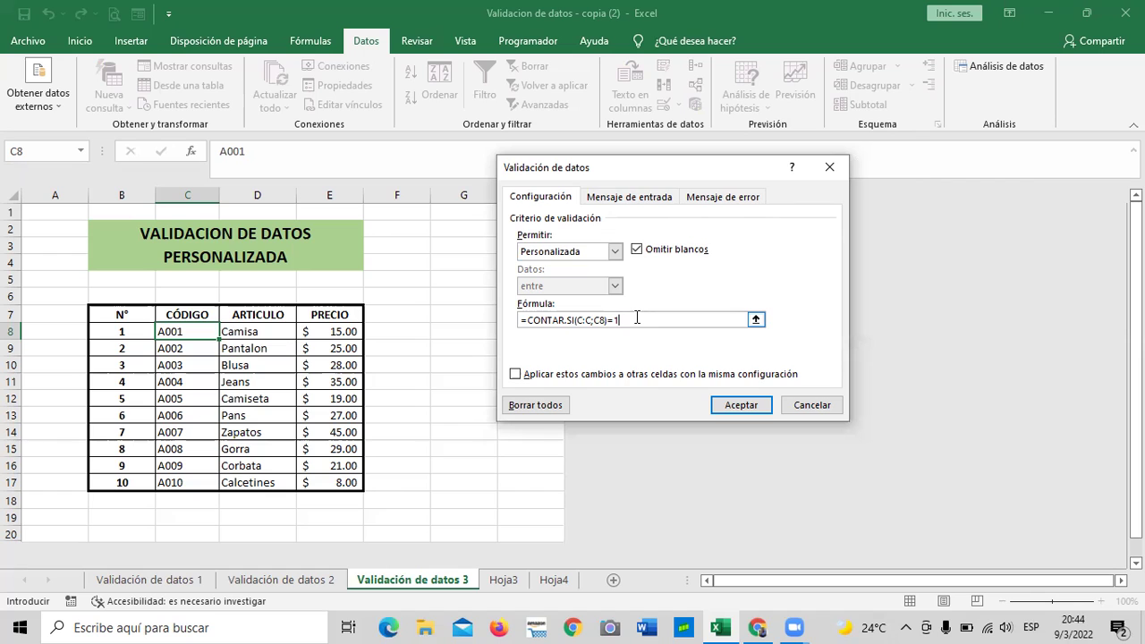
{"action": "key", "text": "BackSpace"}
{"action": "type", "text": "2"}
{"action": "left_click", "coordinate": [742, 405]}
{"action": "left_click", "coordinate": [460, 397]}
- Try to enter the duplicate code A003 in cell C11, retry the entry, and cancel it
{"action": "left_click", "coordinate": [187, 382]}
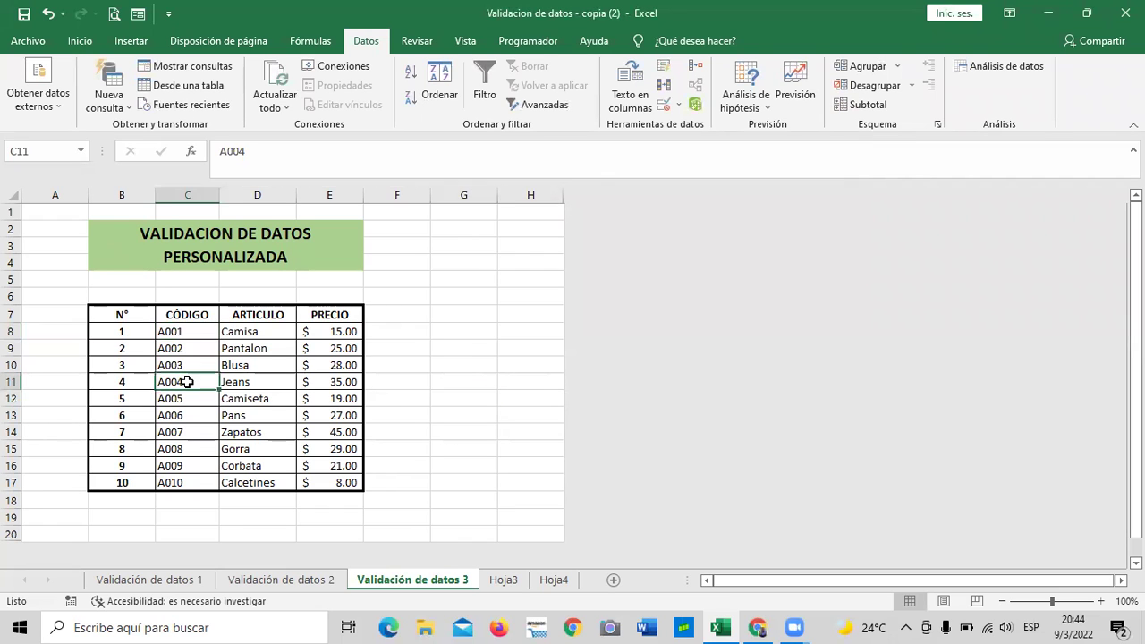
{"action": "key", "text": "BackSpace"}
{"action": "type", "text": "A003"}
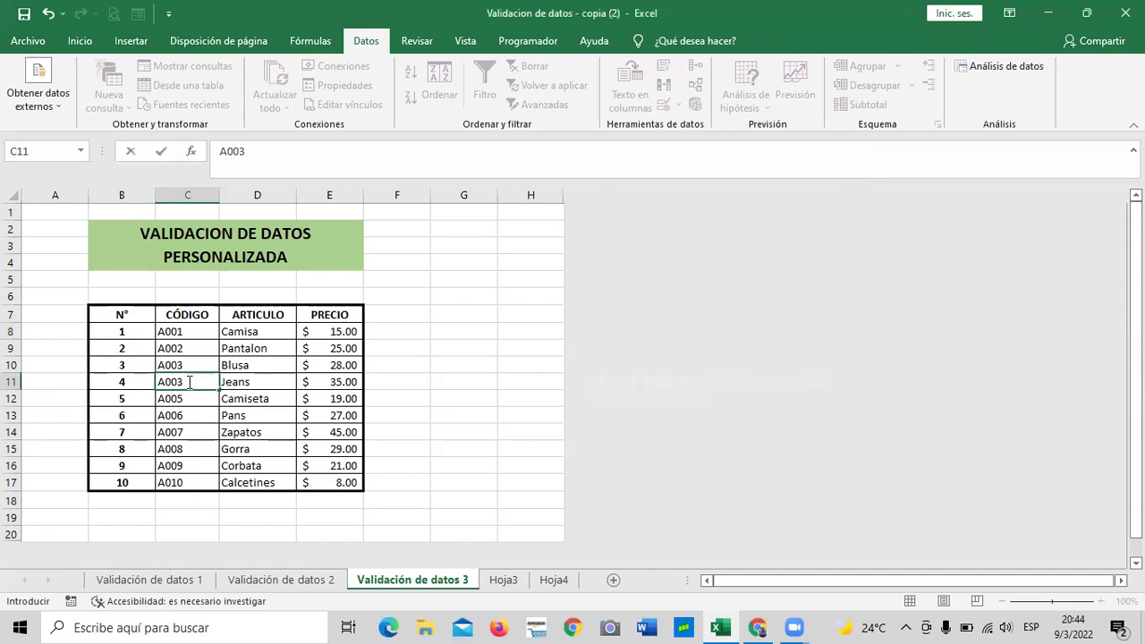
{"action": "key", "text": "Return"}
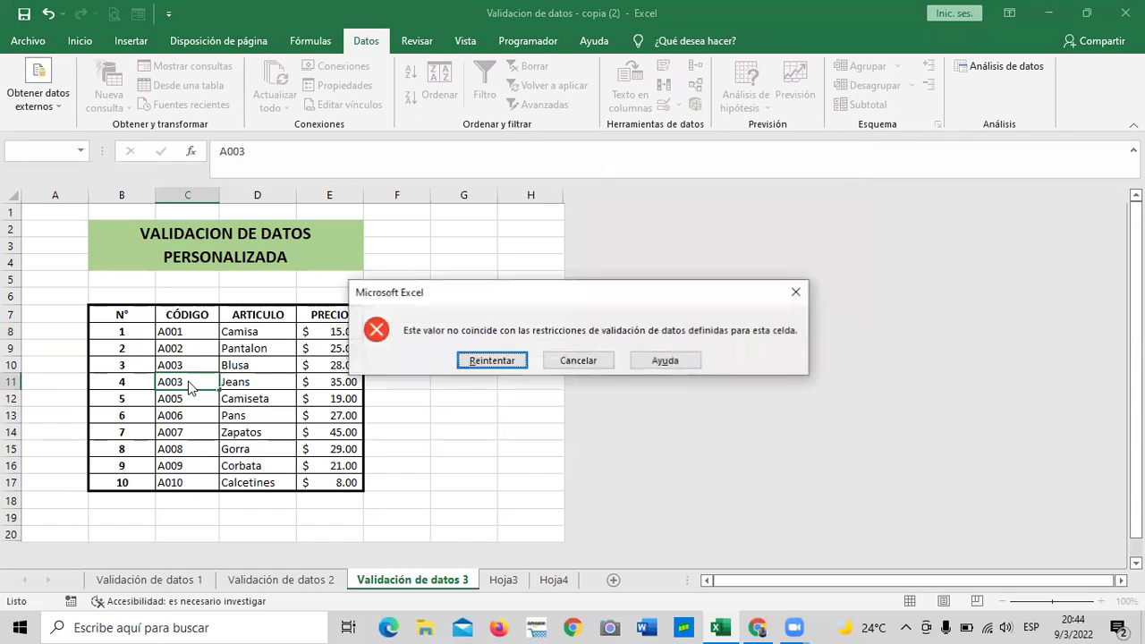
{"action": "left_click", "coordinate": [495, 360]}
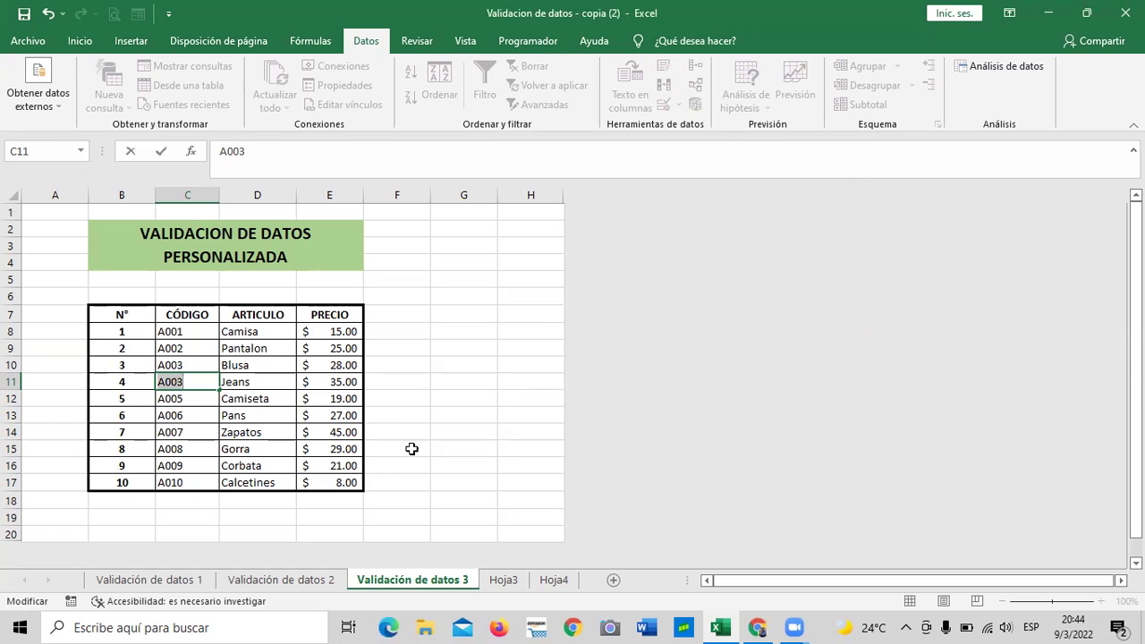
{"action": "left_click", "coordinate": [198, 338]}
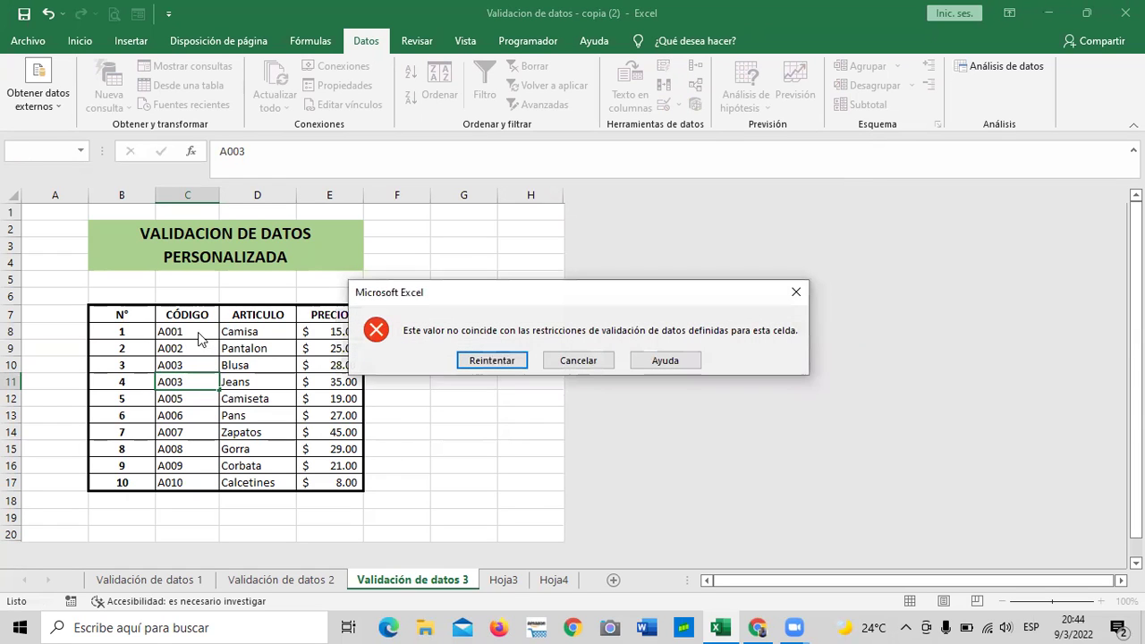
{"action": "left_click", "coordinate": [501, 361]}
{"action": "left_click", "coordinate": [405, 377]}
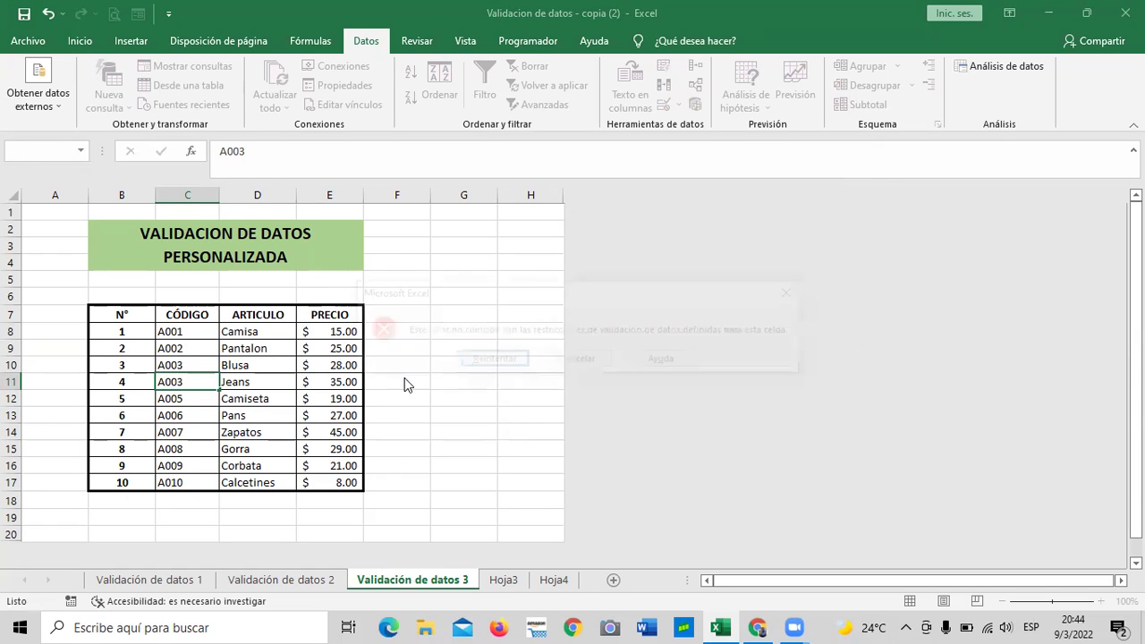
{"action": "left_click", "coordinate": [579, 359]}
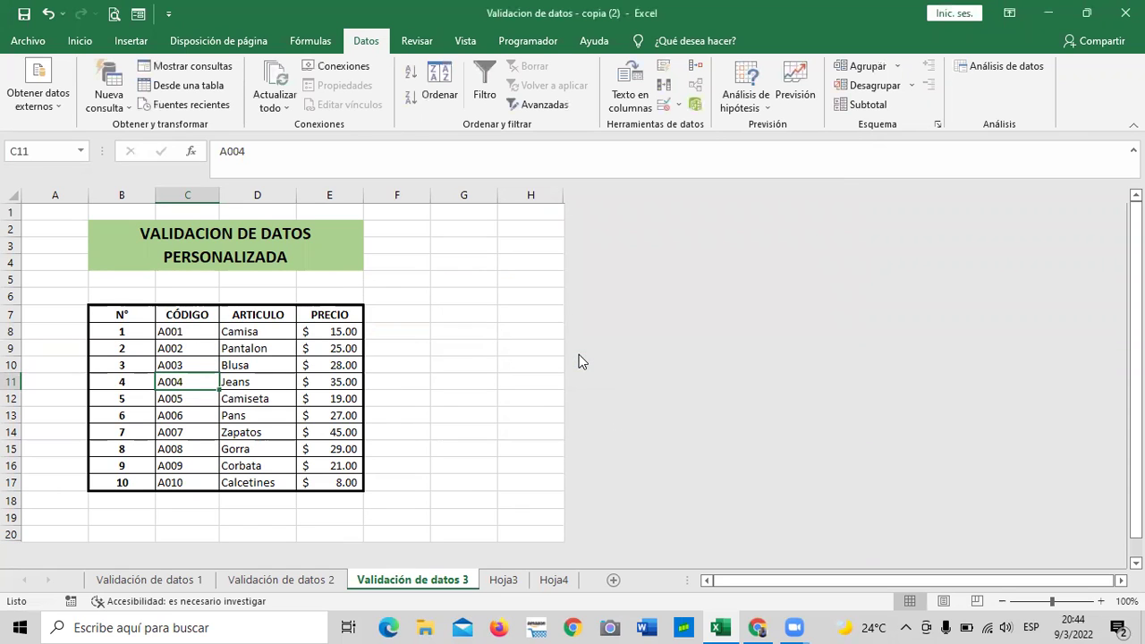
- Discard the mixed validation settings of the code cells C8:C17 and choose the Personalizada criterion for them
{"action": "left_click_drag", "start_coordinate": [179, 330], "coordinate": [185, 483]}
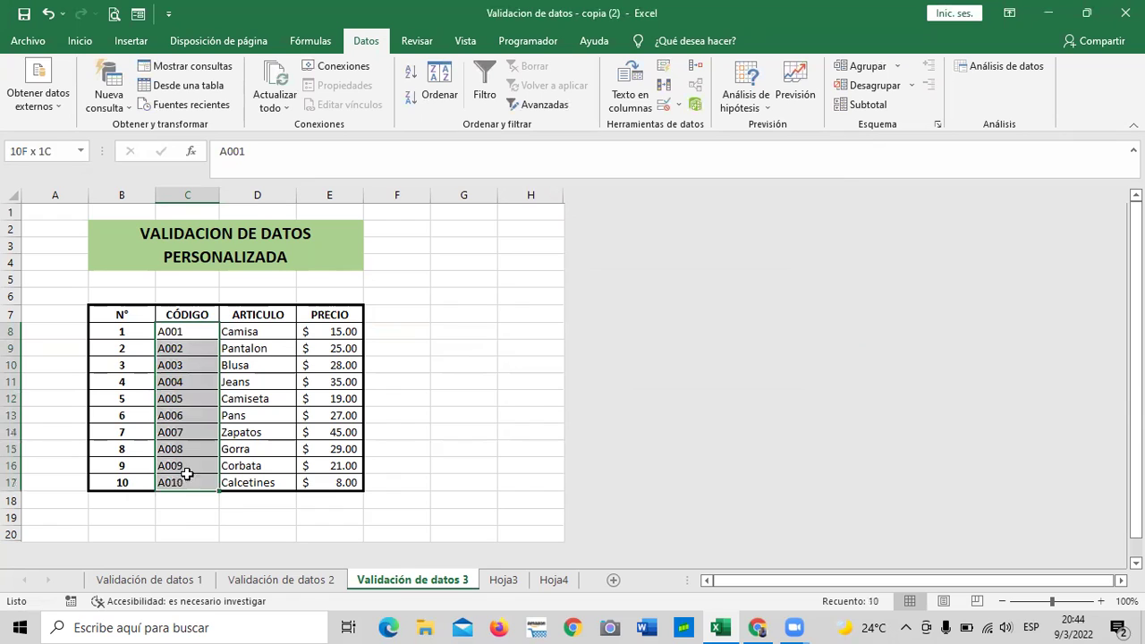
{"action": "left_click", "coordinate": [666, 104]}
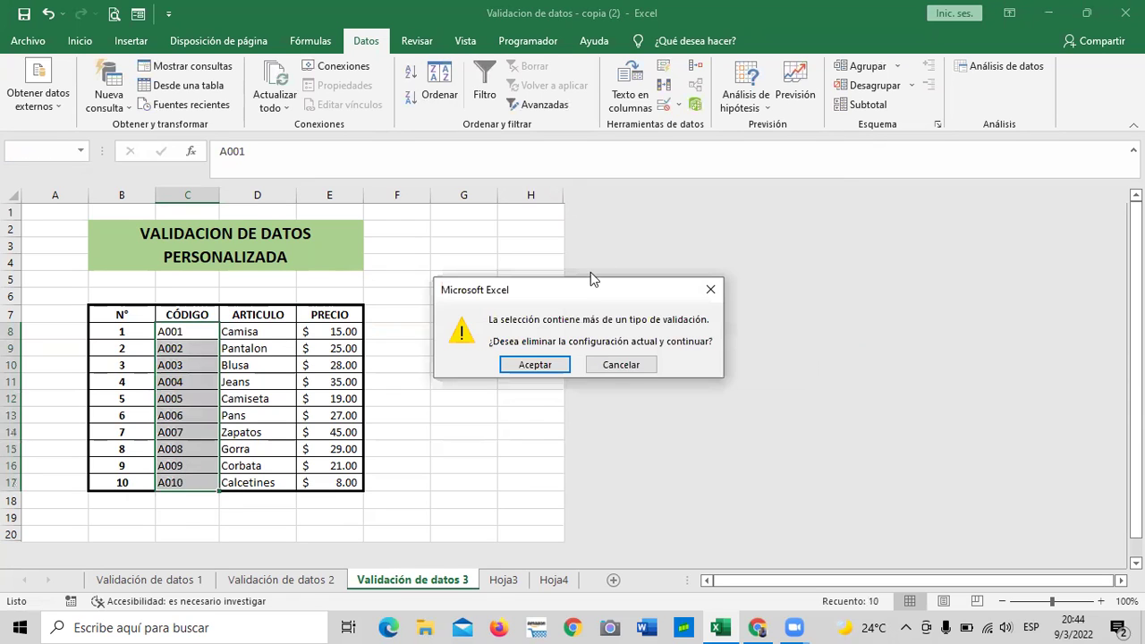
{"action": "left_click", "coordinate": [612, 365]}
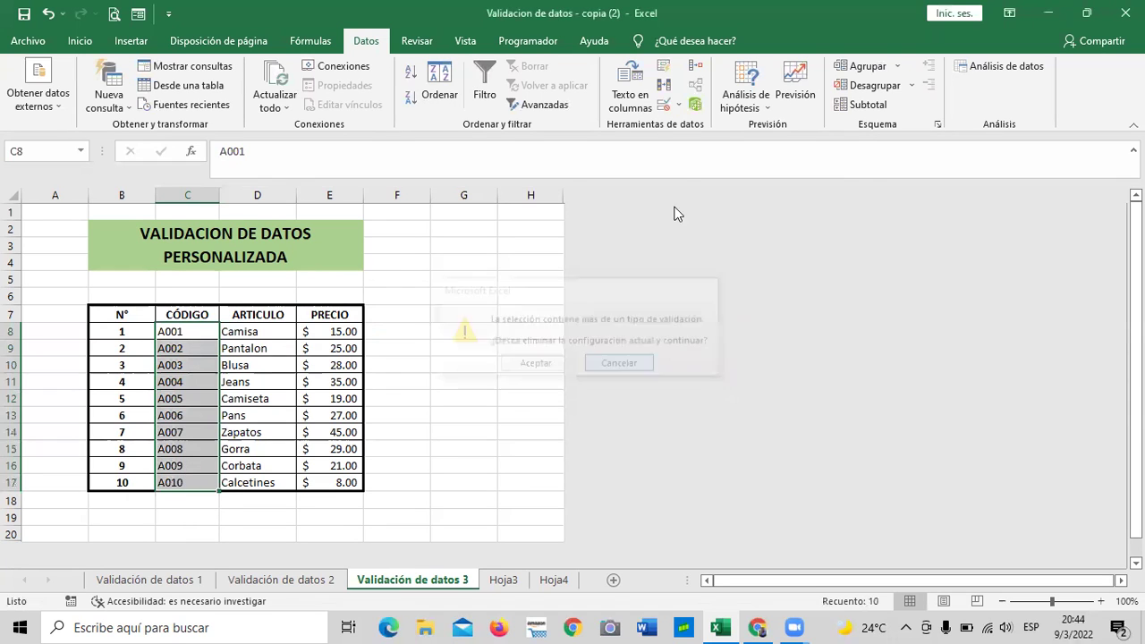
{"action": "left_click", "coordinate": [677, 104]}
{"action": "left_click", "coordinate": [686, 126]}
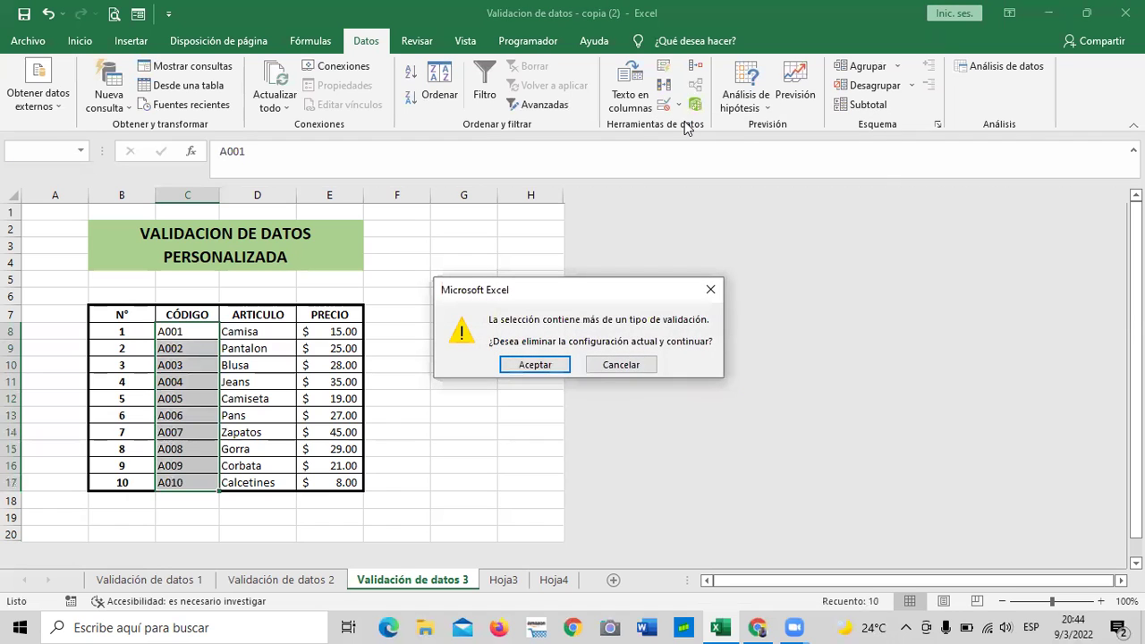
{"action": "left_click", "coordinate": [534, 365]}
{"action": "left_click", "coordinate": [614, 251]}
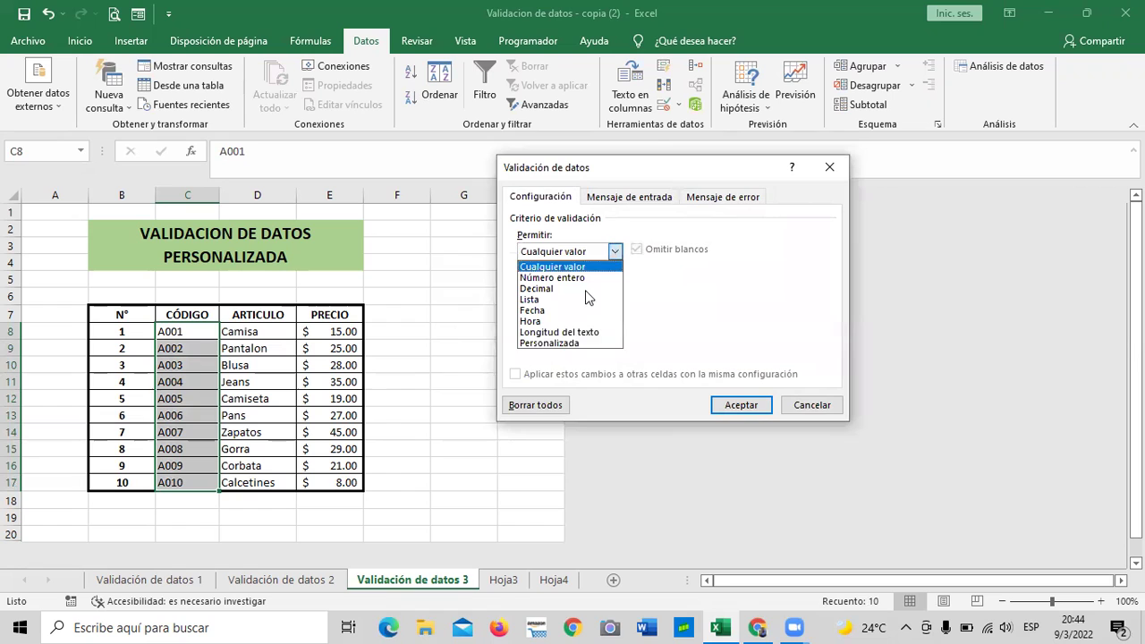
{"action": "left_click", "coordinate": [555, 348]}
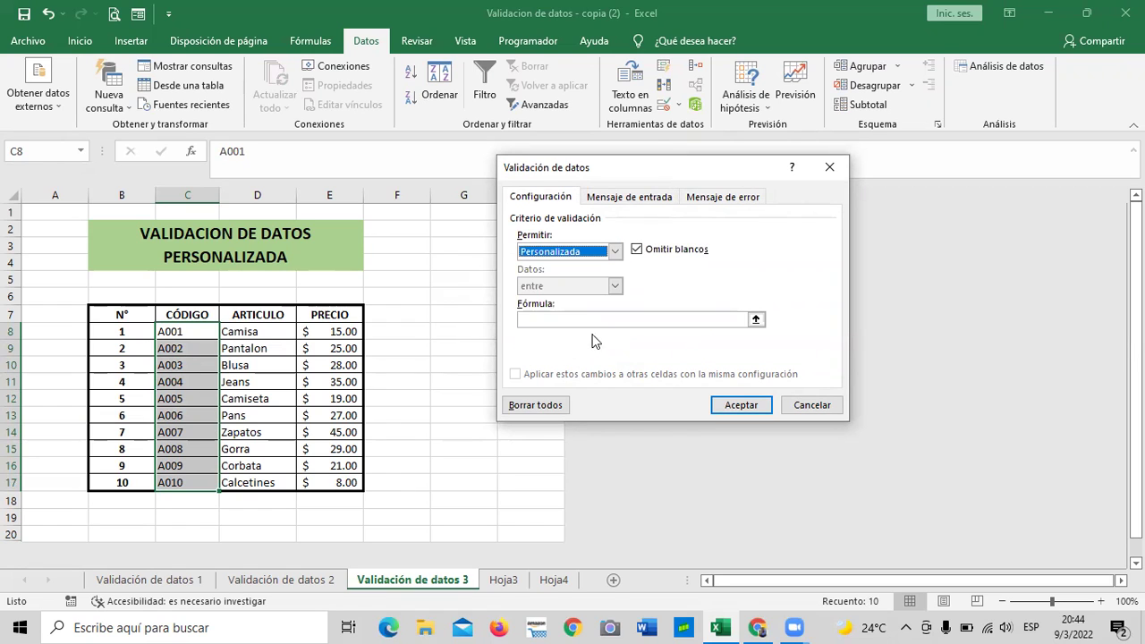
- Set the custom validation formula of C8:C17 to =CONTAR.SI(C:C;C16)=1 and accept the settings
{"action": "left_click", "coordinate": [656, 324]}
{"action": "type", "text": "="}
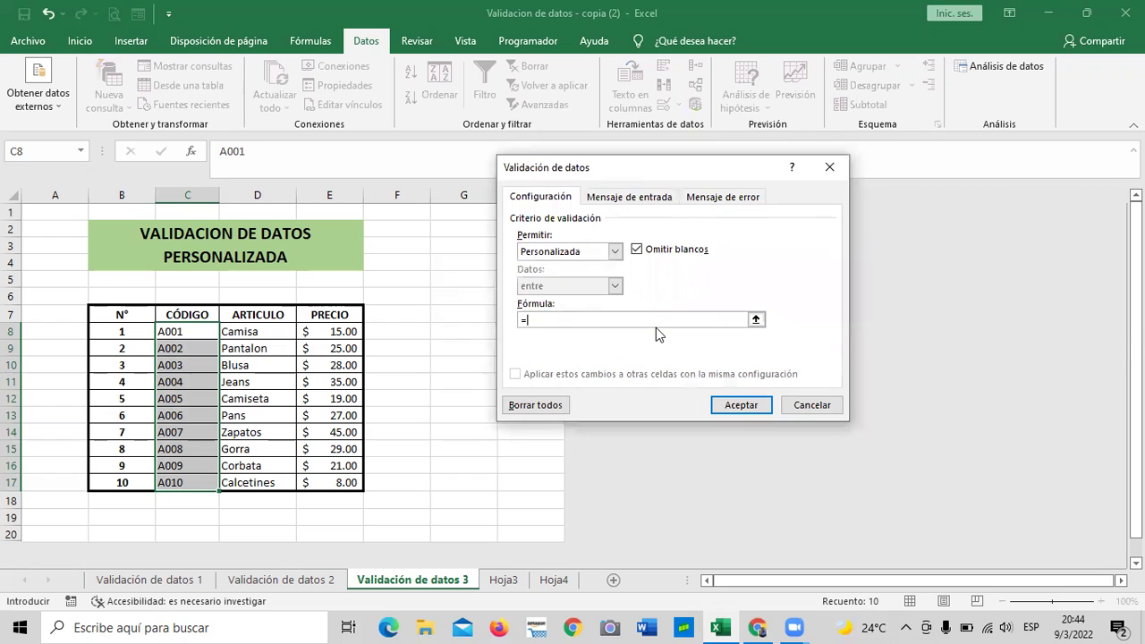
{"action": "type", "text": "CONTAR.SI("}
{"action": "key", "text": "BackSpace"}
{"action": "type", "text": "C:"}
{"action": "type", "text": "C;"}
{"action": "type", "text": "C16)="}
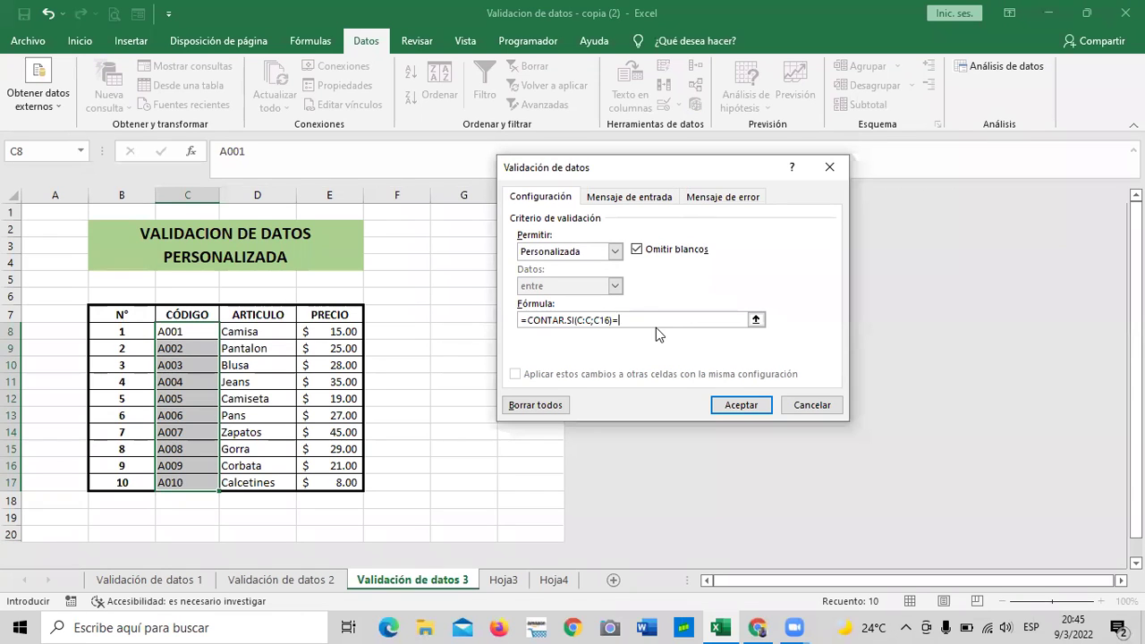
{"action": "type", "text": "1"}
{"action": "left_click", "coordinate": [741, 404]}
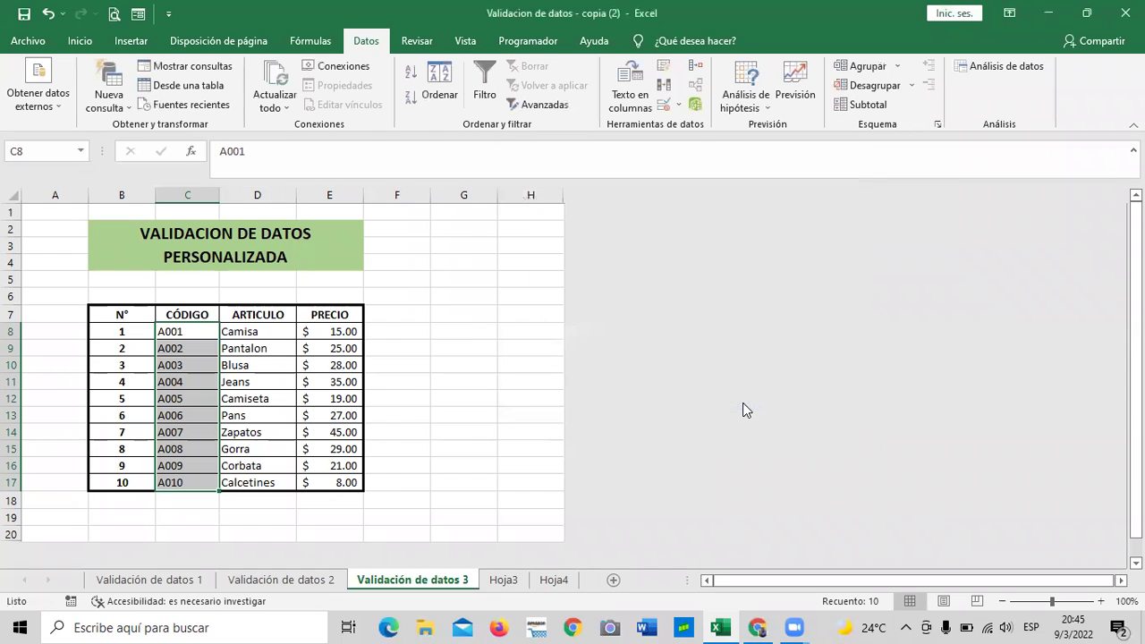
{"action": "left_click", "coordinate": [474, 384]}
- Try to replace the code in cell C9 with the duplicate A001, retry, and cancel the entry
{"action": "left_click", "coordinate": [191, 348]}
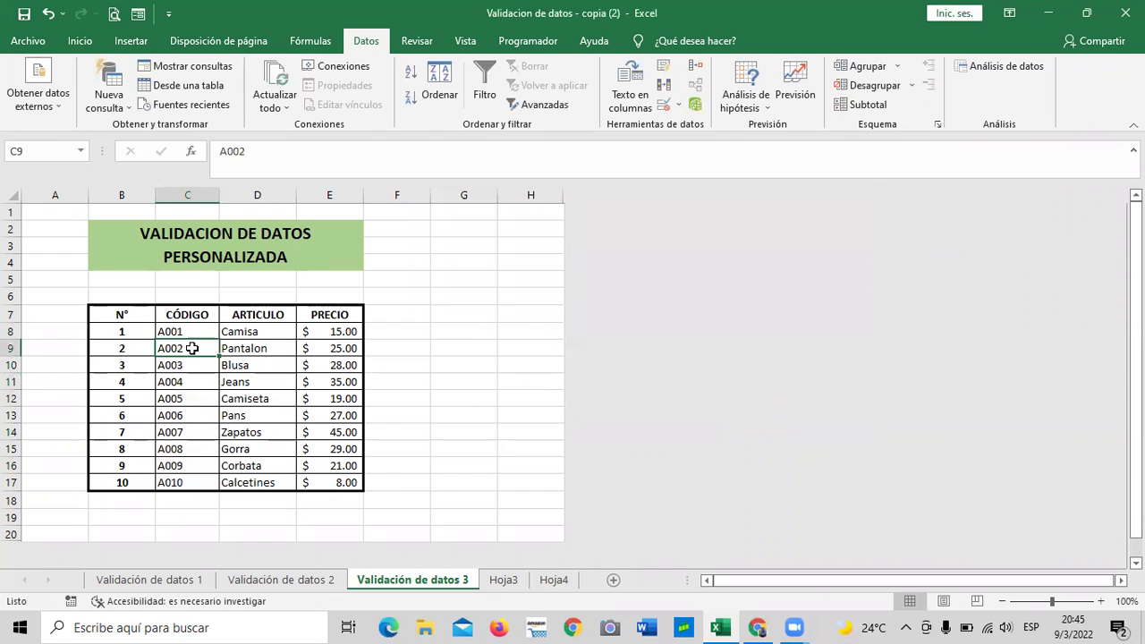
{"action": "key", "text": "BackSpace"}
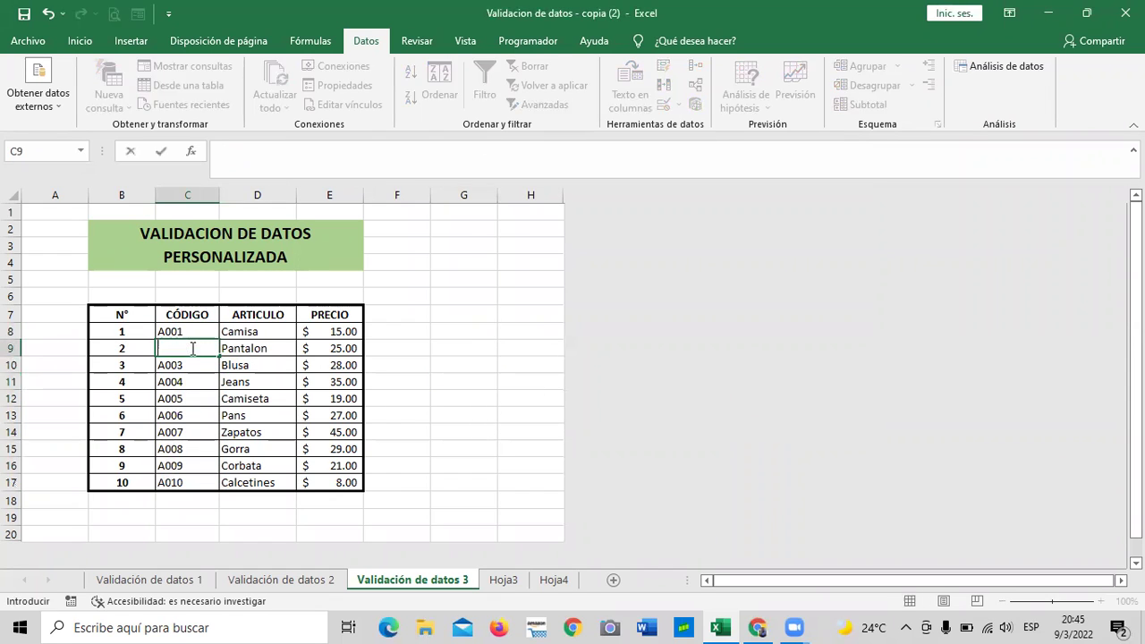
{"action": "type", "text": "A001"}
{"action": "key", "text": "Return"}
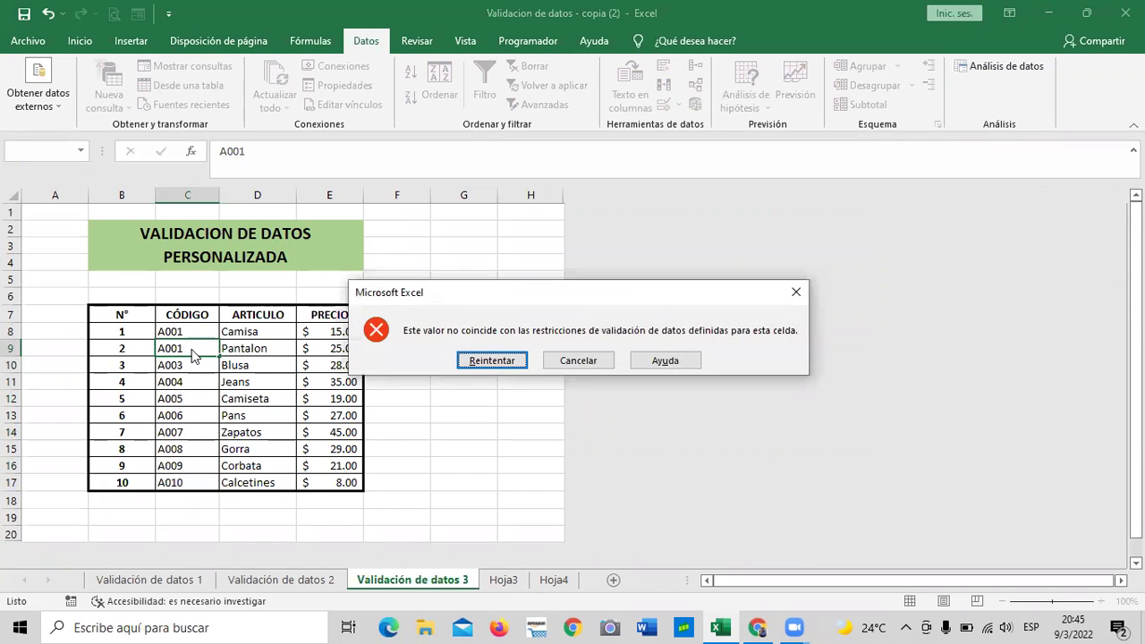
{"action": "left_click", "coordinate": [488, 361]}
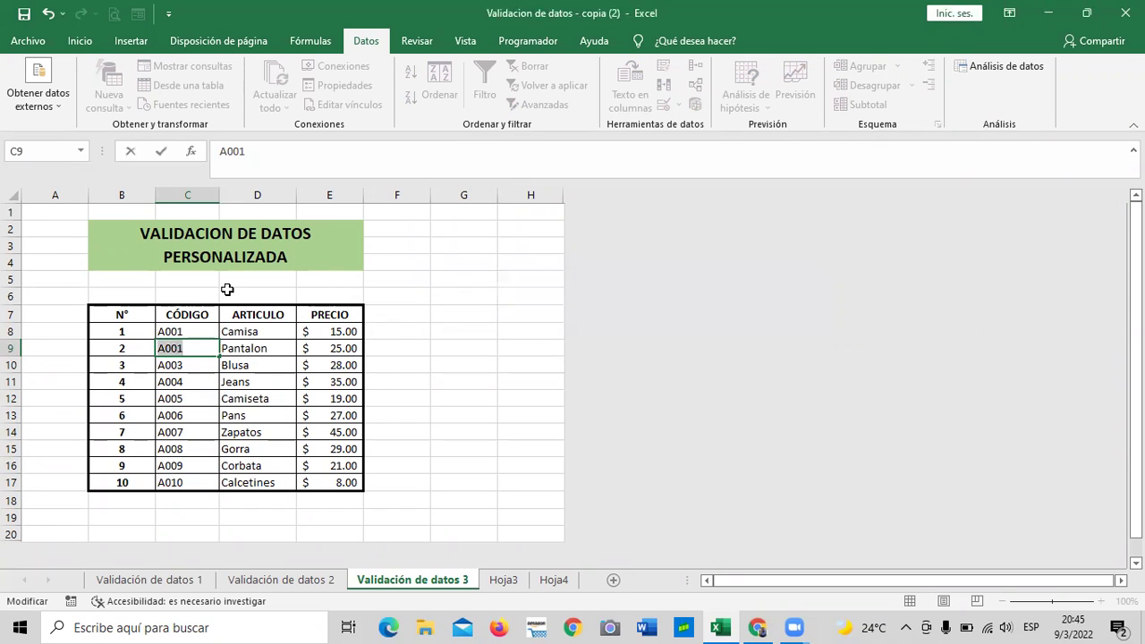
{"action": "key", "text": "Return"}
{"action": "left_click", "coordinate": [577, 360]}
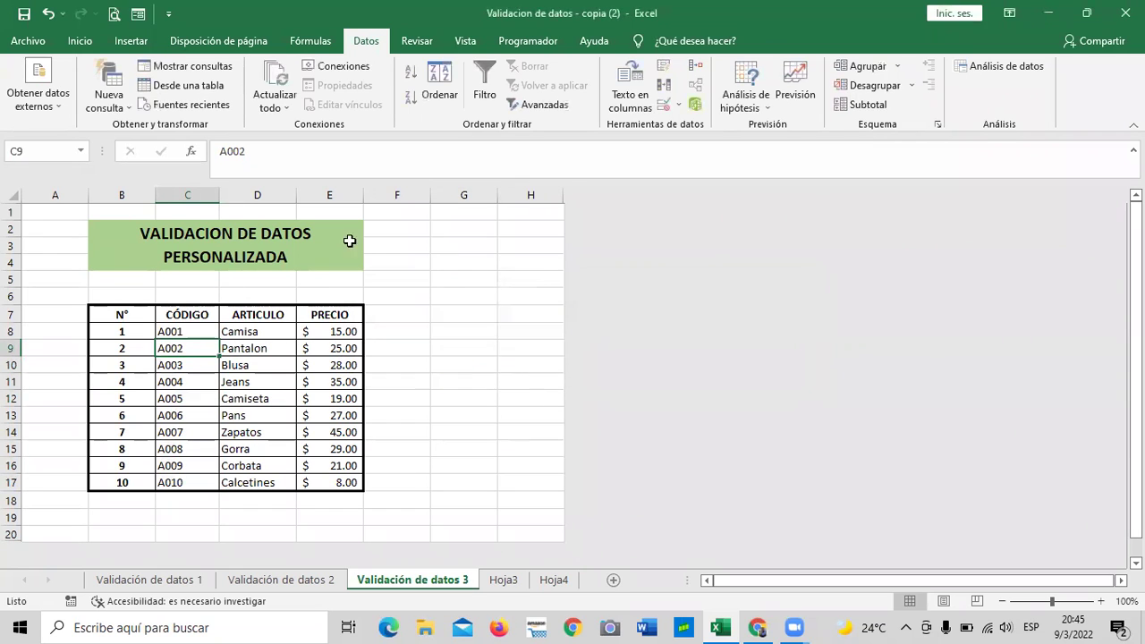
- Replace the validation of the whole column C with a Personalizada rule using the formula =CONTAR.SI(C:C;C1)=1
{"action": "left_click", "coordinate": [203, 191]}
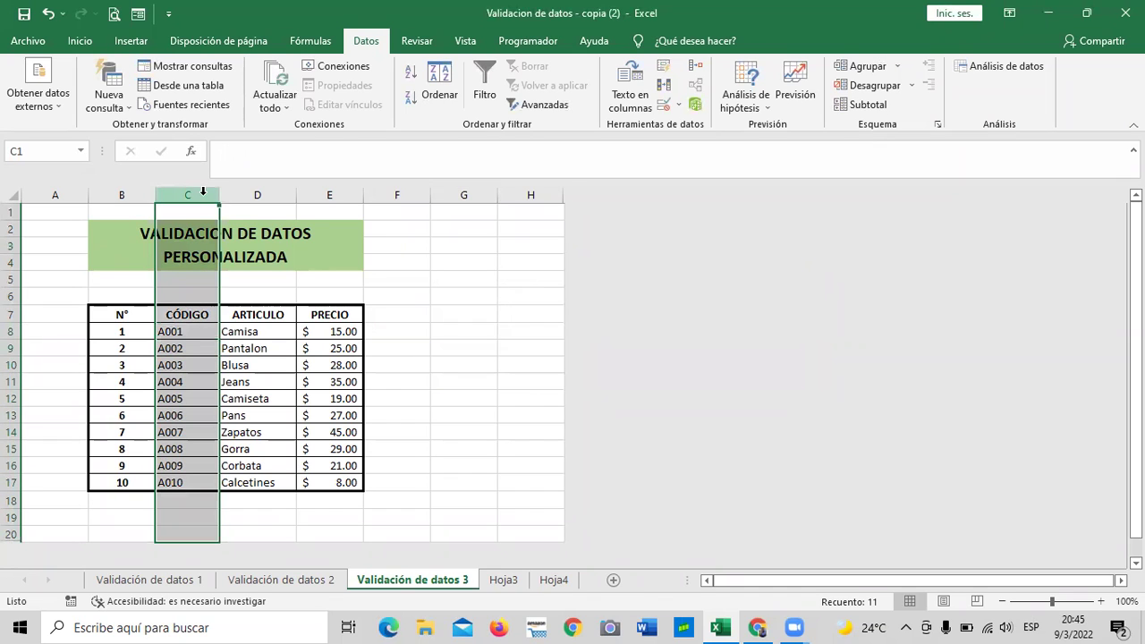
{"action": "left_click", "coordinate": [663, 105]}
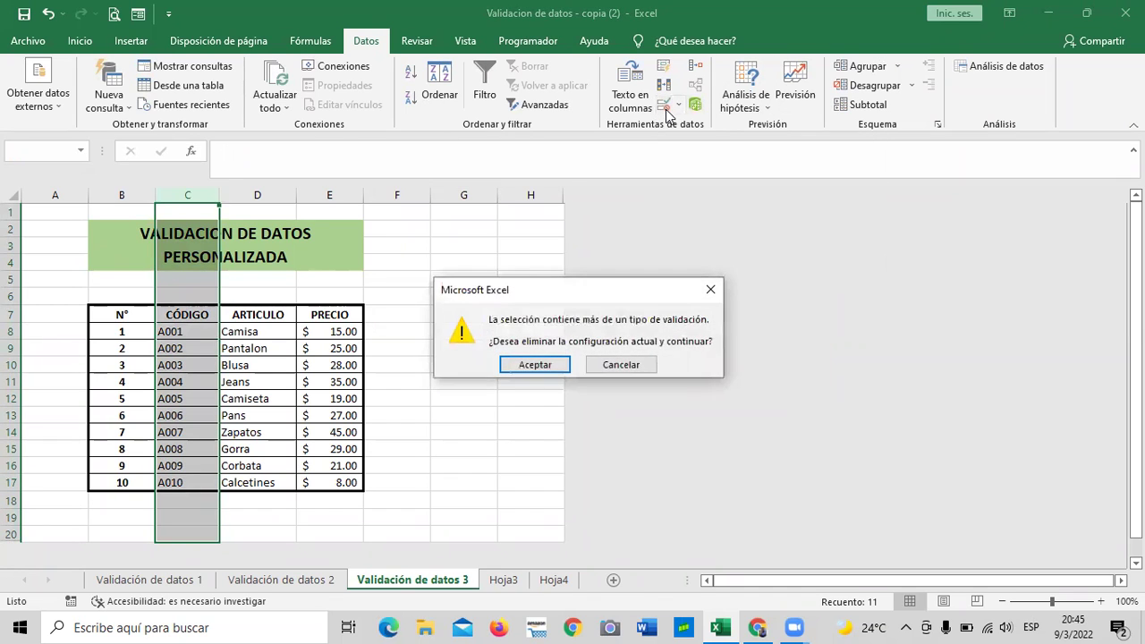
{"action": "left_click", "coordinate": [560, 362]}
{"action": "left_click", "coordinate": [614, 253]}
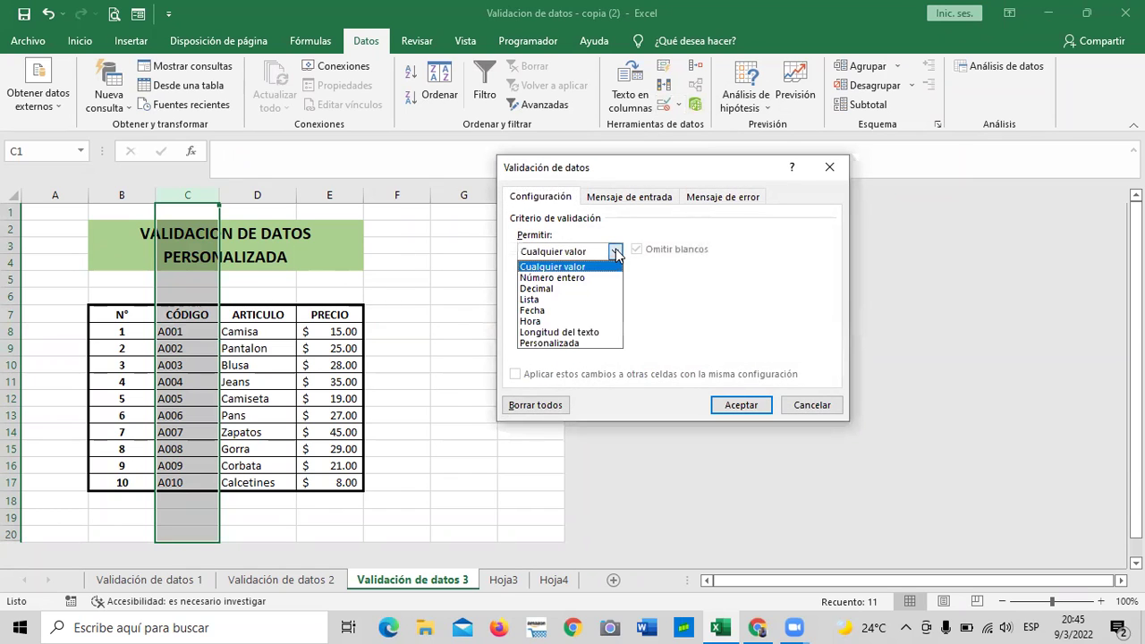
{"action": "left_click", "coordinate": [561, 347]}
{"action": "left_click", "coordinate": [582, 322]}
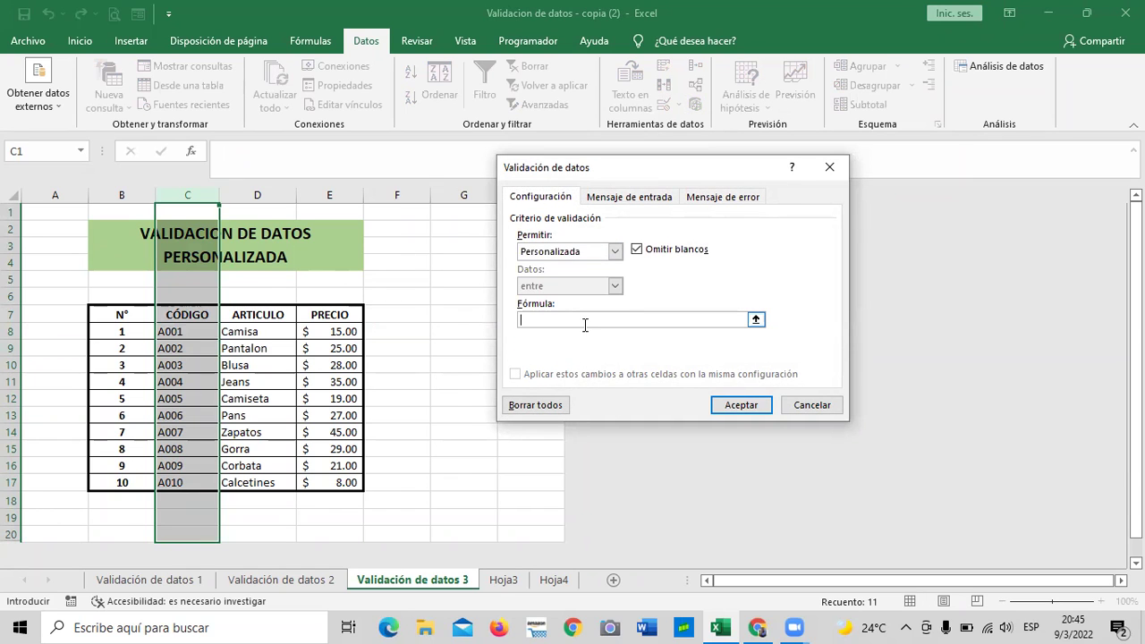
{"action": "type", "text": "=CONTAR.SI(C"}
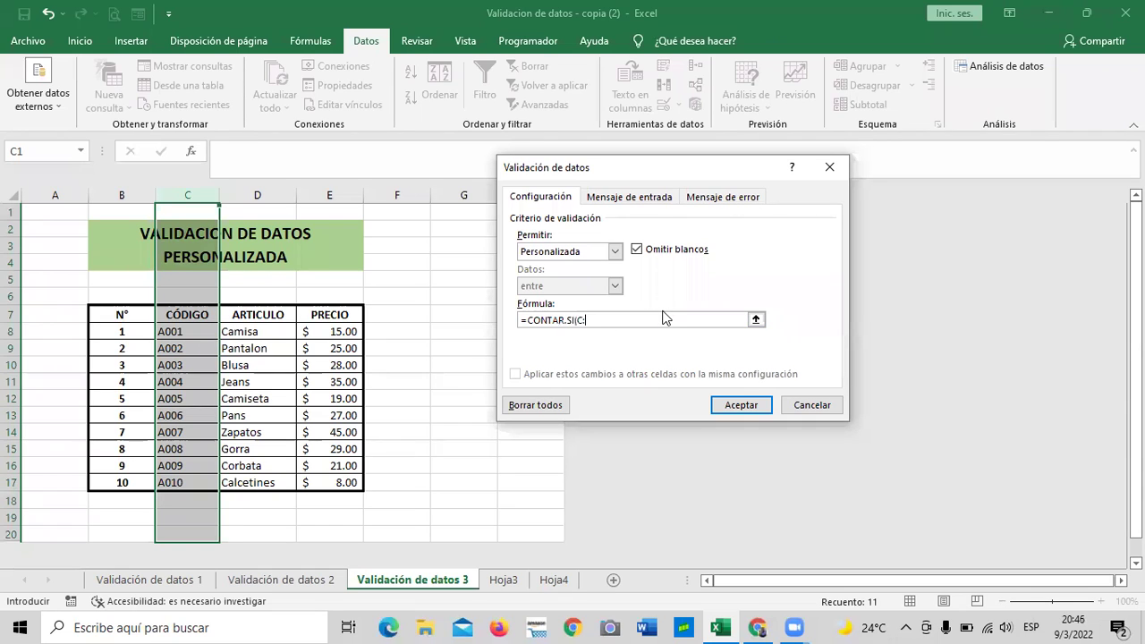
{"action": "type", "text": ":C;C1)=1"}
{"action": "left_click", "coordinate": [743, 404]}
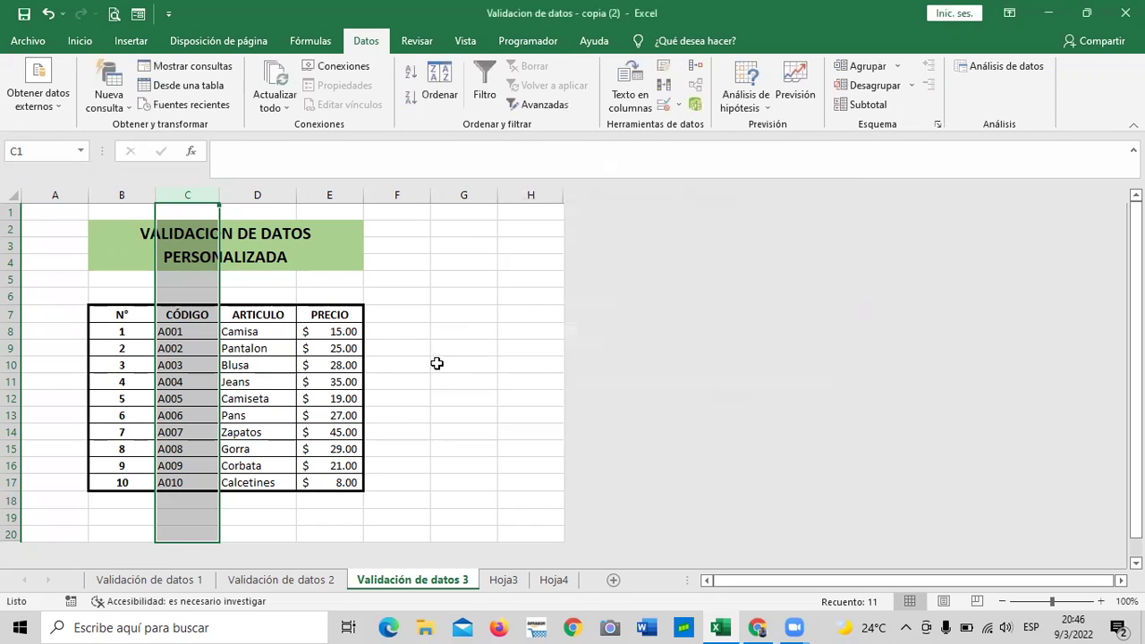
{"action": "left_click", "coordinate": [437, 363]}
- Try to change the code in cell C12 to the duplicate A004, retry the entry, and cancel it
{"action": "left_click", "coordinate": [161, 434]}
{"action": "left_click", "coordinate": [194, 402]}
{"action": "double_click", "coordinate": [193, 402]}
{"action": "key", "text": "BackSpace"}
{"action": "type", "text": "4"}
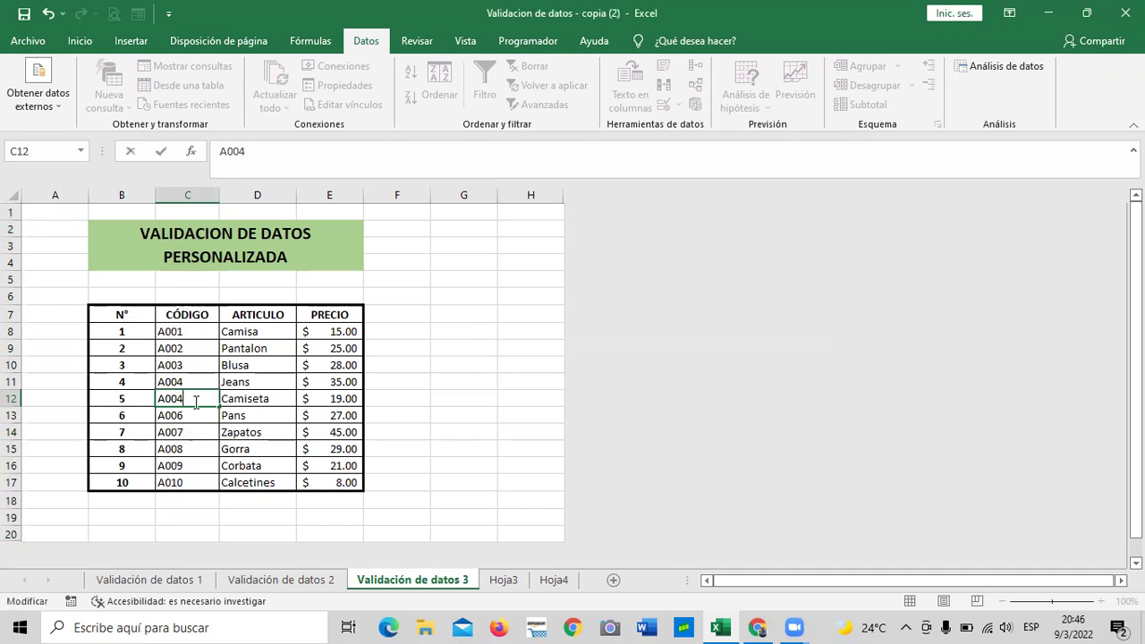
{"action": "key", "text": "Return"}
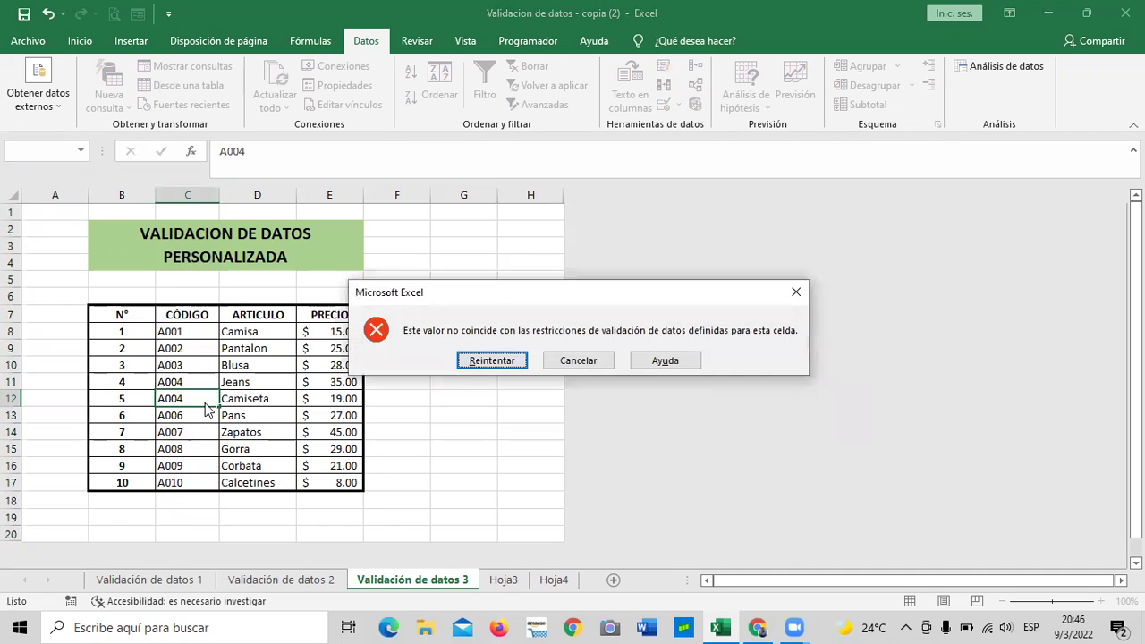
{"action": "left_click", "coordinate": [488, 362]}
{"action": "key", "text": "Return"}
{"action": "left_click", "coordinate": [505, 362]}
{"action": "key", "text": "Return"}
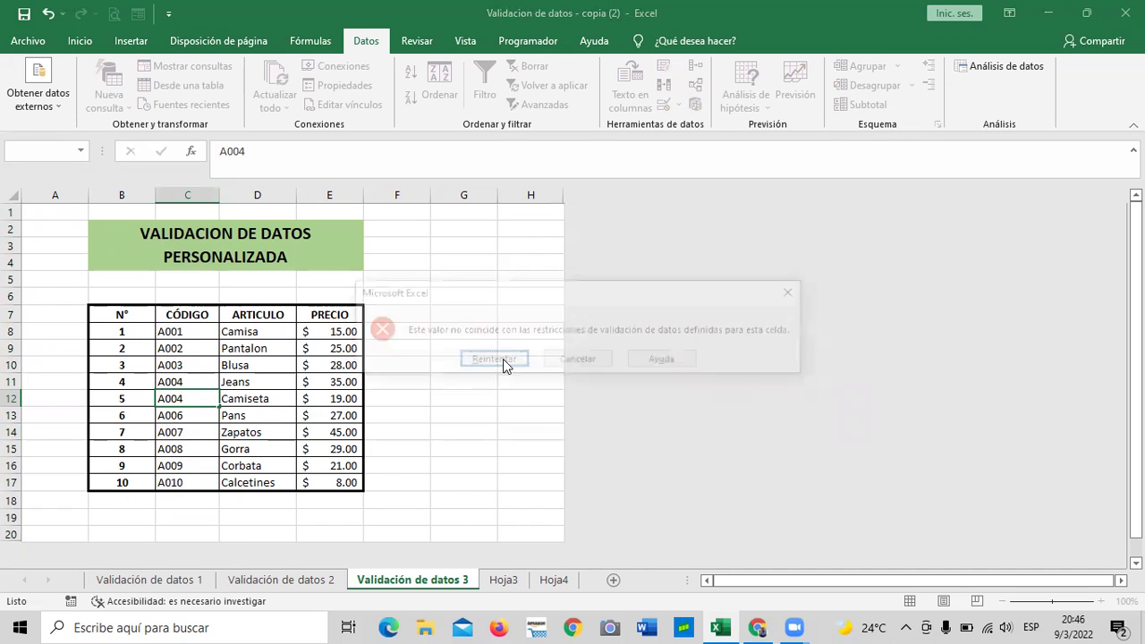
{"action": "left_click", "coordinate": [575, 360]}
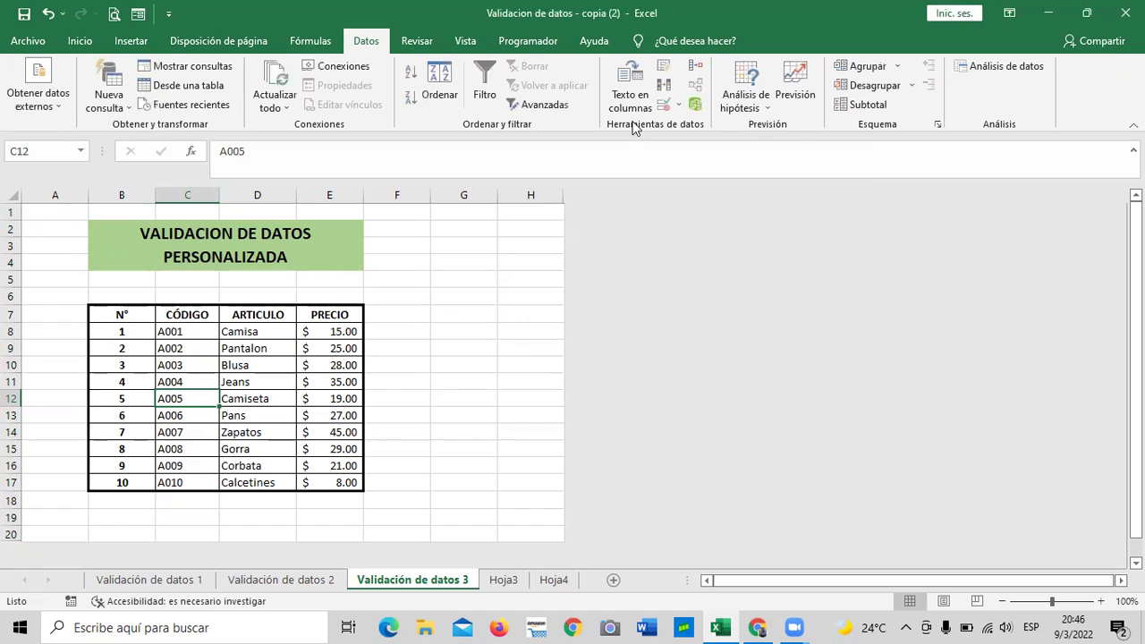
- Re-enter the final 1 in column C's custom validation formula =CONTAR.SI(C:C;C1)=1 and accept the settings
{"action": "left_click", "coordinate": [192, 195]}
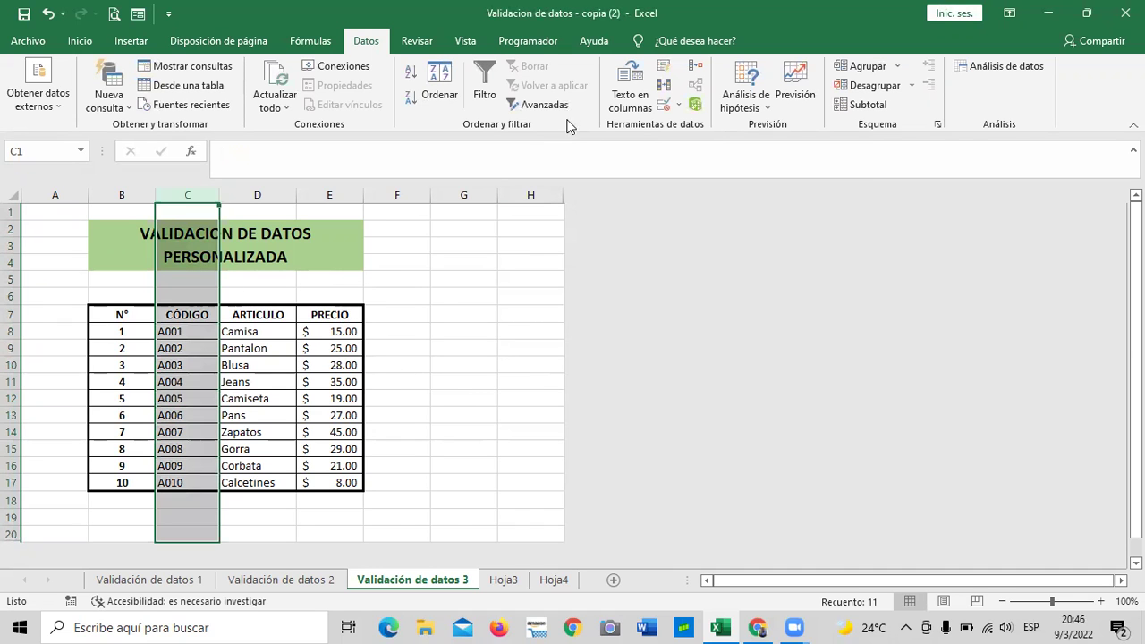
{"action": "left_click", "coordinate": [664, 105]}
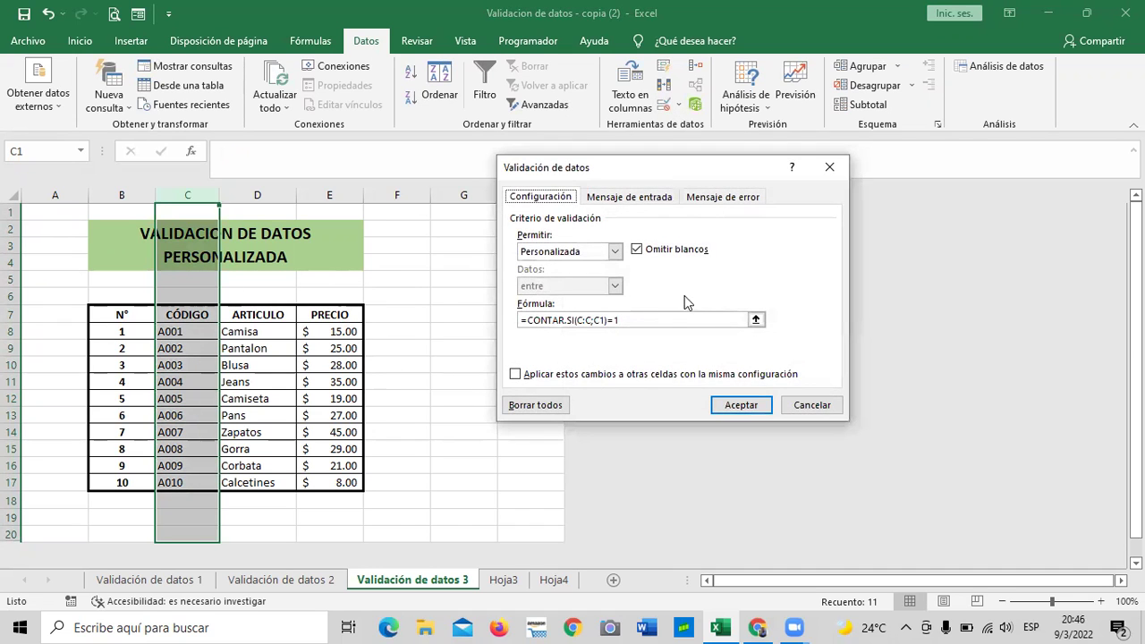
{"action": "left_click", "coordinate": [661, 319]}
{"action": "key", "text": "BackSpace"}
{"action": "type", "text": "1"}
{"action": "key", "text": "Return"}
{"action": "left_click", "coordinate": [466, 360]}
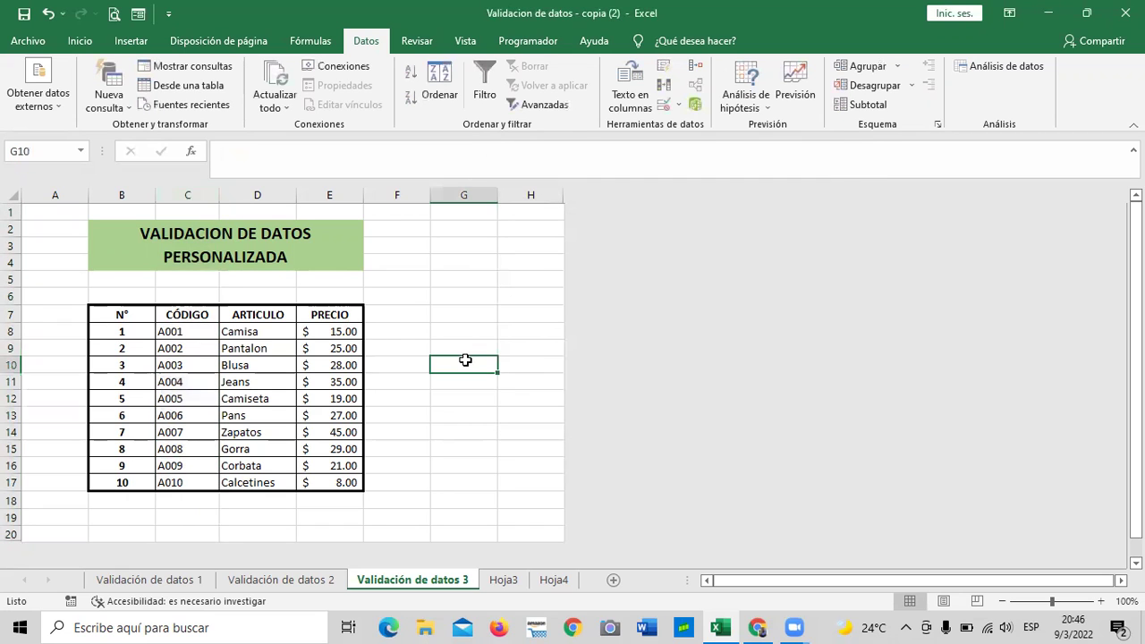
- Change the code in cell C9 to the duplicate A001
{"action": "left_click", "coordinate": [192, 355]}
{"action": "double_click", "coordinate": [194, 352]}
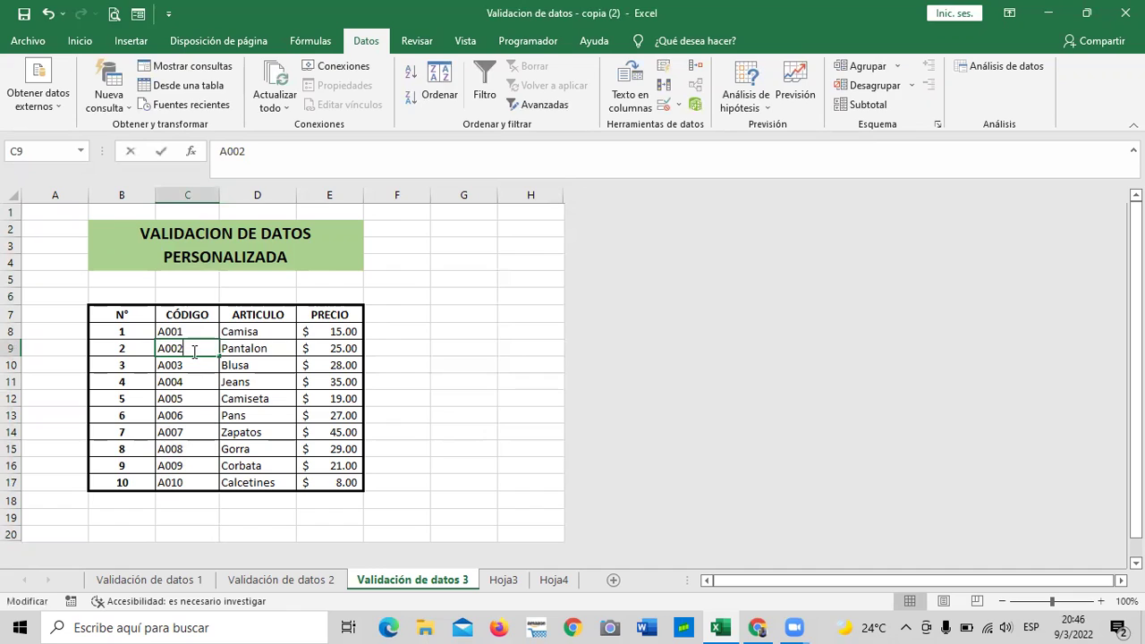
{"action": "key", "text": "BackSpace"}
{"action": "type", "text": "1"}
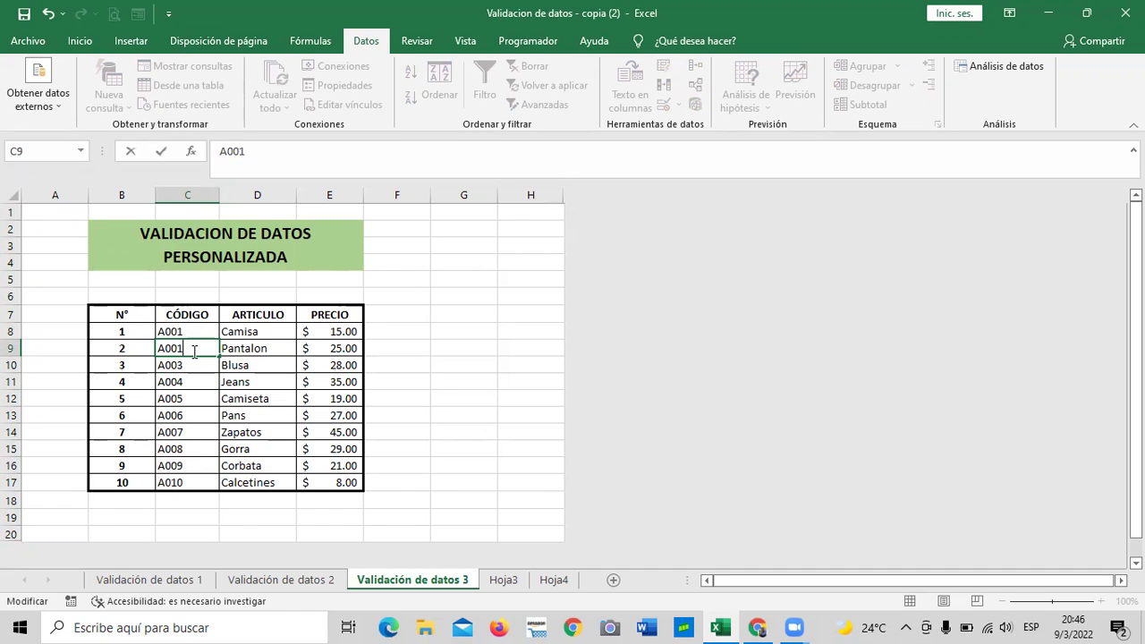
{"action": "key", "text": "Return"}
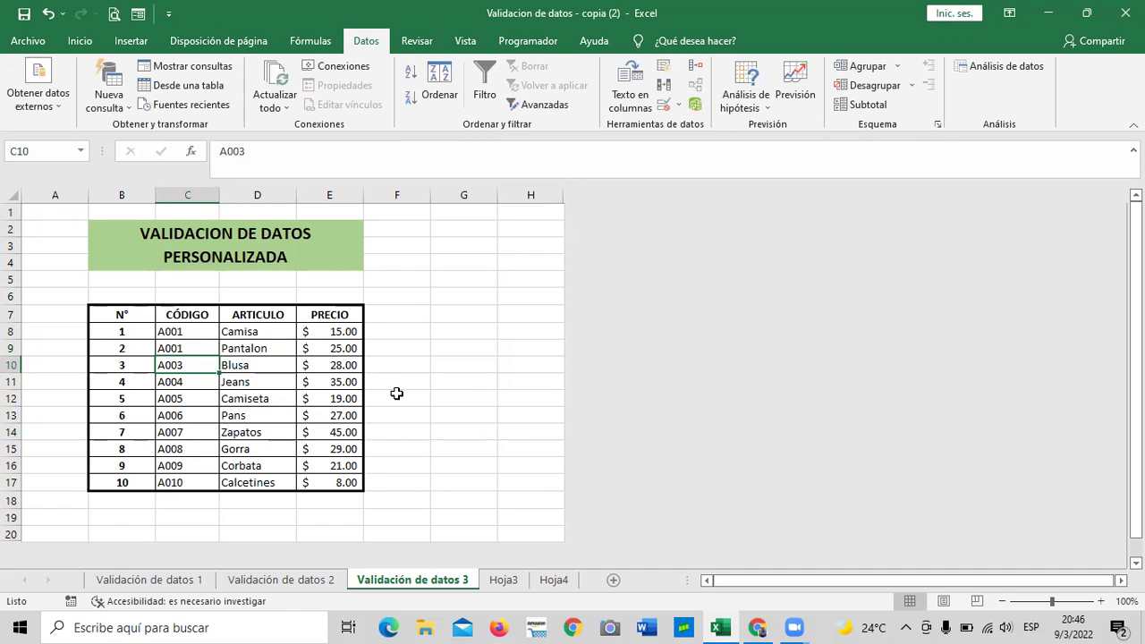
{"action": "left_click", "coordinate": [445, 360]}
- Examine the whole of column C and the article codes in C8:C17 covered by the validation
{"action": "left_click", "coordinate": [191, 189]}
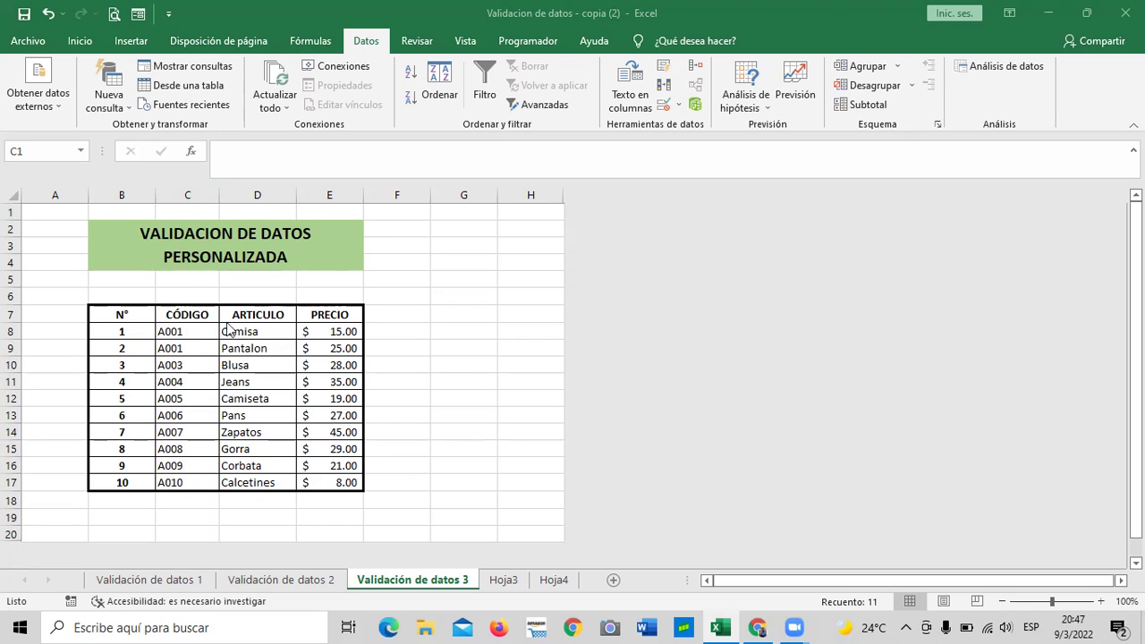
{"action": "key", "text": "ctrl+space"}
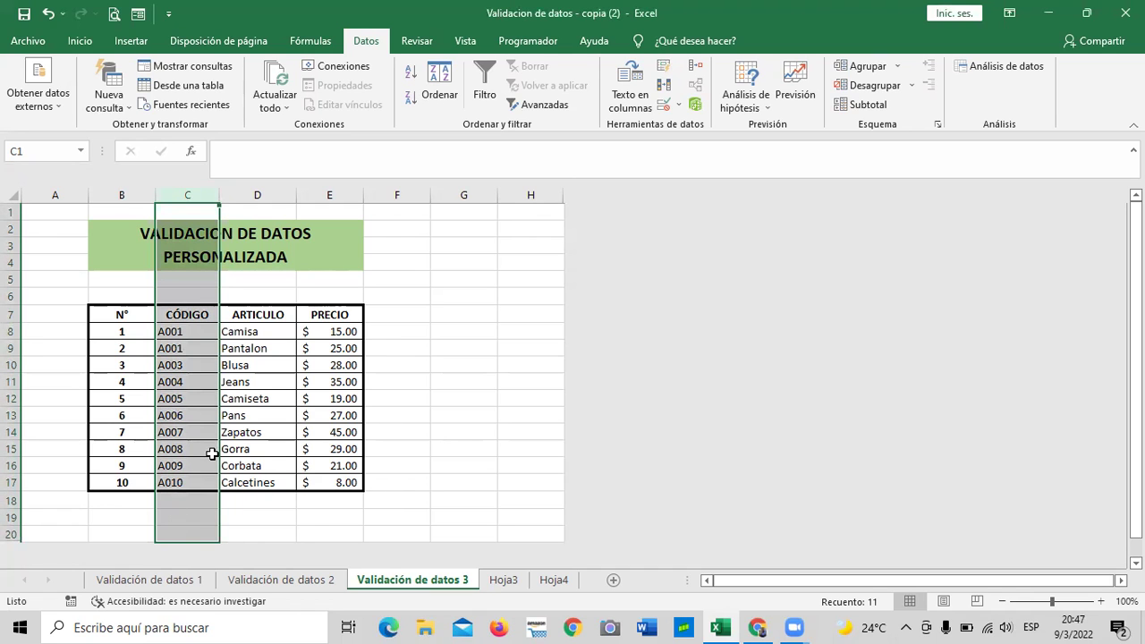
{"action": "scroll", "coordinate": [324, 387], "scroll_direction": "down", "scroll_amount": 4}
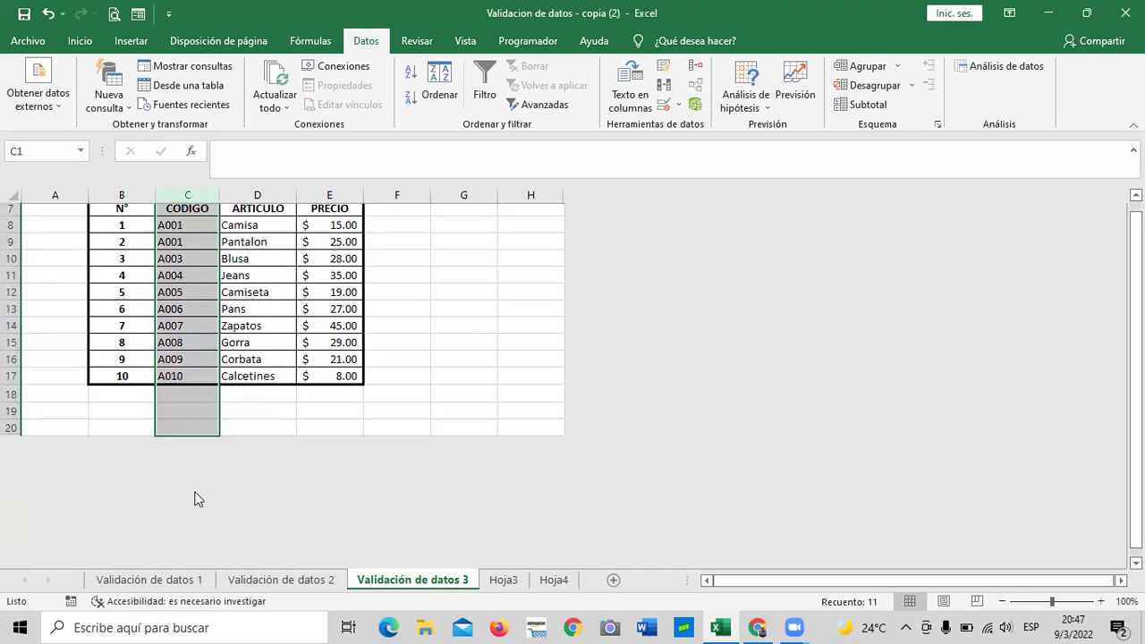
{"action": "scroll", "coordinate": [324, 386], "scroll_direction": "up", "scroll_amount": 2}
{"action": "left_click", "coordinate": [327, 412]}
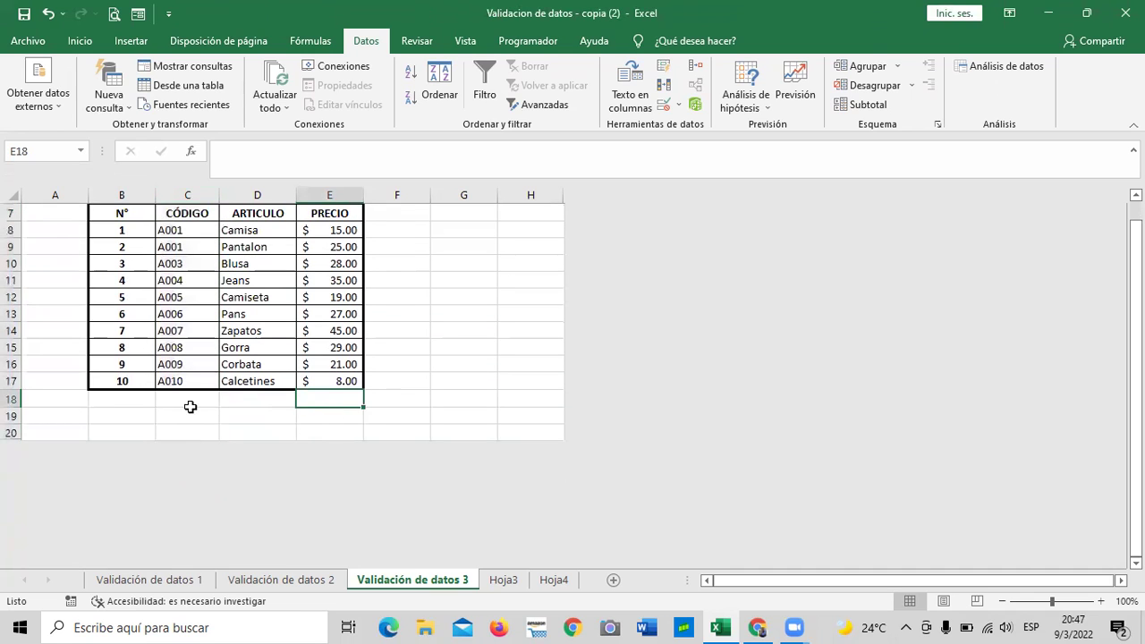
{"action": "left_click", "coordinate": [189, 412]}
{"action": "scroll", "coordinate": [192, 382], "scroll_direction": "up", "scroll_amount": 2}
{"action": "left_click_drag", "start_coordinate": [184, 331], "coordinate": [179, 481]}
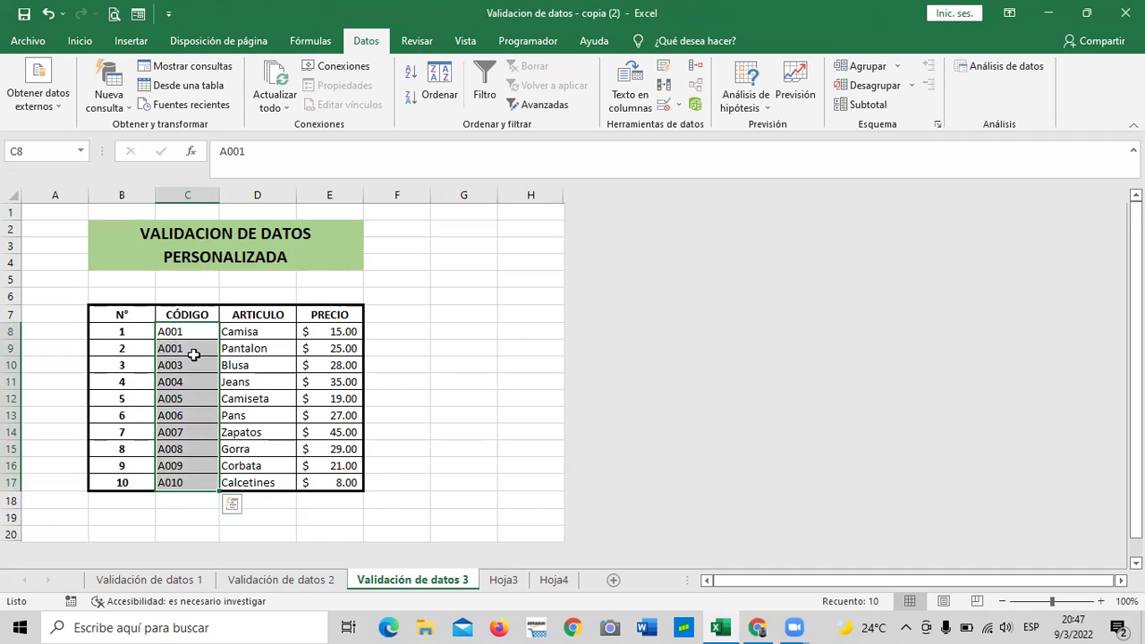
{"action": "left_click", "coordinate": [418, 399]}
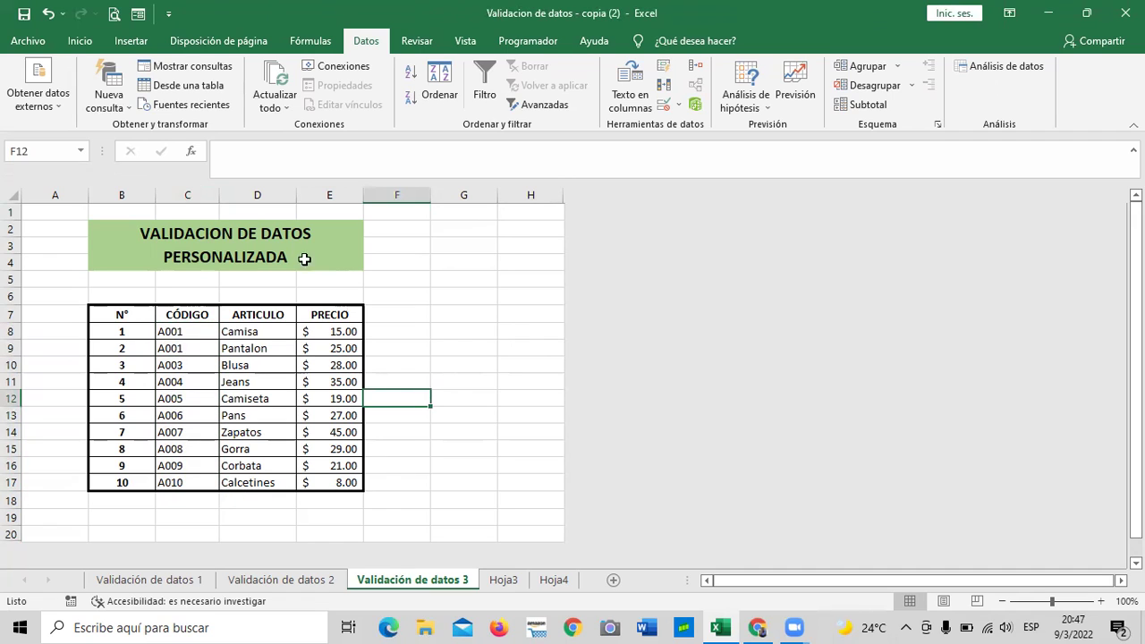
{"action": "left_click", "coordinate": [203, 189]}
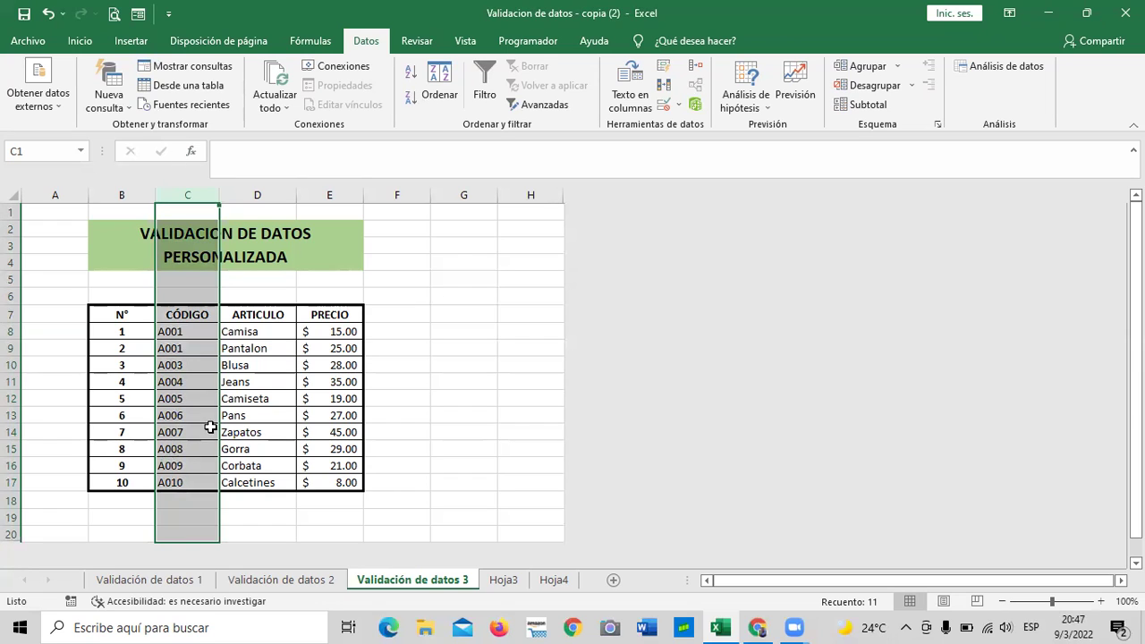
{"action": "left_click", "coordinate": [437, 490]}
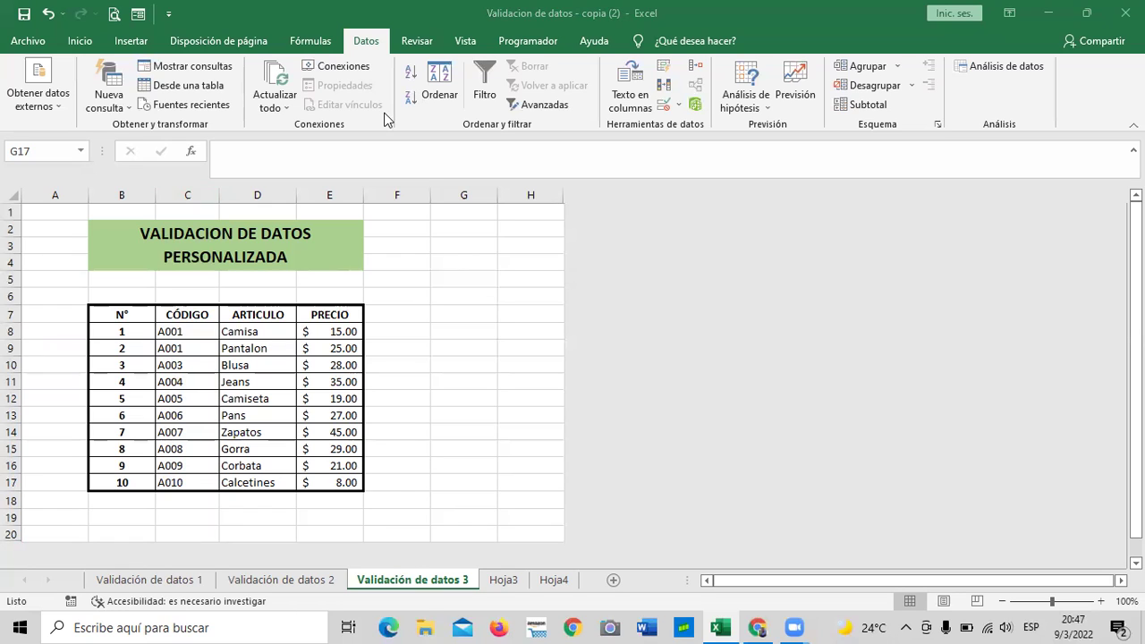
- Set column C's custom validation formula to =CONTAR.SI(C:C;C1)=1 and accept the settings
{"action": "left_click", "coordinate": [193, 191]}
{"action": "left_click", "coordinate": [664, 106]}
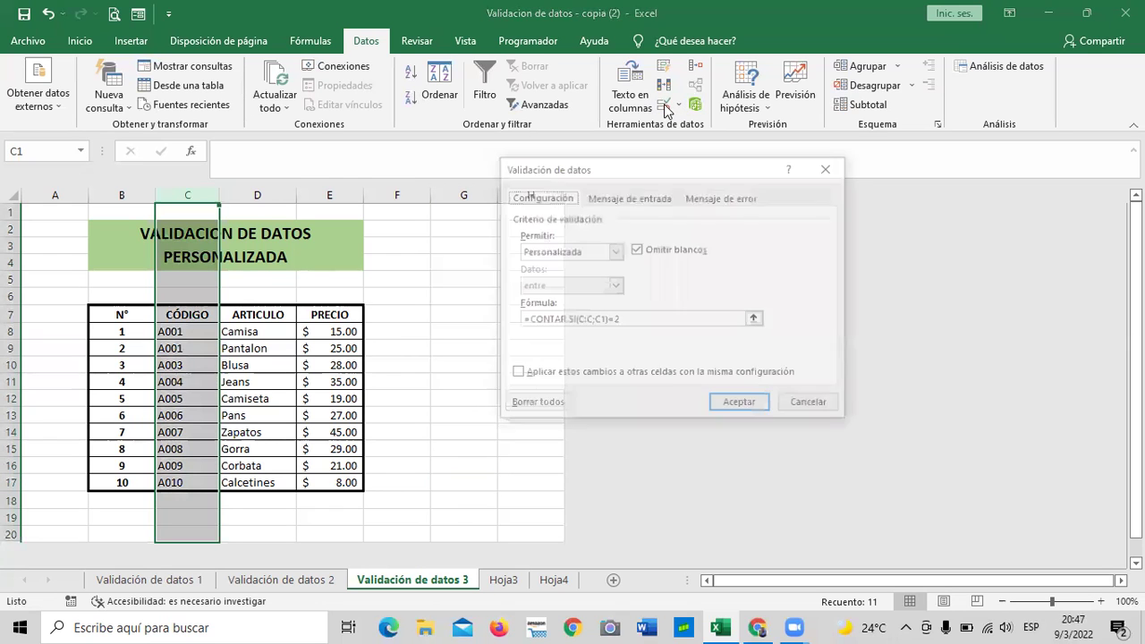
{"action": "left_click", "coordinate": [640, 321]}
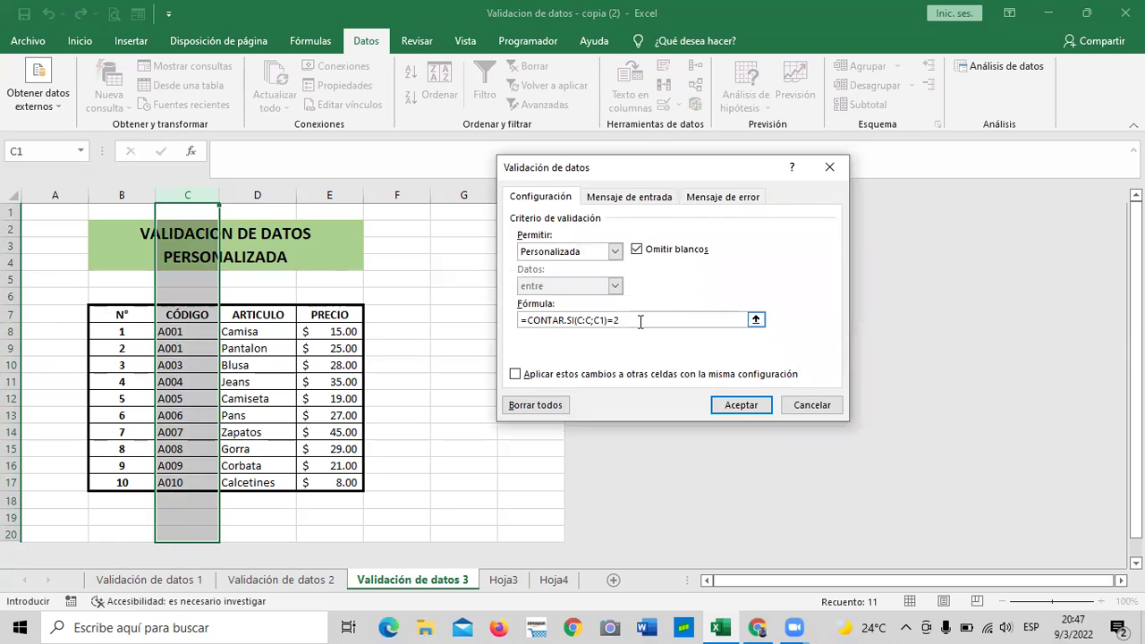
{"action": "key", "text": "BackSpace"}
{"action": "type", "text": "1"}
{"action": "key", "text": "Return"}
{"action": "left_click", "coordinate": [464, 380]}
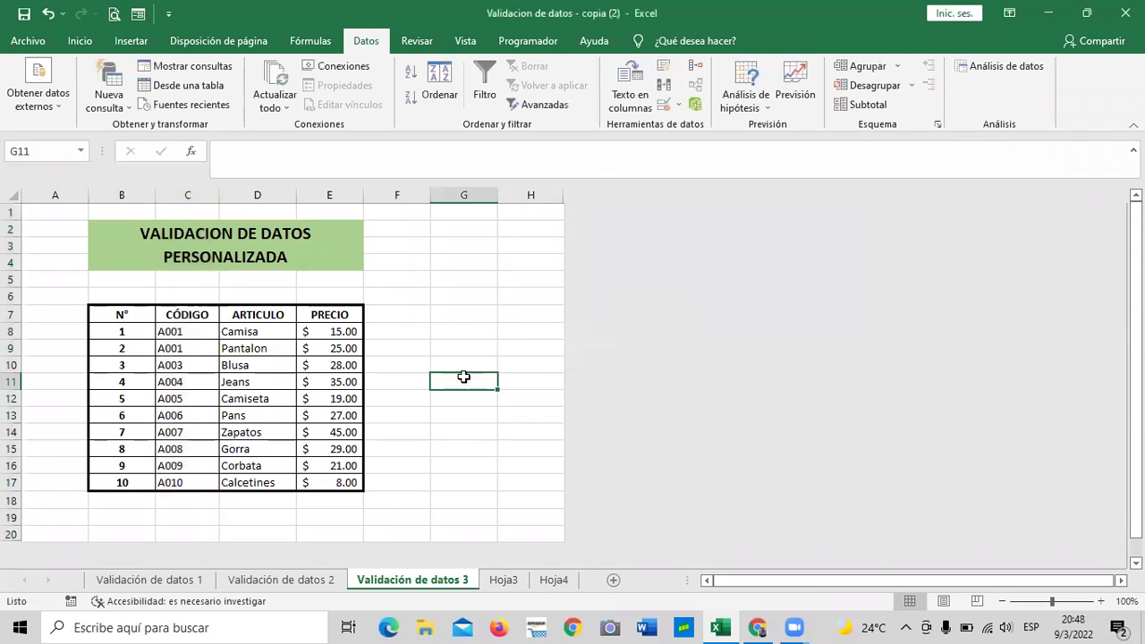
- Change the code in cell C9 to A002
{"action": "double_click", "coordinate": [200, 347]}
{"action": "key", "text": "BackSpace"}
{"action": "type", "text": "2"}
{"action": "key", "text": "Return"}
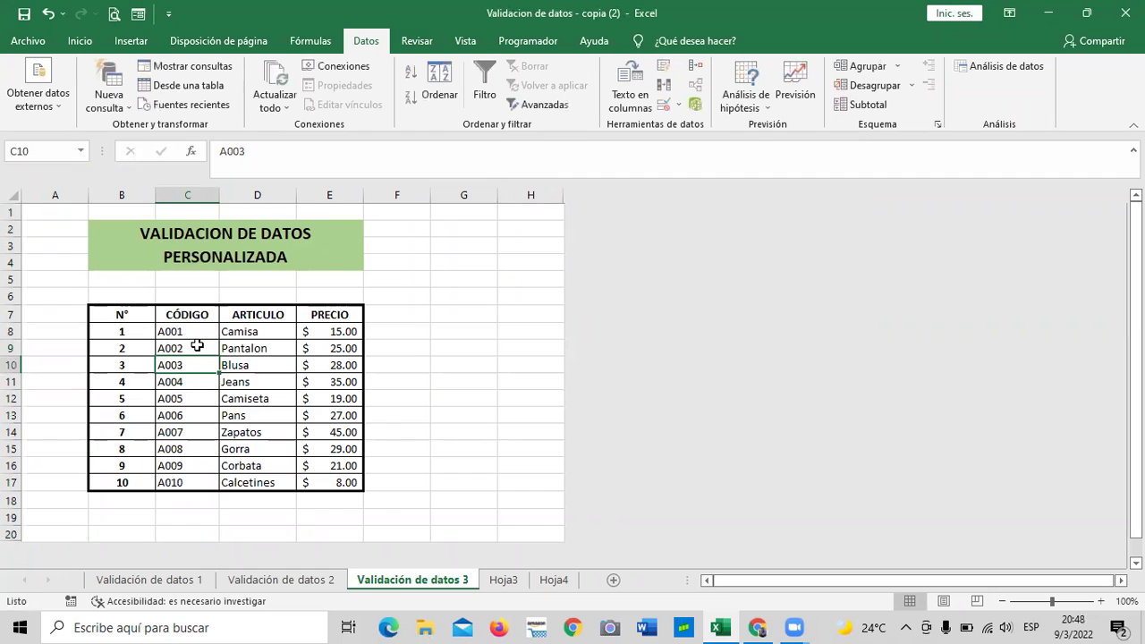
- Try to change the code in cell C16 to the duplicate A008 and choose to retry the entry
{"action": "left_click", "coordinate": [180, 465]}
{"action": "double_click", "coordinate": [182, 465]}
{"action": "key", "text": "BackSpace"}
{"action": "type", "text": "8"}
{"action": "key", "text": "Return"}
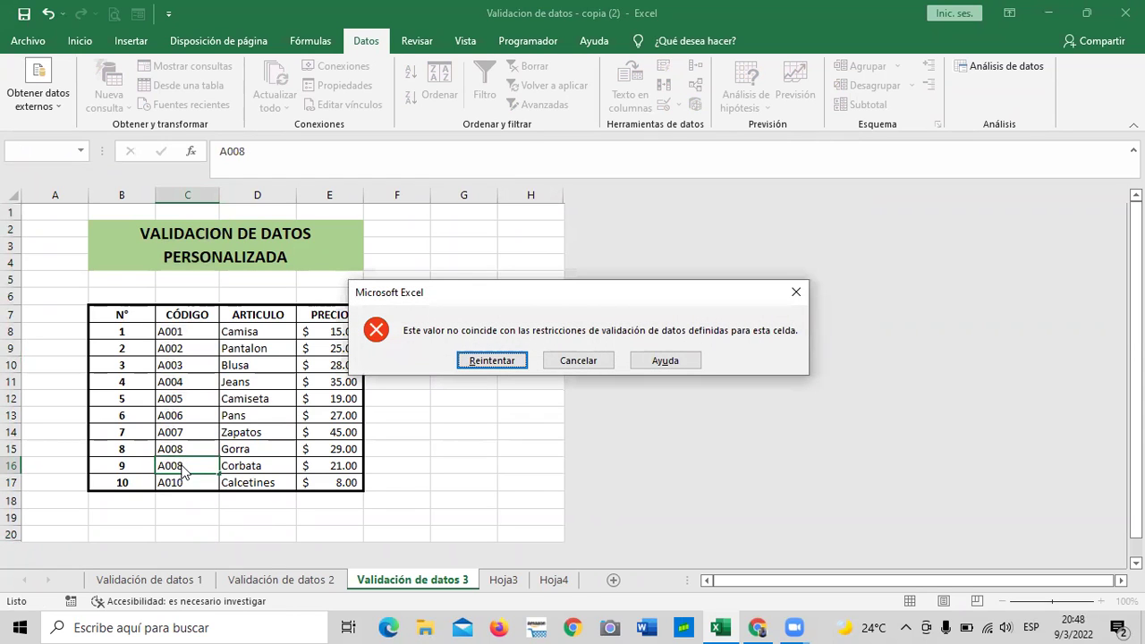
{"action": "left_click", "coordinate": [483, 361]}
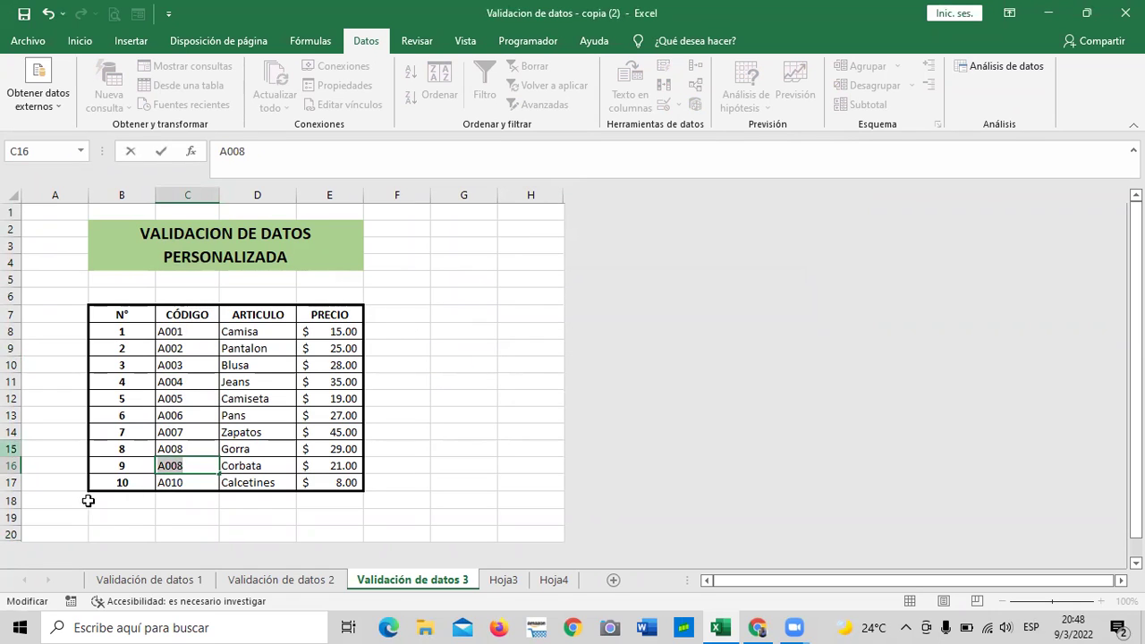
- Correct the code being edited in cell C16 to A009
{"action": "double_click", "coordinate": [199, 465]}
{"action": "left_click", "coordinate": [199, 465]}
{"action": "key", "text": "BackSpace"}
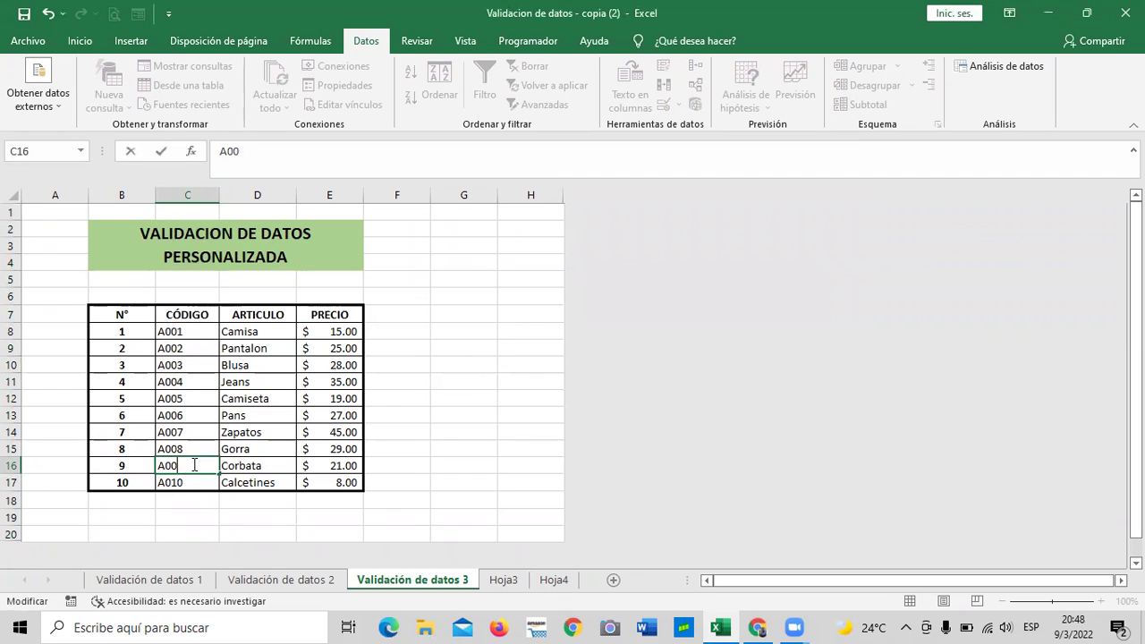
{"action": "type", "text": "9"}
{"action": "key", "text": "Return"}
{"action": "left_click", "coordinate": [467, 449]}
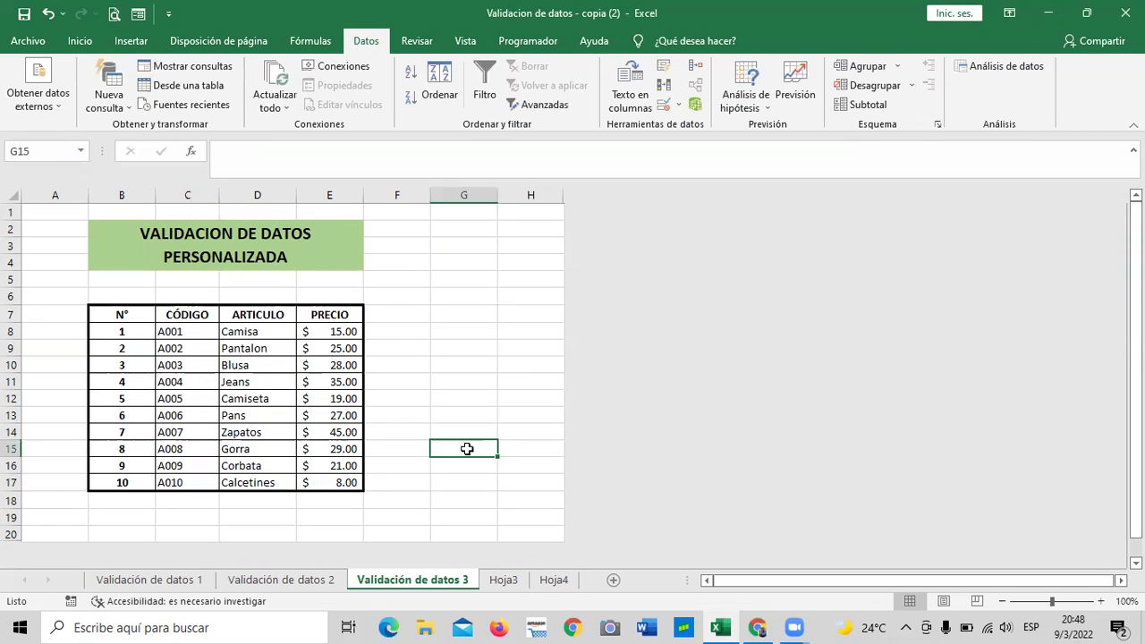
{"action": "left_click", "coordinate": [416, 318]}
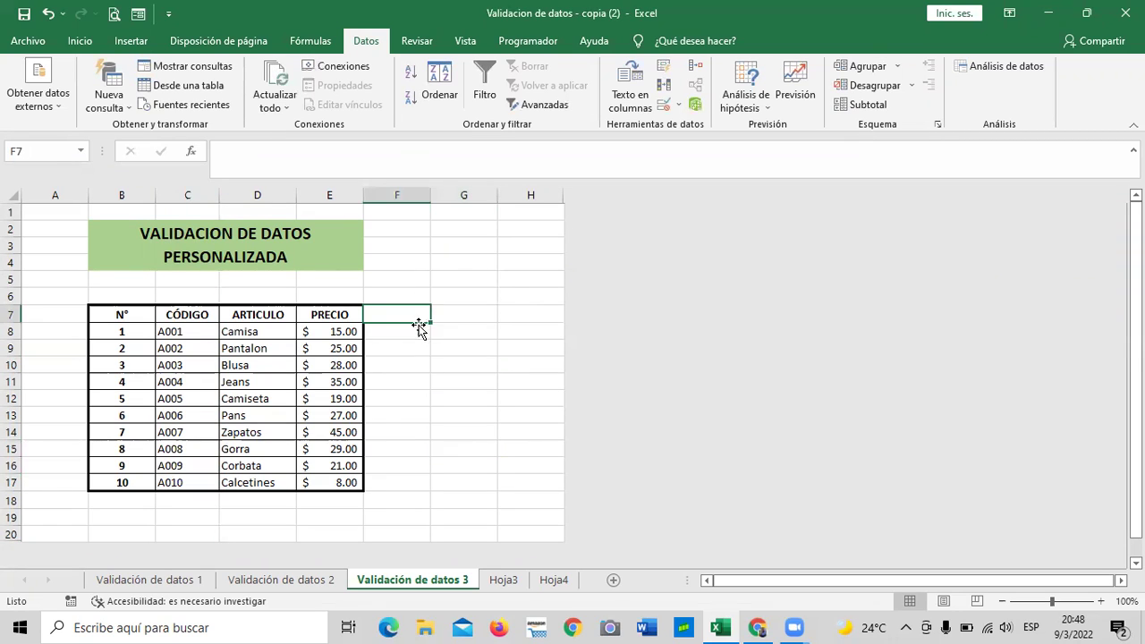
{"action": "left_click", "coordinate": [424, 395]}
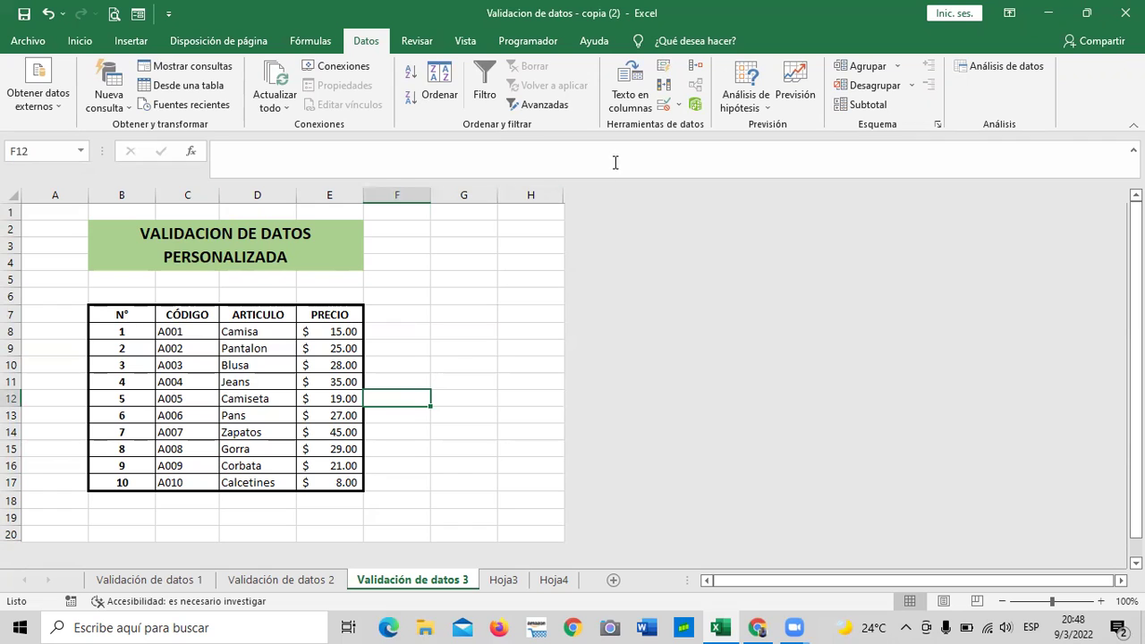
{"action": "left_click", "coordinate": [662, 105]}
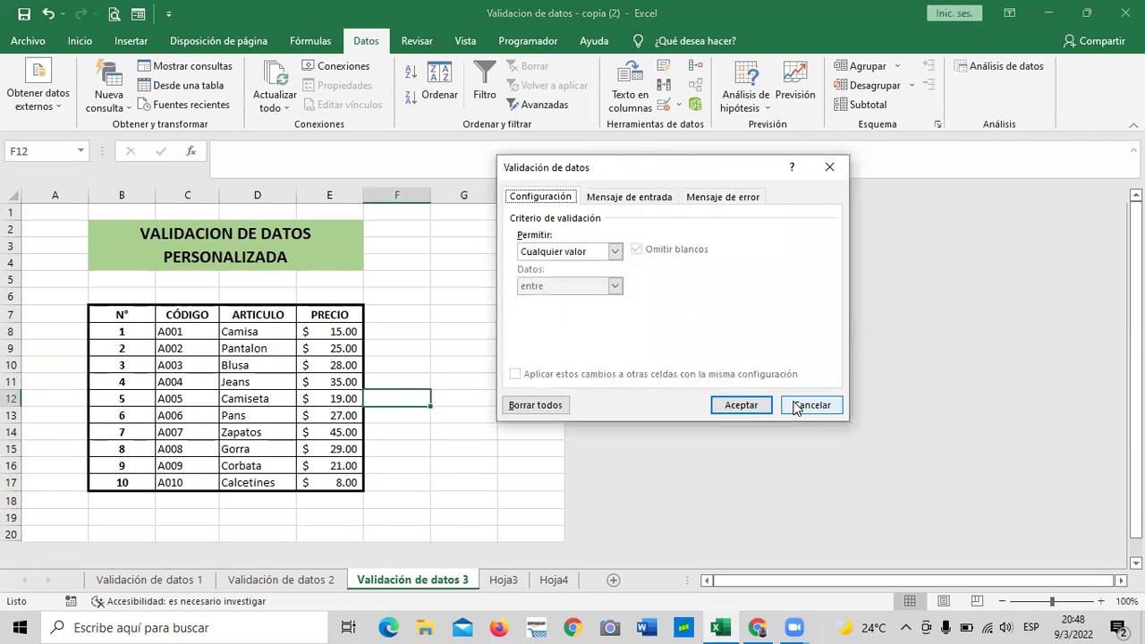
{"action": "left_click", "coordinate": [795, 407]}
- Review the custom data validation rule applied to cell C11 and accept it as is
{"action": "left_click", "coordinate": [186, 381]}
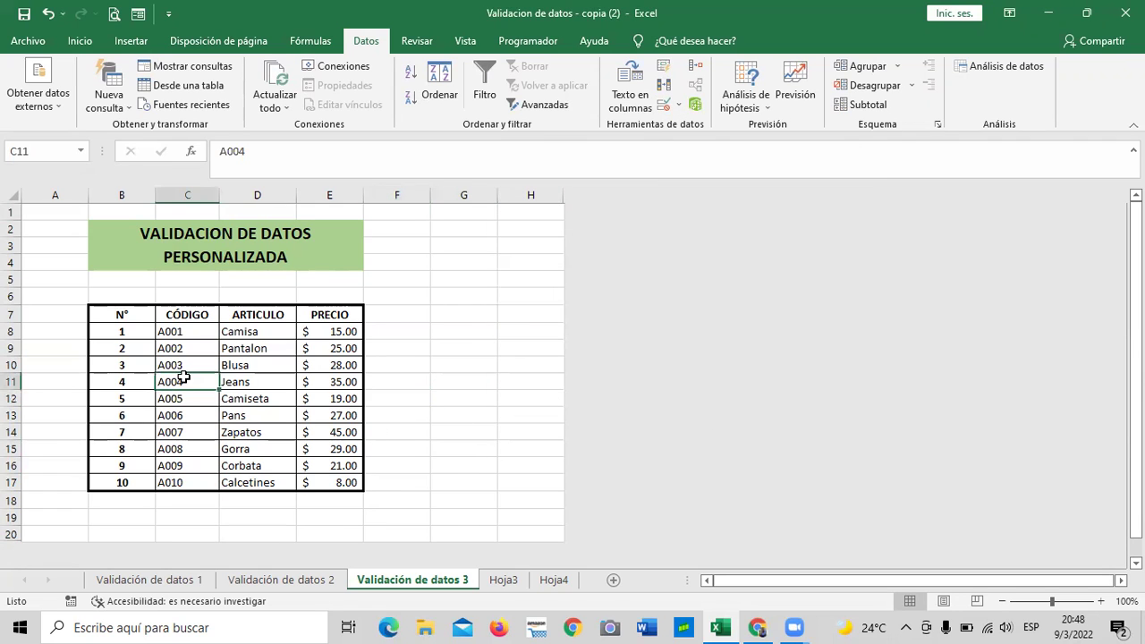
{"action": "left_click", "coordinate": [665, 106]}
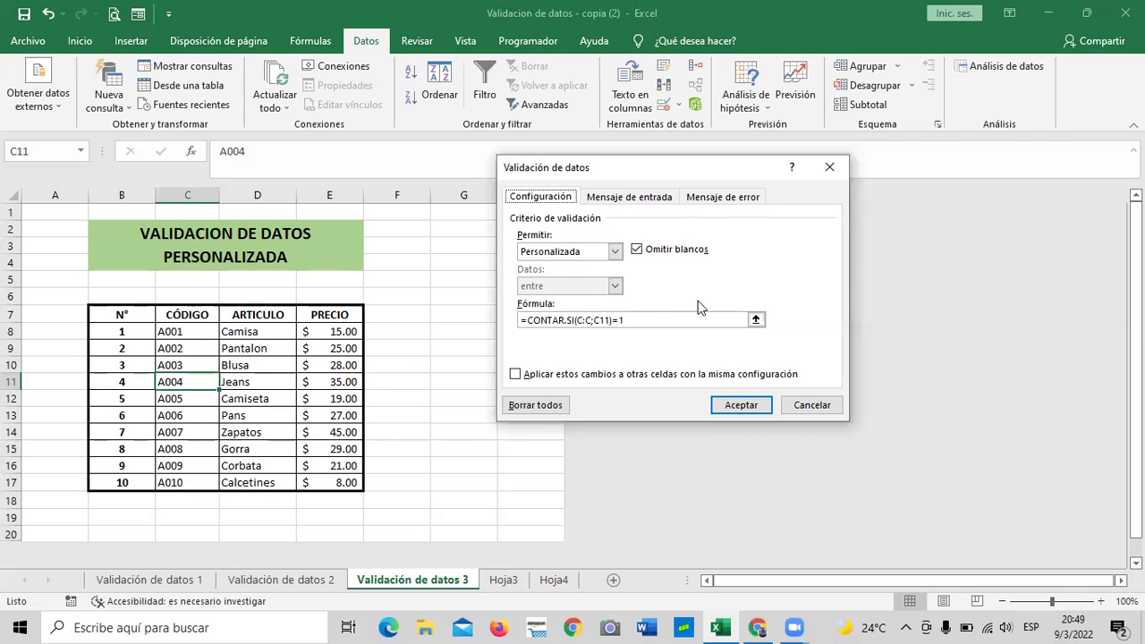
{"action": "left_click", "coordinate": [753, 407]}
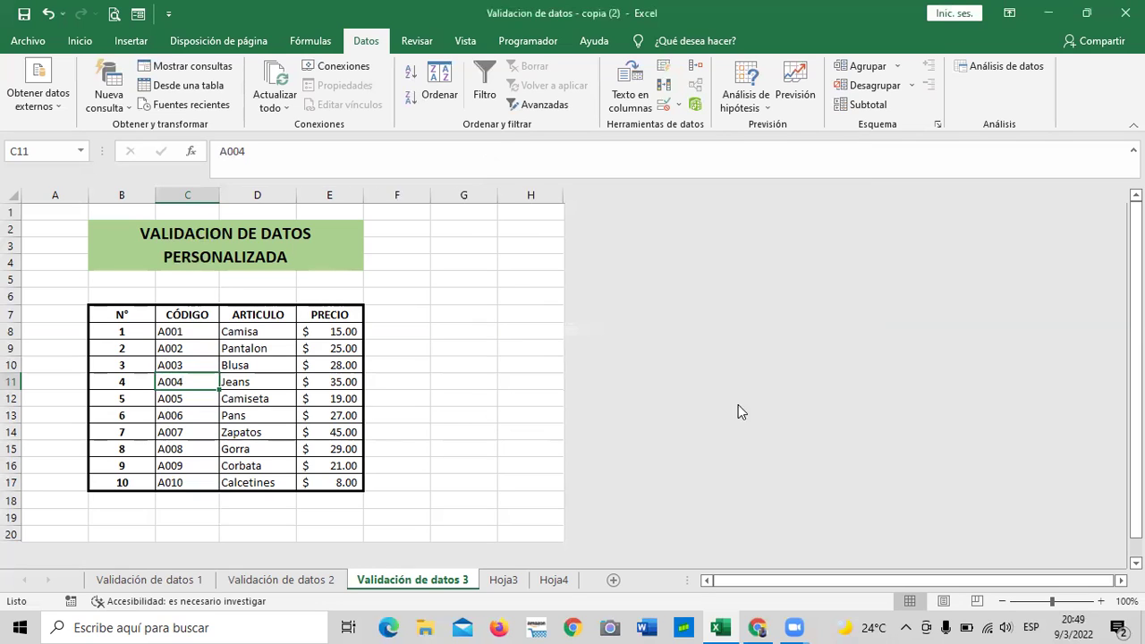
{"action": "left_click", "coordinate": [514, 462]}
- Inspect the dropdown cells C3 and C7 on sheet Hoja4 and the ARTICULOS range D8:D17 on sheet Validación de datos 3
{"action": "left_click", "coordinate": [505, 579]}
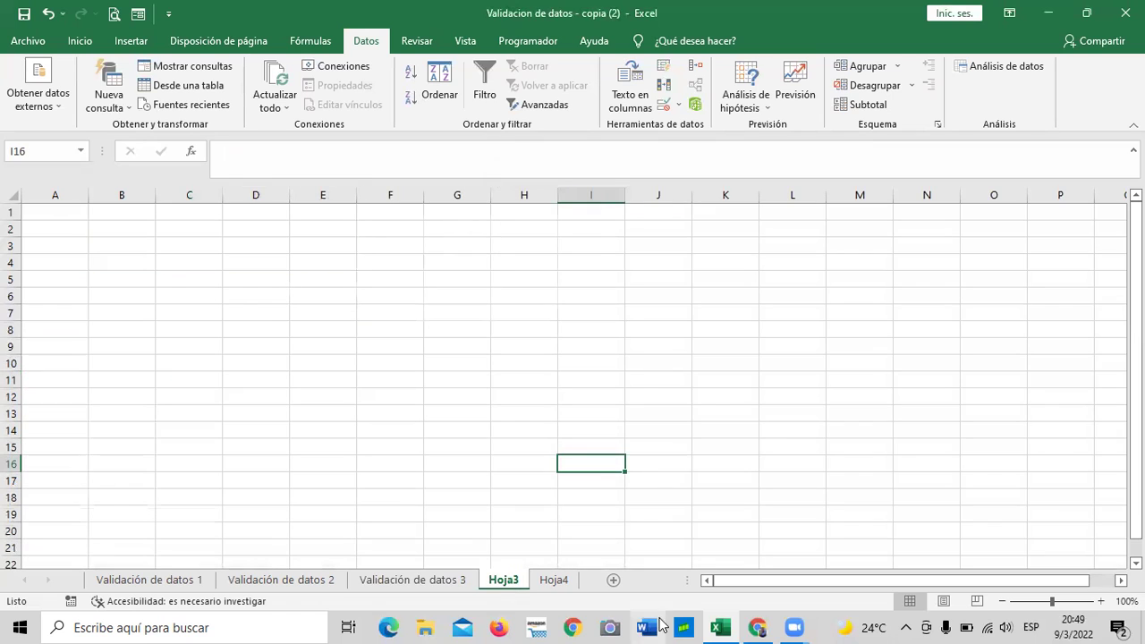
{"action": "left_click", "coordinate": [559, 581]}
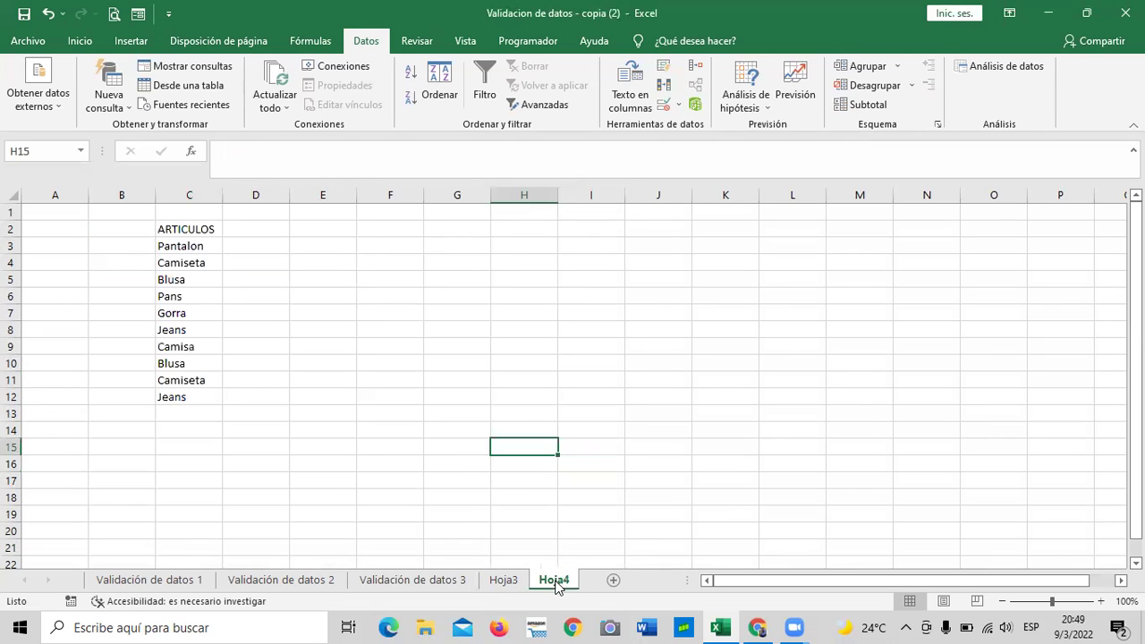
{"action": "left_click", "coordinate": [177, 251]}
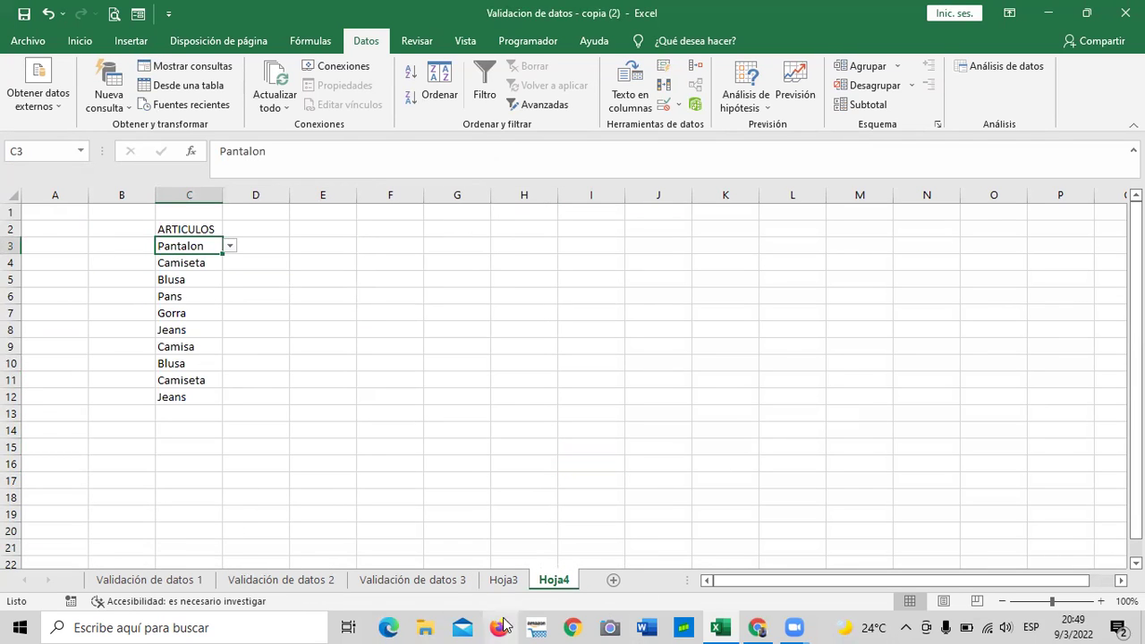
{"action": "left_click", "coordinate": [179, 311]}
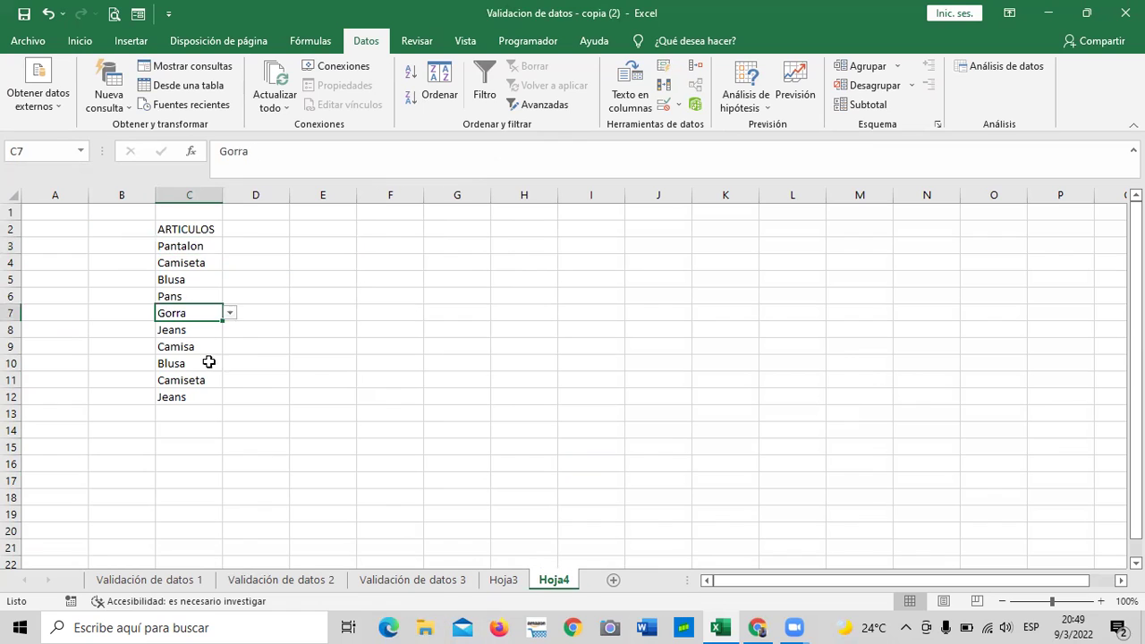
{"action": "left_click", "coordinate": [393, 588]}
{"action": "left_click_drag", "start_coordinate": [253, 331], "coordinate": [253, 481]}
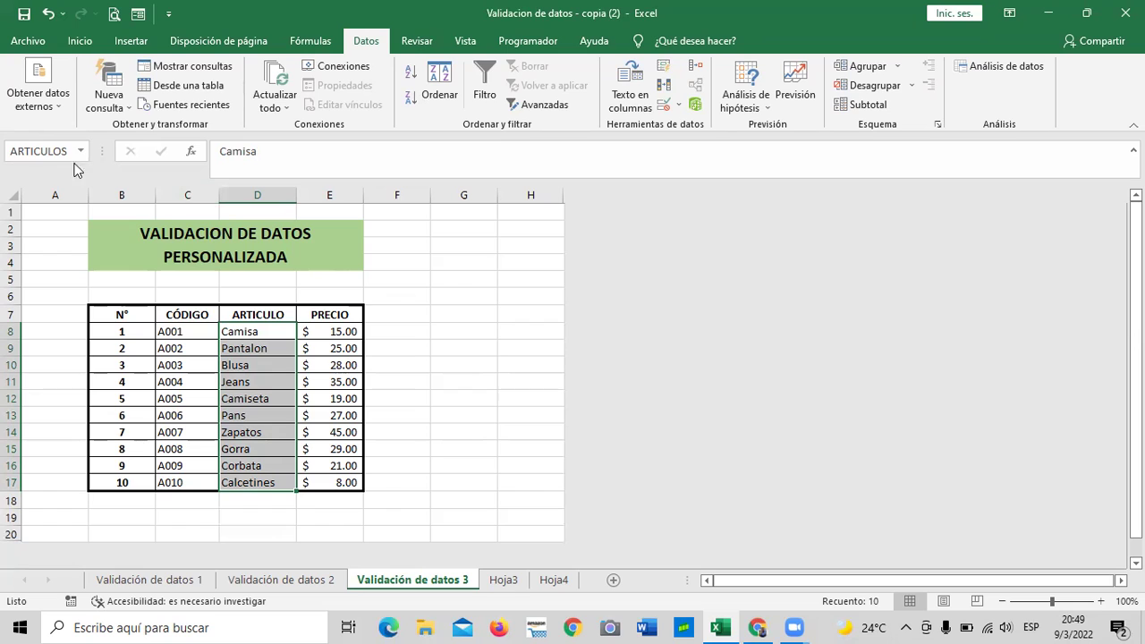
{"action": "left_click", "coordinate": [413, 332]}
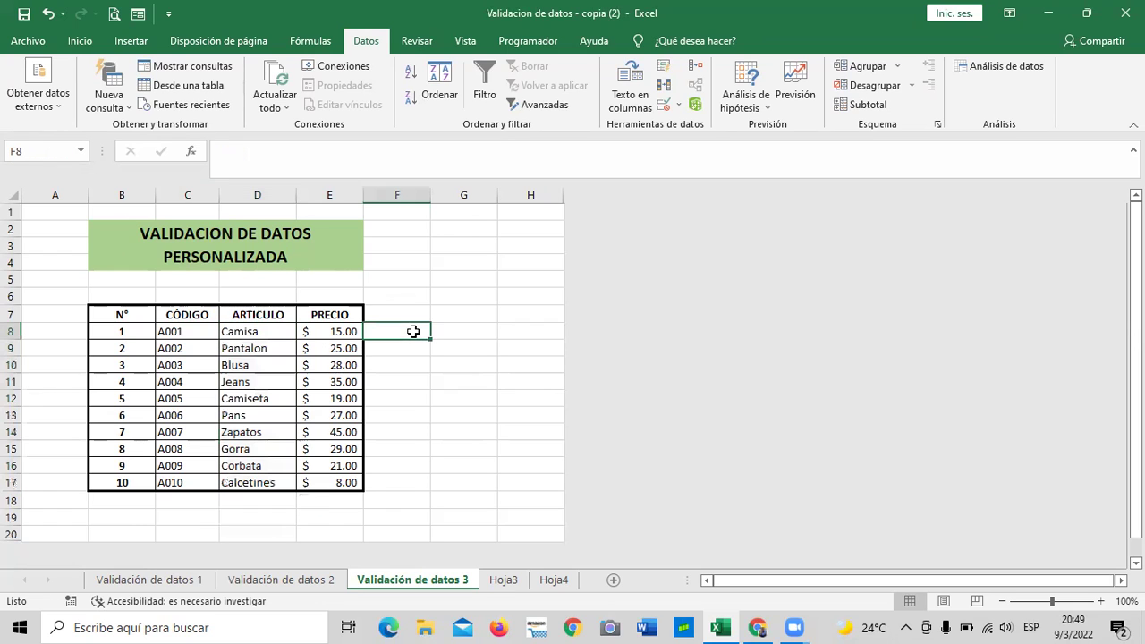
{"action": "left_click", "coordinate": [471, 403]}
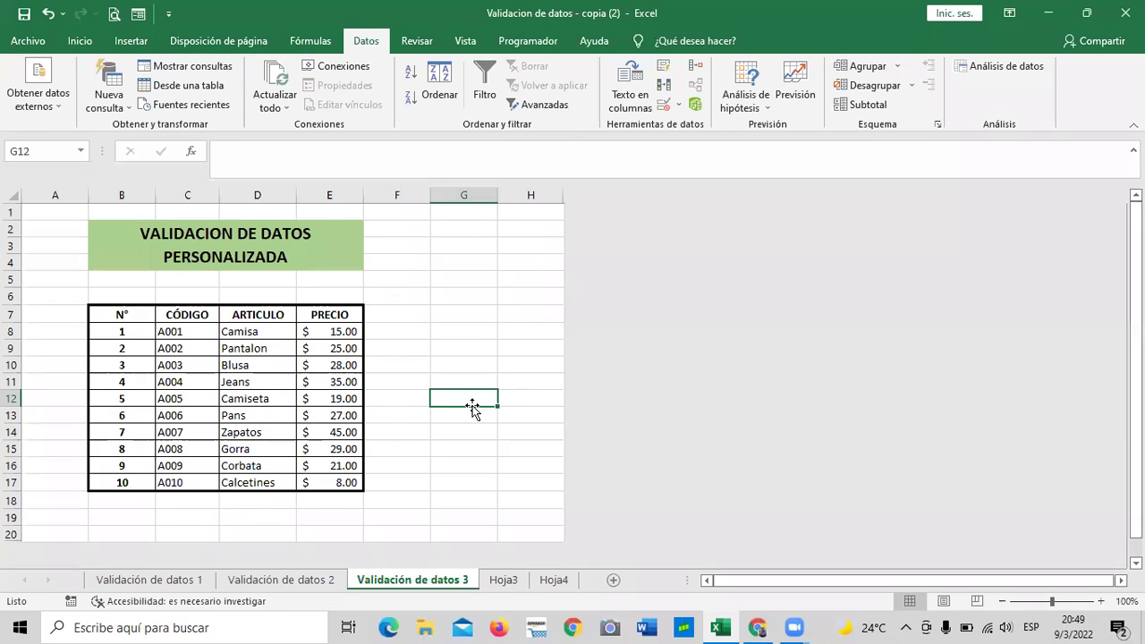
- Look through the workbook's sheets from Validación de datos 1 onward, ending on Hoja4
{"action": "left_click", "coordinate": [172, 579]}
{"action": "left_click", "coordinate": [261, 579]}
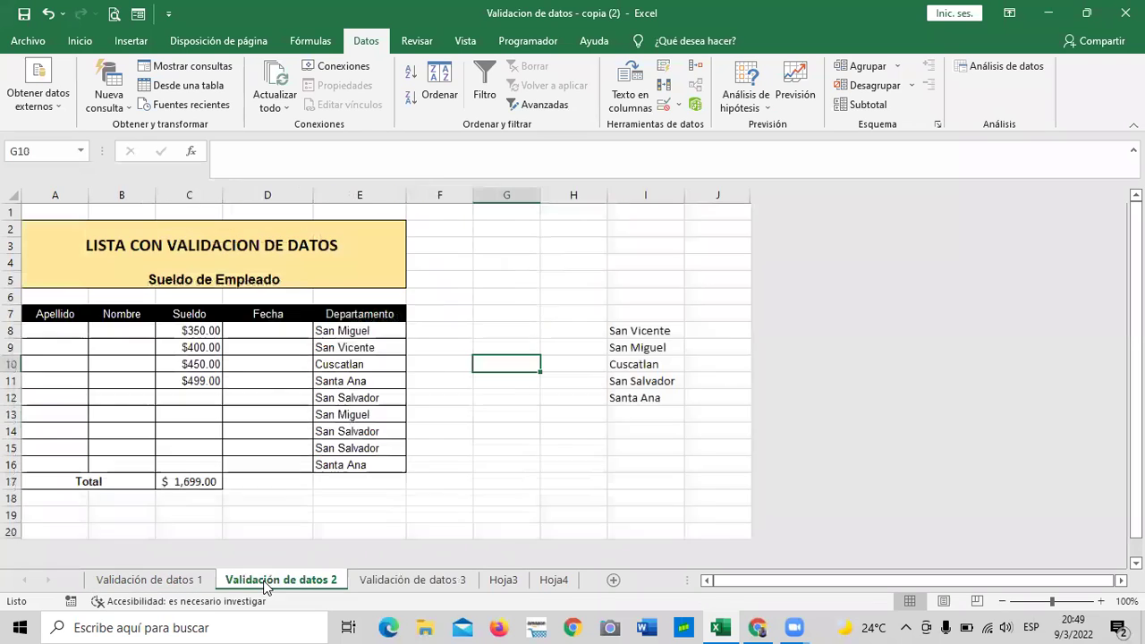
{"action": "left_click", "coordinate": [417, 580]}
{"action": "left_click", "coordinate": [517, 581]}
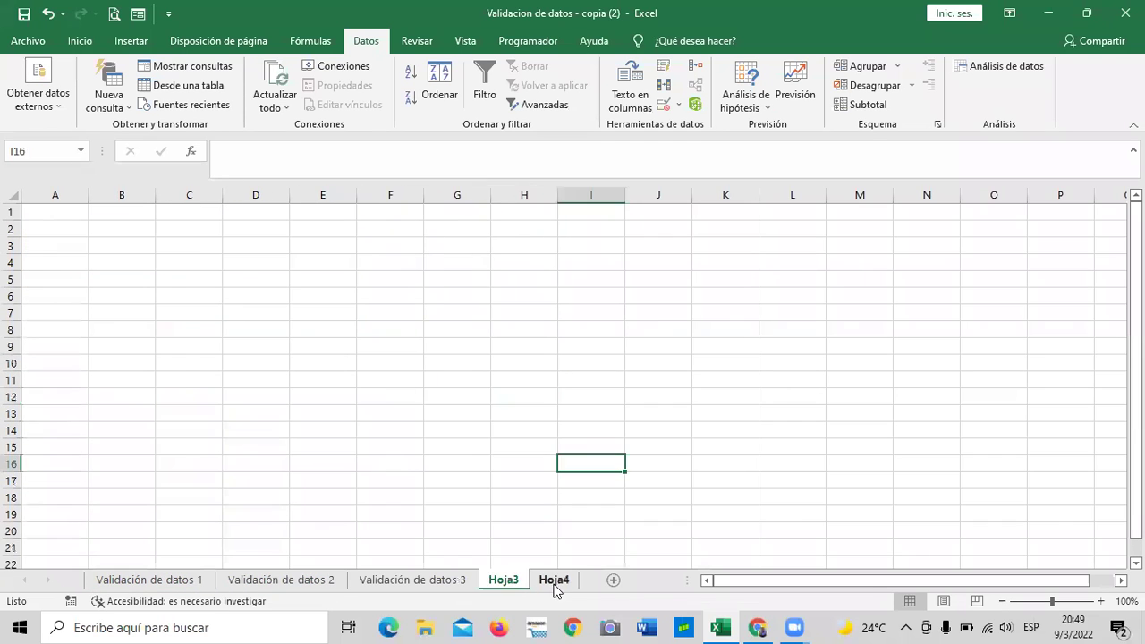
{"action": "left_click", "coordinate": [555, 582]}
{"action": "left_click", "coordinate": [442, 442]}
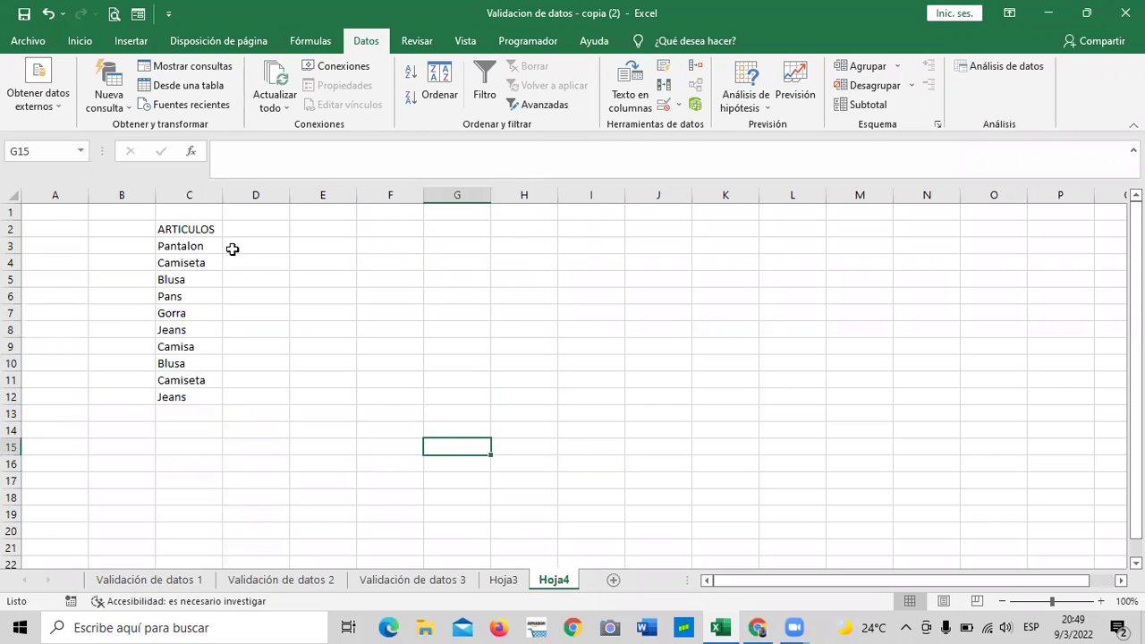
- Inspect the dropdown cells of the ARTICULOS column from C2 down to C9 on sheet Hoja4
{"action": "left_click", "coordinate": [191, 227]}
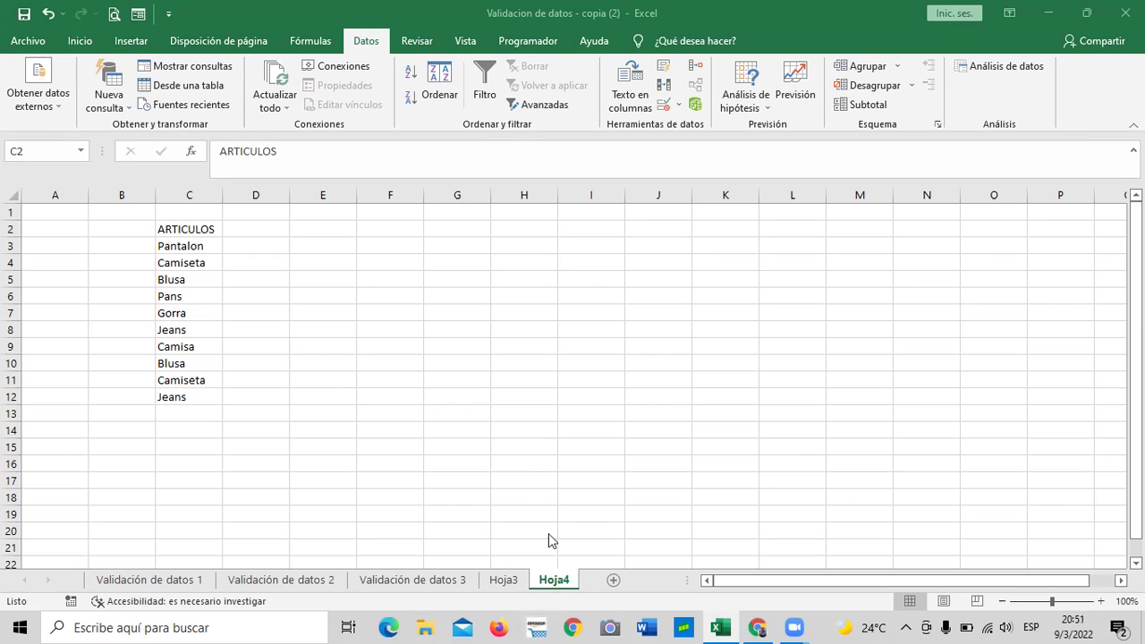
{"action": "left_click", "coordinate": [197, 262]}
{"action": "left_click", "coordinate": [198, 246]}
{"action": "left_click", "coordinate": [195, 273]}
{"action": "left_click", "coordinate": [188, 299]}
{"action": "left_click", "coordinate": [188, 313]}
{"action": "left_click", "coordinate": [197, 330]}
{"action": "left_click", "coordinate": [200, 348]}
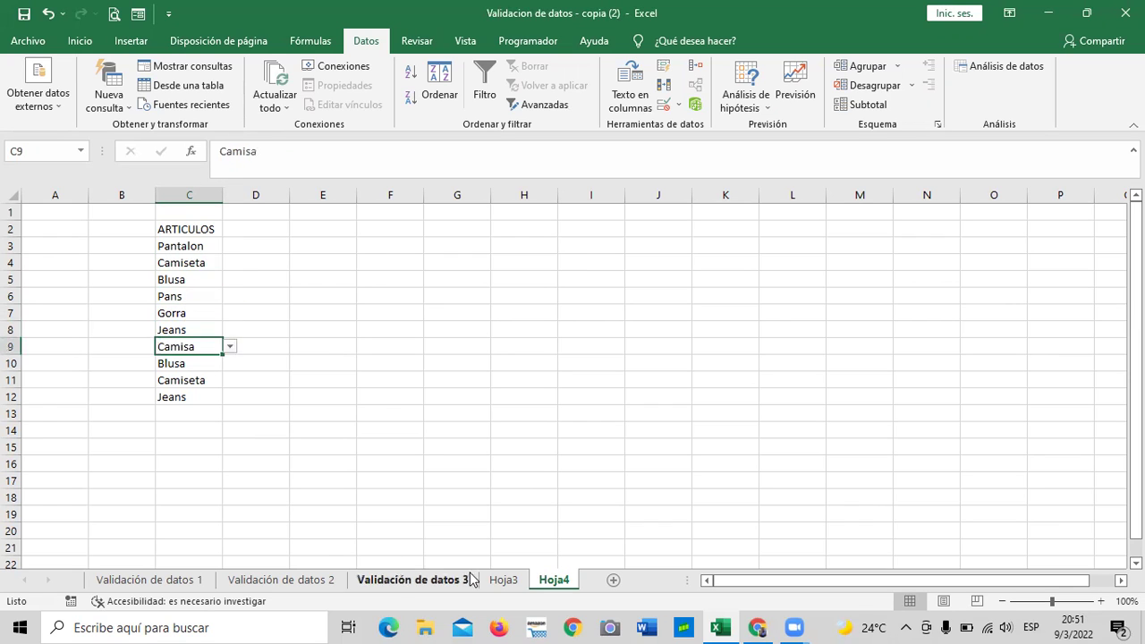
- Check the source range D8:D17 on sheet Validación de datos 3 and return to sheet Hoja4
{"action": "left_click", "coordinate": [405, 580]}
{"action": "left_click", "coordinate": [419, 487]}
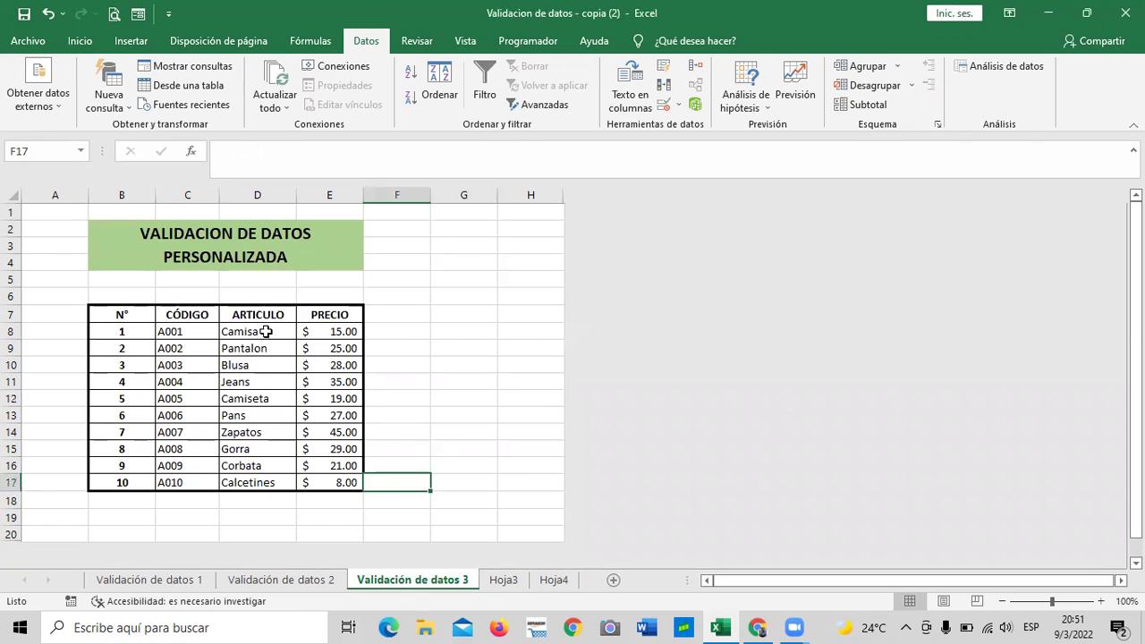
{"action": "left_click_drag", "start_coordinate": [259, 331], "coordinate": [256, 483]}
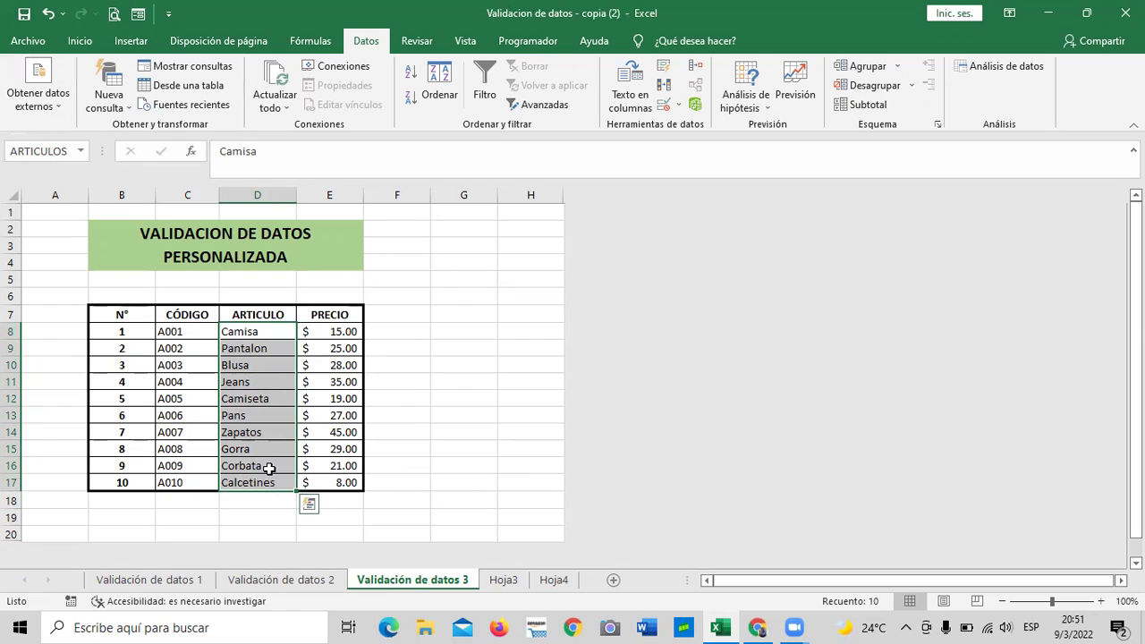
{"action": "left_click", "coordinate": [555, 583]}
{"action": "left_click", "coordinate": [528, 399]}
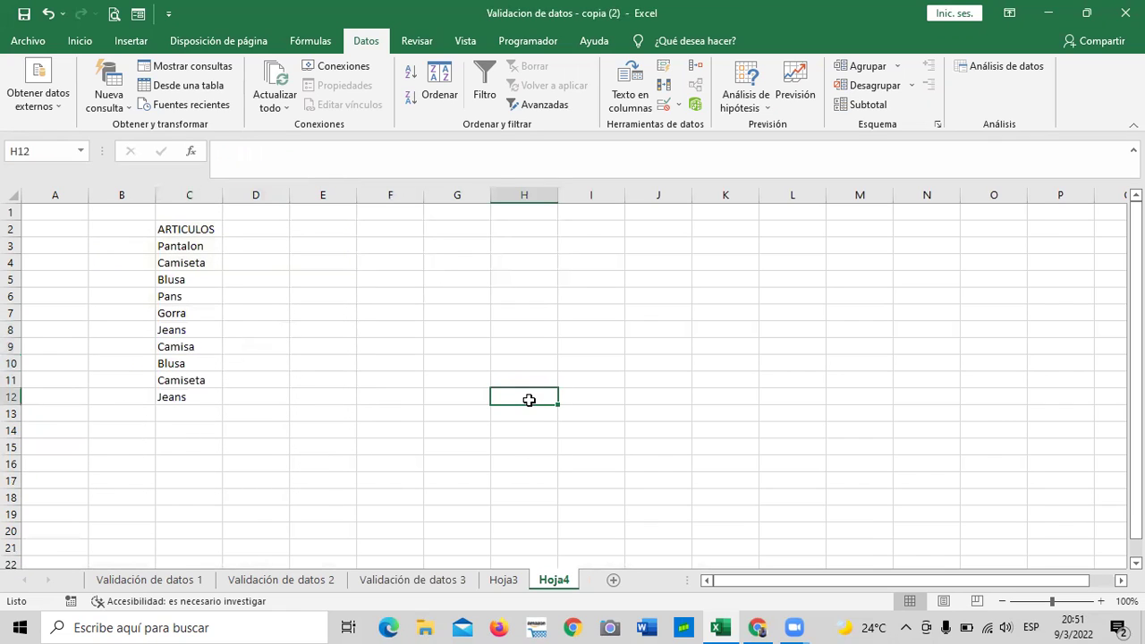
- Apply all borders to the ARTICULOS list C2:C12 on Hoja4 and widen column C slightly
{"action": "left_click_drag", "start_coordinate": [206, 227], "coordinate": [191, 397]}
{"action": "left_click", "coordinate": [78, 41]}
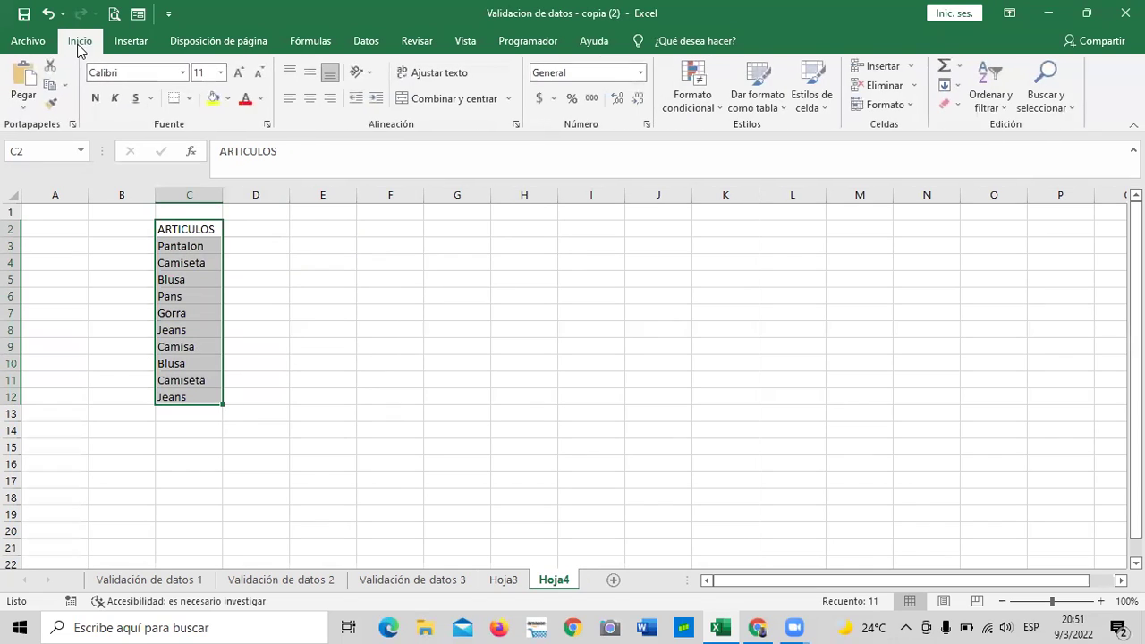
{"action": "left_click", "coordinate": [191, 98]}
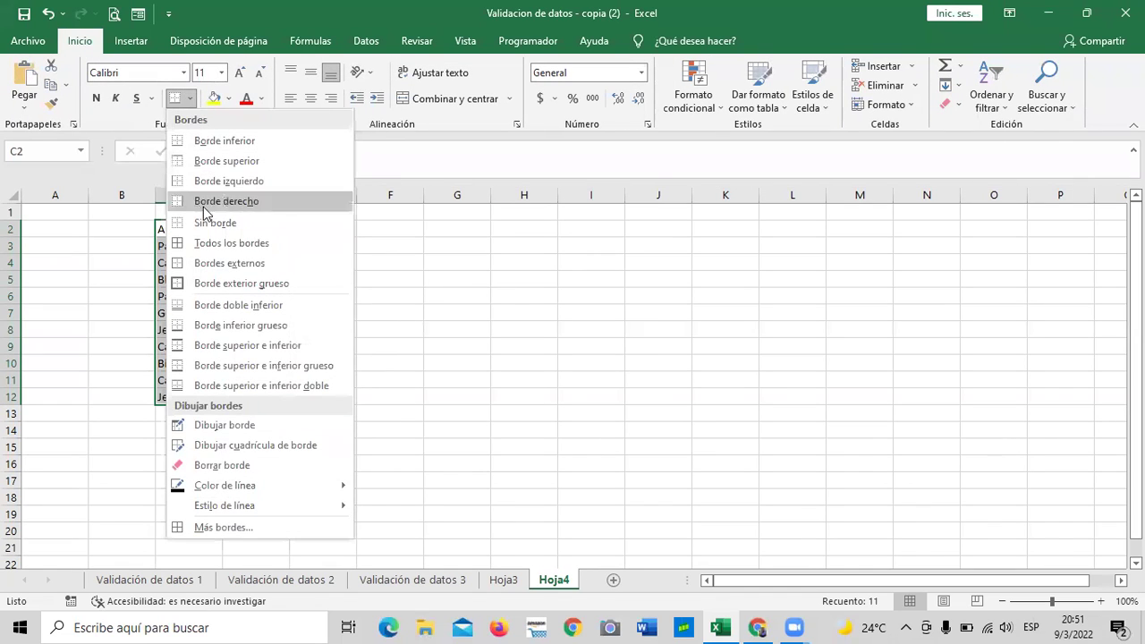
{"action": "left_click", "coordinate": [205, 244]}
{"action": "left_click", "coordinate": [380, 310]}
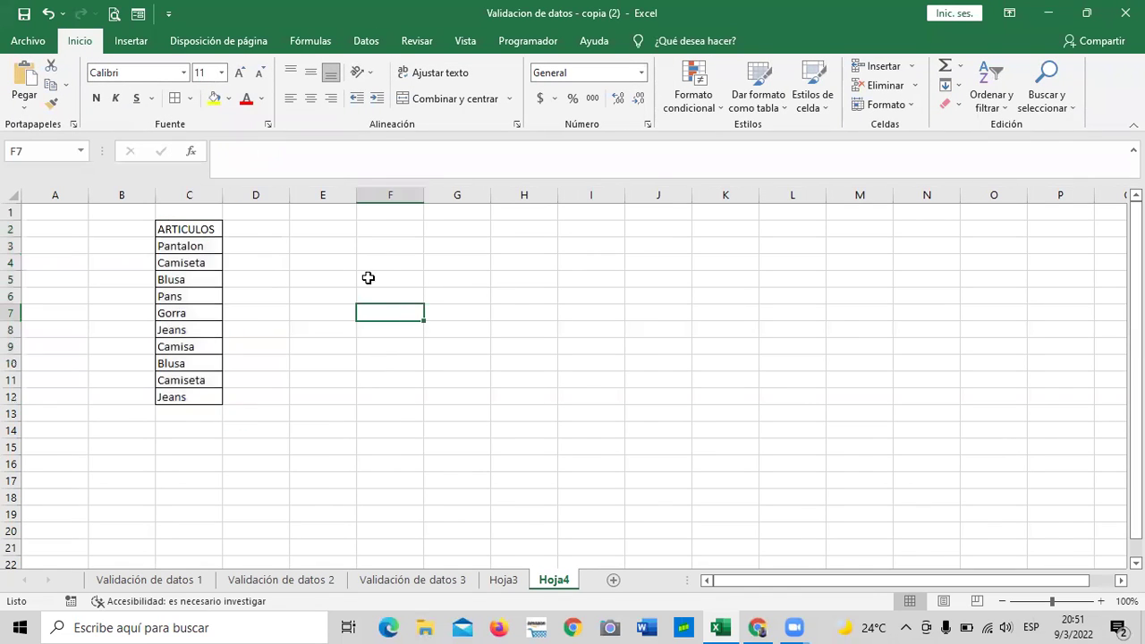
{"action": "left_click_drag", "start_coordinate": [227, 191], "coordinate": [241, 191]}
- Choose Blusa from the dropdown list in cell C3
{"action": "left_click", "coordinate": [235, 246]}
{"action": "left_click", "coordinate": [249, 248]}
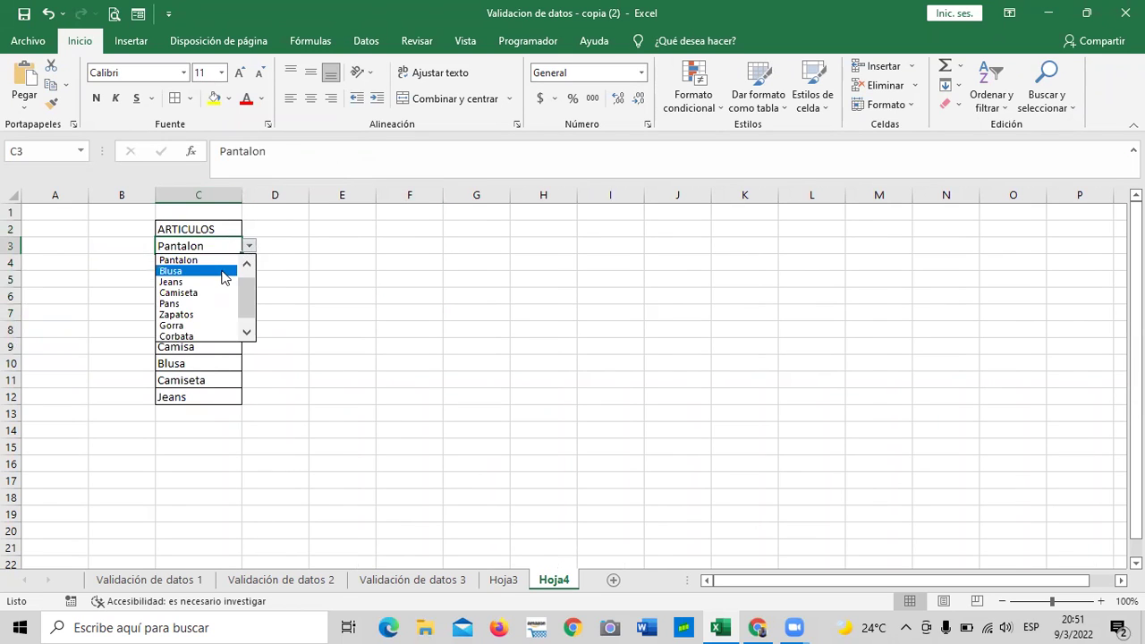
{"action": "left_click", "coordinate": [179, 270]}
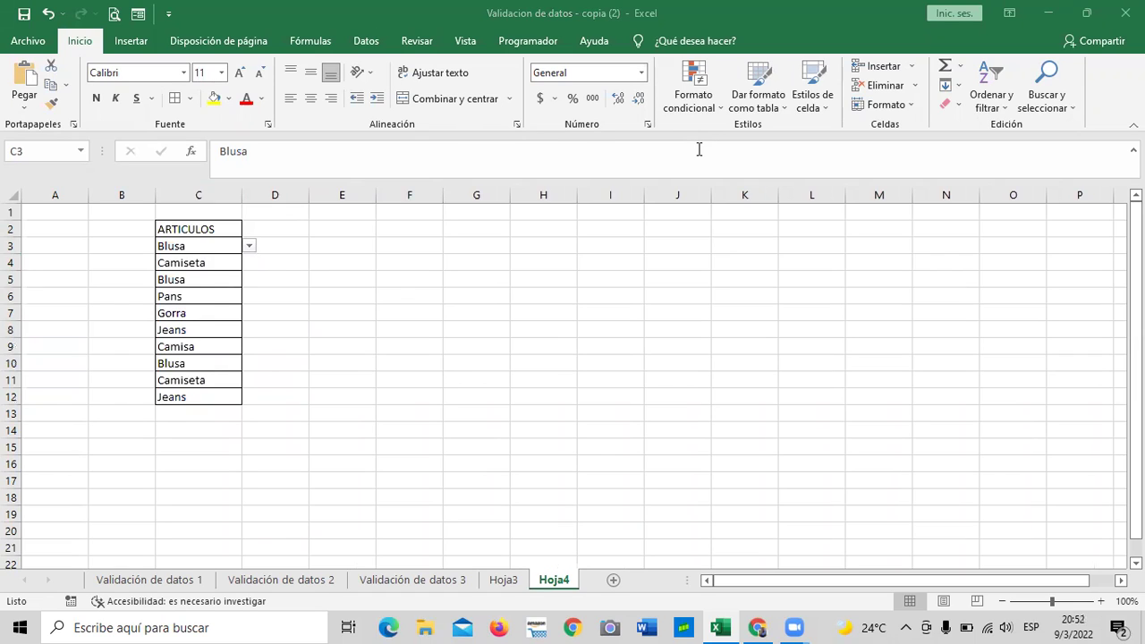
- Examine the range name assigned to D8:D17 on sheet Validación de datos 3, ending back on Hoja4
{"action": "left_click", "coordinate": [424, 582]}
{"action": "left_click", "coordinate": [464, 447]}
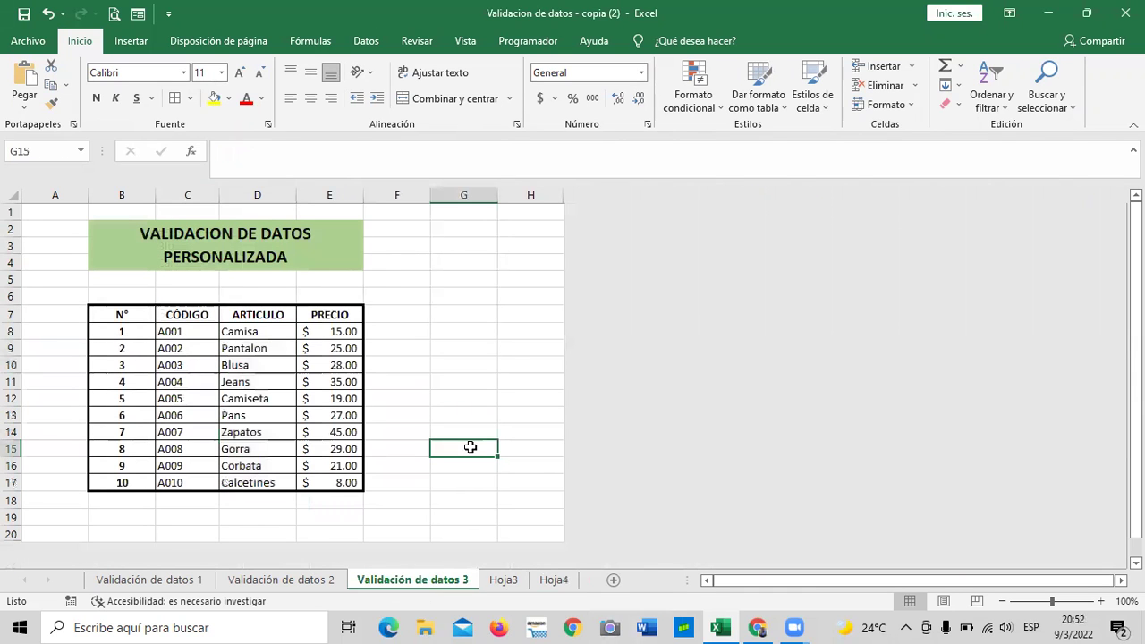
{"action": "left_click_drag", "start_coordinate": [273, 331], "coordinate": [296, 483]}
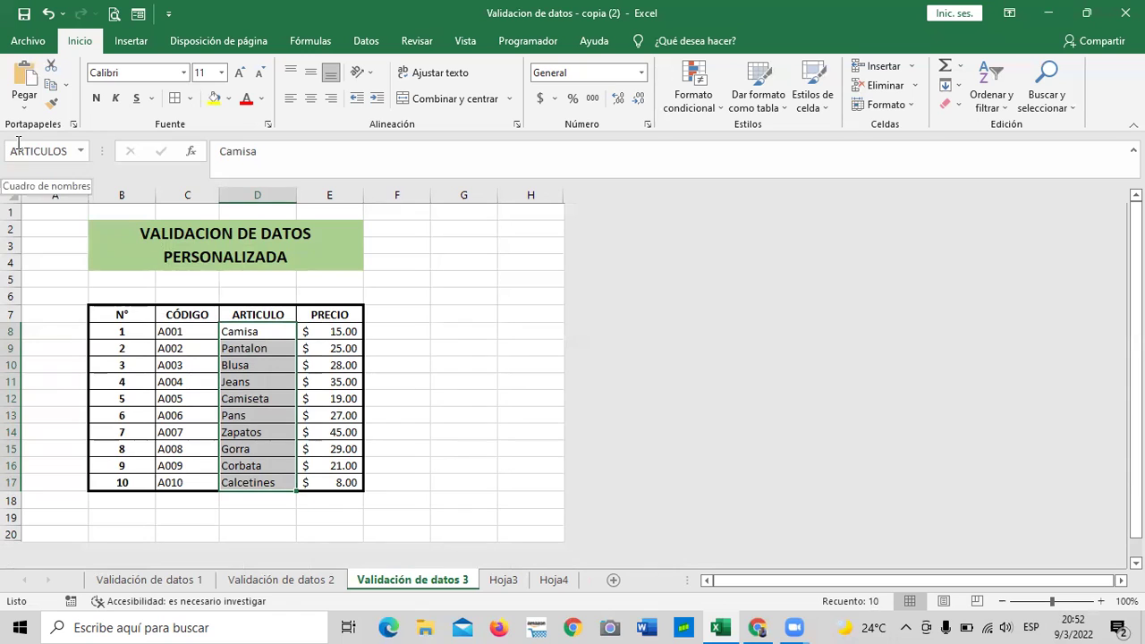
{"action": "left_click", "coordinate": [554, 579]}
{"action": "left_click", "coordinate": [313, 291]}
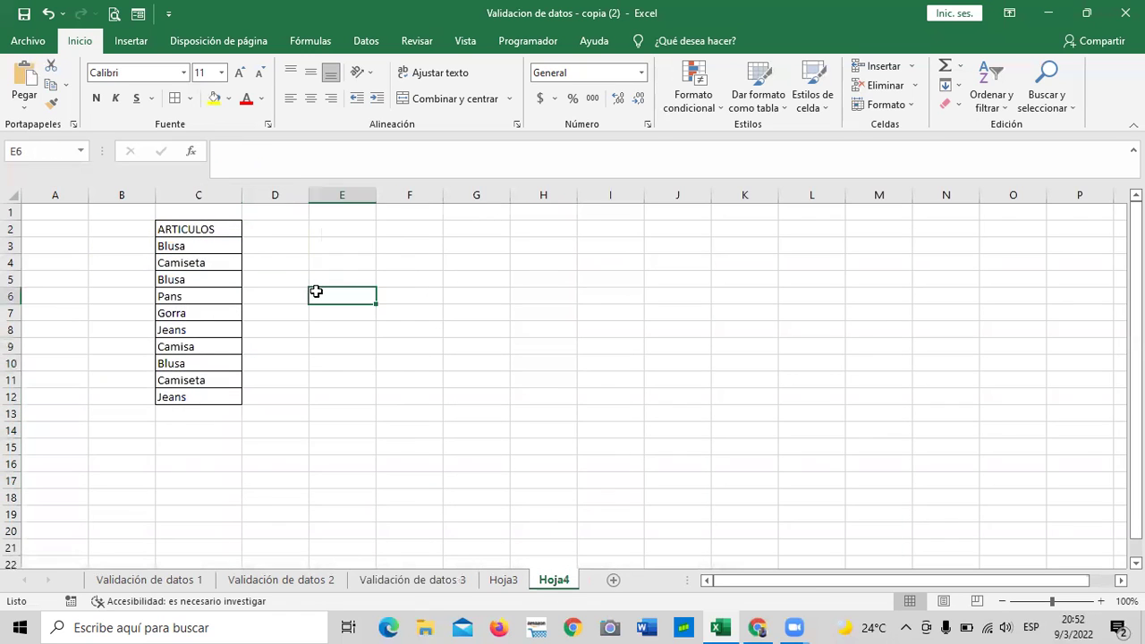
- Apply a Lista data validation with source =ARTICULOS to cells F2:F14 on Hoja4
{"action": "left_click_drag", "start_coordinate": [412, 231], "coordinate": [409, 448]}
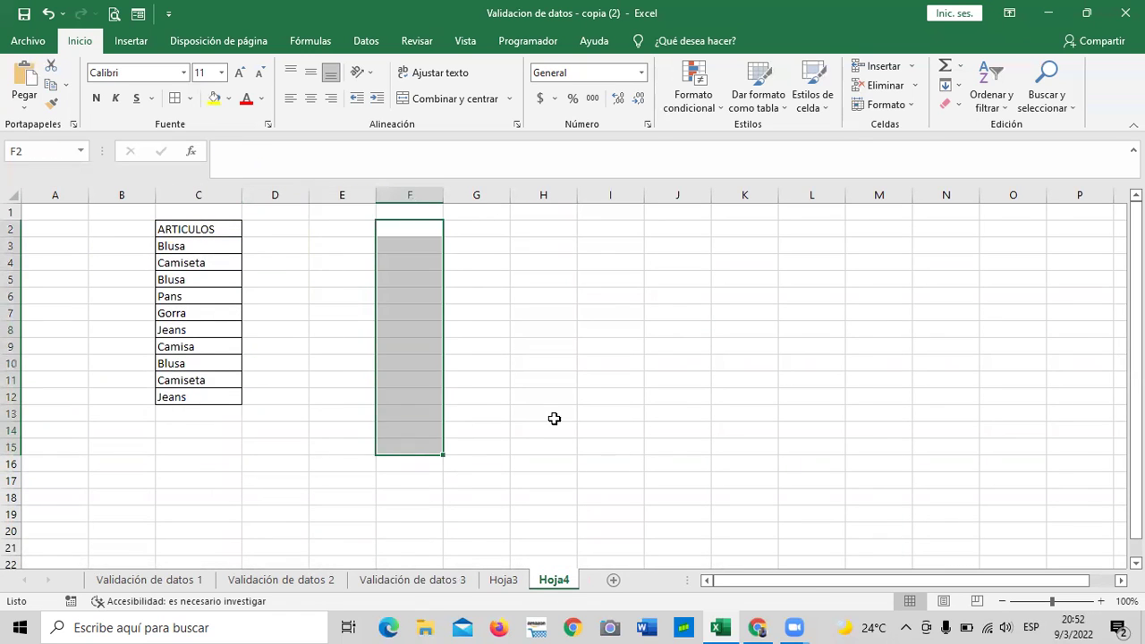
{"action": "left_click", "coordinate": [610, 396]}
{"action": "left_click_drag", "start_coordinate": [396, 230], "coordinate": [400, 428]}
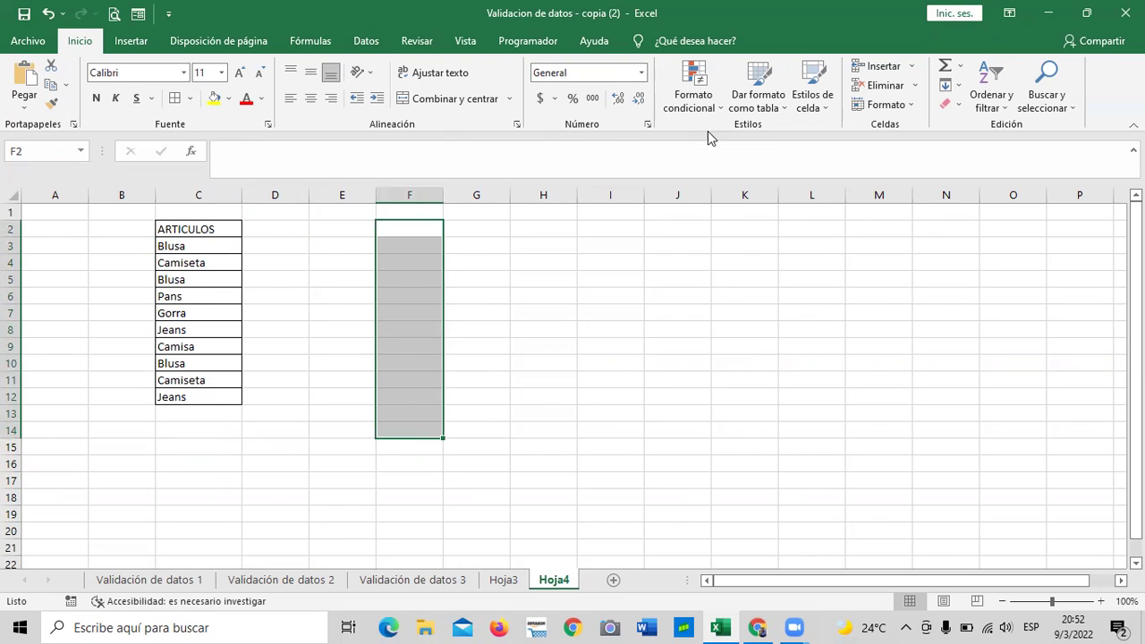
{"action": "left_click", "coordinate": [366, 41]}
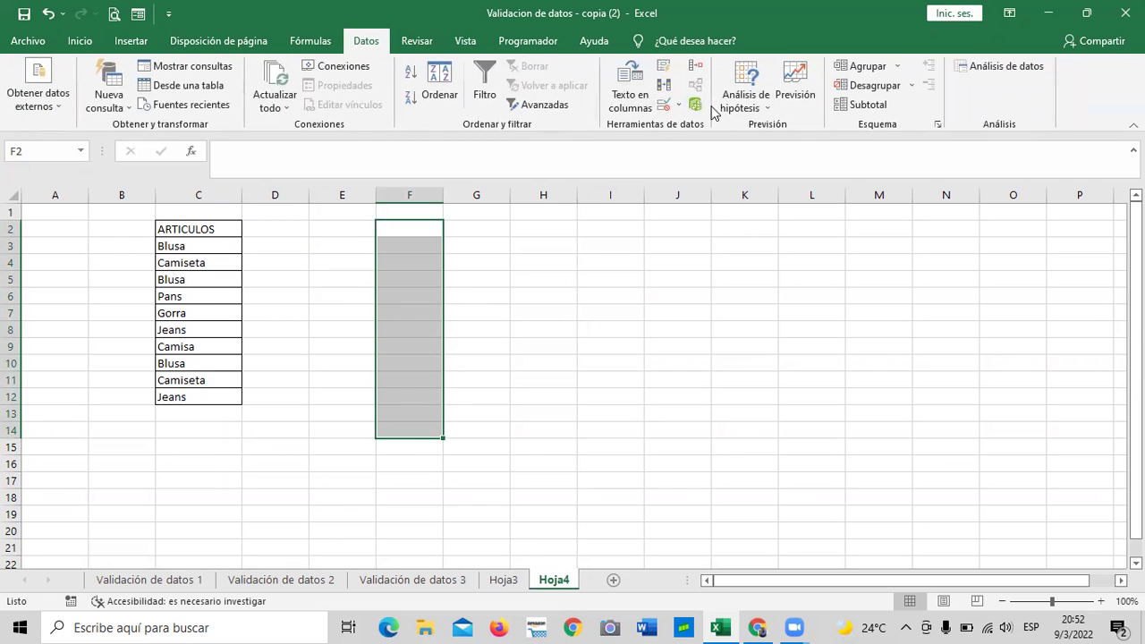
{"action": "left_click", "coordinate": [663, 105]}
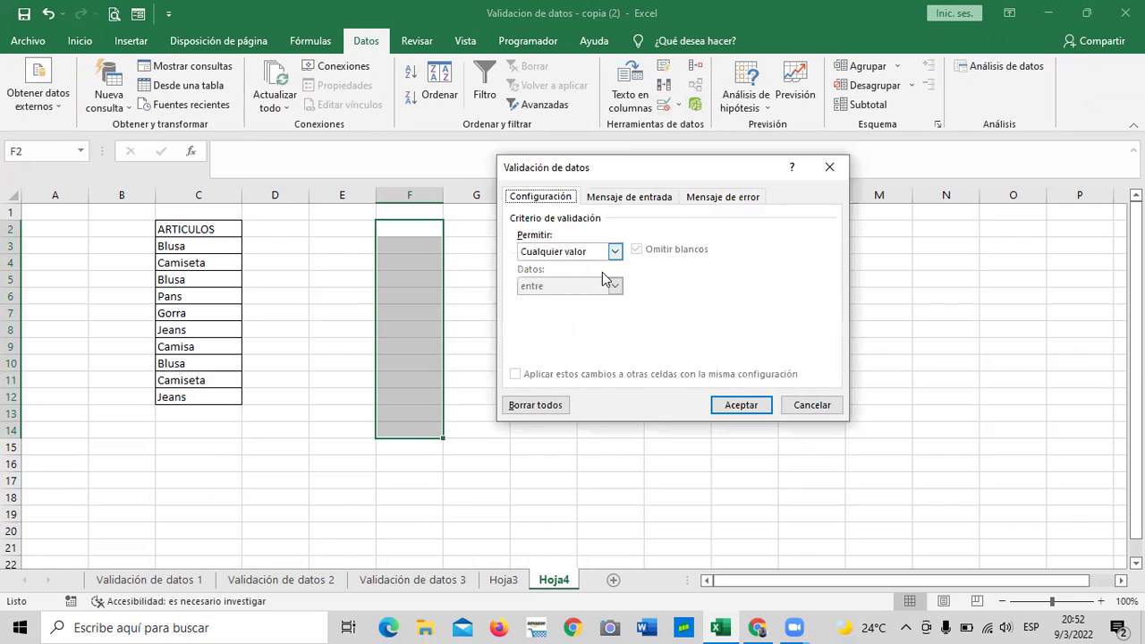
{"action": "left_click", "coordinate": [614, 251]}
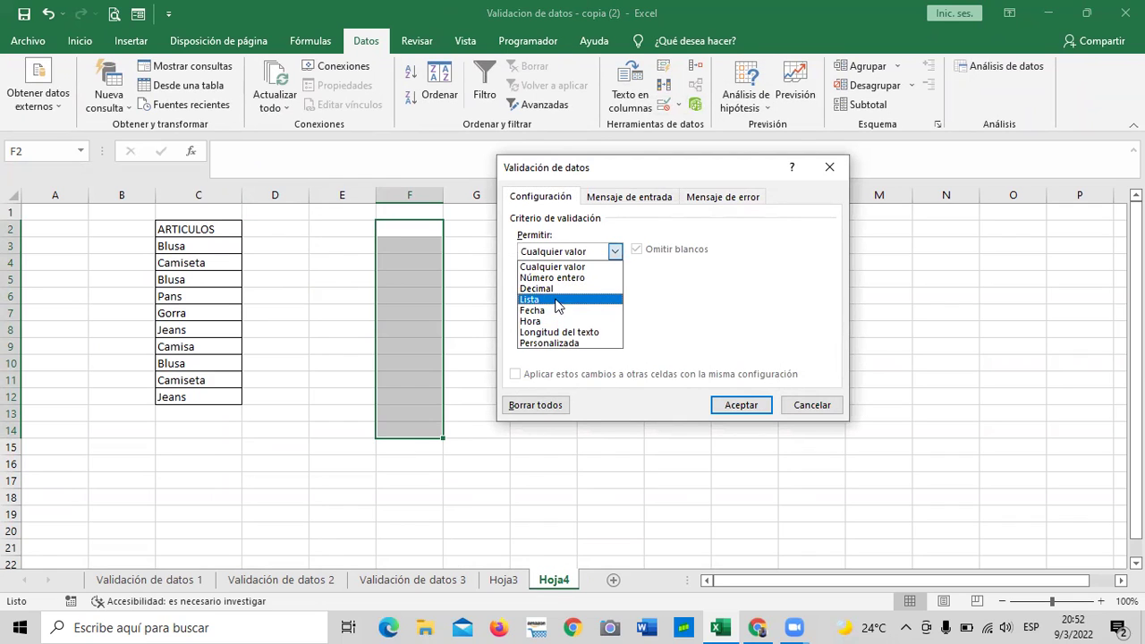
{"action": "left_click", "coordinate": [556, 301]}
{"action": "left_click", "coordinate": [564, 318]}
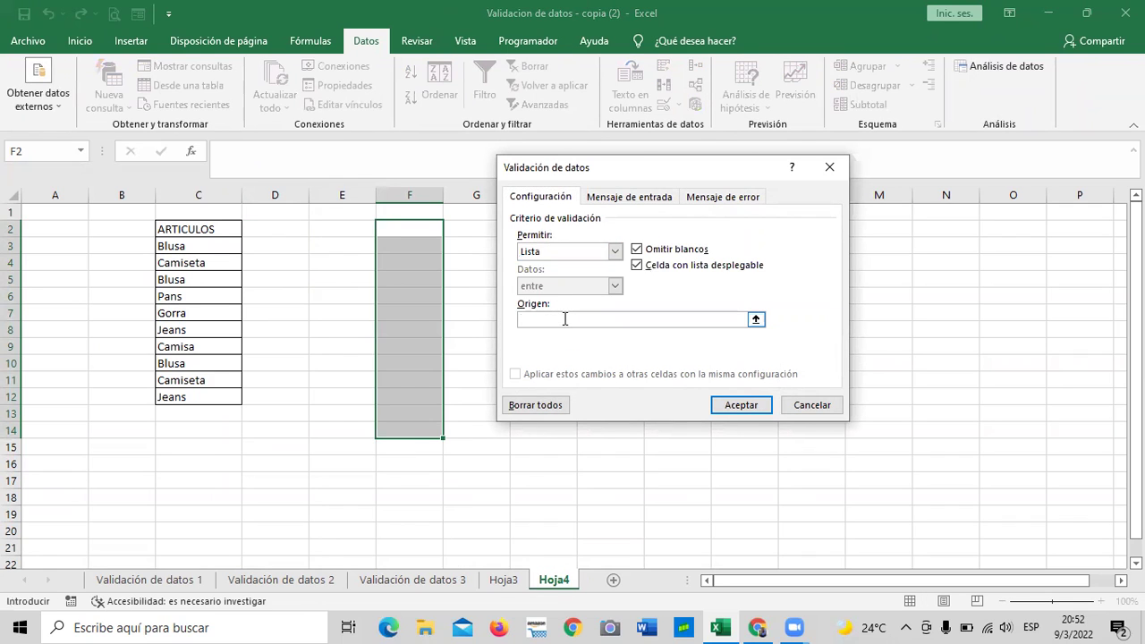
{"action": "type", "text": "="}
{"action": "type", "text": "ARTICULOS"}
{"action": "left_click", "coordinate": [737, 405]}
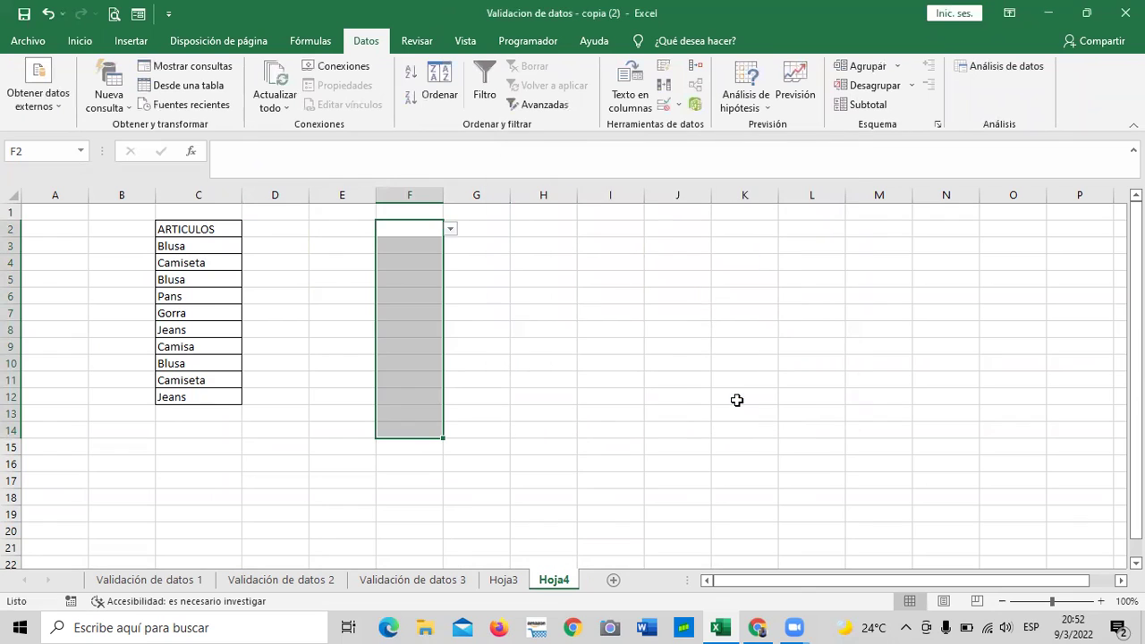
- Choose Pantalon from the dropdown lists in F2, F3 and F4, and Blusa in F5
{"action": "left_click_drag", "start_coordinate": [677, 313], "coordinate": [617, 313]}
{"action": "left_click", "coordinate": [407, 227]}
{"action": "left_click", "coordinate": [451, 229]}
{"action": "left_click", "coordinate": [417, 254]}
{"action": "left_click", "coordinate": [417, 245]}
{"action": "left_click", "coordinate": [450, 245]}
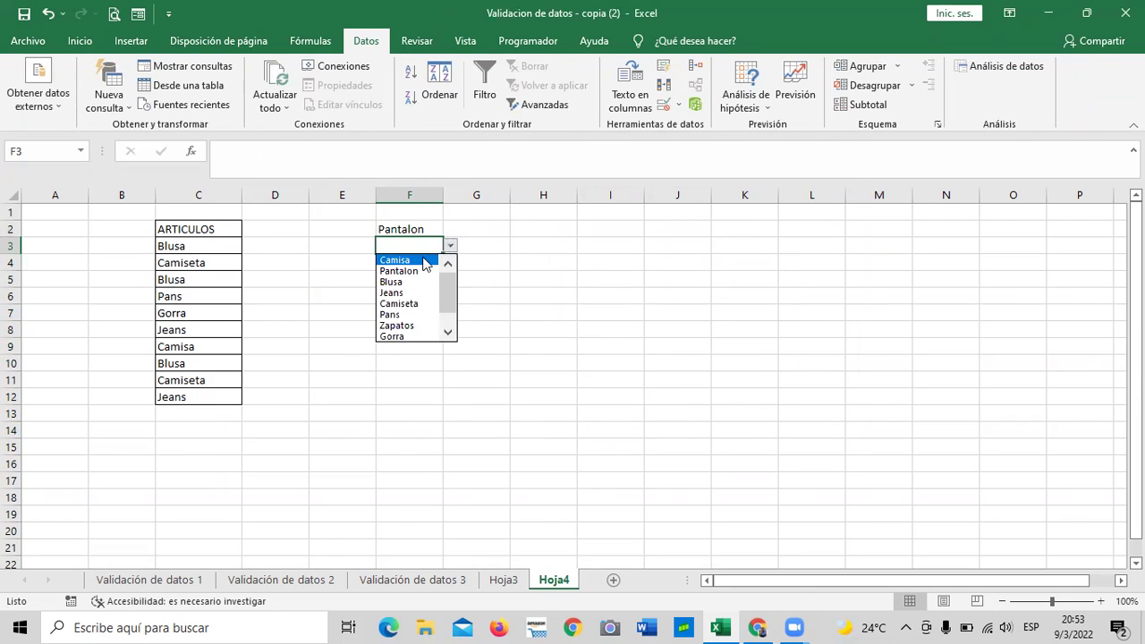
{"action": "left_click", "coordinate": [413, 270]}
{"action": "left_click", "coordinate": [413, 265]}
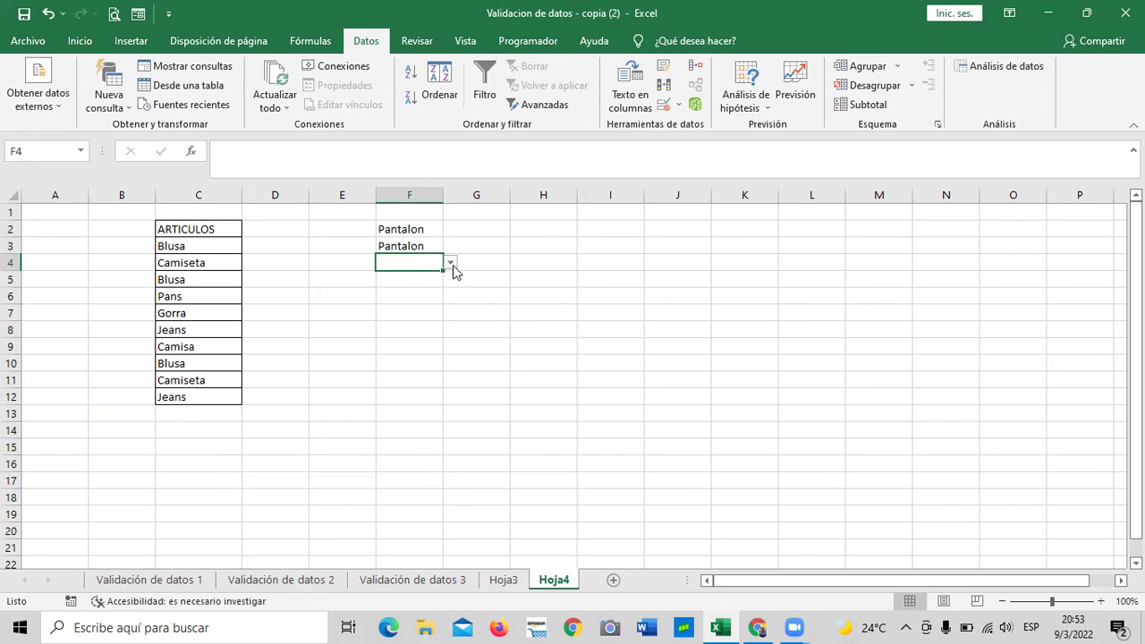
{"action": "left_click", "coordinate": [451, 262]}
{"action": "left_click", "coordinate": [420, 277]}
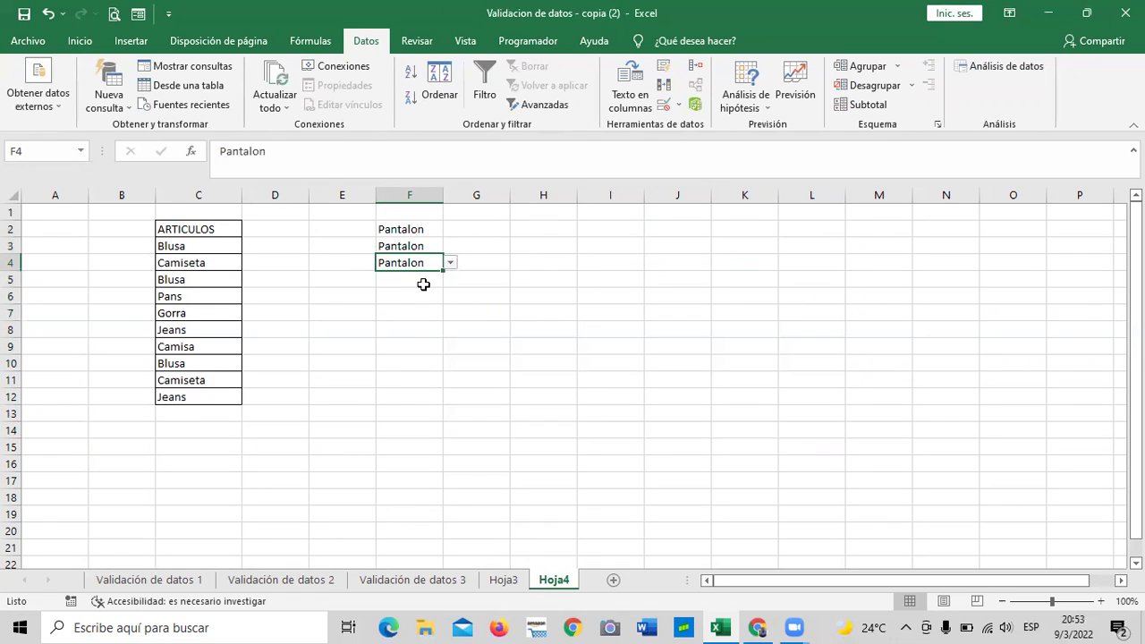
{"action": "left_click", "coordinate": [423, 284]}
{"action": "left_click", "coordinate": [451, 279]}
{"action": "left_click", "coordinate": [413, 306]}
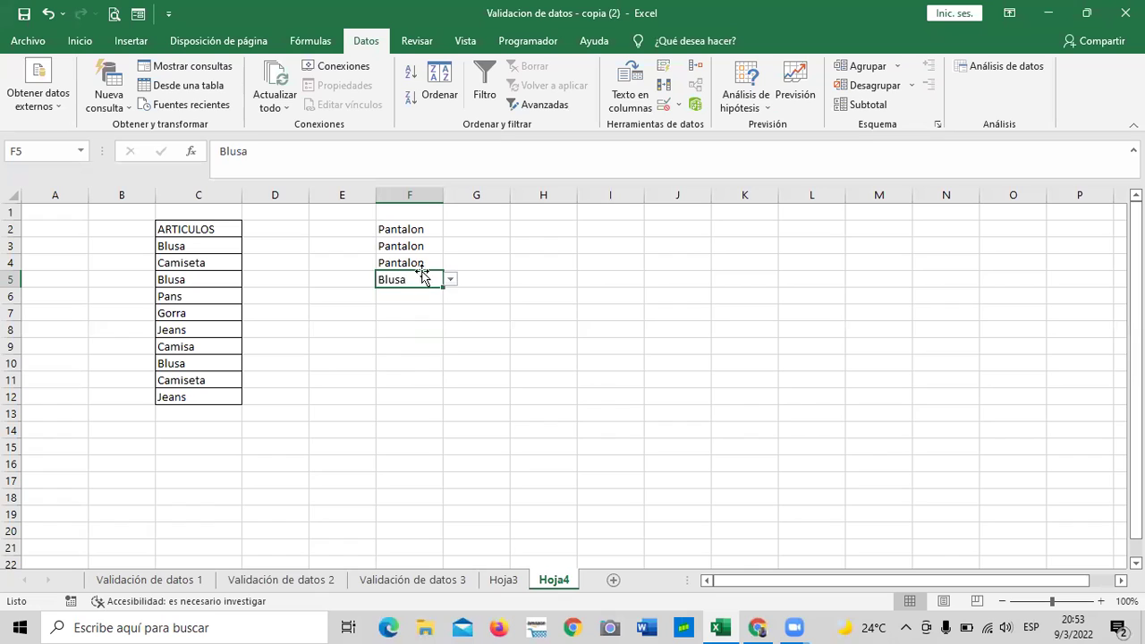
- Change the dropdown selection in F2 to Camiseta and in F4 to Zapatos
{"action": "left_click", "coordinate": [423, 265]}
{"action": "left_click", "coordinate": [427, 234]}
{"action": "left_click", "coordinate": [450, 230]}
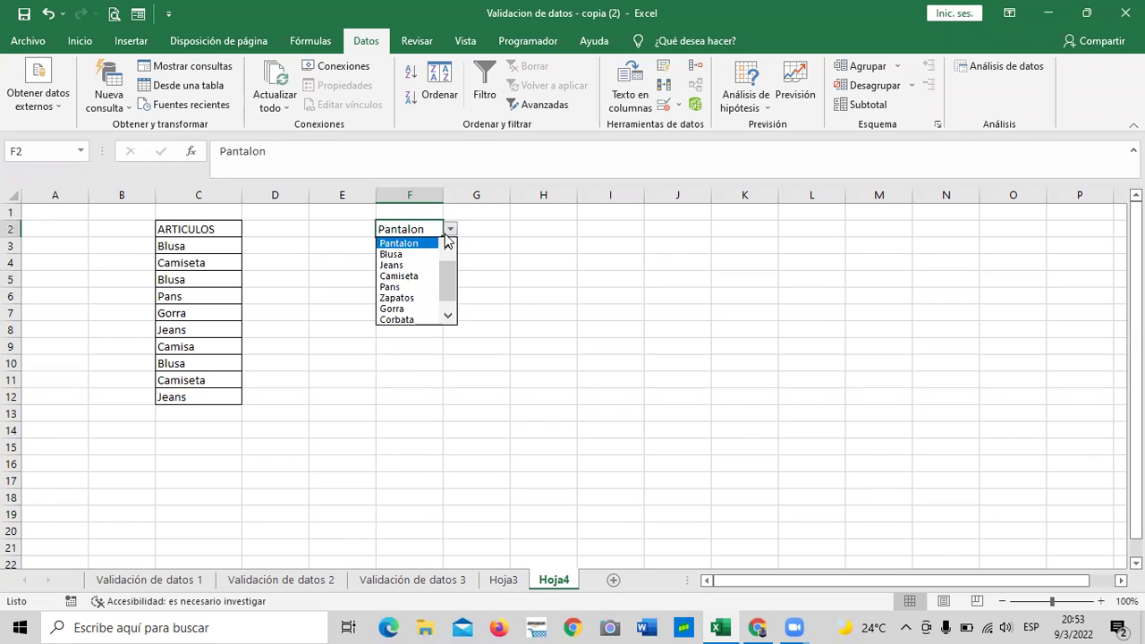
{"action": "left_click", "coordinate": [411, 276]}
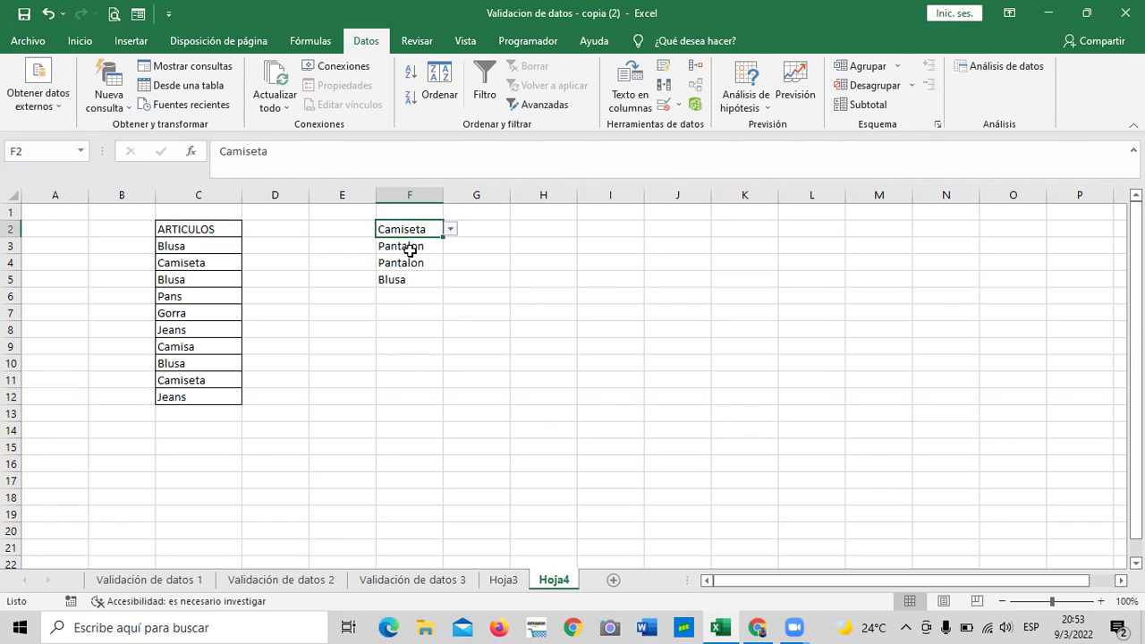
{"action": "left_click", "coordinate": [409, 262]}
{"action": "left_click", "coordinate": [450, 262]}
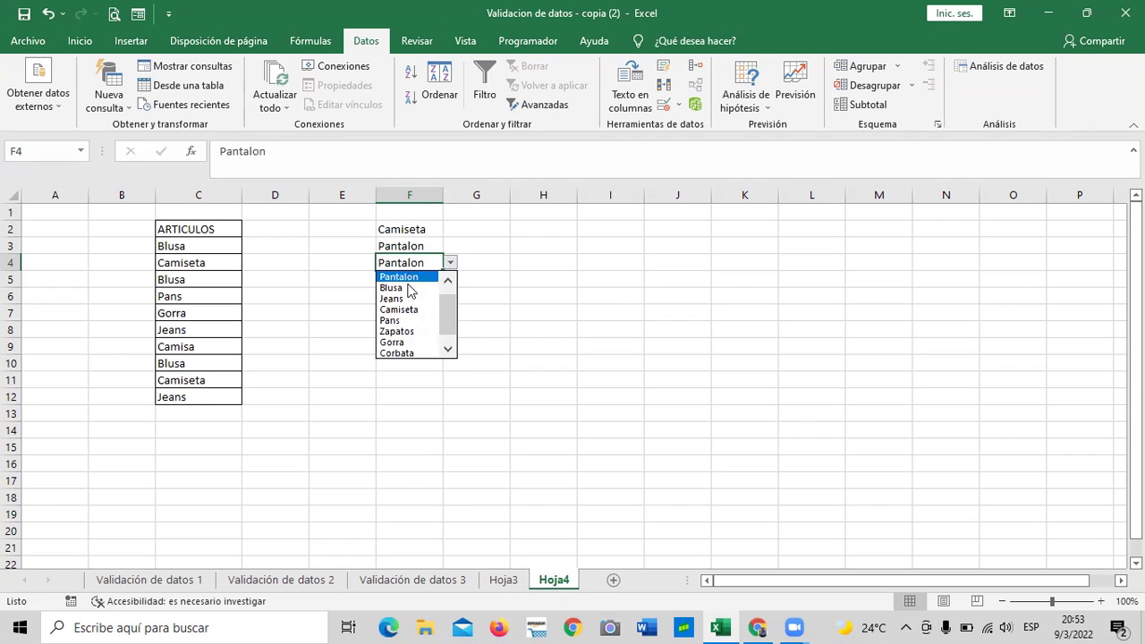
{"action": "left_click", "coordinate": [414, 332]}
- Choose Gorra from the dropdown list in F6 and Zapatos in F7
{"action": "left_click", "coordinate": [417, 295]}
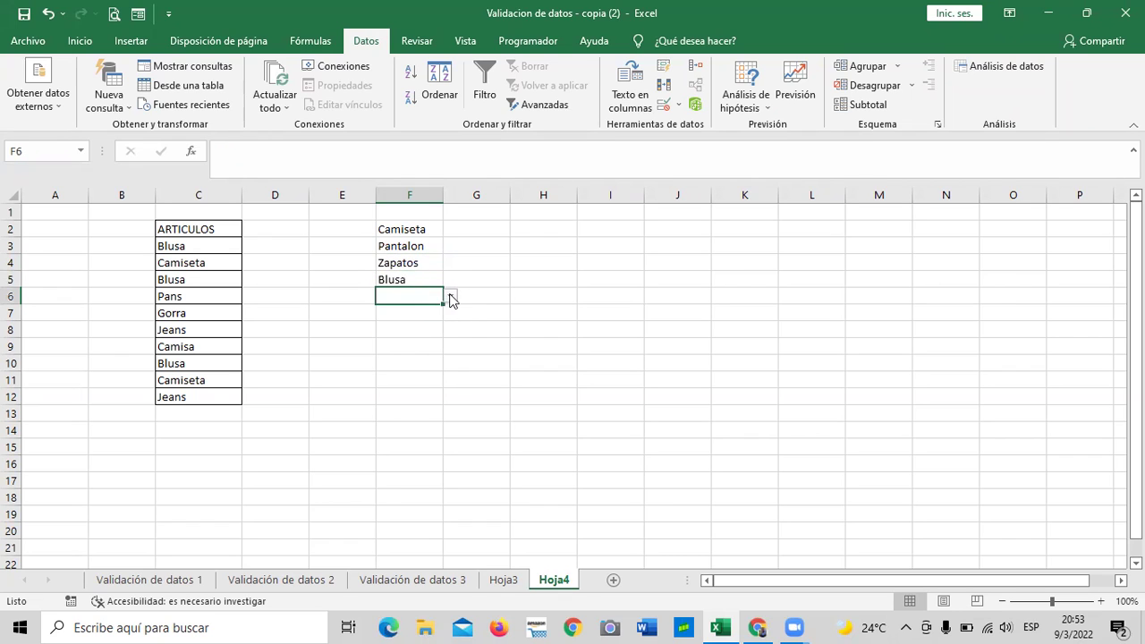
{"action": "left_click", "coordinate": [450, 299]}
{"action": "left_click", "coordinate": [420, 386]}
{"action": "left_click", "coordinate": [422, 315]}
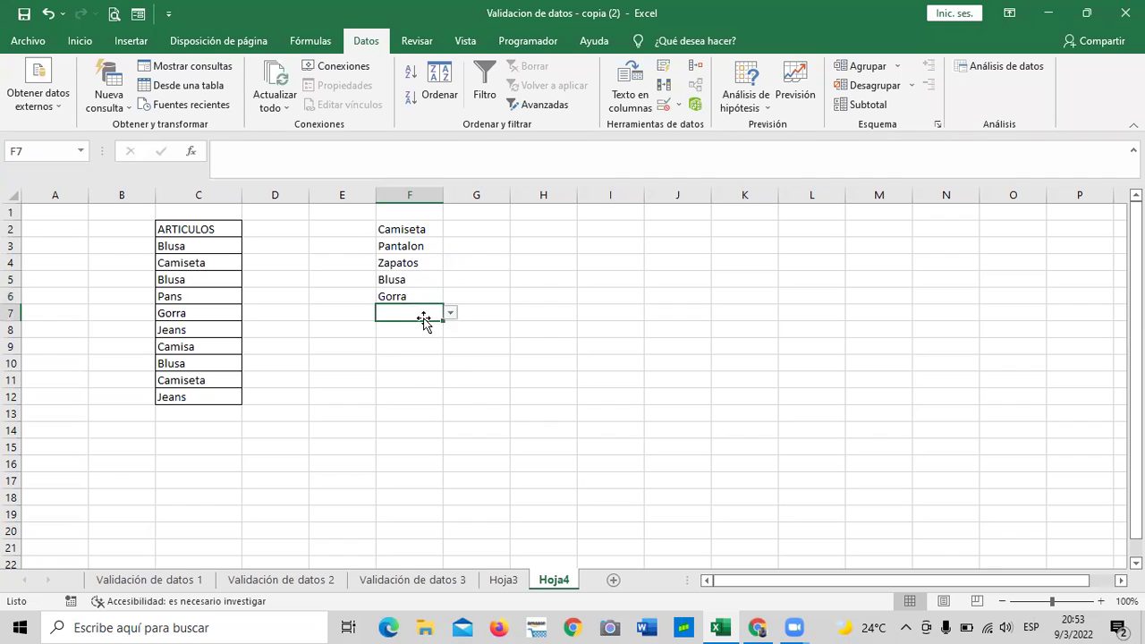
{"action": "left_click", "coordinate": [450, 312]}
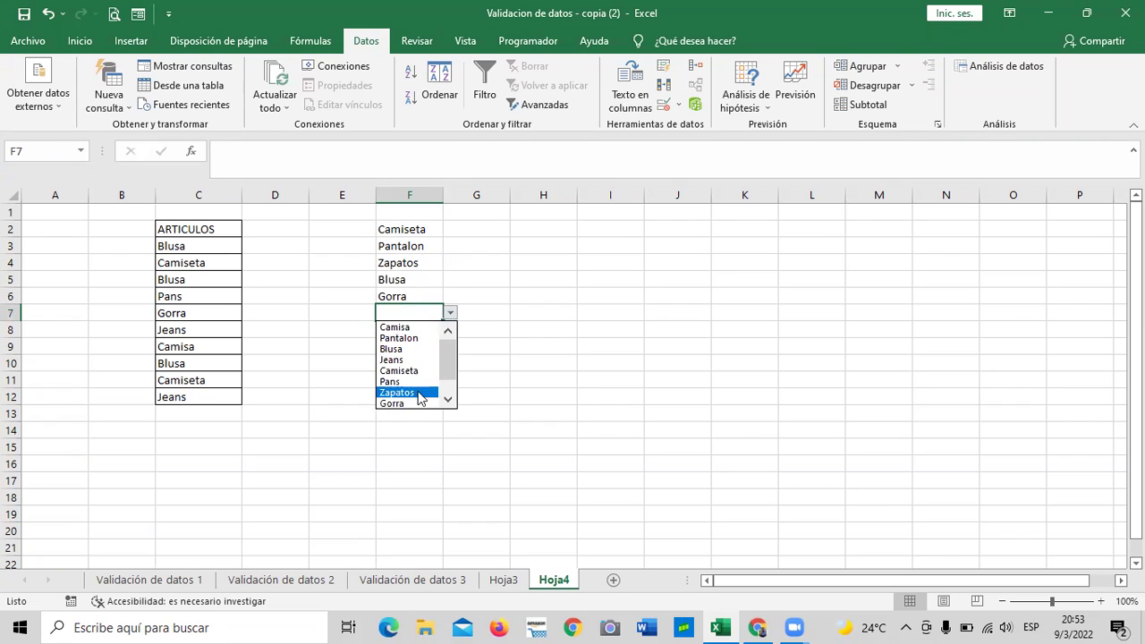
{"action": "left_click", "coordinate": [417, 392]}
{"action": "left_click", "coordinate": [507, 398]}
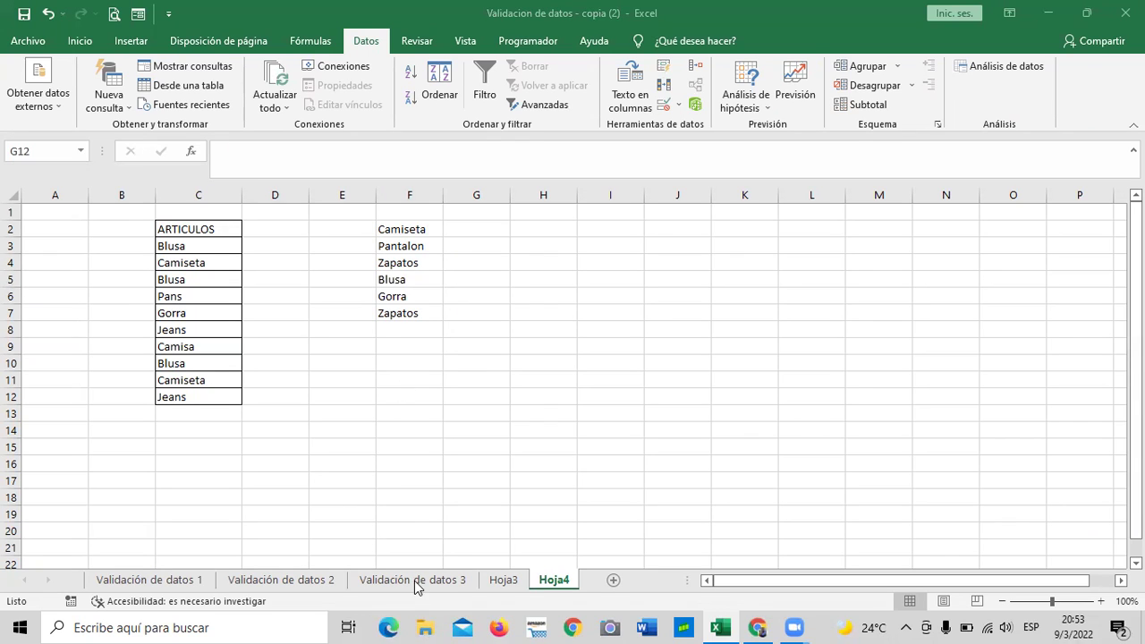
- Look at sheet Validación de datos 2 and examine the CÓDIGO cells C8:C17 on sheet Validación de datos 3
{"action": "left_click", "coordinate": [307, 580]}
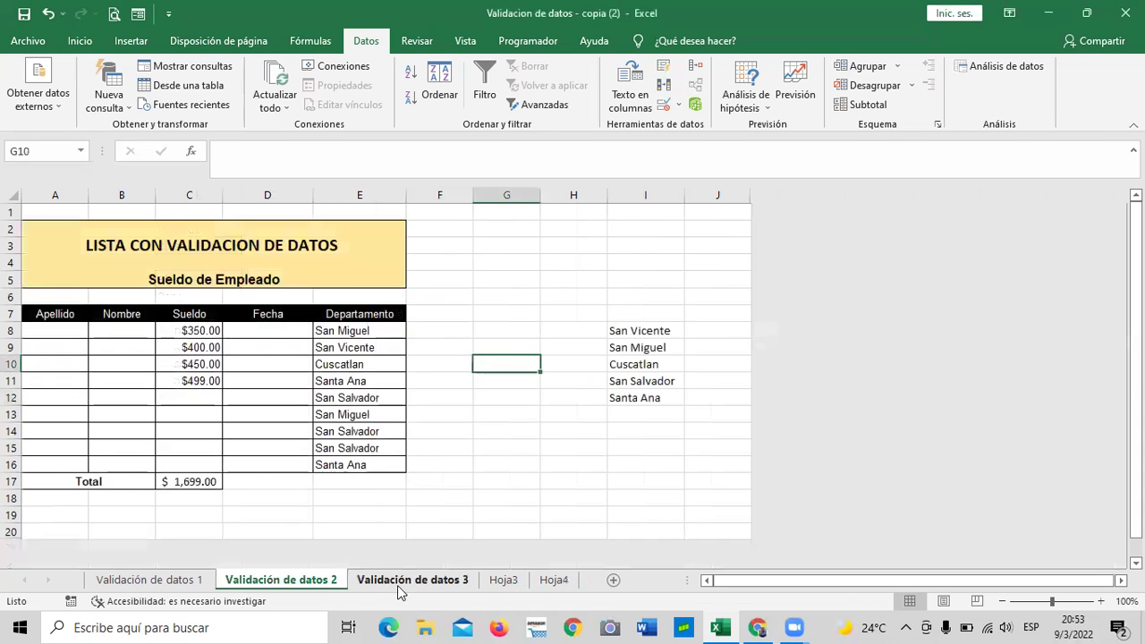
{"action": "left_click", "coordinate": [398, 582]}
{"action": "left_click_drag", "start_coordinate": [189, 330], "coordinate": [187, 473]}
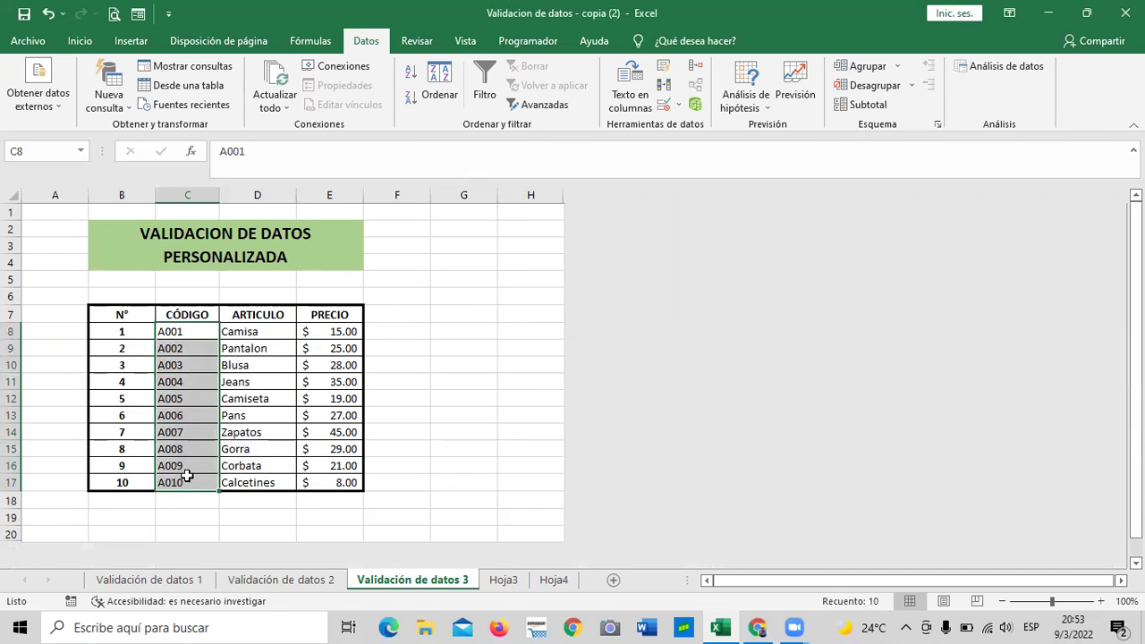
{"action": "left_click", "coordinate": [369, 348]}
{"action": "left_click_drag", "start_coordinate": [184, 329], "coordinate": [184, 482]}
{"action": "left_click", "coordinate": [435, 294]}
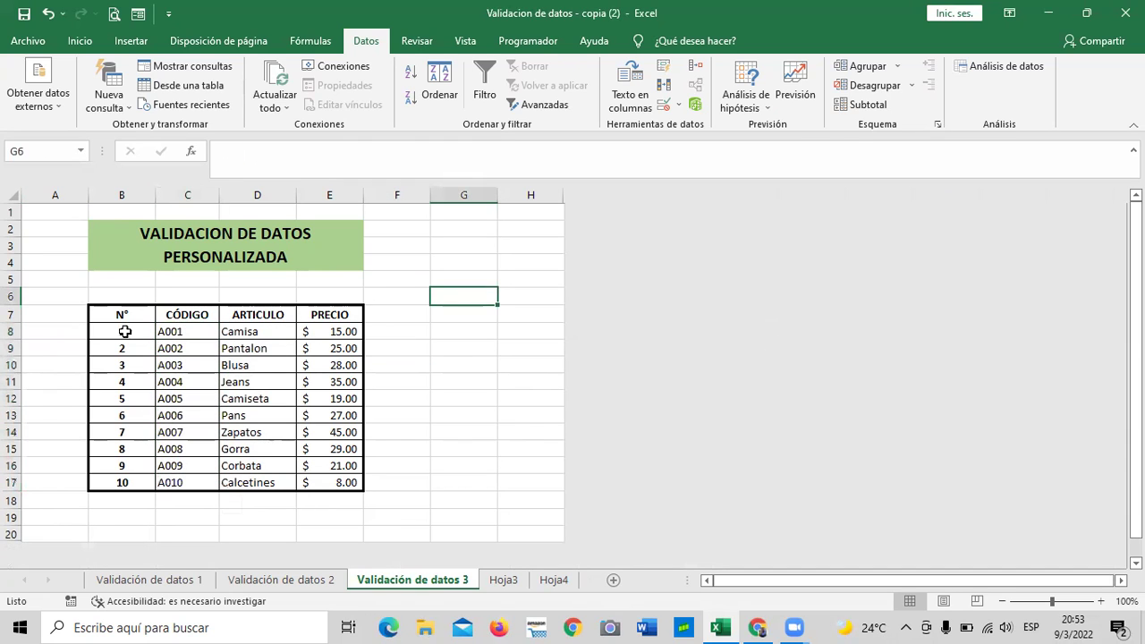
- Define the name CODIGO_DE_ARTICULOS for cells C8:C17 on sheet Validación de datos 3, with workbook scope
{"action": "left_click_drag", "start_coordinate": [172, 325], "coordinate": [184, 480]}
{"action": "left_click", "coordinate": [67, 148]}
{"action": "key", "text": "BackSpace"}
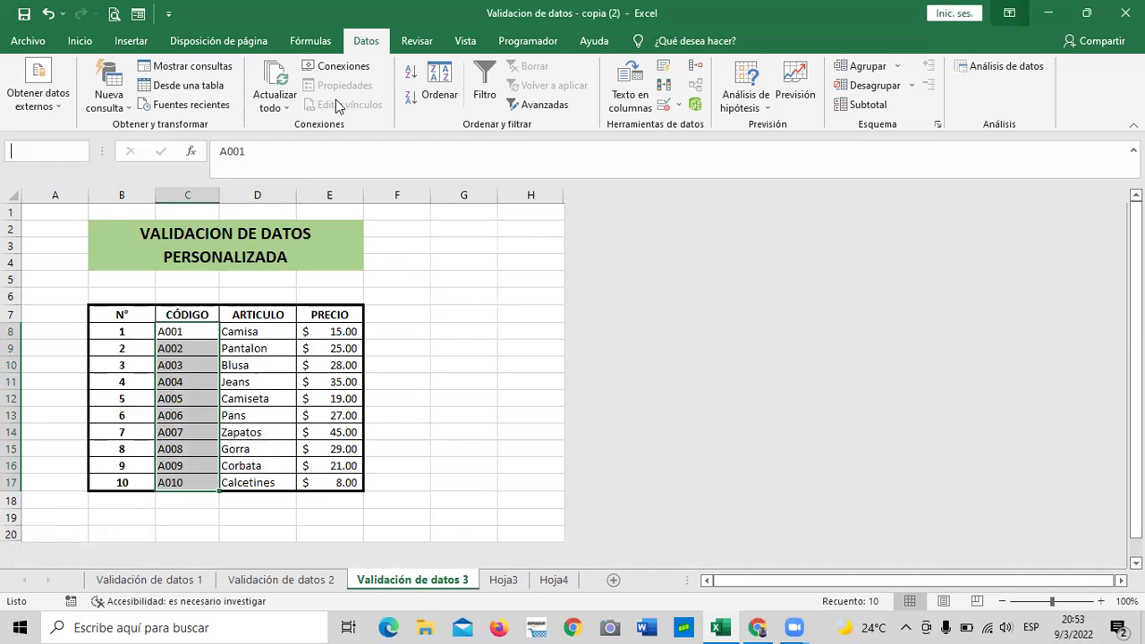
{"action": "left_click", "coordinate": [179, 332]}
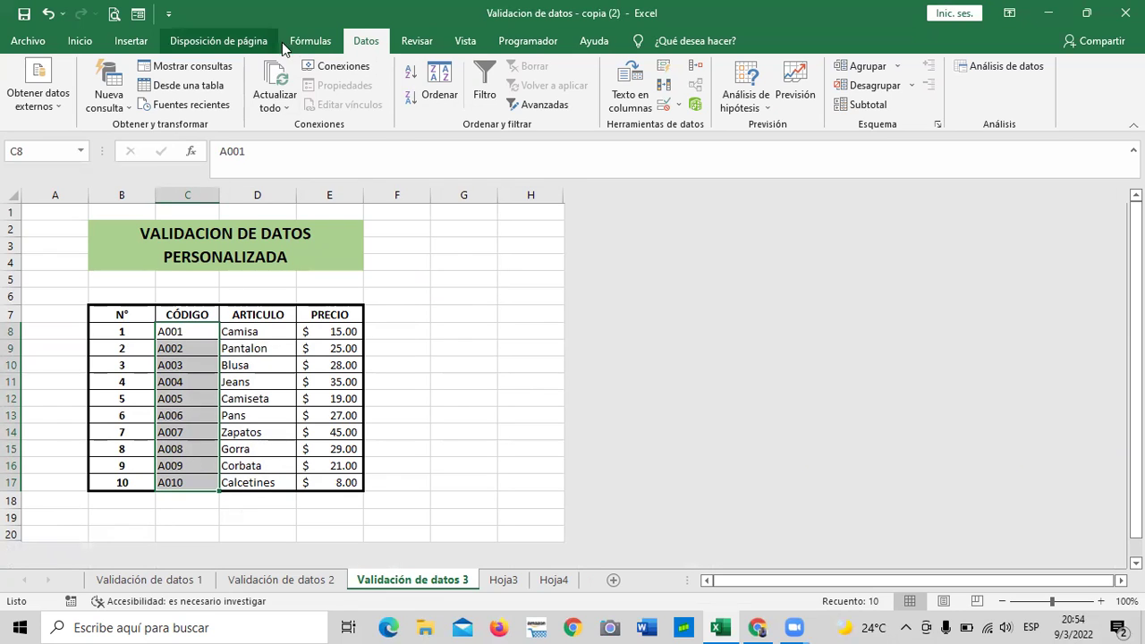
{"action": "left_click", "coordinate": [310, 41]}
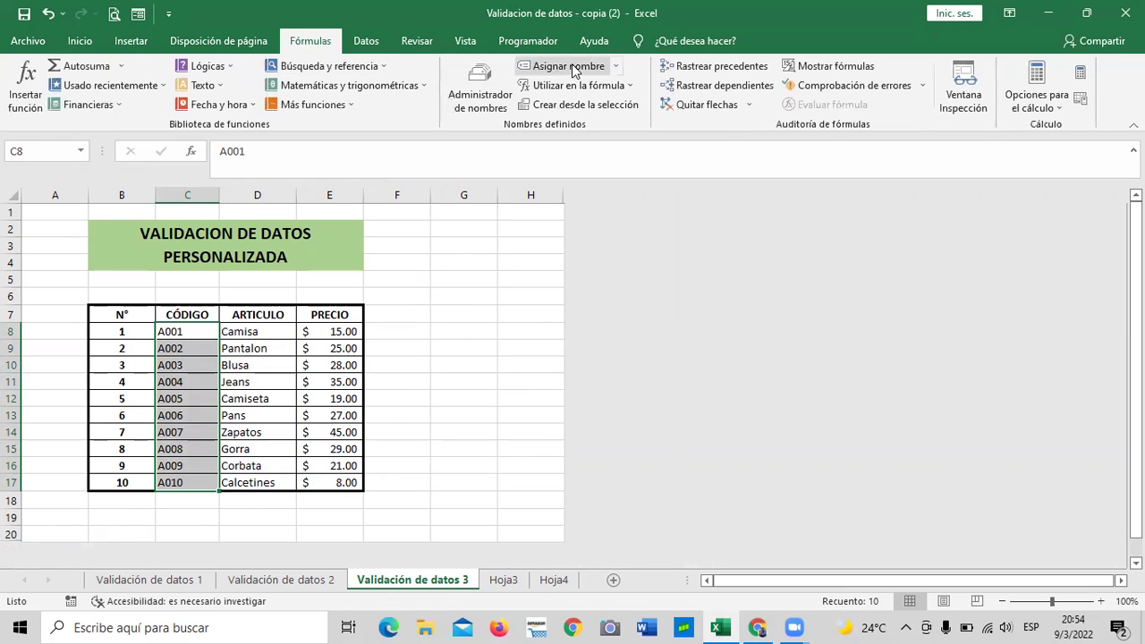
{"action": "left_click", "coordinate": [573, 68]}
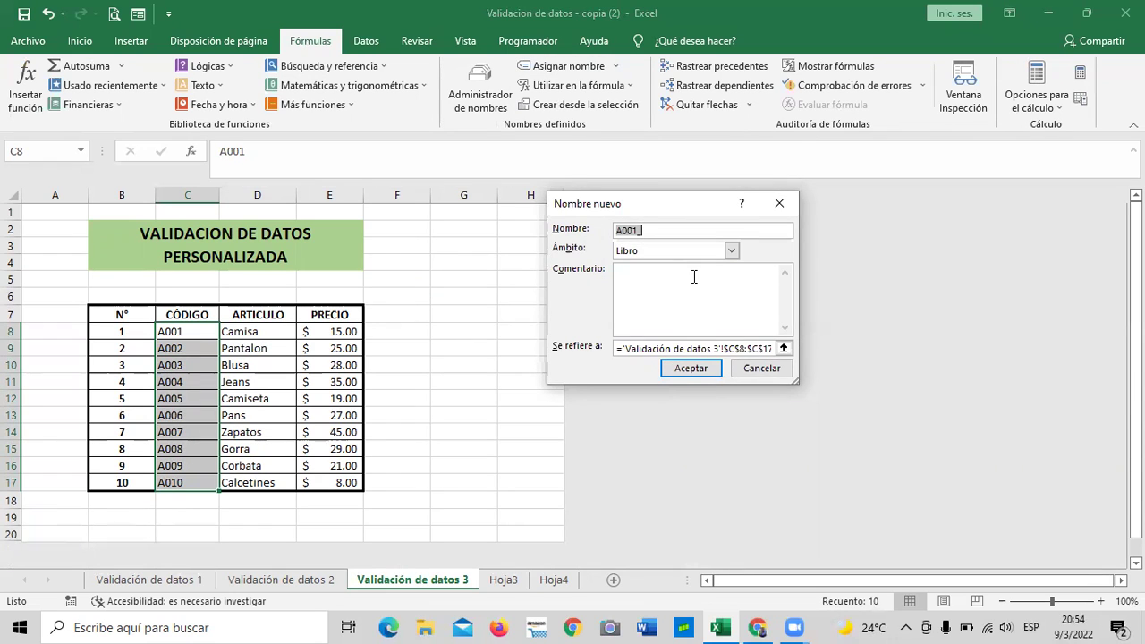
{"action": "key", "text": "BackSpace"}
{"action": "type", "text": "CODIGO_"}
{"action": "type", "text": "DE_ARTICULOS"}
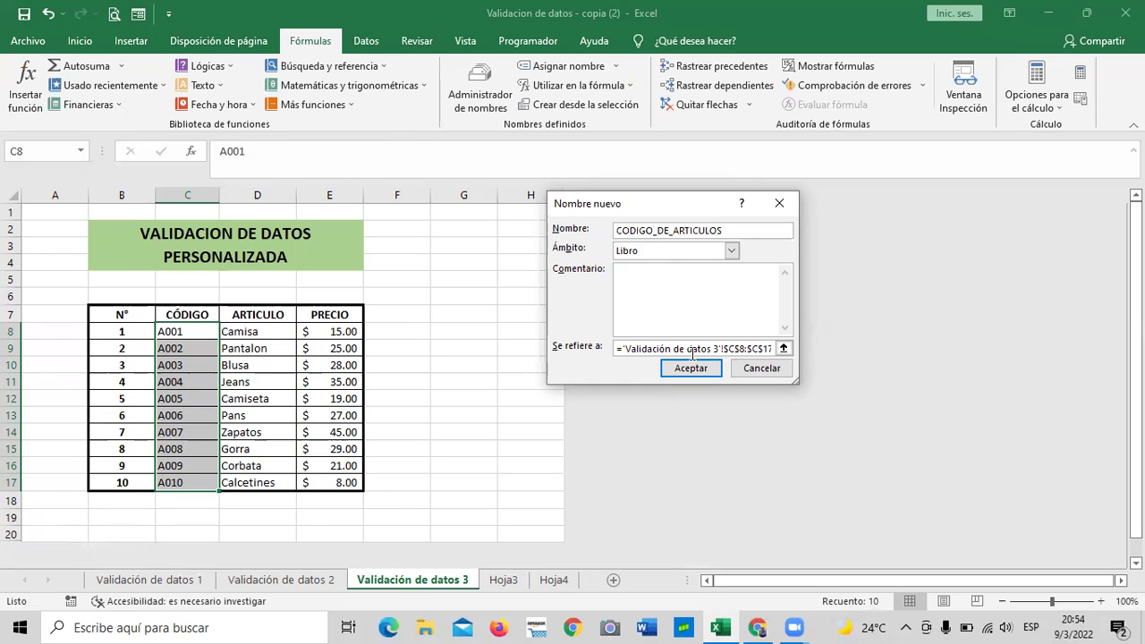
{"action": "left_click", "coordinate": [785, 349]}
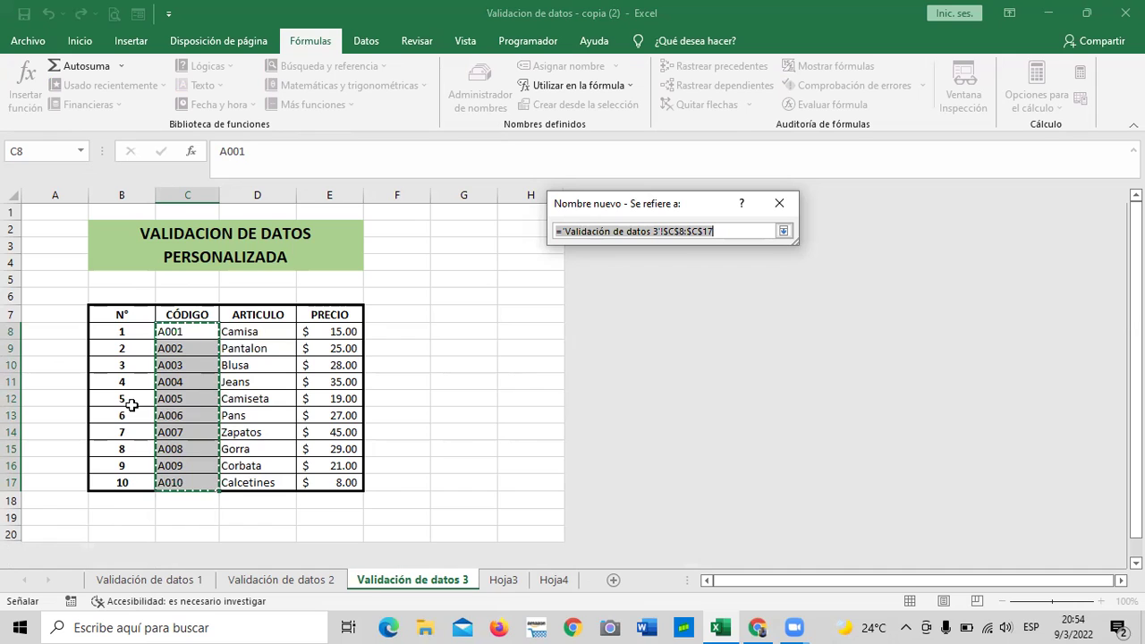
{"action": "left_click", "coordinate": [784, 233]}
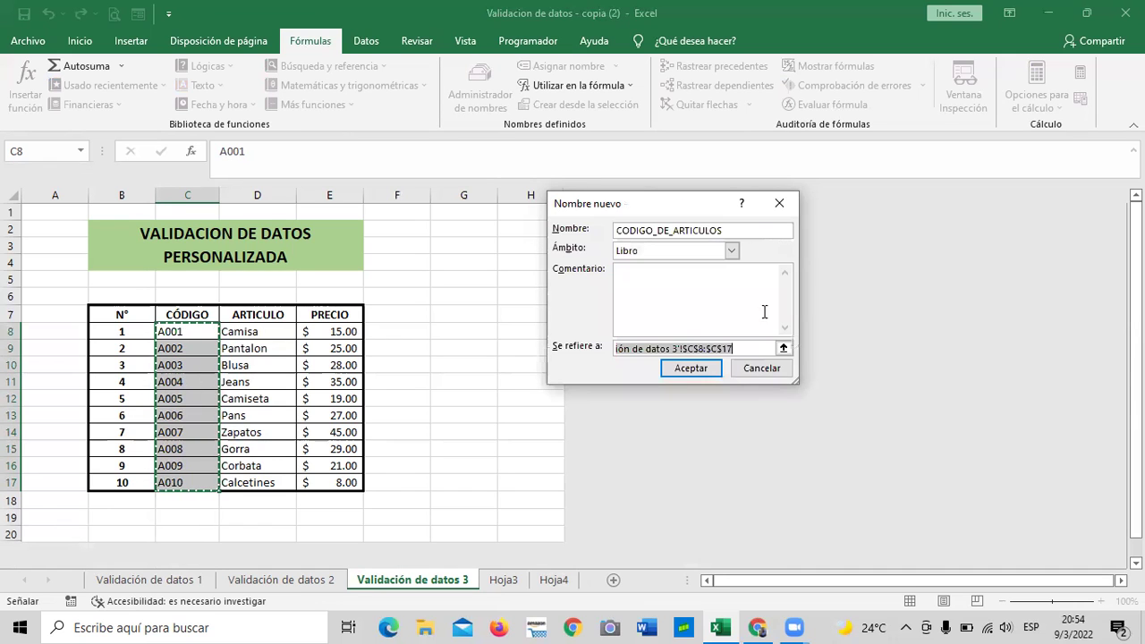
{"action": "left_click", "coordinate": [706, 376]}
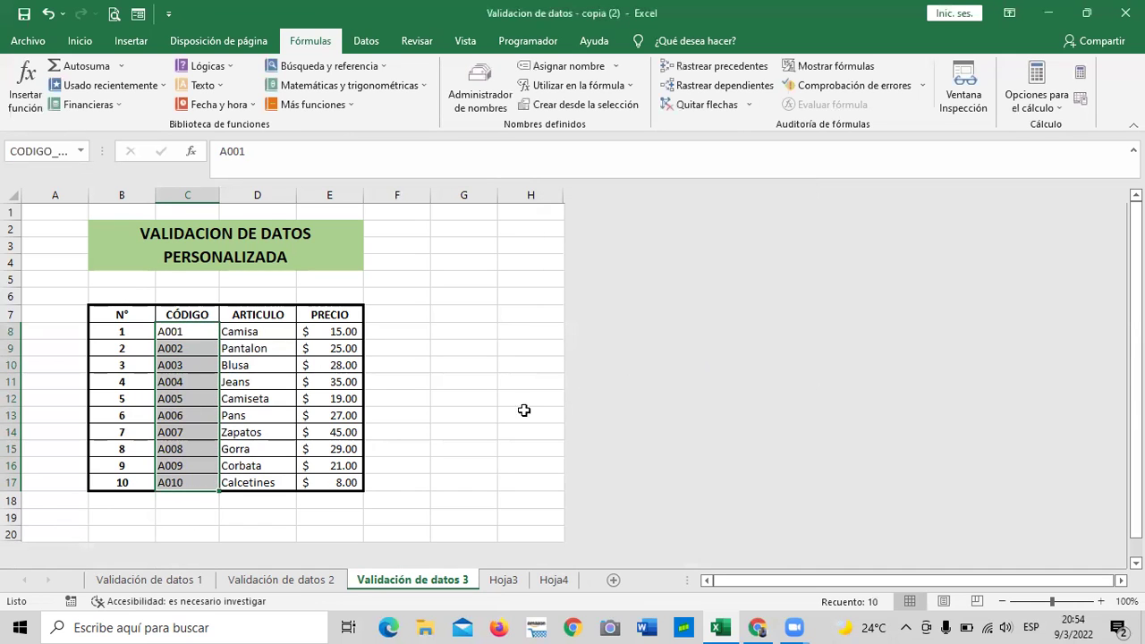
- Examine the individual CÓDIGO cells and reselect C8:C17 to check the name assigned to the range
{"action": "left_click", "coordinate": [484, 410]}
{"action": "left_click", "coordinate": [188, 370]}
{"action": "left_click", "coordinate": [184, 329]}
{"action": "left_click", "coordinate": [178, 380]}
{"action": "left_click", "coordinate": [170, 415]}
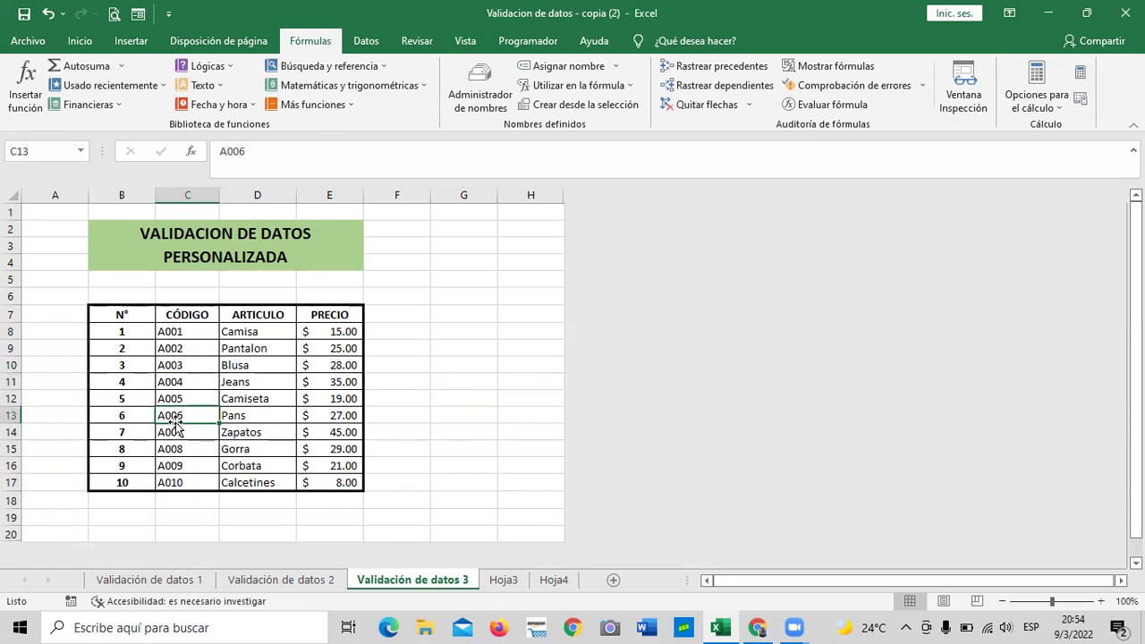
{"action": "left_click", "coordinate": [171, 447]}
{"action": "left_click", "coordinate": [189, 482]}
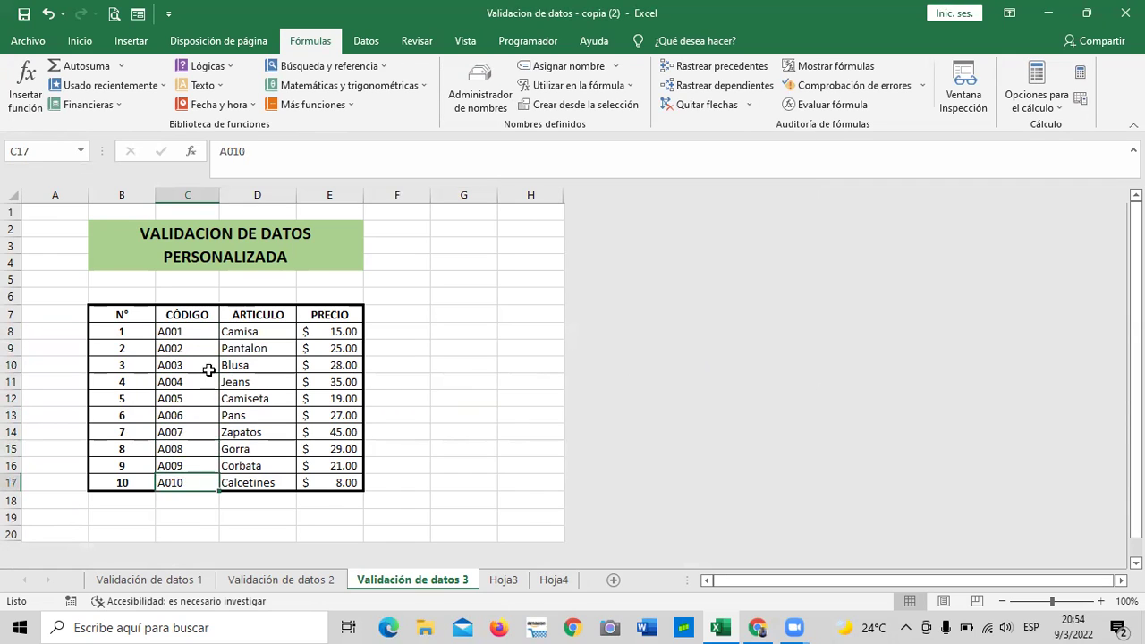
{"action": "left_click_drag", "start_coordinate": [199, 324], "coordinate": [188, 483]}
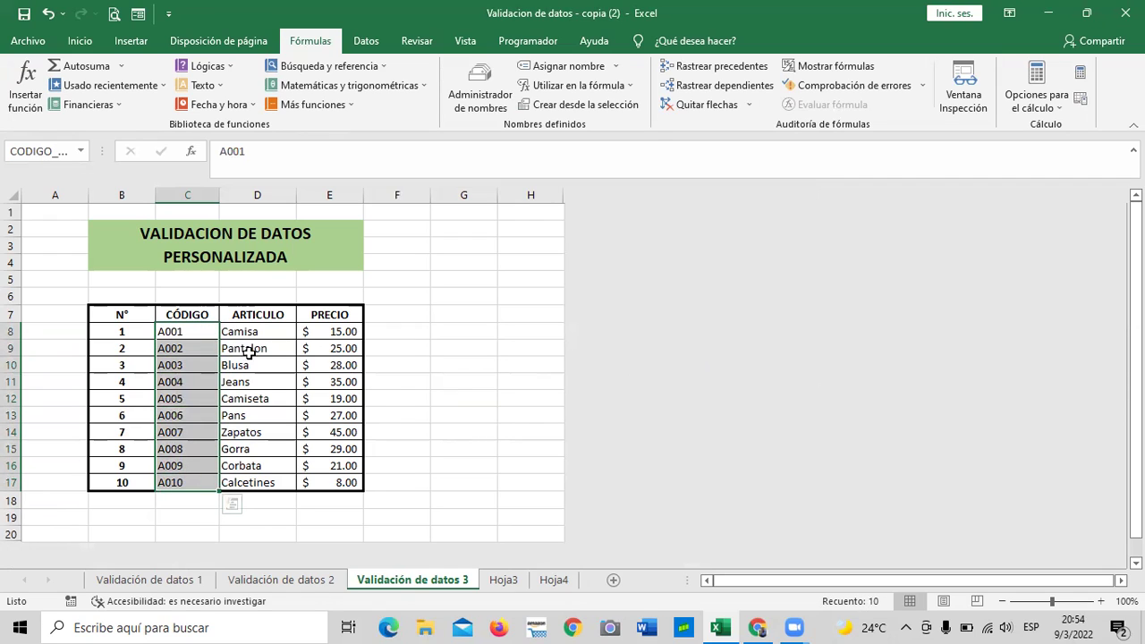
{"action": "left_click", "coordinate": [456, 381]}
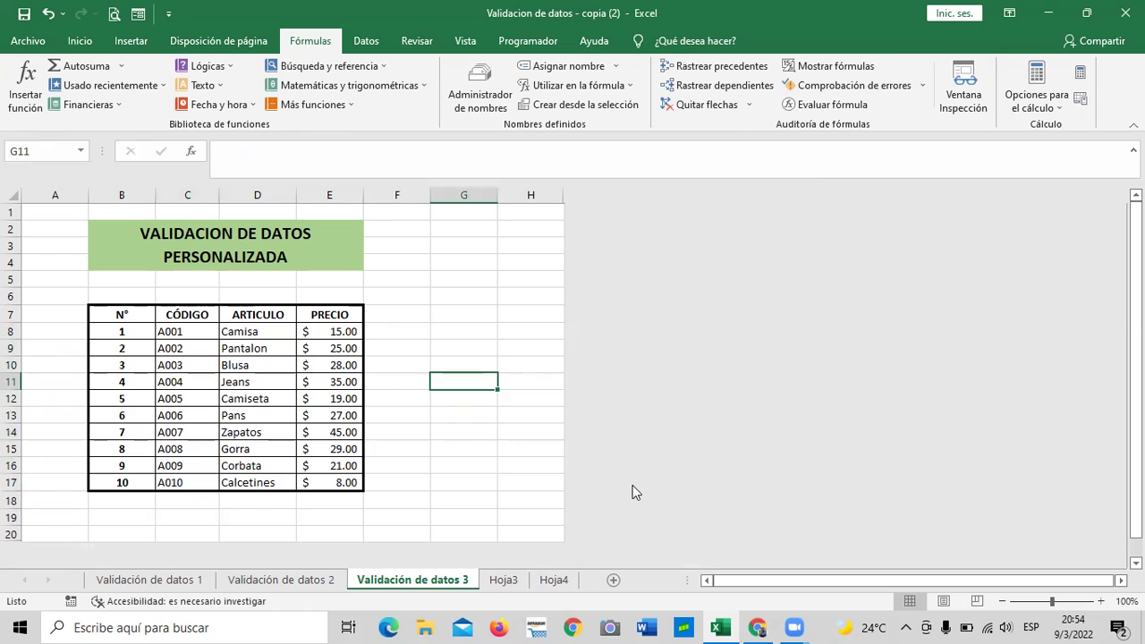
- Start a data validation rule of type Lista for cells B2:B12 on sheet Hoja4
{"action": "left_click", "coordinate": [554, 579]}
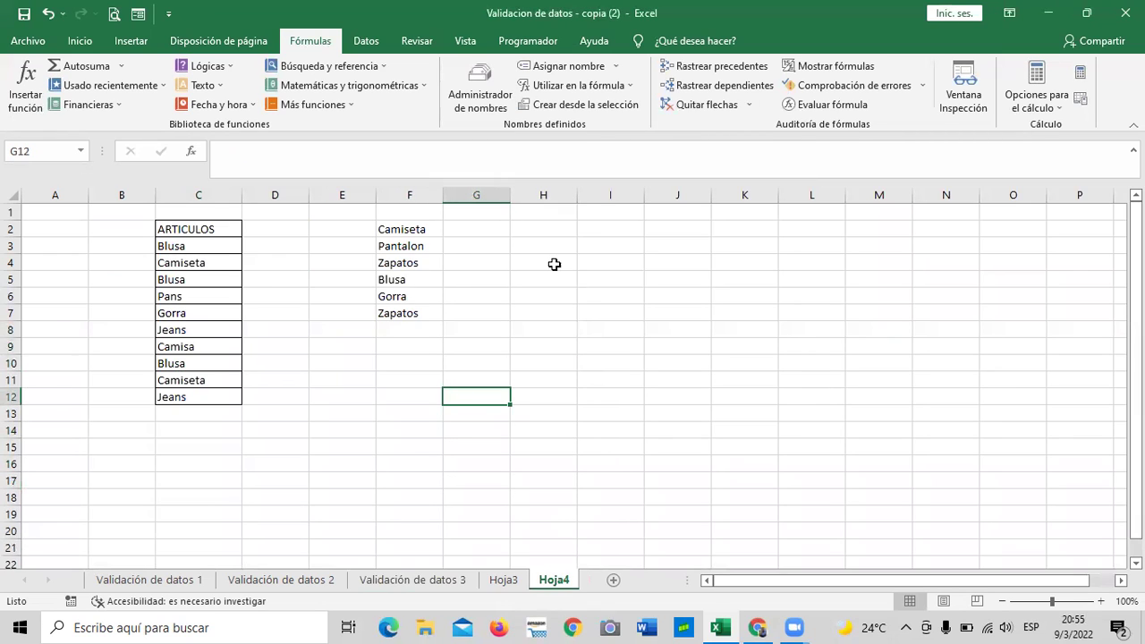
{"action": "left_click_drag", "start_coordinate": [120, 228], "coordinate": [122, 398]}
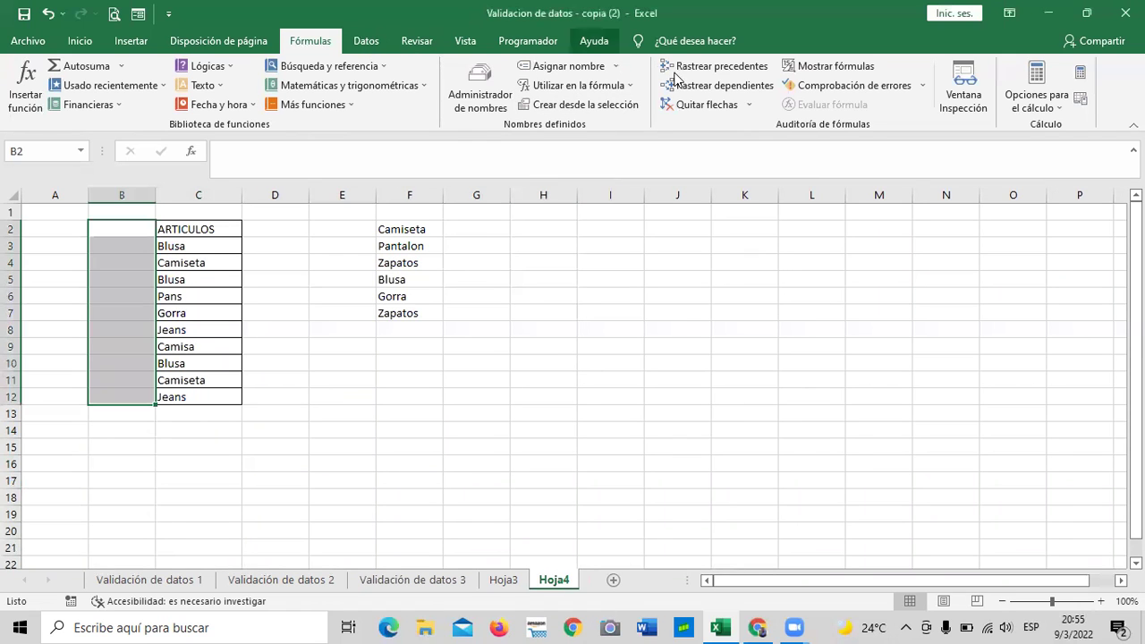
{"action": "left_click", "coordinate": [369, 42]}
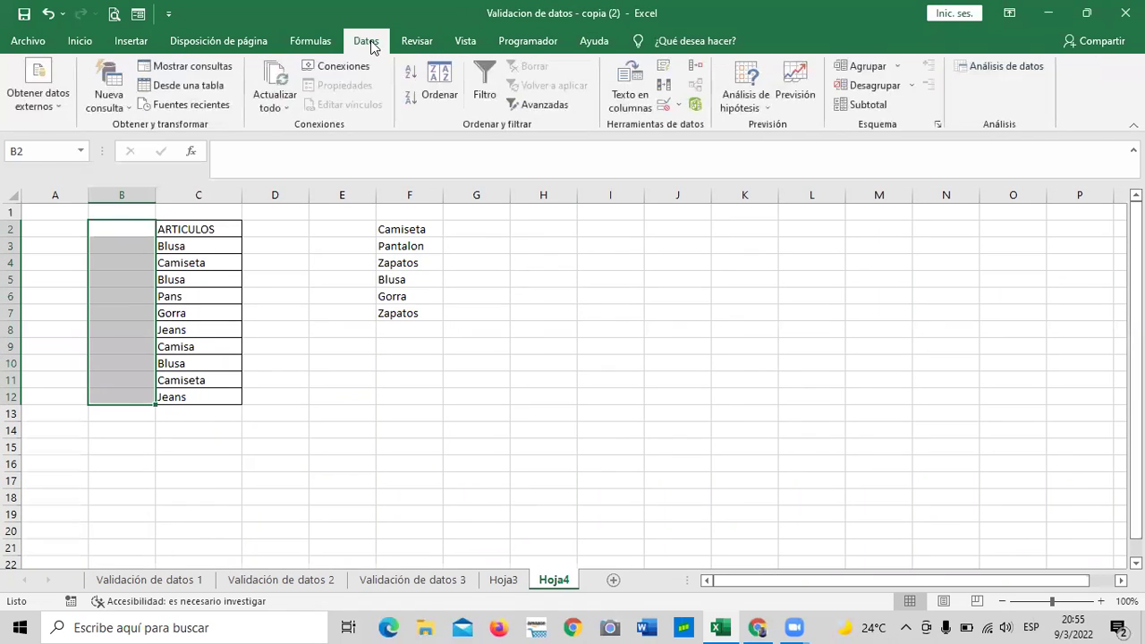
{"action": "left_click", "coordinate": [663, 104]}
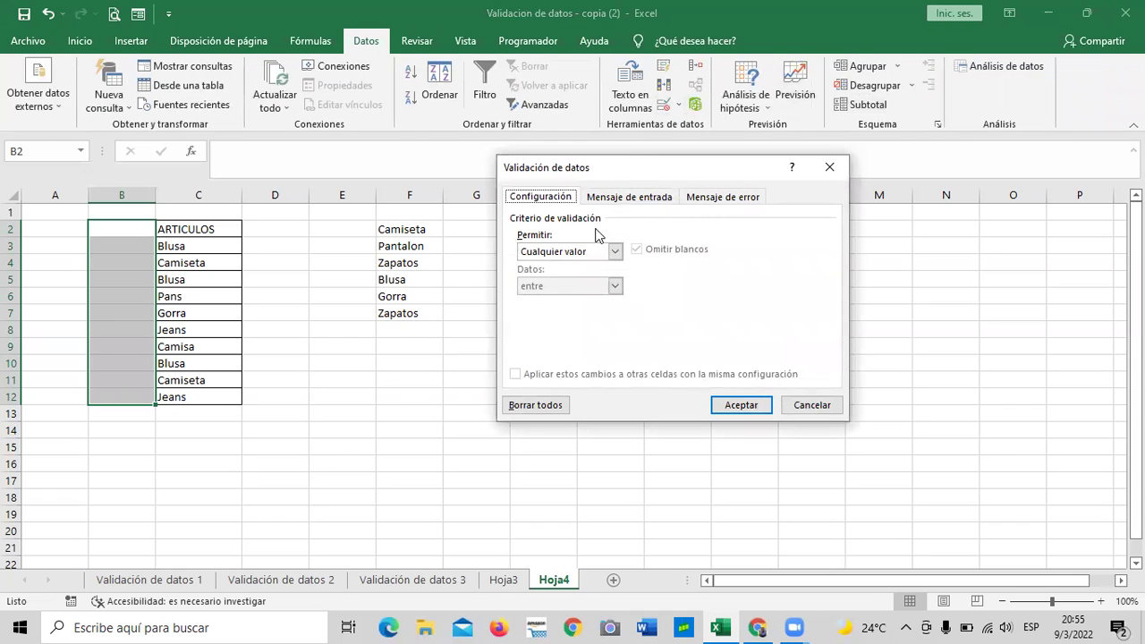
{"action": "left_click", "coordinate": [583, 252]}
{"action": "left_click", "coordinate": [577, 298]}
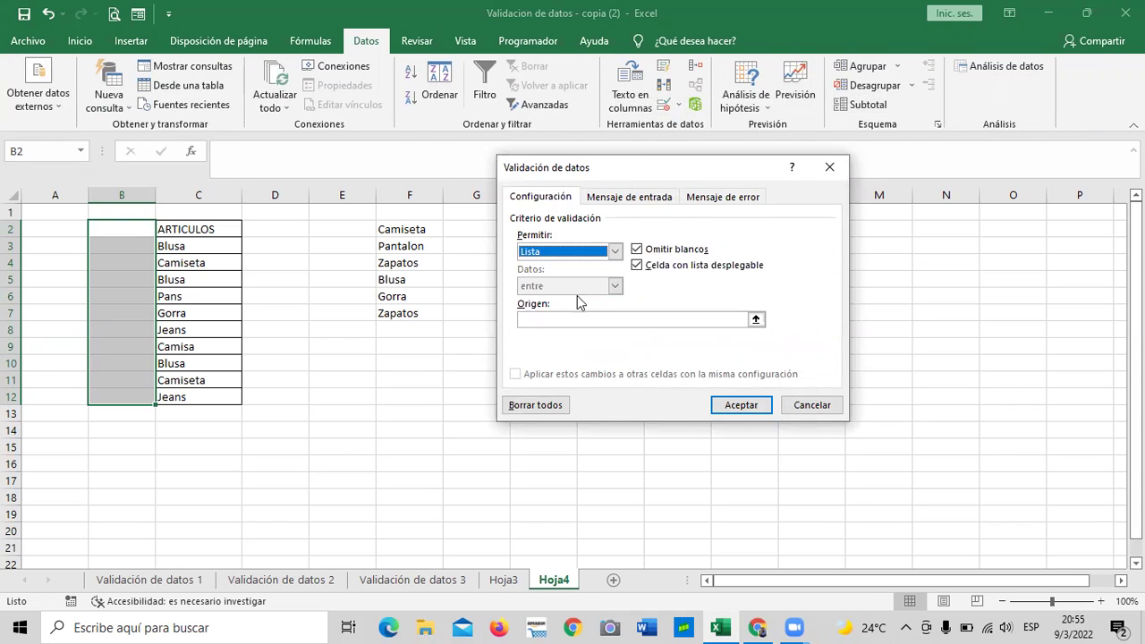
- Try to use =CODIGOS_DE_ARTICULOS as the source of the validation list
{"action": "left_click", "coordinate": [612, 319]}
{"action": "type", "text": "="}
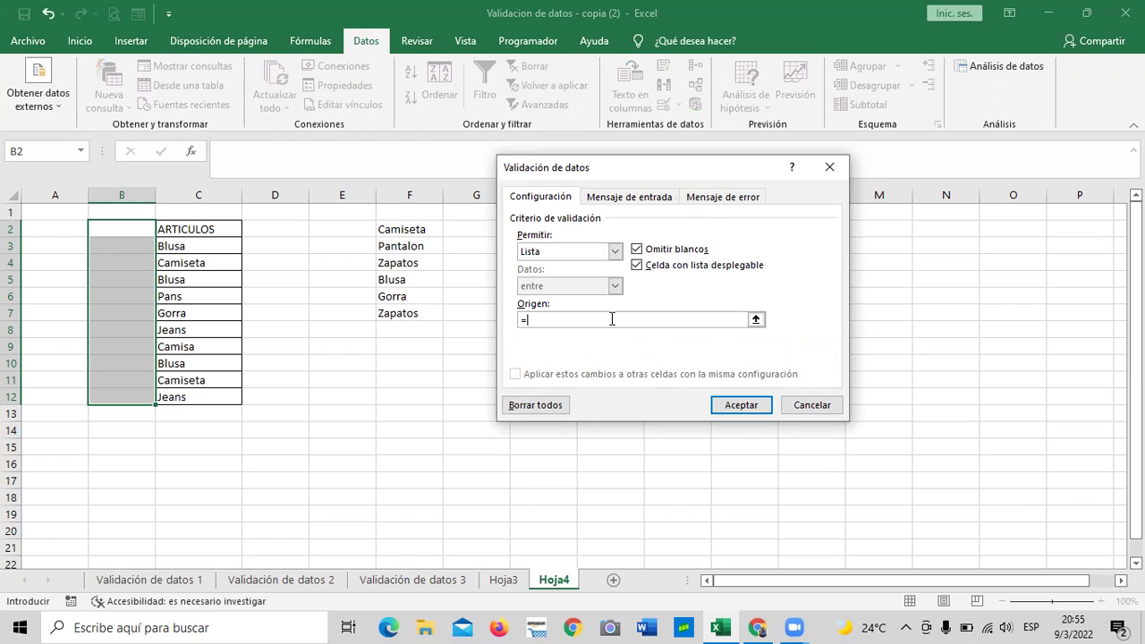
{"action": "type", "text": "CODIGOS_DE_ARTICULO"}
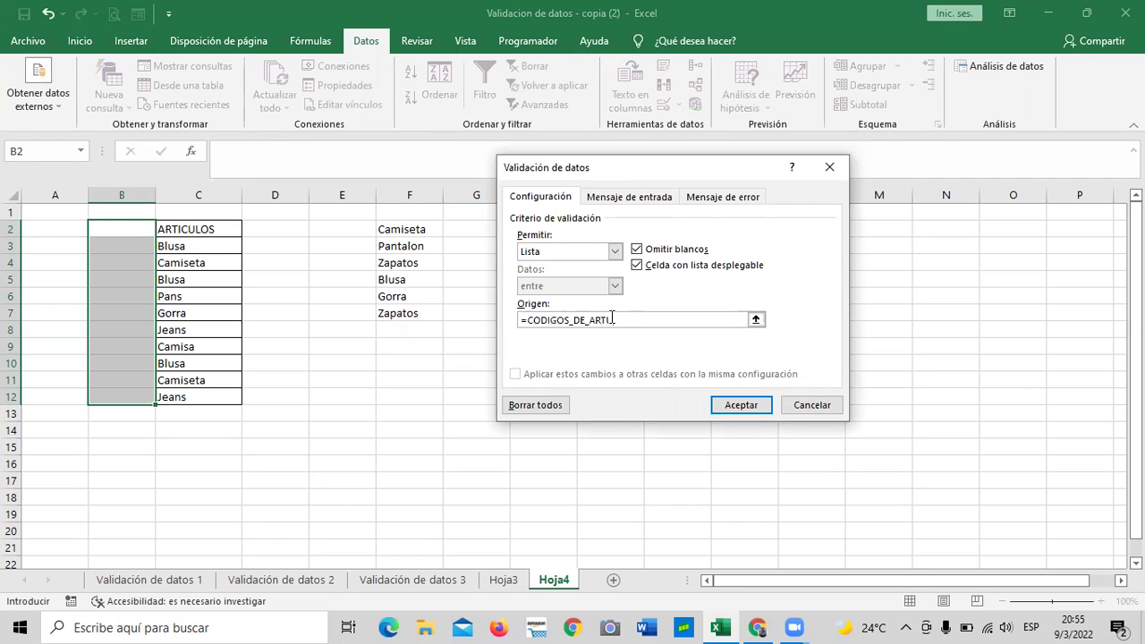
{"action": "key", "text": "BackSpace"}
{"action": "key", "text": "BackSpace"}
{"action": "key", "text": "BackSpace"}
{"action": "key", "text": "BackSpace"}
{"action": "type", "text": "ICULOS"}
{"action": "left_click", "coordinate": [735, 405]}
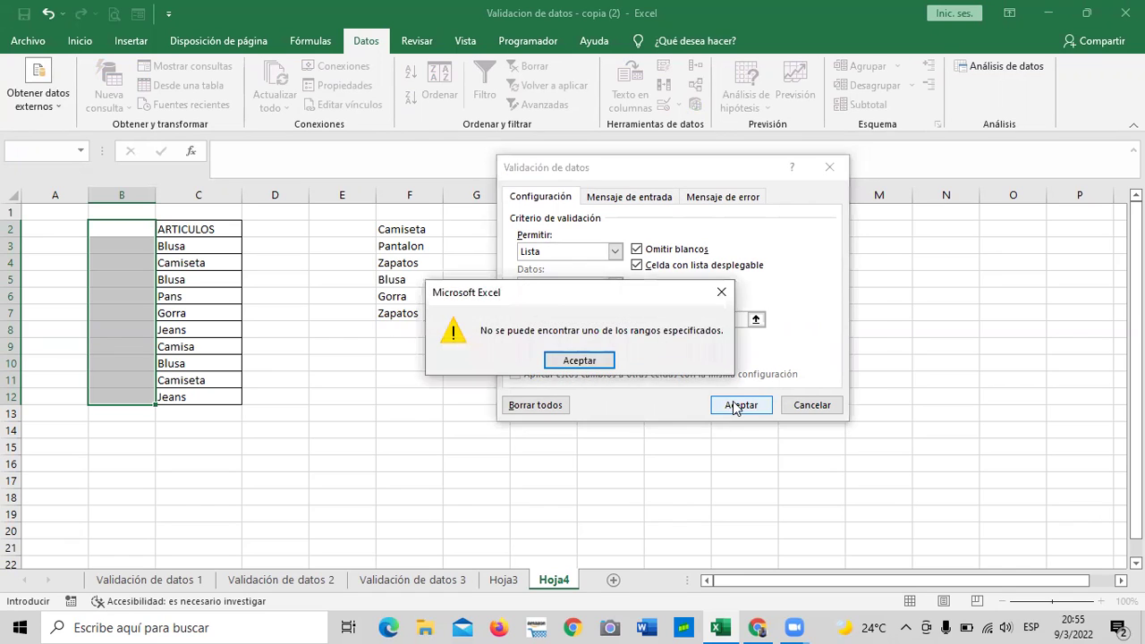
{"action": "left_click", "coordinate": [578, 359]}
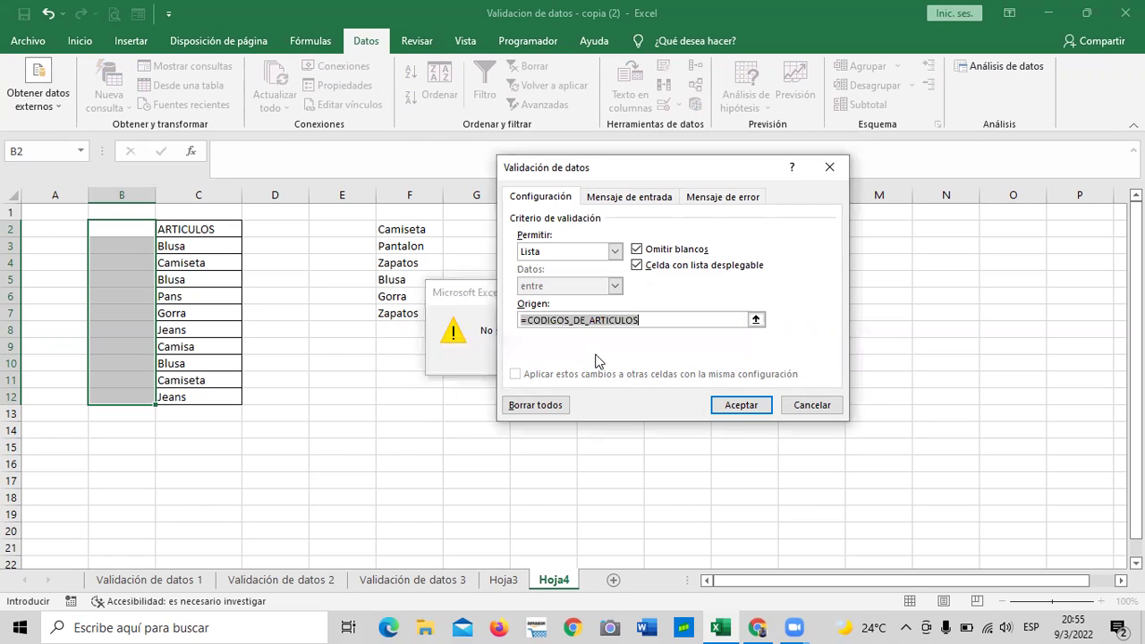
- Correct the list source to =CODIGO_DE_ARTICULOS and apply the validation to B2:B12
{"action": "left_click", "coordinate": [570, 320]}
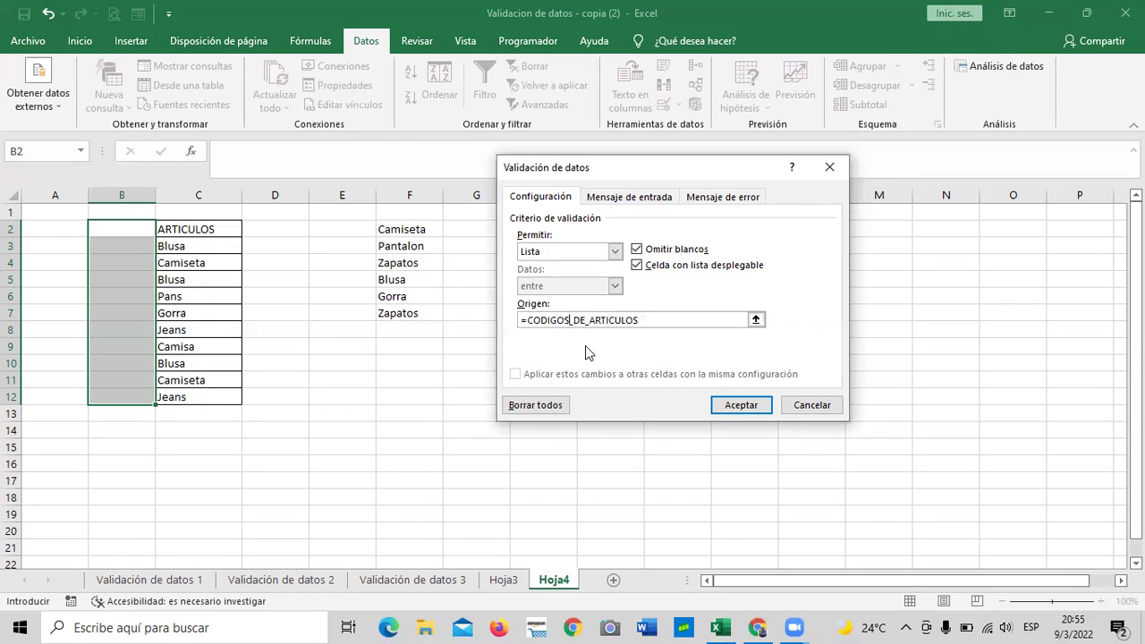
{"action": "key", "text": "BackSpace"}
{"action": "left_click", "coordinate": [739, 403]}
{"action": "left_click", "coordinate": [614, 407]}
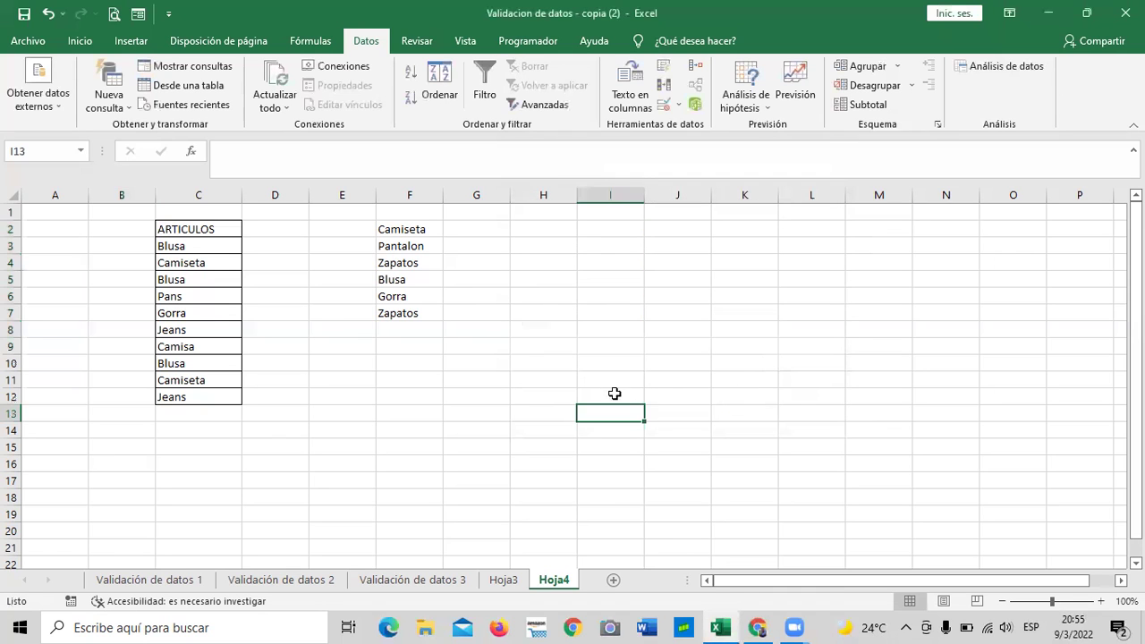
- Choose A001 from the dropdown list in B2 and A002 in B3
{"action": "left_click", "coordinate": [145, 230]}
{"action": "left_click", "coordinate": [163, 229]}
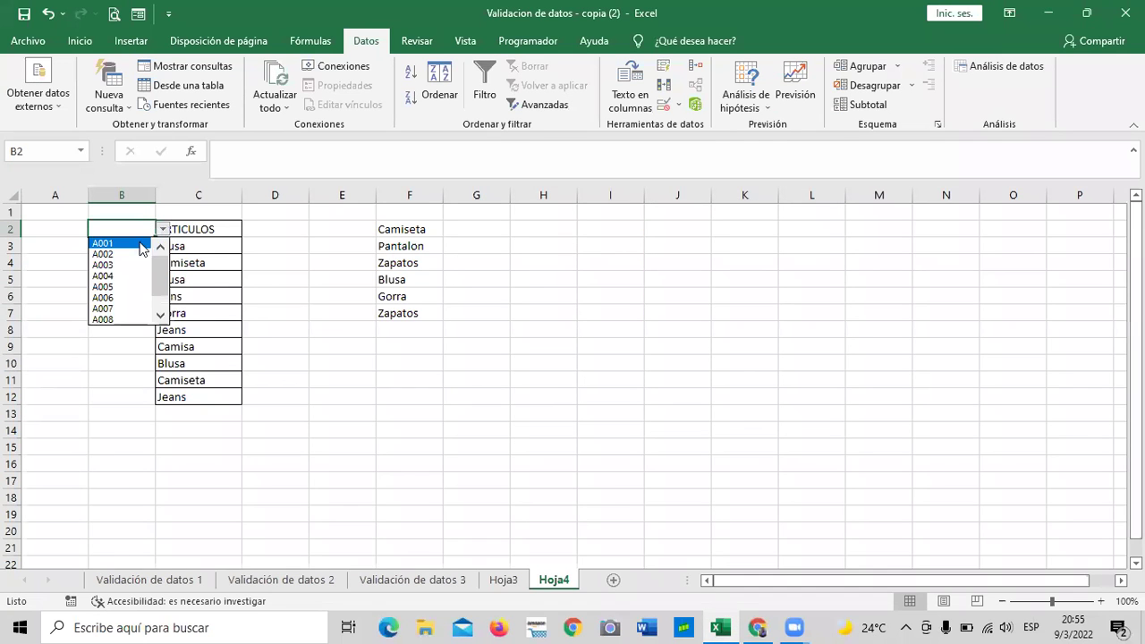
{"action": "left_click", "coordinate": [140, 244]}
{"action": "left_click", "coordinate": [132, 246]}
{"action": "left_click", "coordinate": [161, 248]}
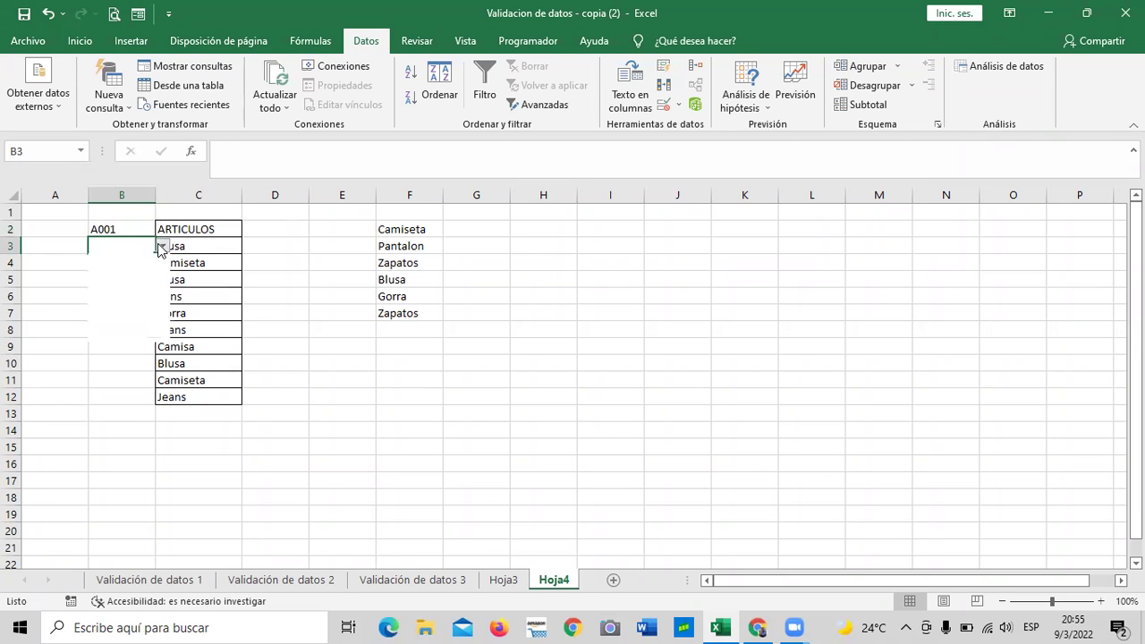
{"action": "left_click", "coordinate": [123, 267]}
- Choose A003 from the dropdown list in B4 and A004 in B5
{"action": "left_click", "coordinate": [123, 259]}
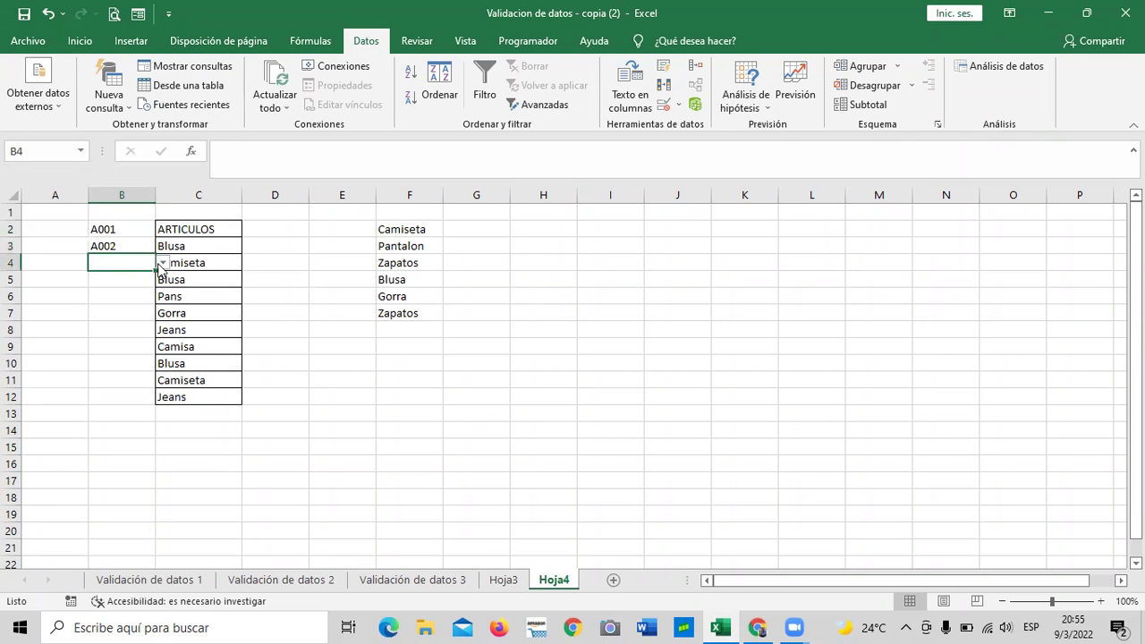
{"action": "left_click", "coordinate": [161, 263]}
{"action": "left_click", "coordinate": [123, 299]}
{"action": "left_click", "coordinate": [127, 284]}
{"action": "left_click", "coordinate": [162, 280]}
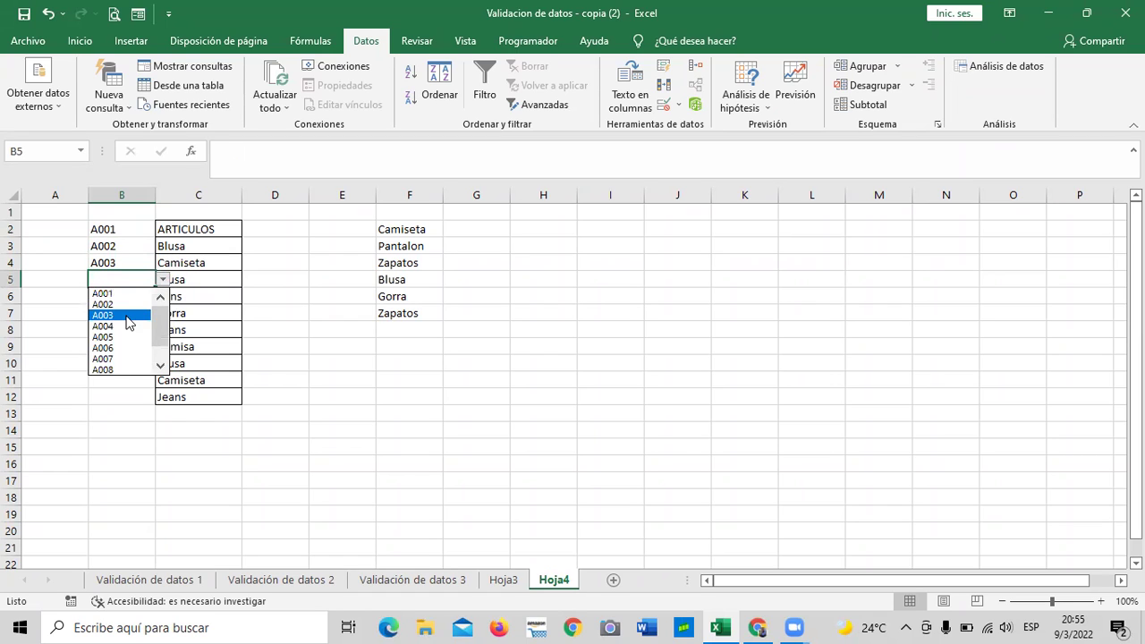
{"action": "left_click", "coordinate": [125, 327]}
- Choose A005 from the dropdown list in B6 and A006 in B7
{"action": "left_click", "coordinate": [116, 297]}
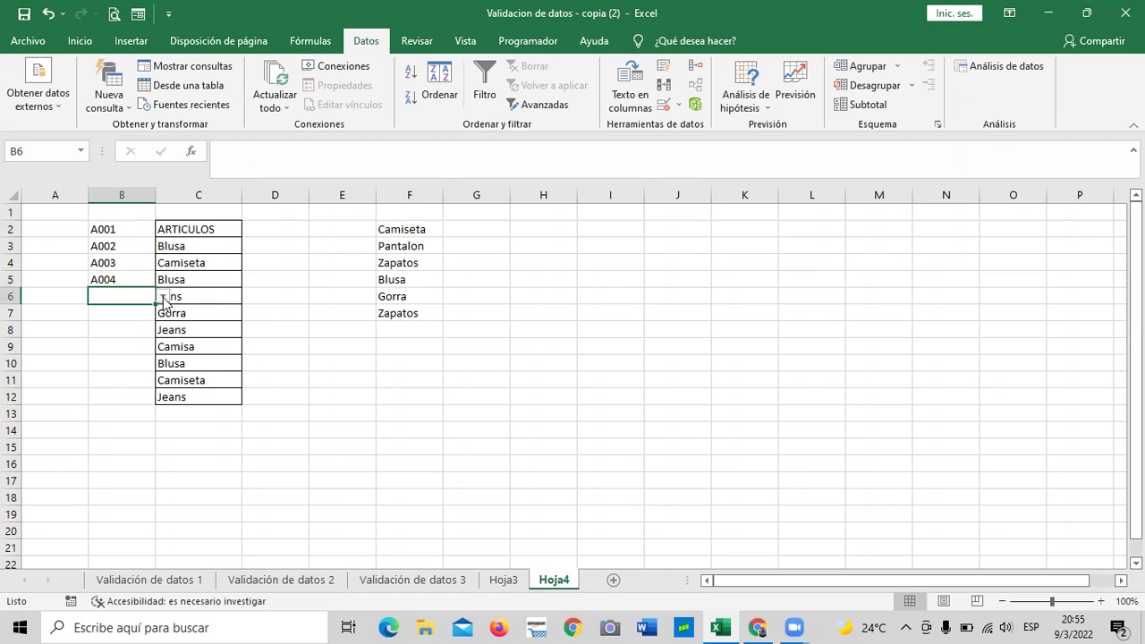
{"action": "left_click", "coordinate": [162, 297]}
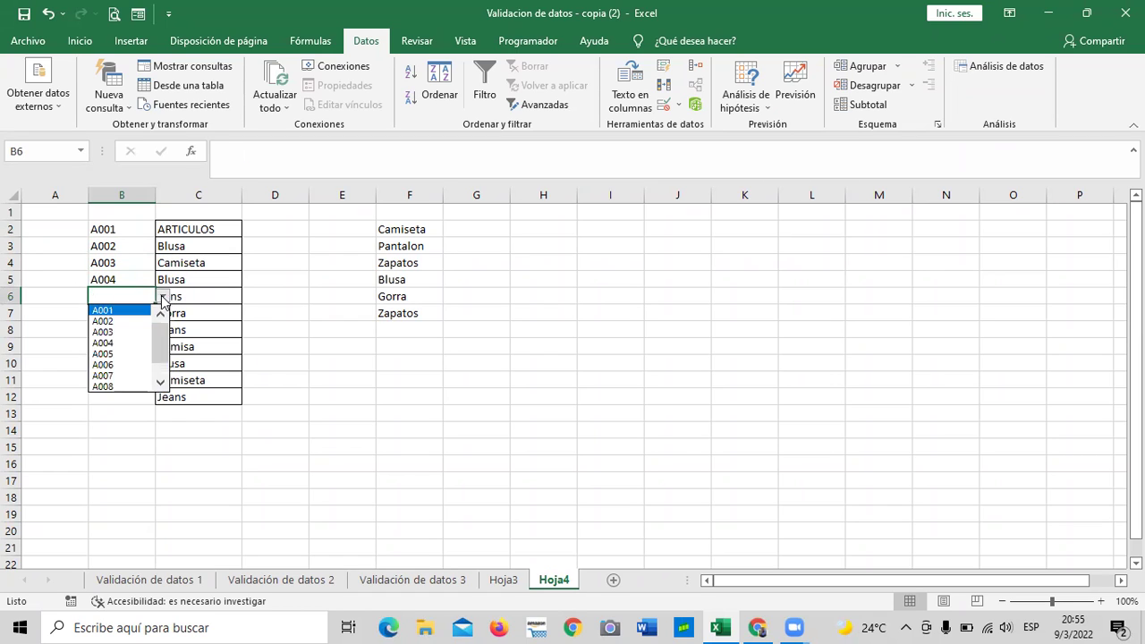
{"action": "left_click", "coordinate": [122, 354]}
{"action": "left_click", "coordinate": [117, 313]}
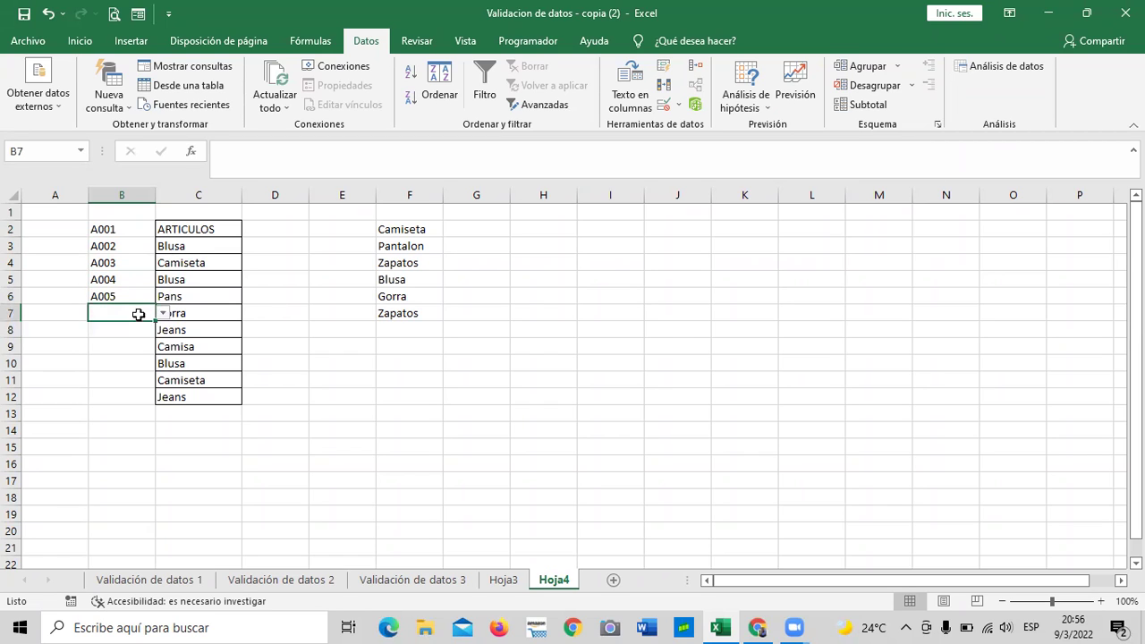
{"action": "left_click", "coordinate": [162, 313]}
{"action": "left_click", "coordinate": [122, 383]}
- Choose A006 from the dropdown list in B8
{"action": "left_click", "coordinate": [120, 331]}
{"action": "left_click", "coordinate": [163, 330]}
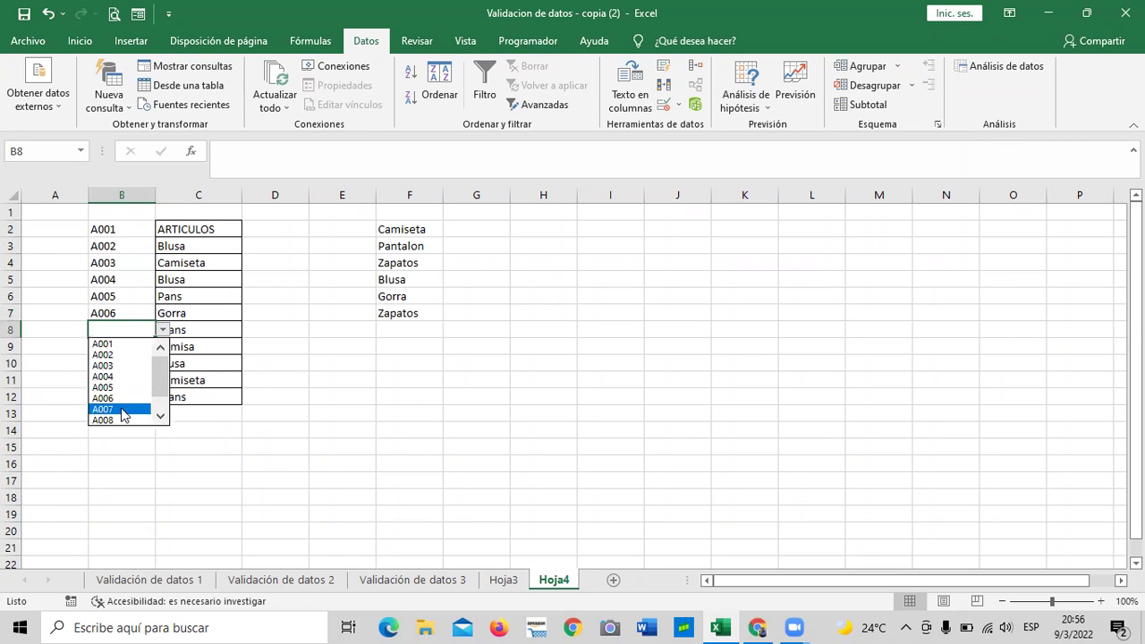
{"action": "left_click", "coordinate": [121, 398]}
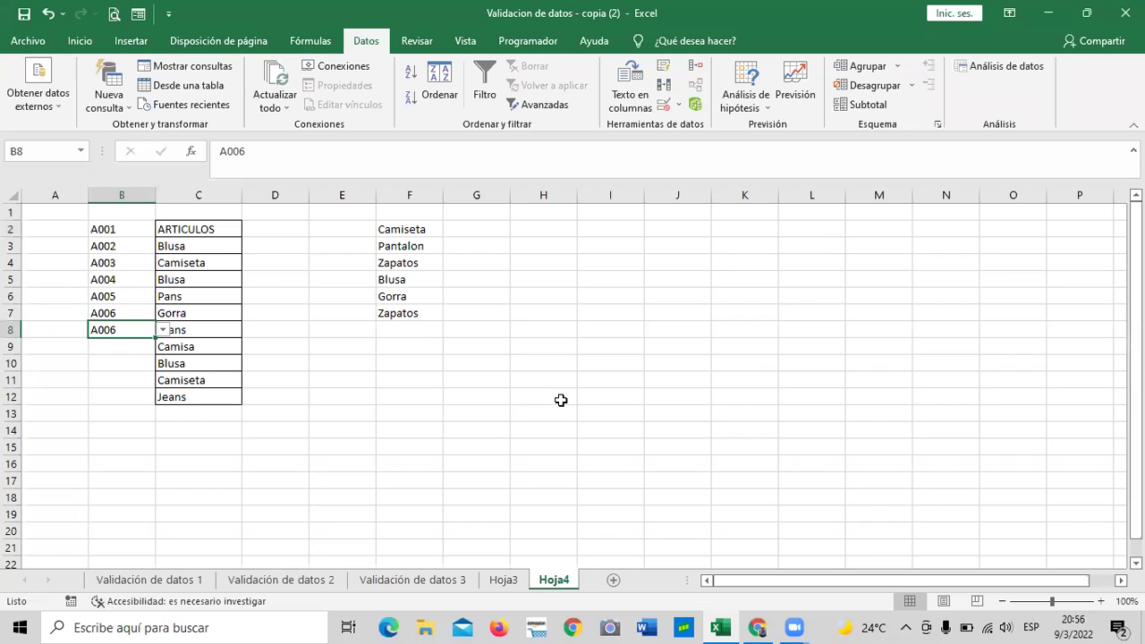
{"action": "left_click", "coordinate": [420, 372]}
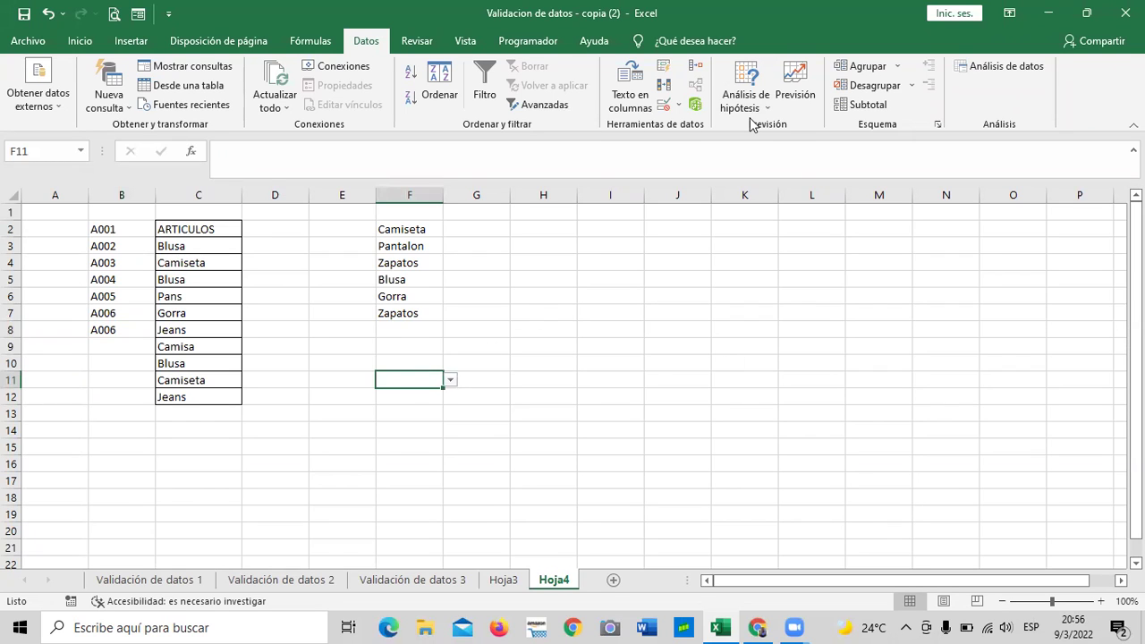
- Look through sheets Validación de datos 2, Validación de datos 3 and Hoja3, and return to Hoja4
{"action": "left_click", "coordinate": [601, 624]}
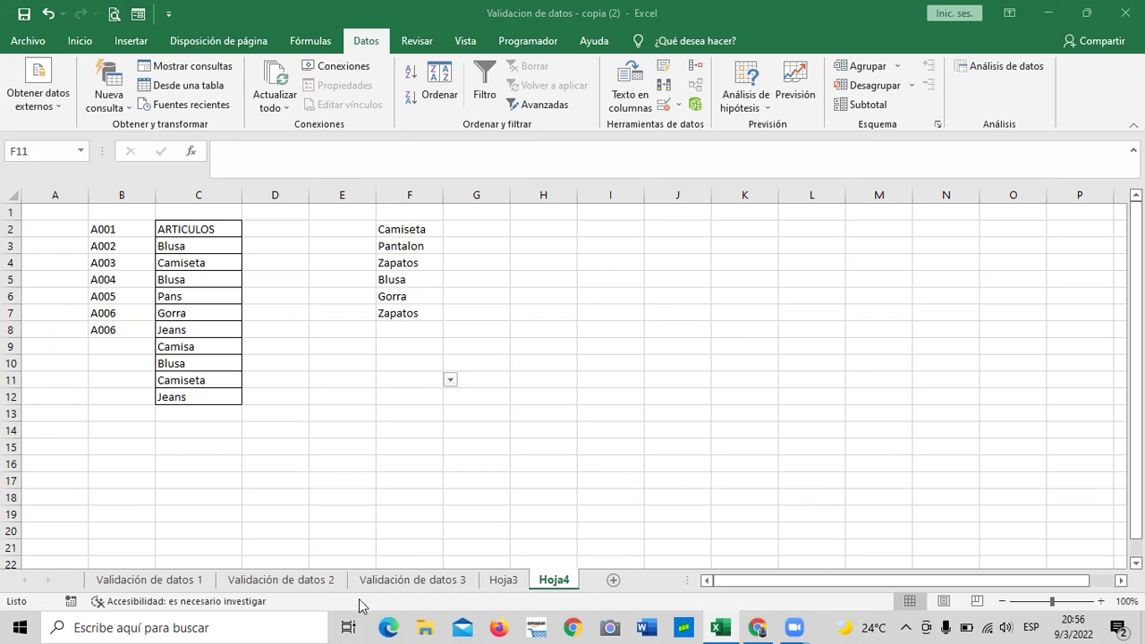
{"action": "left_click", "coordinate": [269, 582]}
{"action": "left_click", "coordinate": [412, 581]}
{"action": "left_click", "coordinate": [505, 581]}
{"action": "left_click", "coordinate": [555, 582]}
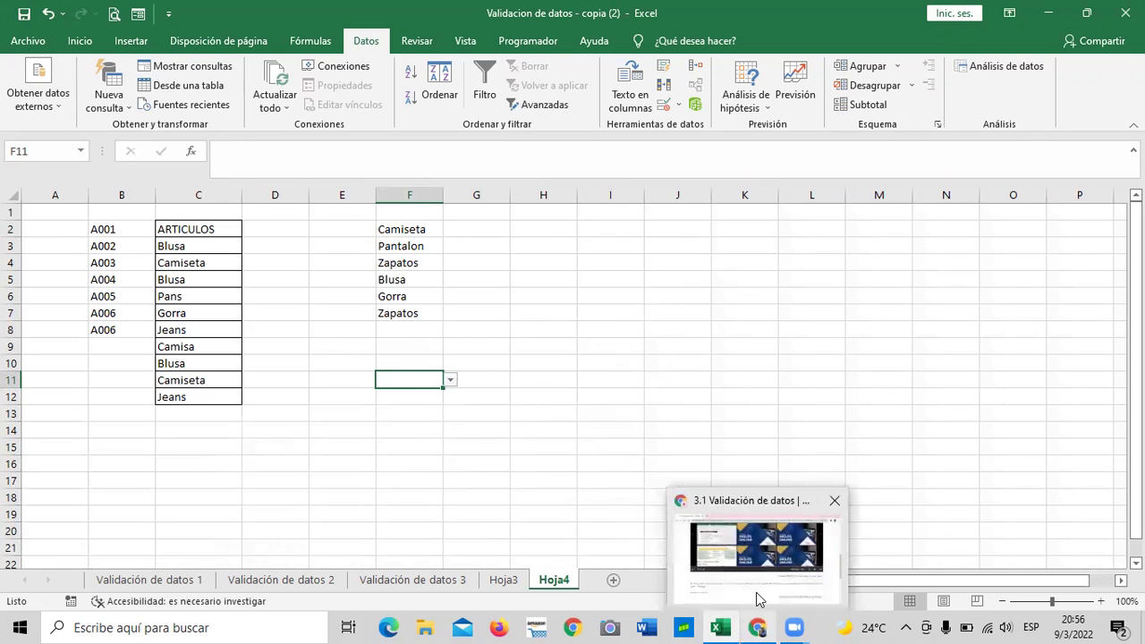
- Switch to Chrome and open the 3.2 Laboratorio 1 page of the course
{"action": "left_click", "coordinate": [757, 594]}
{"action": "scroll", "coordinate": [437, 384], "scroll_direction": "up", "scroll_amount": 2}
{"action": "scroll", "coordinate": [437, 385], "scroll_direction": "up", "scroll_amount": 5}
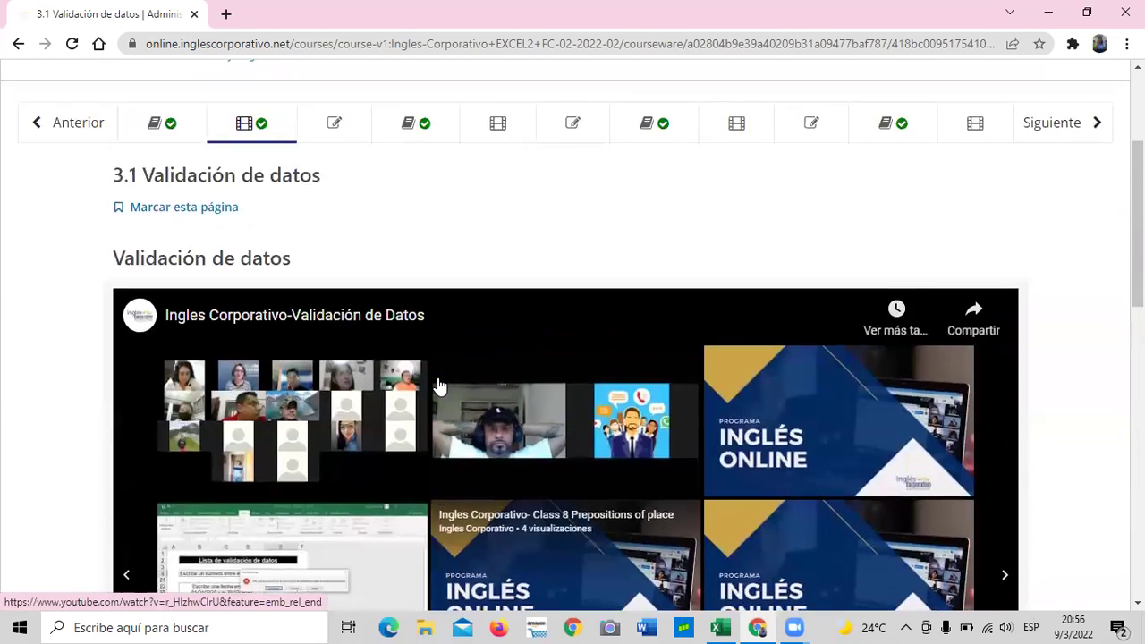
{"action": "left_click", "coordinate": [340, 354]}
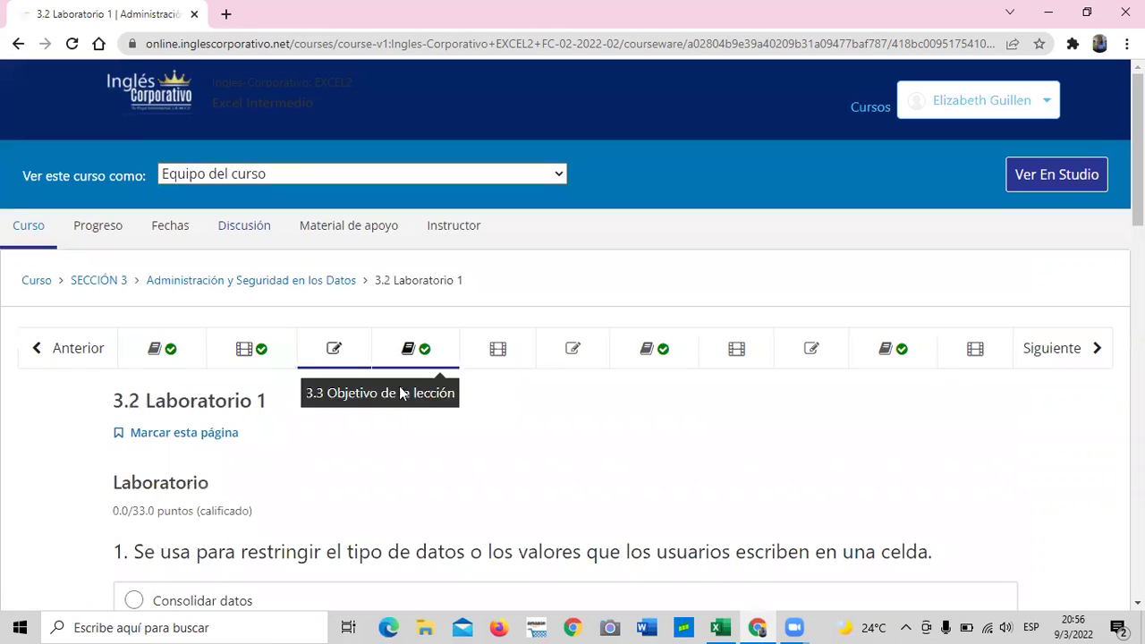
- Read through laboratory questions 1 to 4 on data validation and their answer options
{"action": "scroll", "coordinate": [415, 394], "scroll_direction": "down", "scroll_amount": 2}
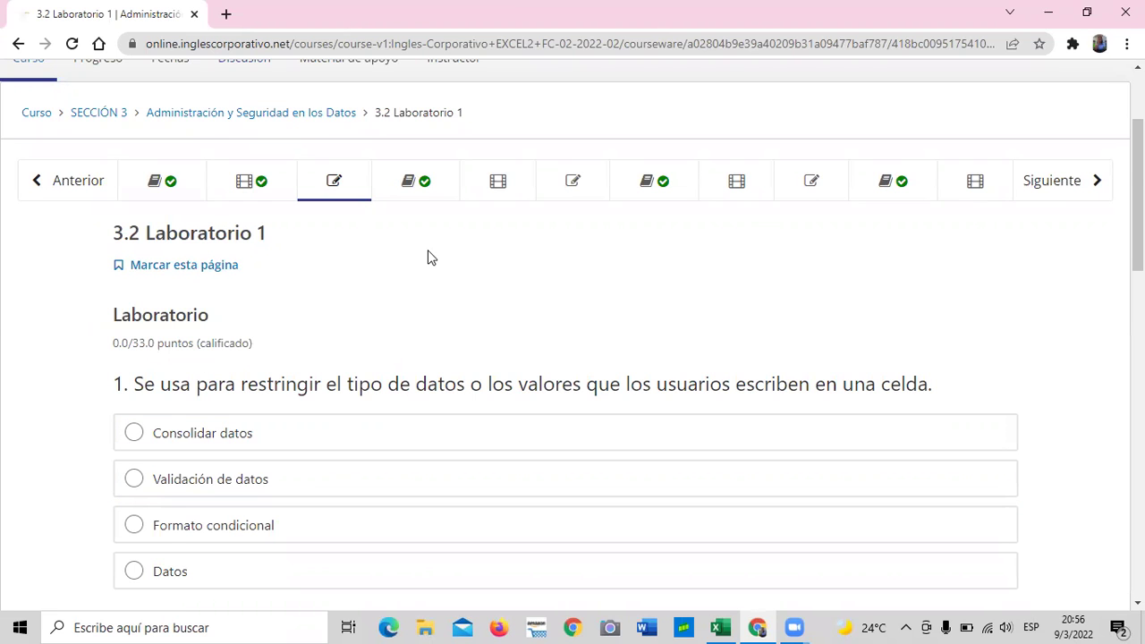
{"action": "scroll", "coordinate": [426, 262], "scroll_direction": "down", "scroll_amount": 2}
{"action": "scroll", "coordinate": [441, 426], "scroll_direction": "up", "scroll_amount": 2}
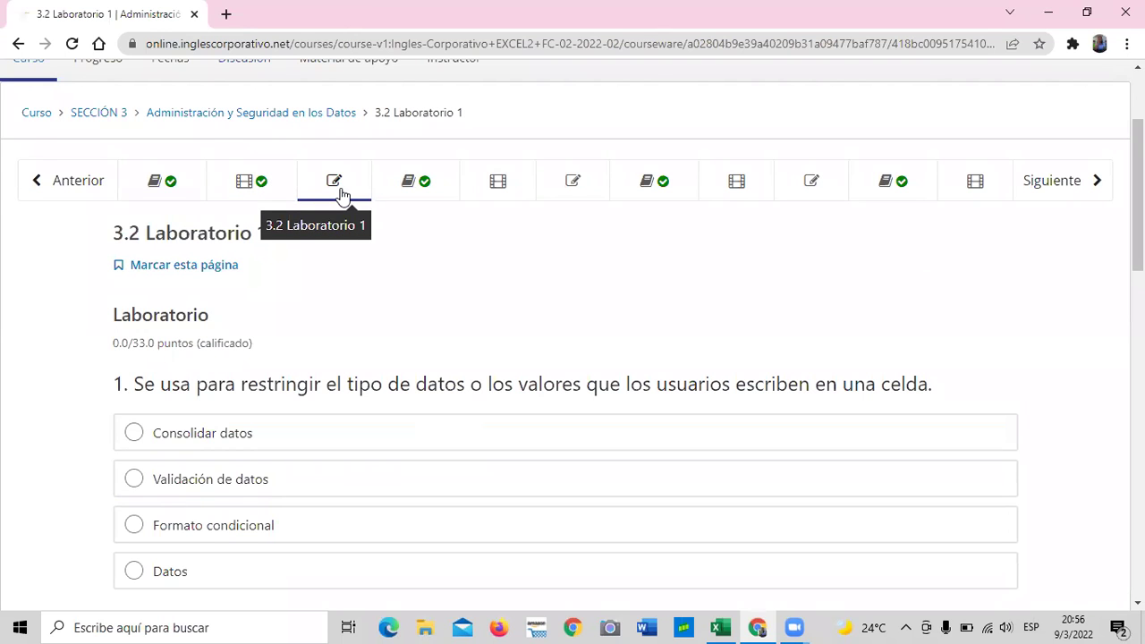
{"action": "scroll", "coordinate": [286, 373], "scroll_direction": "up", "scroll_amount": 1}
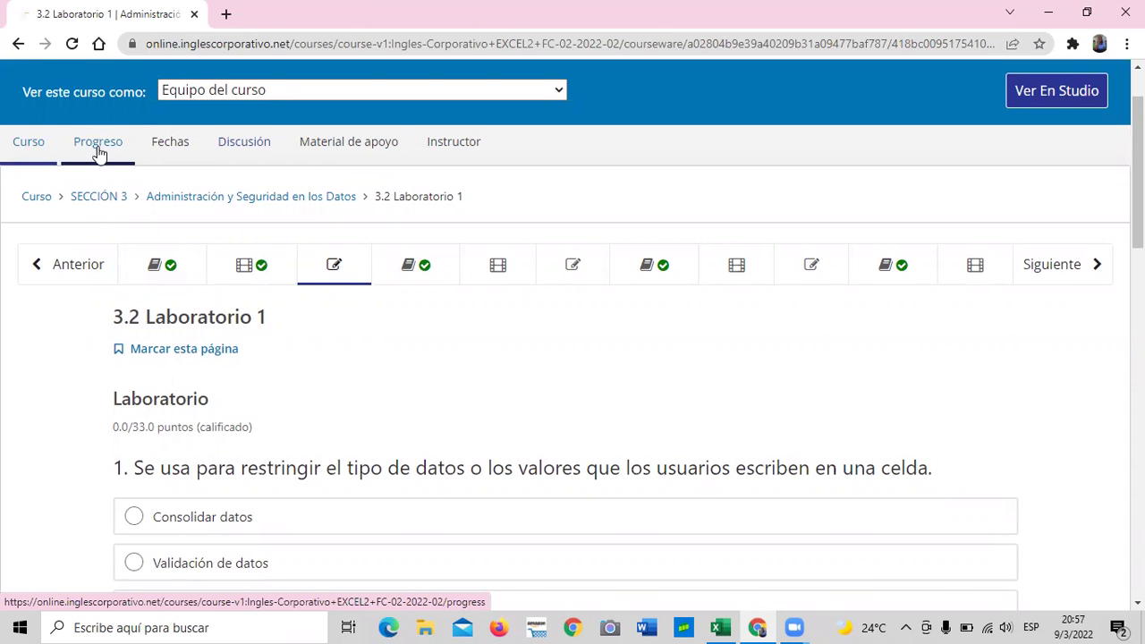
{"action": "scroll", "coordinate": [193, 273], "scroll_direction": "down", "scroll_amount": 1}
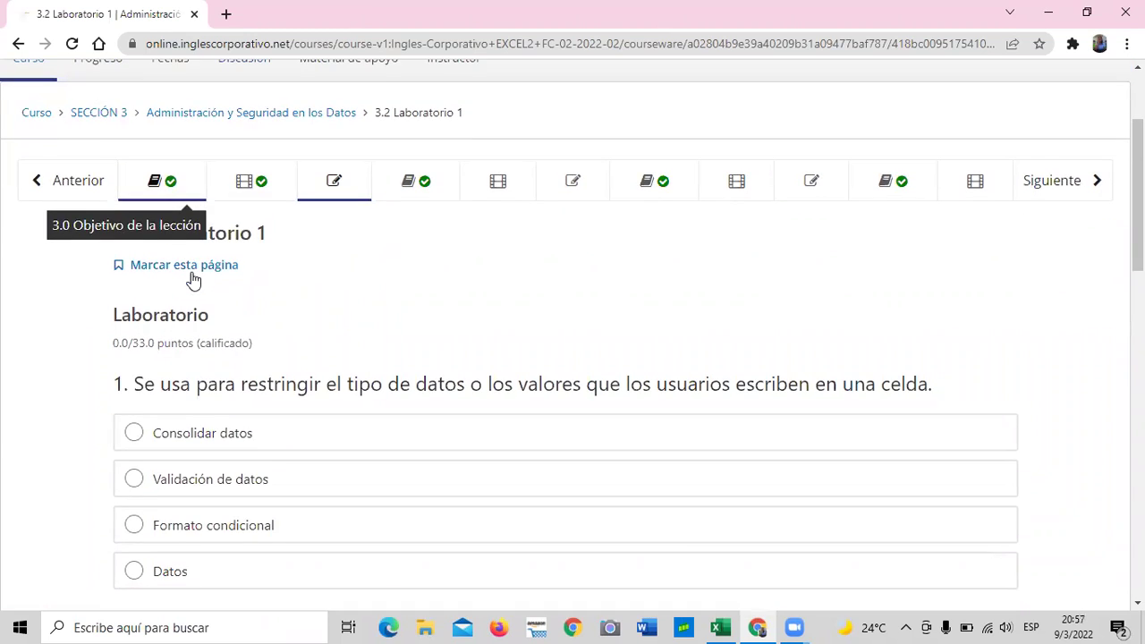
{"action": "scroll", "coordinate": [319, 266], "scroll_direction": "down", "scroll_amount": 2}
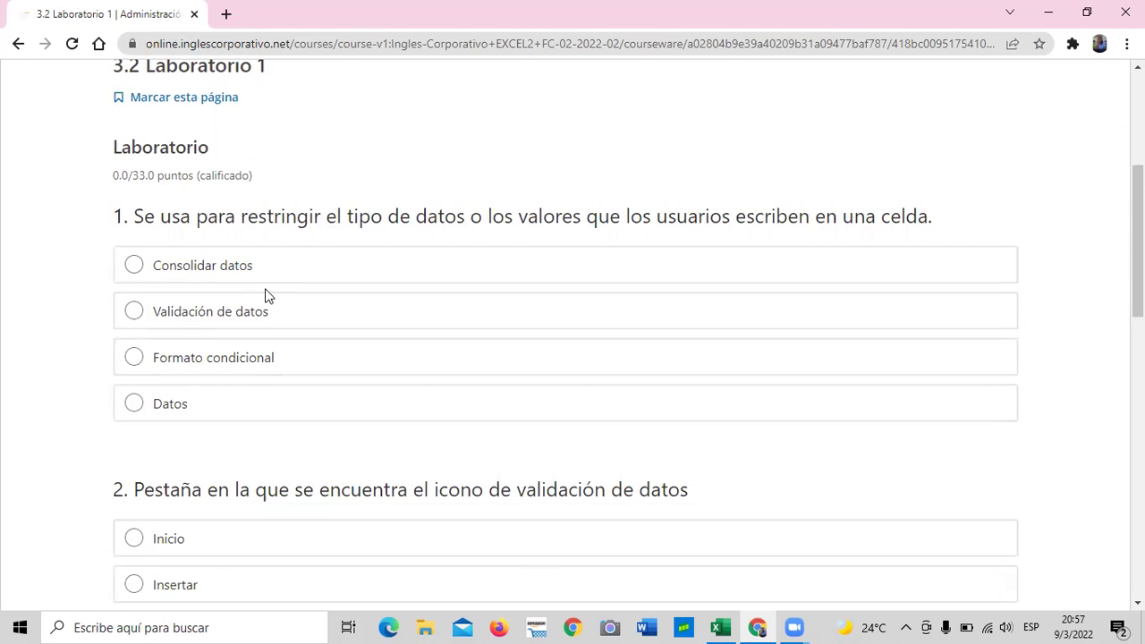
{"action": "scroll", "coordinate": [266, 296], "scroll_direction": "down", "scroll_amount": 3}
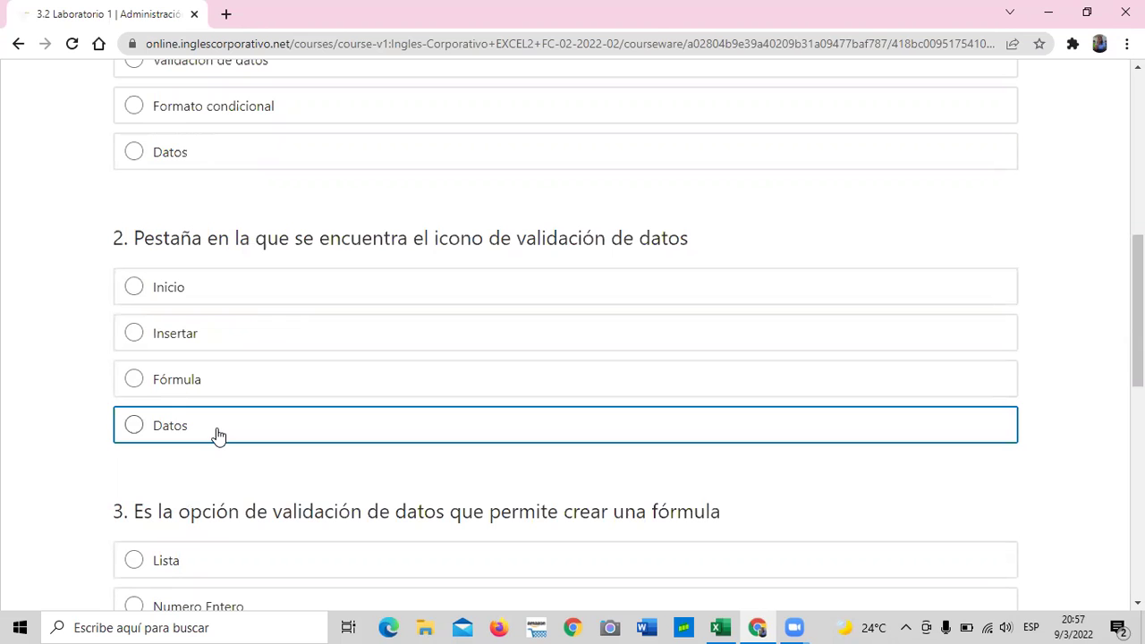
{"action": "scroll", "coordinate": [217, 435], "scroll_direction": "down", "scroll_amount": 2}
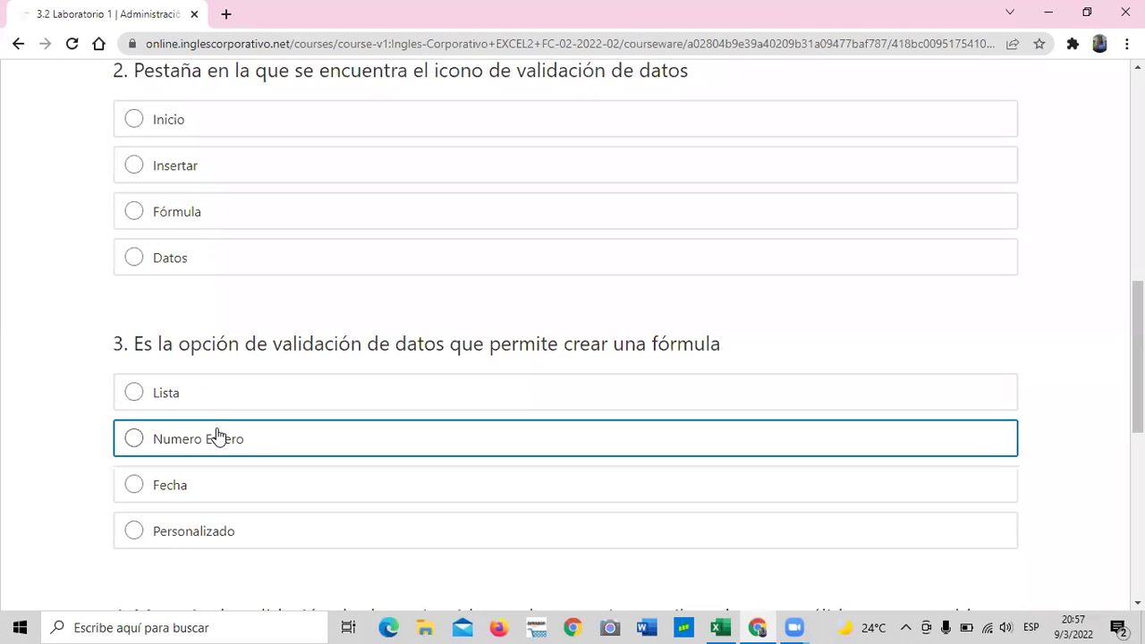
{"action": "scroll", "coordinate": [246, 430], "scroll_direction": "down", "scroll_amount": 1}
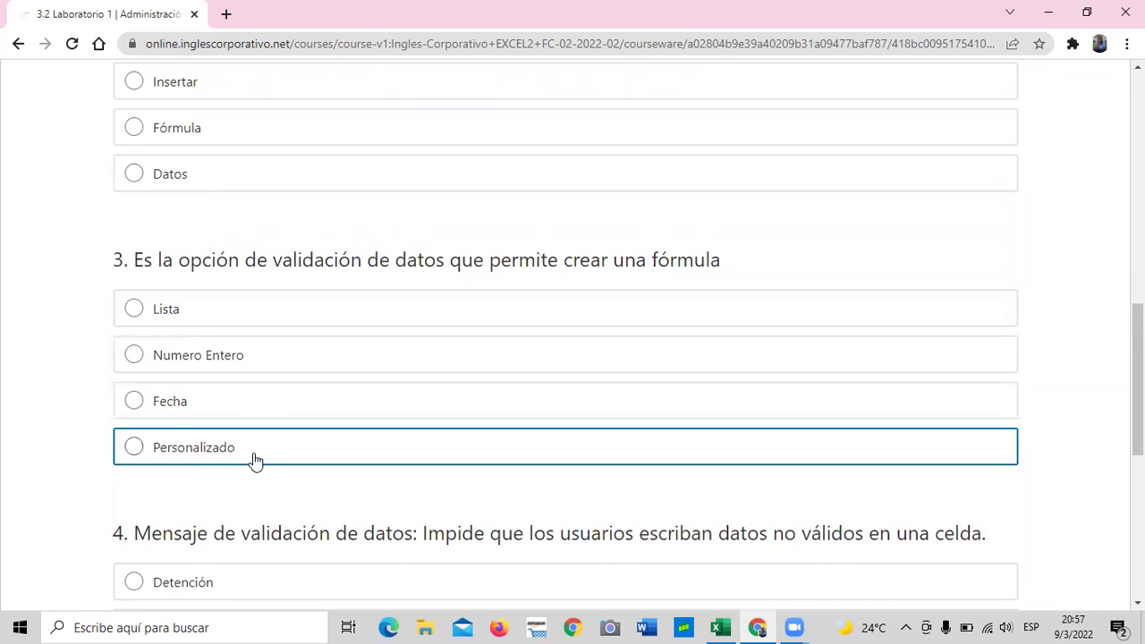
{"action": "scroll", "coordinate": [254, 460], "scroll_direction": "down", "scroll_amount": 3}
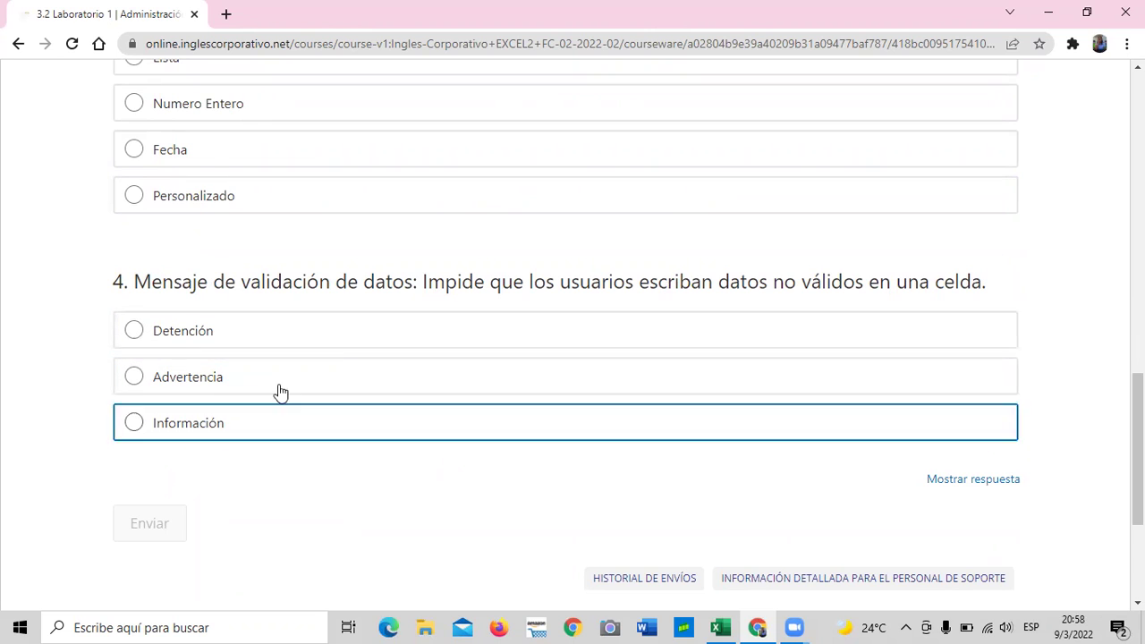
- Show the answers of the laboratory and review the marked options for all four questions
{"action": "left_click", "coordinate": [959, 480]}
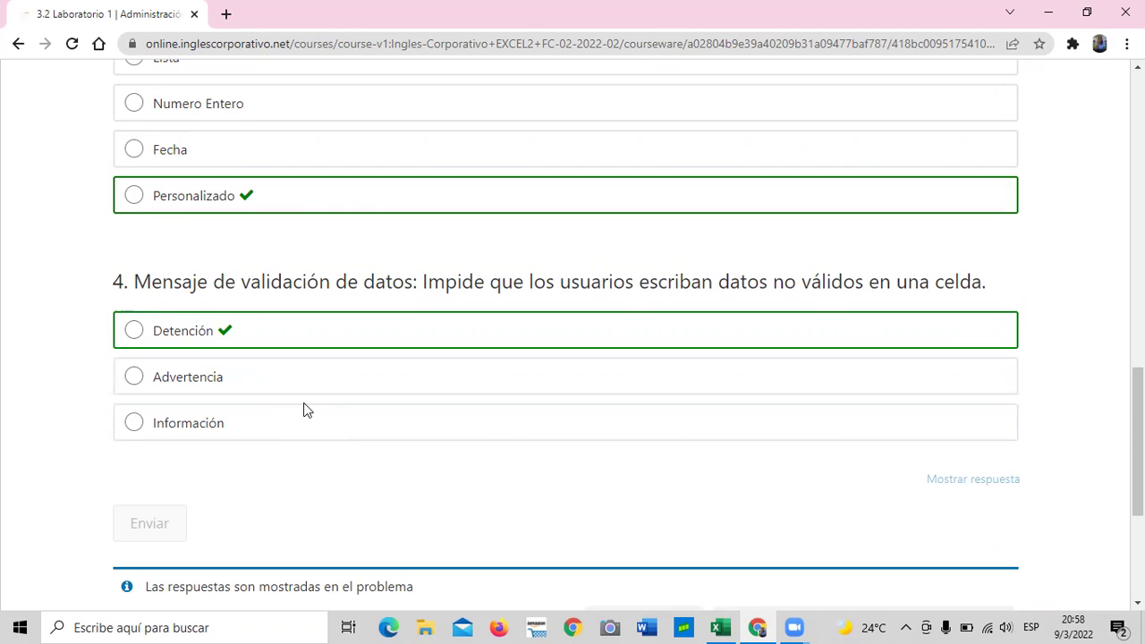
{"action": "scroll", "coordinate": [304, 410], "scroll_direction": "up", "scroll_amount": 10}
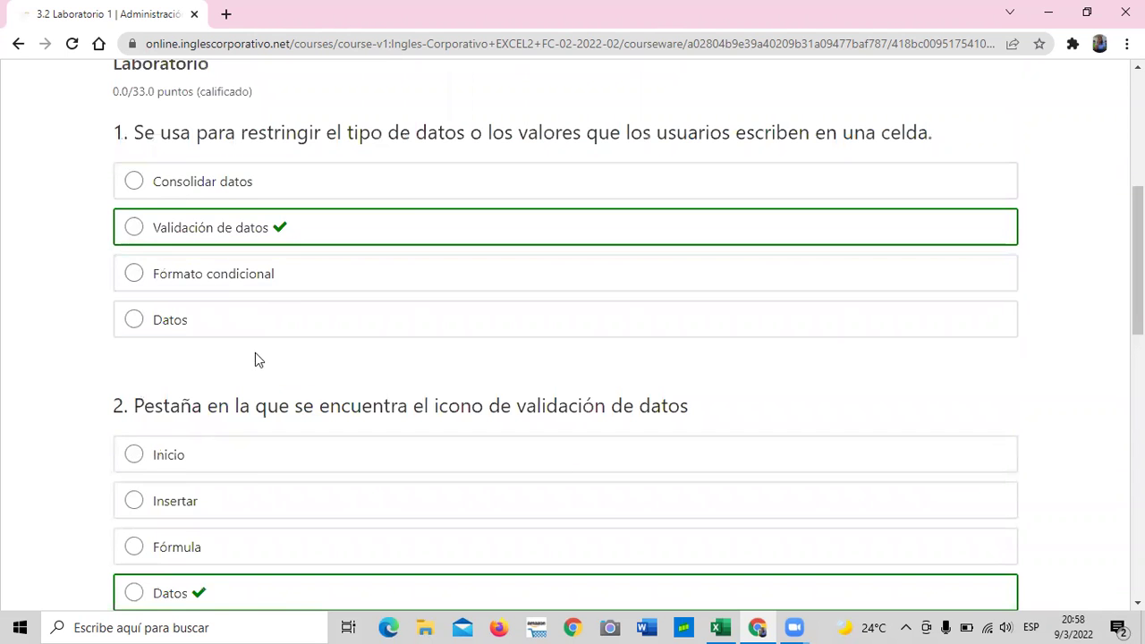
{"action": "scroll", "coordinate": [377, 362], "scroll_direction": "up", "scroll_amount": 3}
{"action": "scroll", "coordinate": [376, 362], "scroll_direction": "down", "scroll_amount": 3}
{"action": "scroll", "coordinate": [374, 352], "scroll_direction": "down", "scroll_amount": 2}
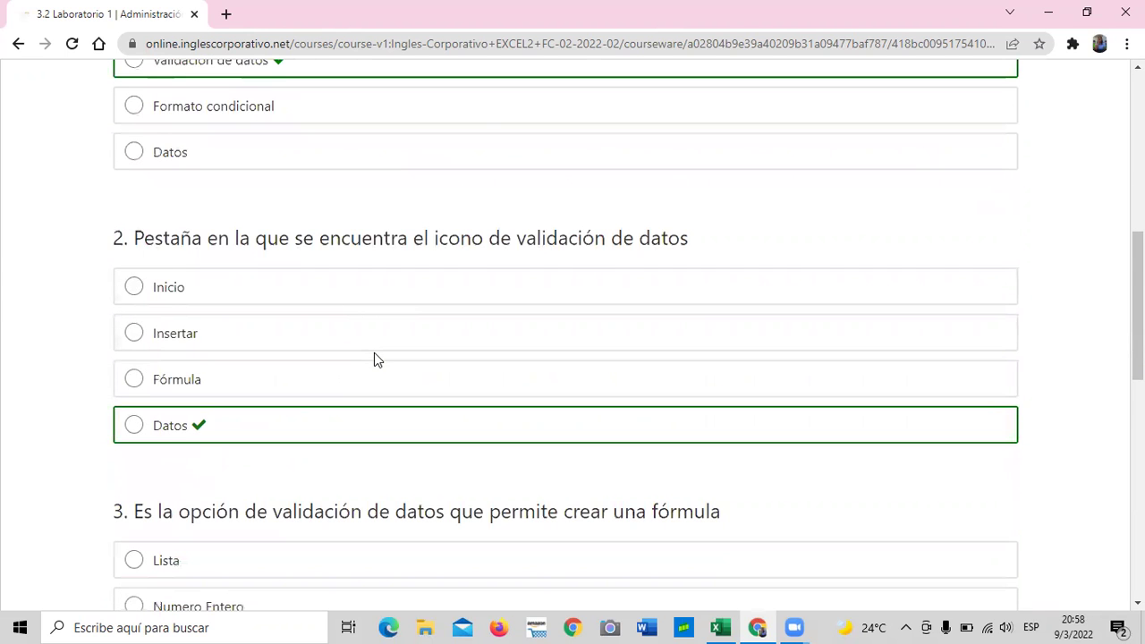
{"action": "scroll", "coordinate": [374, 352], "scroll_direction": "down", "scroll_amount": 2}
{"action": "scroll", "coordinate": [374, 354], "scroll_direction": "down", "scroll_amount": 2}
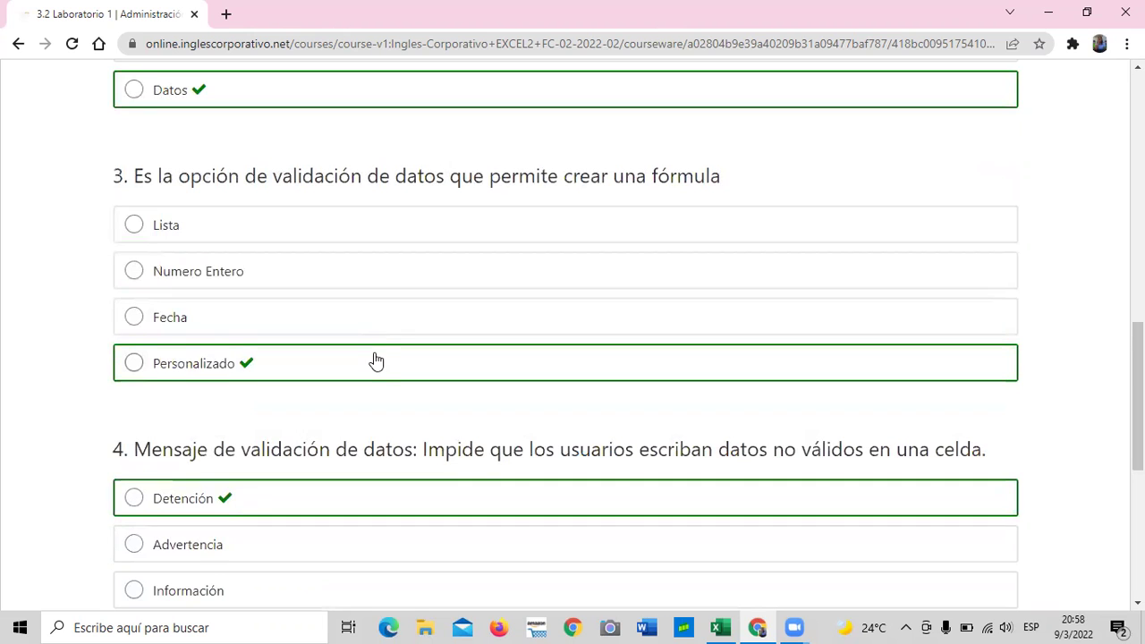
{"action": "scroll", "coordinate": [545, 194], "scroll_direction": "down", "scroll_amount": 5}
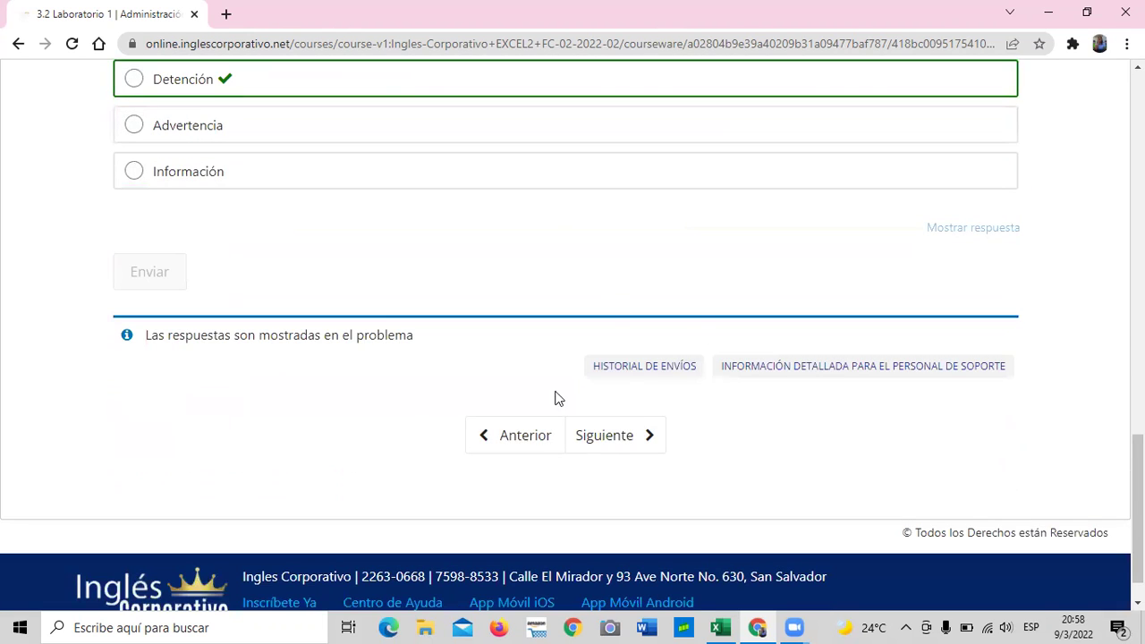
- Open 3.3 Objetivo de la lección and read how to create a sheet index with hyperlinks
{"action": "scroll", "coordinate": [531, 456], "scroll_direction": "up", "scroll_amount": 14}
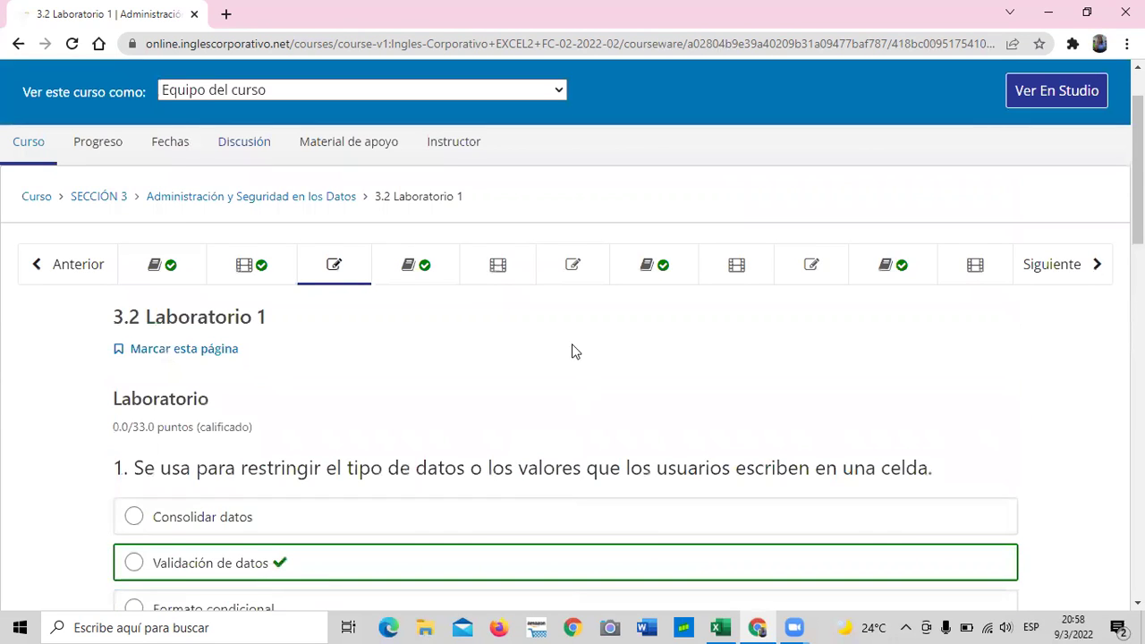
{"action": "left_click", "coordinate": [446, 274]}
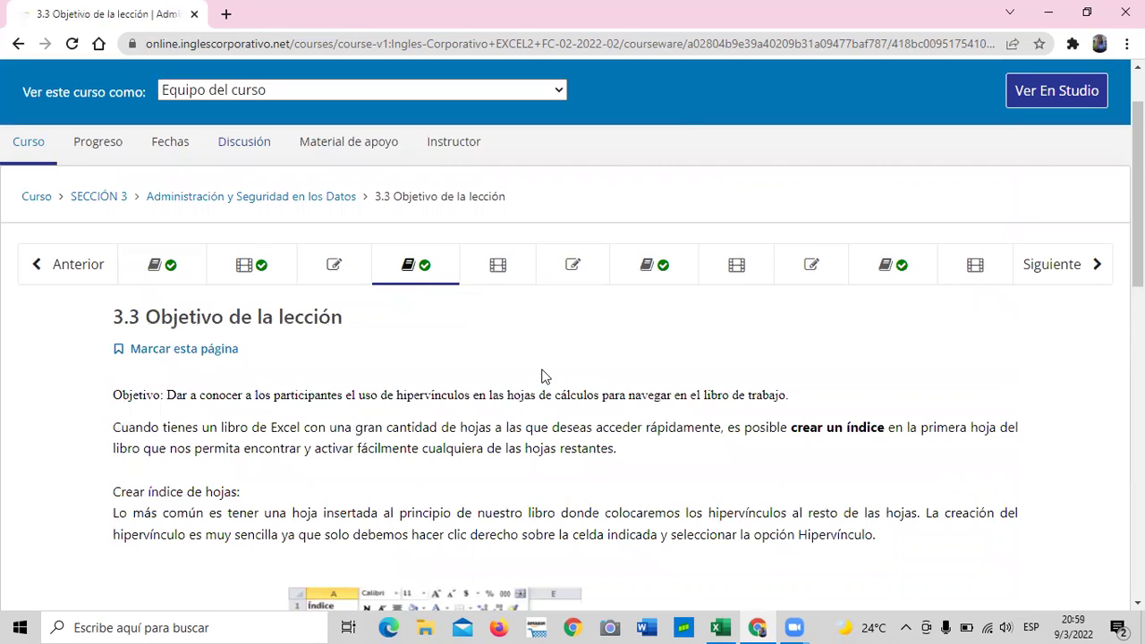
{"action": "scroll", "coordinate": [829, 447], "scroll_direction": "up", "scroll_amount": 1}
{"action": "scroll", "coordinate": [813, 451], "scroll_direction": "down", "scroll_amount": 1}
{"action": "scroll", "coordinate": [814, 452], "scroll_direction": "down", "scroll_amount": 4}
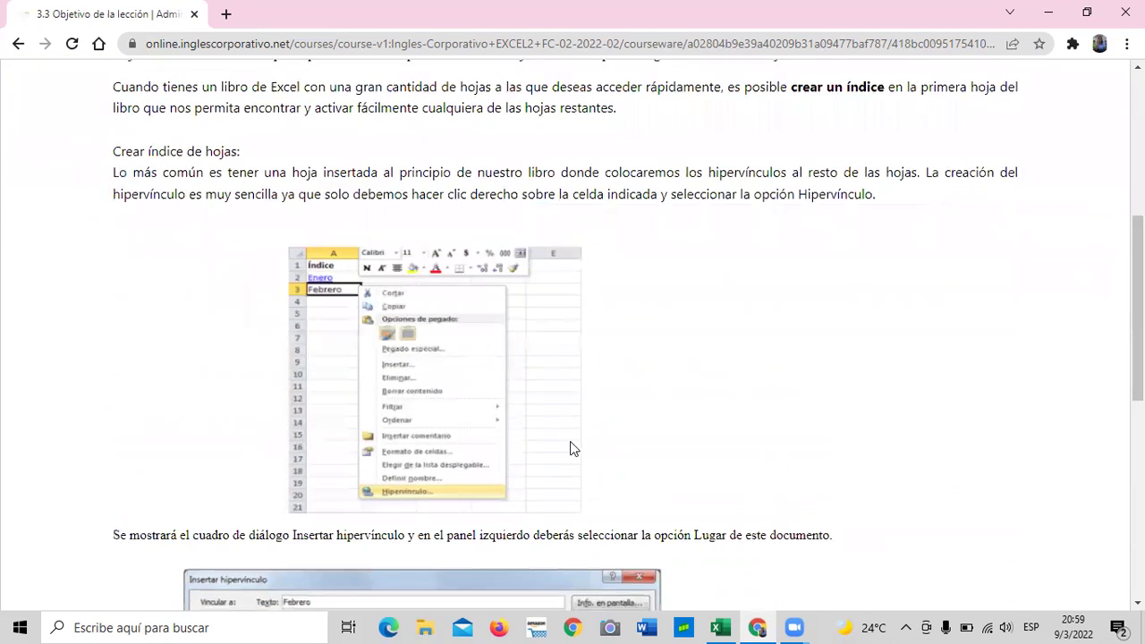
{"action": "scroll", "coordinate": [569, 441], "scroll_direction": "down", "scroll_amount": 4}
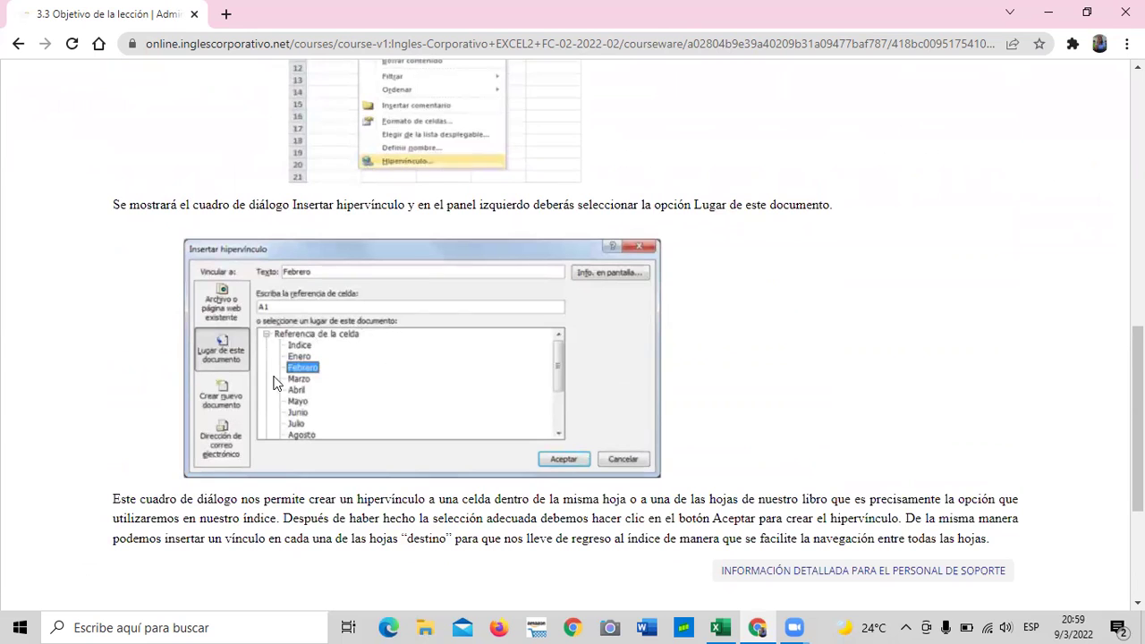
{"action": "scroll", "coordinate": [347, 451], "scroll_direction": "down", "scroll_amount": 2}
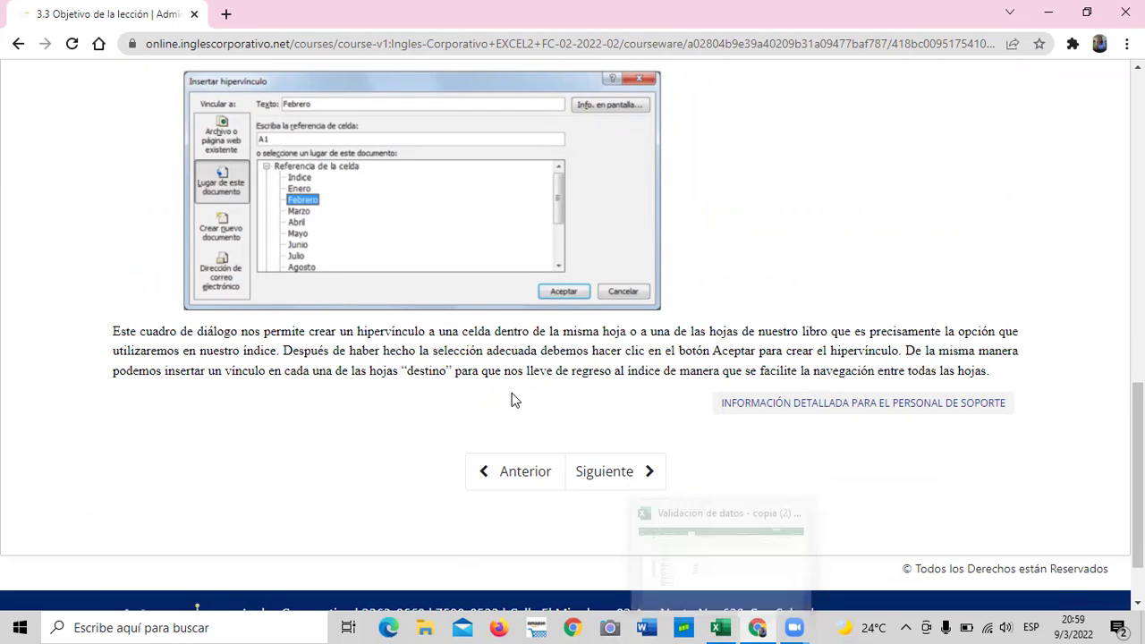
{"action": "scroll", "coordinate": [511, 399], "scroll_direction": "up", "scroll_amount": 2}
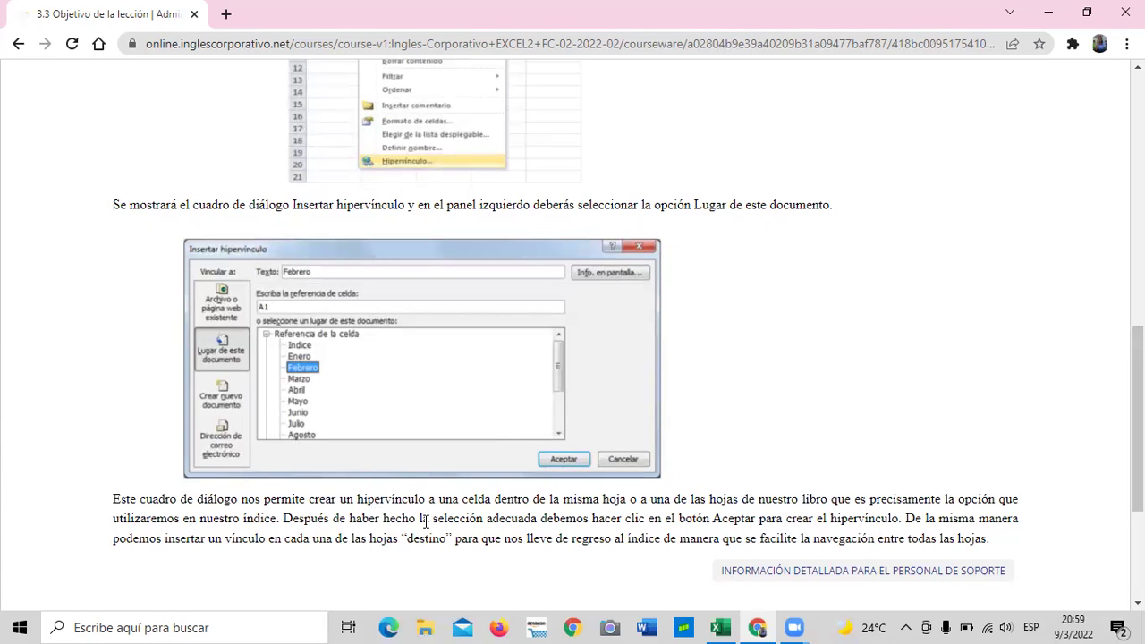
- Switch to Excel and add three blank worksheets after Hoja4
{"action": "left_click", "coordinate": [720, 627]}
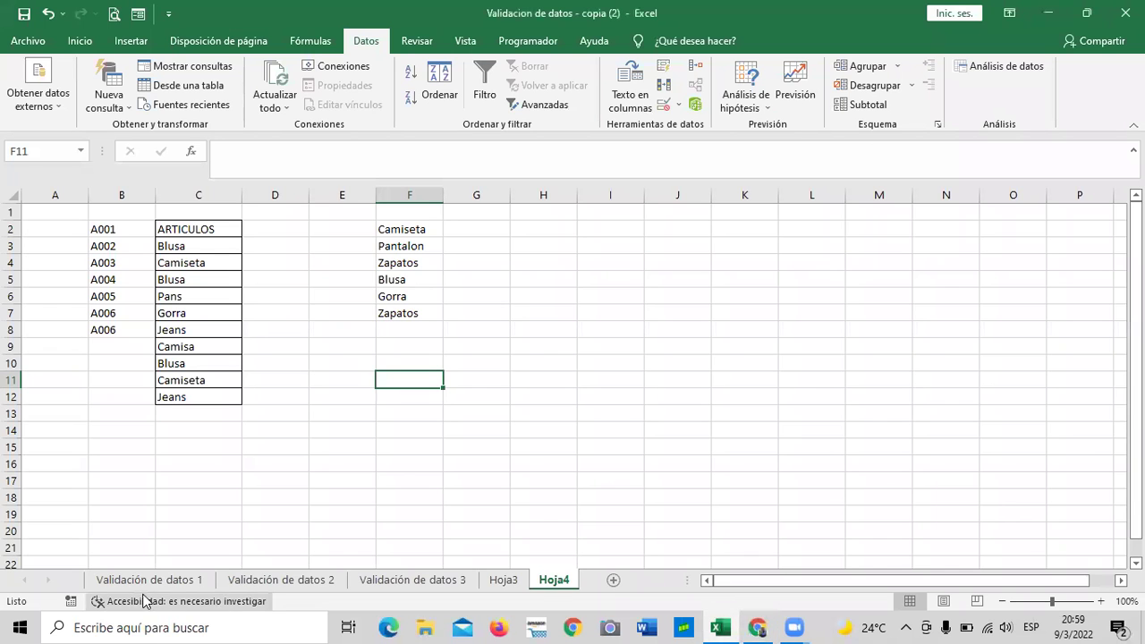
{"action": "left_click", "coordinate": [613, 581]}
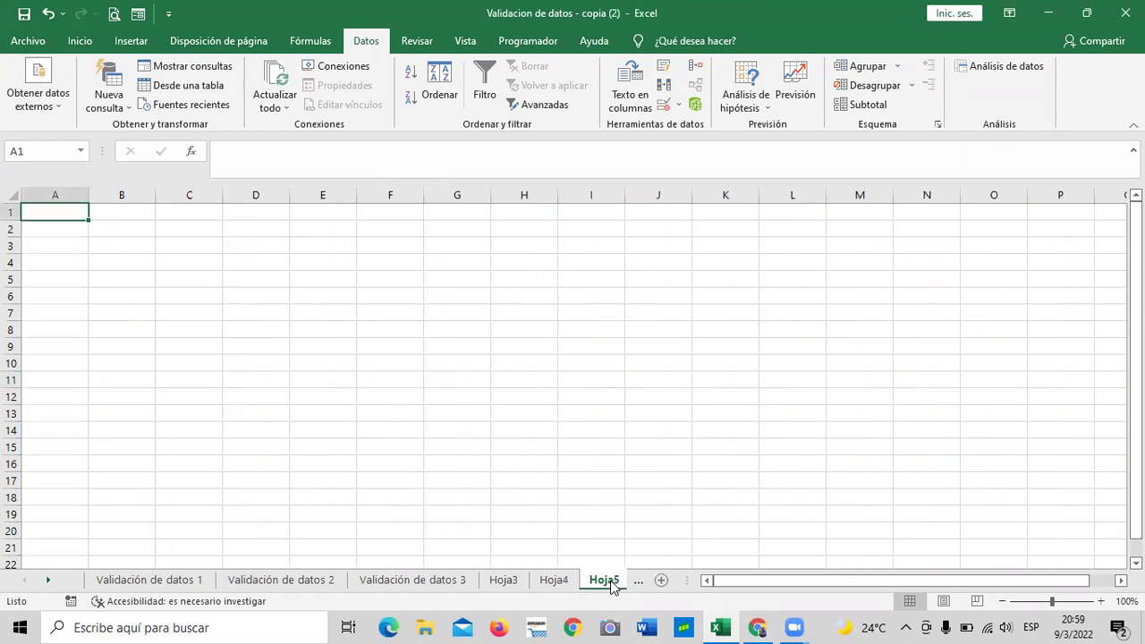
{"action": "left_click", "coordinate": [662, 580]}
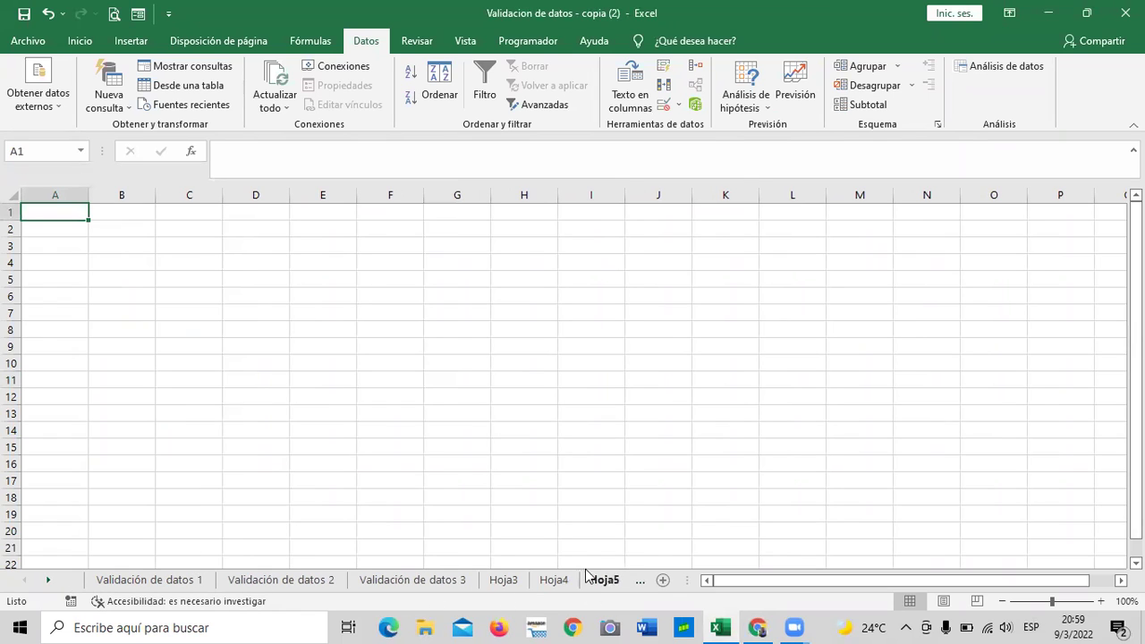
- Go through the workbook's sheets from Validación de datos 1 to the newly added ones
{"action": "left_click", "coordinate": [134, 580]}
{"action": "left_click", "coordinate": [273, 580]}
{"action": "left_click", "coordinate": [391, 582]}
{"action": "left_click", "coordinate": [504, 581]}
{"action": "left_click", "coordinate": [554, 581]}
{"action": "left_click", "coordinate": [599, 581]}
{"action": "left_click", "coordinate": [638, 582]}
- Select all worksheets, set their tab colour to the darkest theme green, and ungroup them by activating Hoja6
{"action": "right_click", "coordinate": [623, 583]}
{"action": "left_click", "coordinate": [623, 569]}
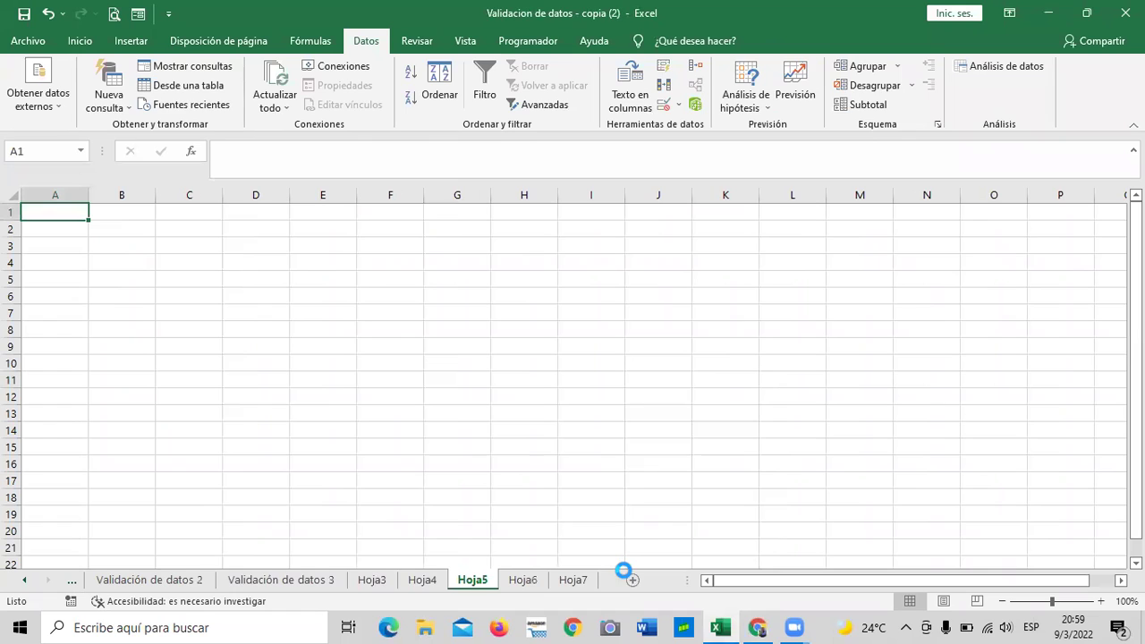
{"action": "right_click", "coordinate": [414, 575]}
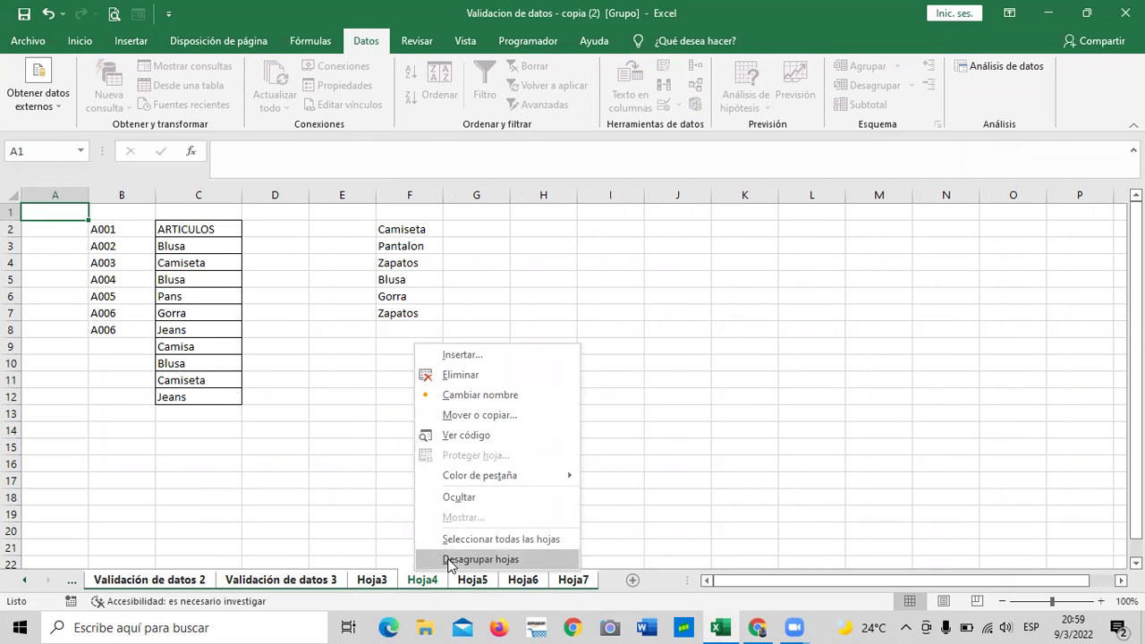
{"action": "mouse_move", "coordinate": [524, 475]}
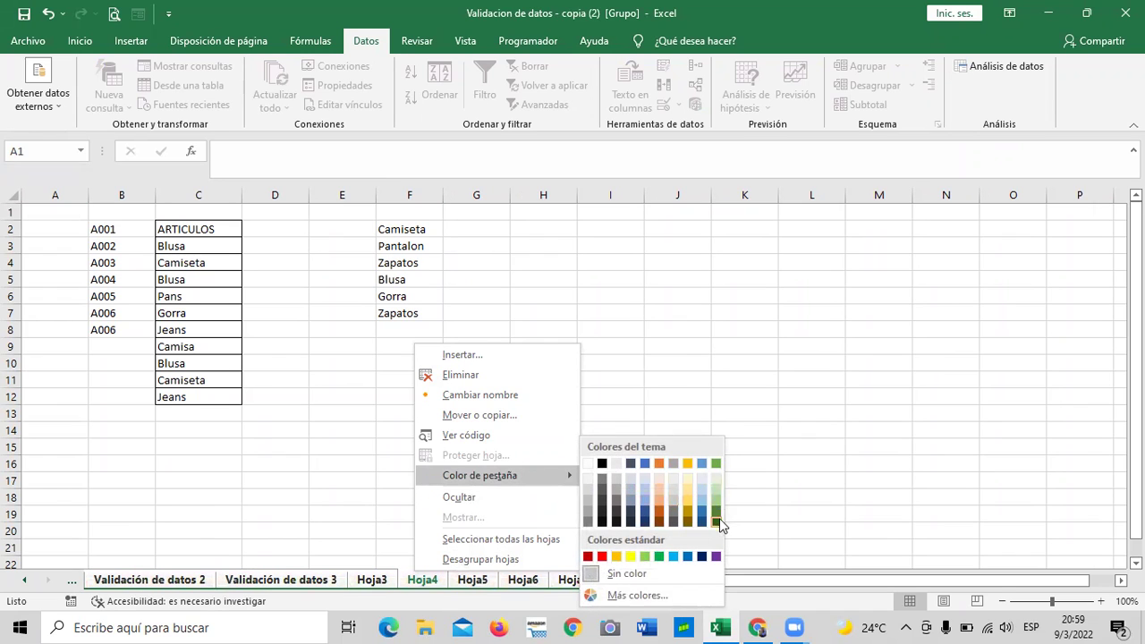
{"action": "left_click", "coordinate": [718, 521]}
{"action": "left_click", "coordinate": [646, 465]}
{"action": "left_click", "coordinate": [525, 580]}
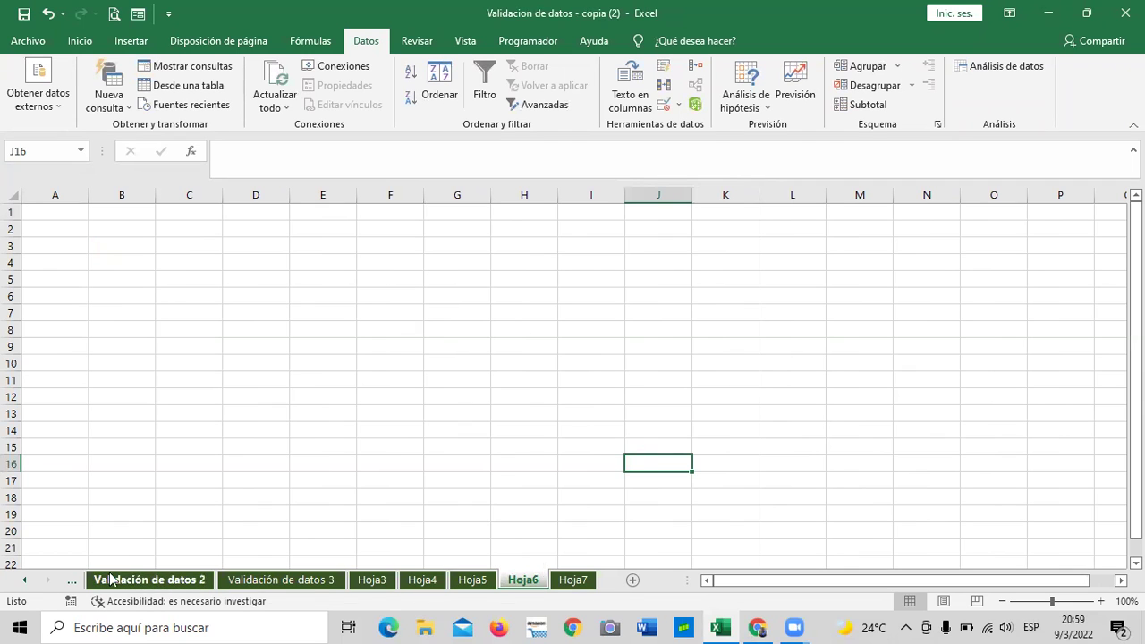
- Look over the coloured sheet tabs in both directions and add a new worksheet after Hoja6
{"action": "left_click", "coordinate": [26, 581]}
{"action": "left_click", "coordinate": [49, 580]}
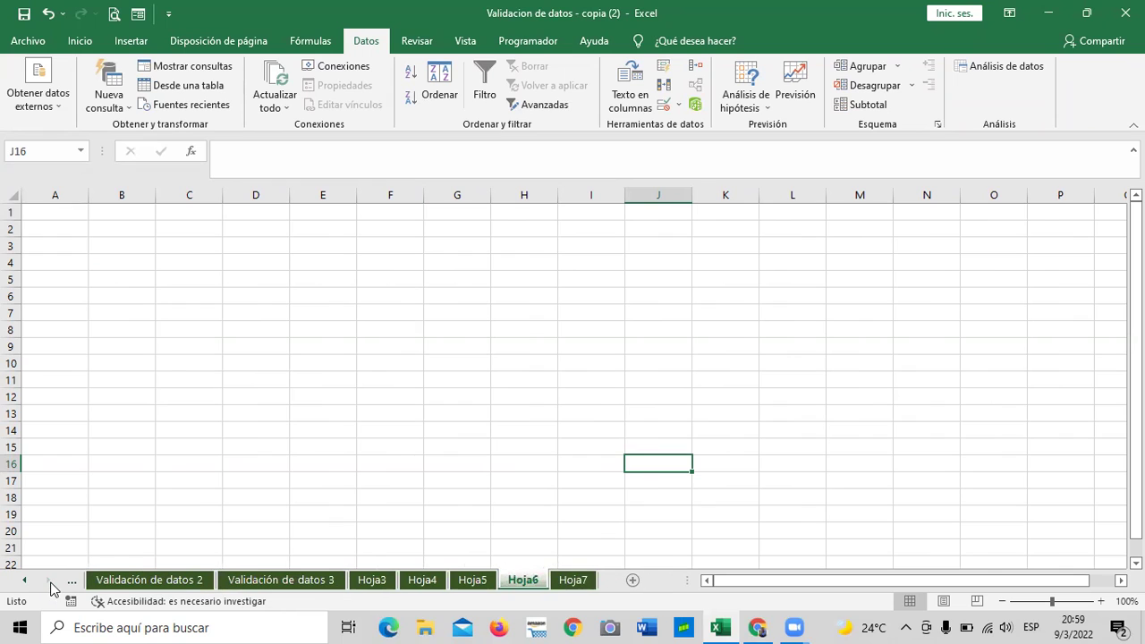
{"action": "left_click", "coordinate": [25, 581]}
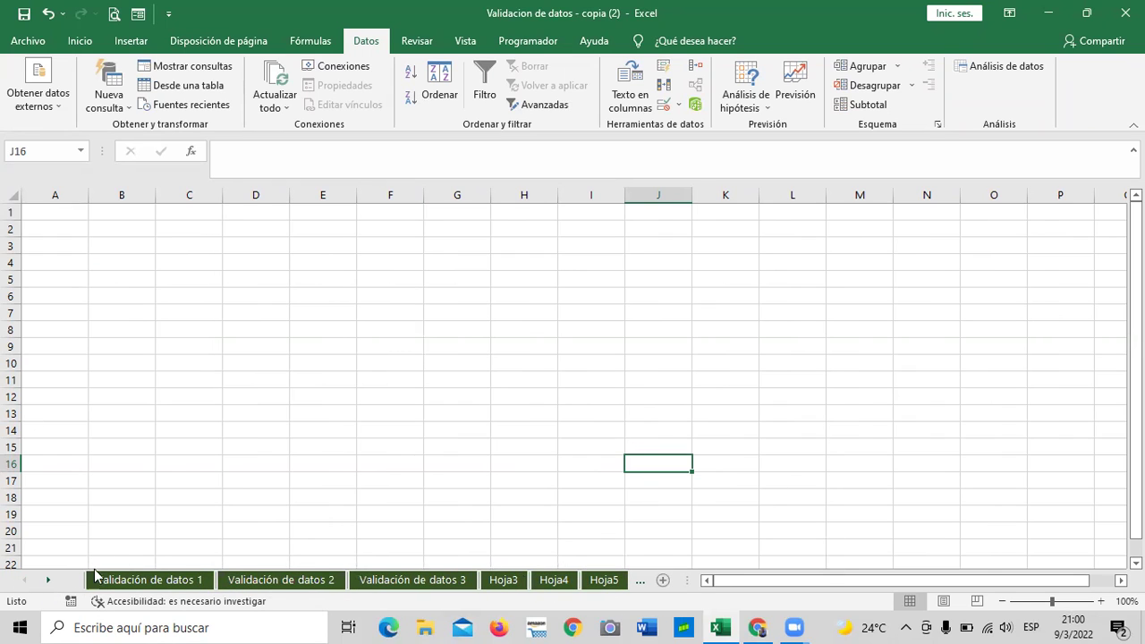
{"action": "left_click", "coordinate": [49, 580]}
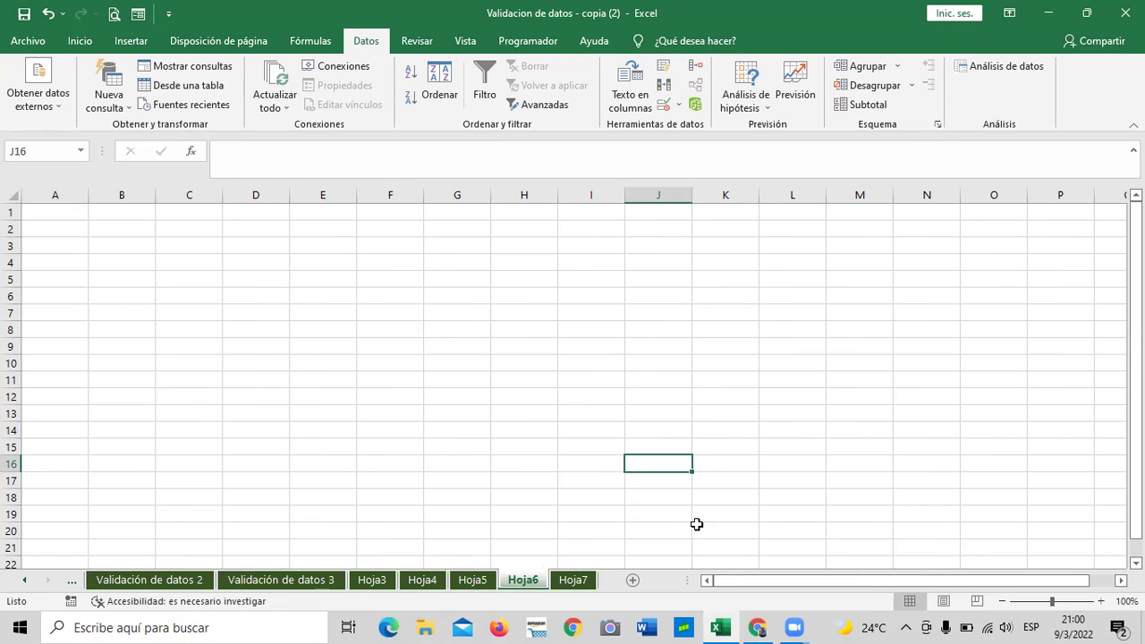
{"action": "left_click", "coordinate": [633, 580]}
{"action": "left_click", "coordinate": [613, 579]}
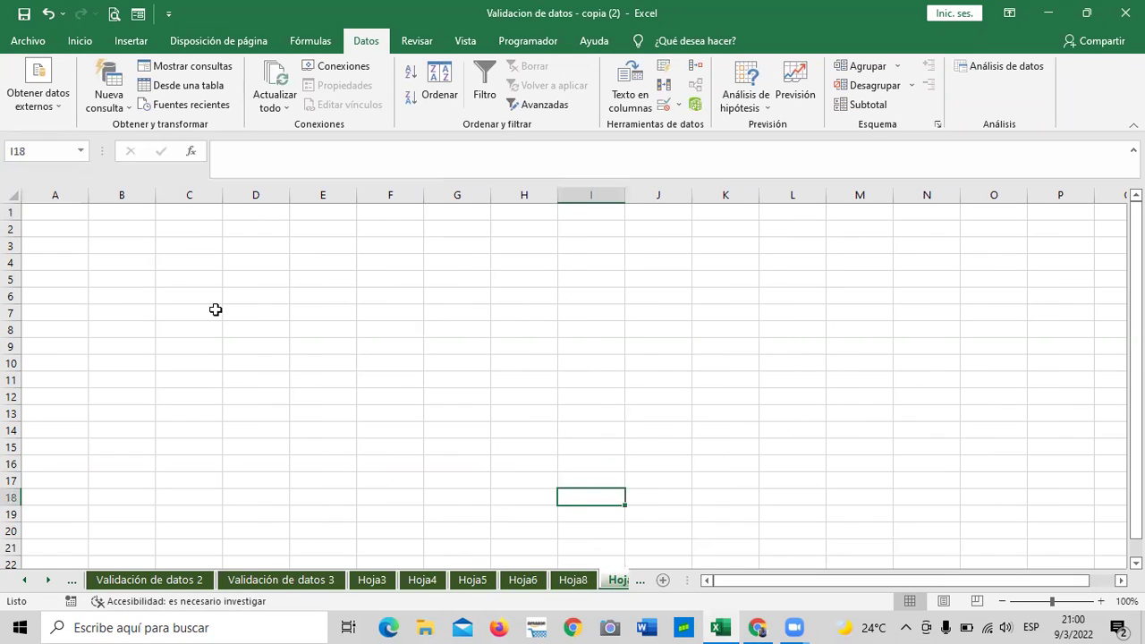
- Return to the sheet Validación de datos 1 and preview the open Chrome window
{"action": "left_click", "coordinate": [26, 581]}
{"action": "left_click", "coordinate": [111, 582]}
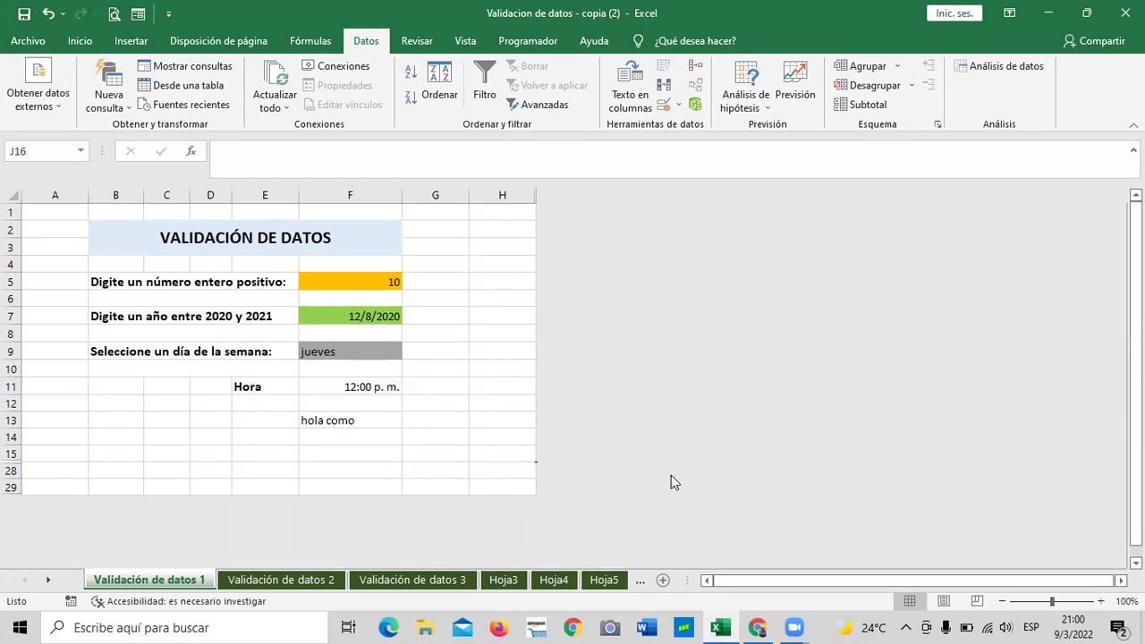
{"action": "mouse_move", "coordinate": [751, 626]}
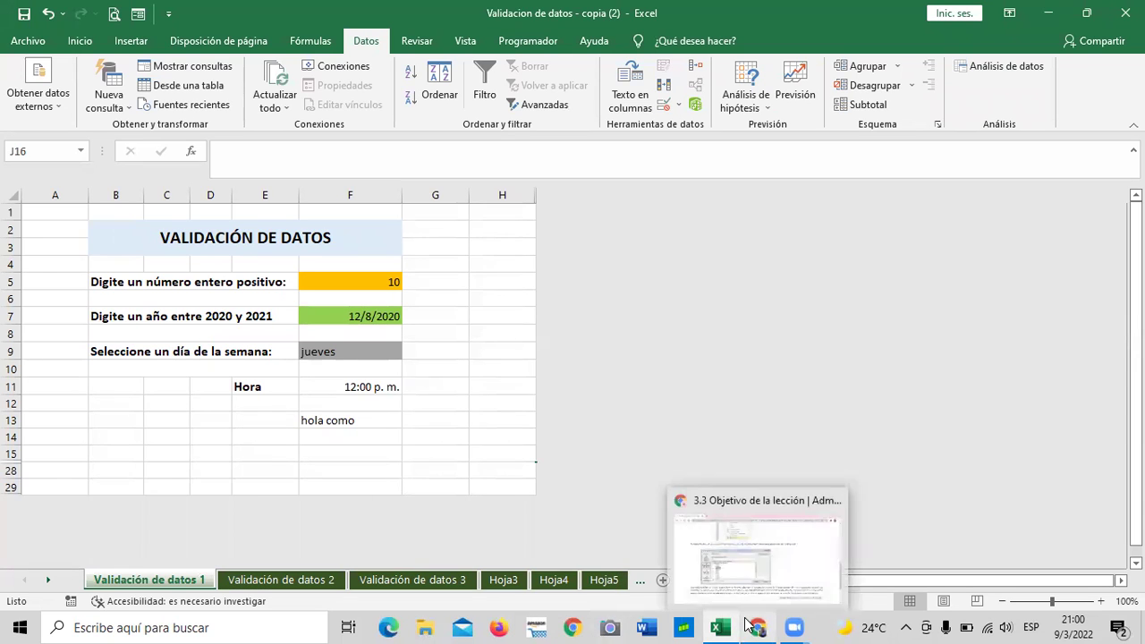
- Switch to the course page in Chrome and review lesson 3.3 on creating a worksheet index with hyperlinks
{"action": "left_click", "coordinate": [790, 577]}
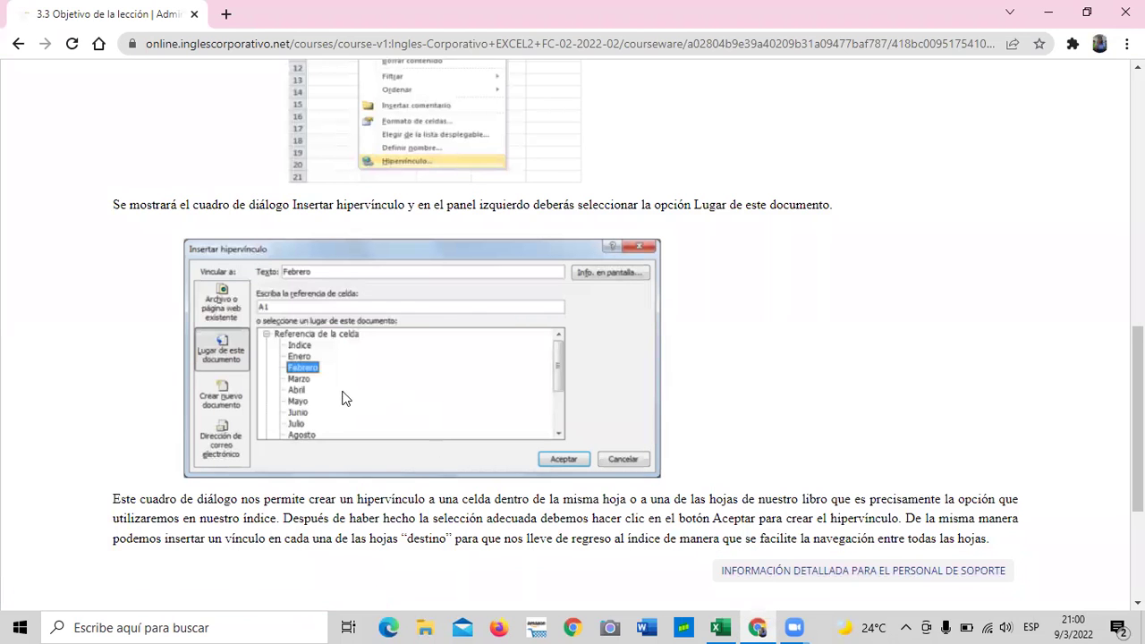
{"action": "scroll", "coordinate": [358, 404], "scroll_direction": "up", "scroll_amount": 2}
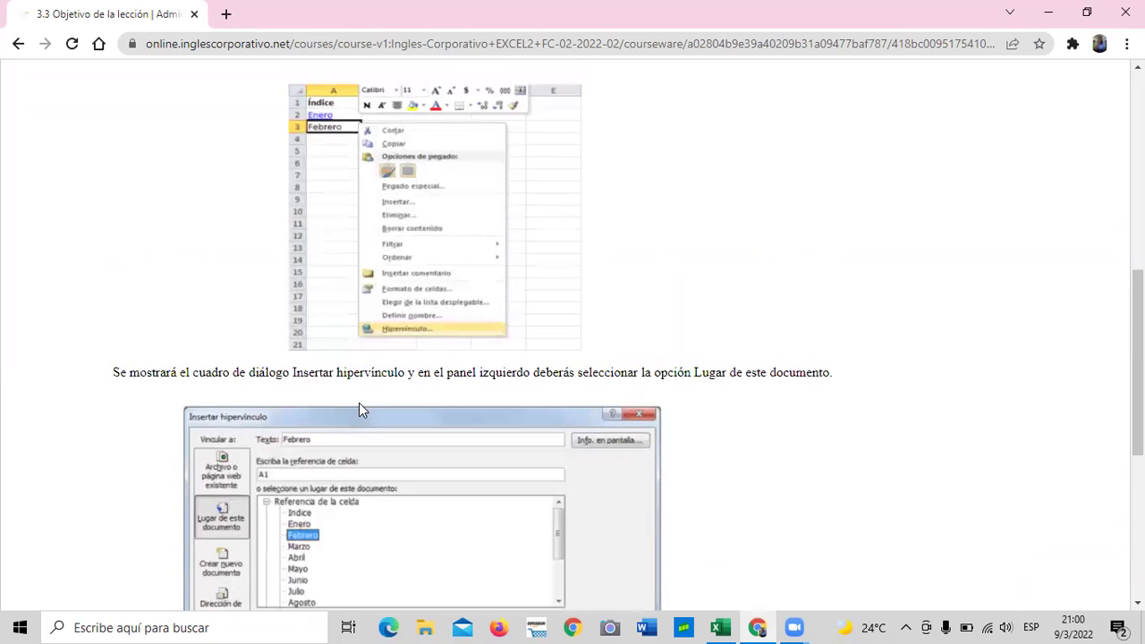
{"action": "scroll", "coordinate": [359, 412], "scroll_direction": "down", "scroll_amount": 1}
{"action": "scroll", "coordinate": [359, 416], "scroll_direction": "up", "scroll_amount": 2}
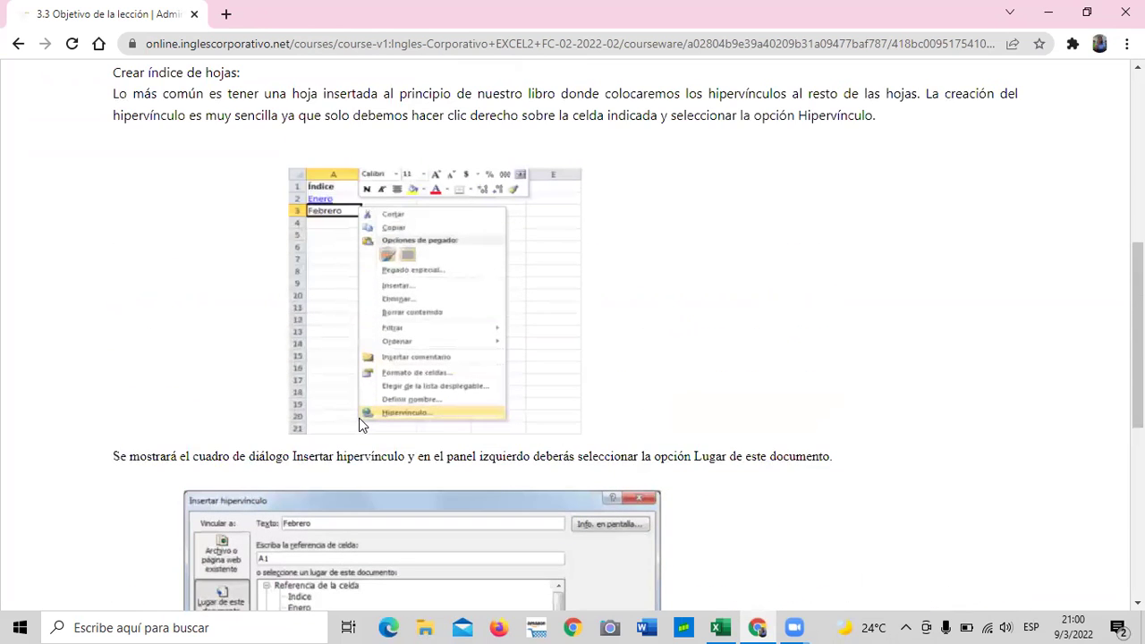
{"action": "scroll", "coordinate": [360, 429], "scroll_direction": "up", "scroll_amount": 4}
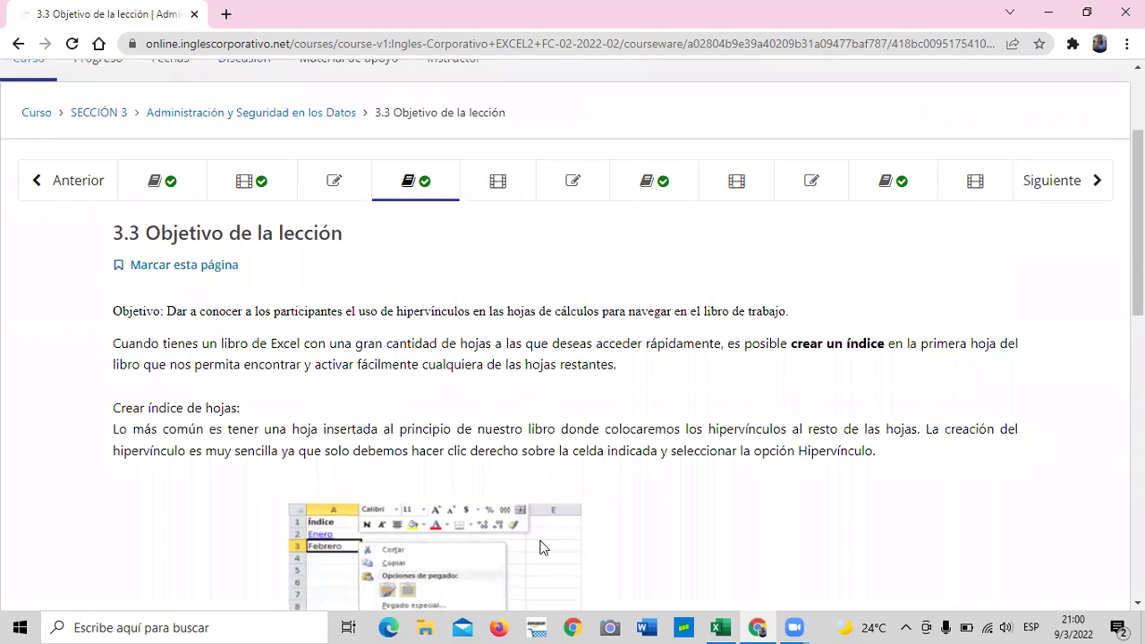
- Return to the Excel workbook and show the sheet Validación de datos 3
{"action": "mouse_move", "coordinate": [721, 627]}
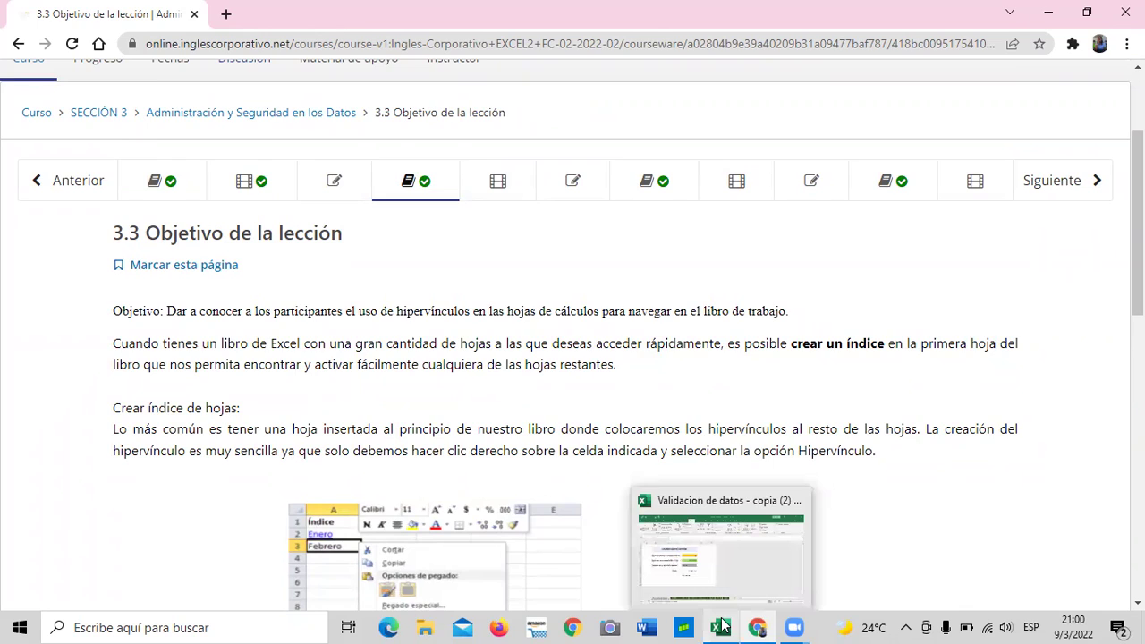
{"action": "left_click", "coordinate": [734, 557]}
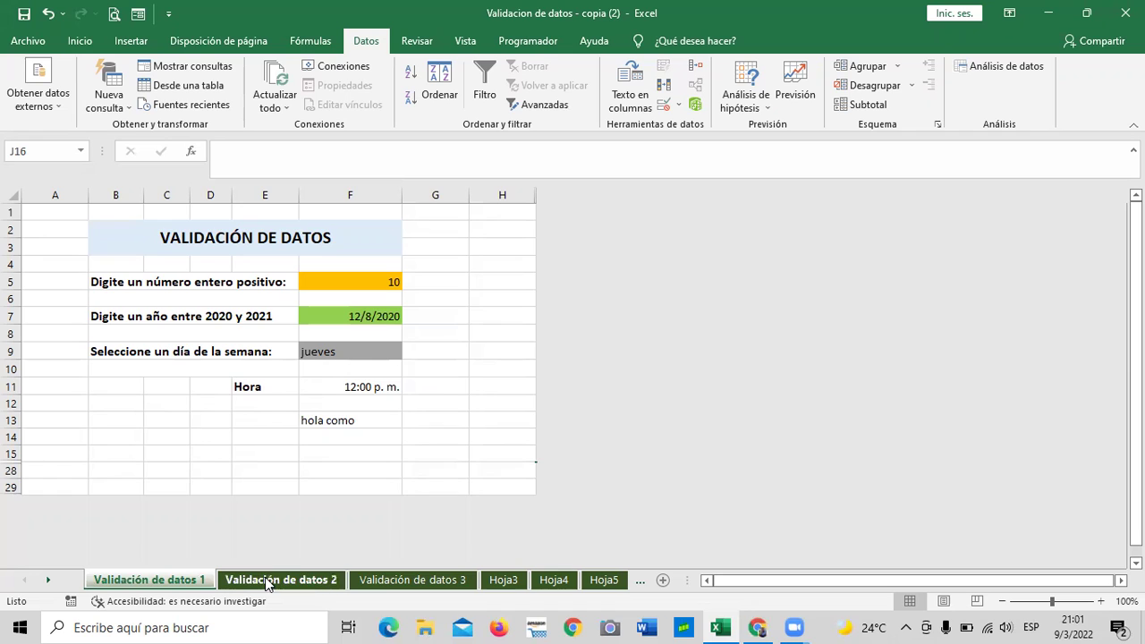
{"action": "left_click", "coordinate": [388, 582]}
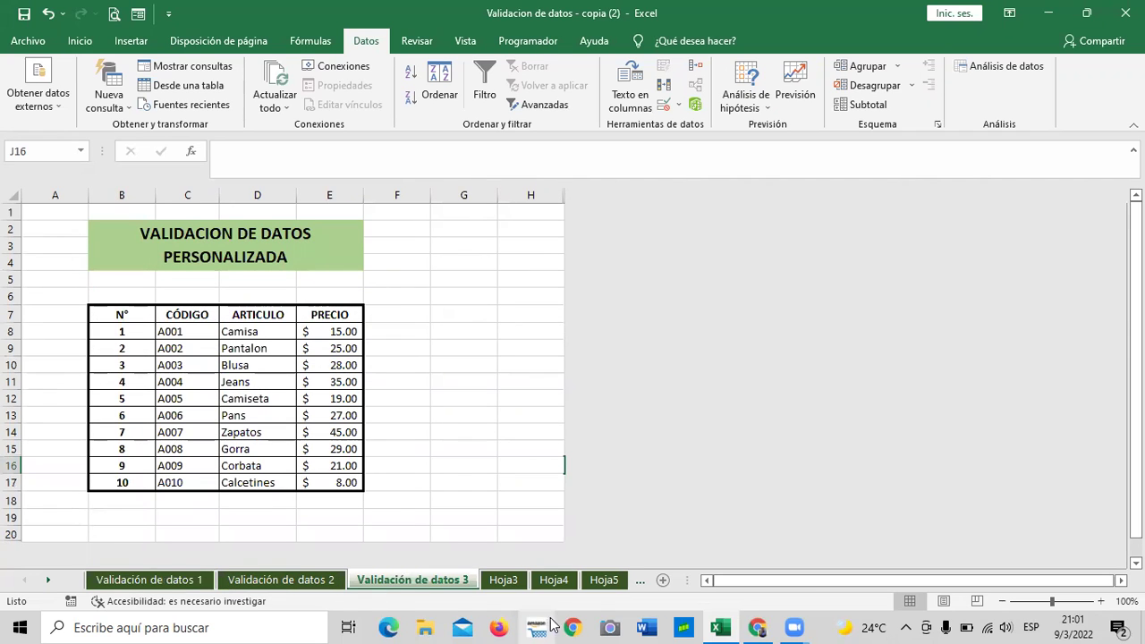
- Switch back to the course in Chrome, open 3.5 Laboratorio 2, and look through its questions on hyperlinks and workbook protection
{"action": "mouse_move", "coordinate": [724, 626]}
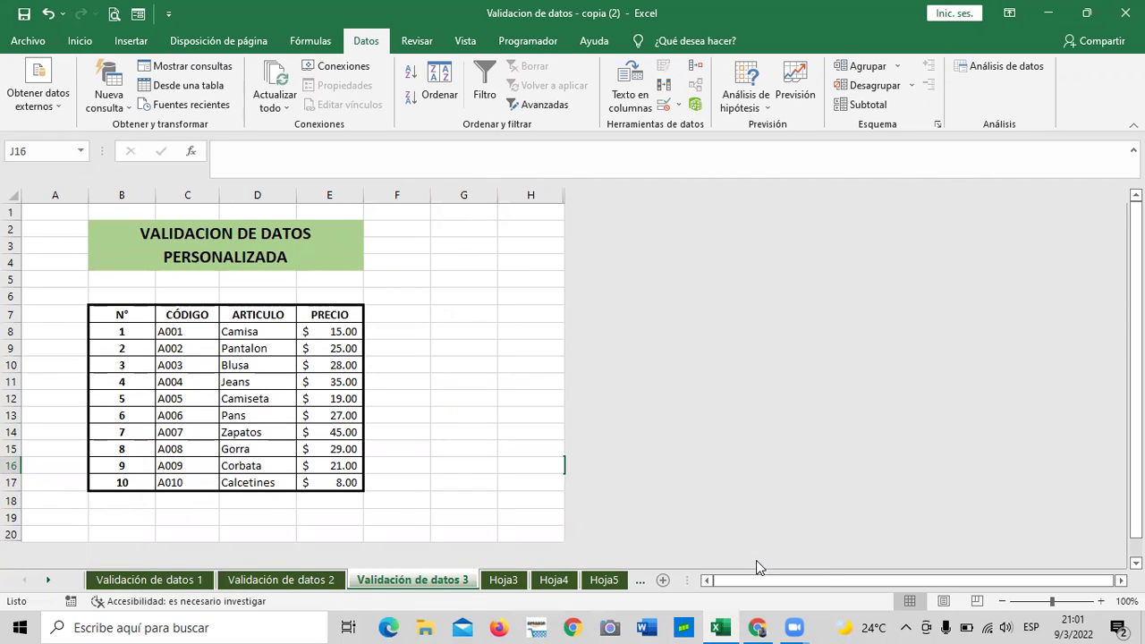
{"action": "left_click", "coordinate": [756, 627]}
{"action": "scroll", "coordinate": [748, 586], "scroll_direction": "up", "scroll_amount": 2}
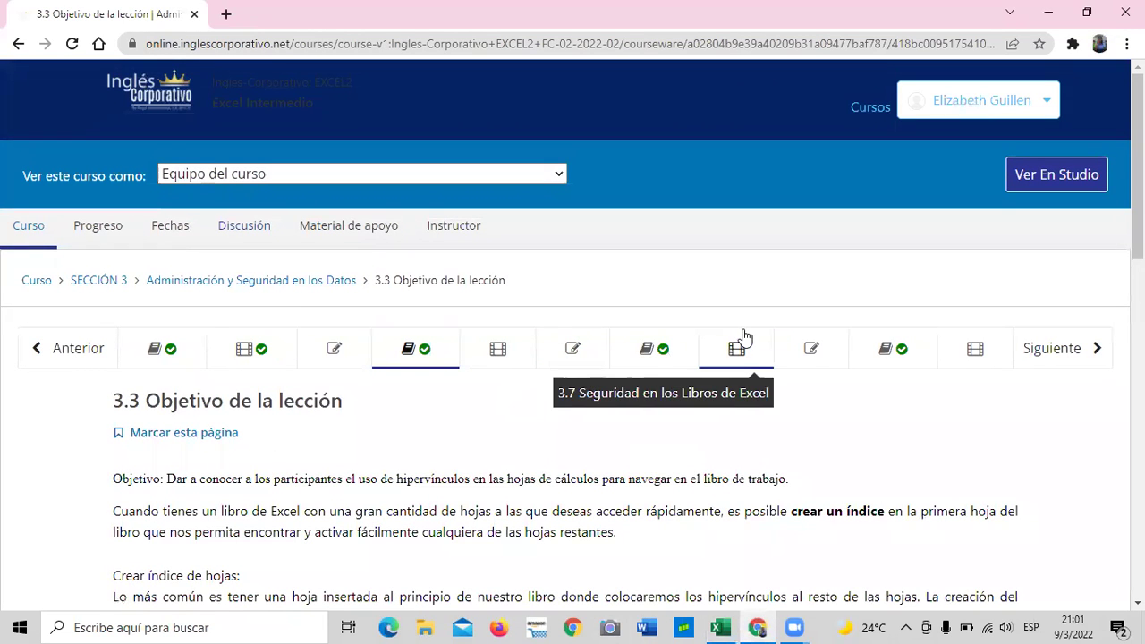
{"action": "left_click", "coordinate": [582, 350]}
{"action": "scroll", "coordinate": [583, 349], "scroll_direction": "down", "scroll_amount": 3}
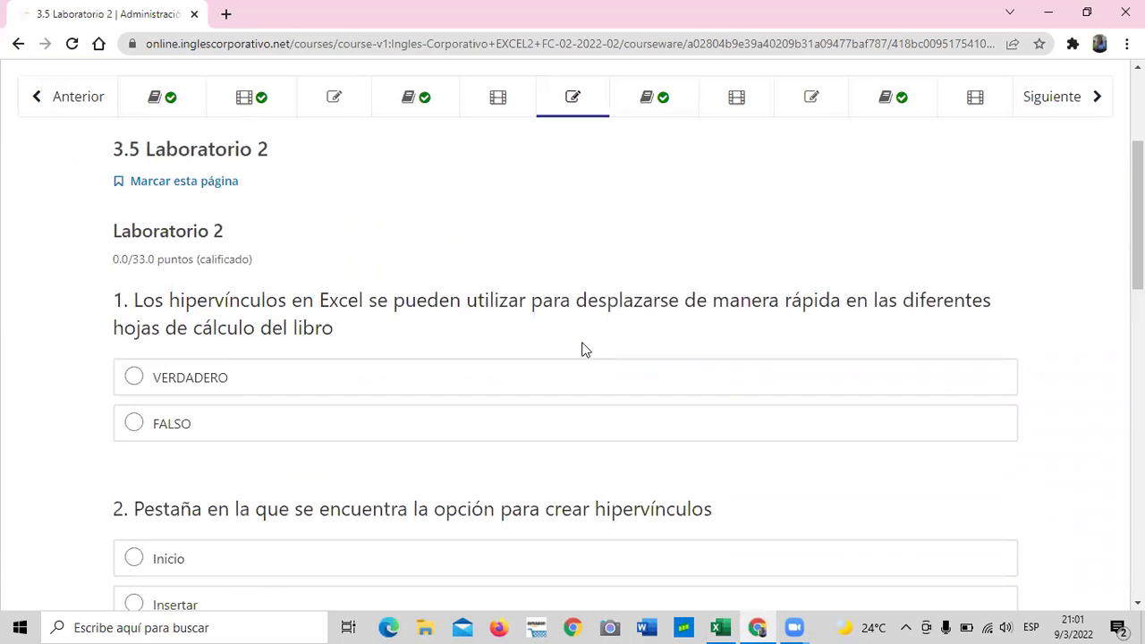
{"action": "scroll", "coordinate": [573, 401], "scroll_direction": "down", "scroll_amount": 7}
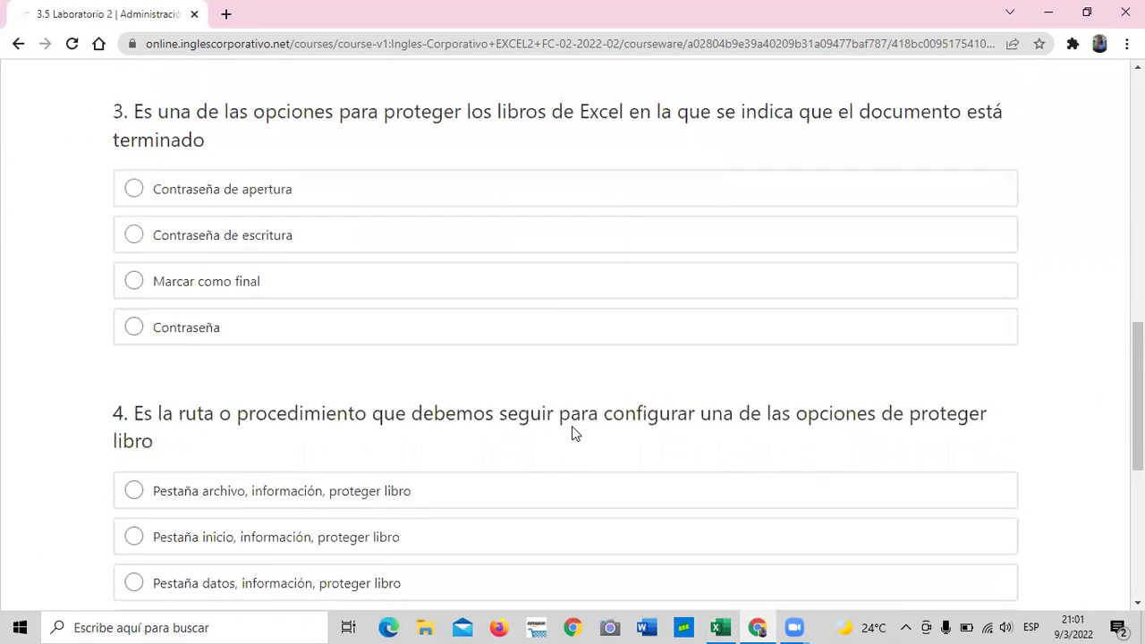
{"action": "scroll", "coordinate": [571, 426], "scroll_direction": "up", "scroll_amount": 10}
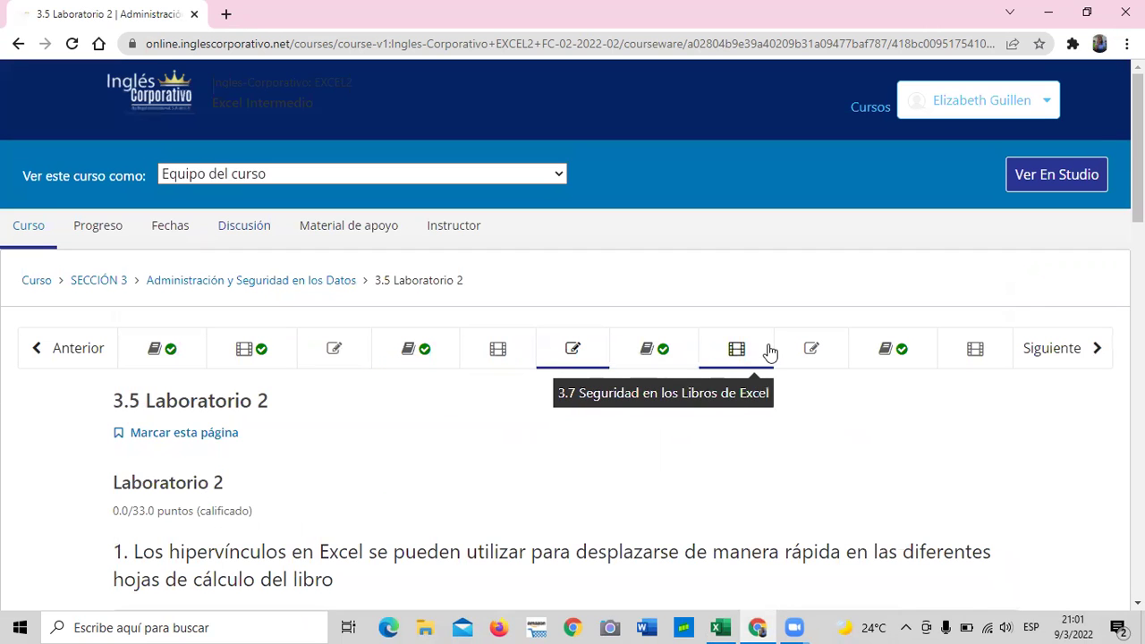
- Open lesson 3.6 and skim its content on protecting Excel sheets and workbooks, then switch to the Zoom window
{"action": "left_click", "coordinate": [680, 357]}
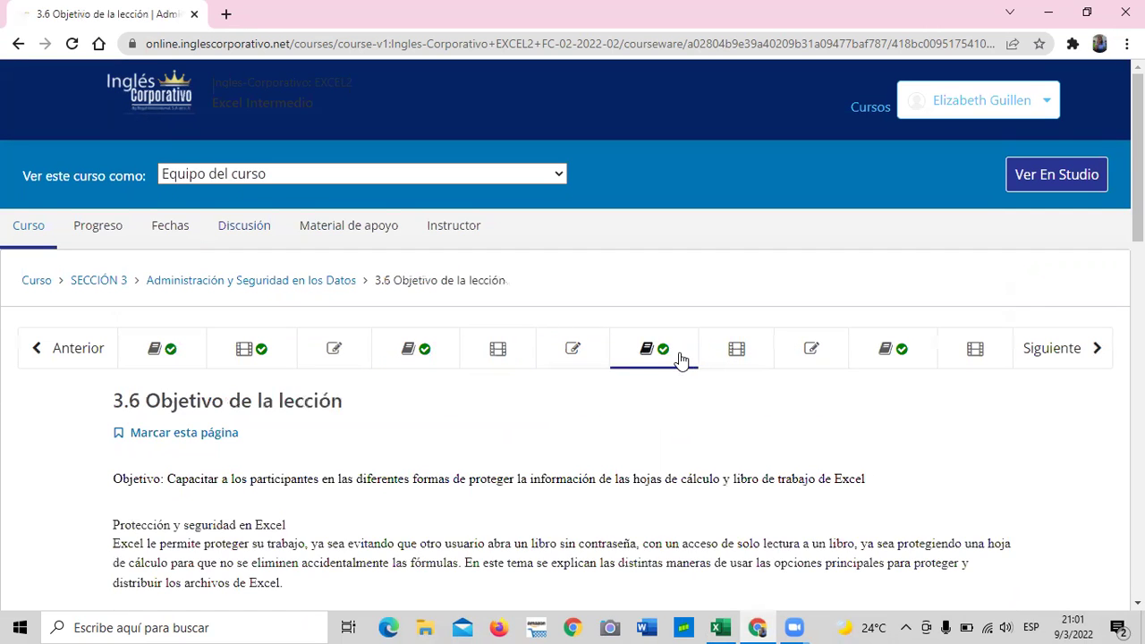
{"action": "scroll", "coordinate": [657, 394], "scroll_direction": "down", "scroll_amount": 8}
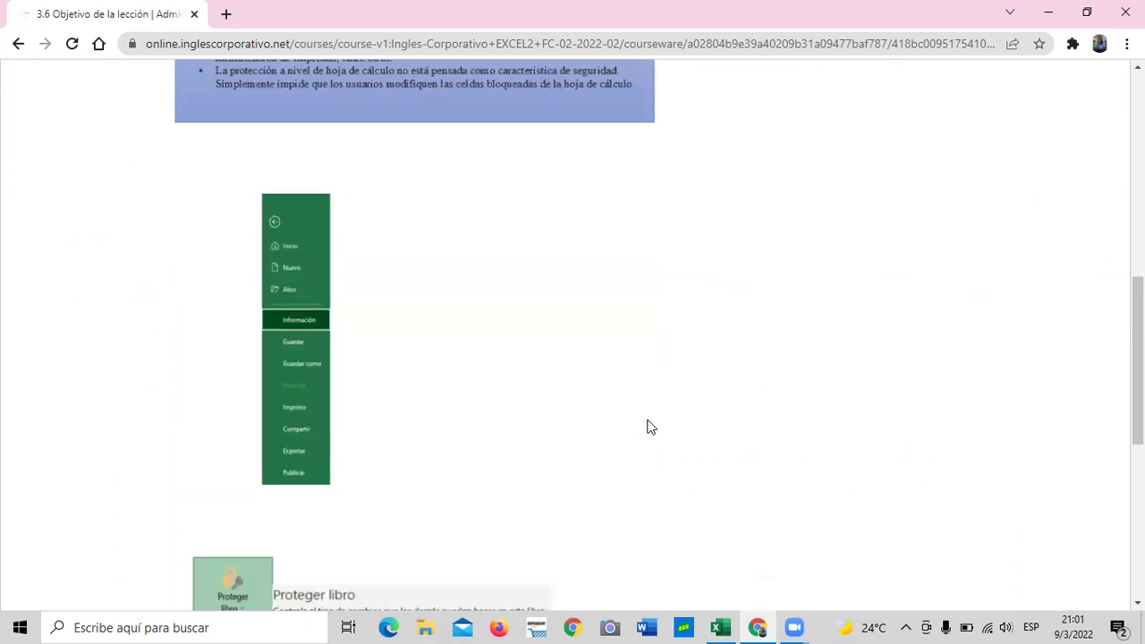
{"action": "scroll", "coordinate": [650, 427], "scroll_direction": "down", "scroll_amount": 4}
{"action": "scroll", "coordinate": [646, 429], "scroll_direction": "up", "scroll_amount": 15}
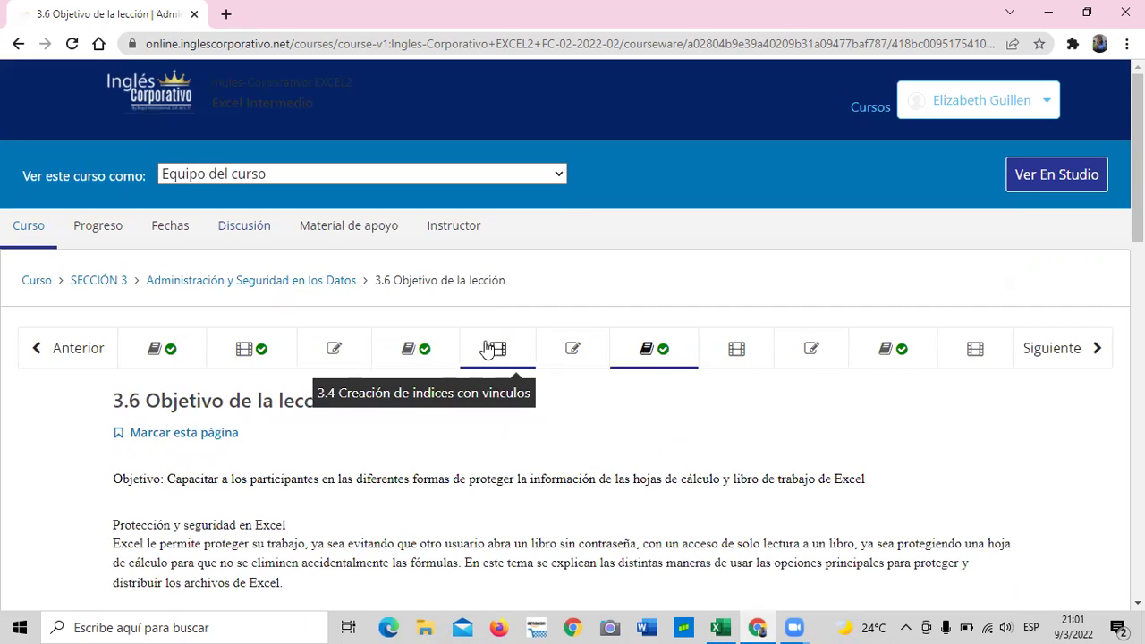
{"action": "scroll", "coordinate": [640, 416], "scroll_direction": "down", "scroll_amount": 1}
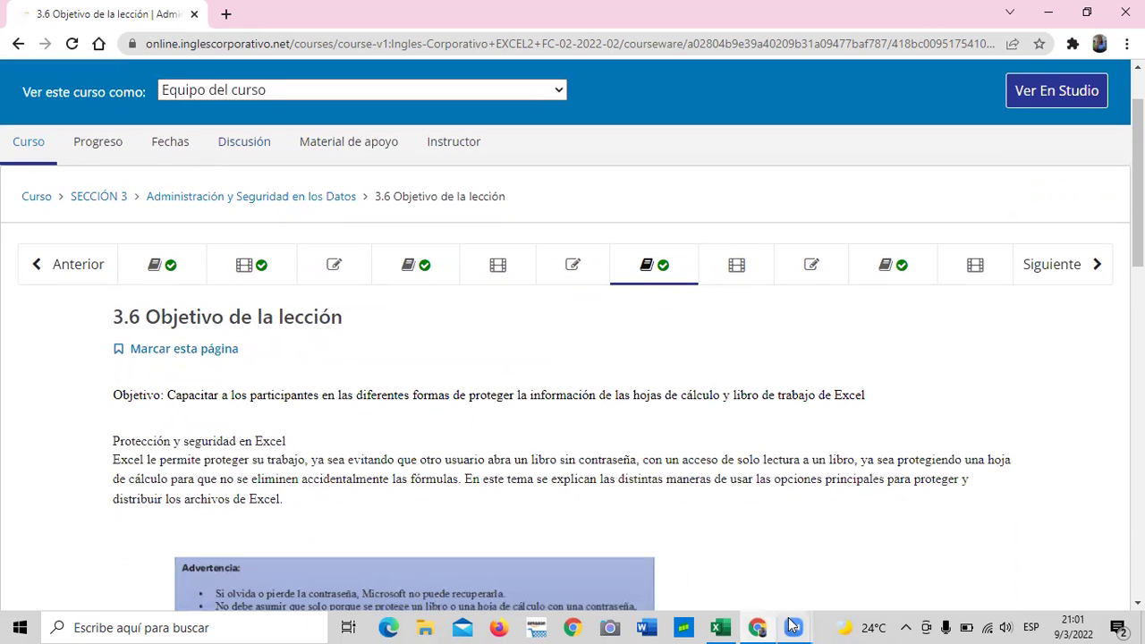
{"action": "left_click", "coordinate": [810, 583]}
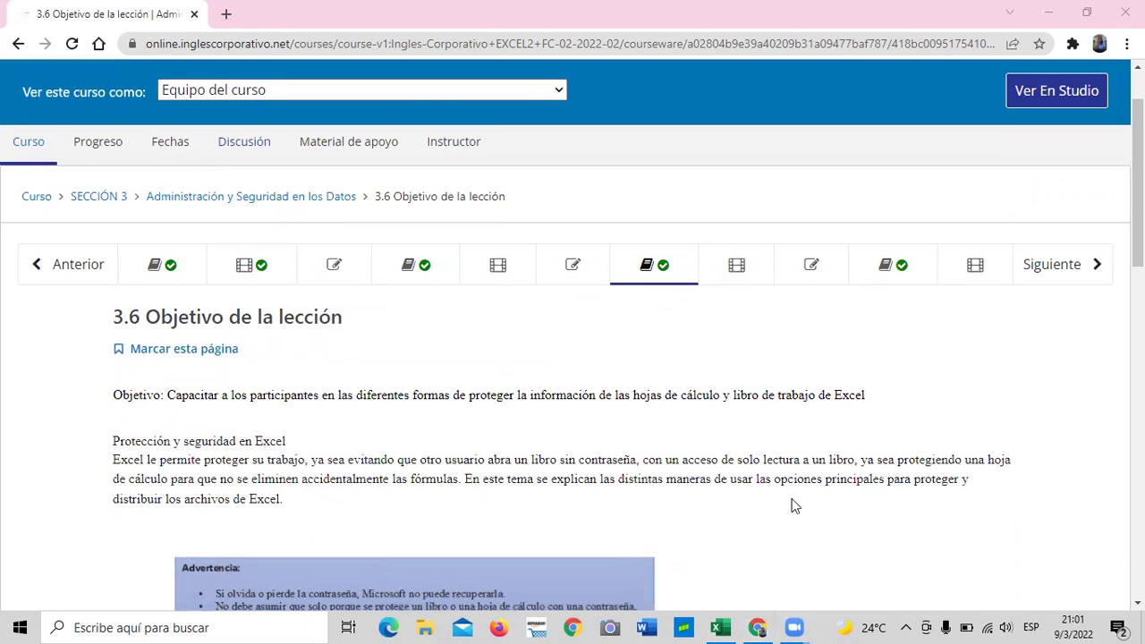